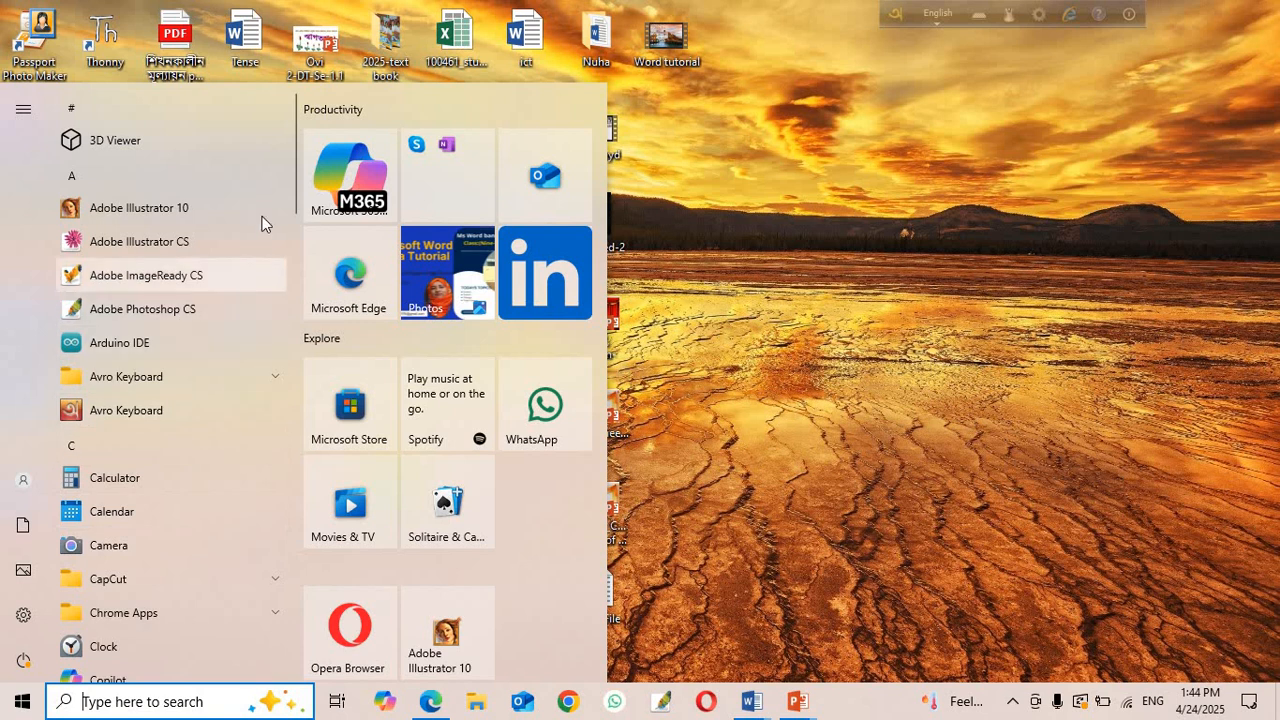
Launch Word 2013 from the Microsoft Office 2013 group in the Start list.
scroll(166, 413, "down", 1)
scroll(166, 413, "down", 6)
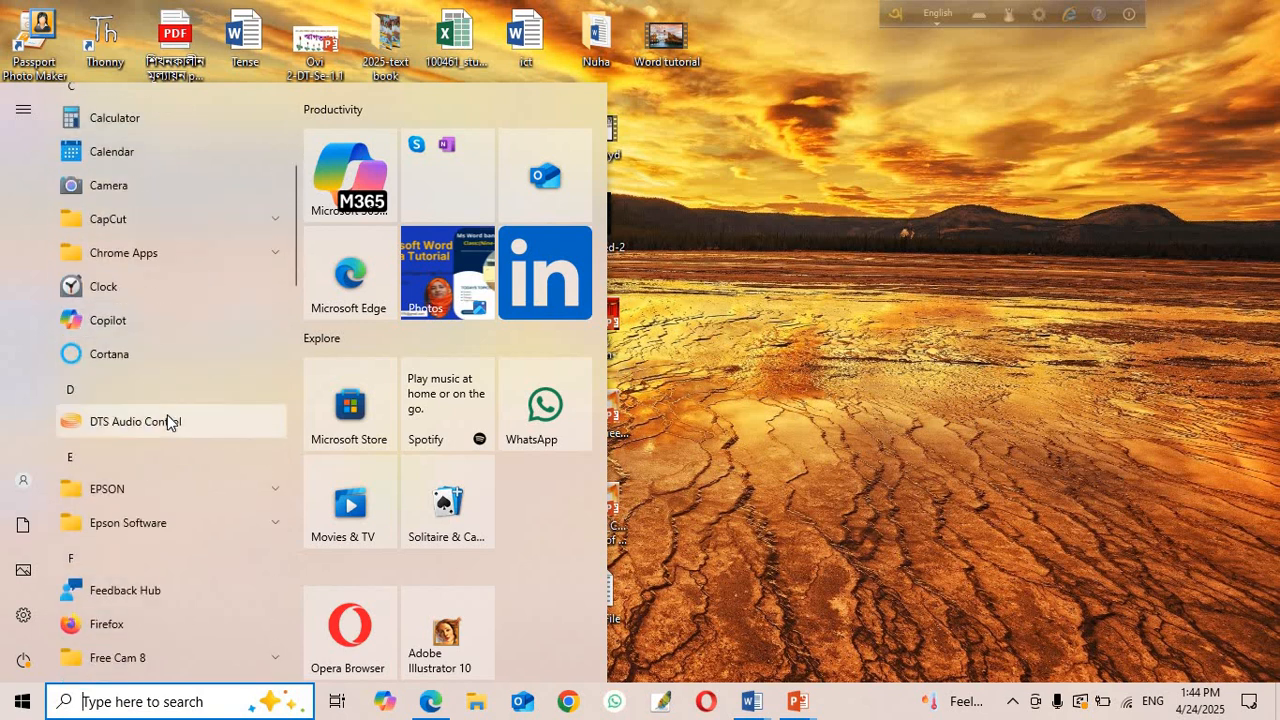
scroll(165, 416, "down", 3)
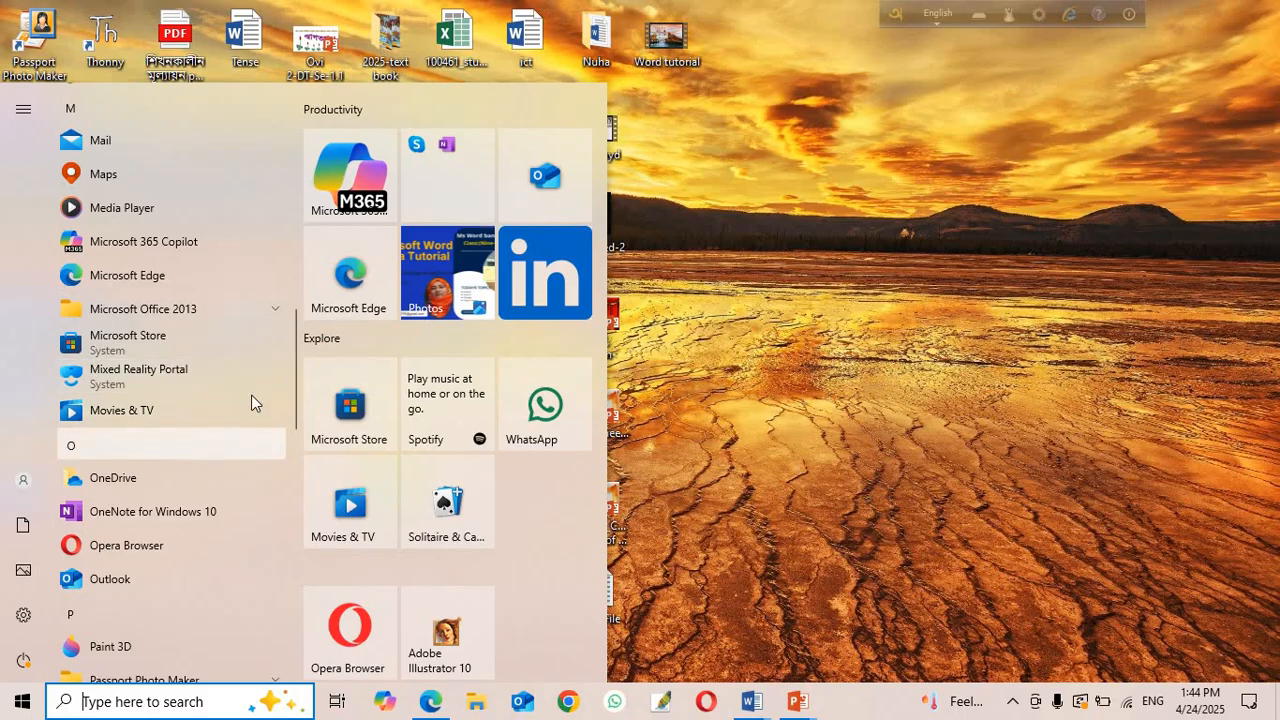
left_click(191, 308)
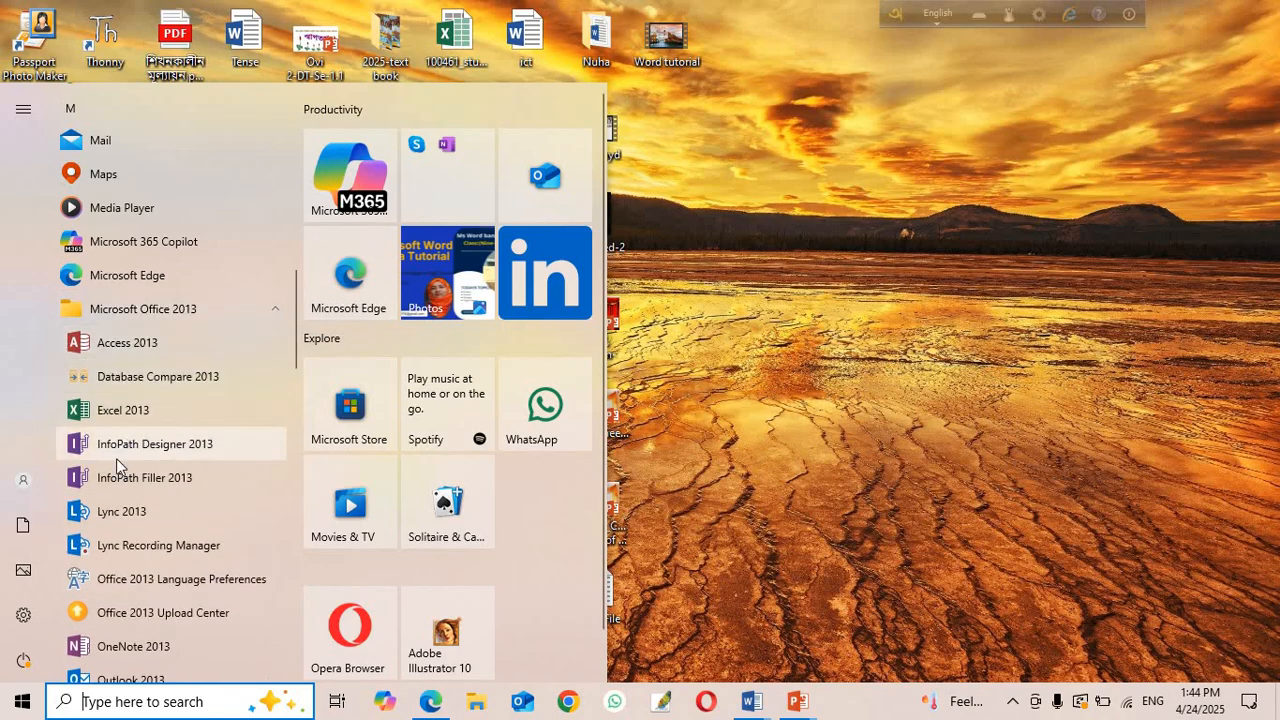
scroll(116, 458, "down", 3)
scroll(116, 458, "down", 2)
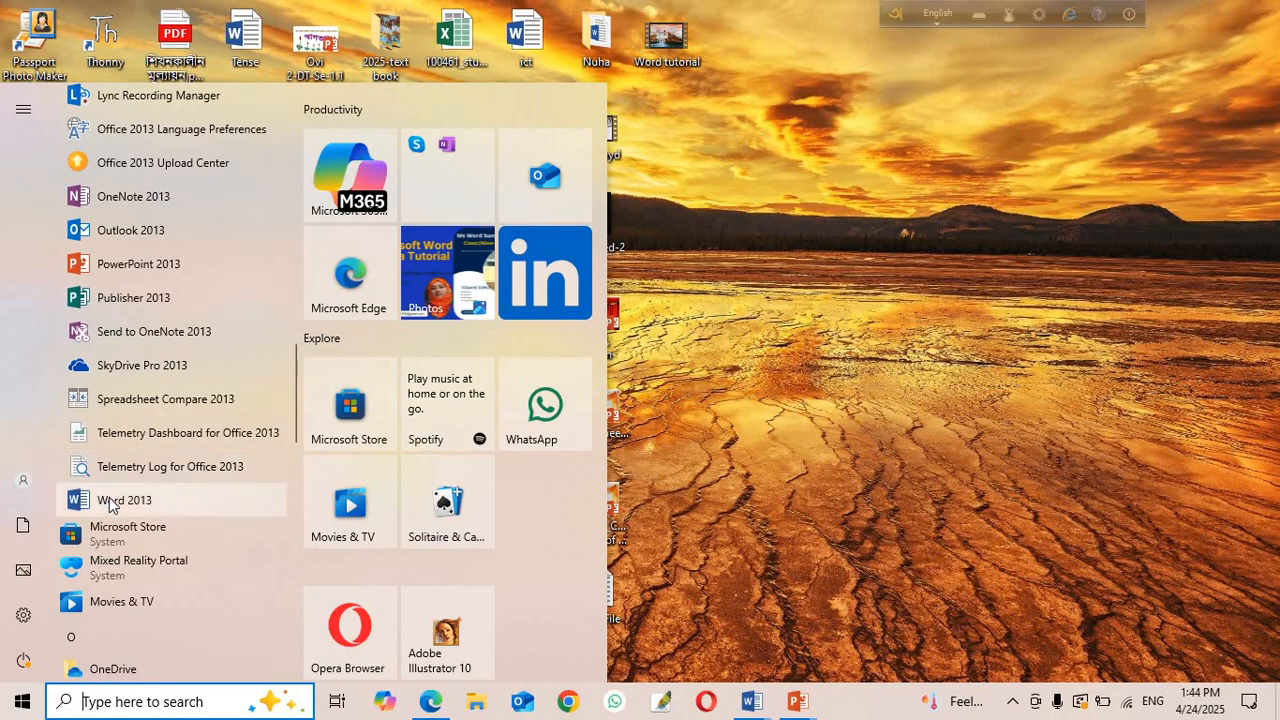
left_click(135, 500)
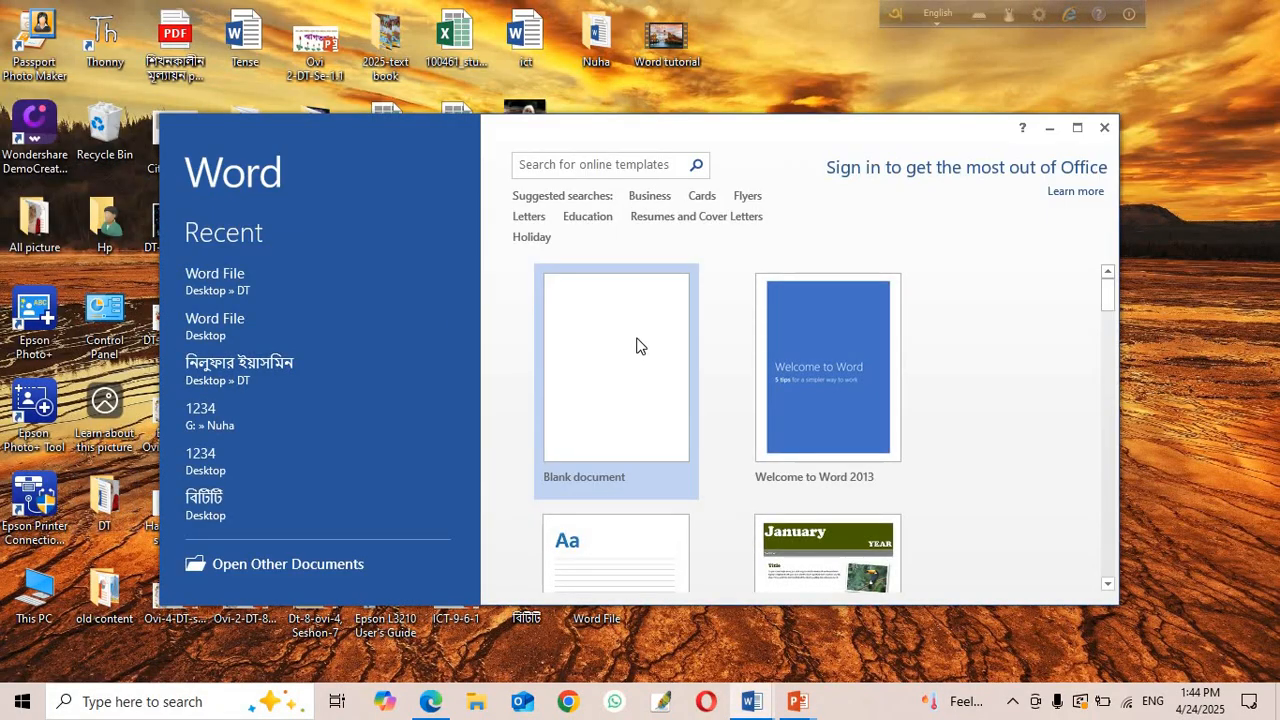
Create a blank document (Document7), maximize it, then close Word.
left_click(629, 348)
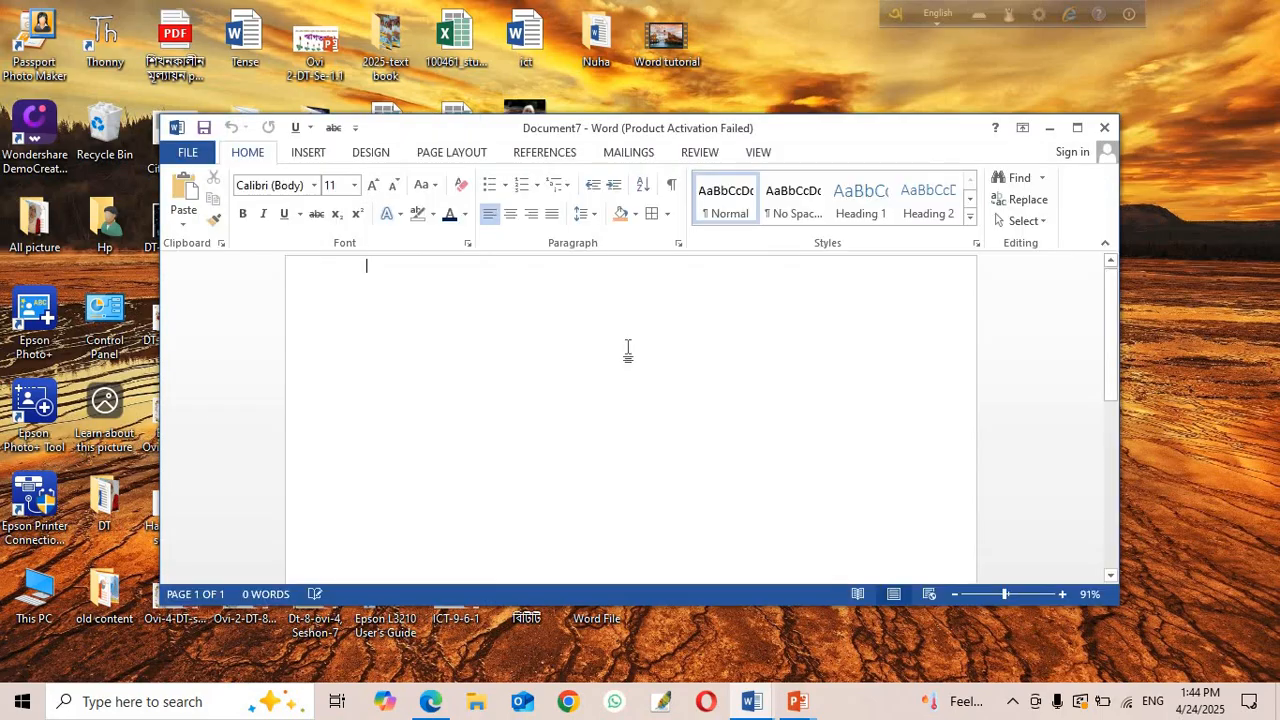
left_click(1076, 128)
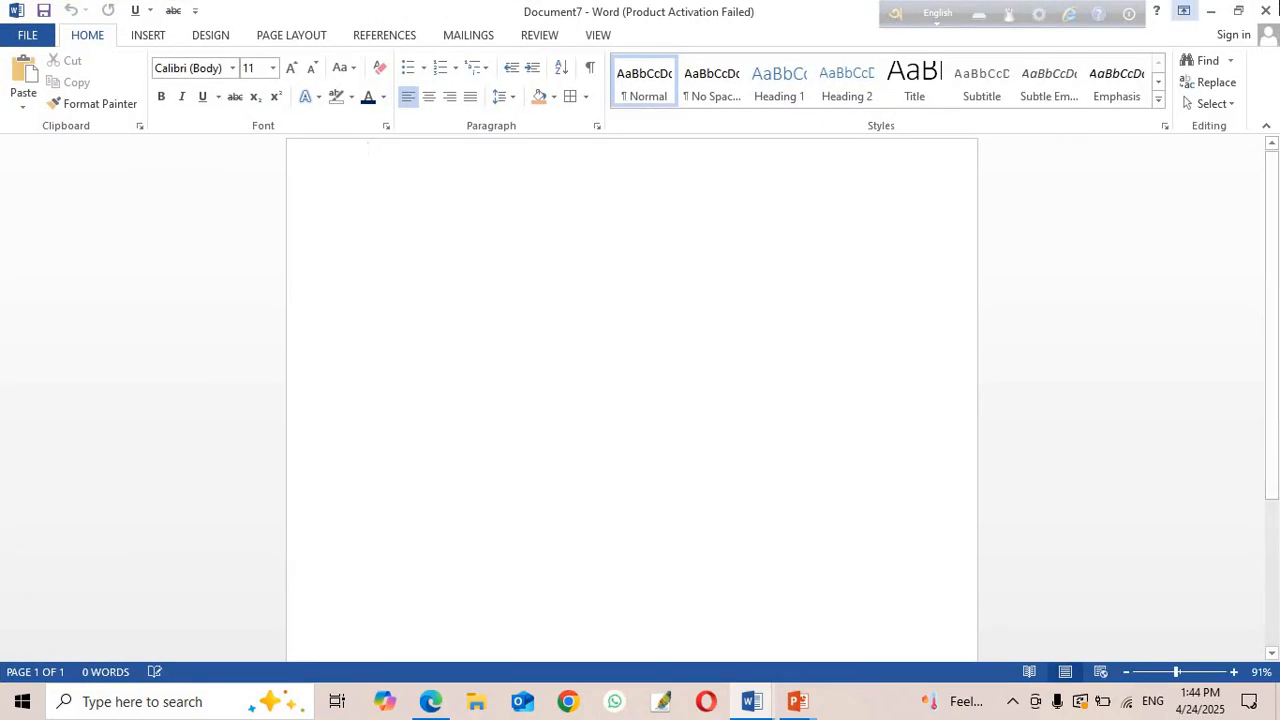
left_click(1262, 12)
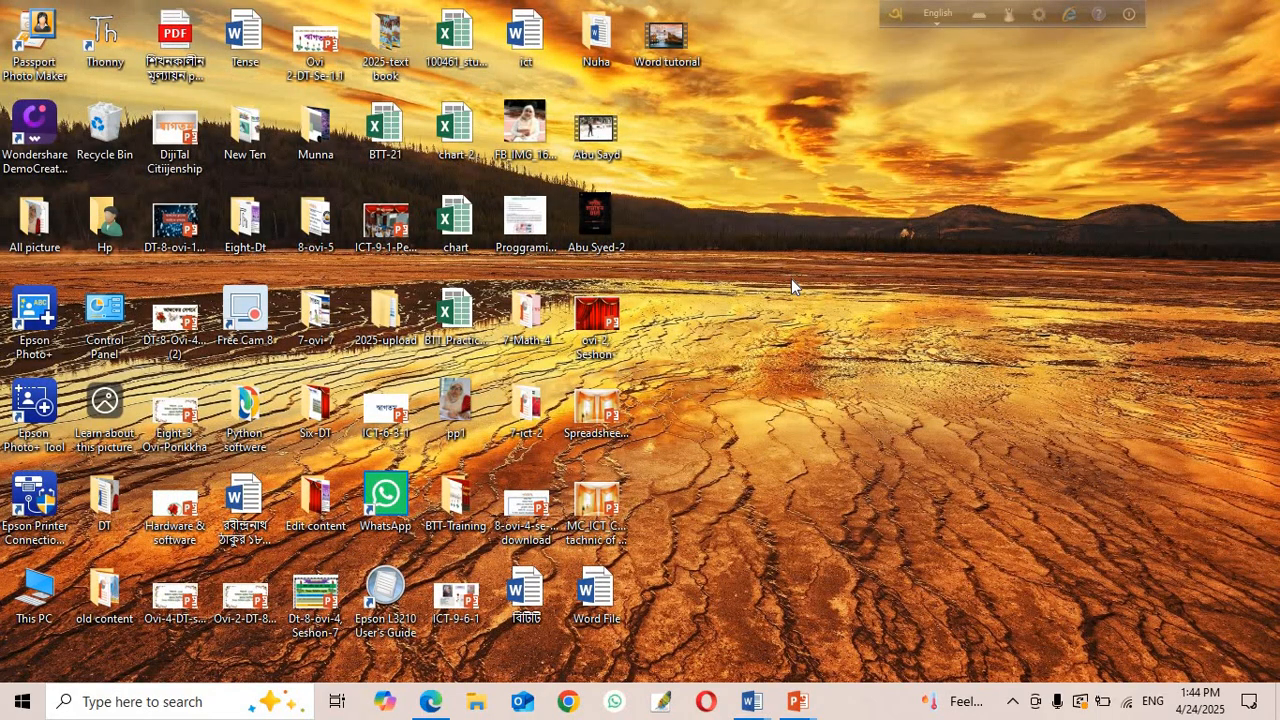
Launch Word 2013 by searching 'ms', create blank Document8 maximized, then close it.
left_click(125, 703)
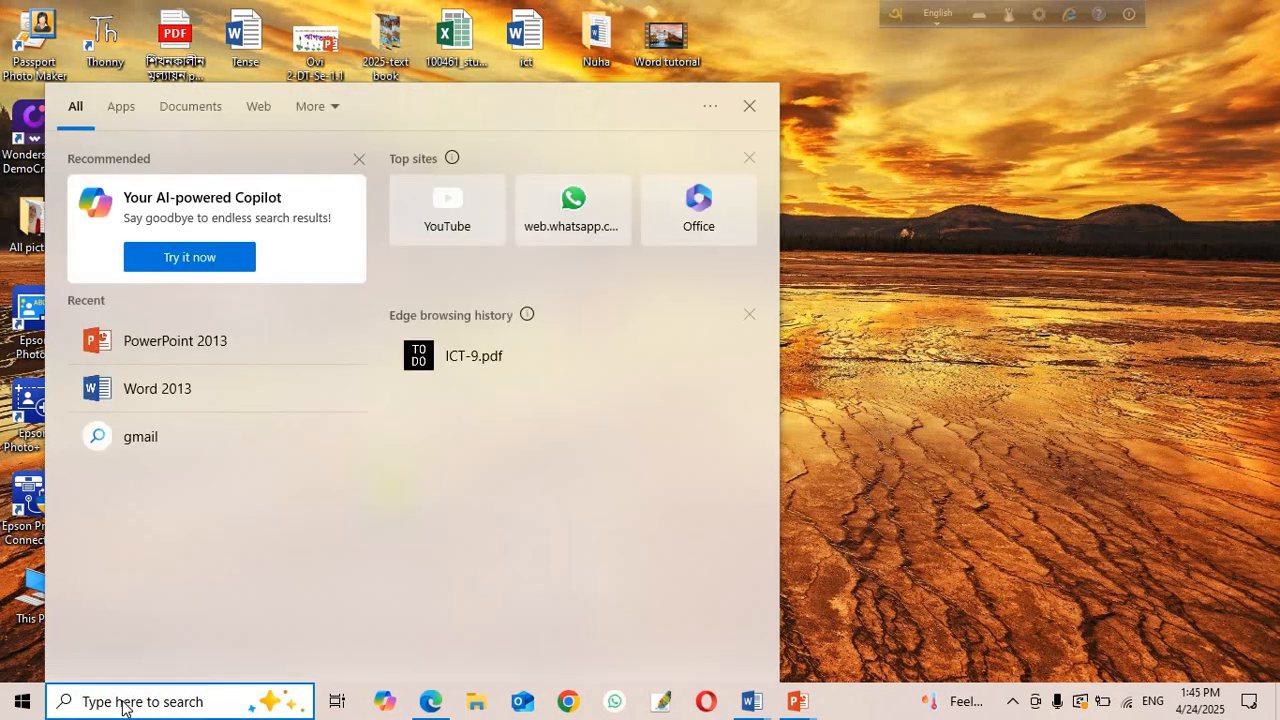
type("ms")
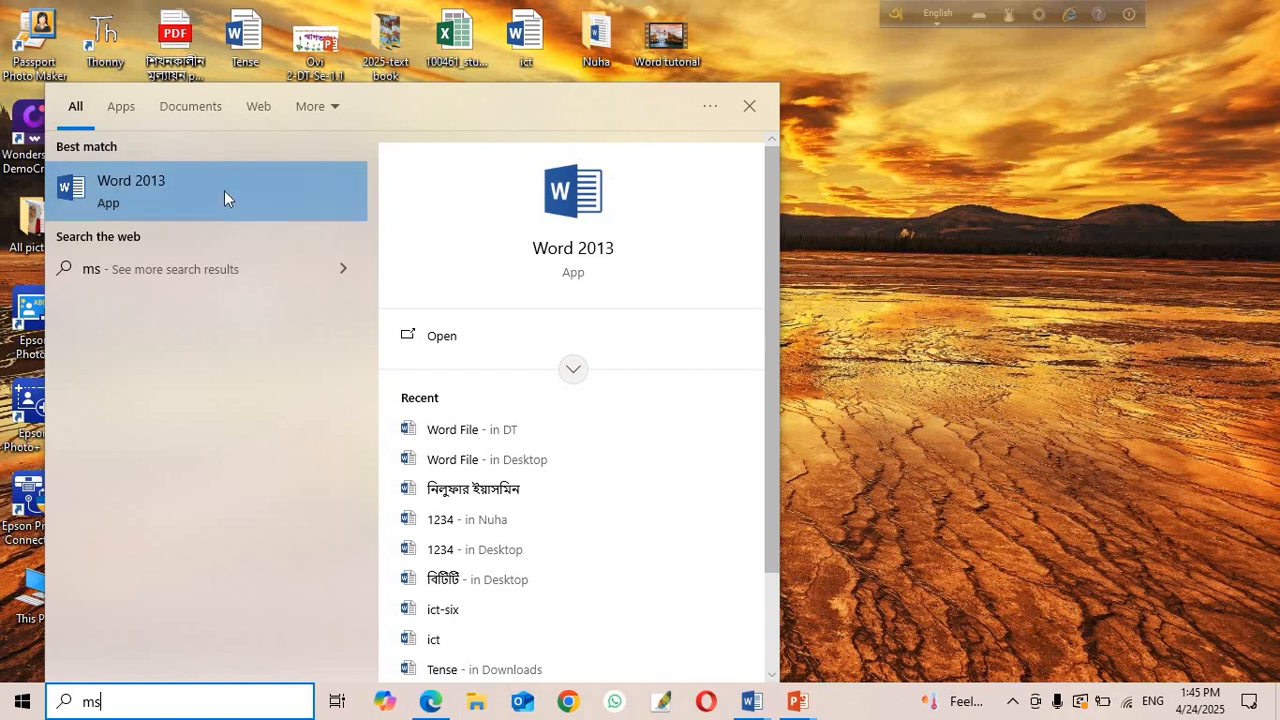
left_click(268, 186)
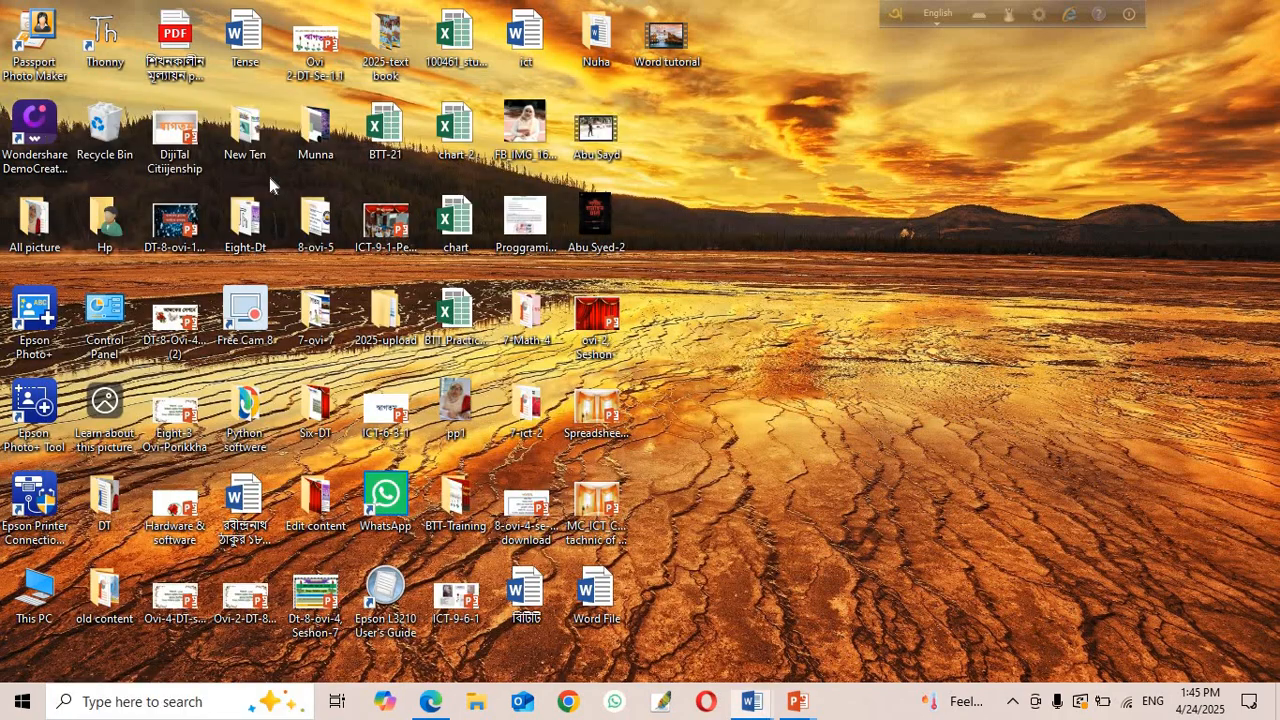
left_click(606, 354)
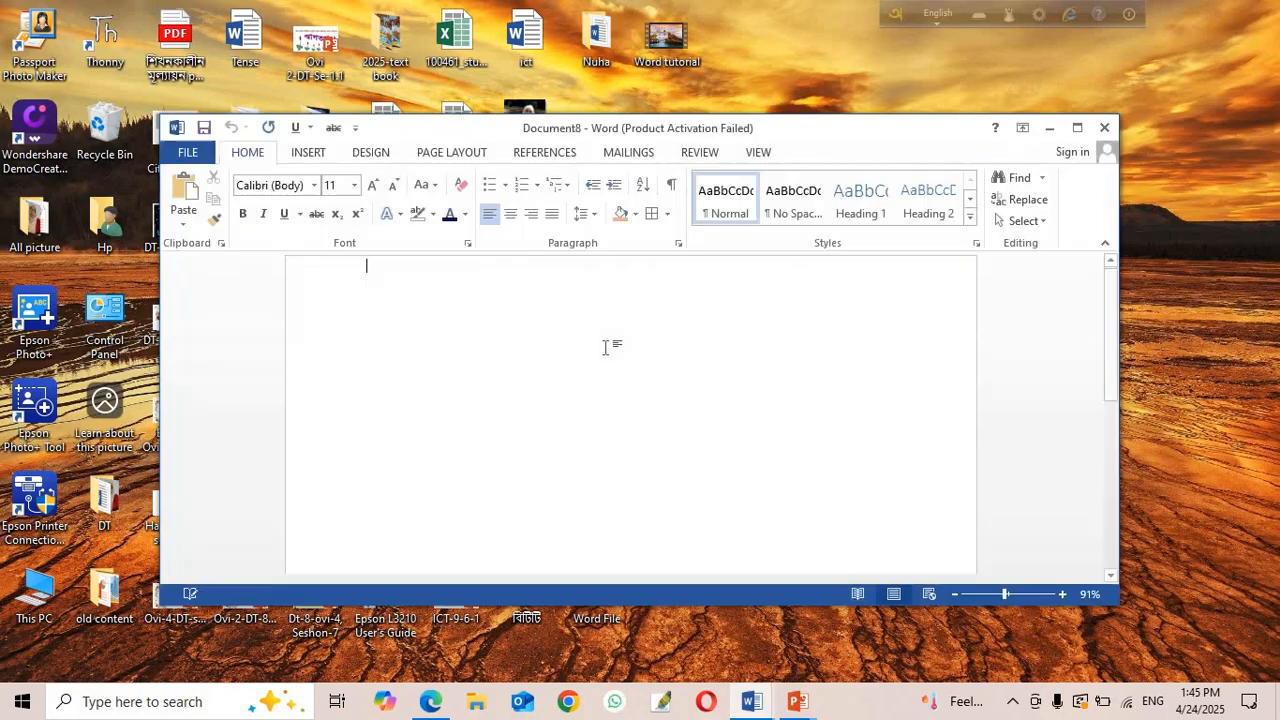
left_click(1078, 128)
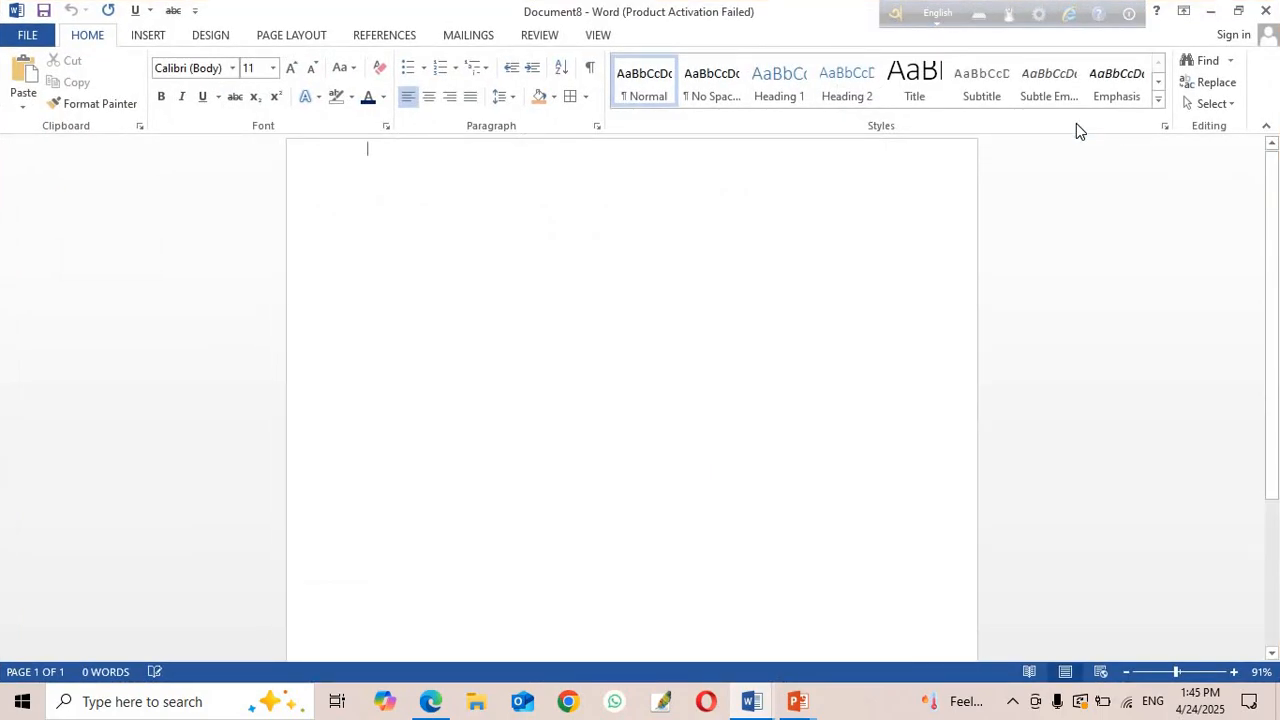
left_click(1265, 12)
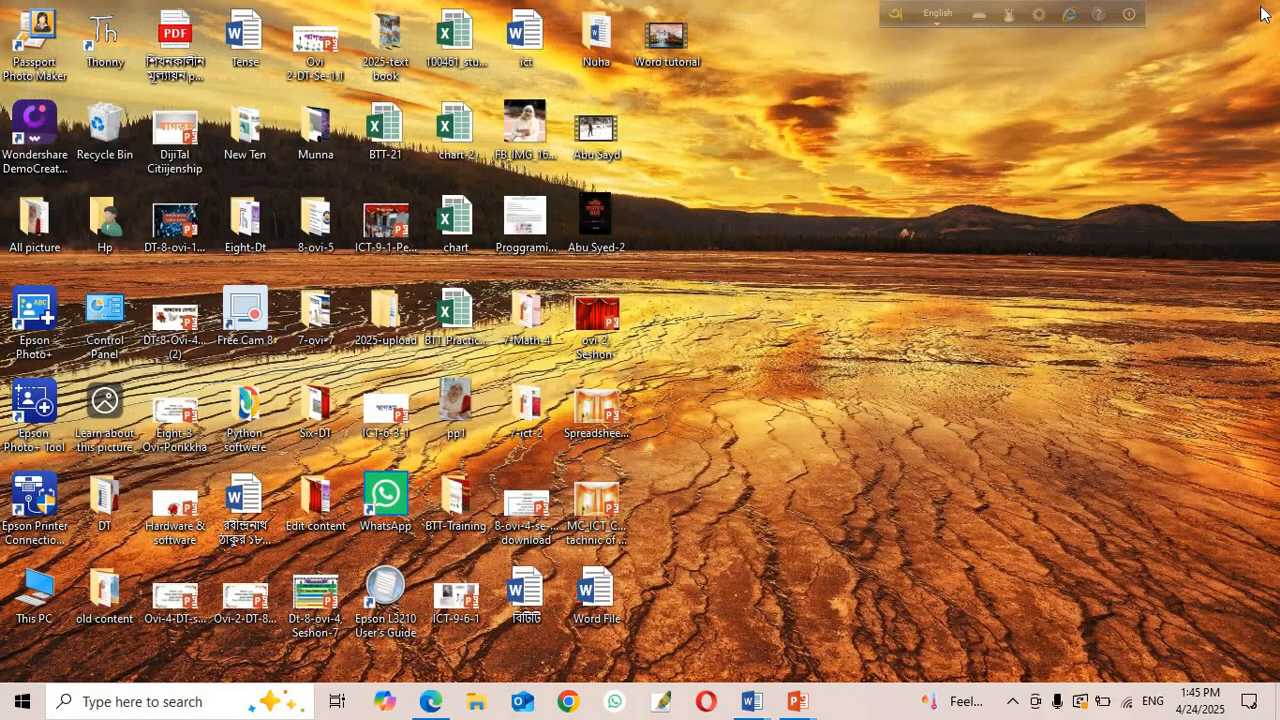
Refresh the desktop and create a new Word document file named 'Ms word tutorial' there.
right_click(906, 181)
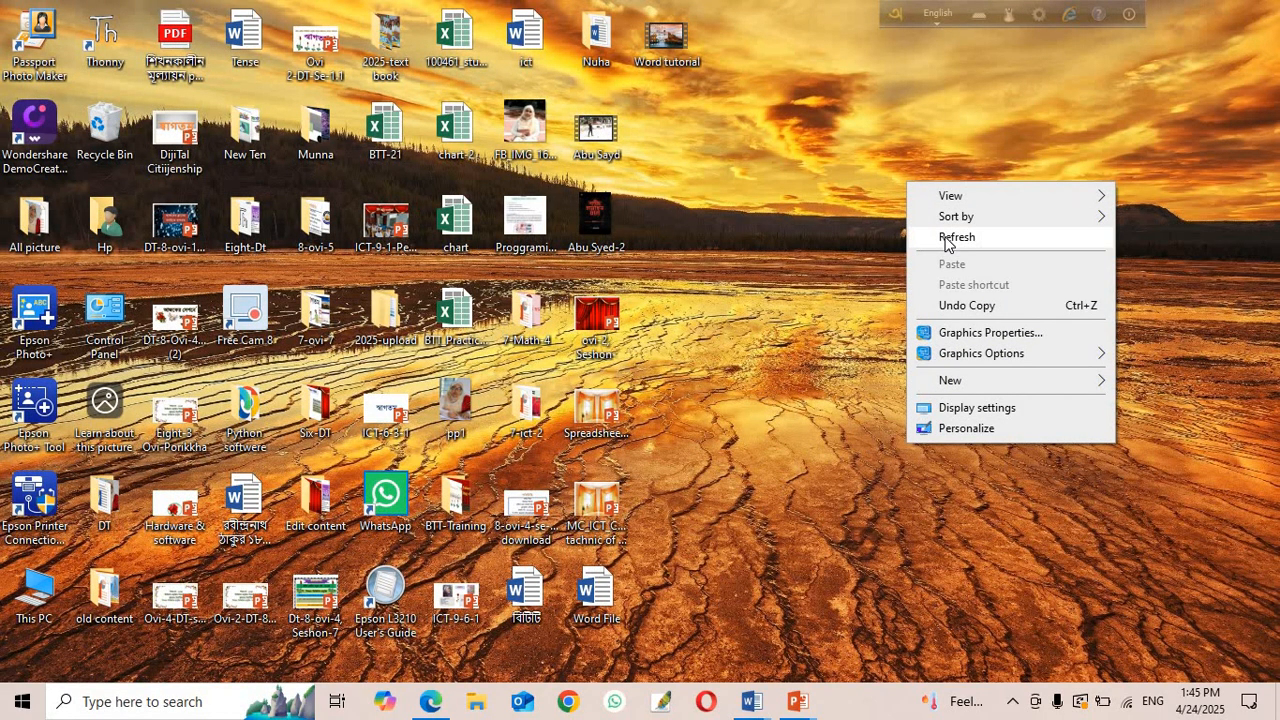
left_click(950, 240)
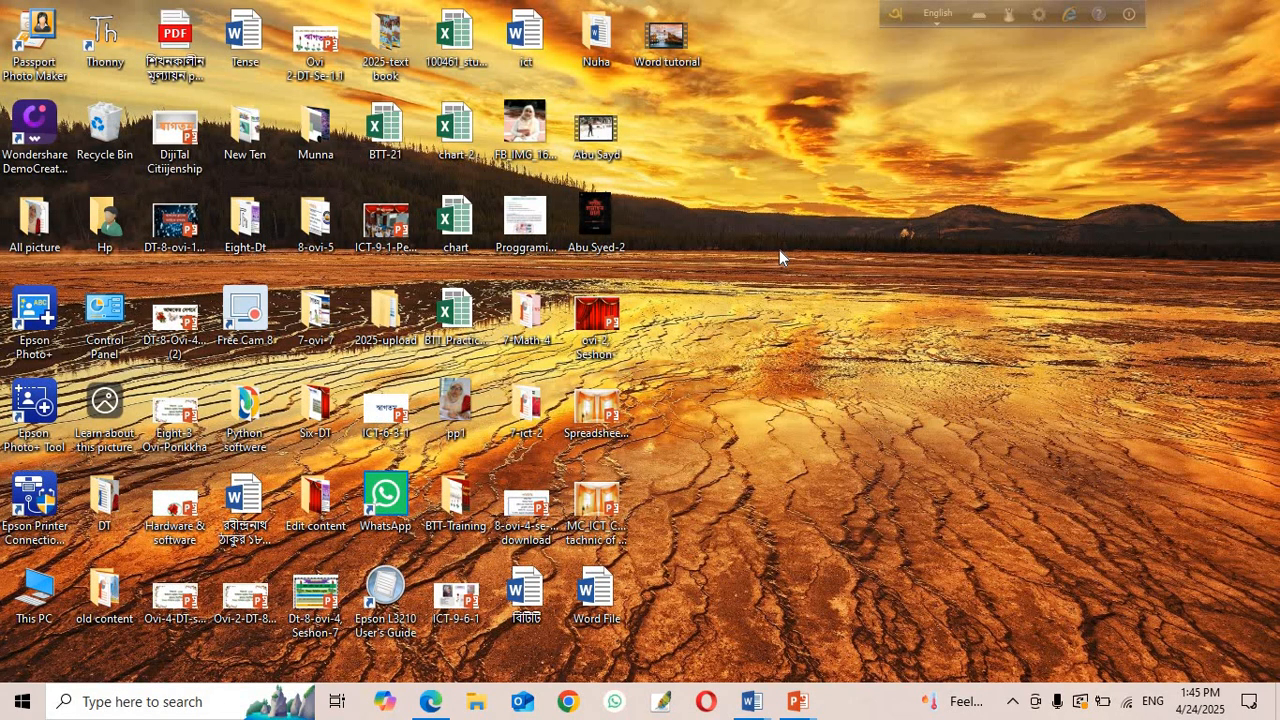
right_click(821, 152)
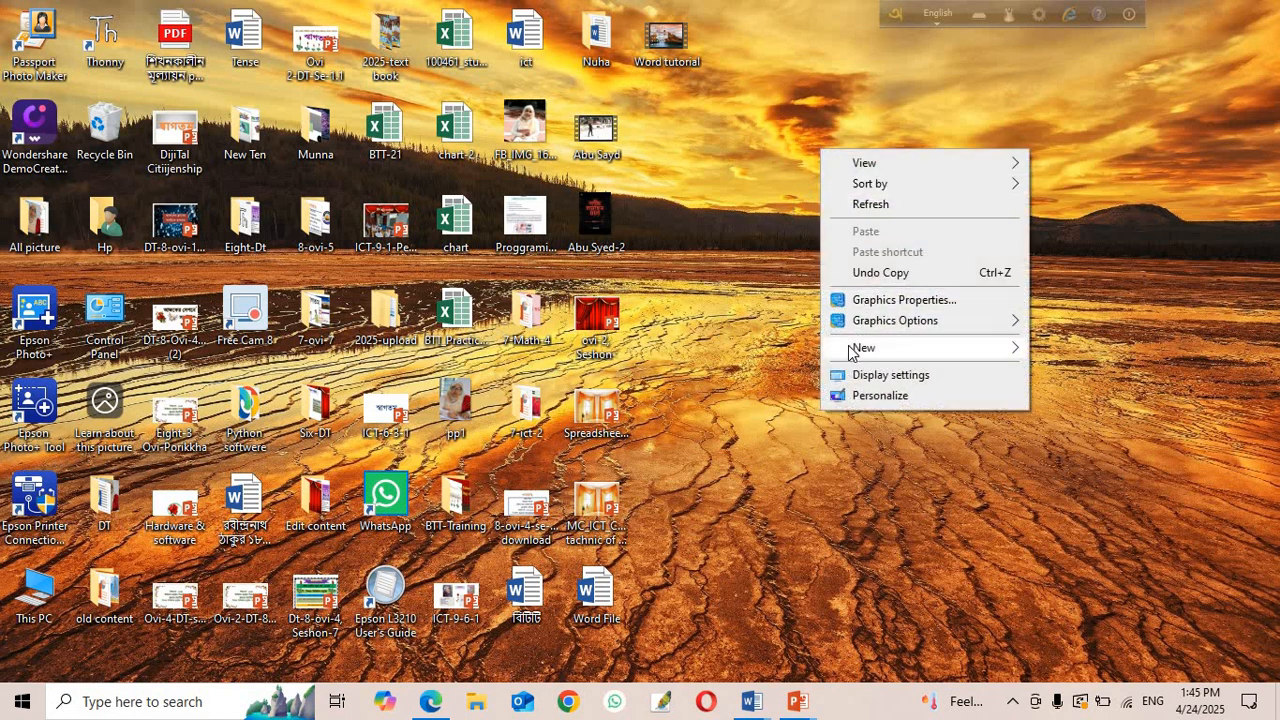
mouse_move(851, 350)
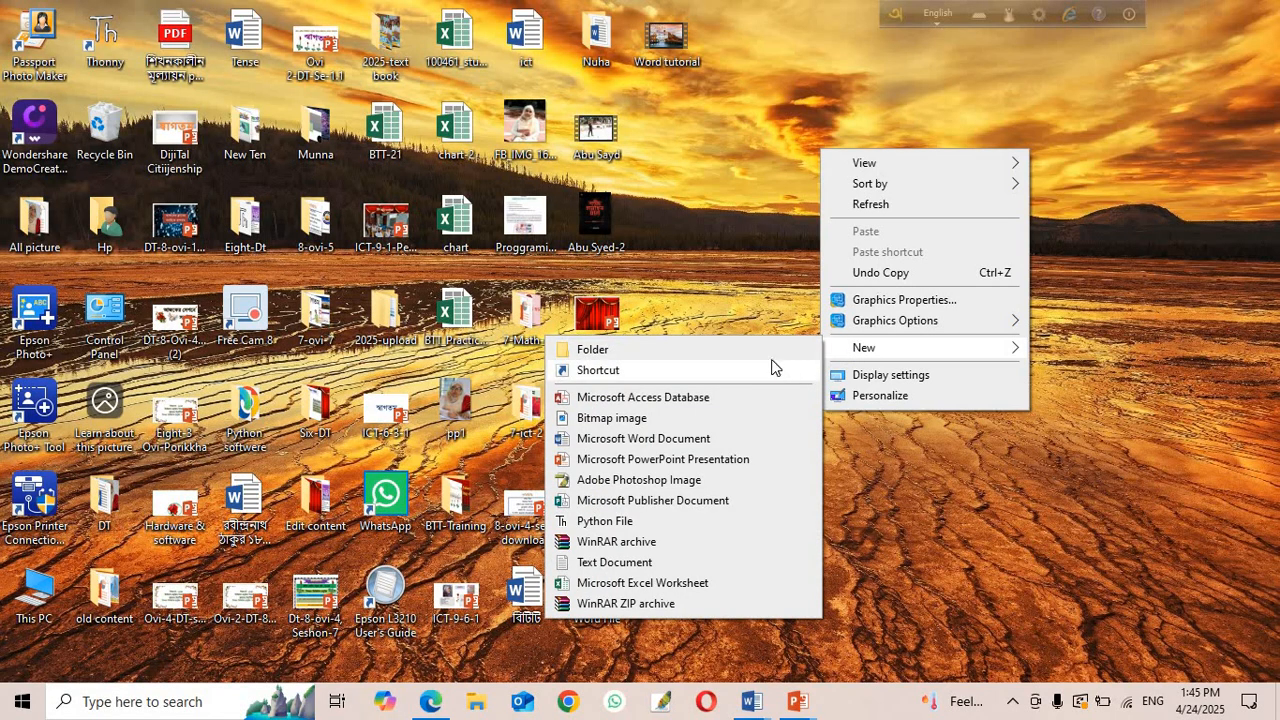
left_click(687, 439)
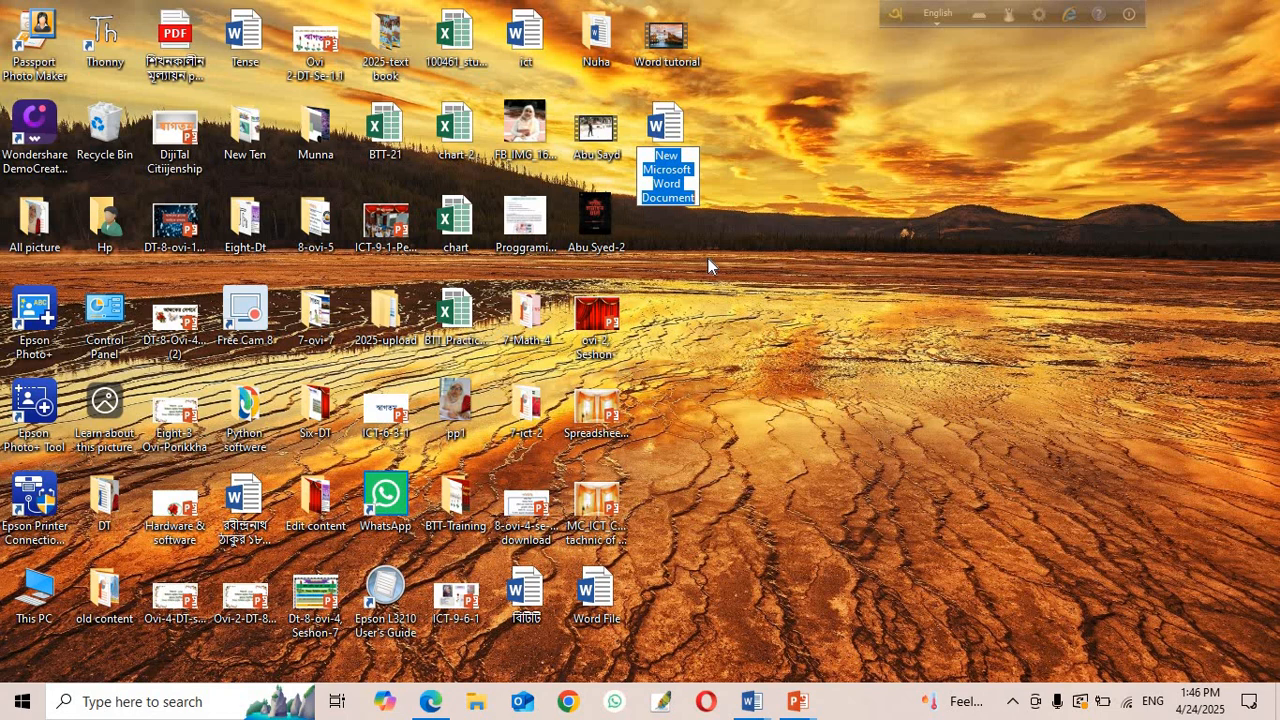
type("Ms")
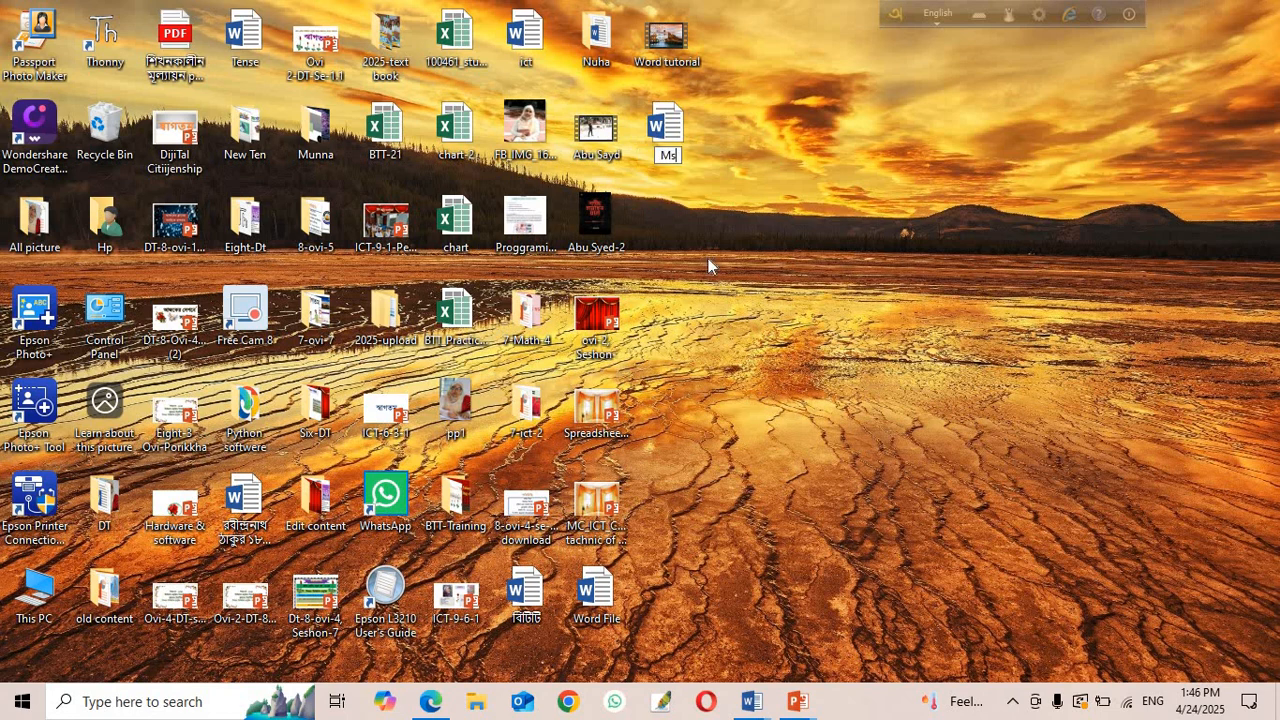
type(" wor")
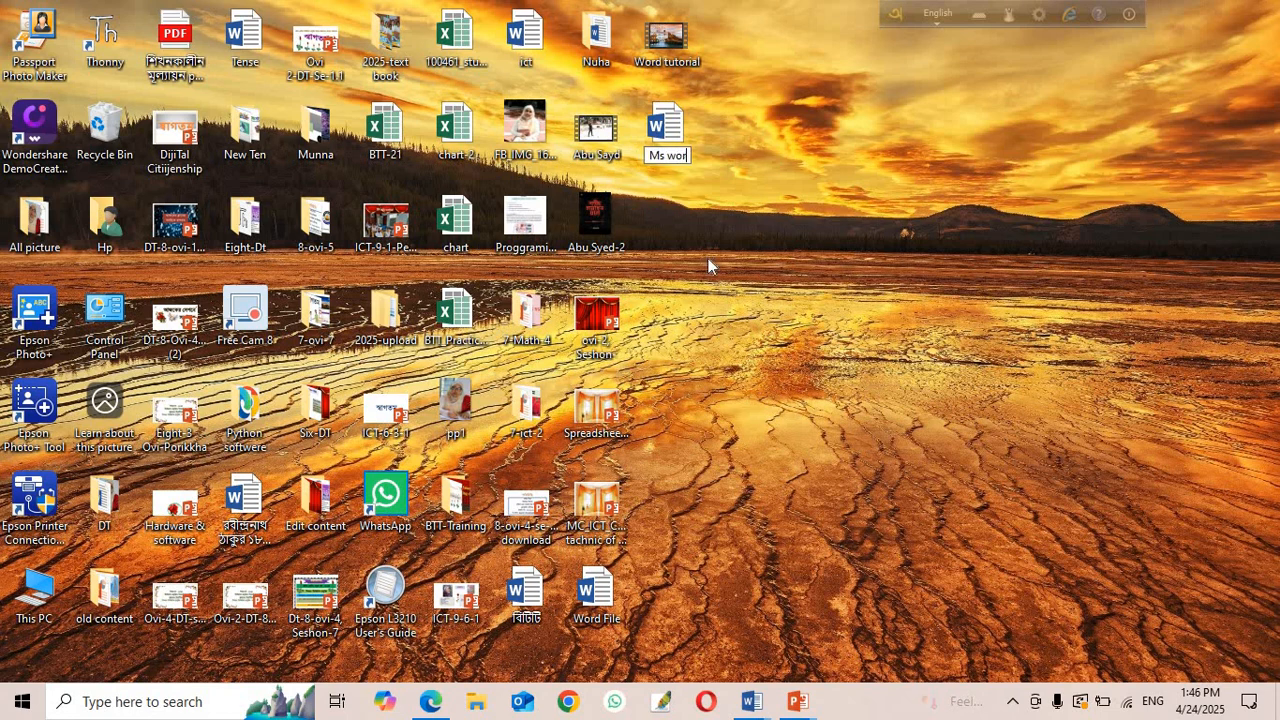
type("d tuto")
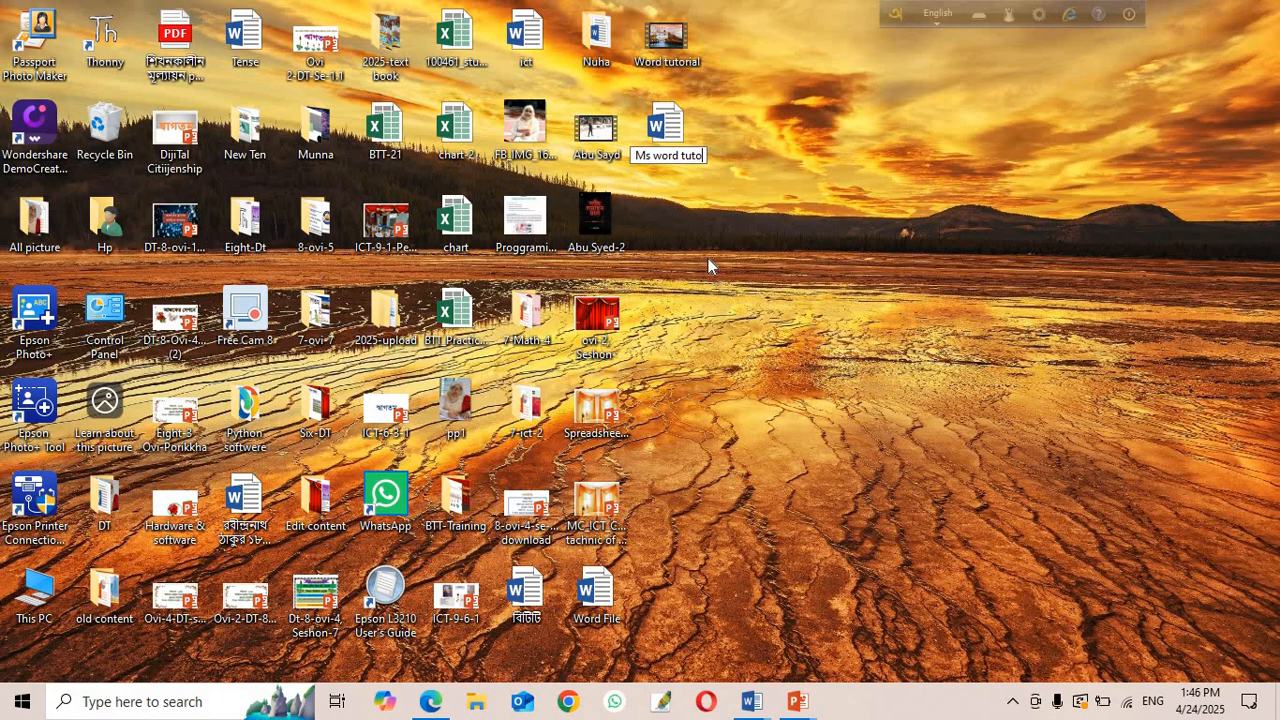
type("rial")
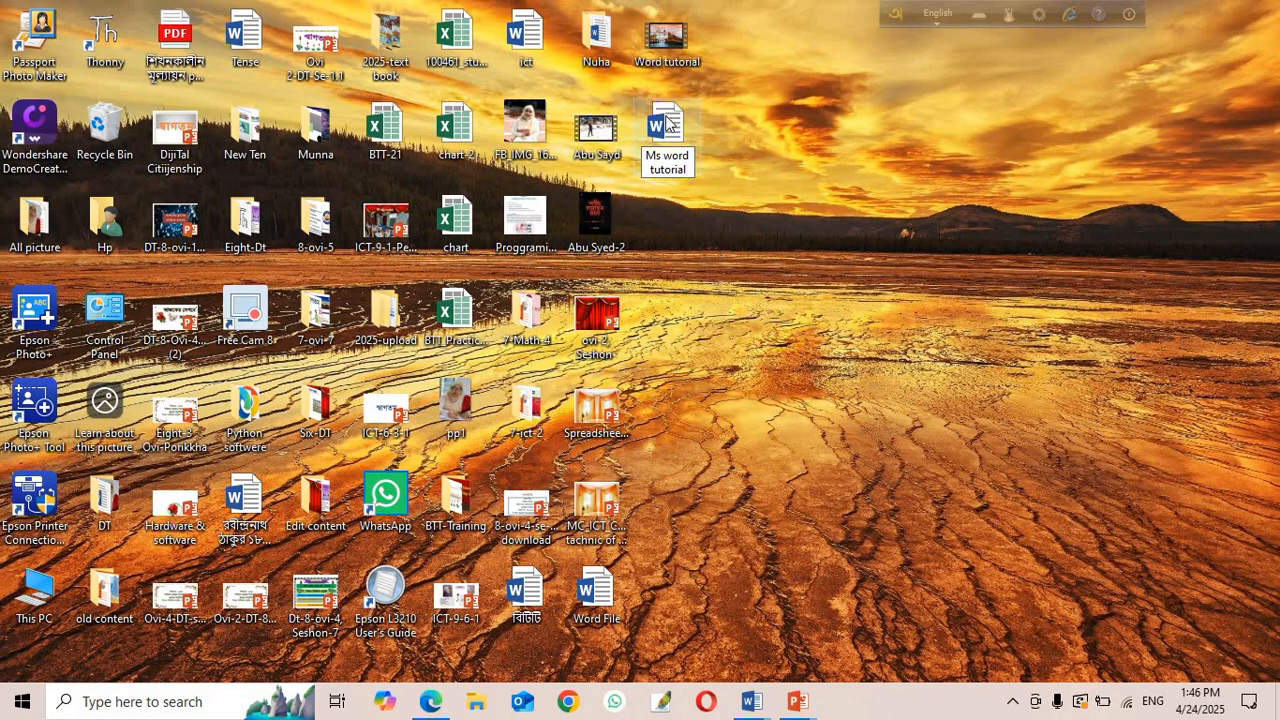
Confirm the 'Ms word tutorial' file name and open the file in Word.
key("Return")
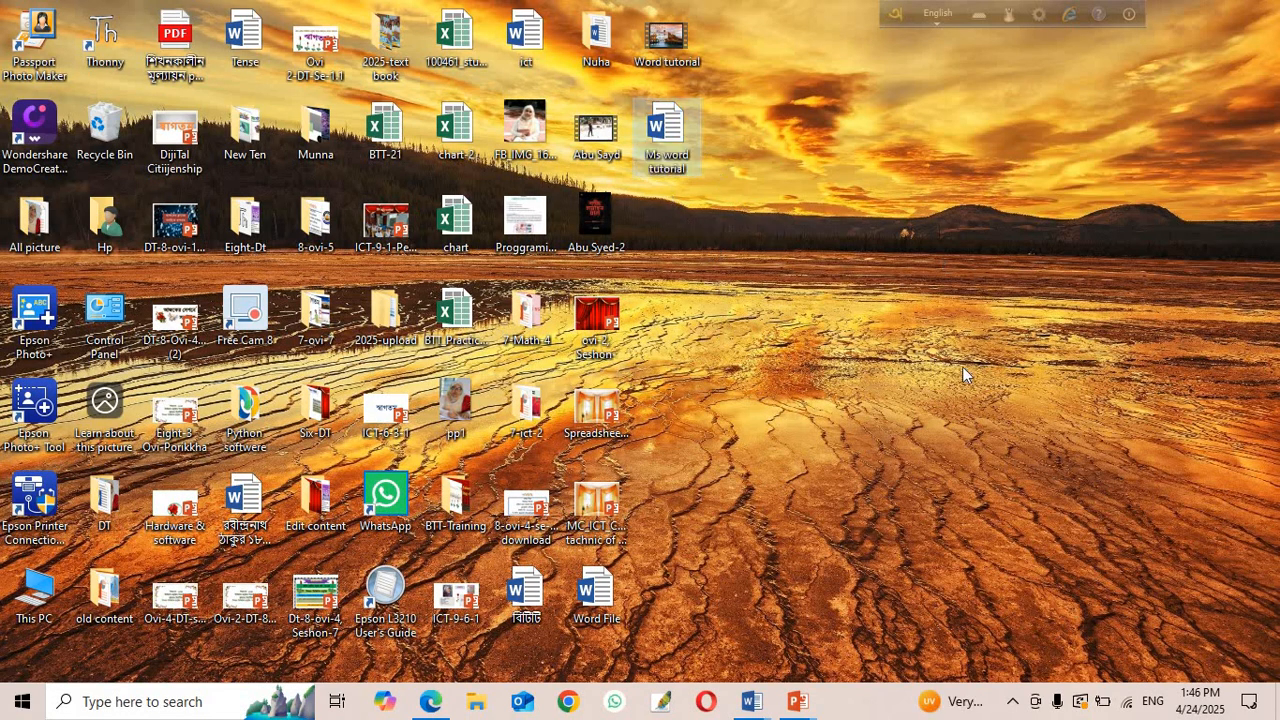
double_click(649, 137)
right_click(649, 137)
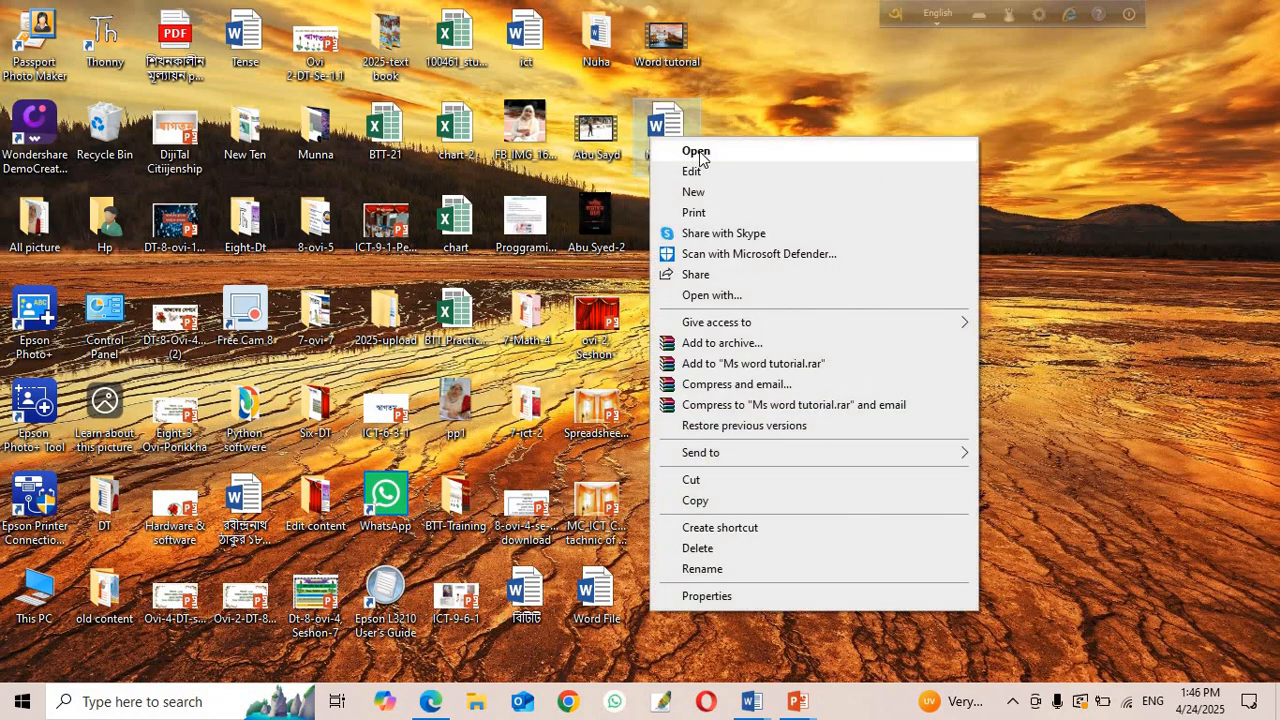
left_click(1090, 252)
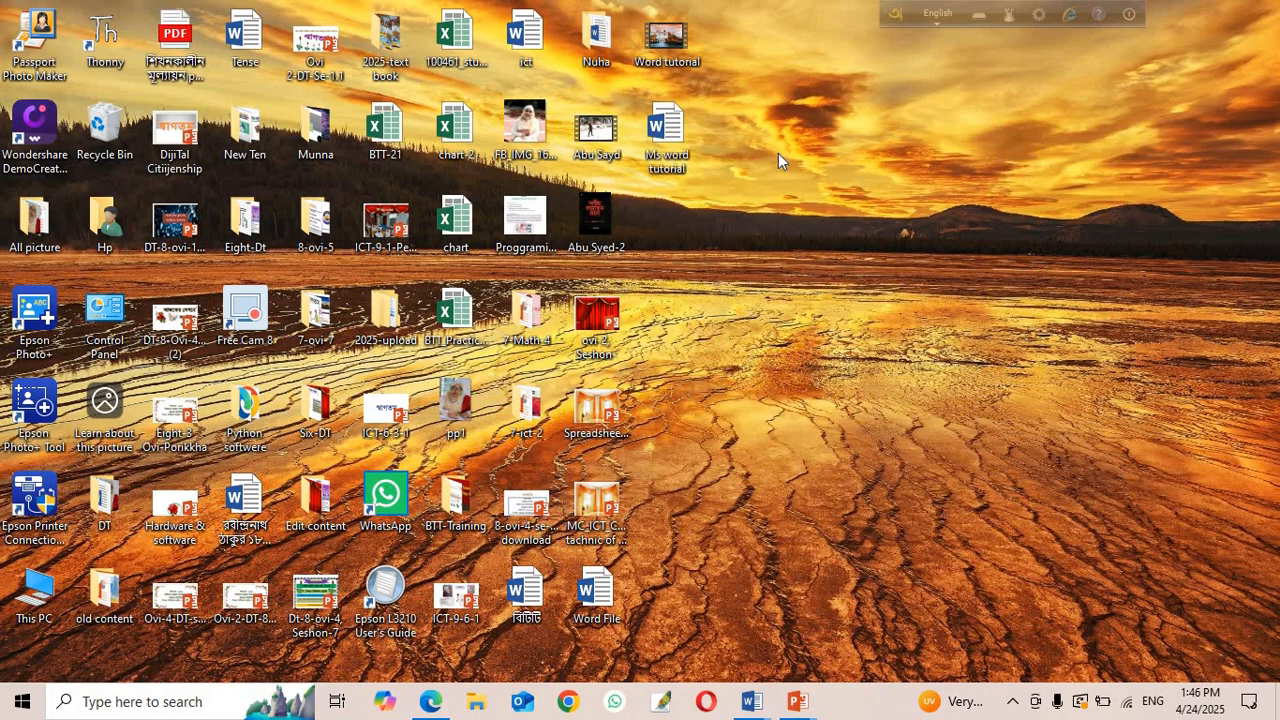
right_click(666, 140)
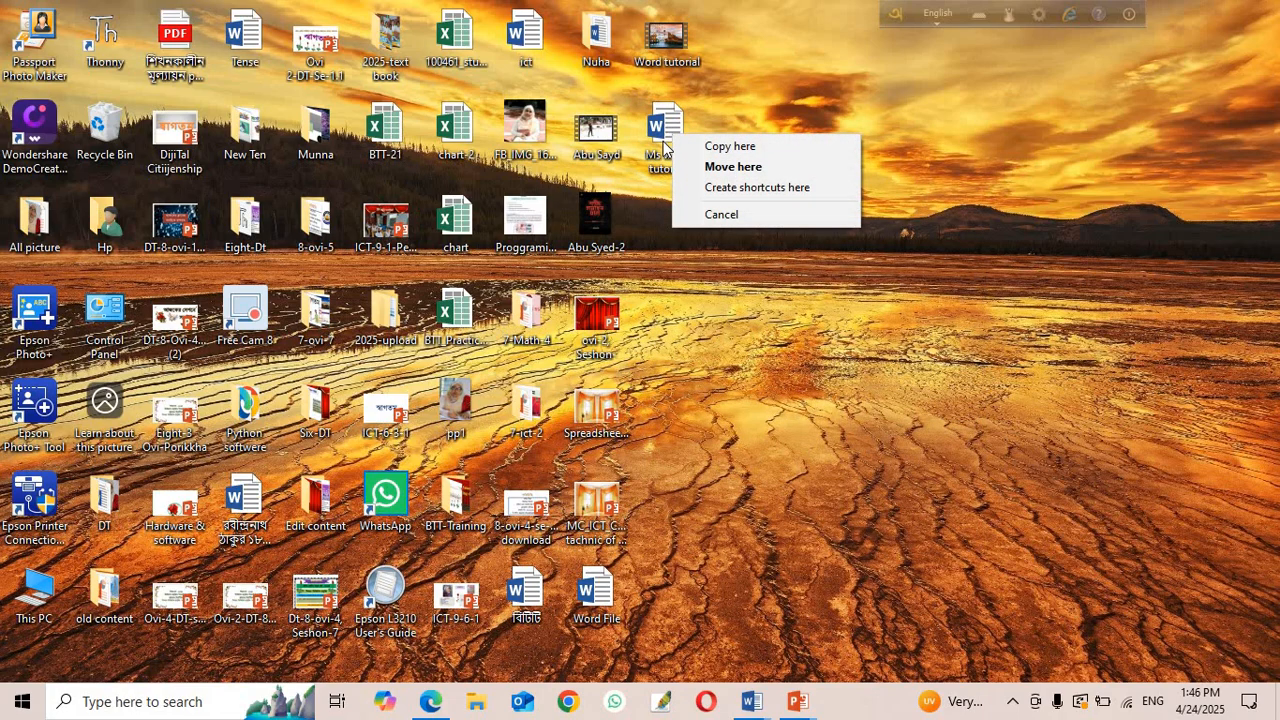
left_click(666, 145)
right_click(665, 145)
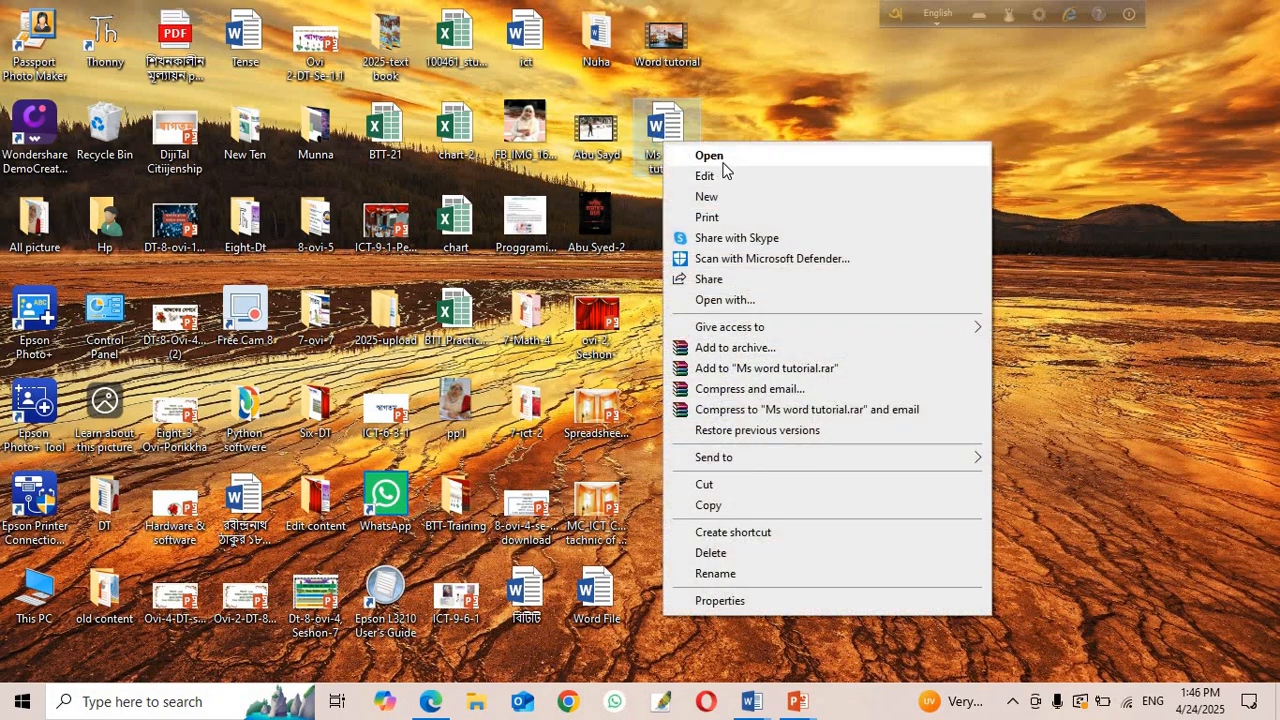
left_click(722, 160)
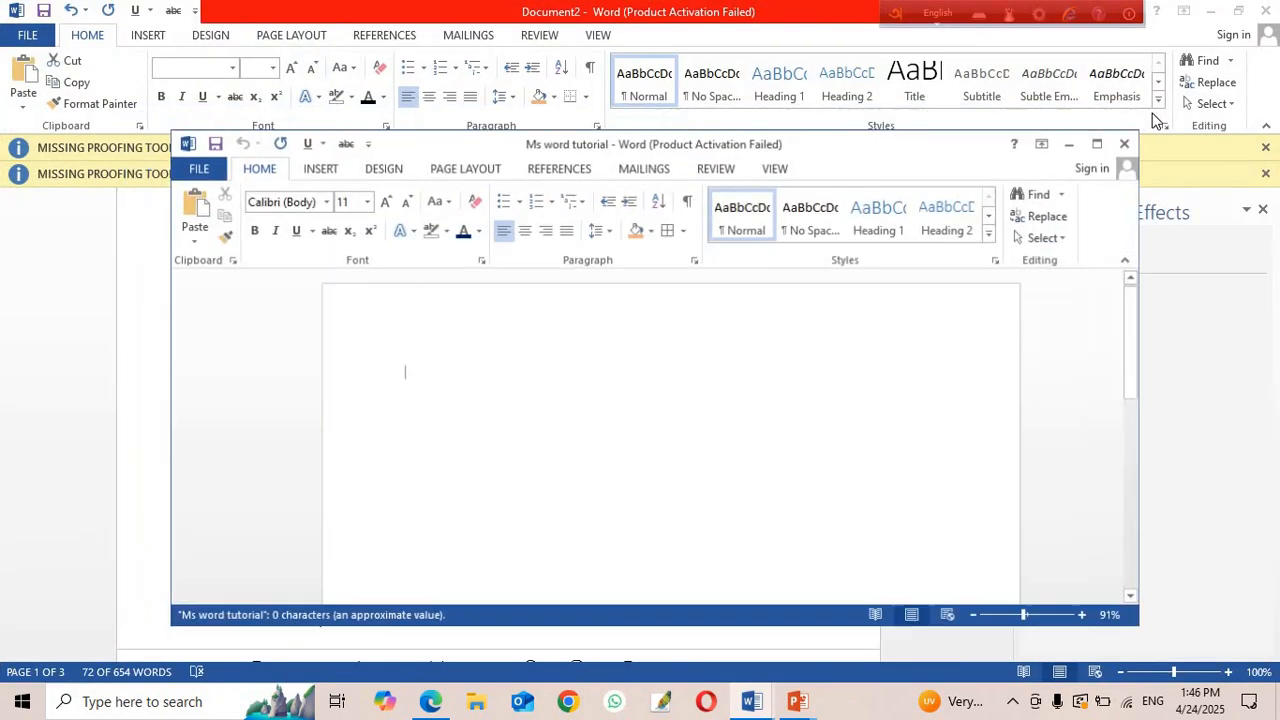
Minimize the other Word window, maximize Ms word tutorial, then close it.
left_click(1211, 12)
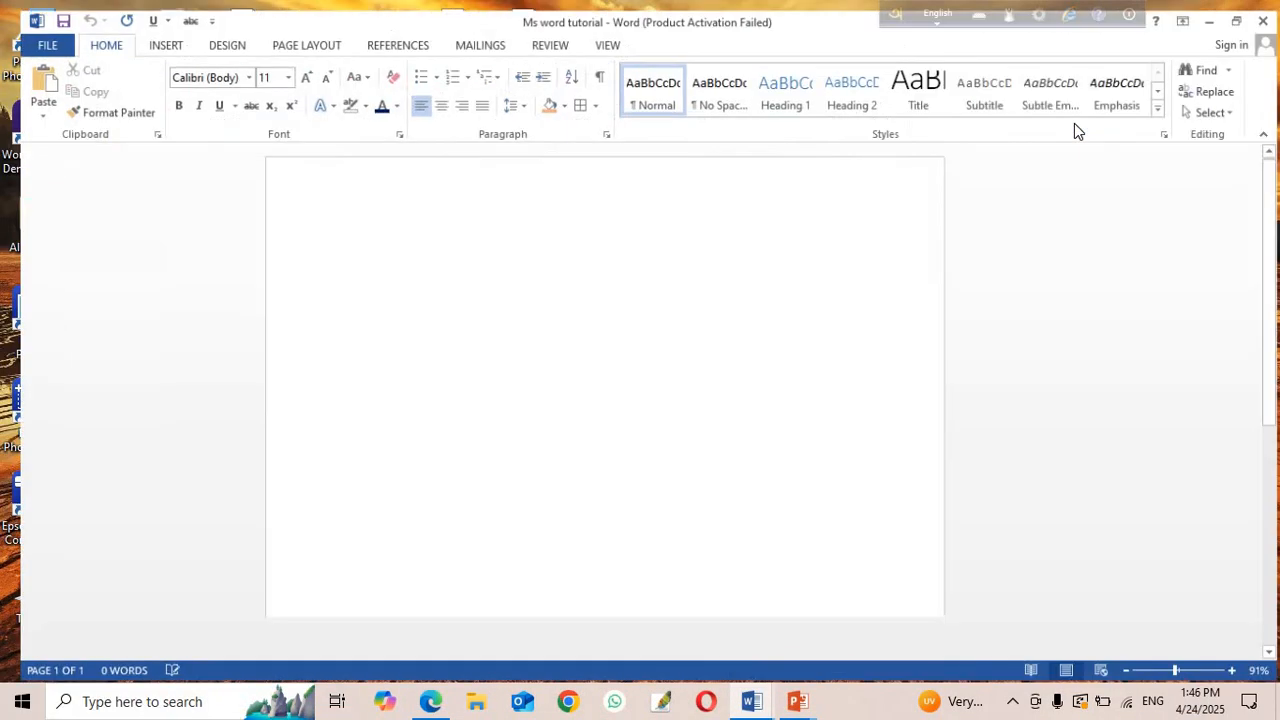
left_click(1078, 128)
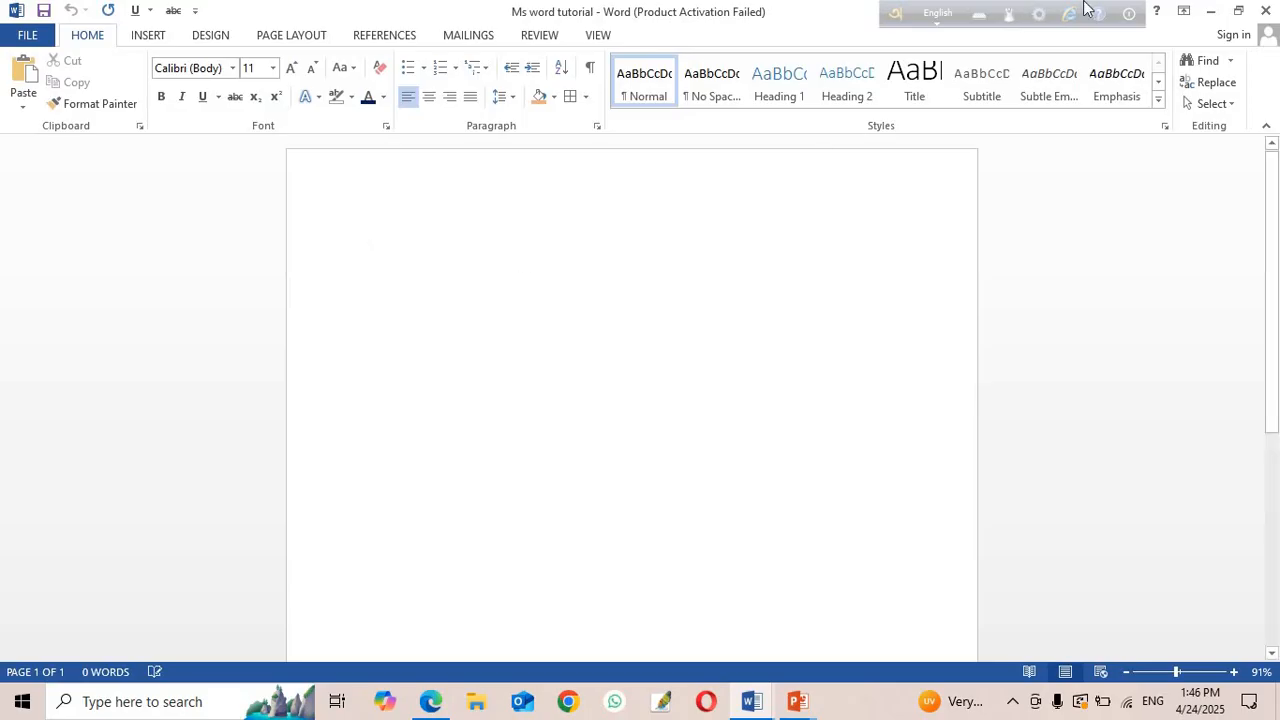
left_click(1268, 10)
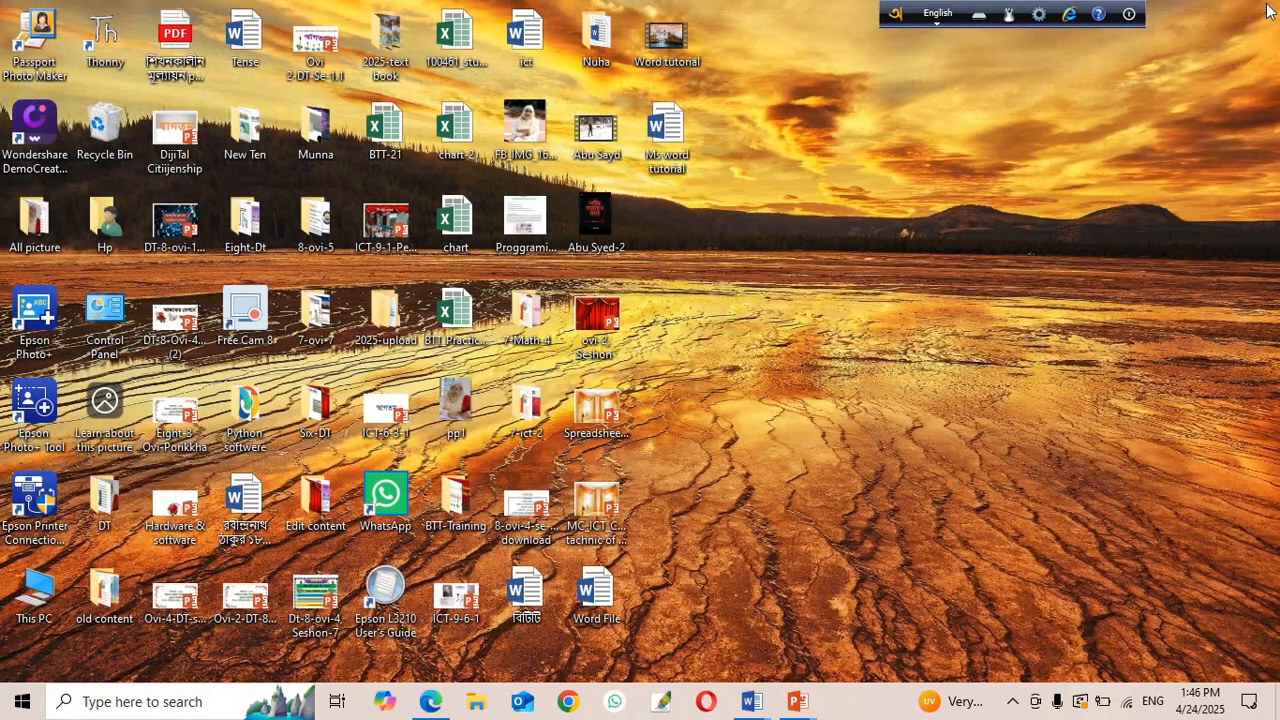
Launch Word 2013 from the Microsoft Office 2013 Start group and open a maximized blank Document9.
left_click(22, 702)
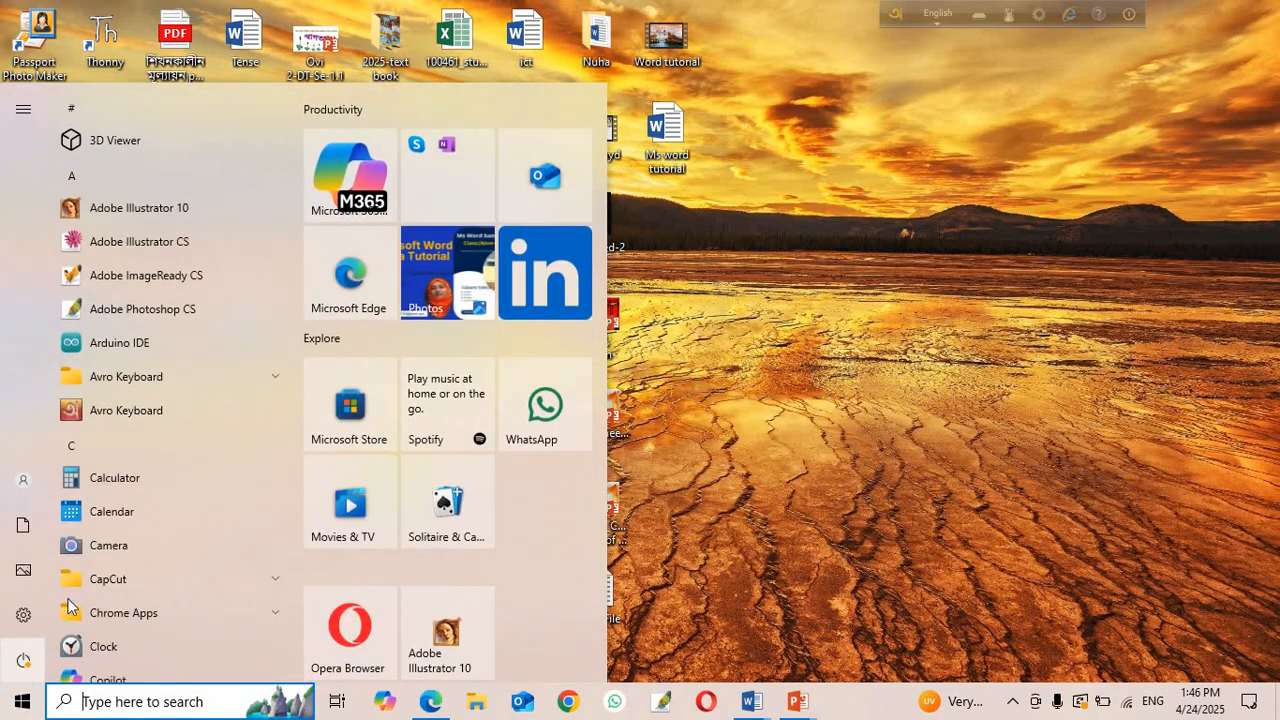
scroll(155, 500, "down", 10)
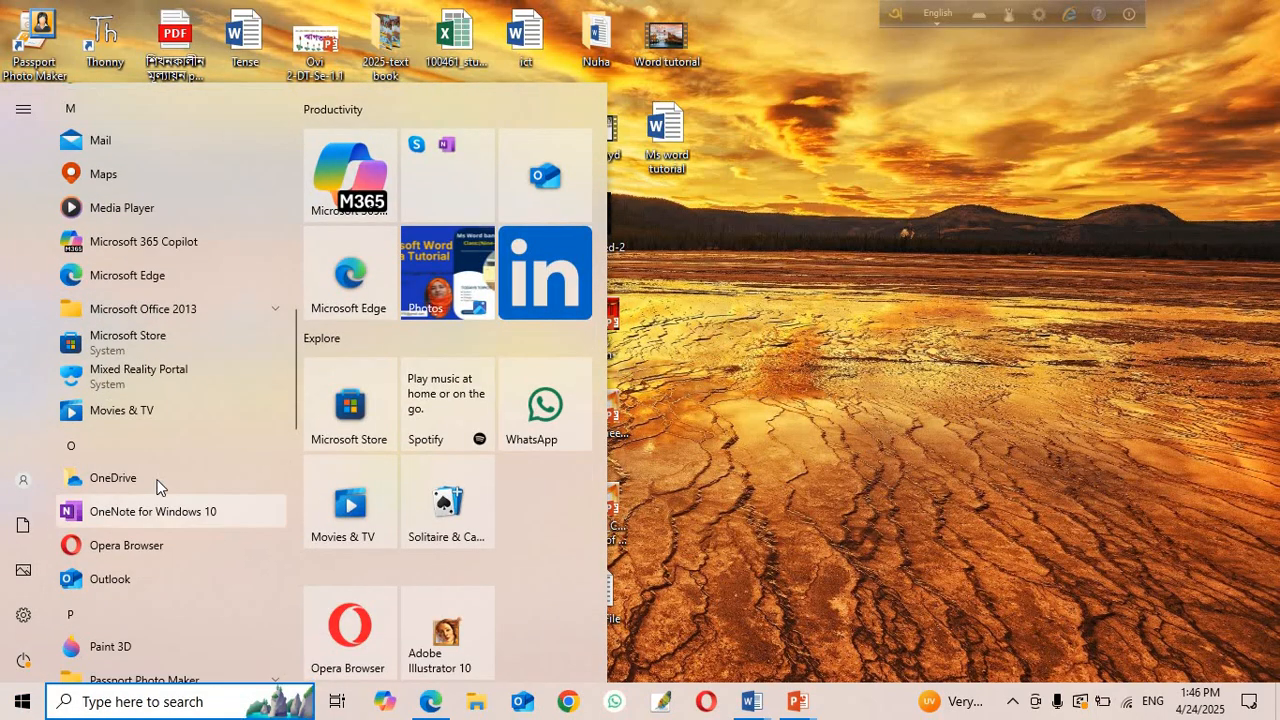
left_click(184, 310)
scroll(171, 423, "down", 5)
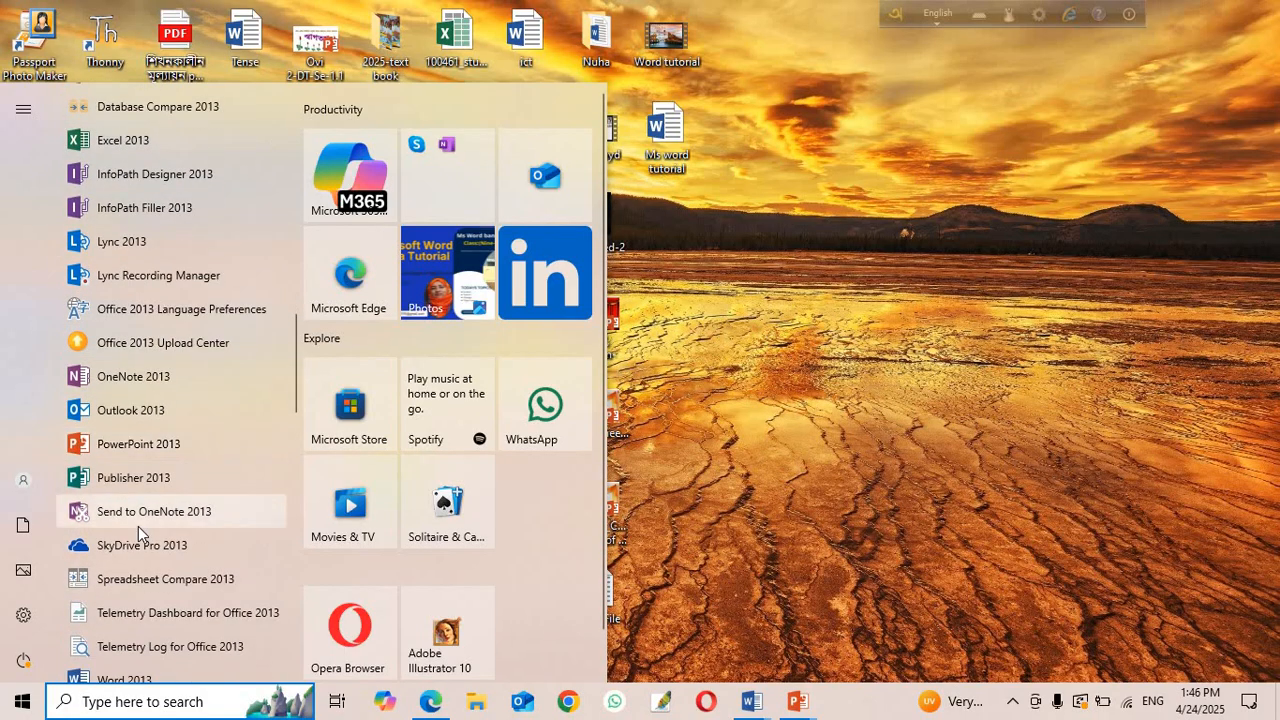
left_click(137, 499)
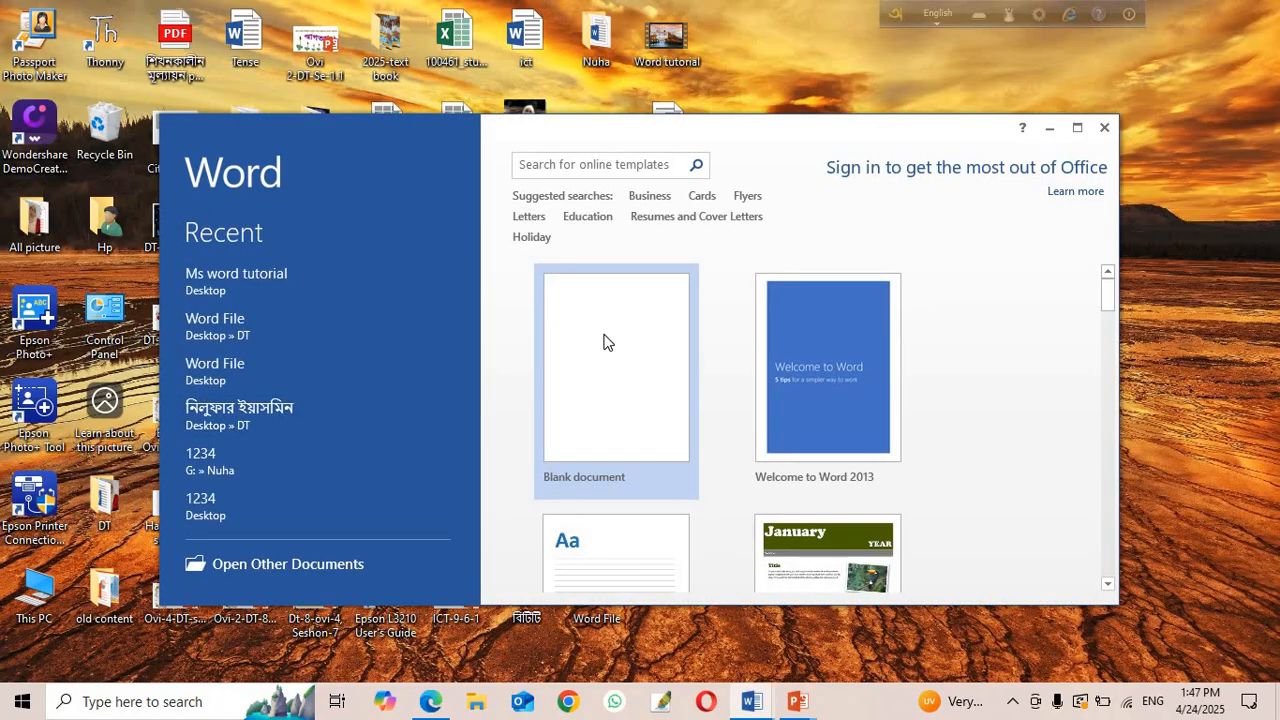
left_click(603, 340)
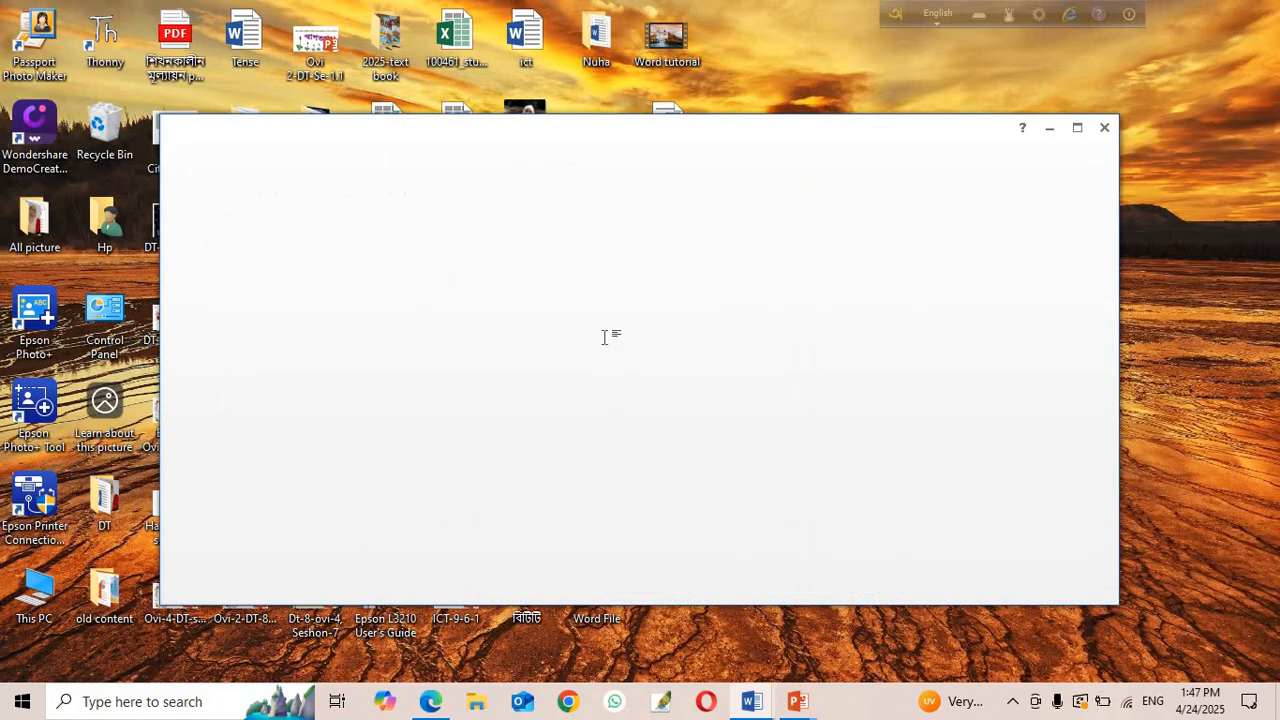
left_click(1079, 128)
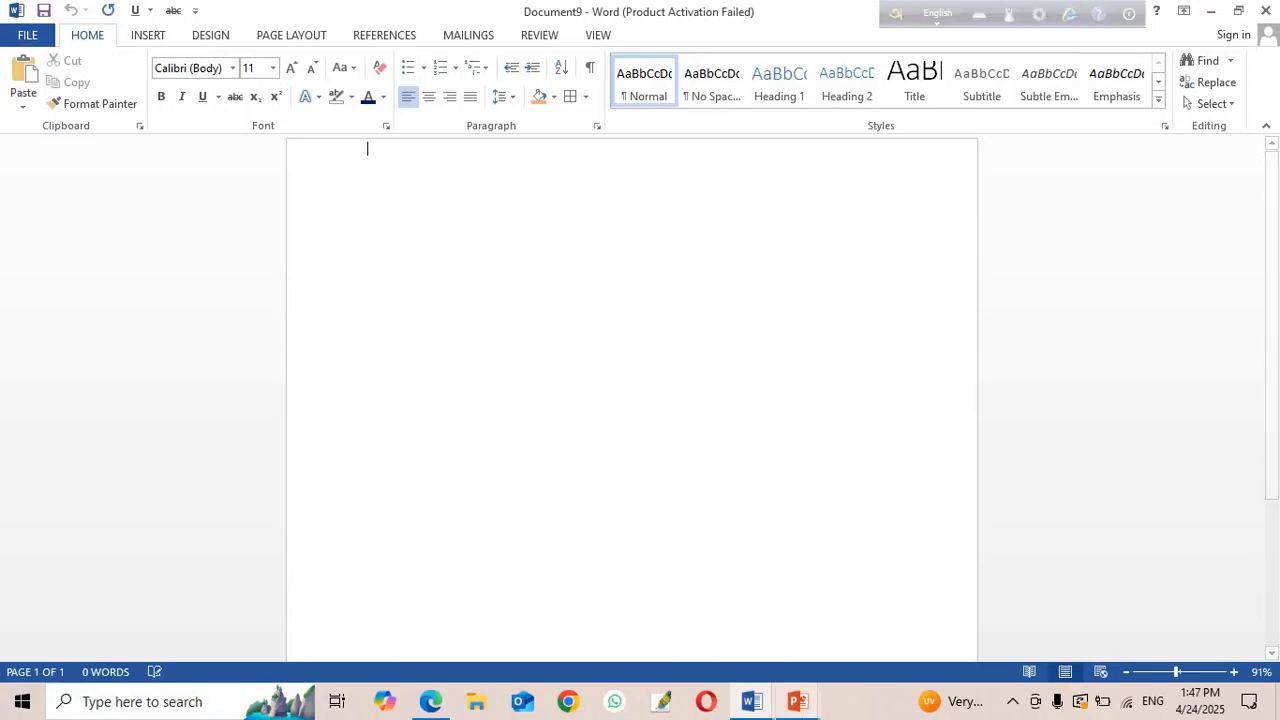
left_click(795, 705)
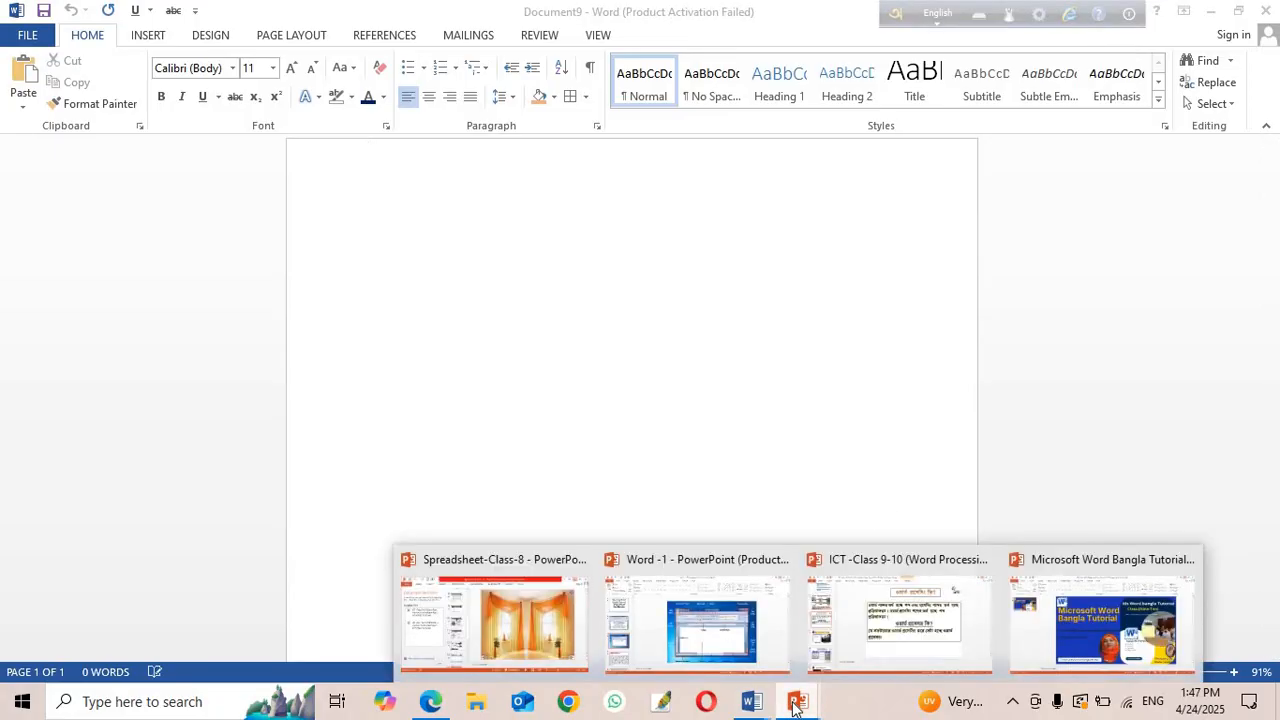
Switch to the ICT -Class 9-10 presentation and go to slide 18.
left_click(860, 628)
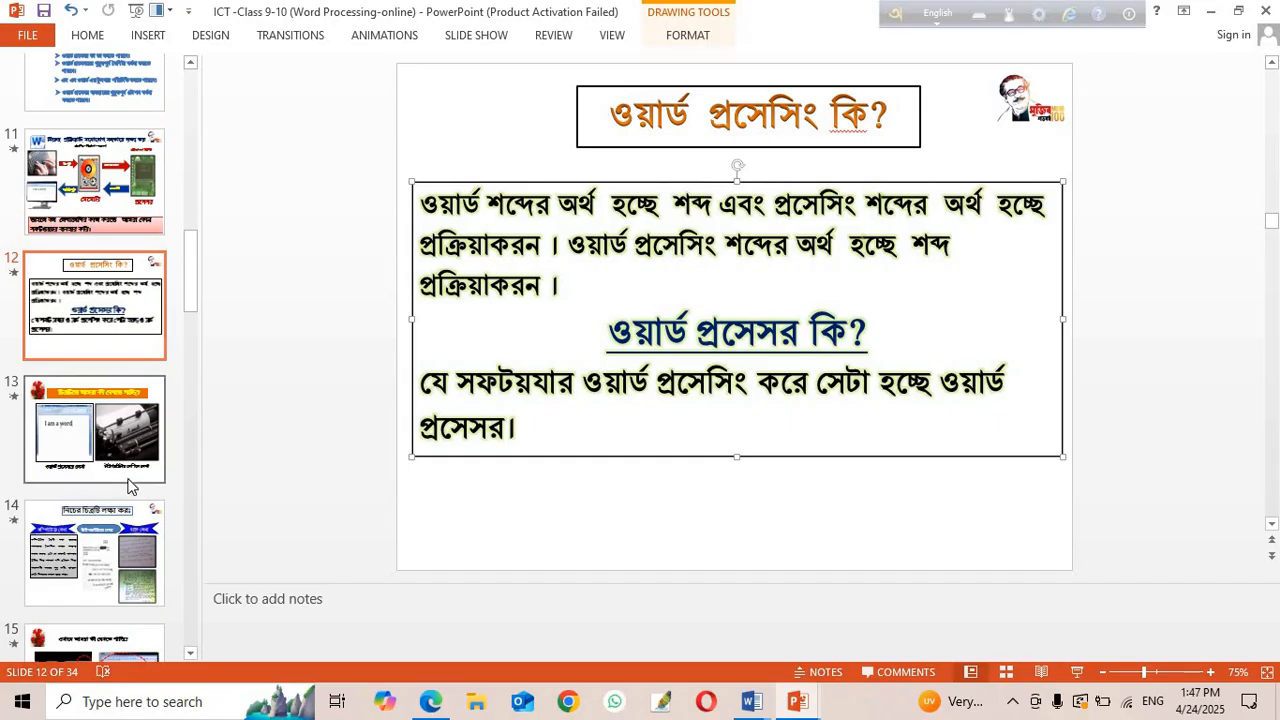
scroll(130, 486, "down", 5)
left_click(123, 397)
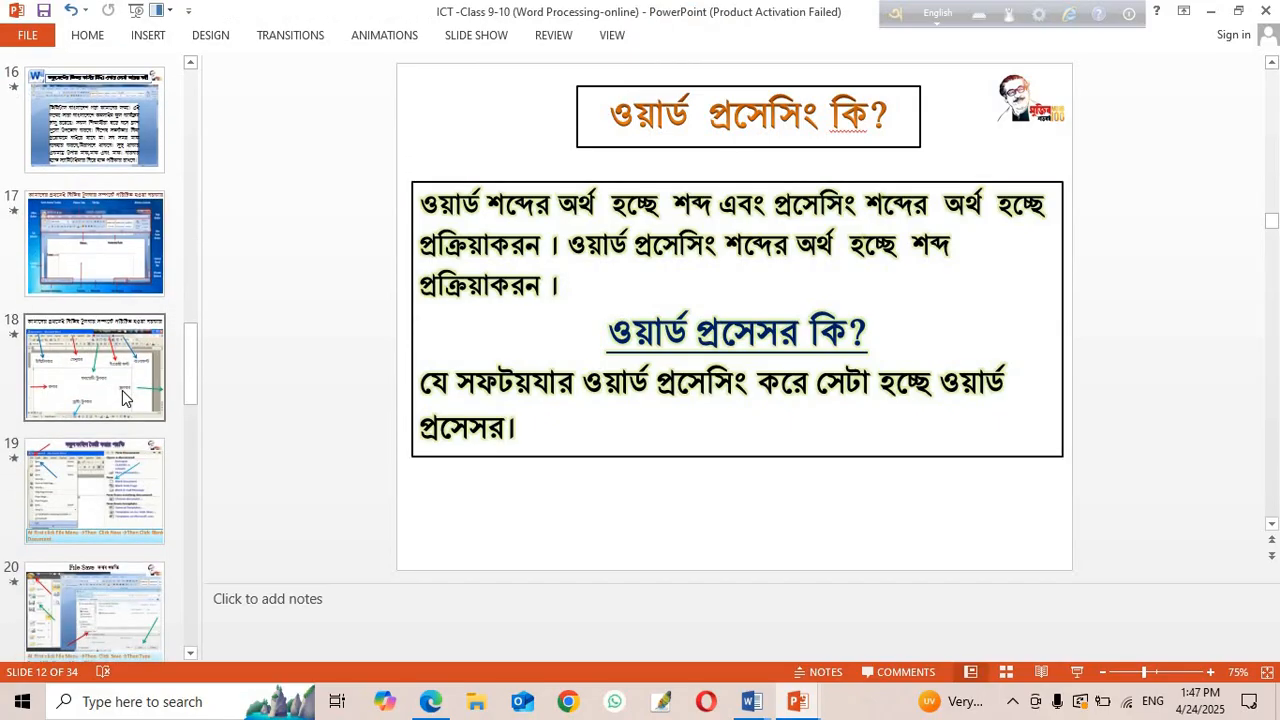
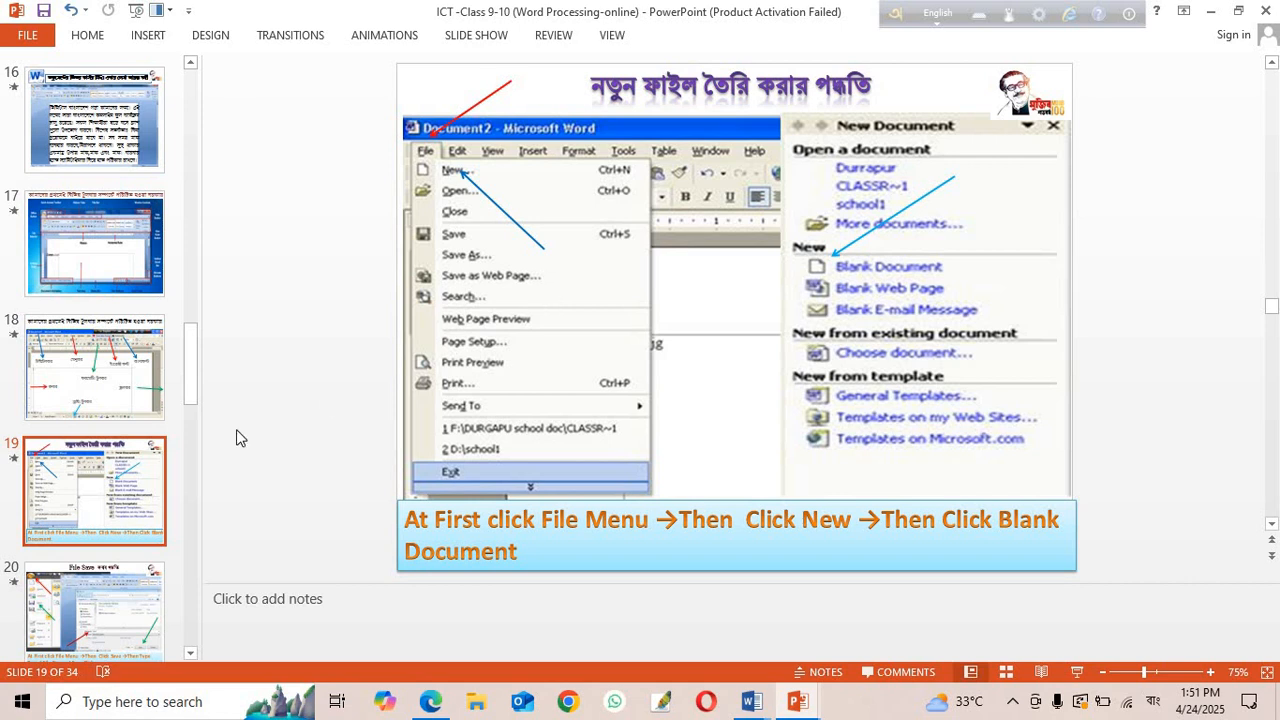
Page through slides 20–23: File Save, File Open, slide 22 and the keyboard-shortcut slide.
scroll(112, 438, "down", 2)
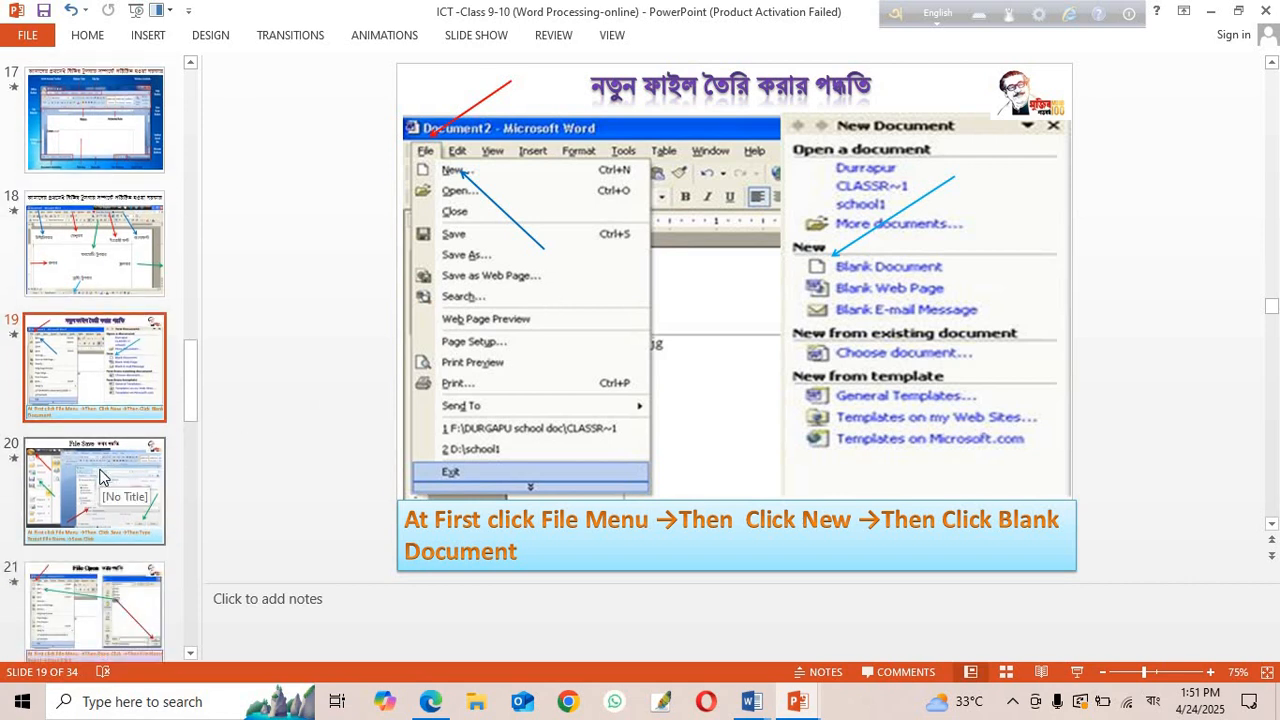
left_click(100, 477)
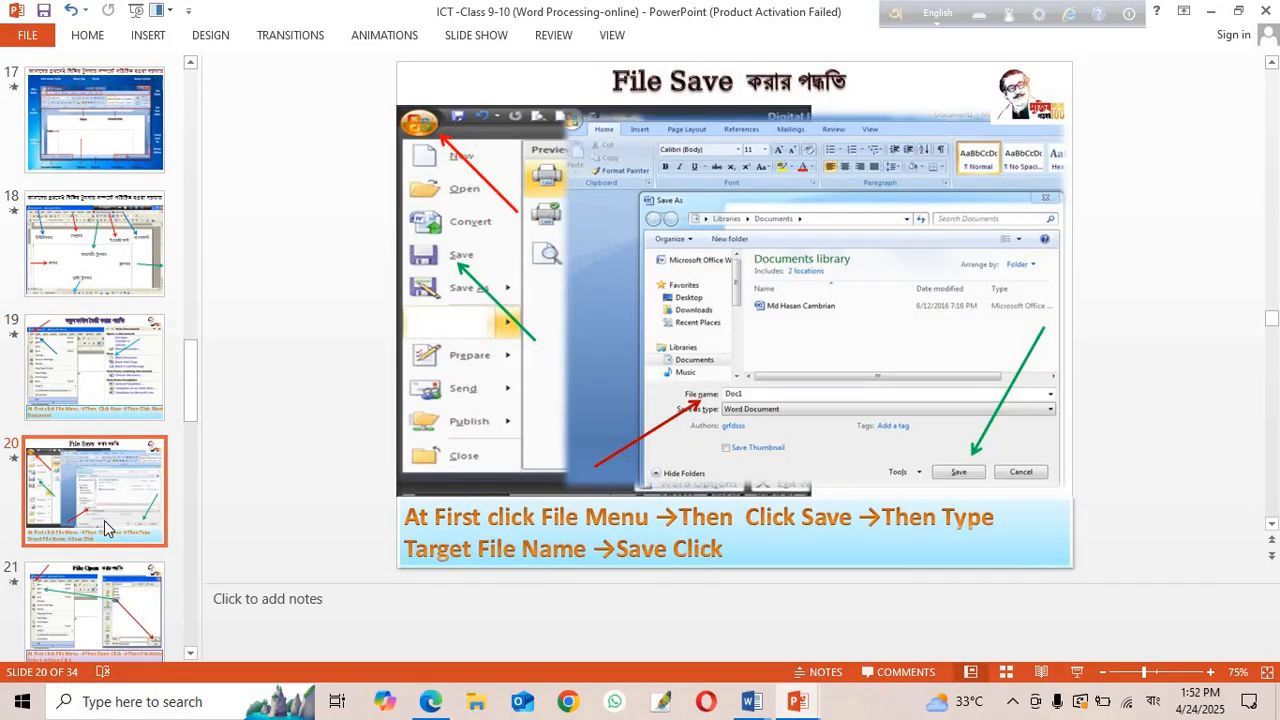
scroll(120, 470, "down", 3)
left_click(128, 458)
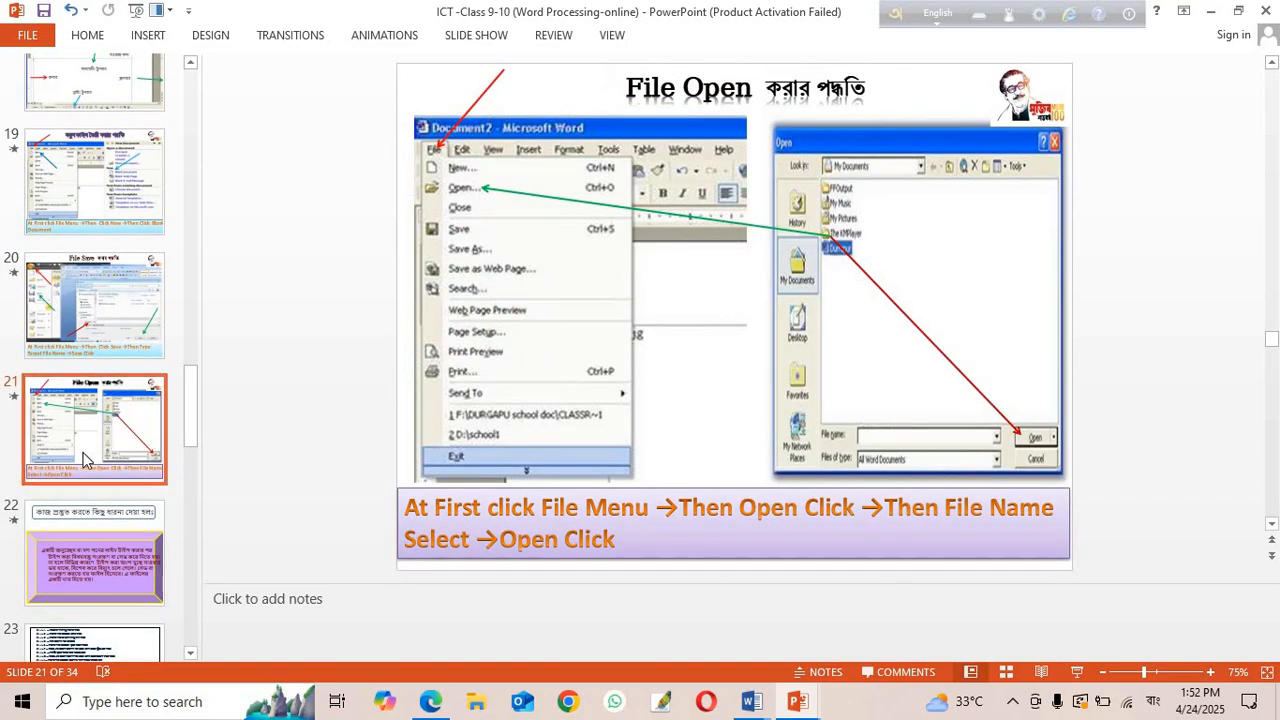
left_click(93, 545)
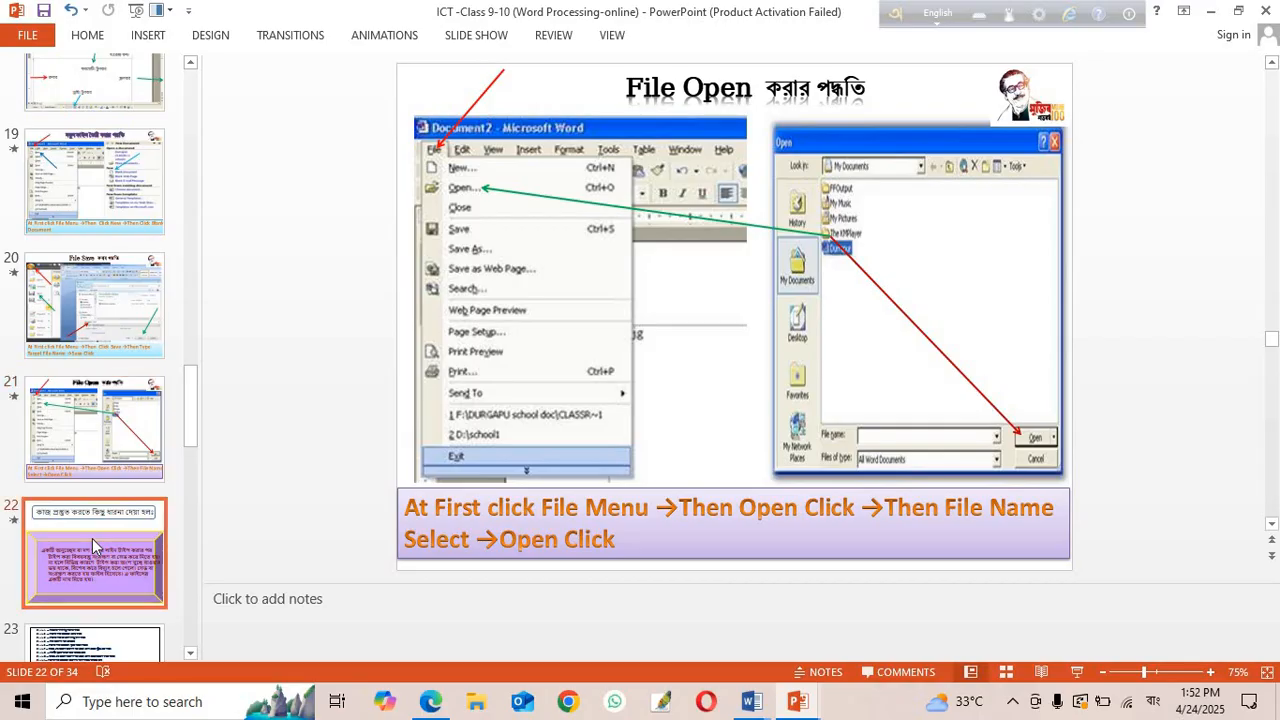
scroll(110, 500, "down", 2)
left_click(117, 486)
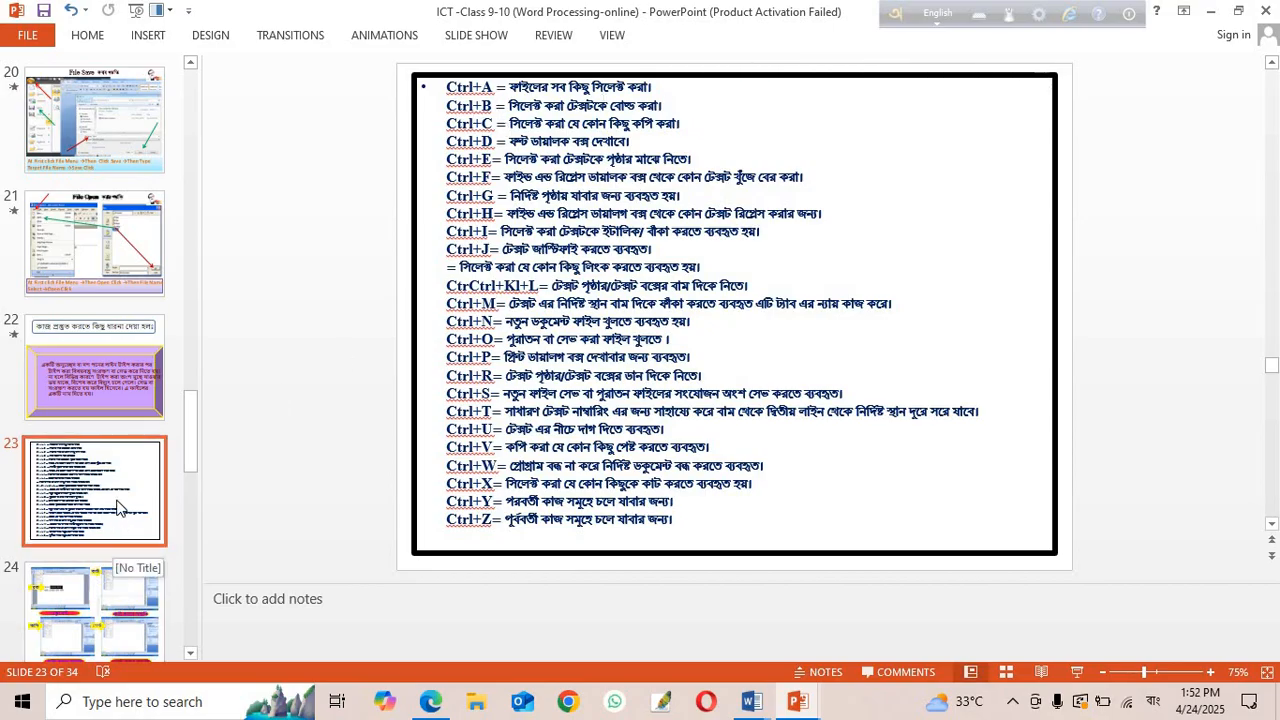
Look over the slide pane, then minimize PowerPoint to reveal the blank Word document.
scroll(115, 507, "down", 3)
scroll(115, 507, "down", 10)
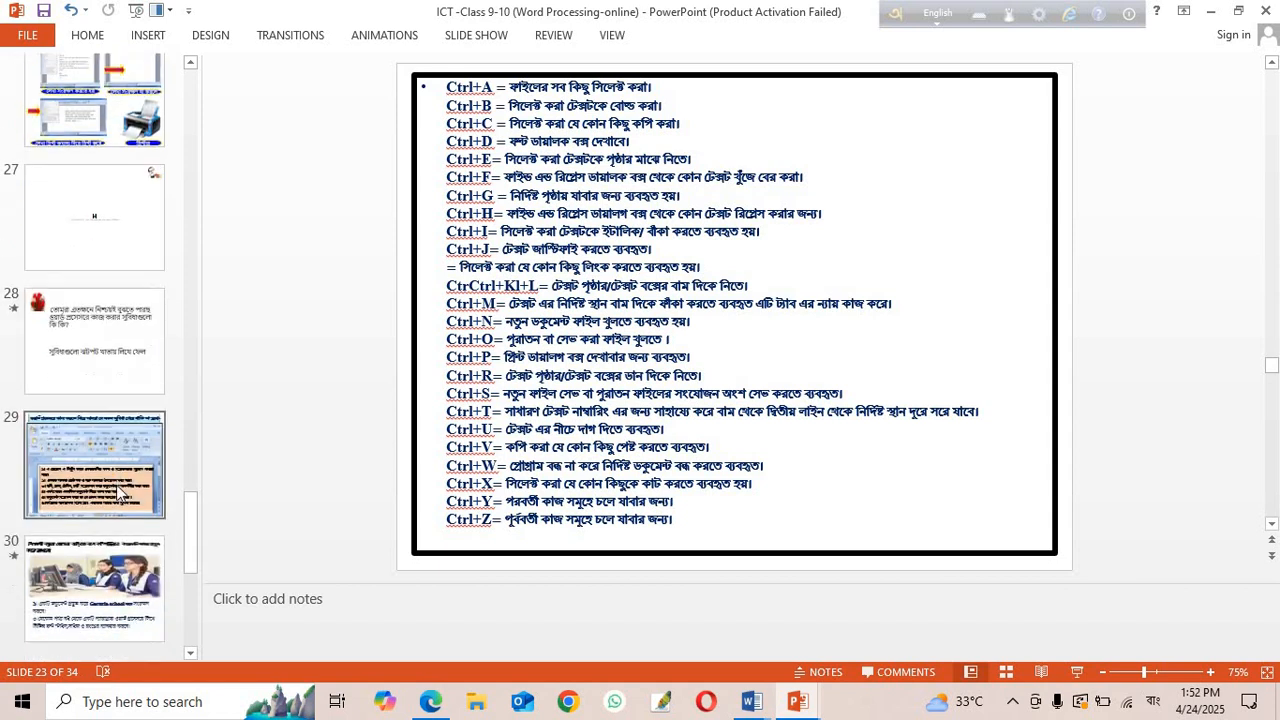
scroll(130, 450, "down", 5)
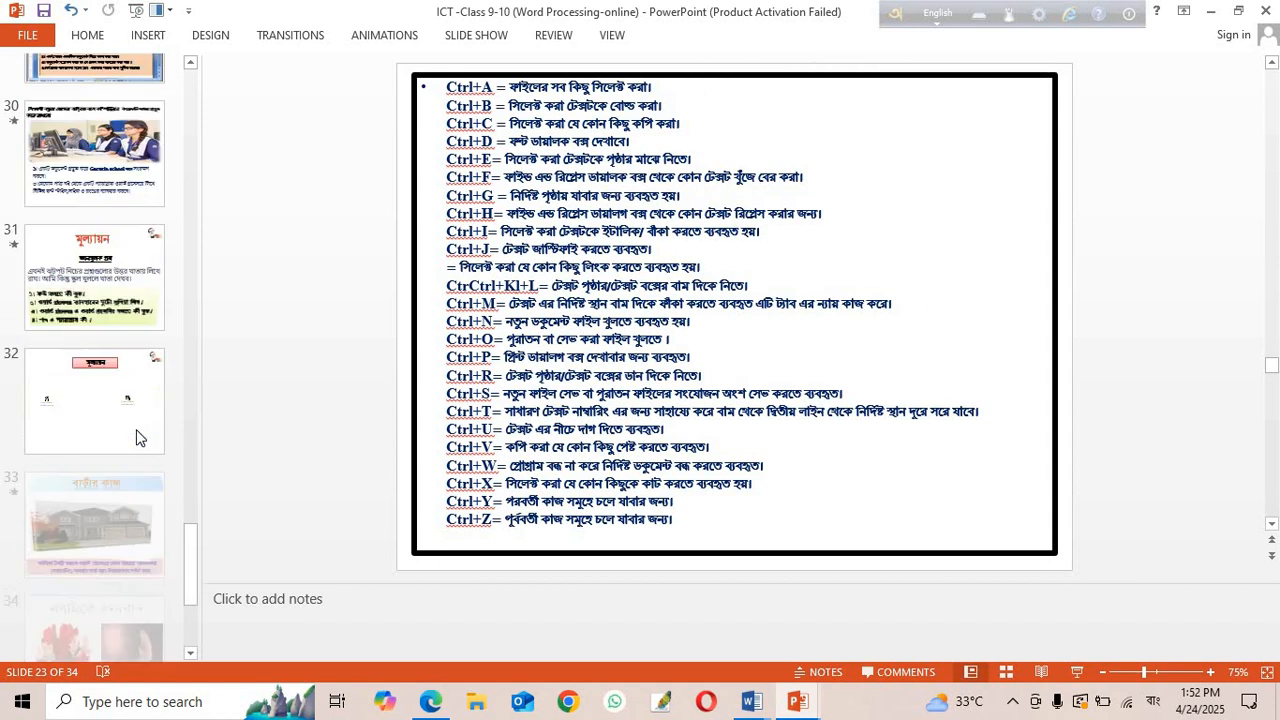
scroll(136, 429, "up", 20)
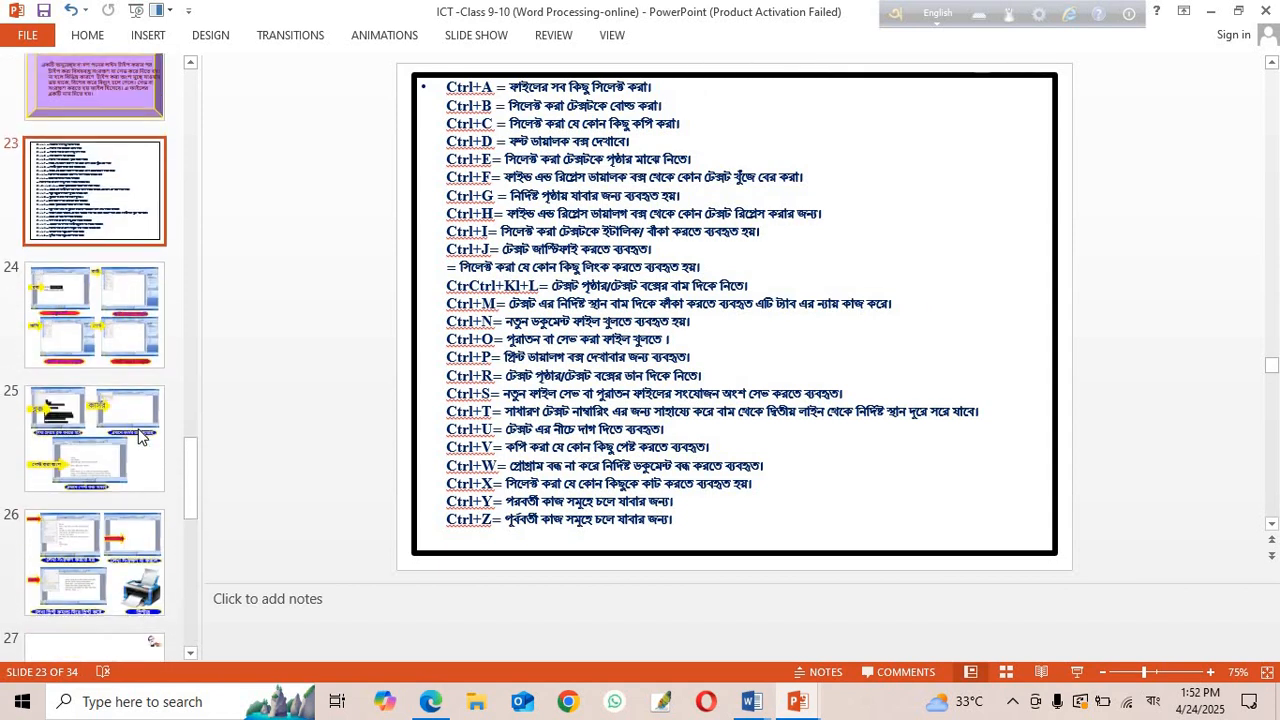
scroll(138, 435, "up", 1)
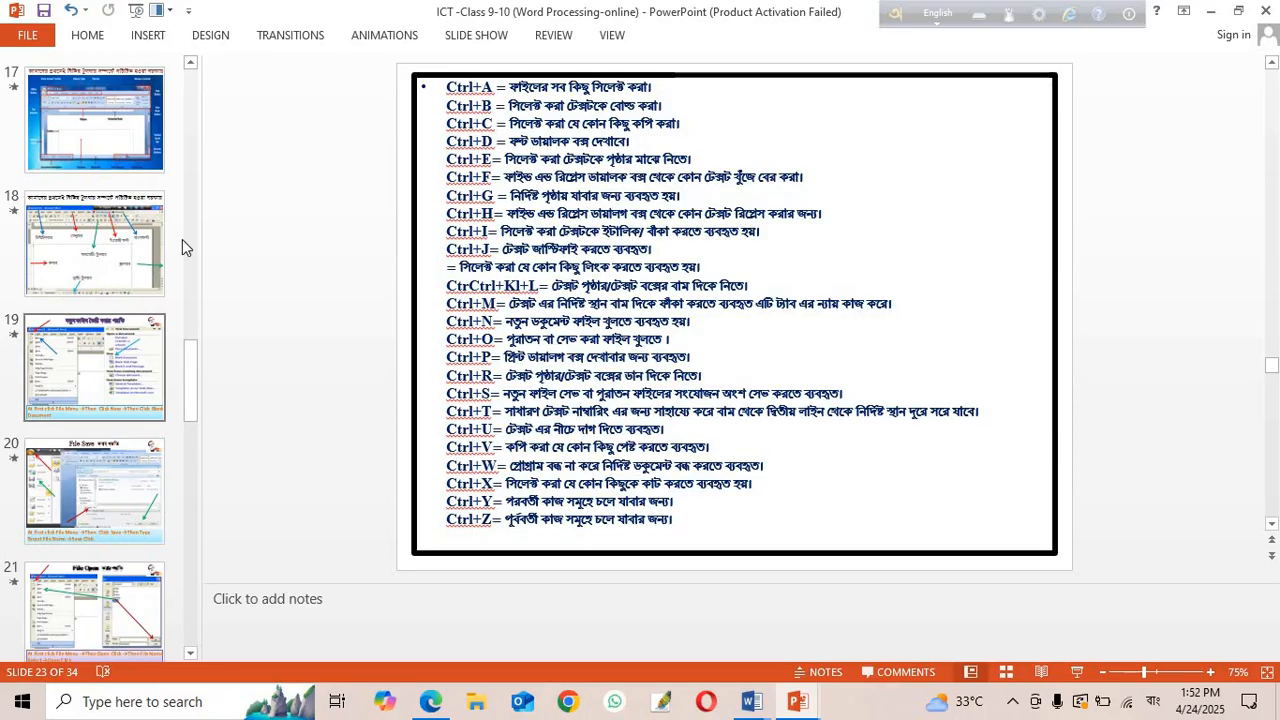
left_click(1212, 12)
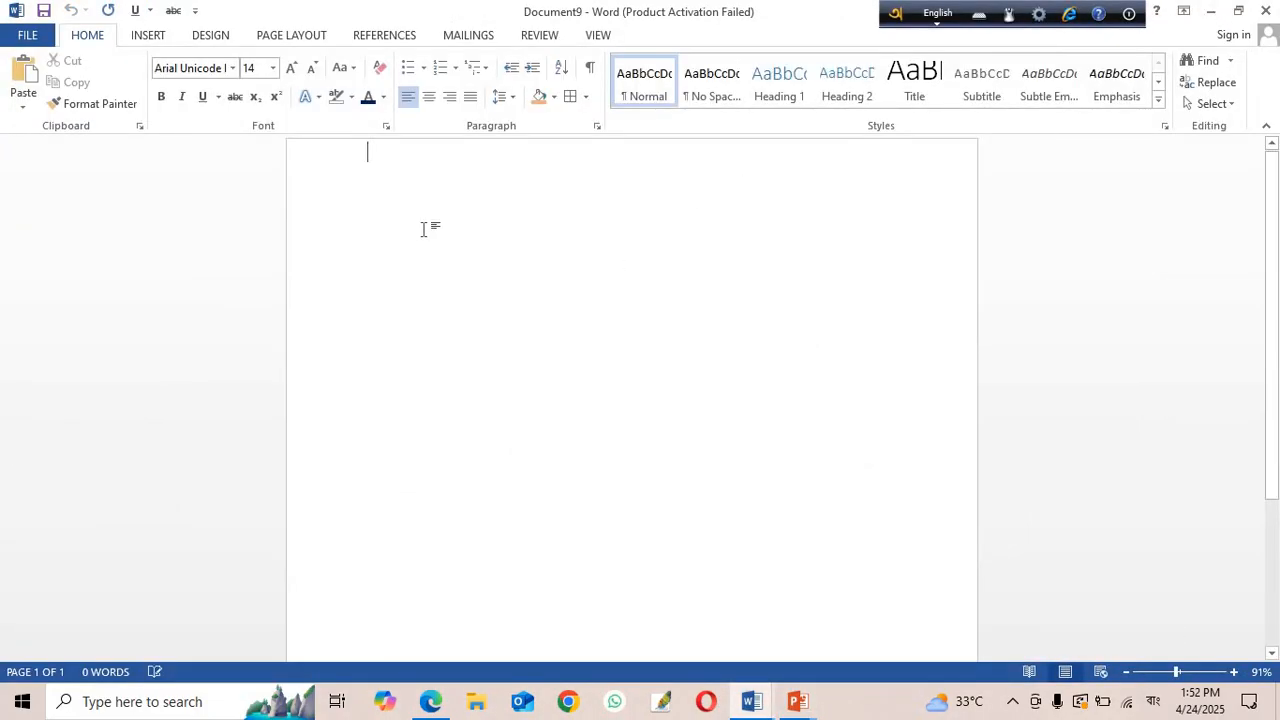
Set the font to Times New Roman and switch the input language from Bengali to English (United States).
left_click(232, 70)
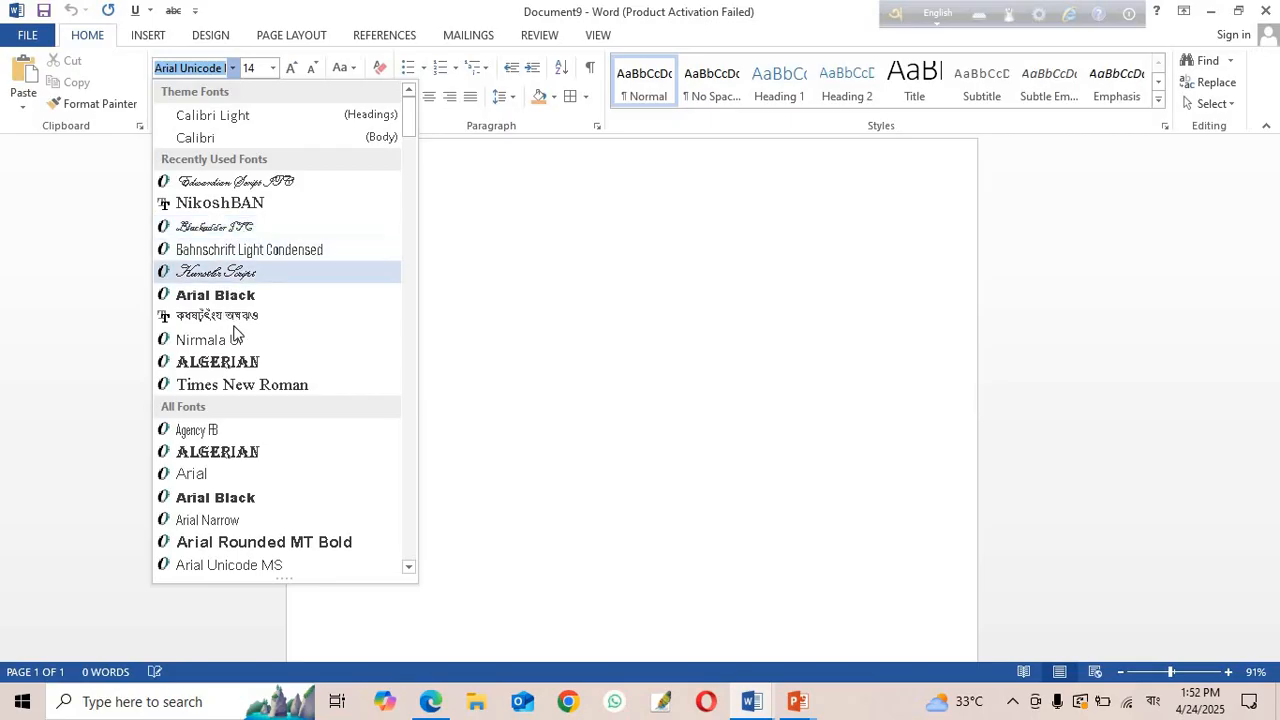
left_click(243, 384)
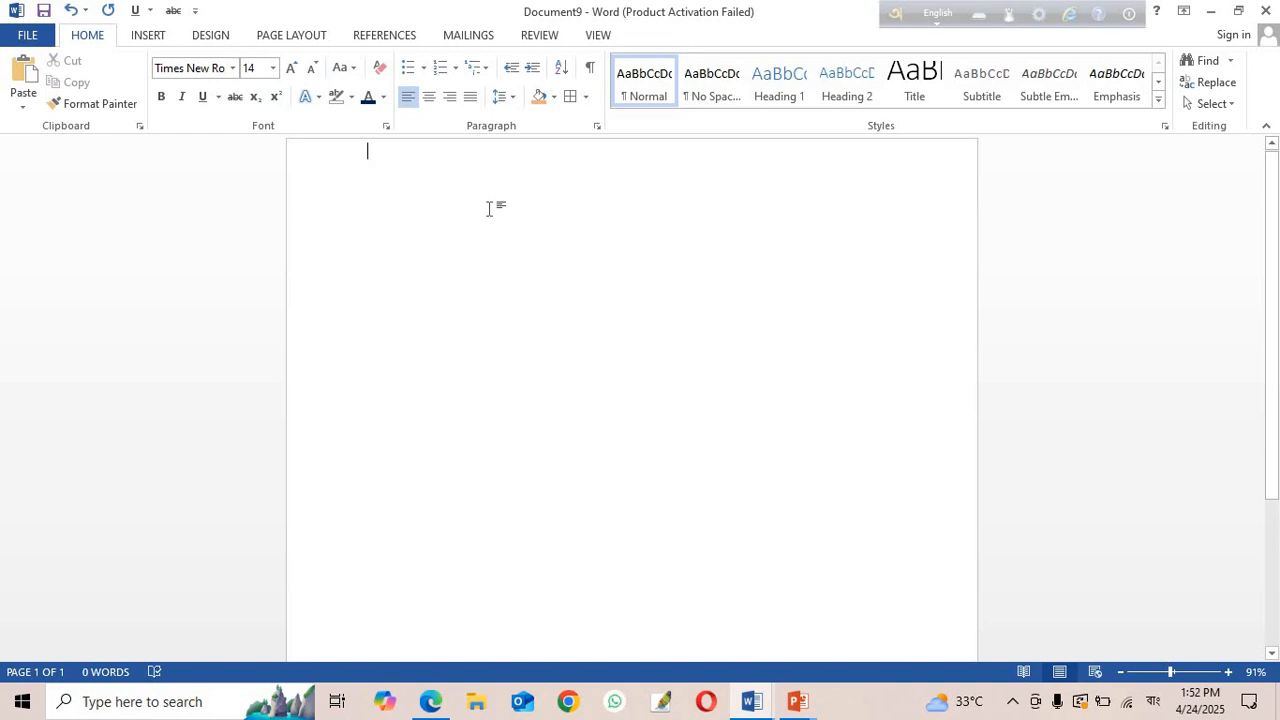
type("ো")
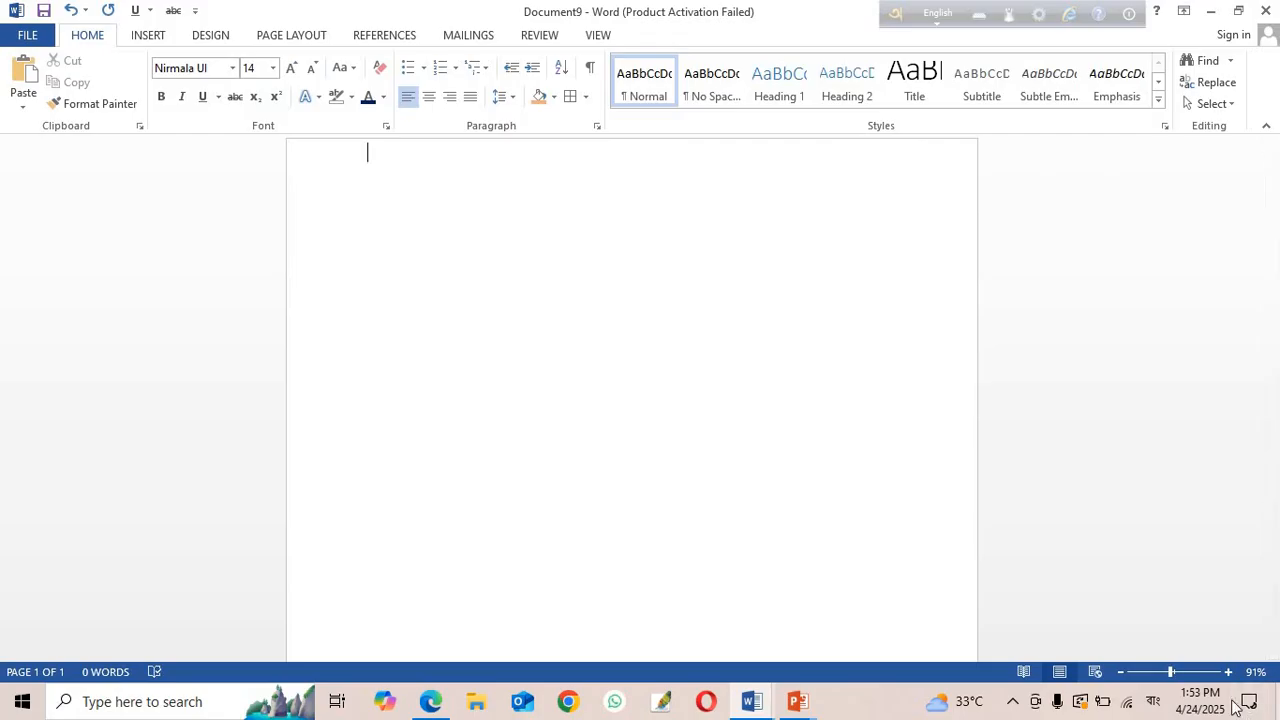
left_click(1153, 701)
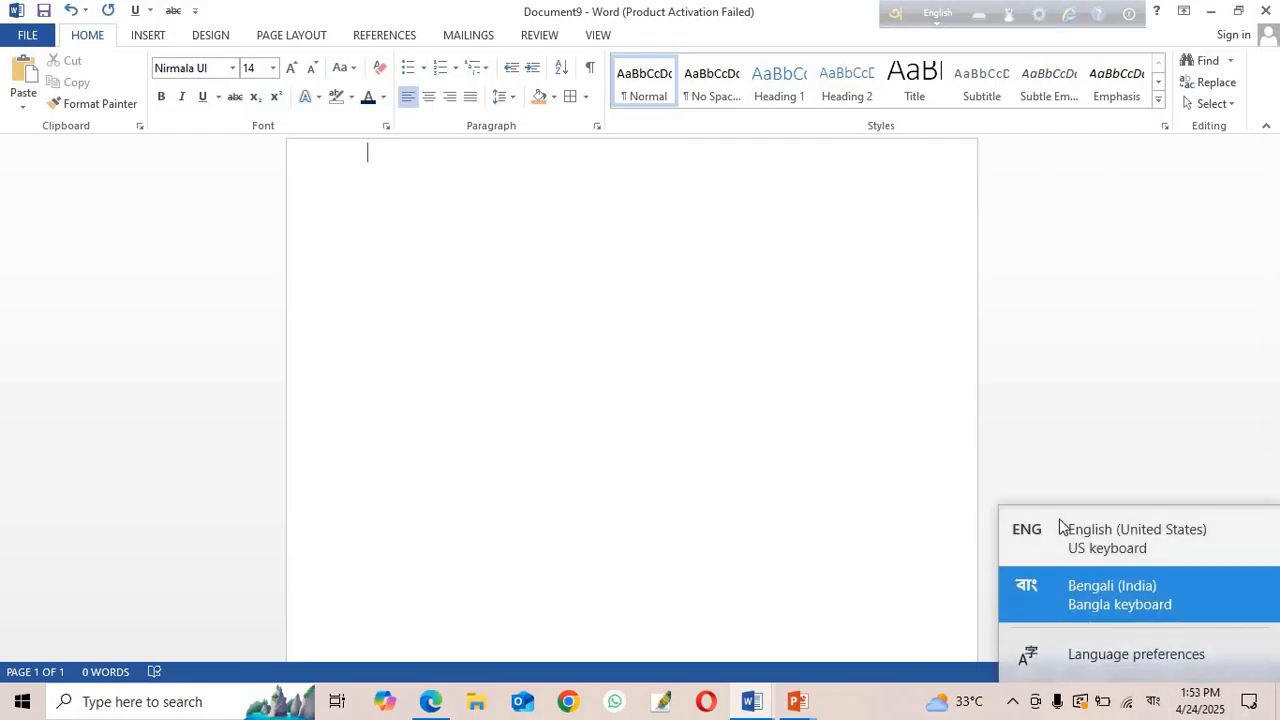
left_click(1052, 548)
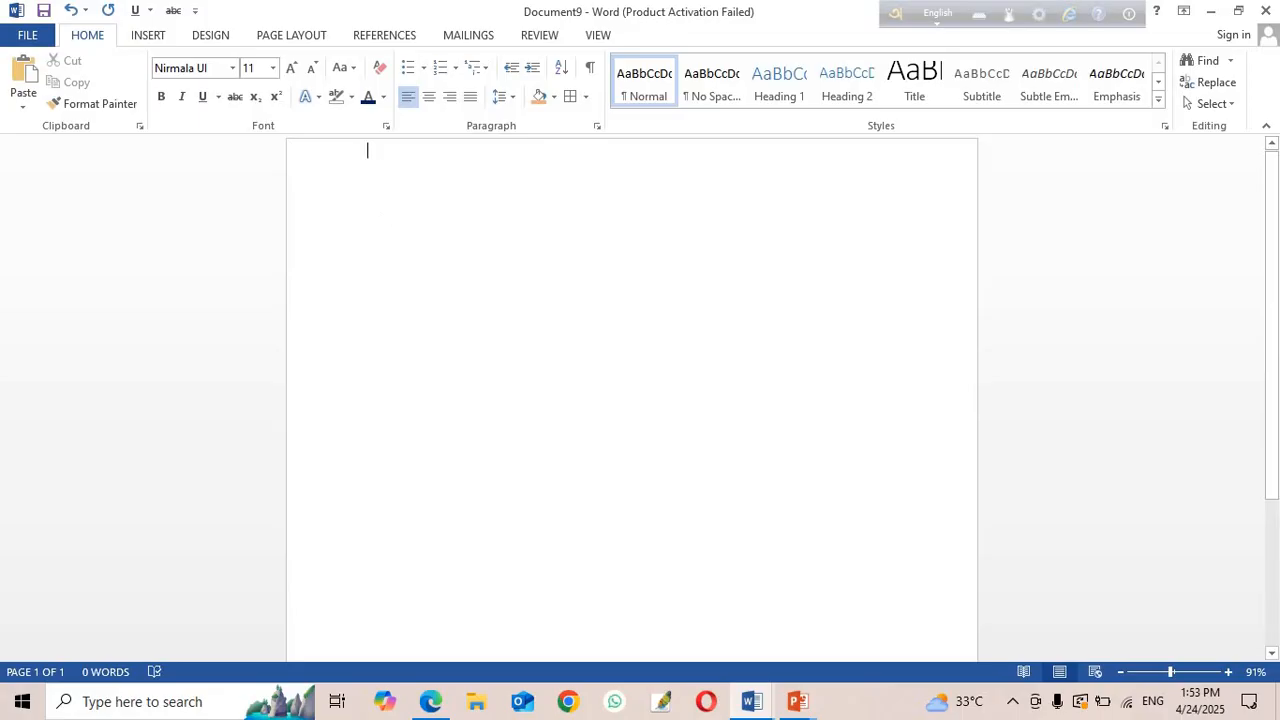
Type the title line 'Microsoft Word Bangla Tutorial' at the top of the page.
type("Microsoft Word Bangla Tutorial")
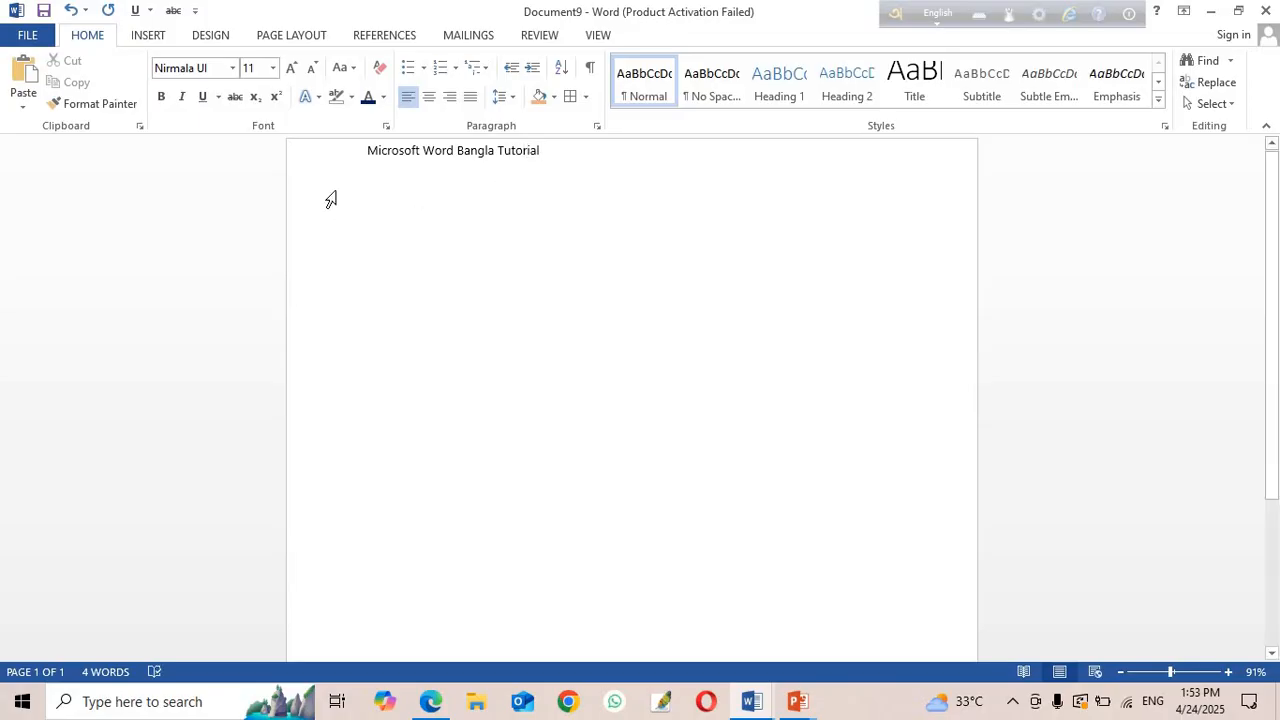
left_click(30, 36)
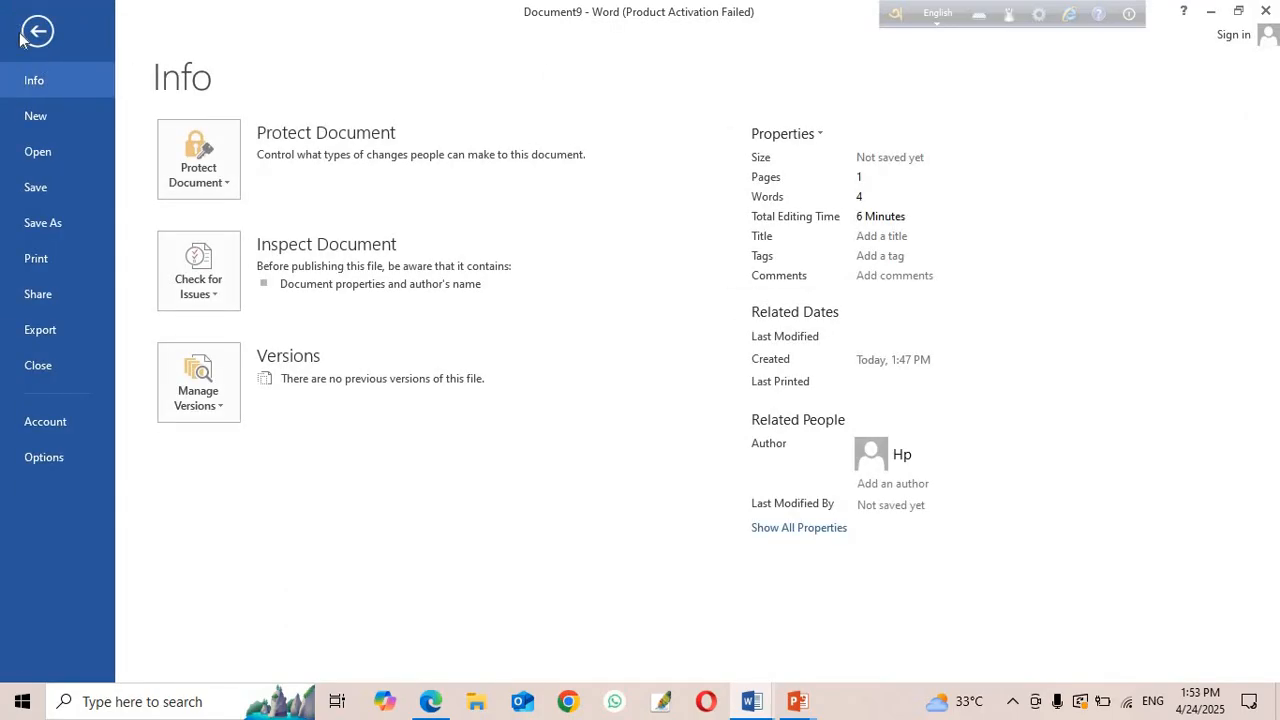
left_click(36, 118)
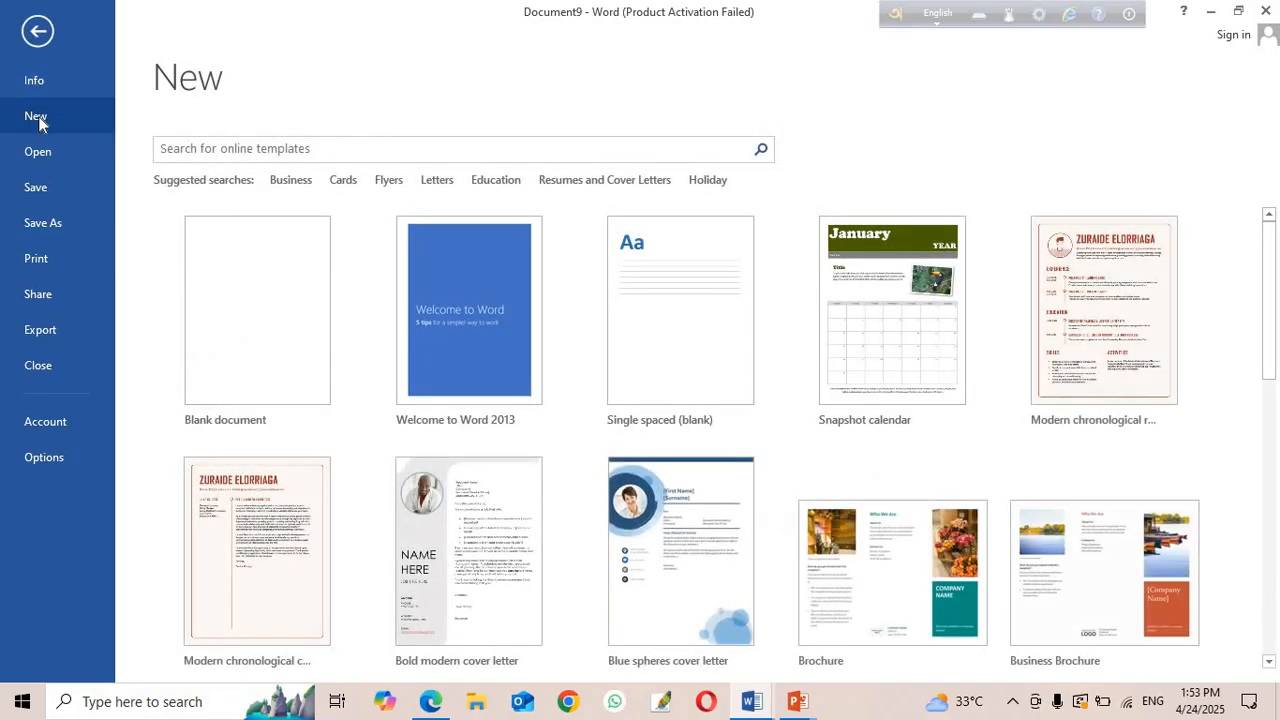
left_click(257, 290)
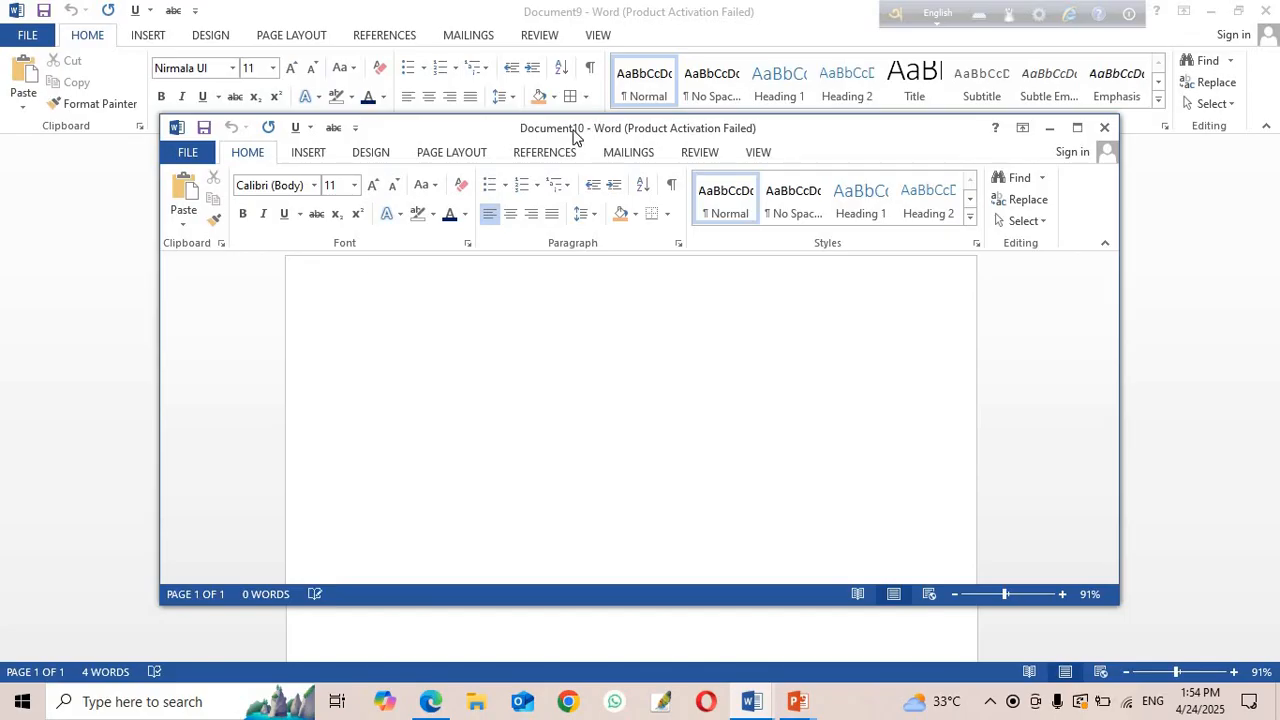
left_click(1106, 128)
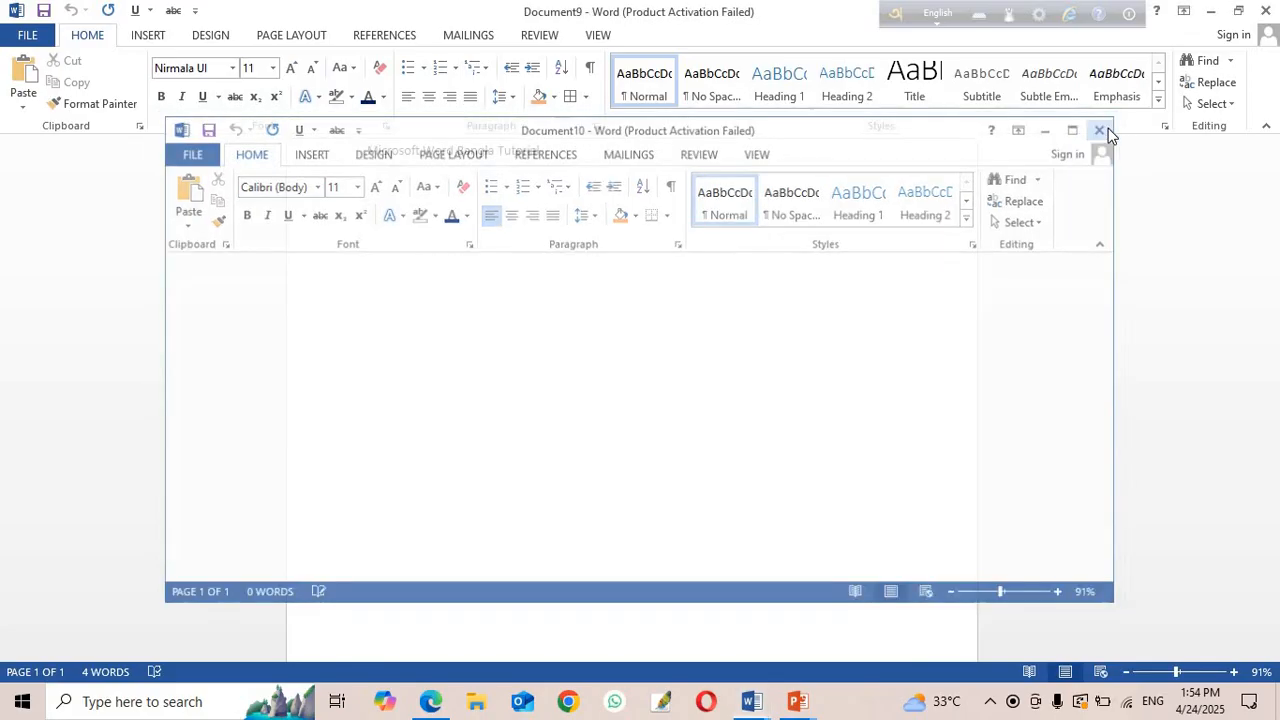
left_click(35, 38)
left_click(35, 38)
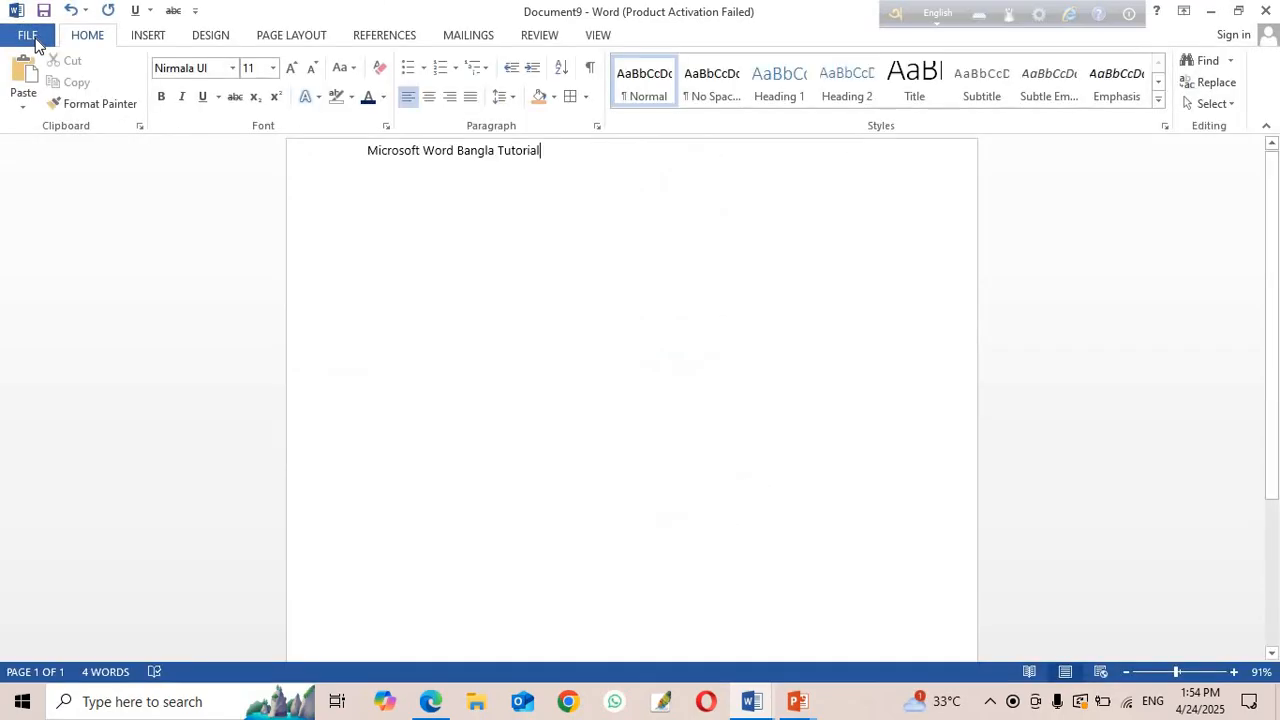
left_click(35, 38)
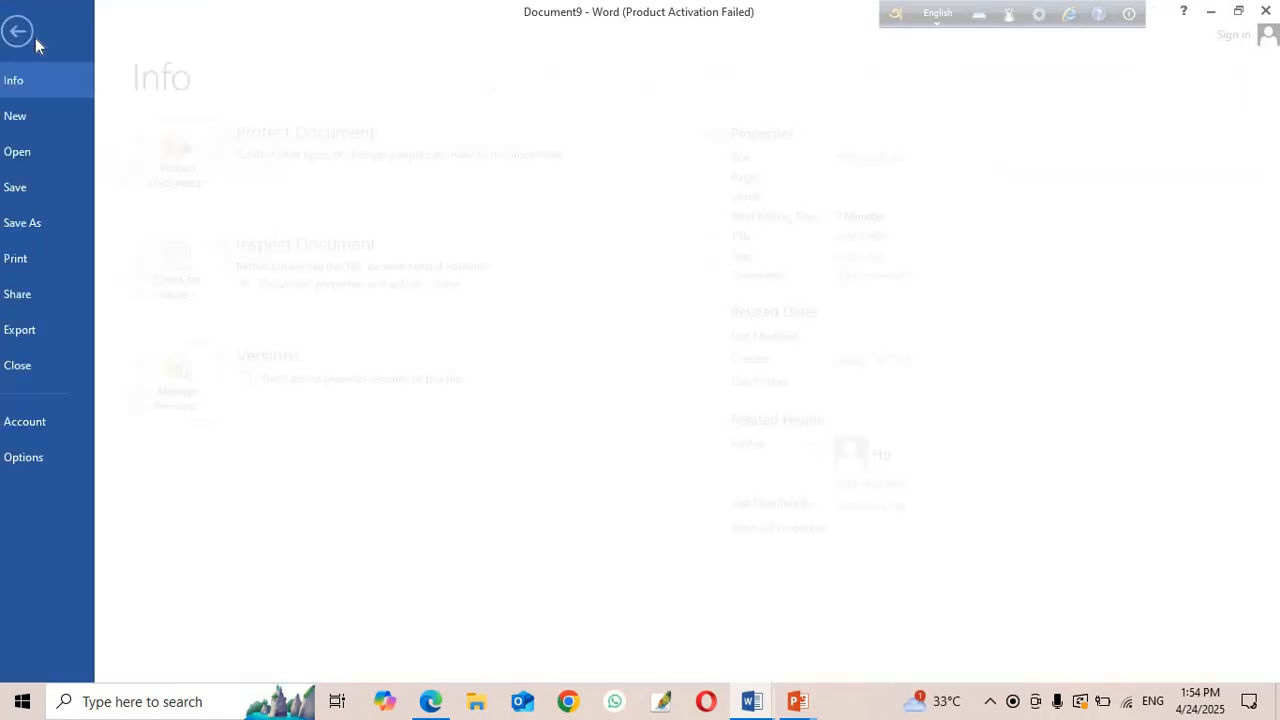
left_click(37, 152)
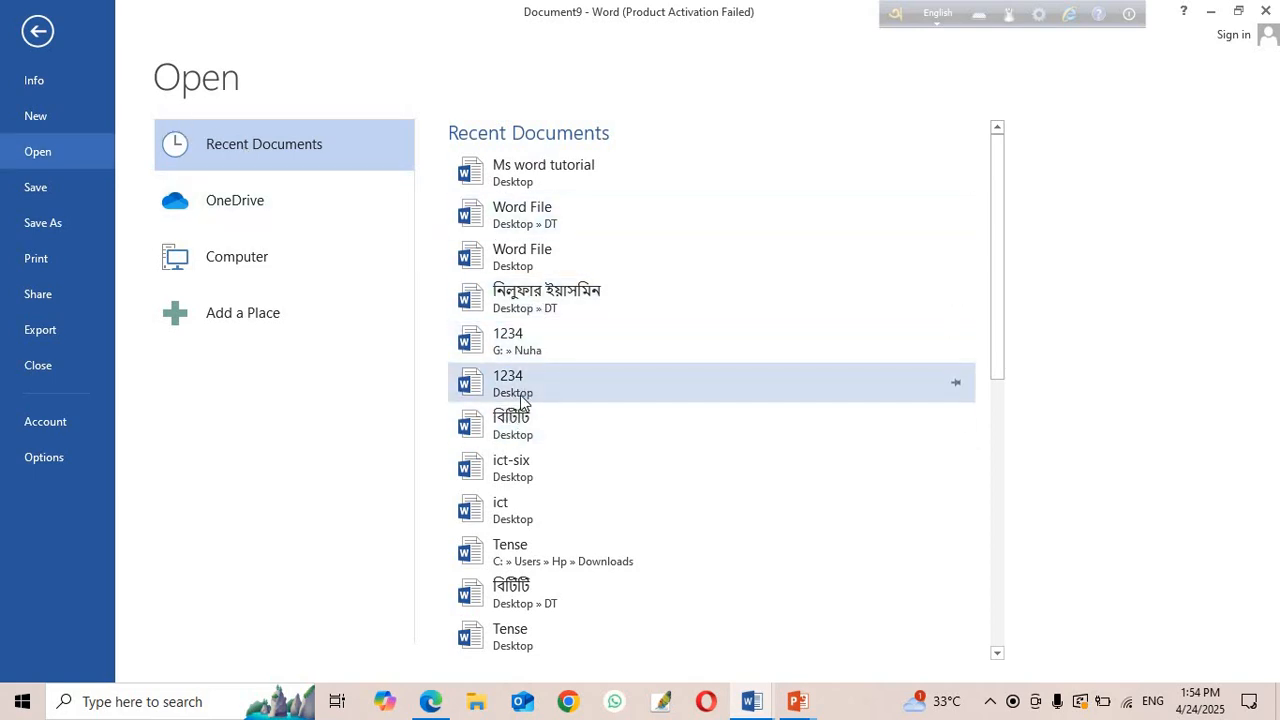
left_click(508, 442)
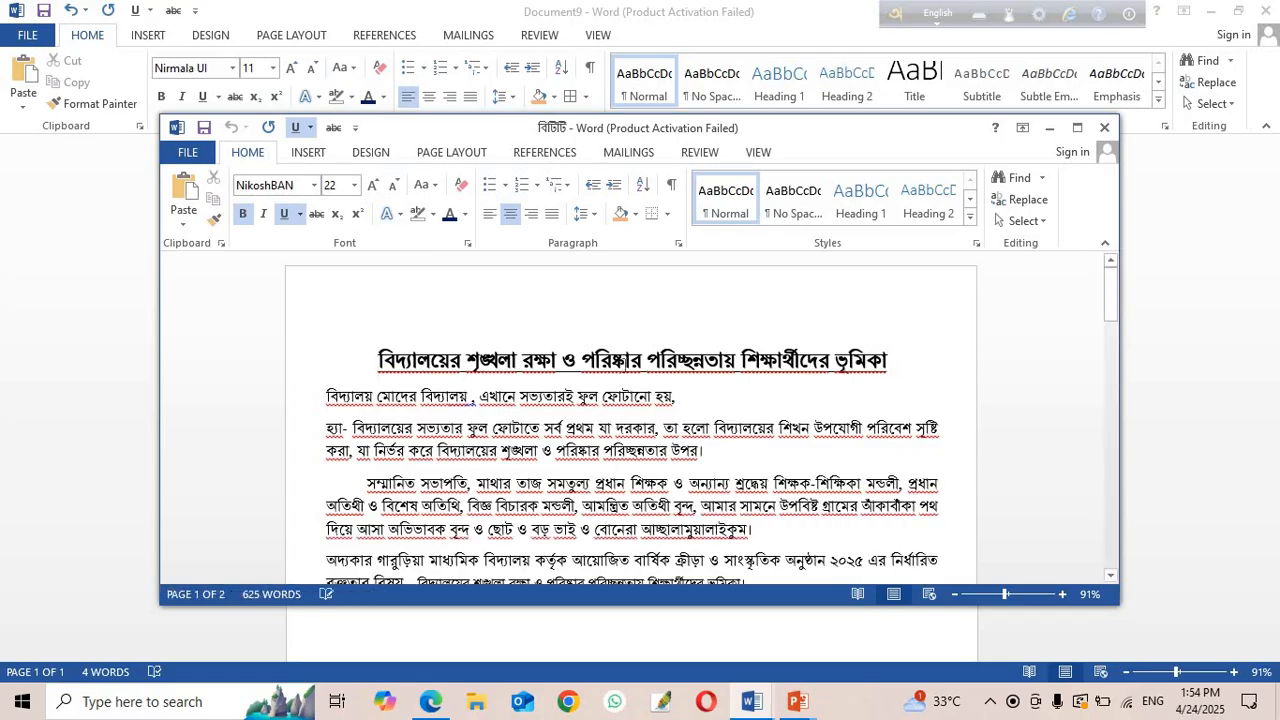
scroll(624, 365, "down", 5)
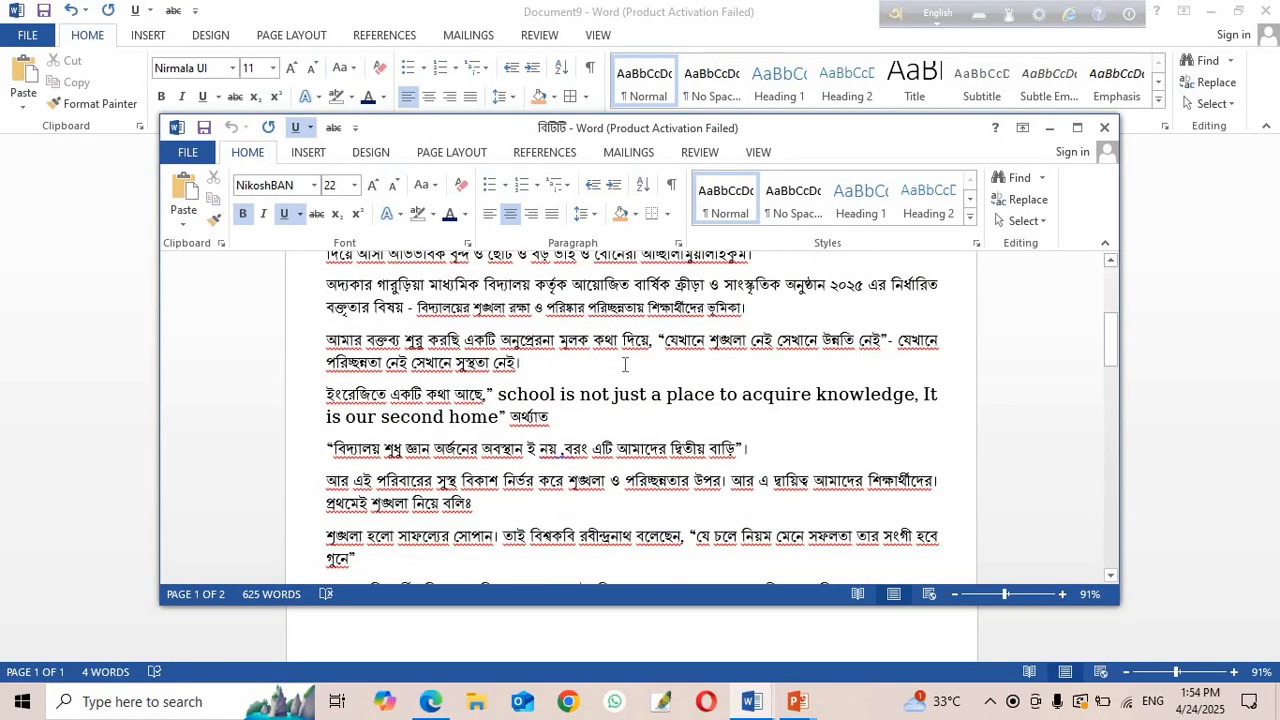
scroll(624, 365, "down", 3)
scroll(709, 318, "up", 8)
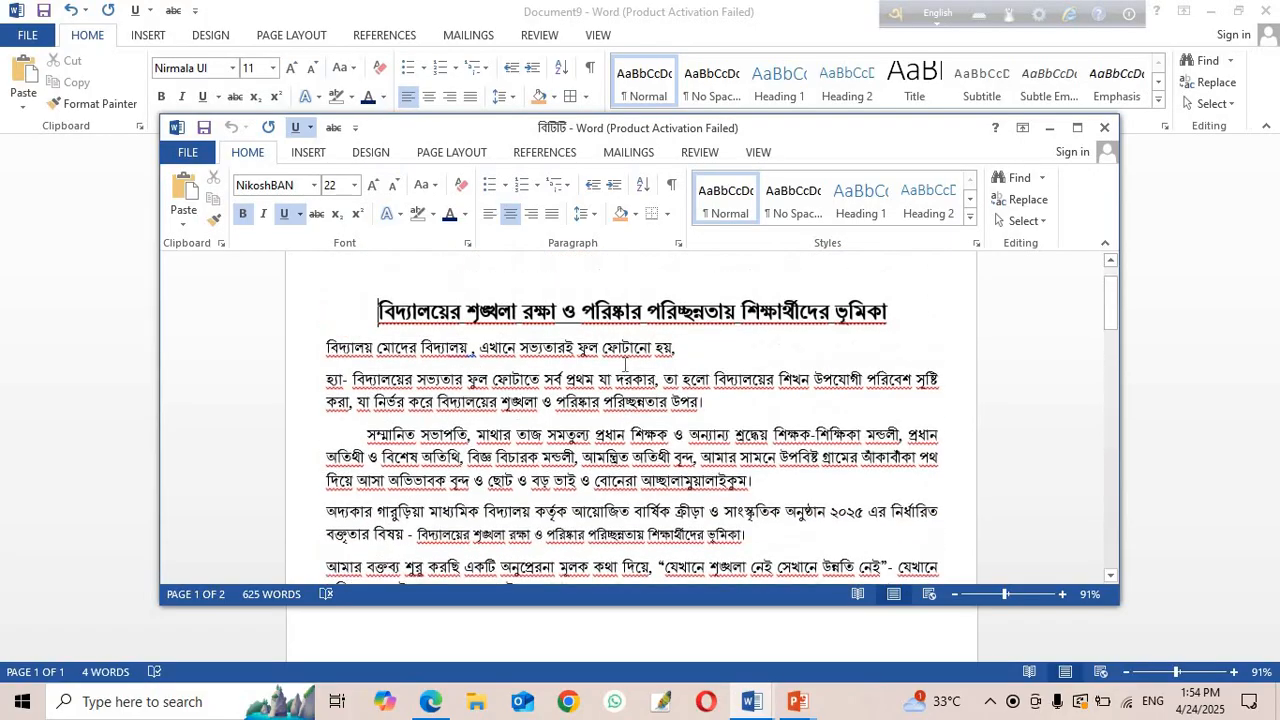
left_click(1104, 130)
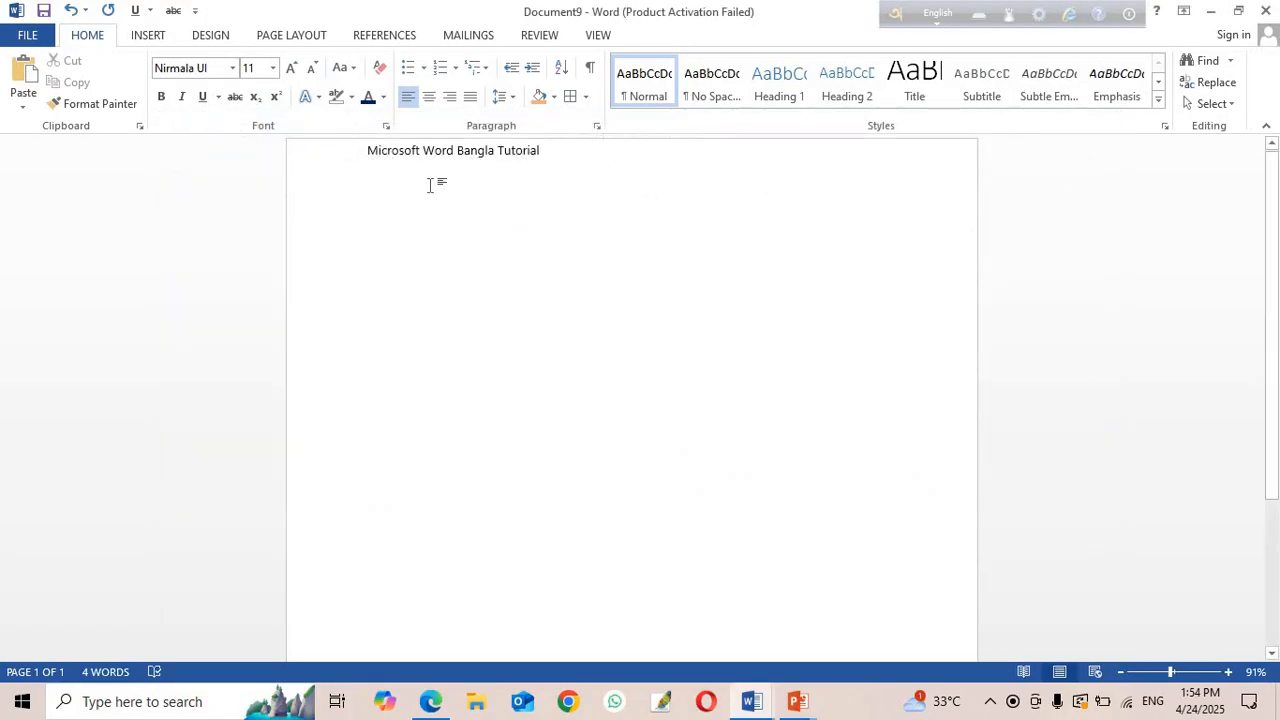
Go to FILE > Save As > Computer and pick Desktop under Recent Folders.
left_click(27, 35)
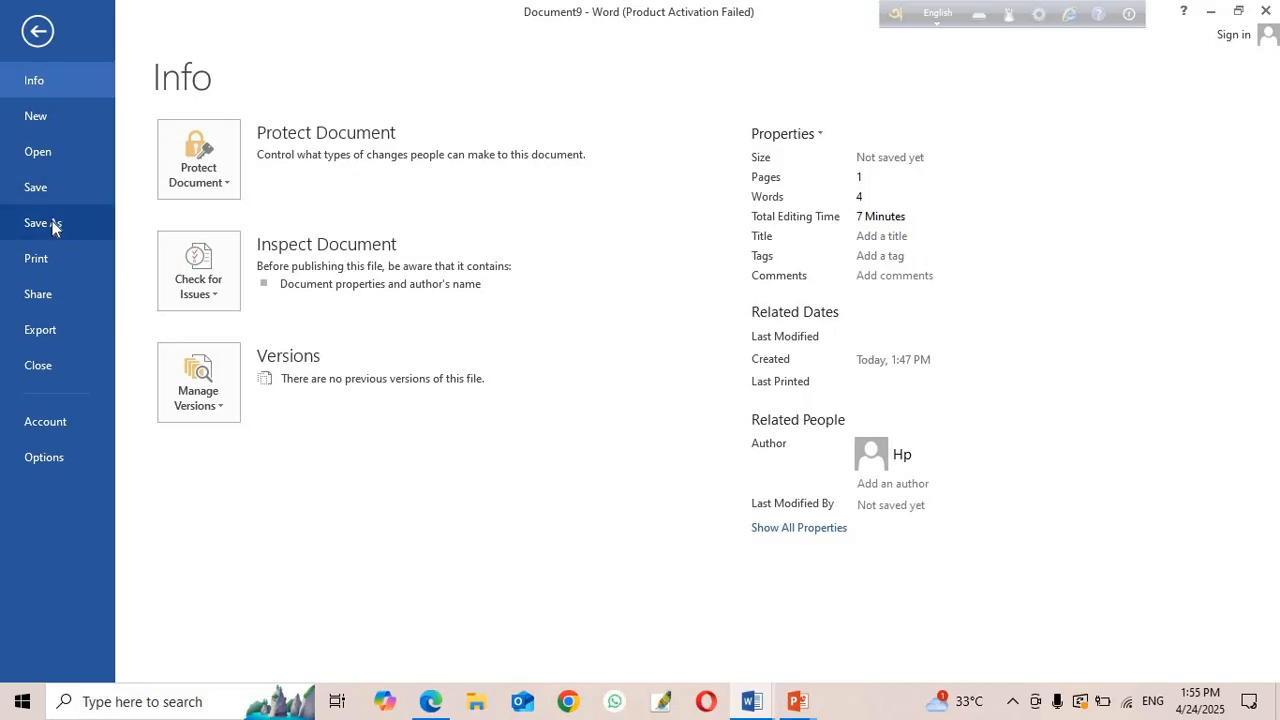
left_click(52, 223)
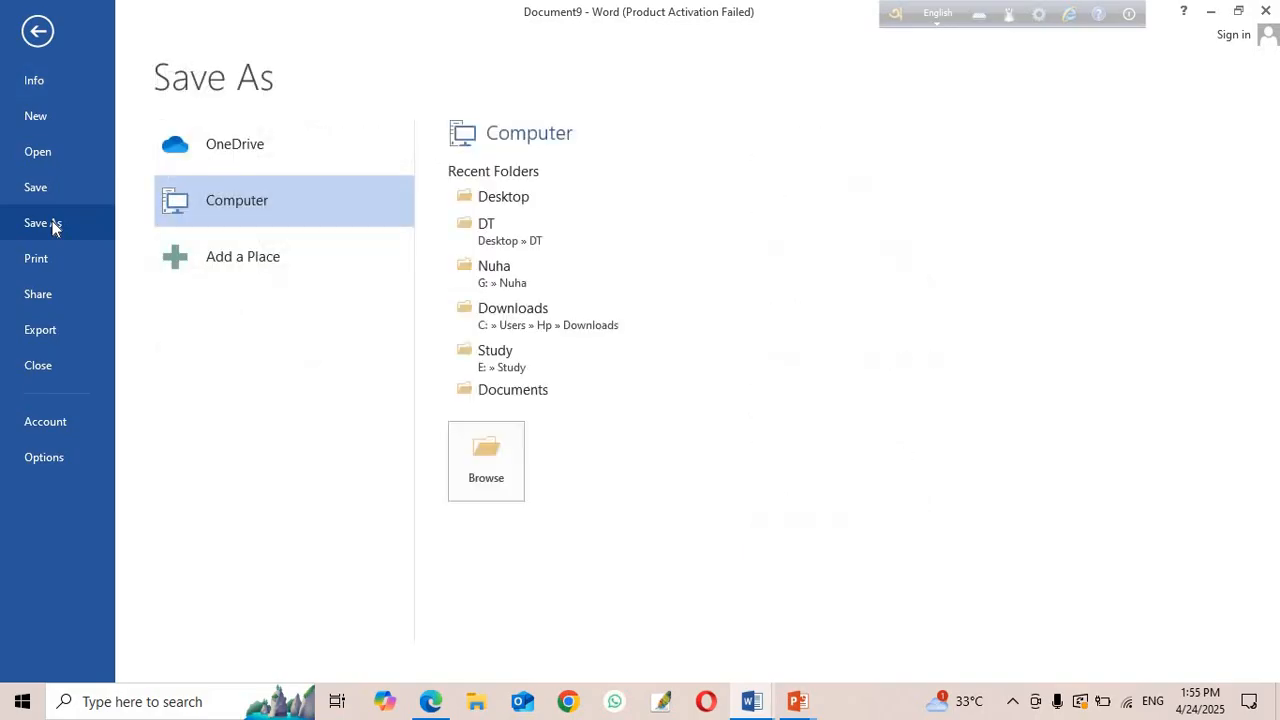
left_click(503, 197)
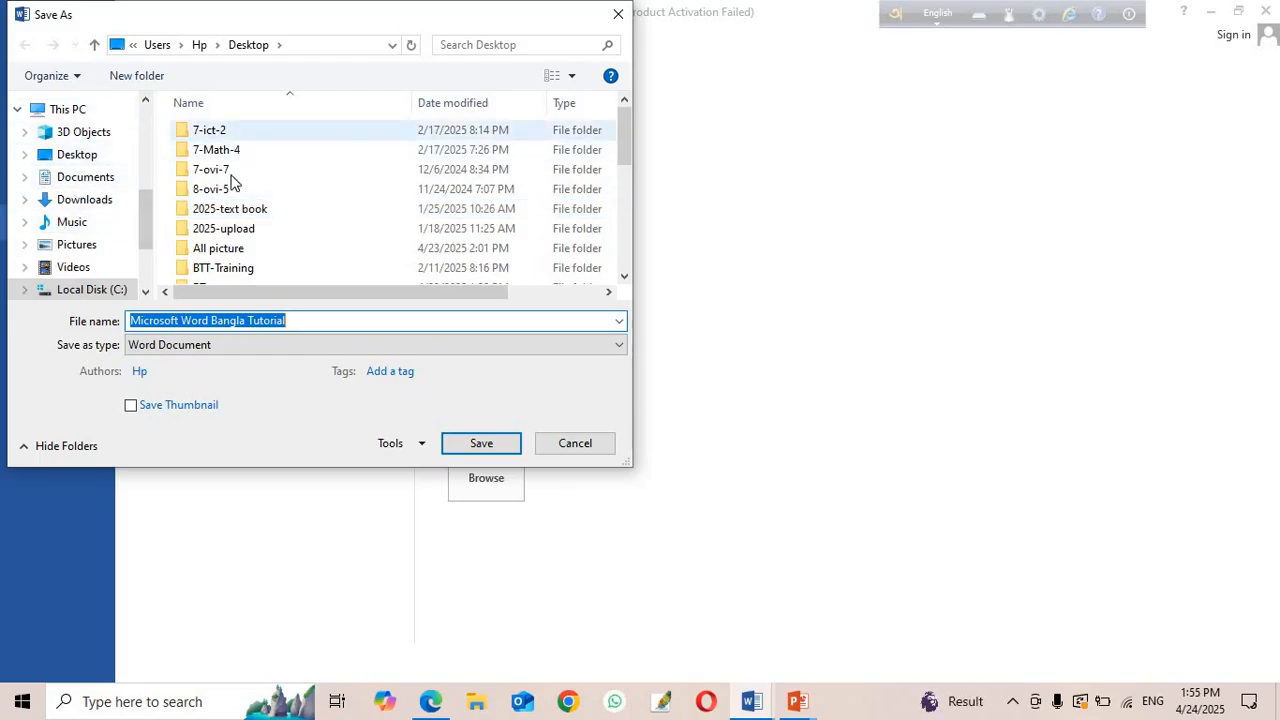
Browse the Desktop and the Nuha folder, then return to the Desktop's top level.
left_click(80, 158)
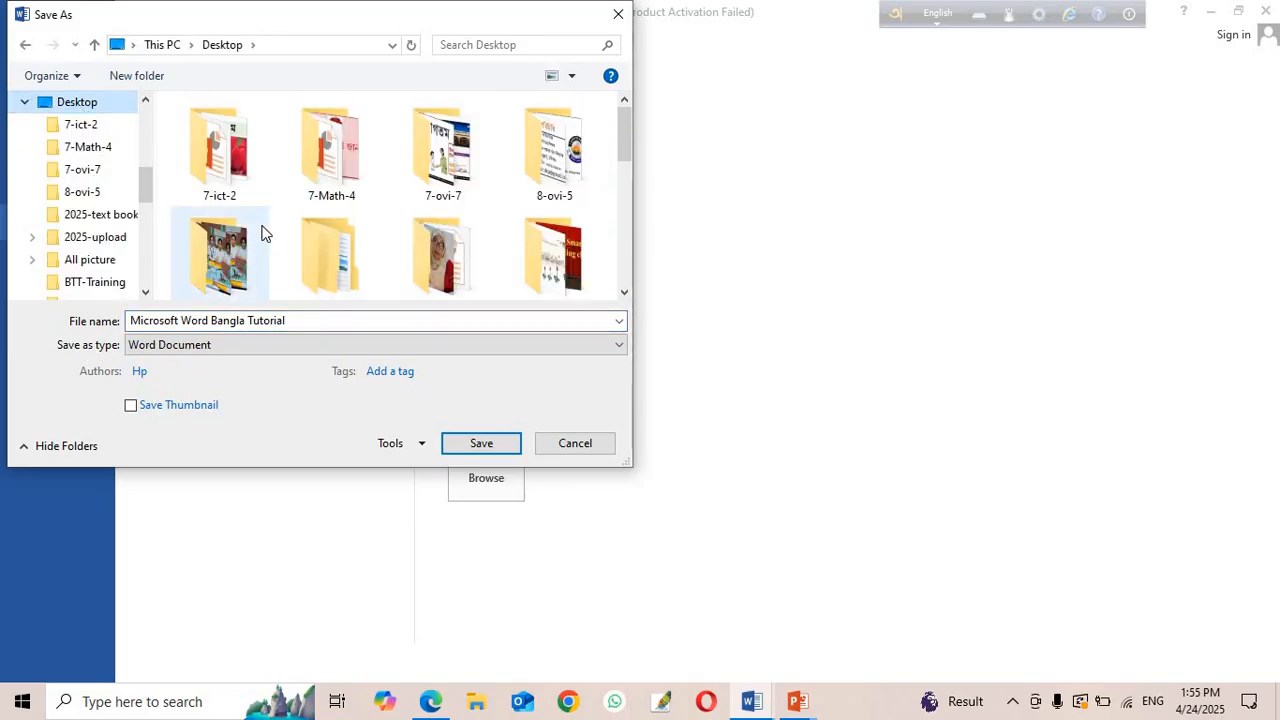
scroll(268, 225, "down", 5)
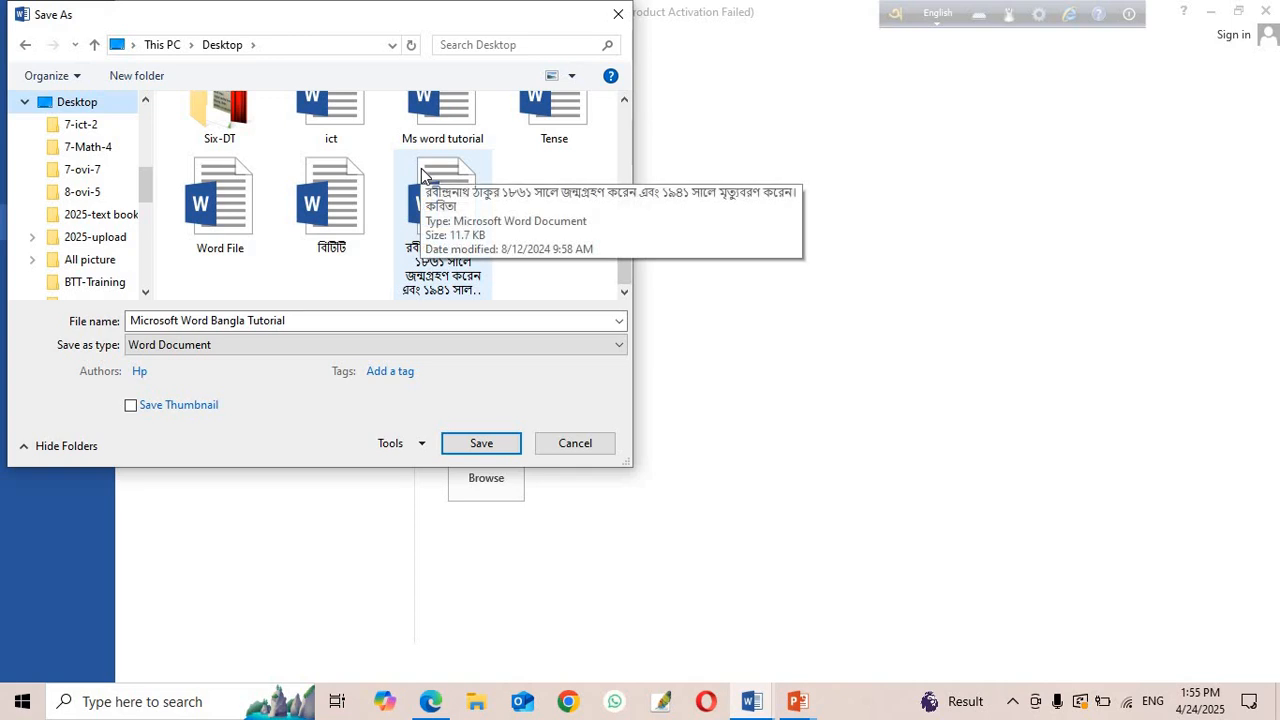
scroll(421, 176, "up", 1)
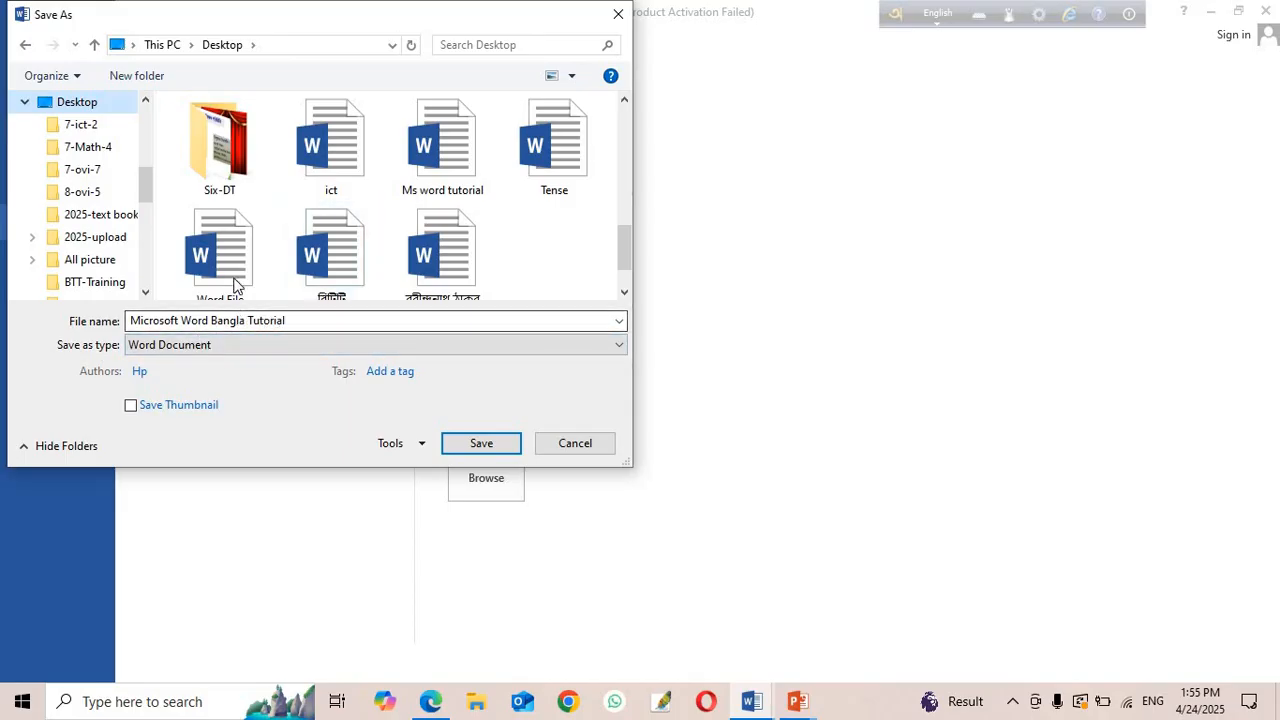
scroll(236, 286, "down", 1)
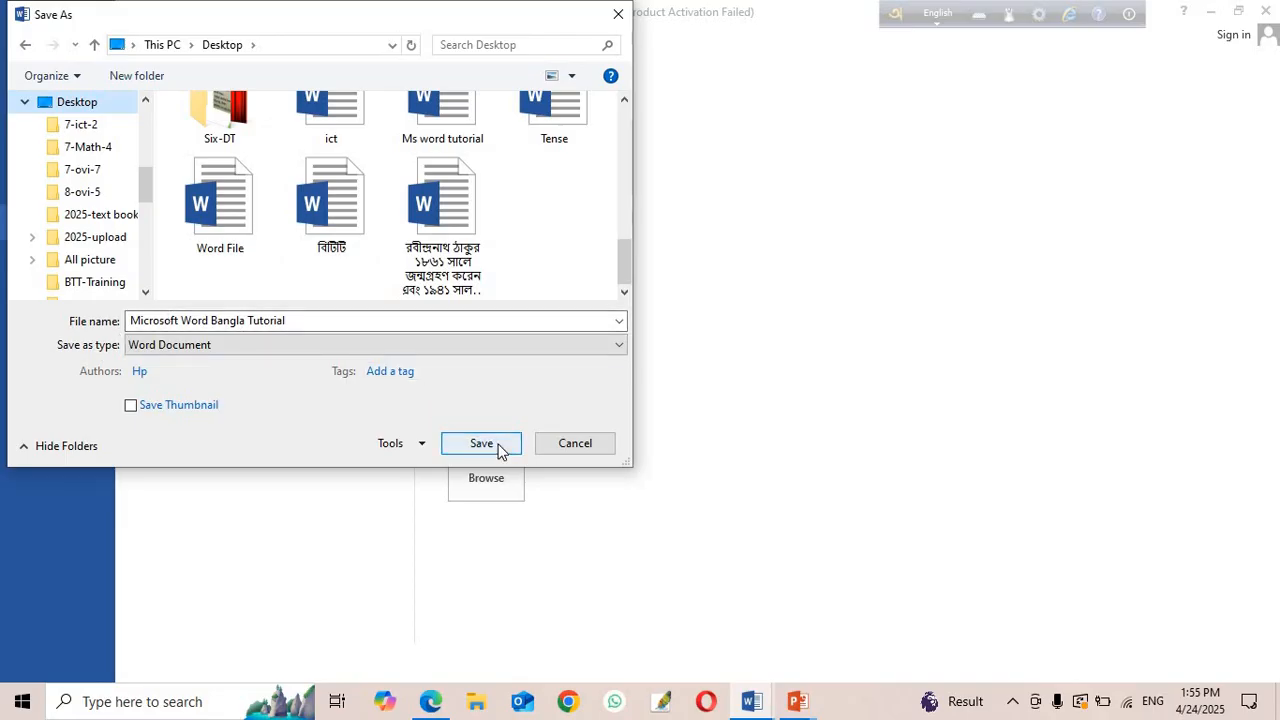
scroll(325, 228, "up", 3)
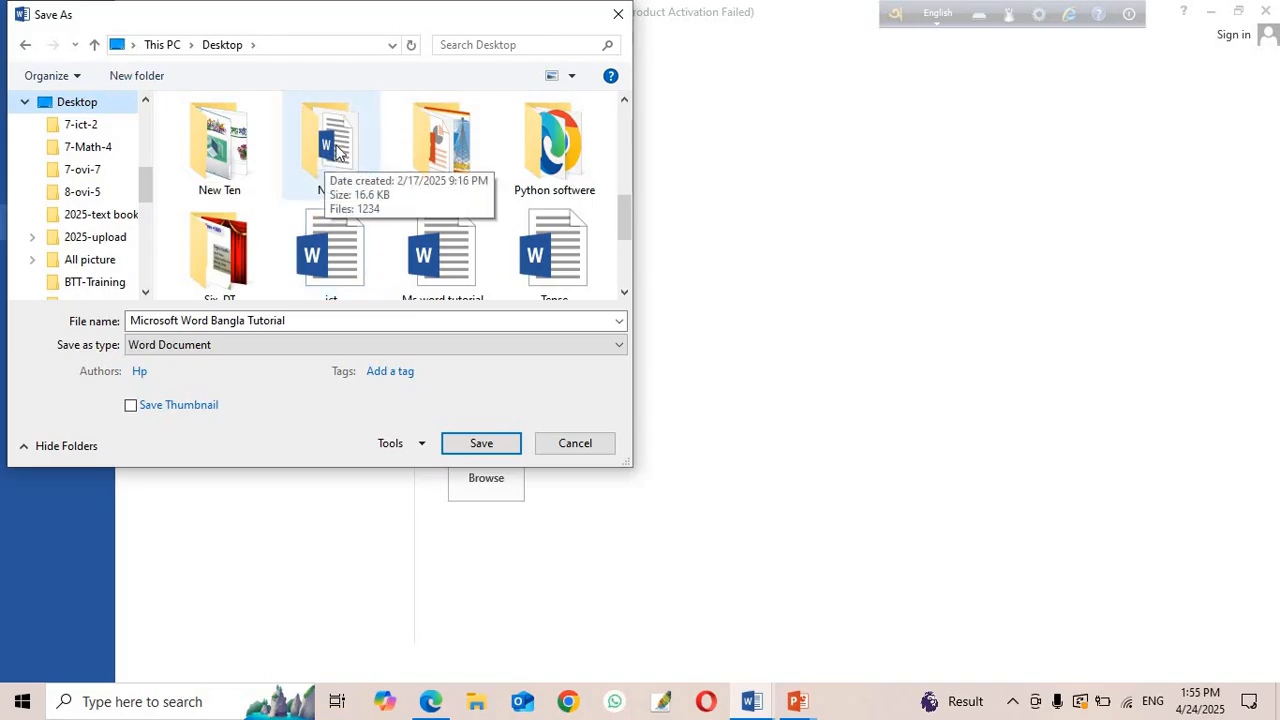
left_click(336, 150)
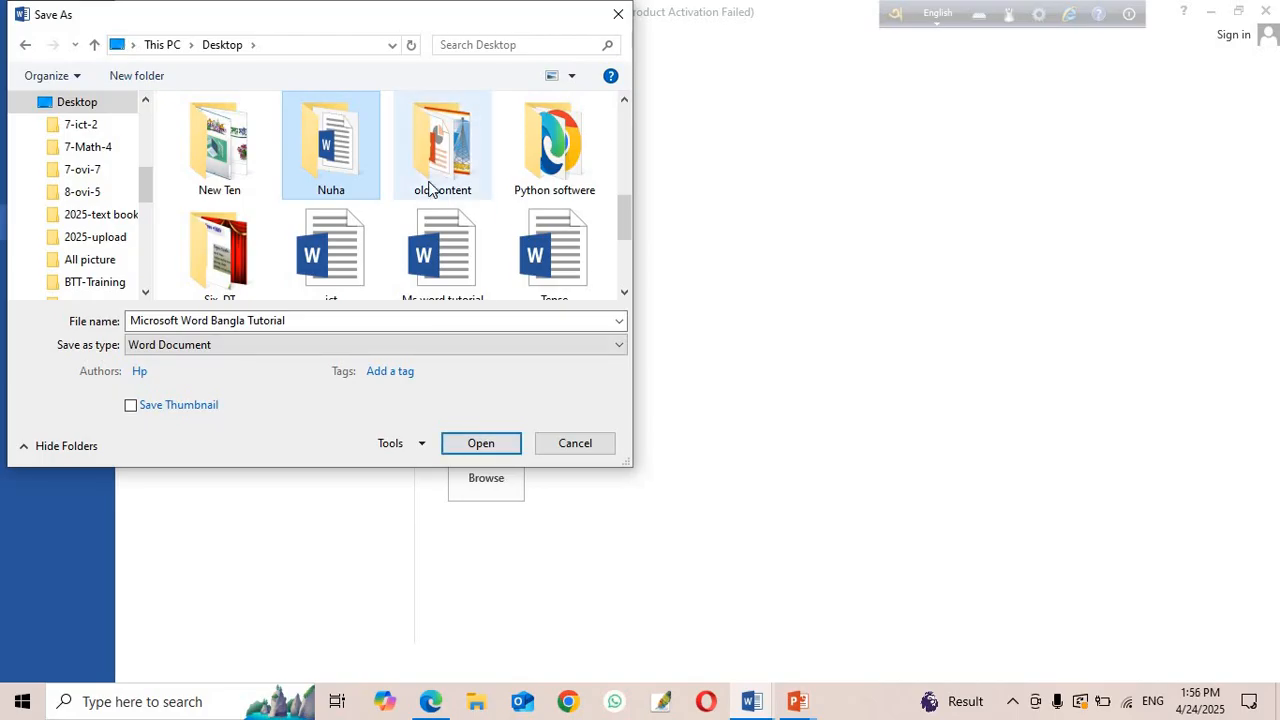
scroll(430, 190, "down", 2)
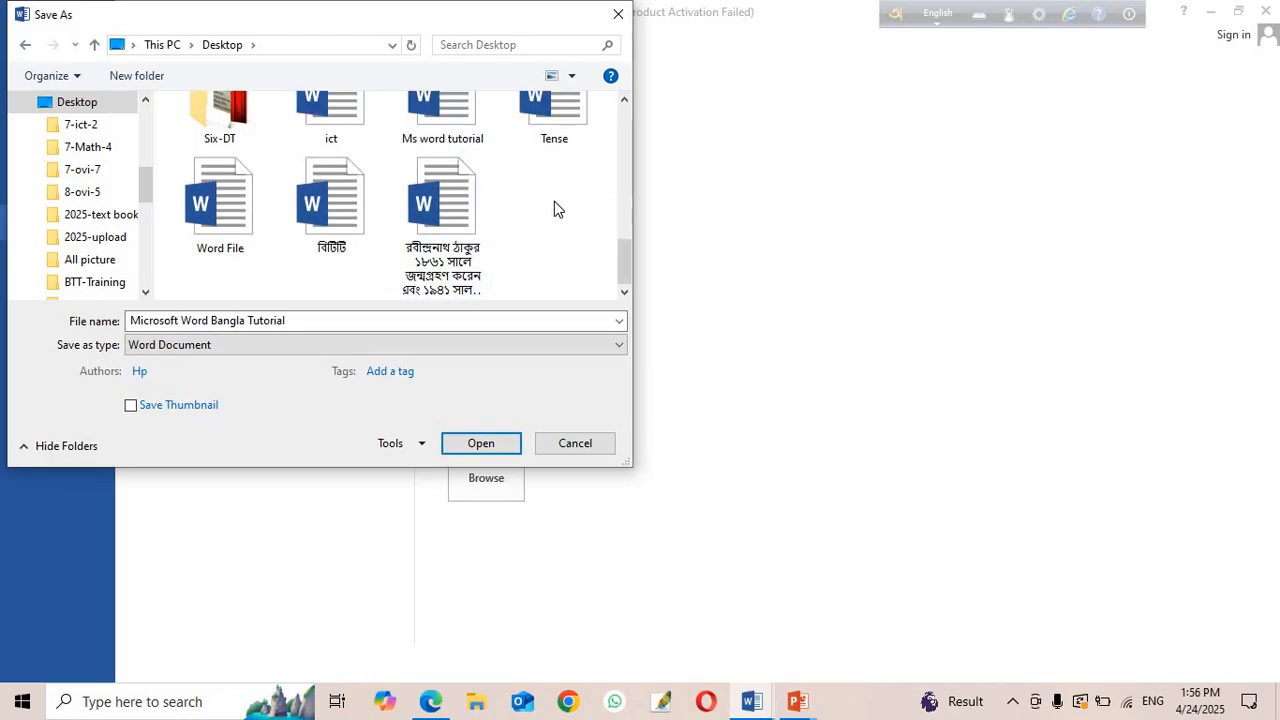
left_click(534, 222)
left_click(83, 103)
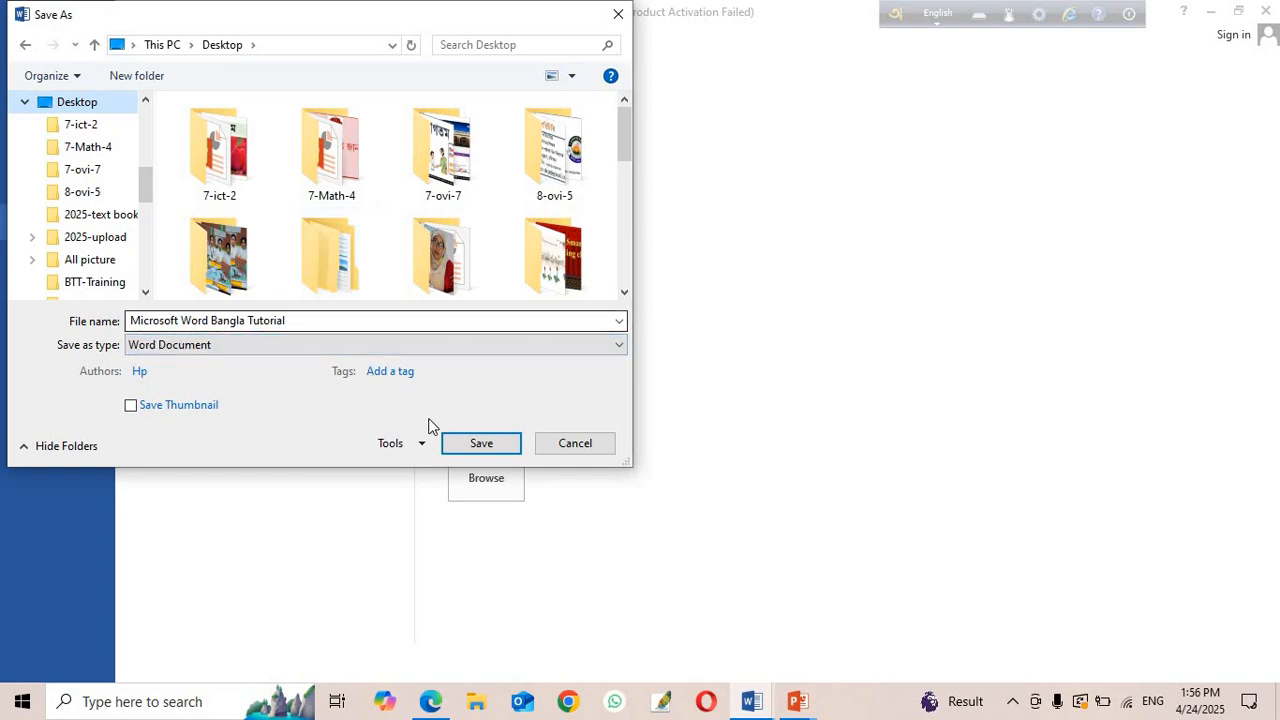
Save the document as 'Microsoft Word Bangla Tutorial-1' by appending -1 to the name.
left_click(301, 321)
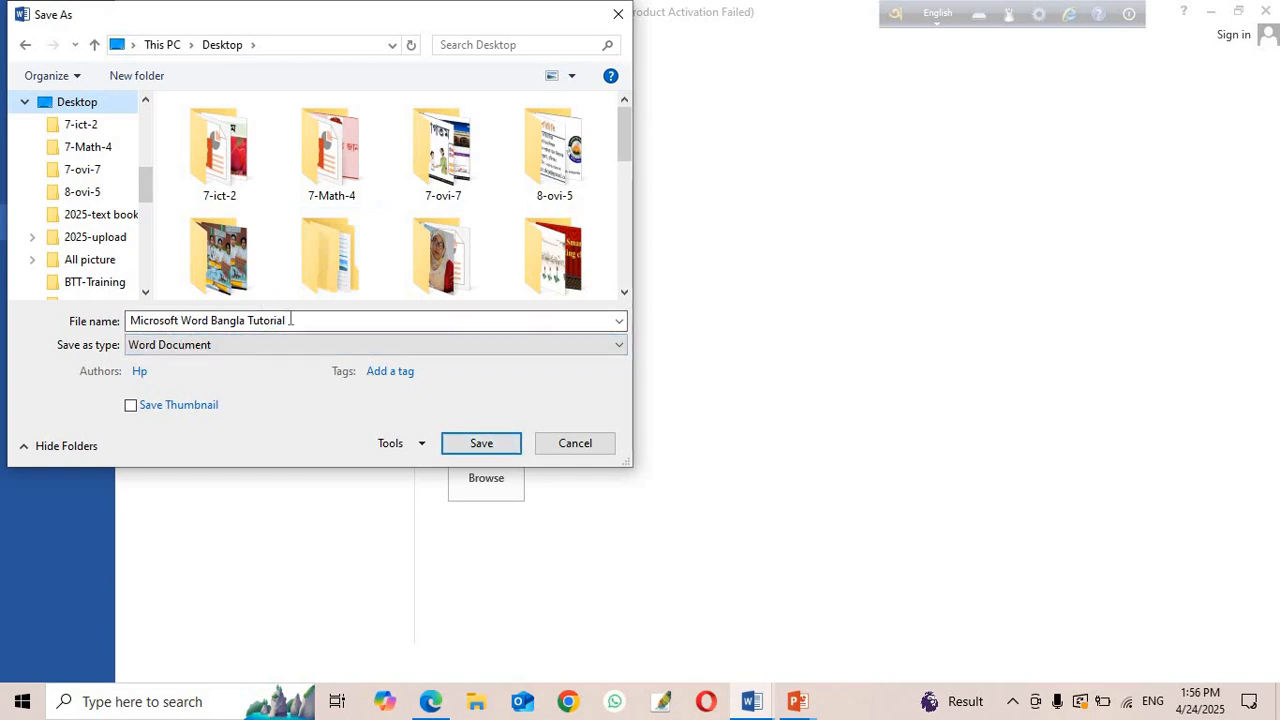
key("ctrl+a")
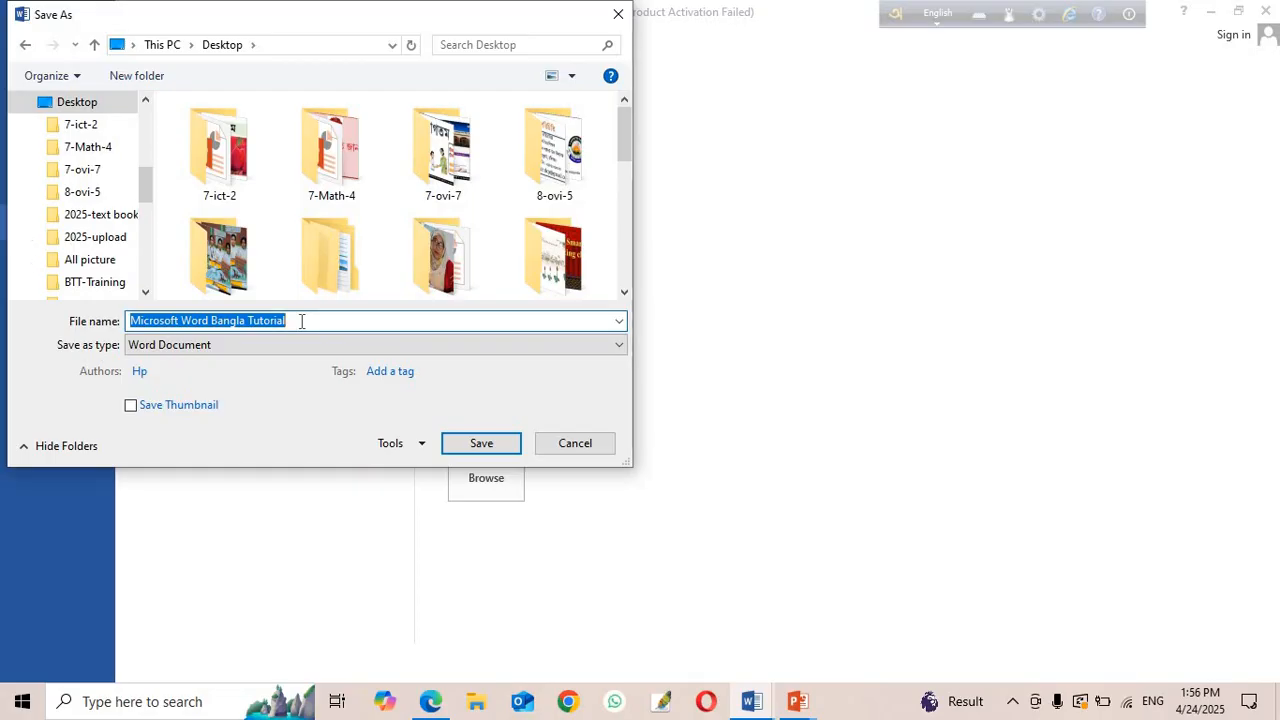
left_click(301, 321)
type("-1")
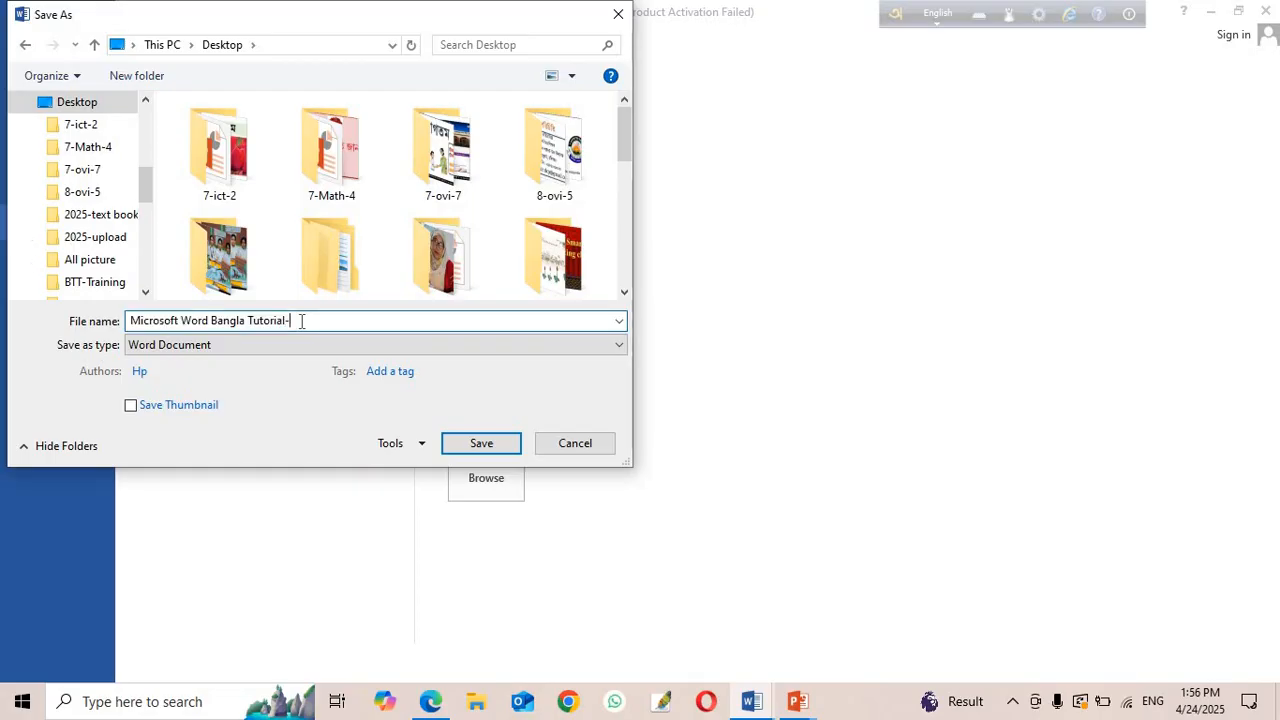
left_click(500, 443)
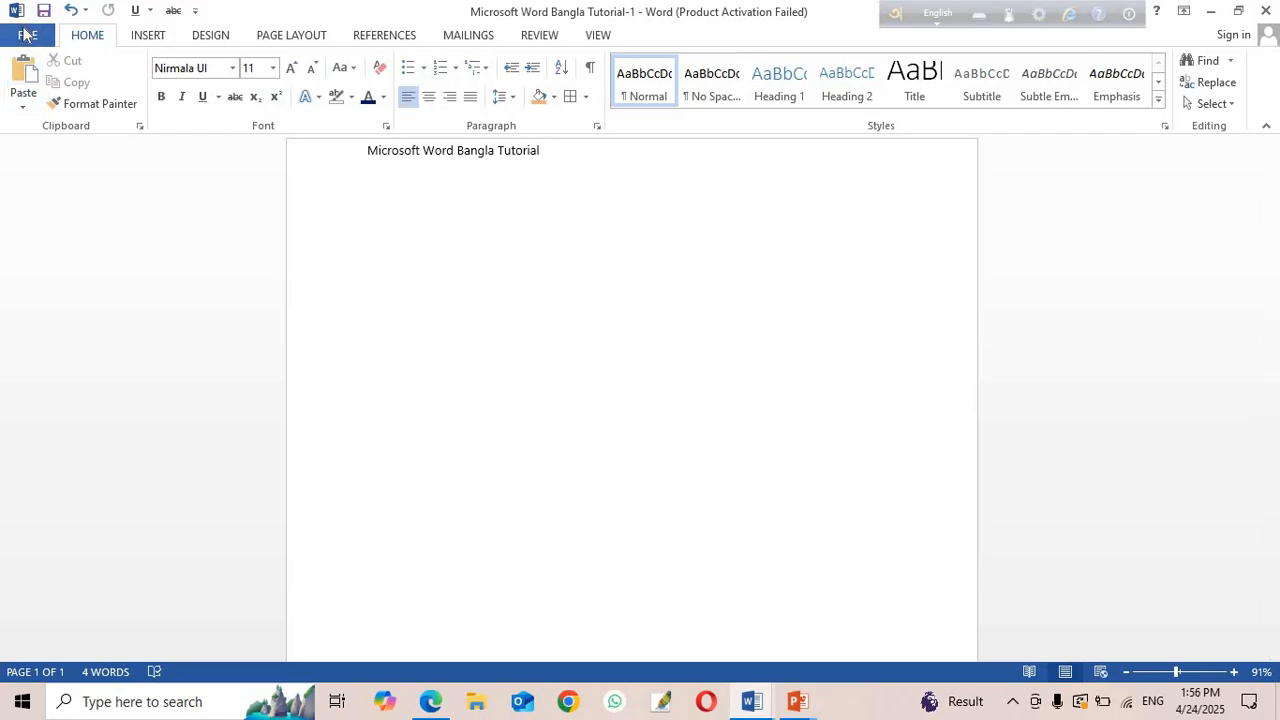
Open the Print page in FILE Backstage to preview the tutorial page.
left_click(27, 38)
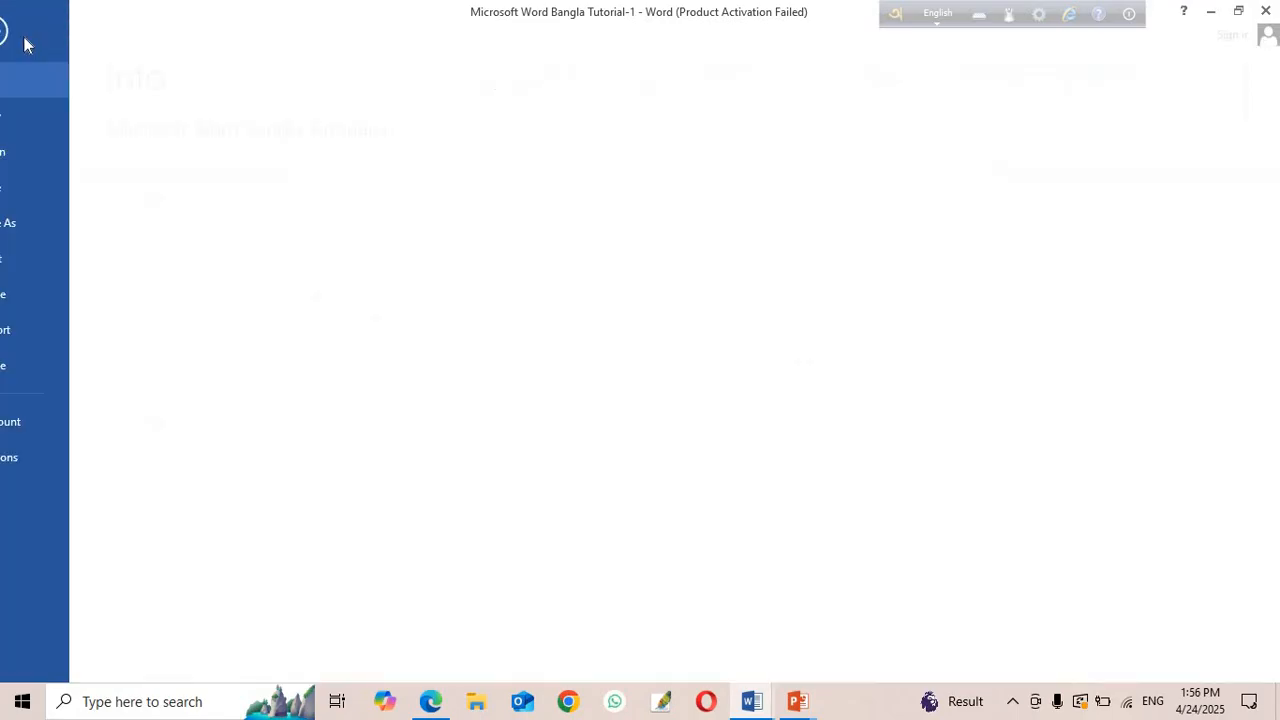
left_click(36, 262)
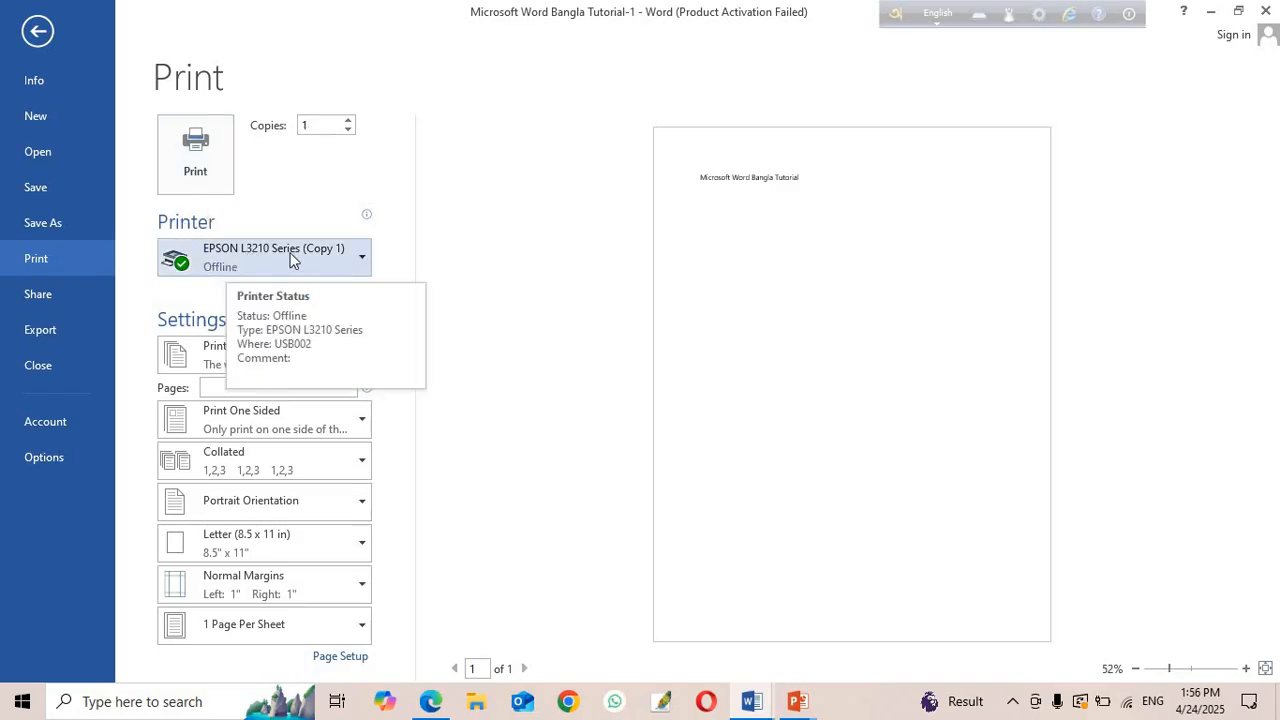
left_click(347, 121)
left_click(348, 121)
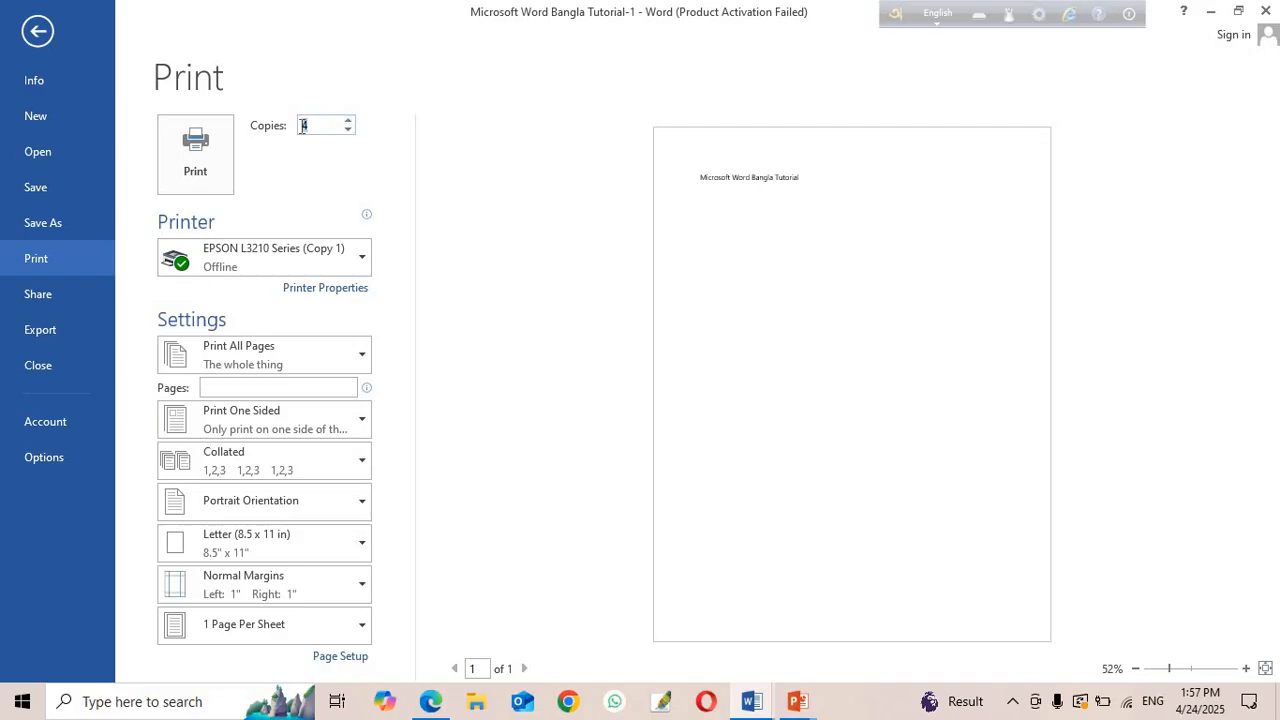
type("0")
key("BackSpace")
Enter 2 in the Pages box and keep Portrait Orientation.
type("2")
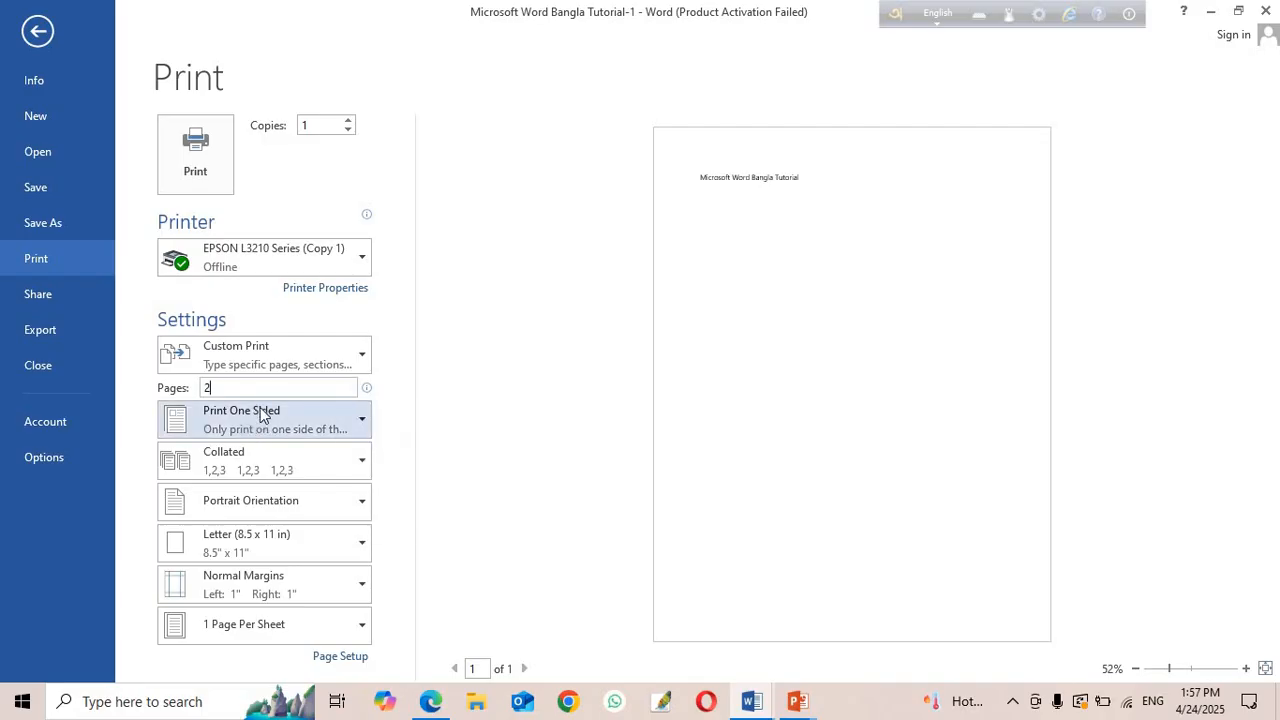
left_click(362, 502)
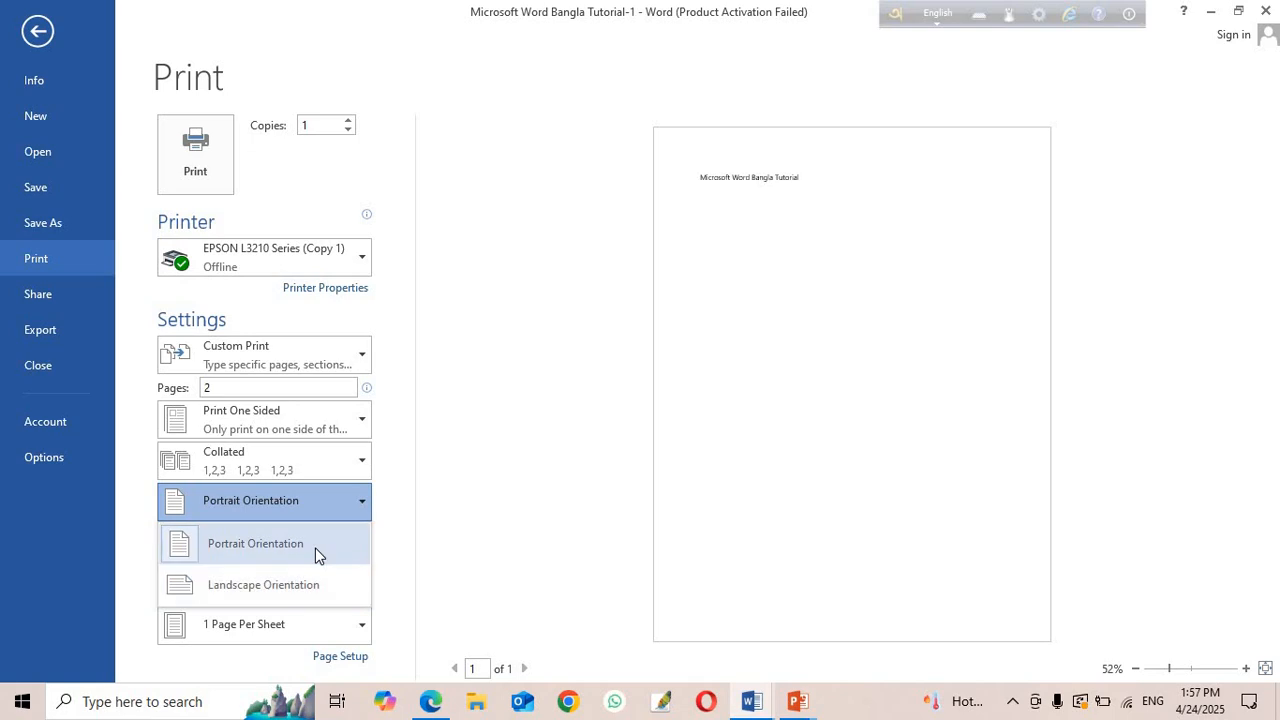
left_click(366, 500)
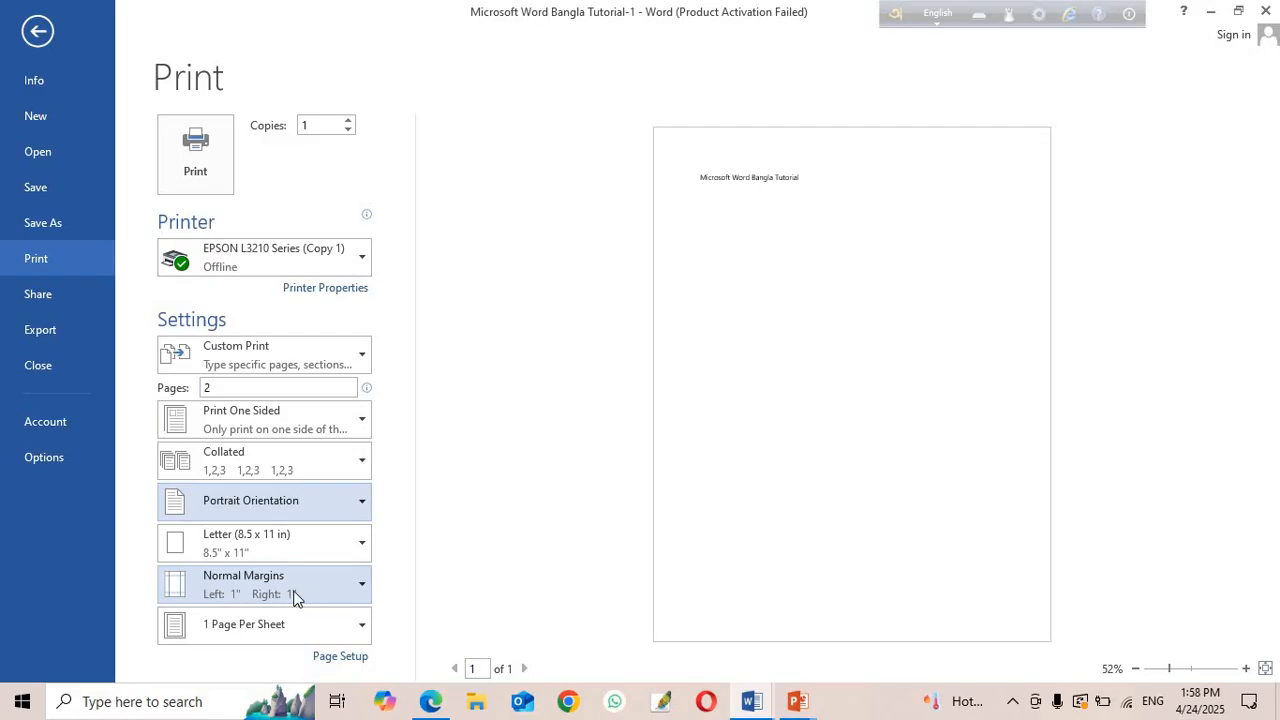
left_click(340, 660)
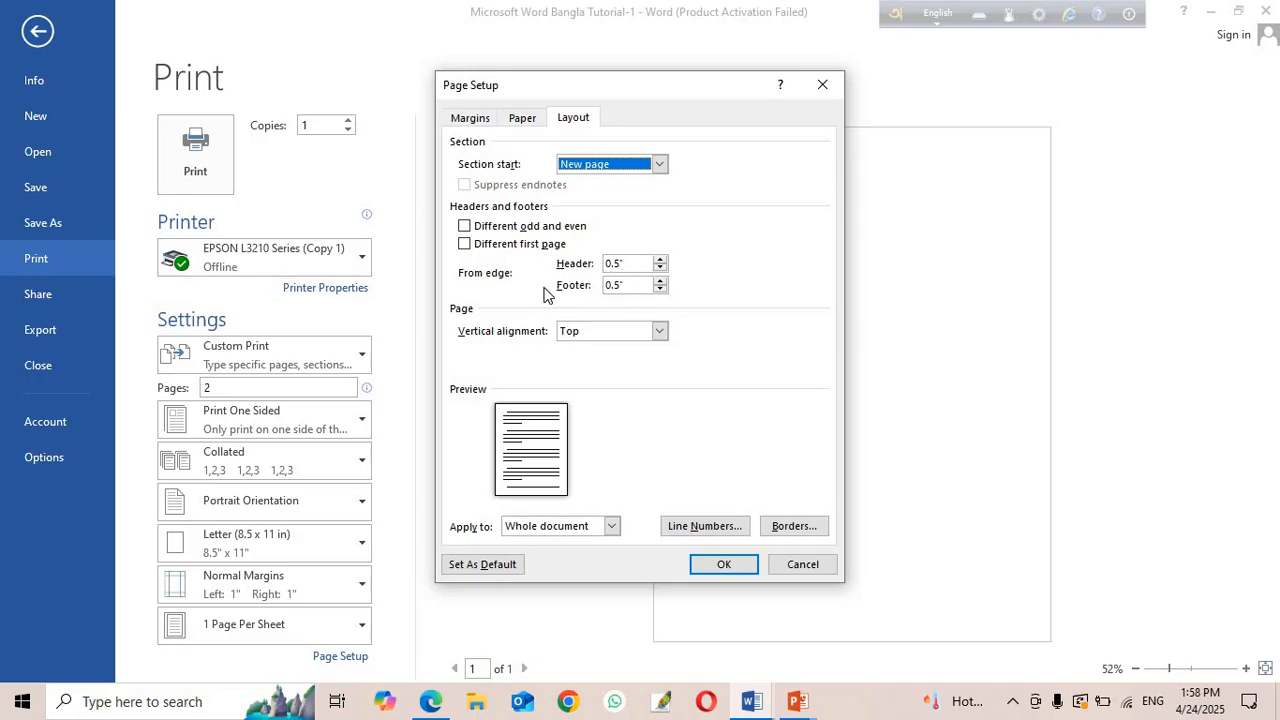
left_click(512, 121)
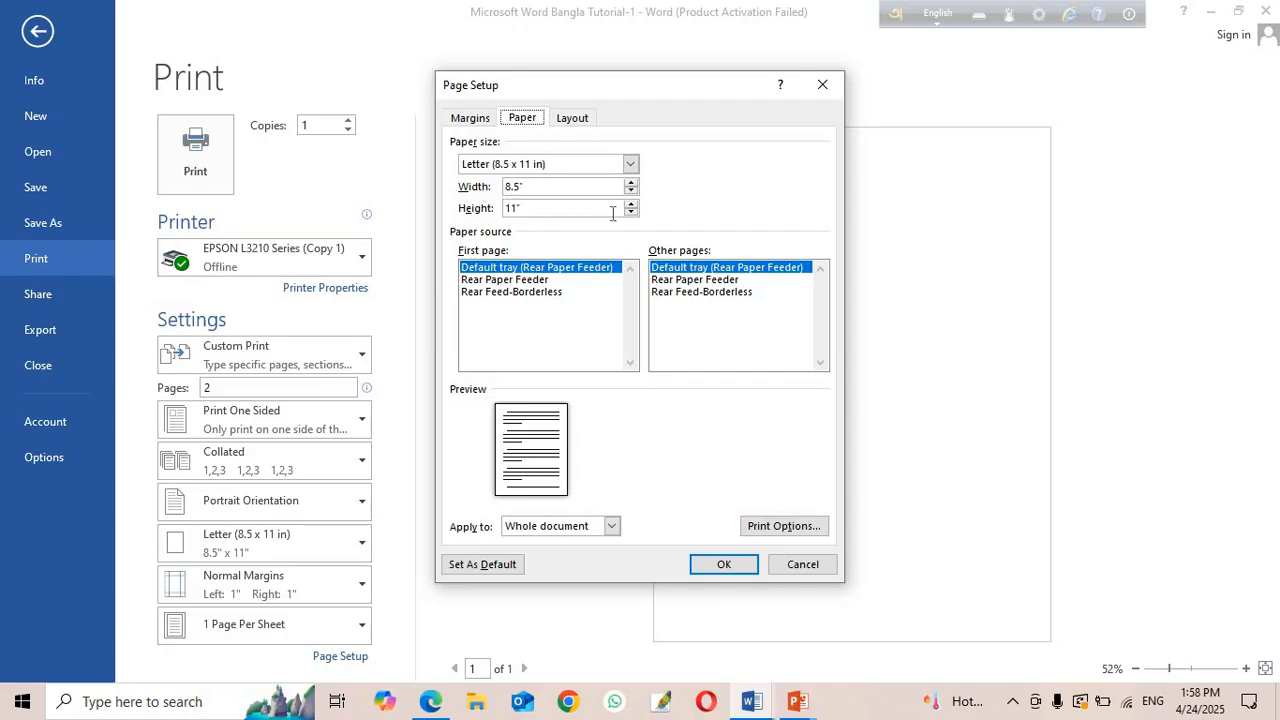
left_click(470, 119)
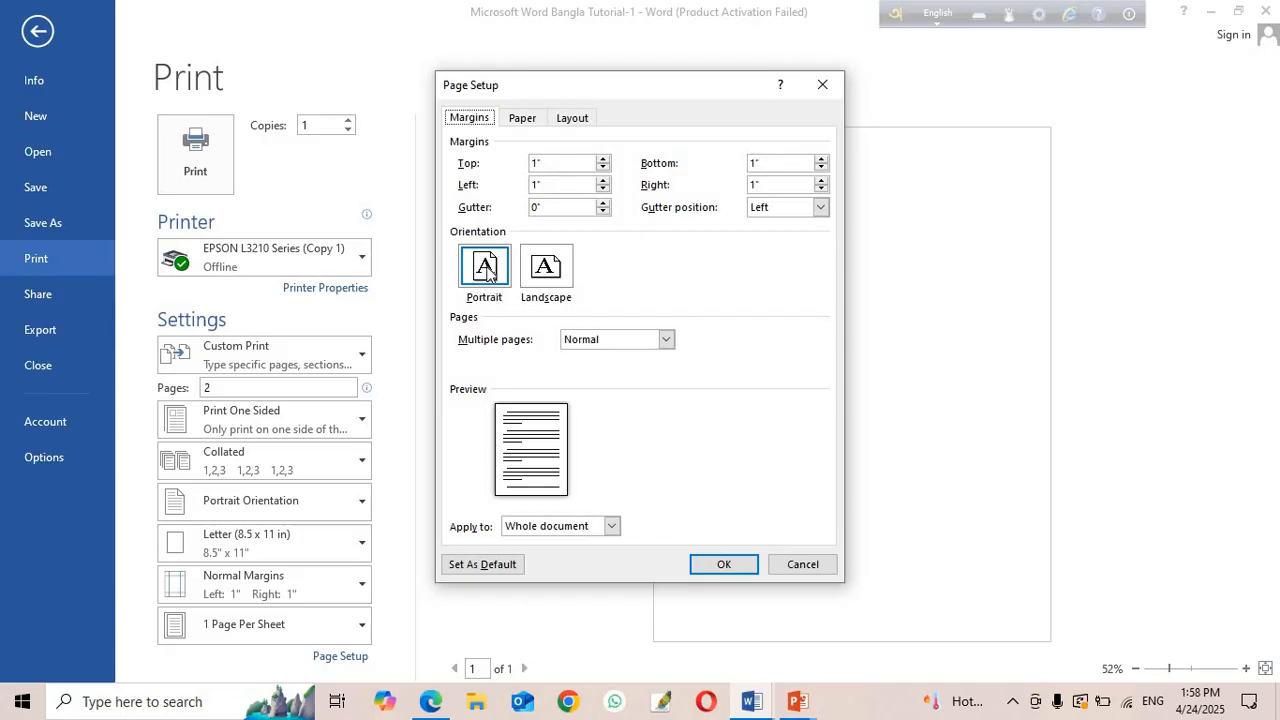
left_click(555, 277)
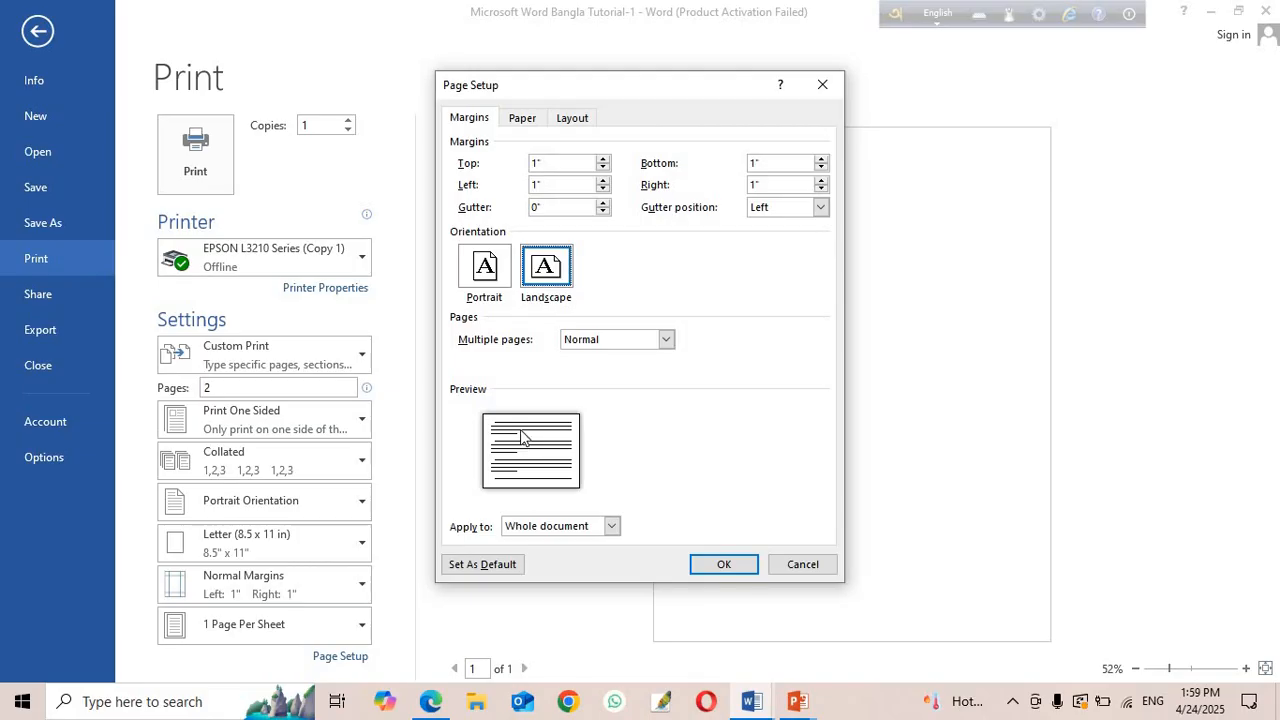
left_click(480, 275)
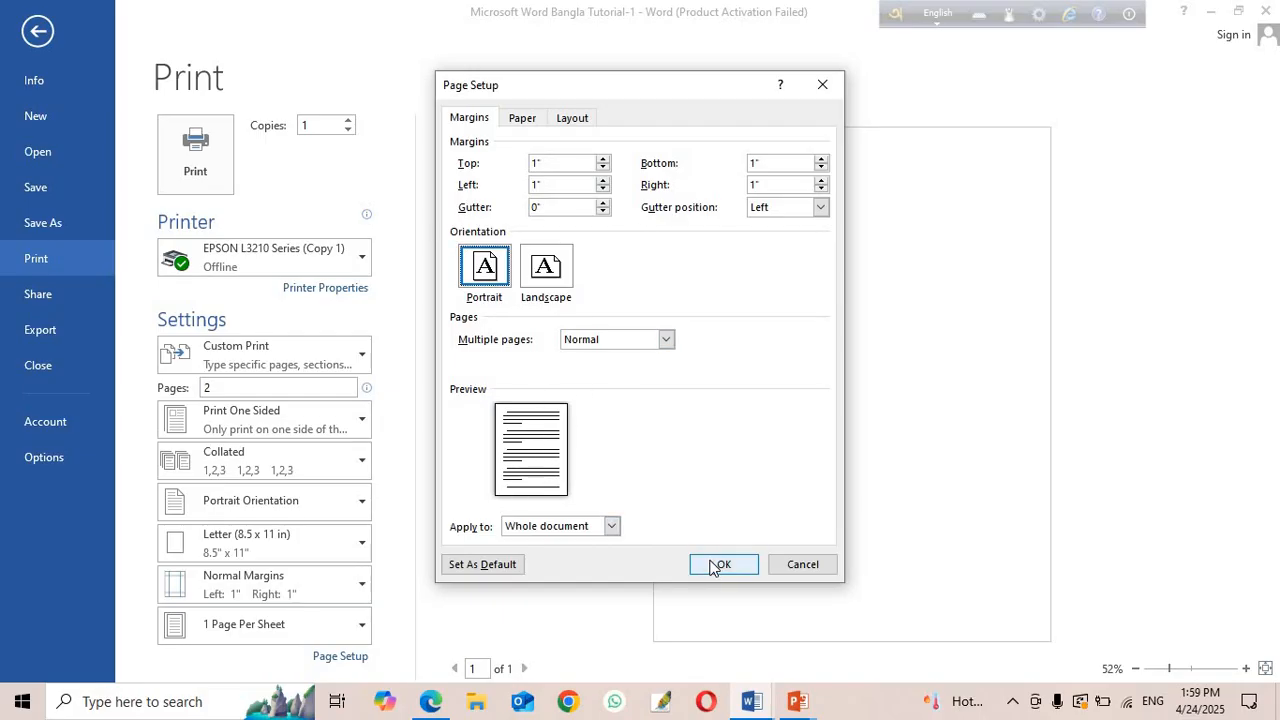
left_click(822, 85)
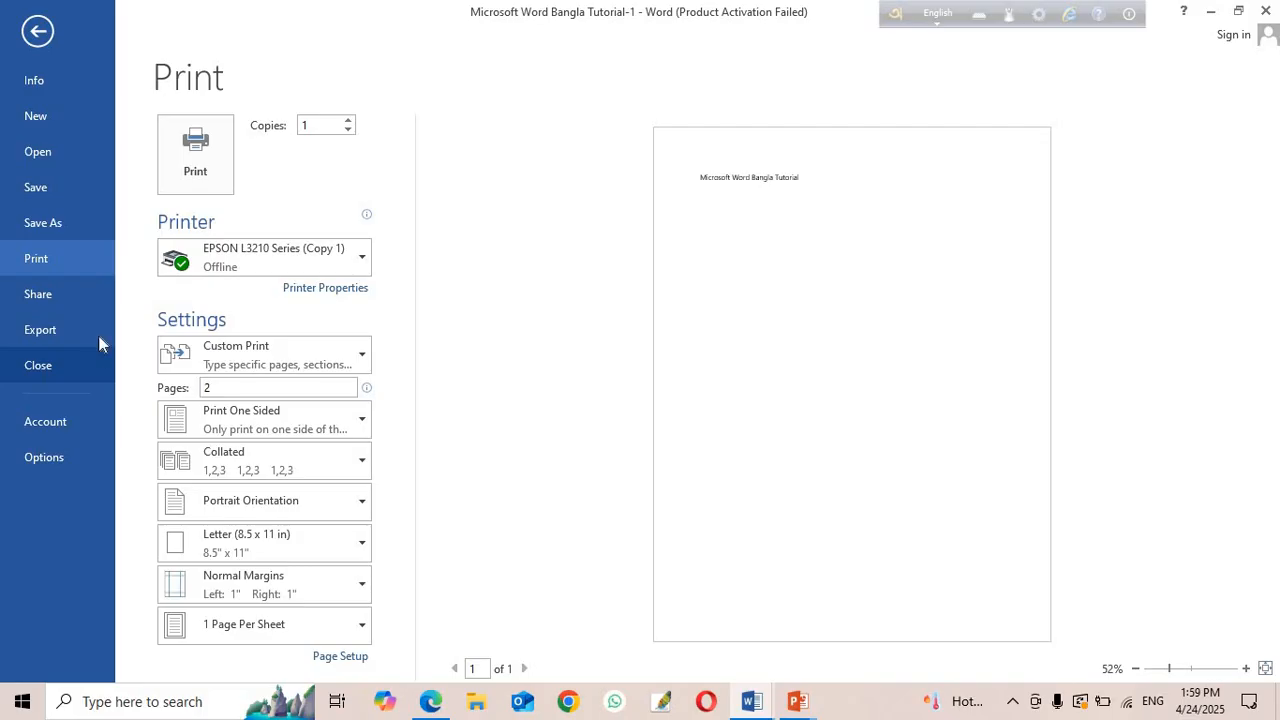
Return from Print to the document and browse the INSERT, DESIGN, PAGE LAYOUT and HOME tabs.
left_click(37, 32)
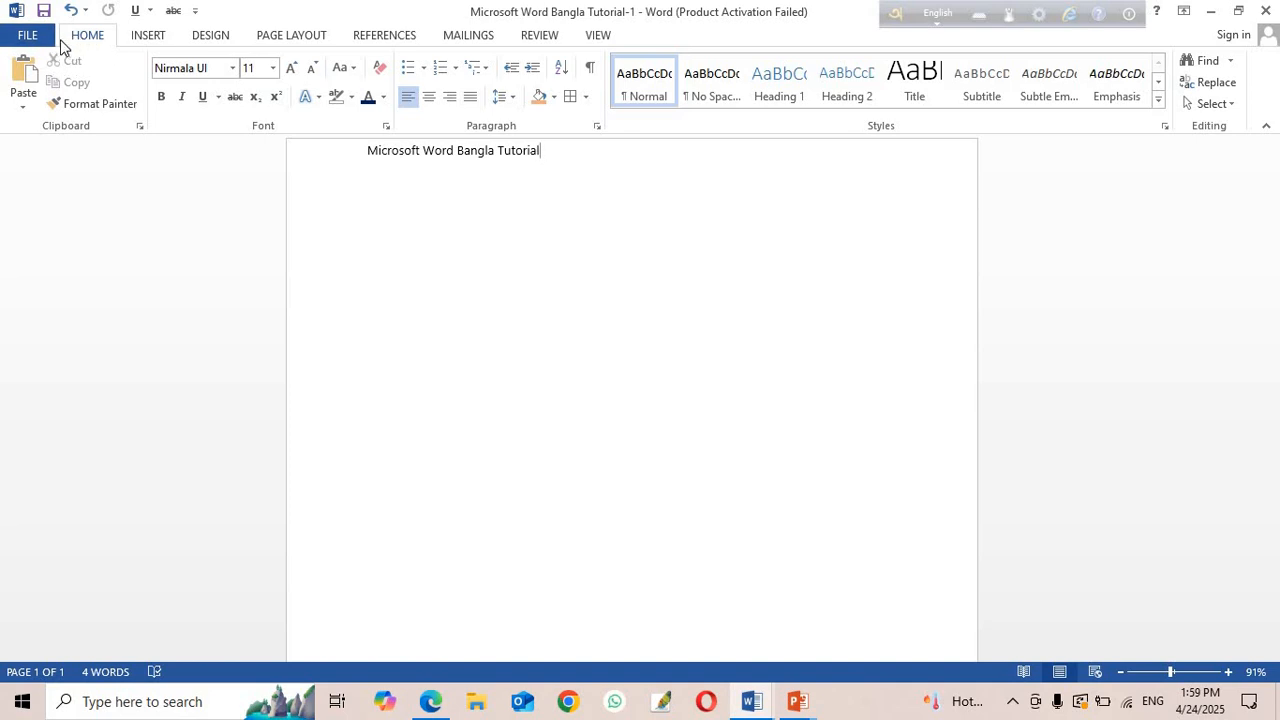
left_click(140, 38)
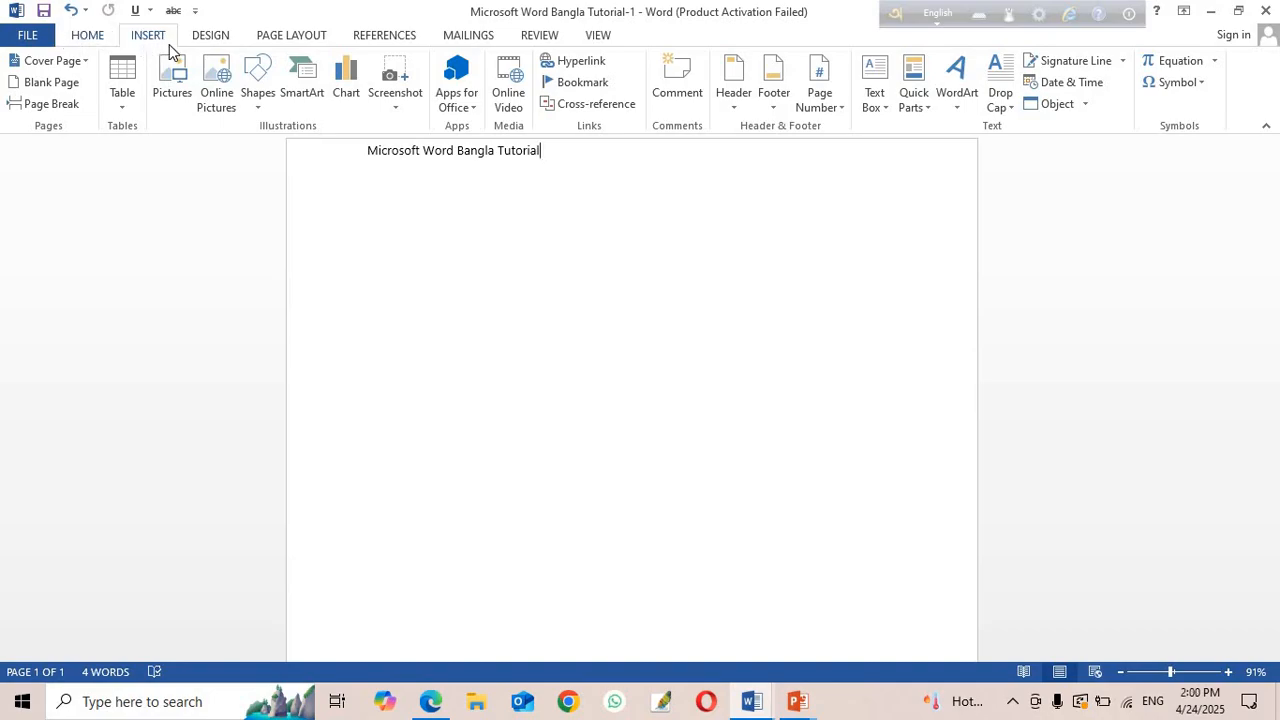
left_click(203, 38)
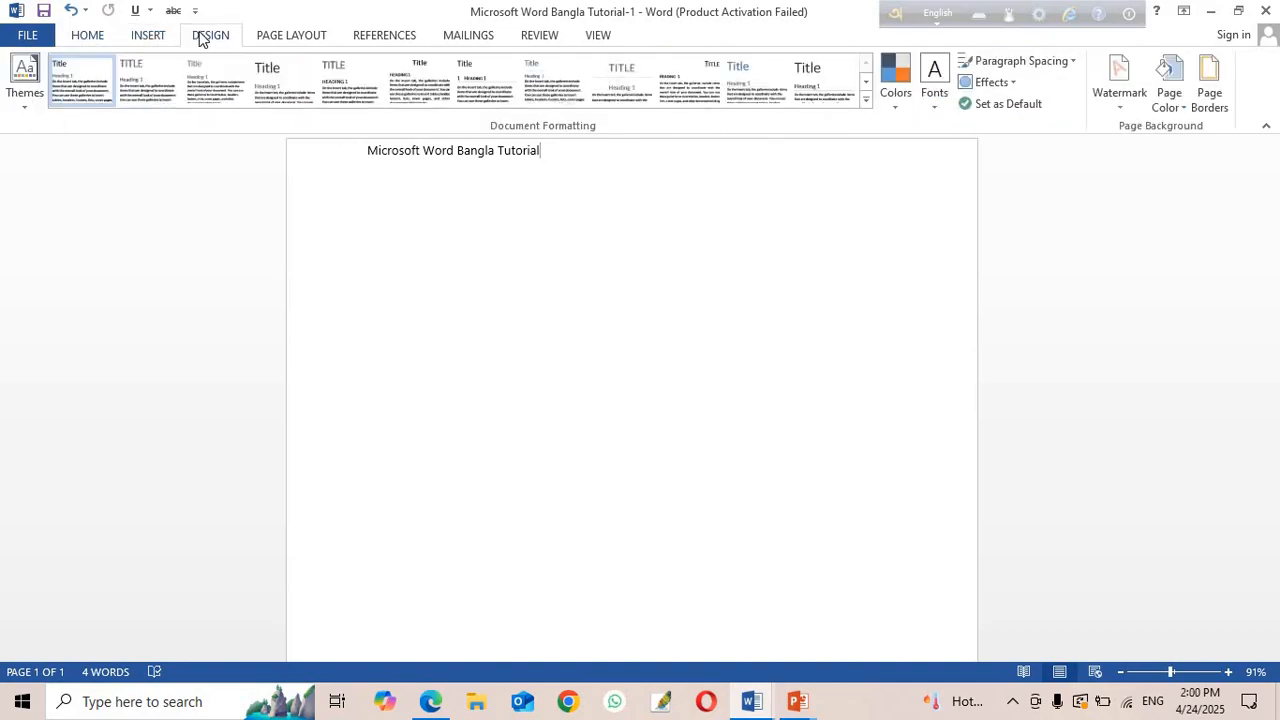
left_click(287, 36)
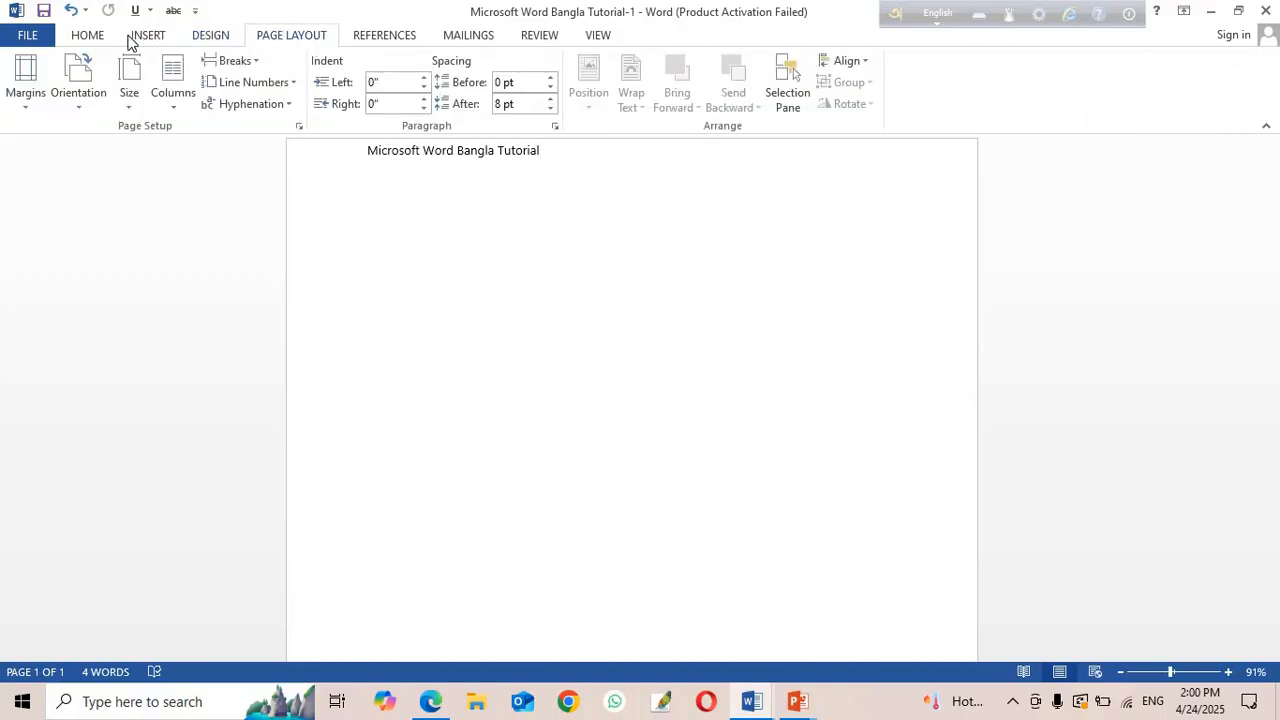
left_click(88, 36)
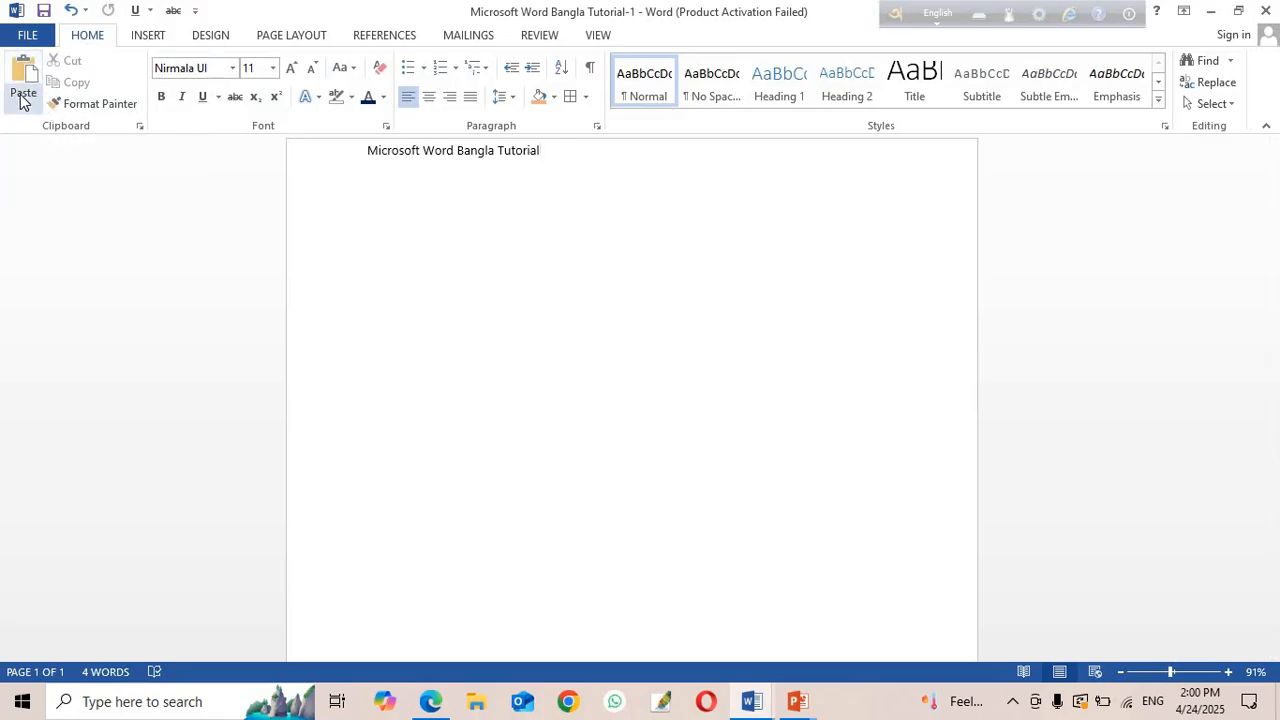
Select the 'Microsoft Word Bangla Tutorial' line, copy it, and deselect with the caret after it.
left_click(95, 103)
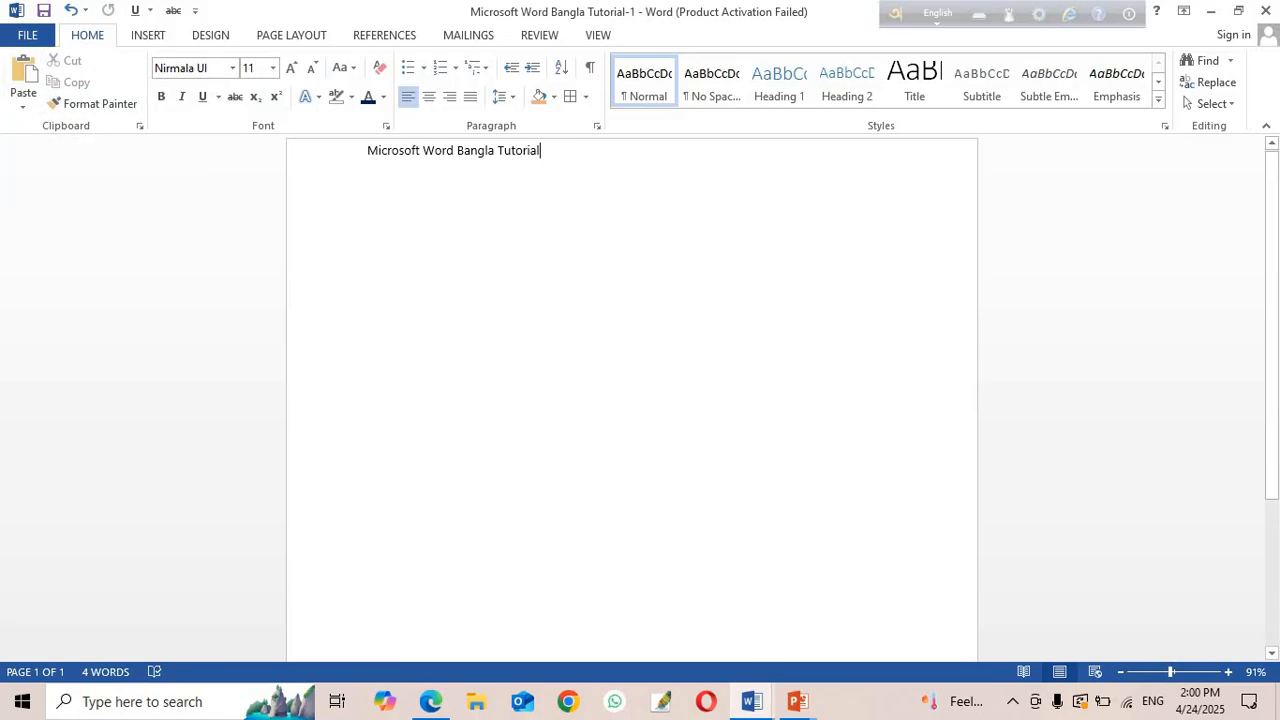
left_click(348, 157)
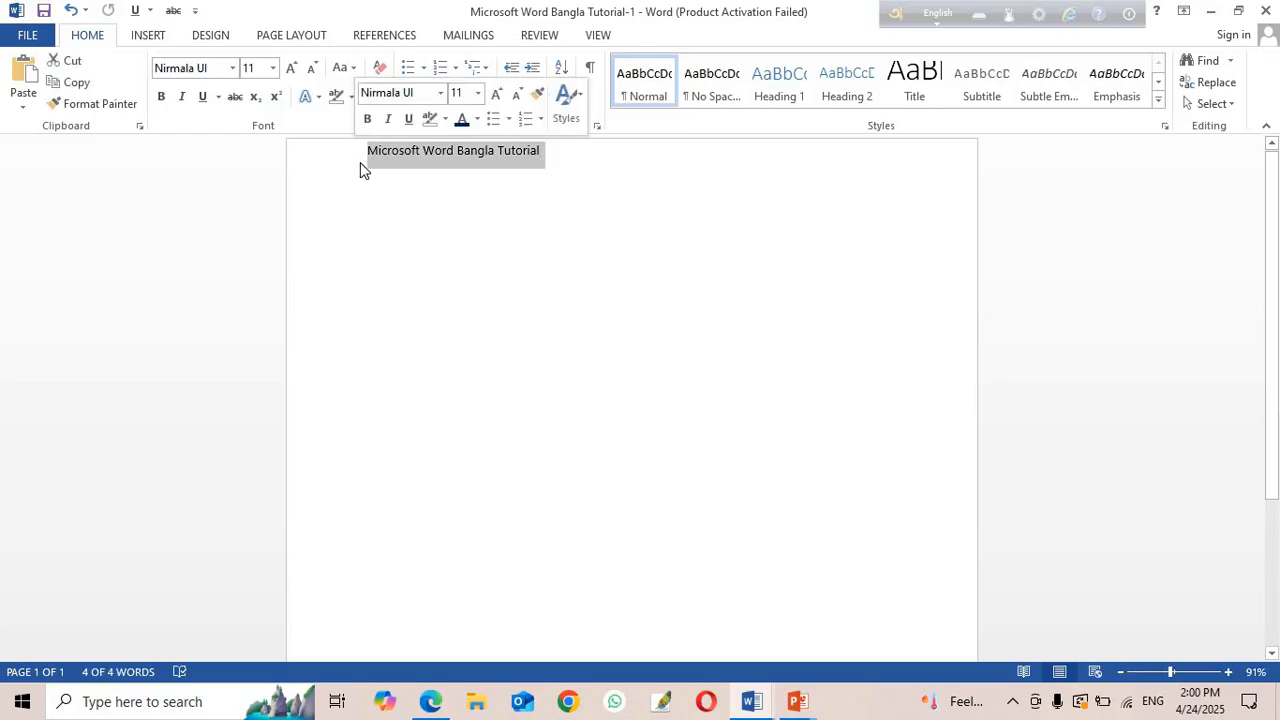
left_click(76, 83)
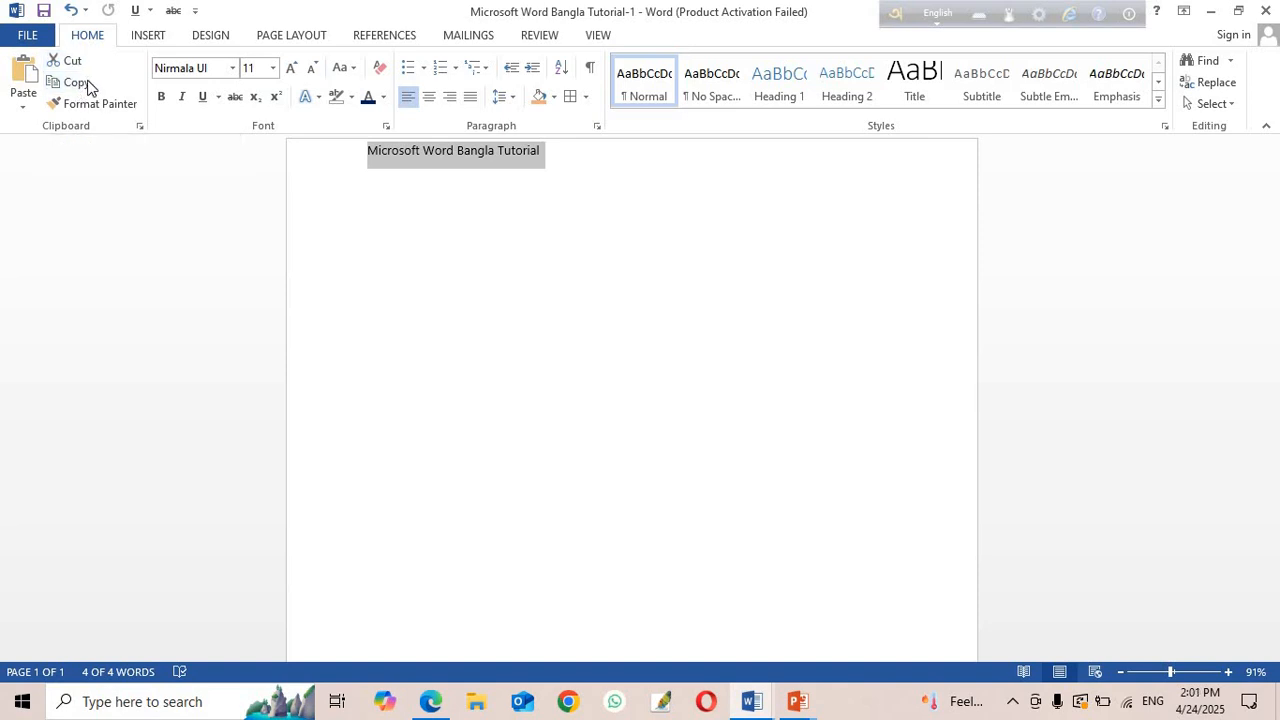
left_click(413, 220)
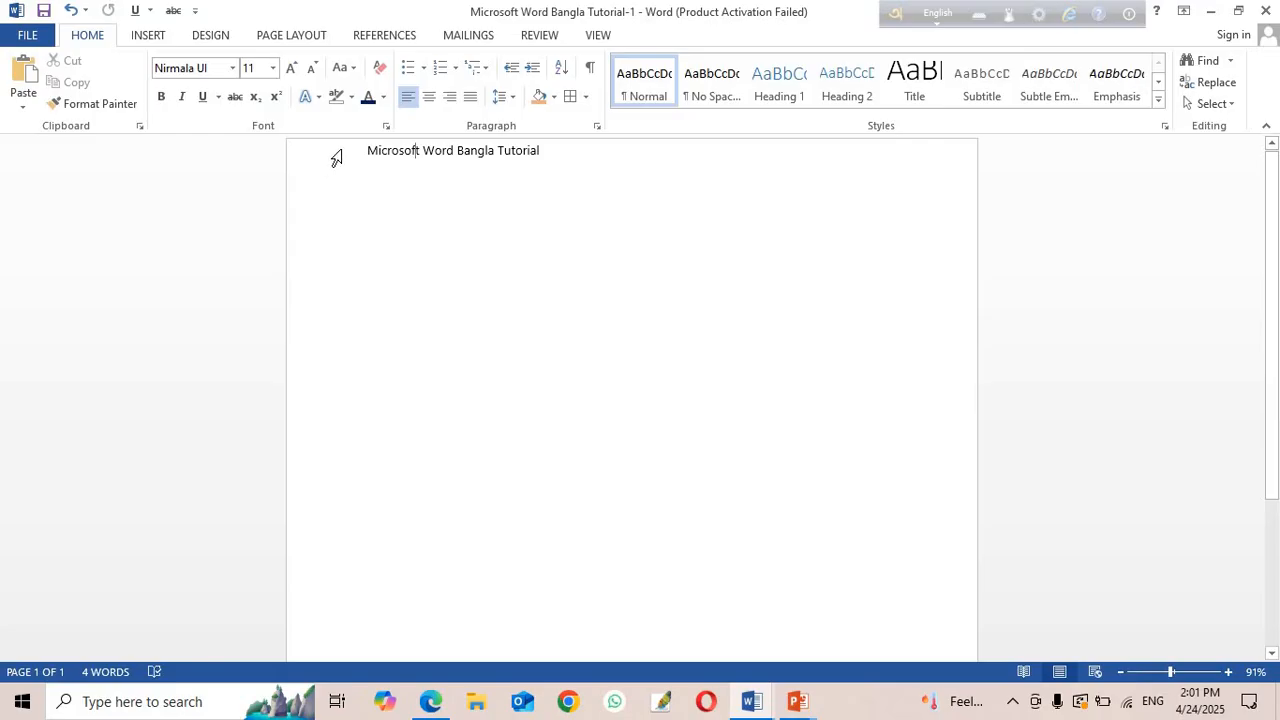
left_click(336, 158)
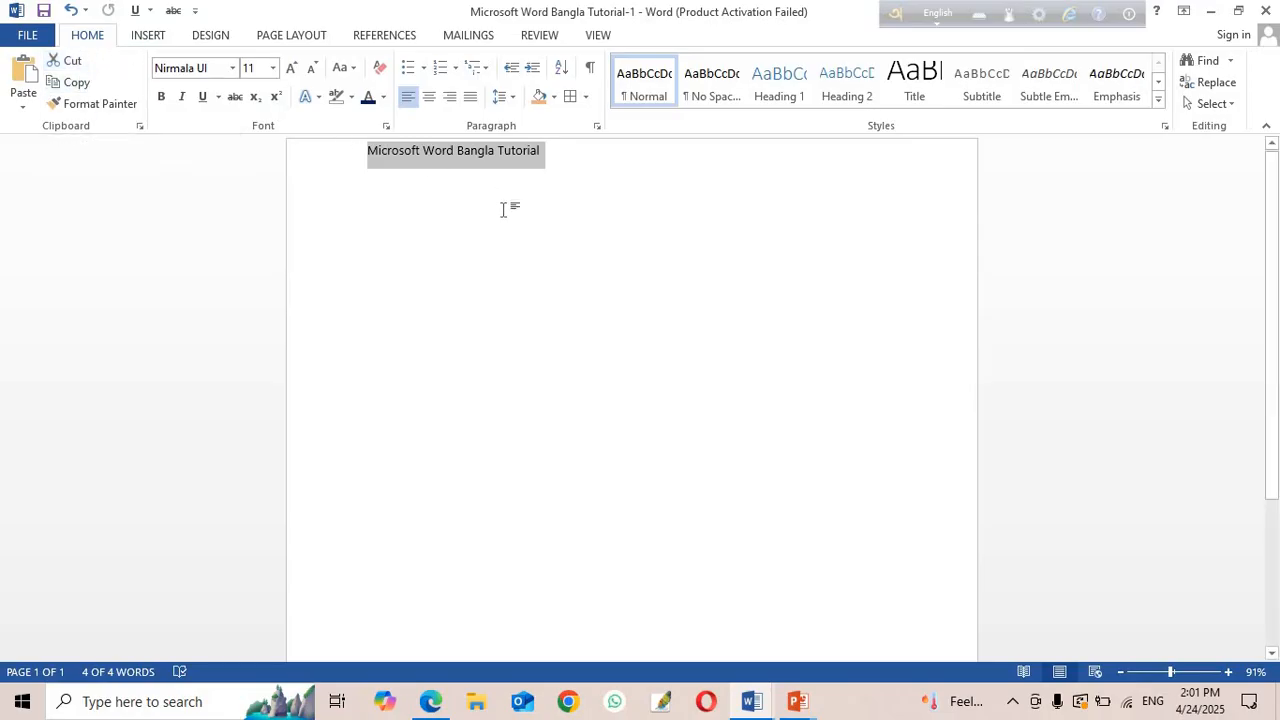
left_click(82, 88)
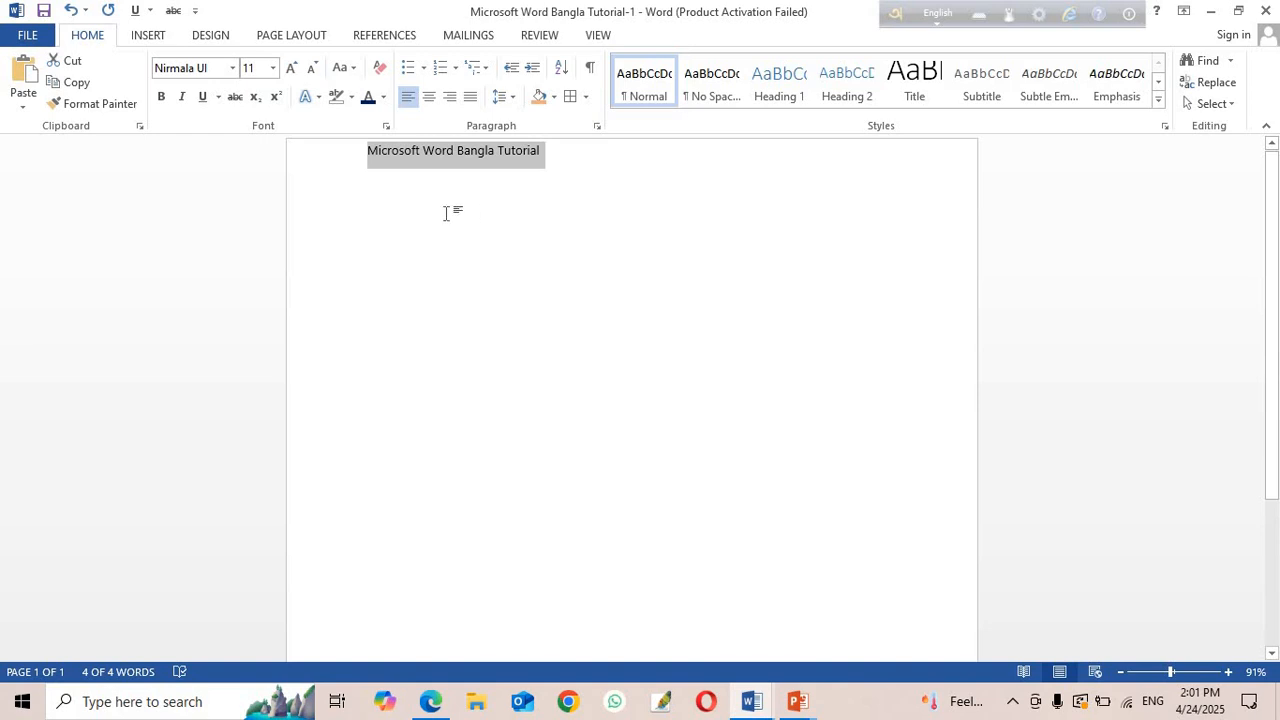
left_click(562, 155)
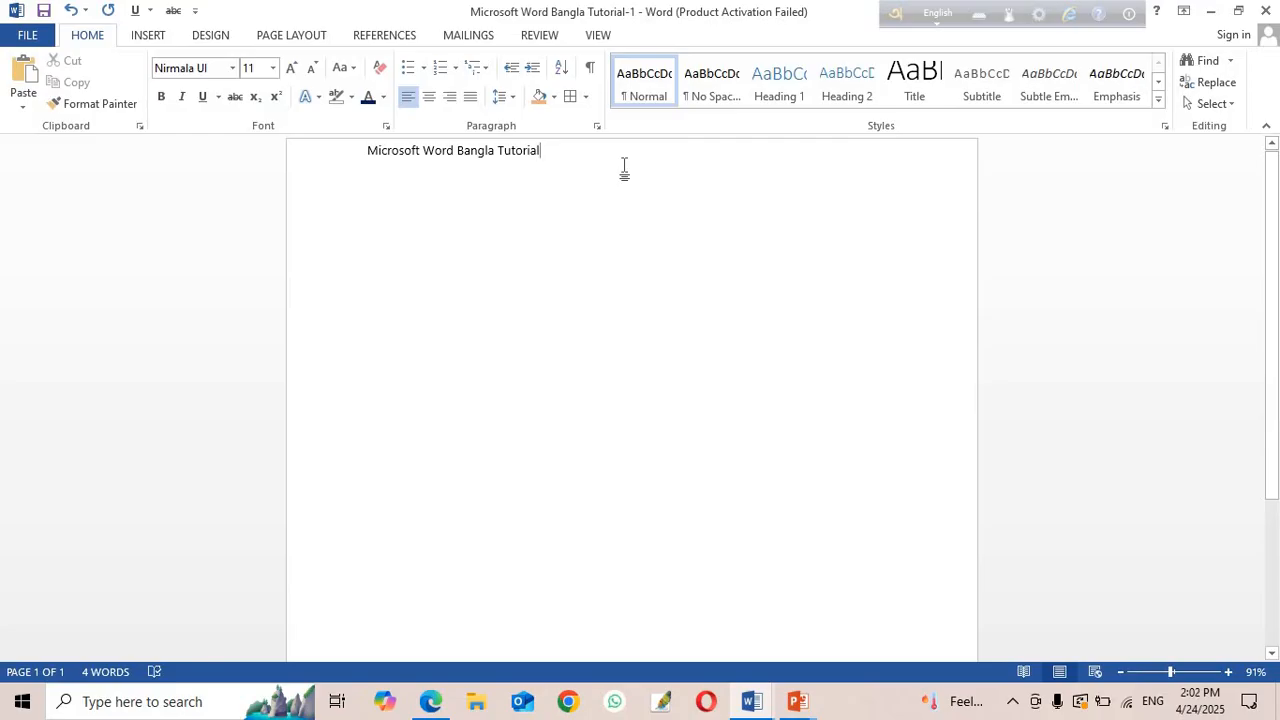
Paste the title onto a new line below, then cut the original first line.
key("Return")
left_click(30, 76)
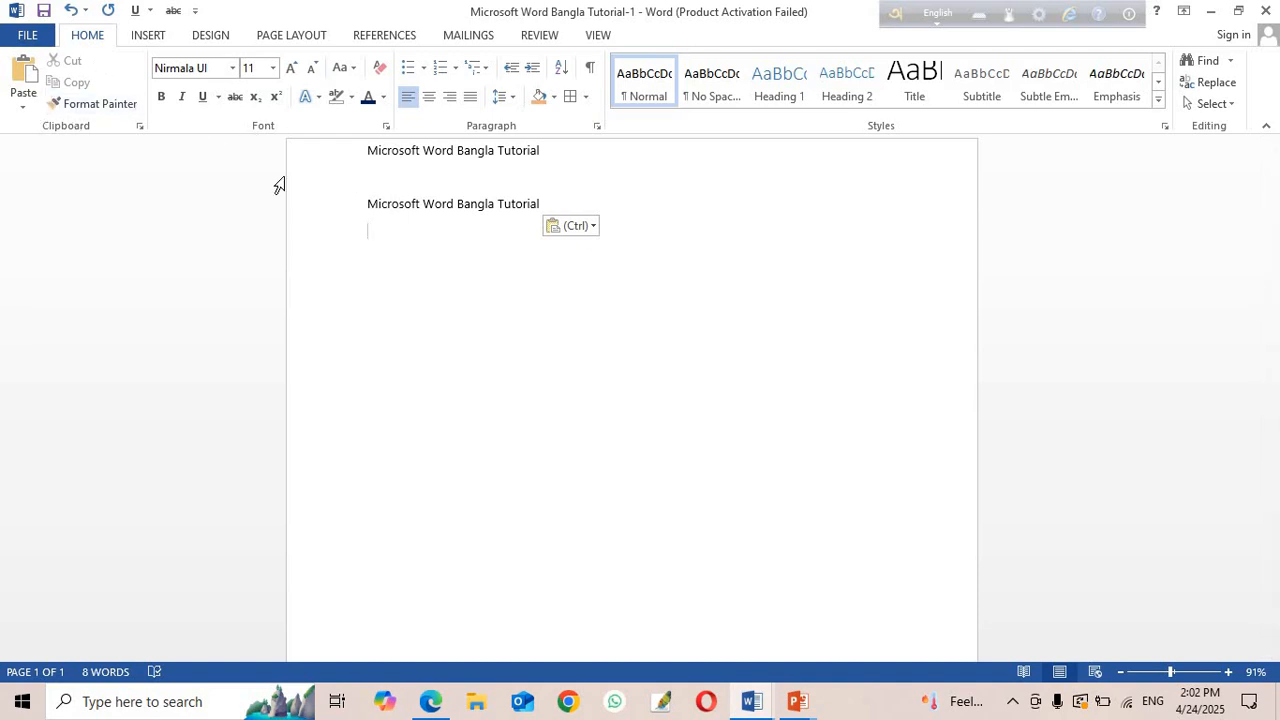
left_click(366, 158)
left_click(346, 158)
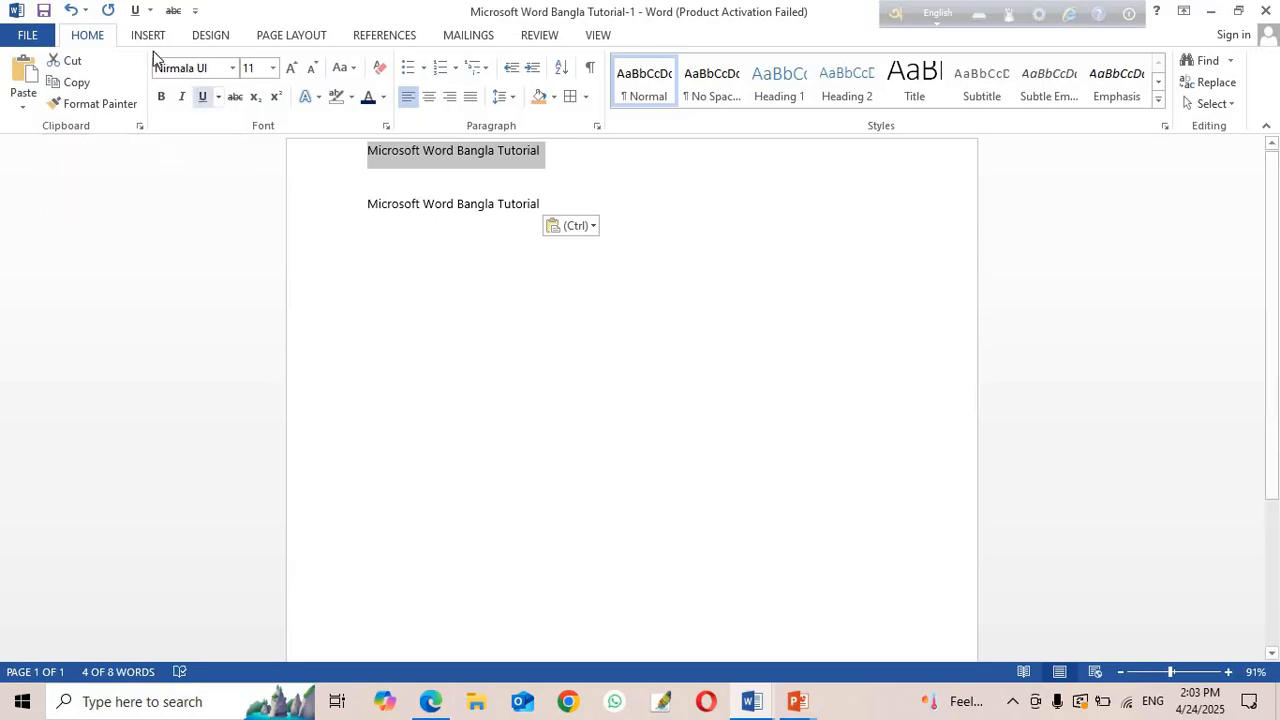
left_click(73, 62)
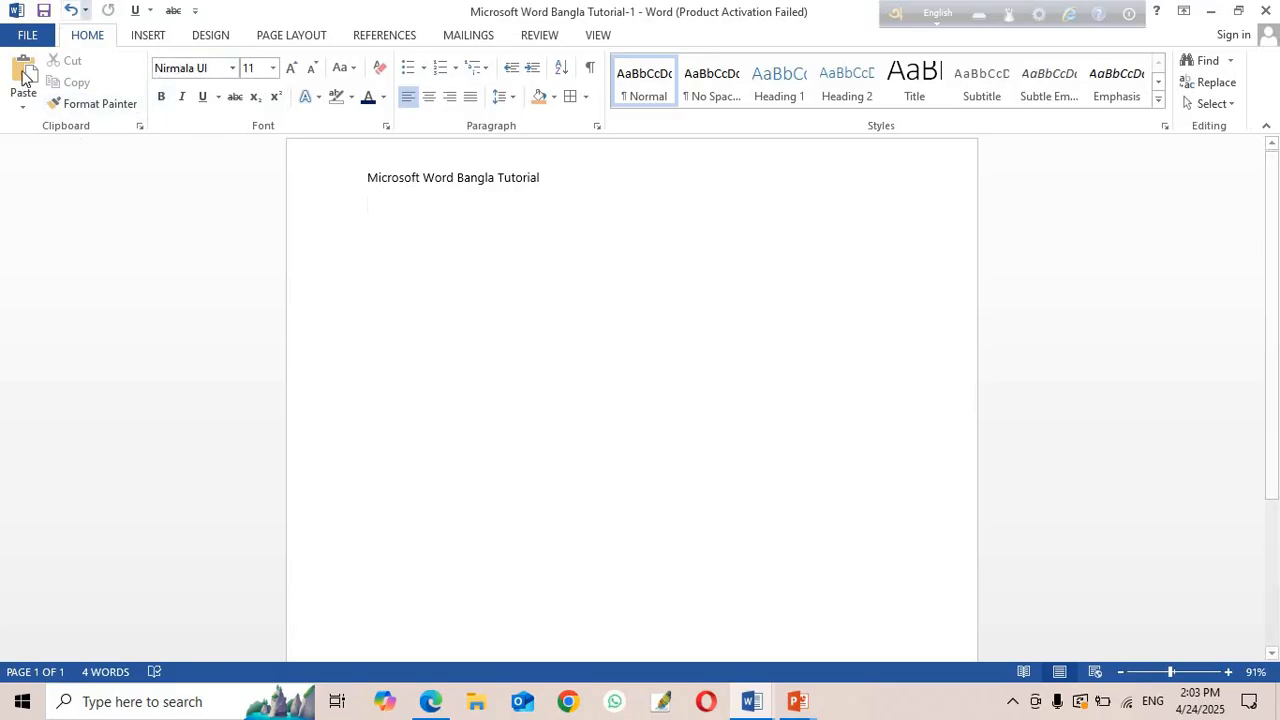
Paste the cut 'Microsoft Word Bangla Tutorial' line back beneath the existing line.
left_click(25, 73)
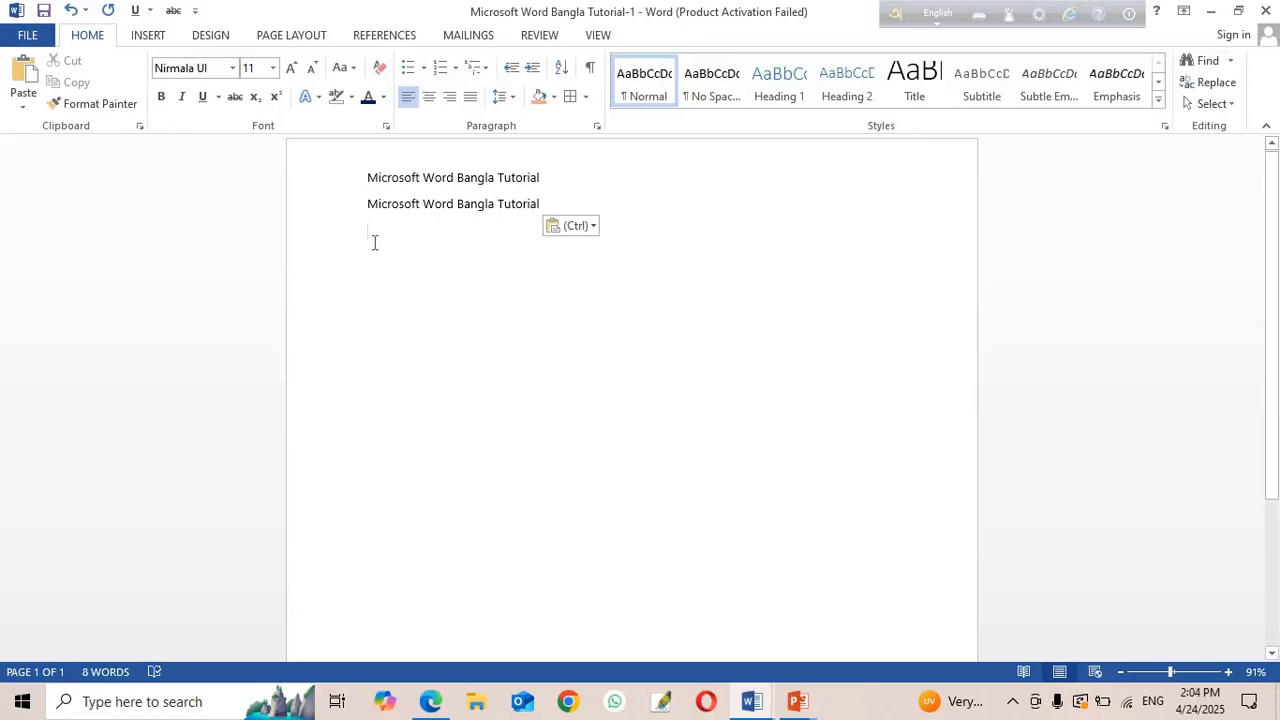
key("ctrl+a")
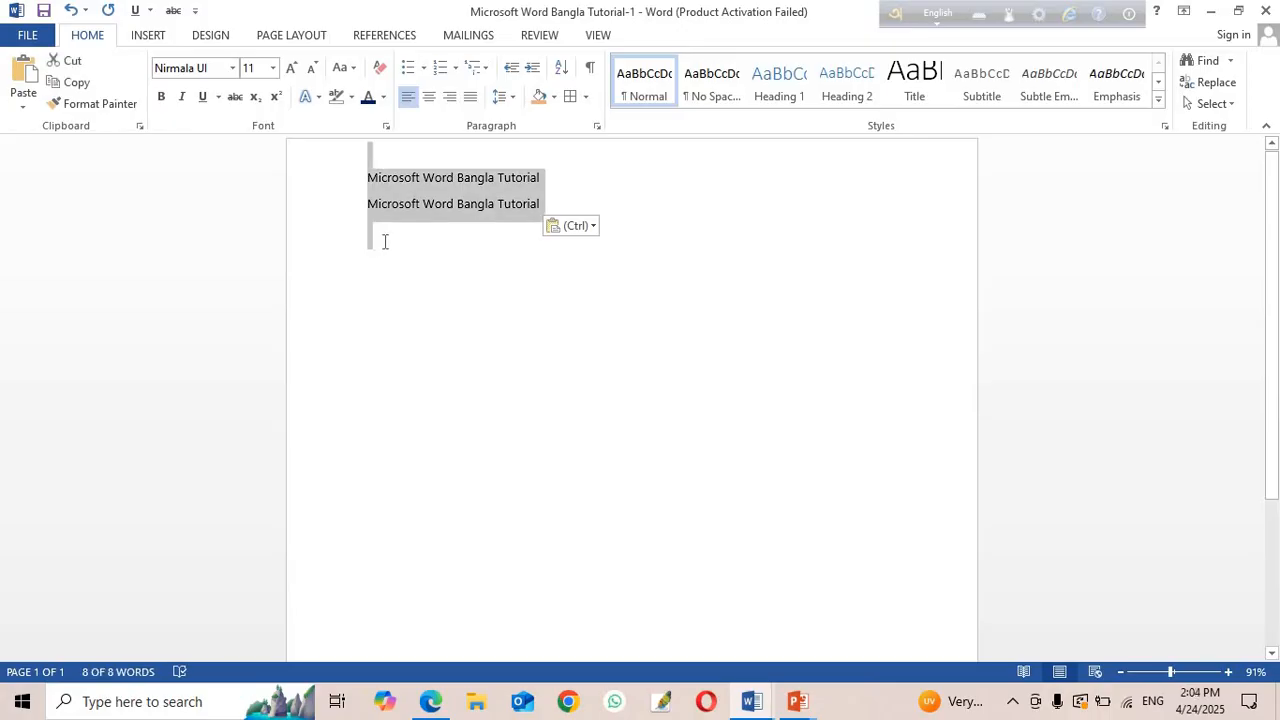
left_click(388, 241)
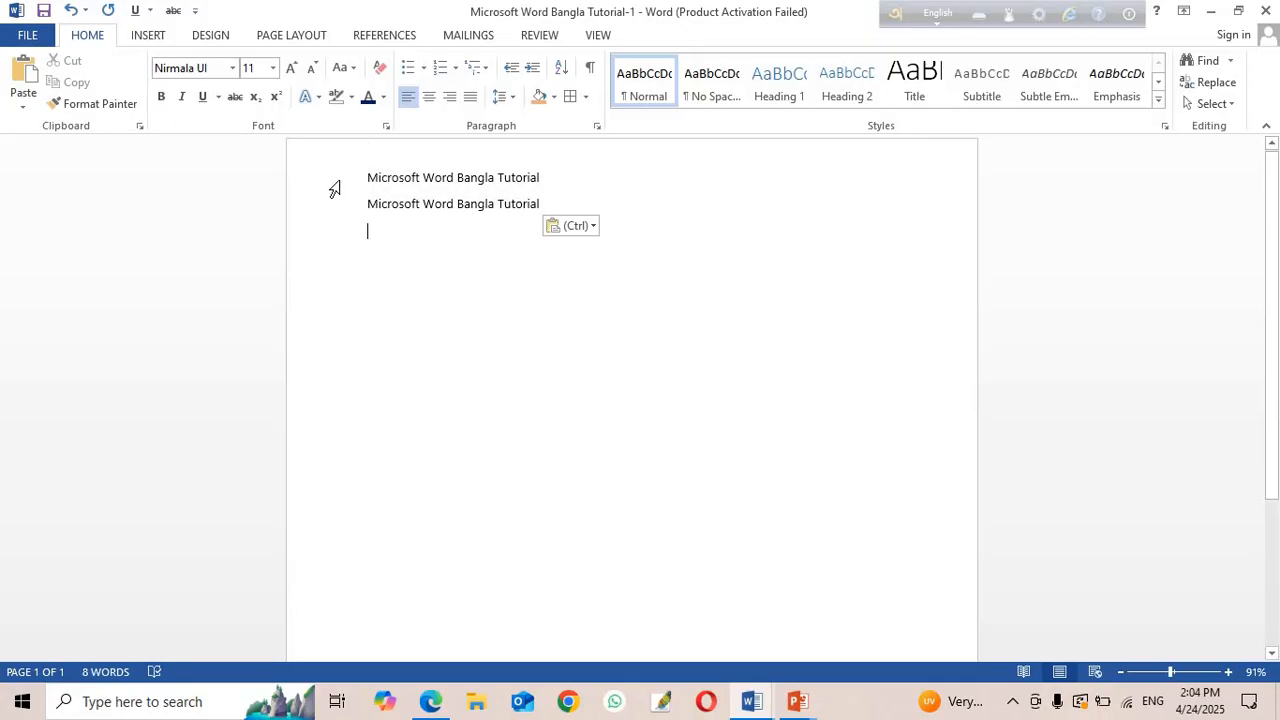
left_click_drag(335, 188, 337, 220)
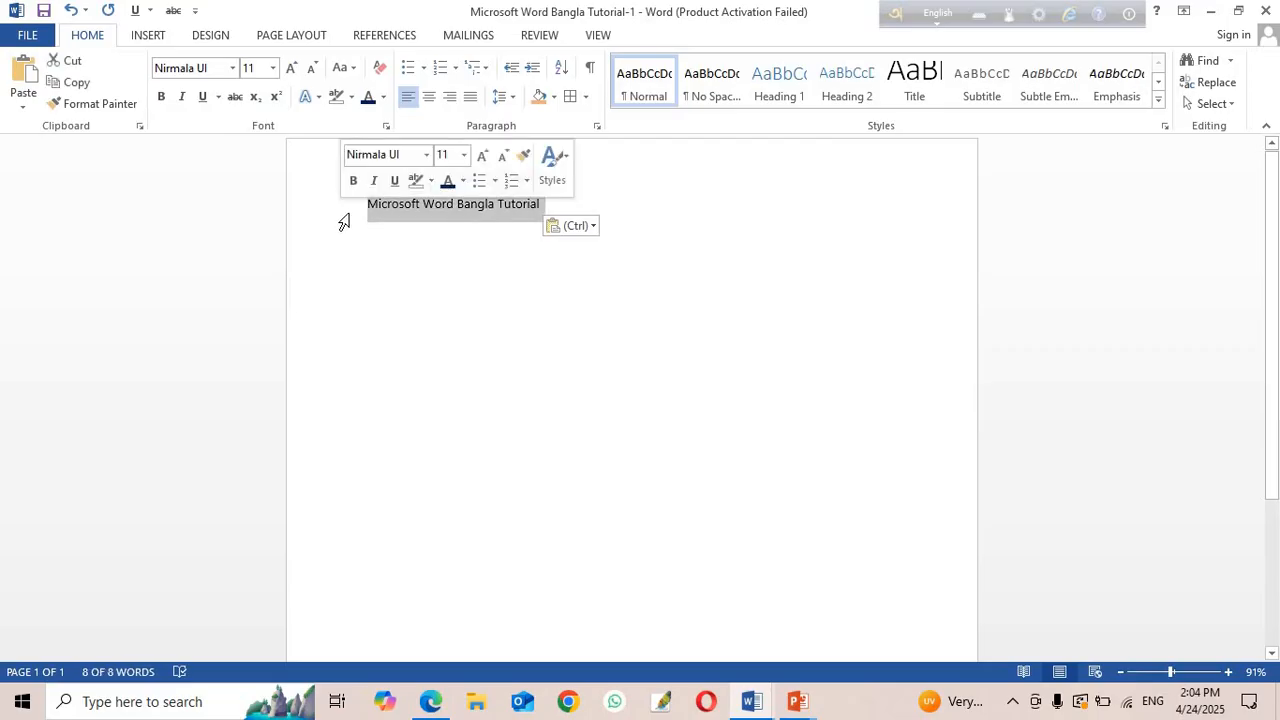
left_click(417, 240)
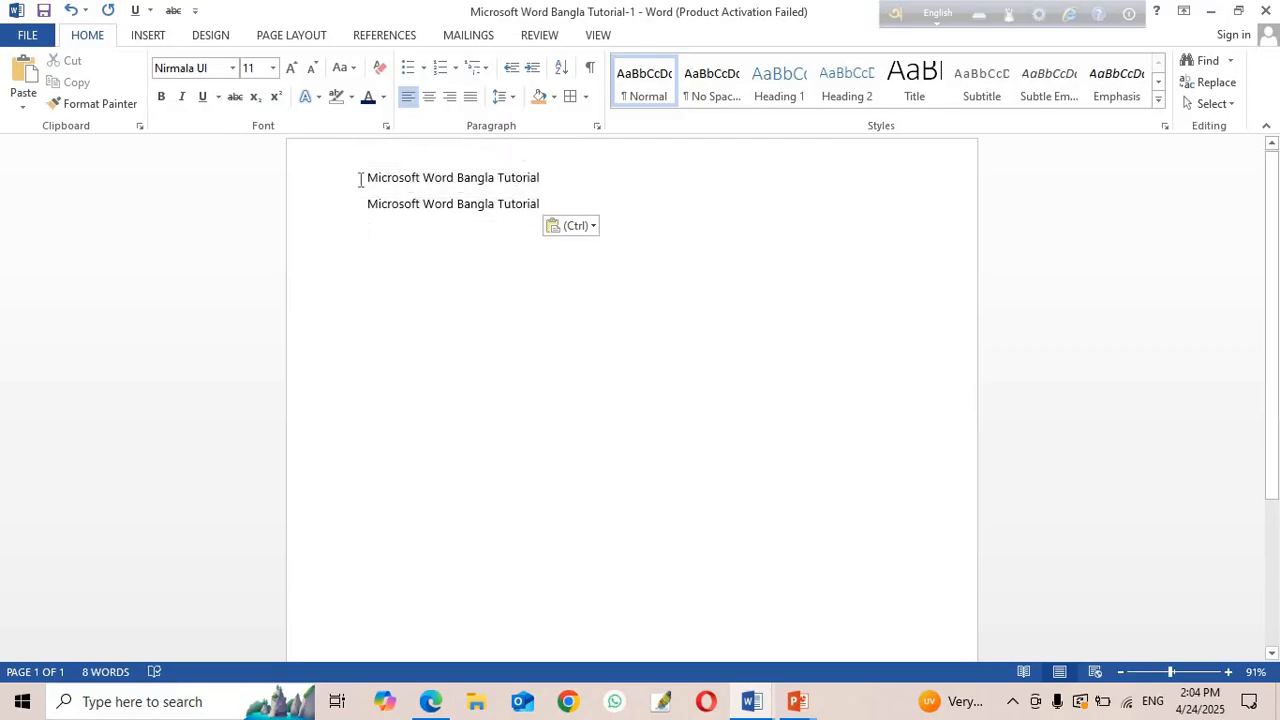
left_click_drag(374, 176, 548, 195)
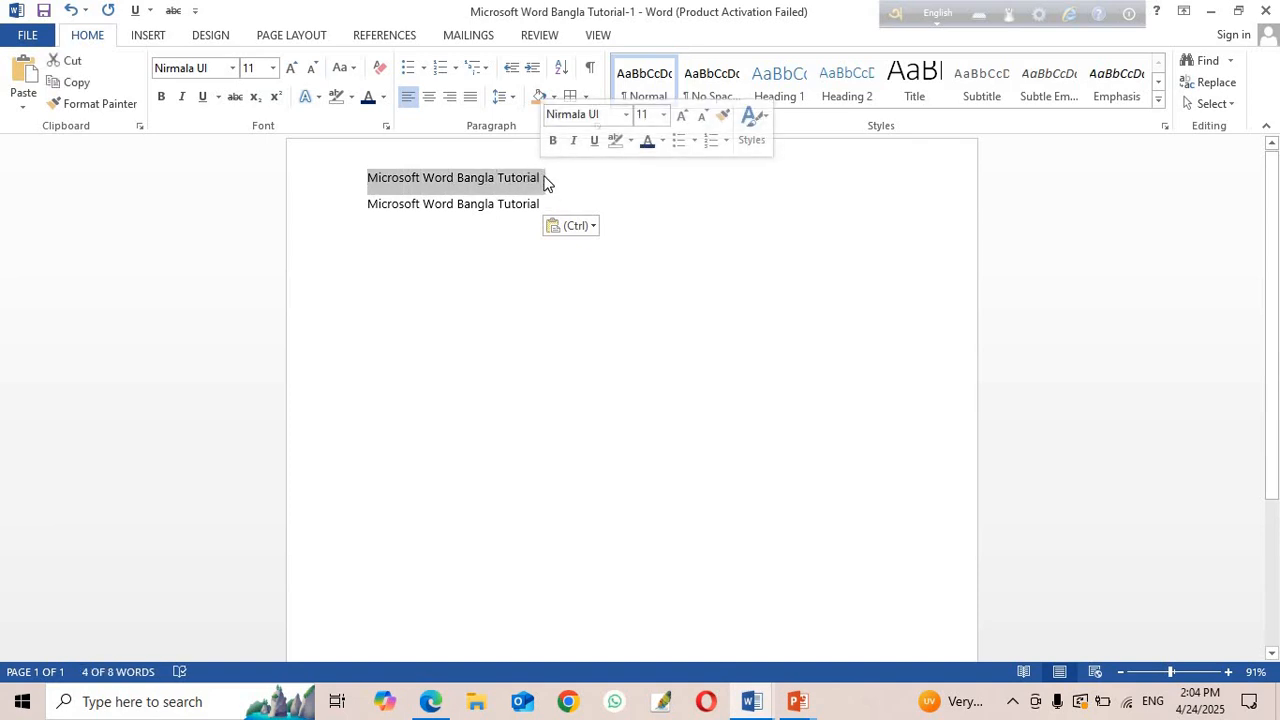
left_click(545, 183)
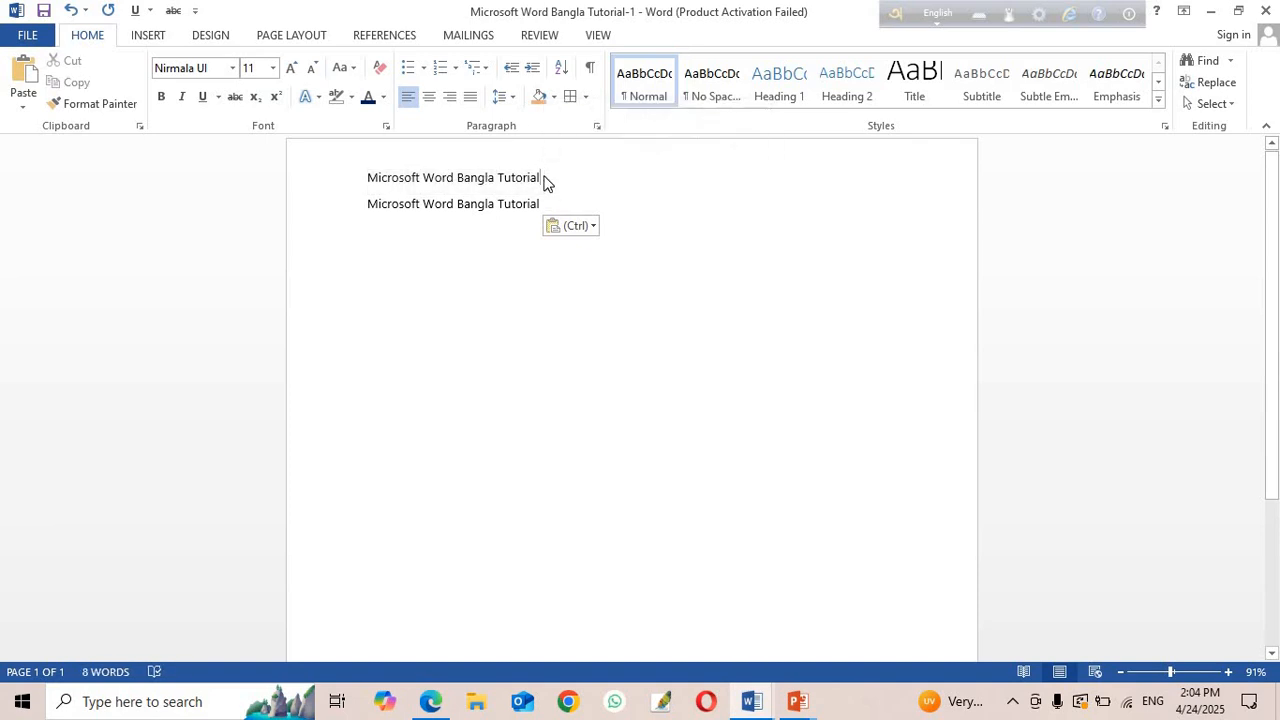
key("shift+Left")
key("shift+Left")
key("shift+Left")
key("shift+Left")
key("shift+Left")
key("shift+Left")
key("shift+Left")
key("shift+Left")
key("shift+Left")
key("shift+Left")
key("shift+Left")
key("shift+Left")
key("shift+Left")
key("shift+Left")
key("shift+Left")
key("shift+Left")
key("shift+Left")
key("shift+Left")
key("shift+Left")
key("shift+Left")
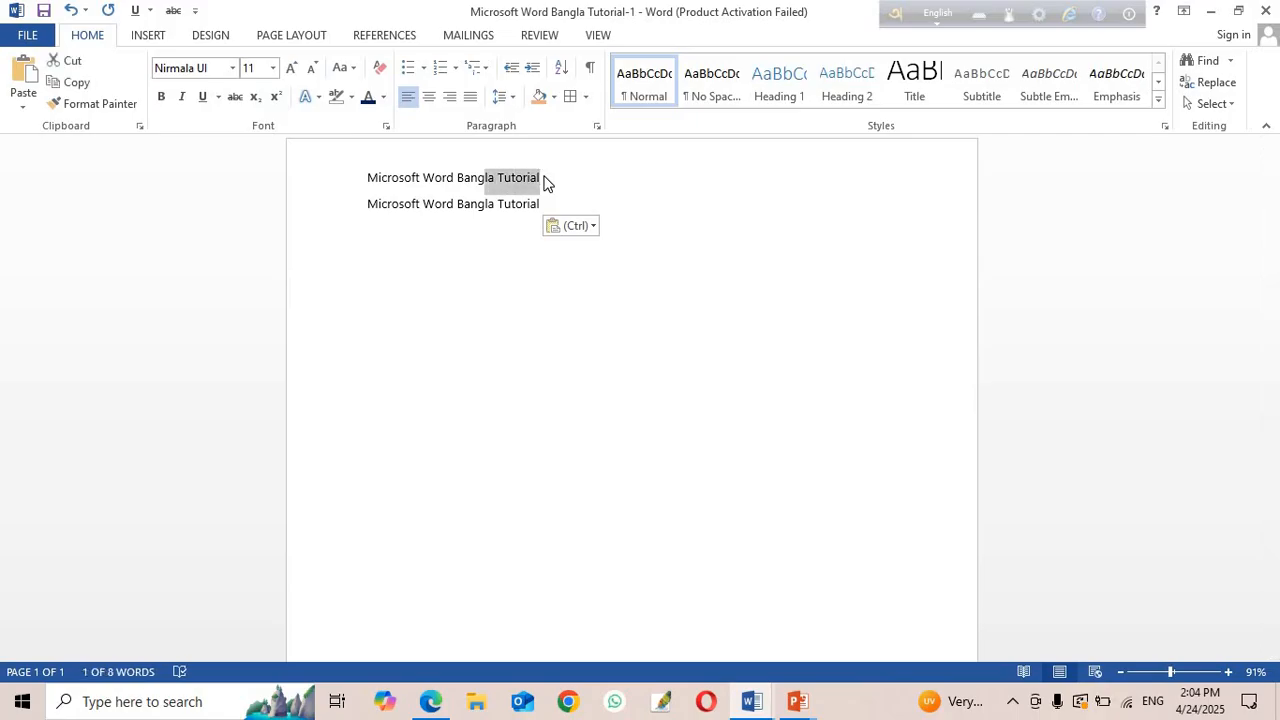
key("shift+Left")
key("shift+Left")
key("shift+Left")
key("shift+Left")
key("shift+Left")
key("shift+Left")
key("shift+Left")
key("shift+Left")
key("shift+Left")
key("shift+Left")
key("shift+Left")
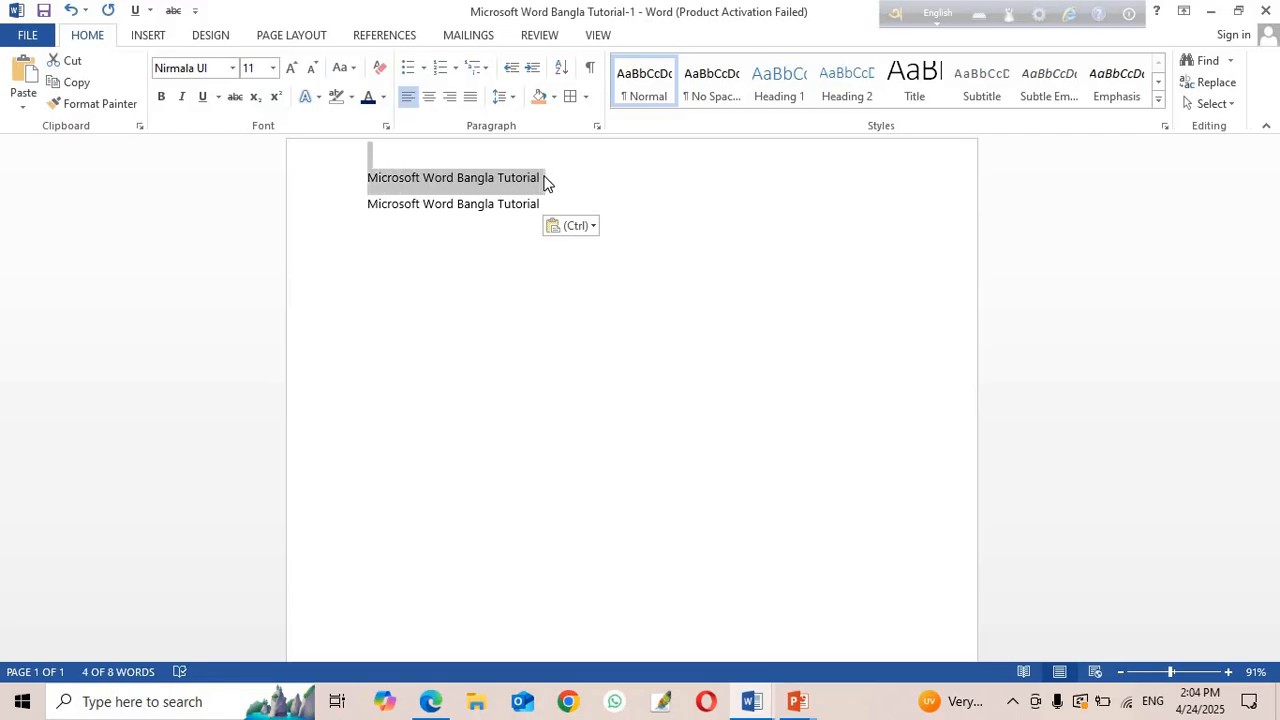
left_click(416, 263)
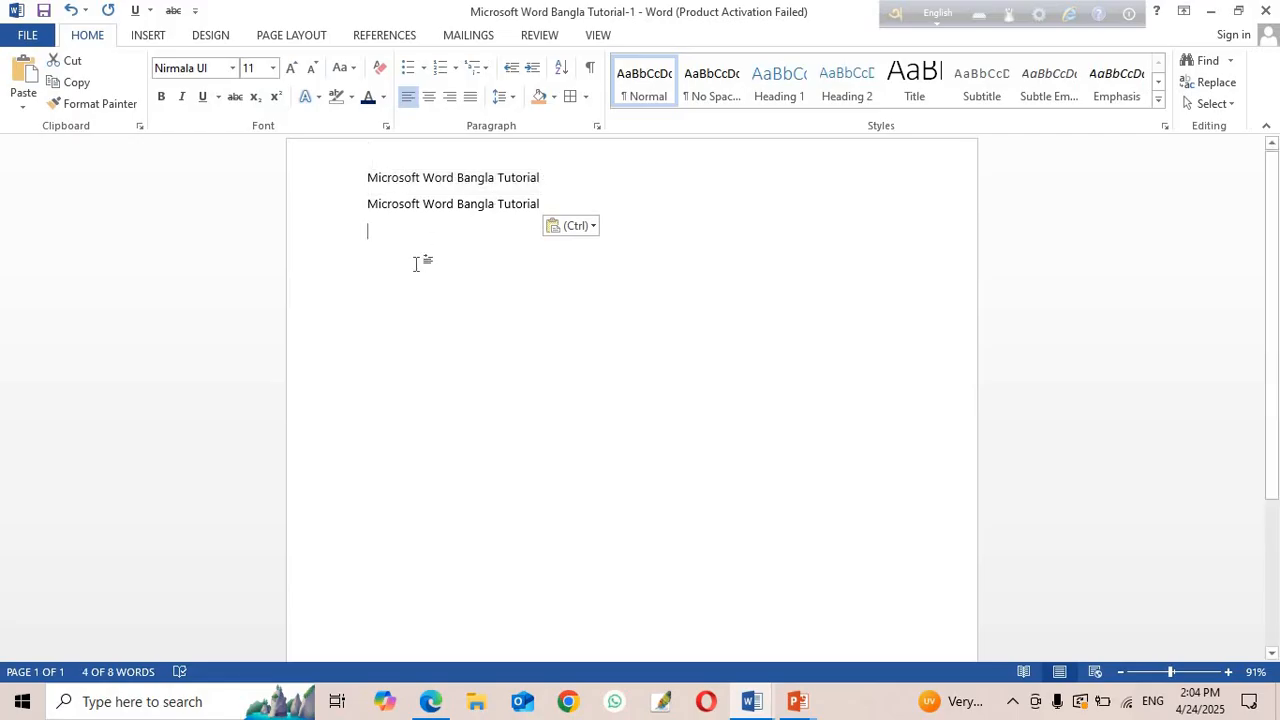
double_click(396, 180)
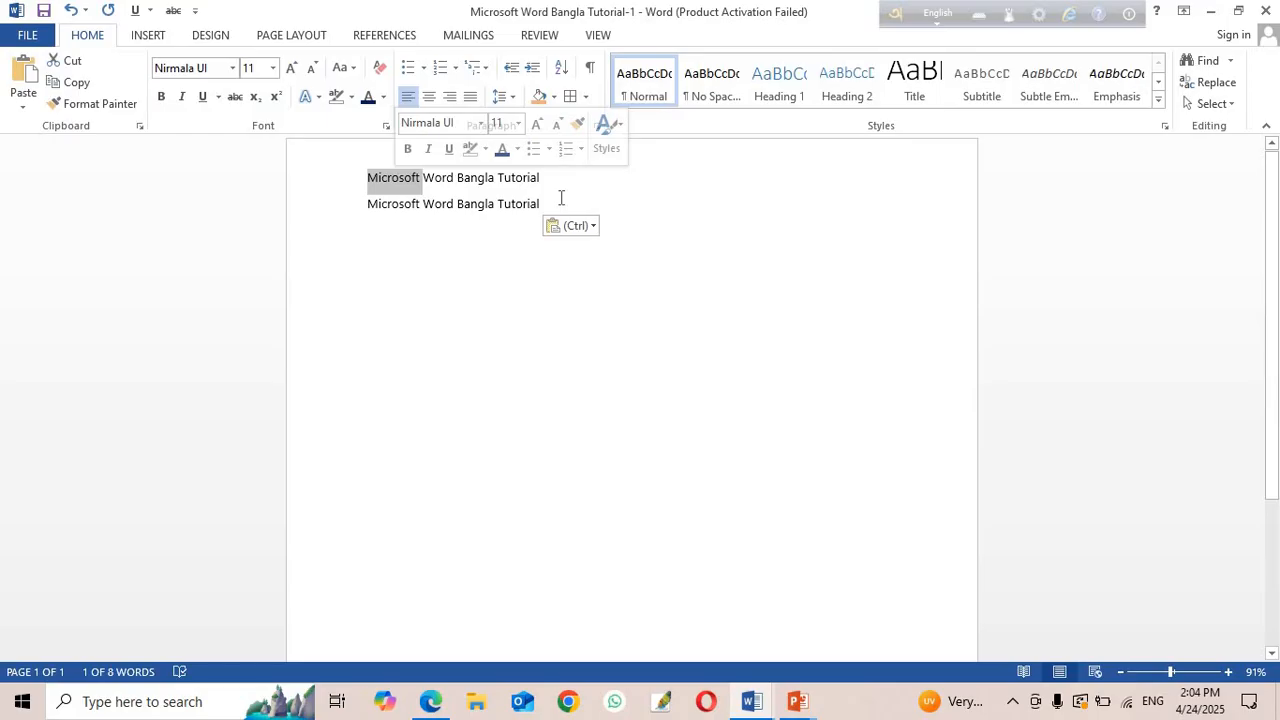
left_click(560, 197)
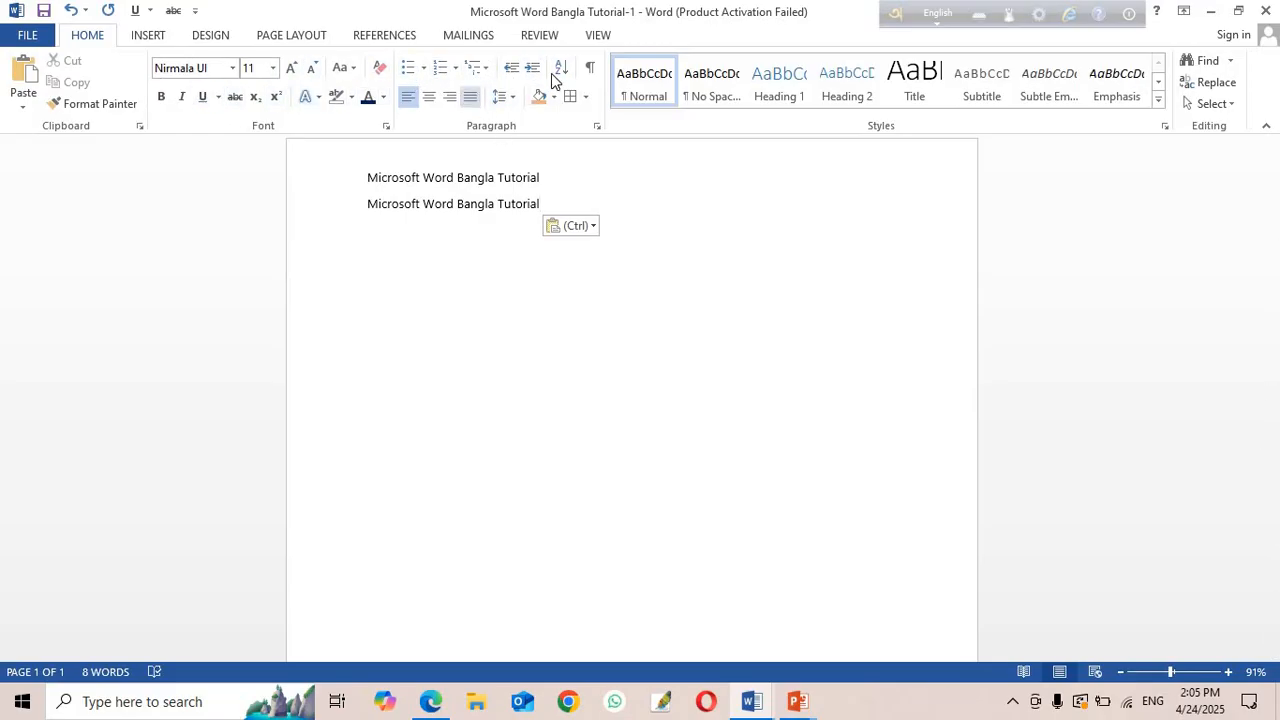
left_click(1158, 102)
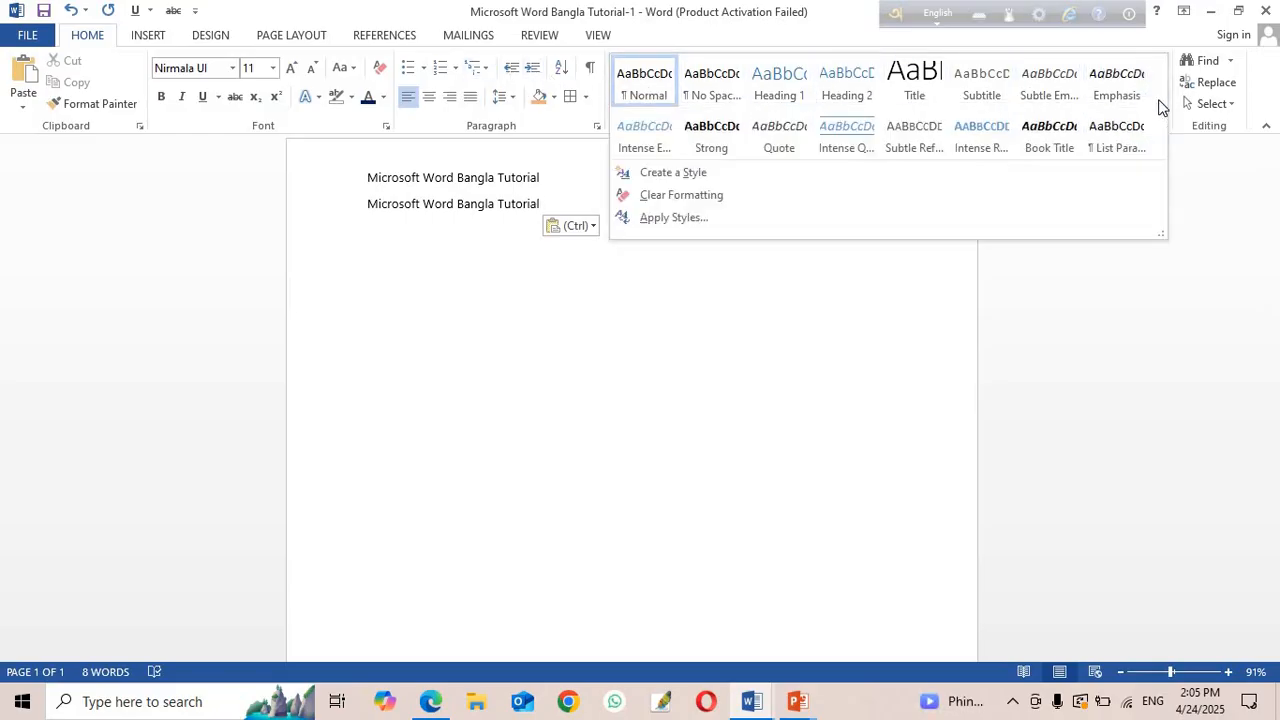
left_click(969, 289)
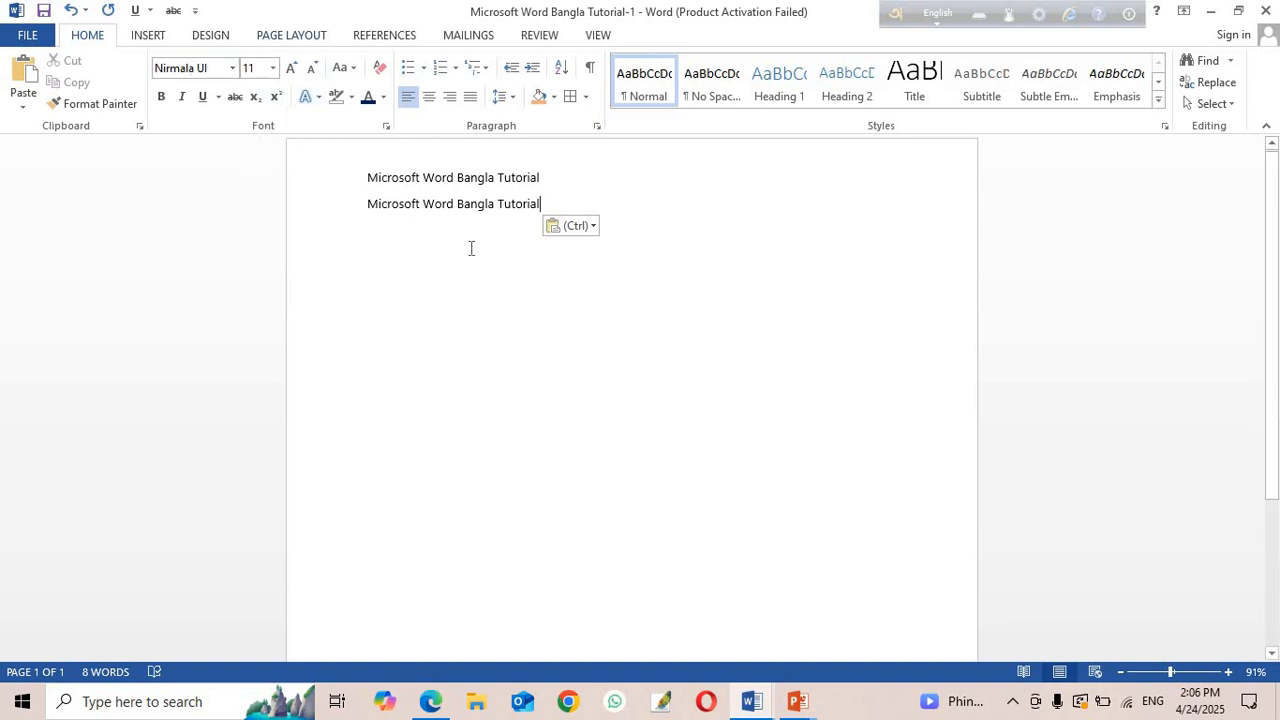
left_click(233, 75)
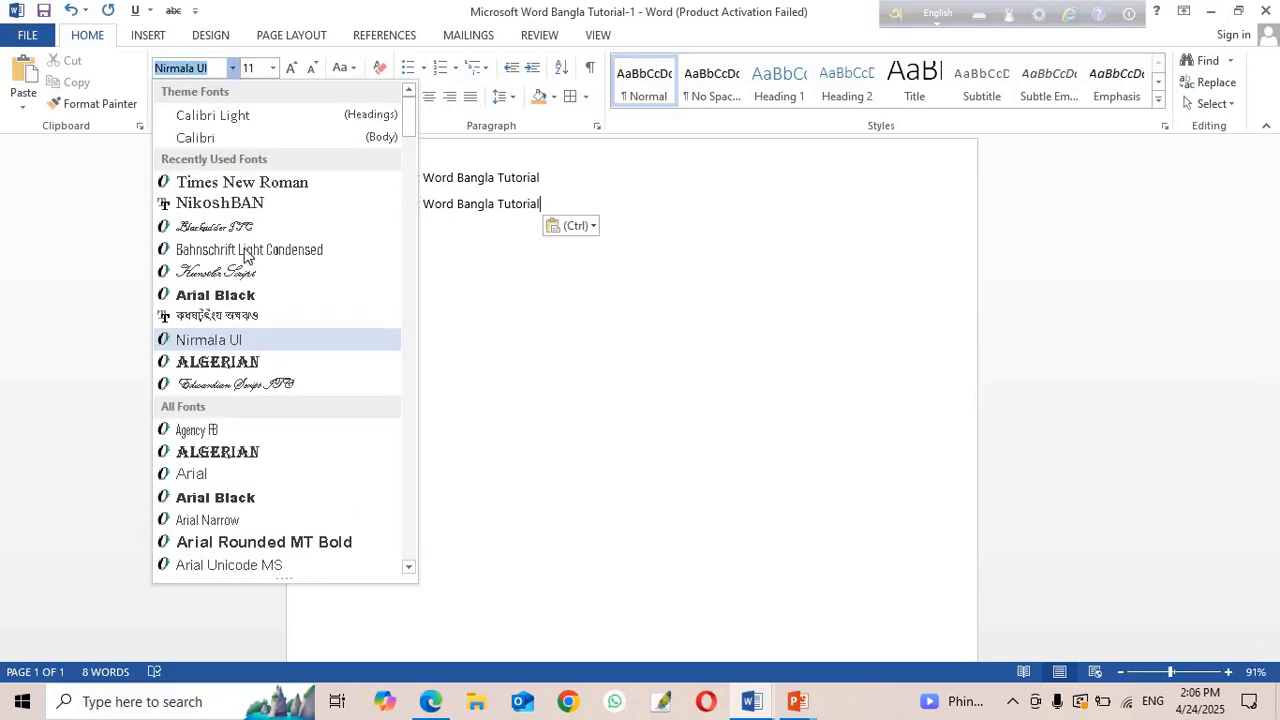
scroll(236, 272, "down", 10)
scroll(236, 272, "down", 20)
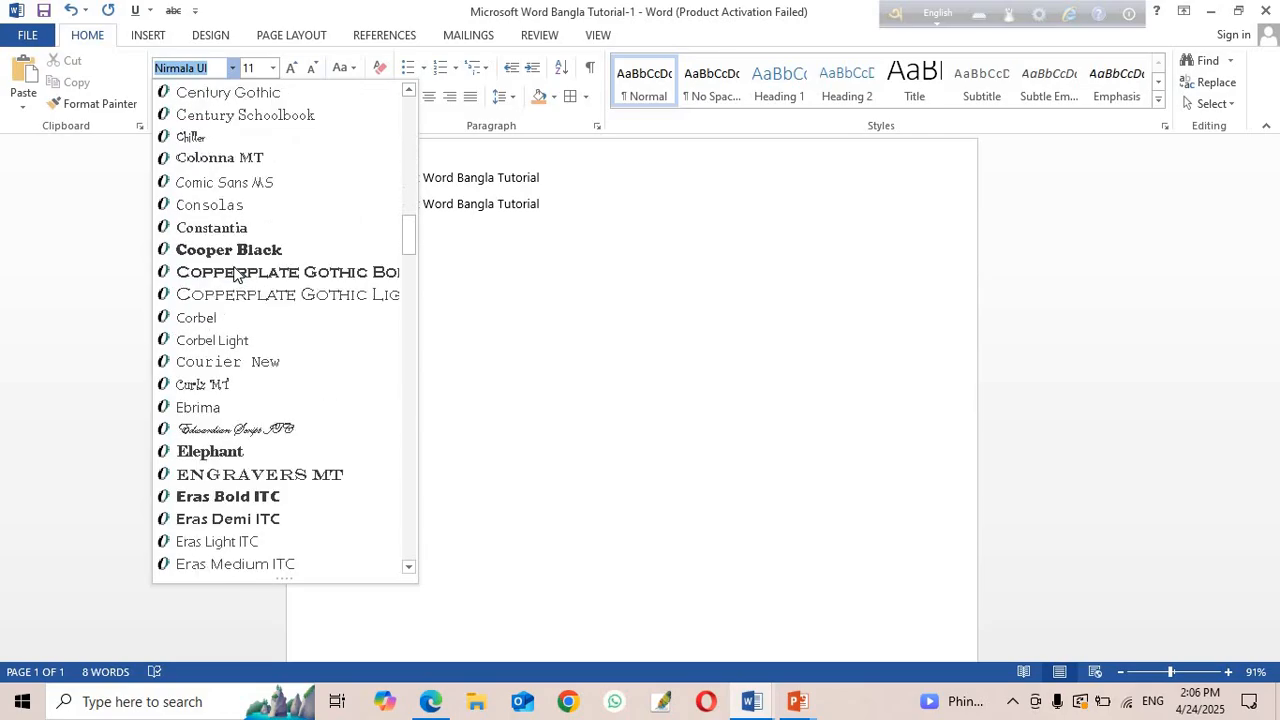
scroll(236, 268, "down", 20)
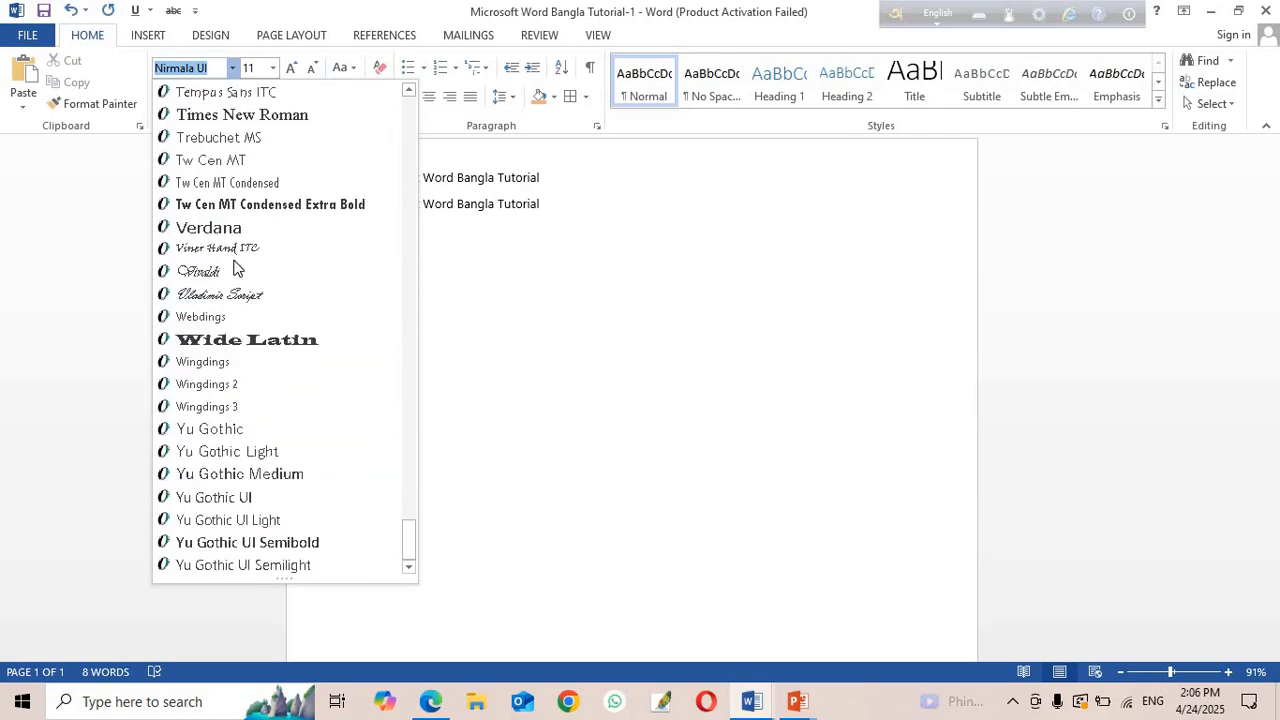
scroll(236, 268, "up", 20)
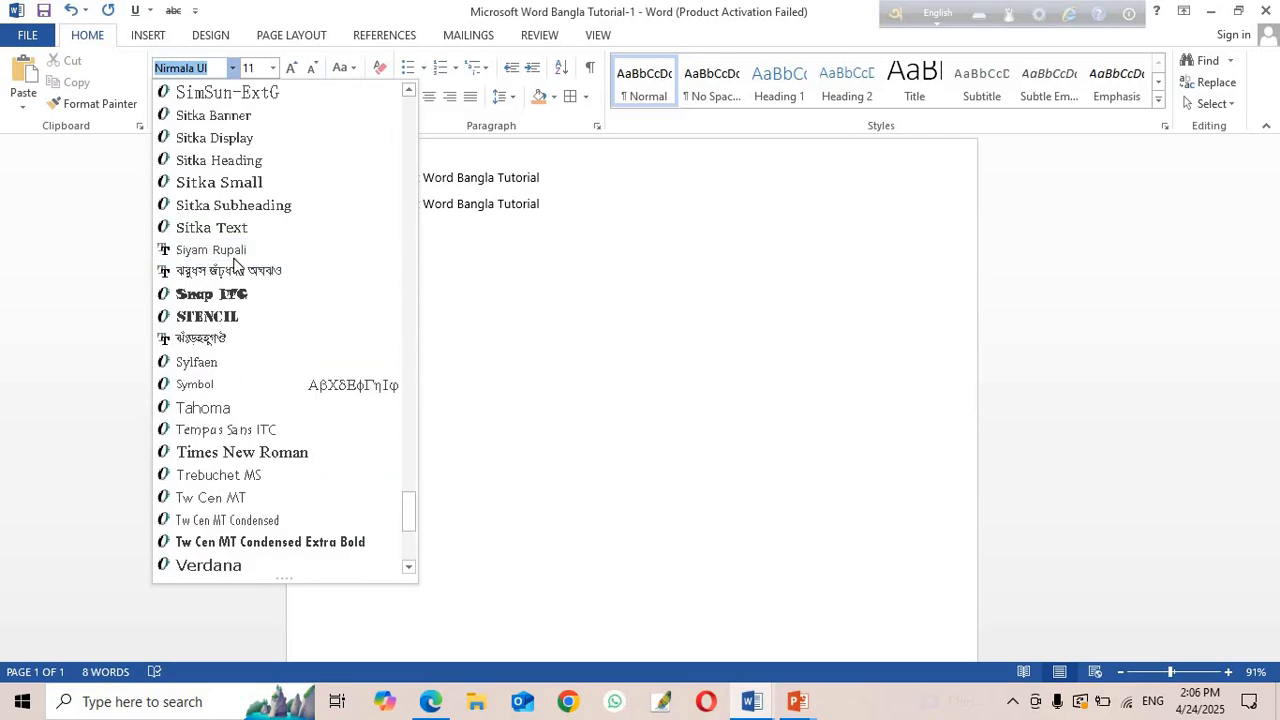
left_click(565, 328)
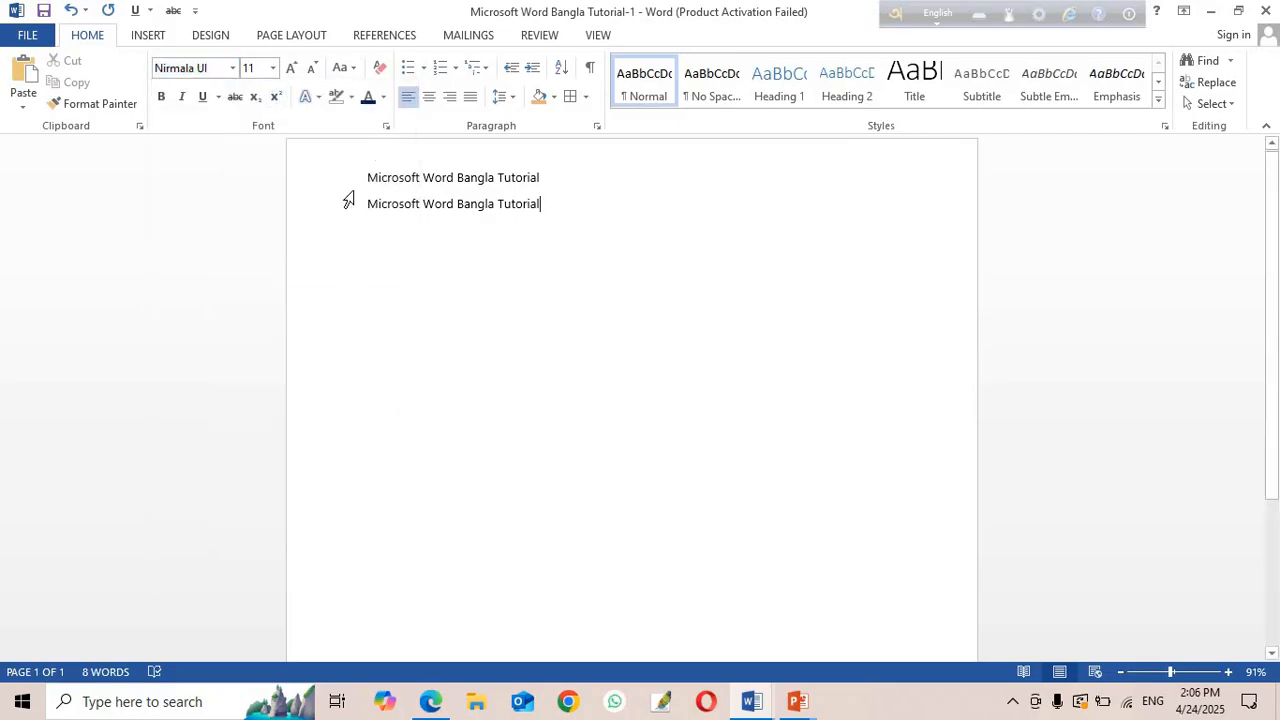
Select both tutorial lines and try Times New Roman, Blackadder ITC, Bahnschrift Light Condensed and Algerian.
left_click_drag(335, 187, 347, 218)
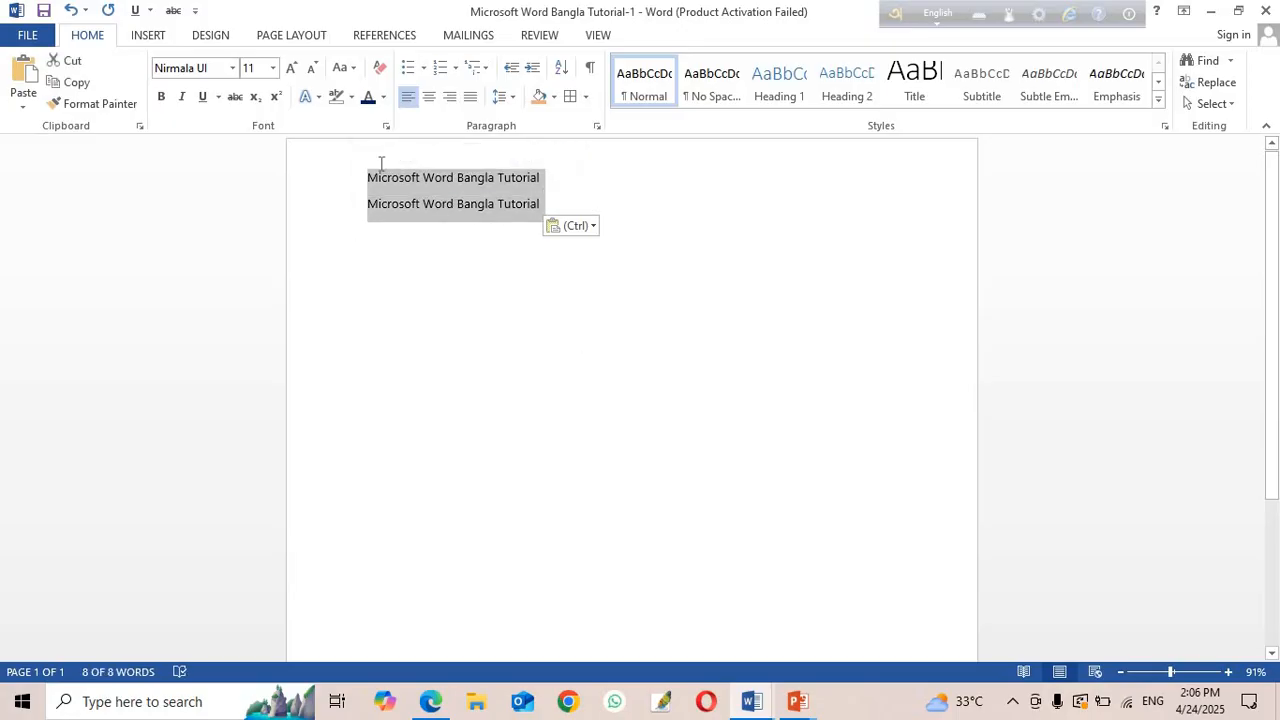
left_click(235, 67)
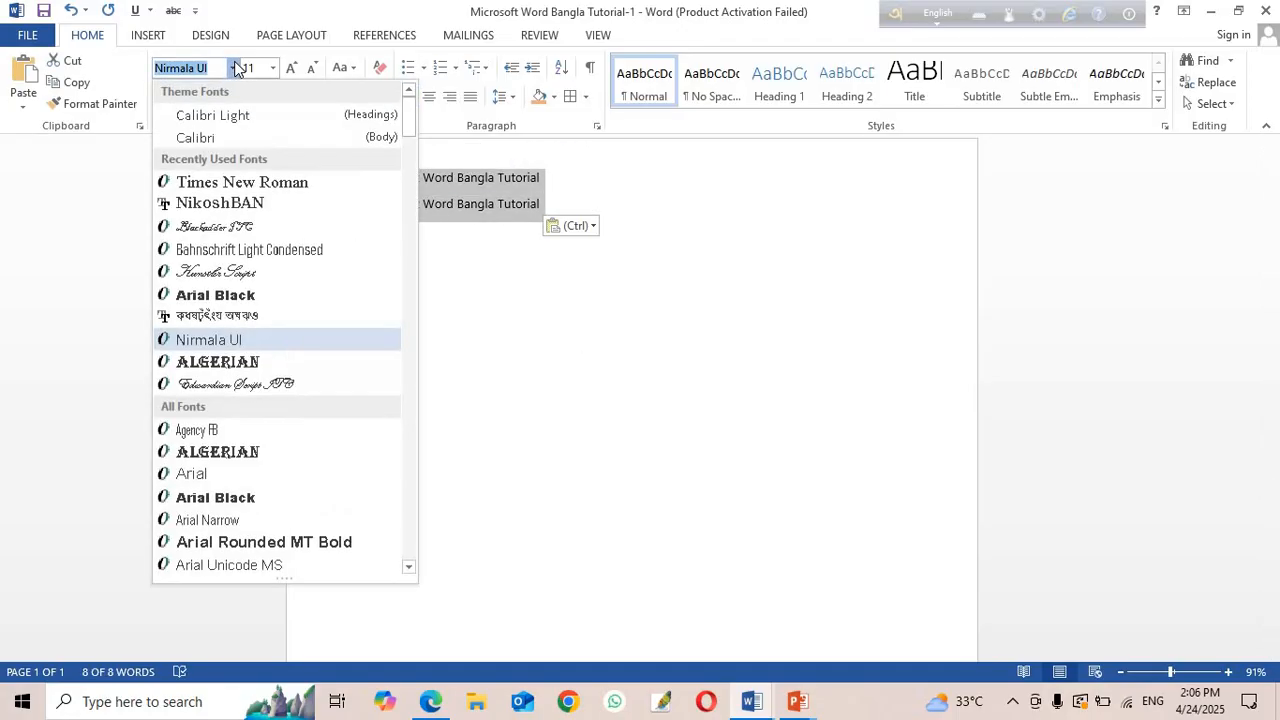
left_click(290, 185)
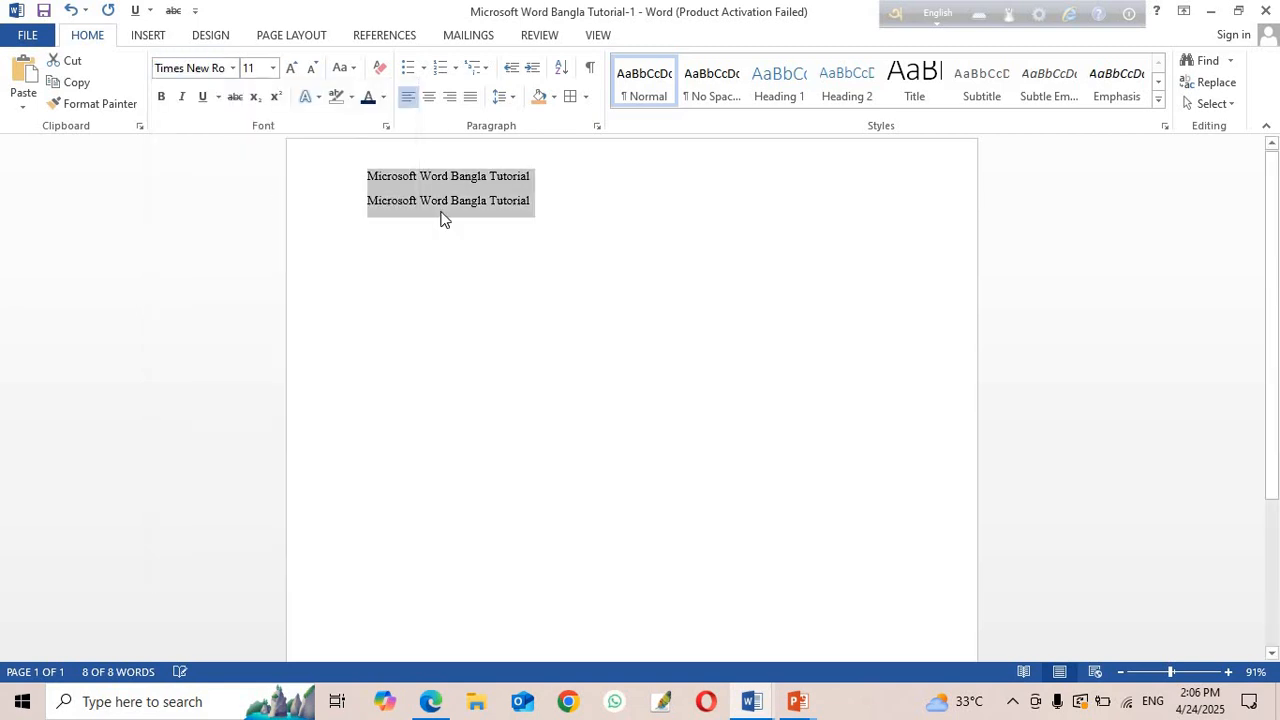
left_click(234, 68)
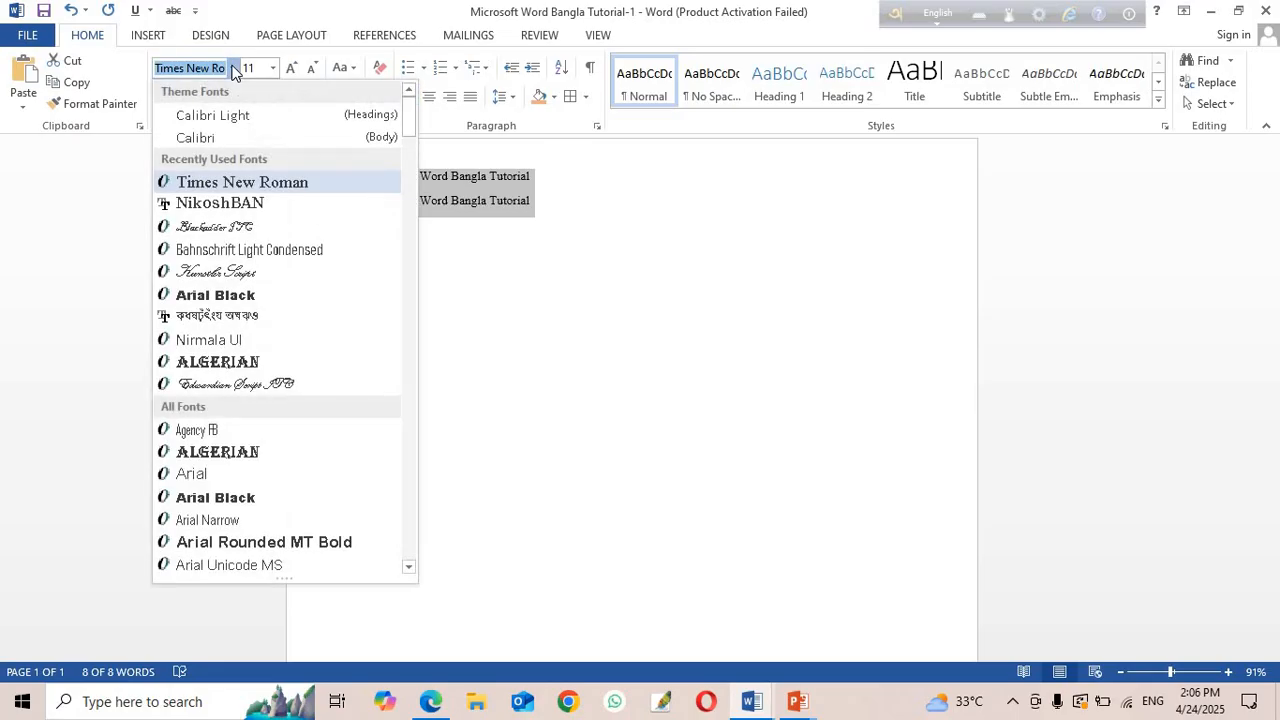
left_click(205, 233)
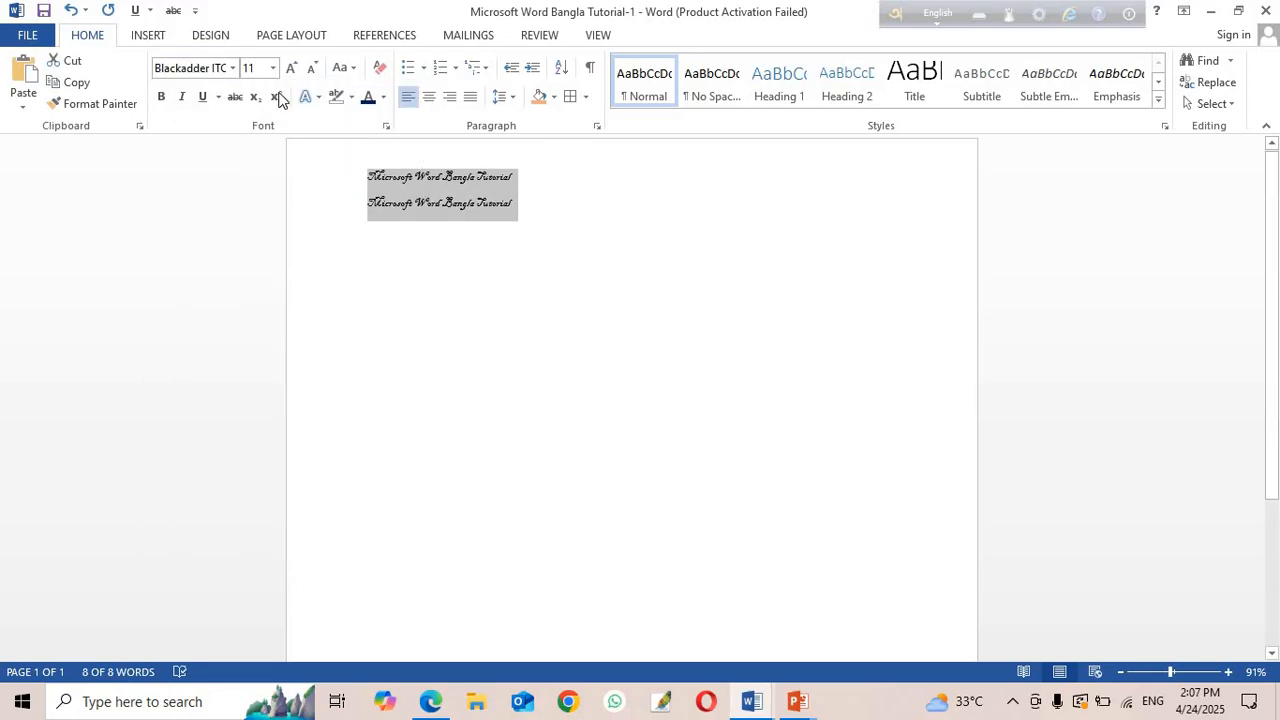
left_click(232, 68)
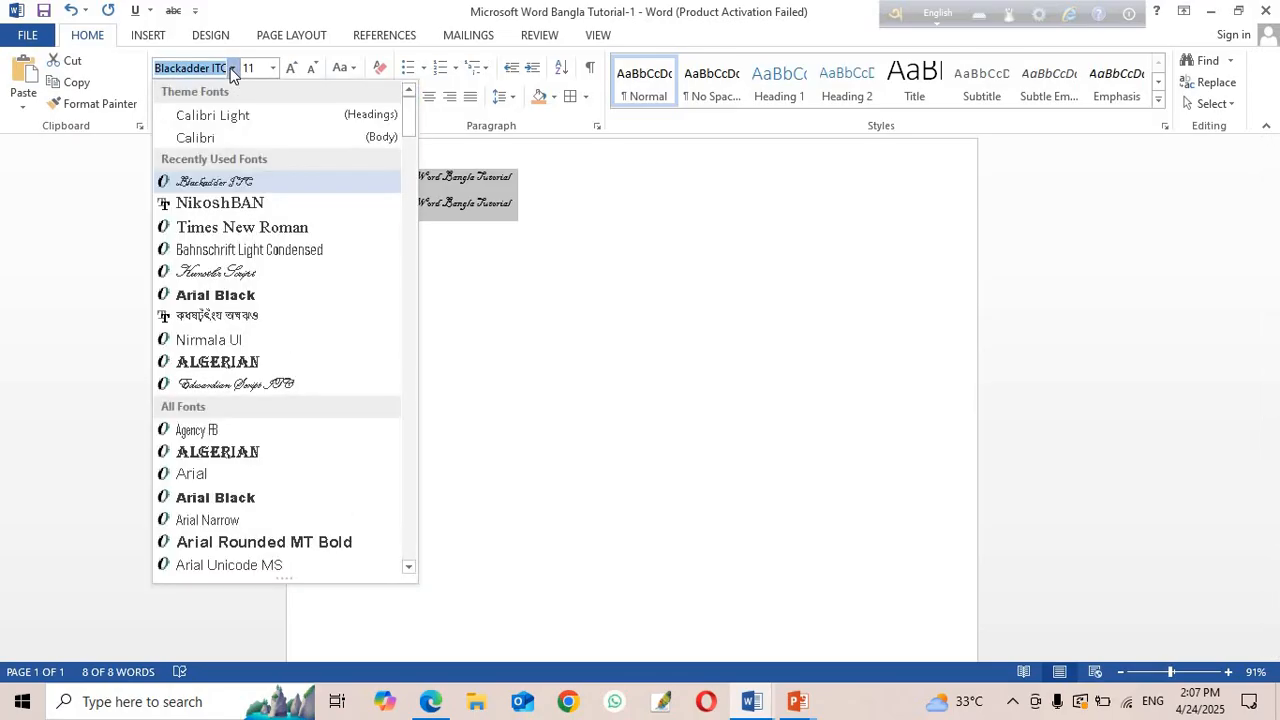
left_click(283, 256)
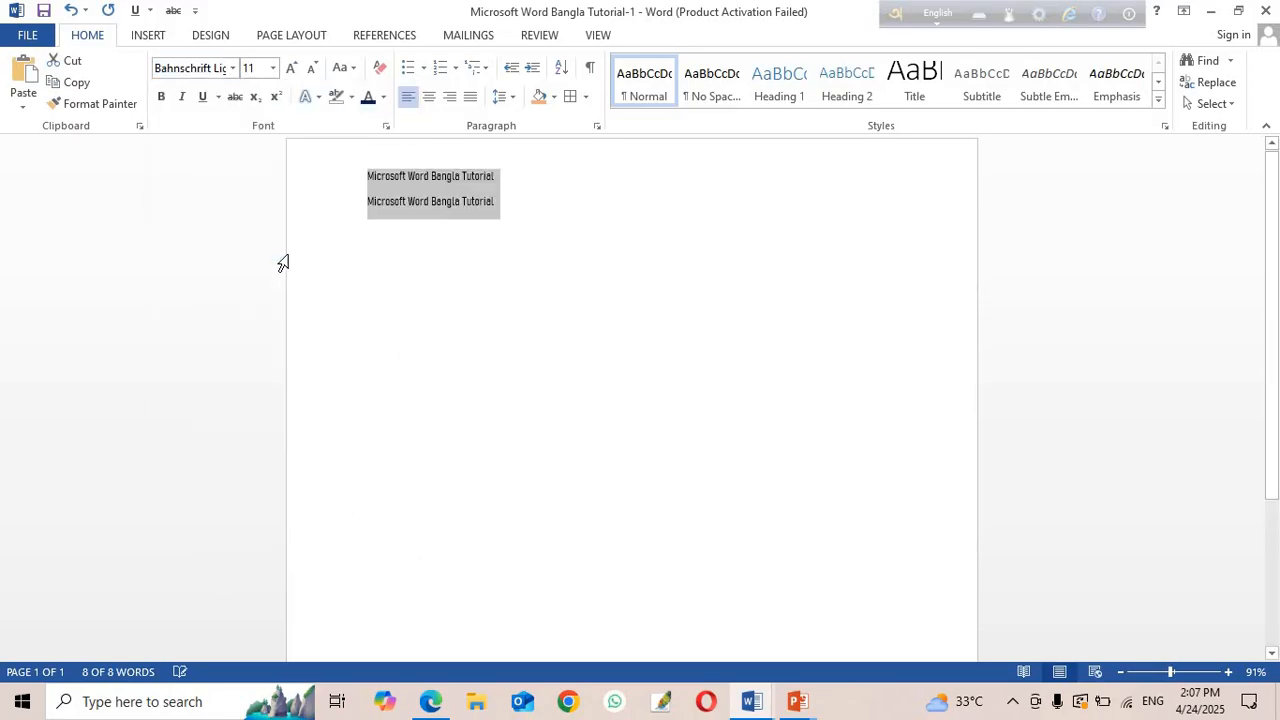
left_click(231, 67)
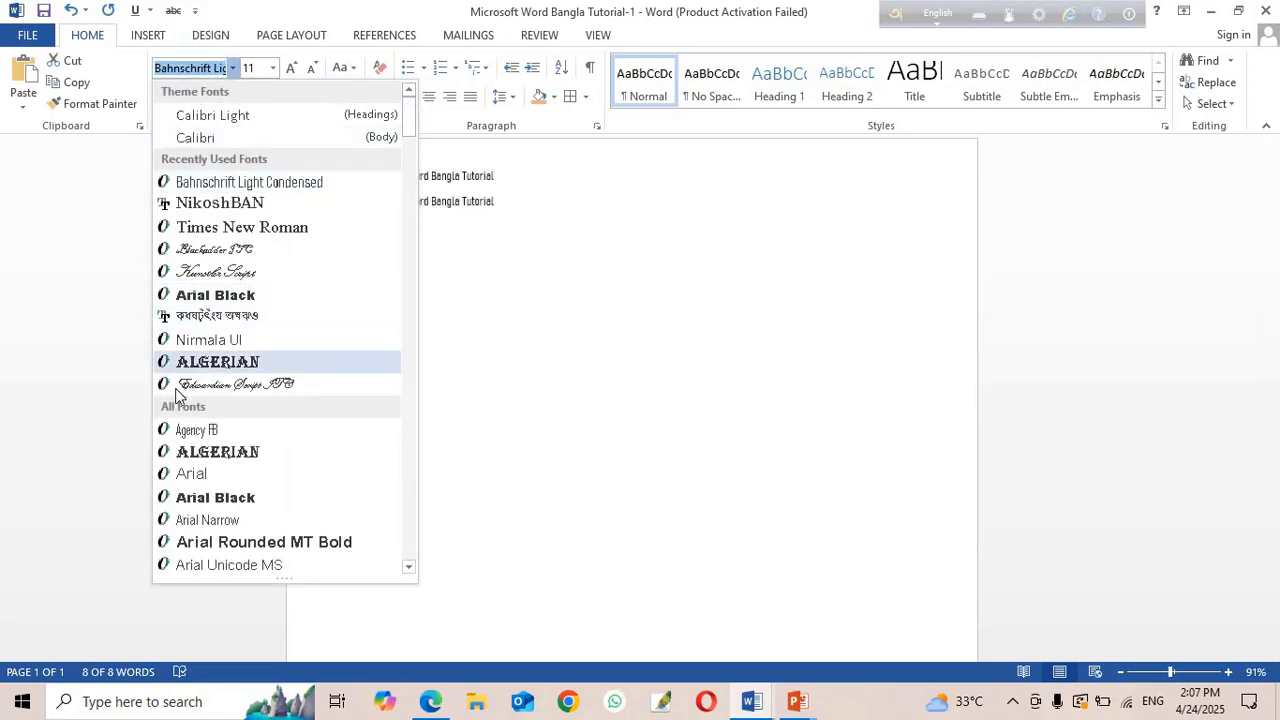
left_click(250, 366)
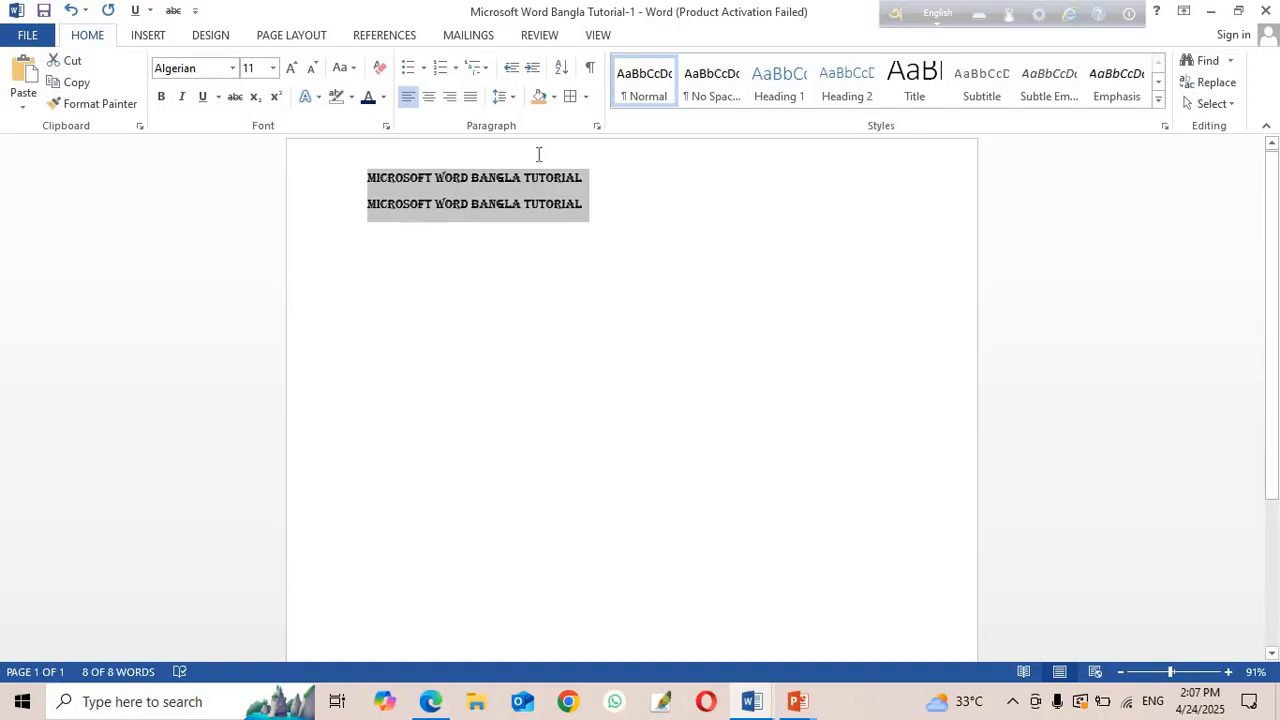
Browse the full font list, reapply Algerian, then return both lines to Times New Roman.
left_click(232, 68)
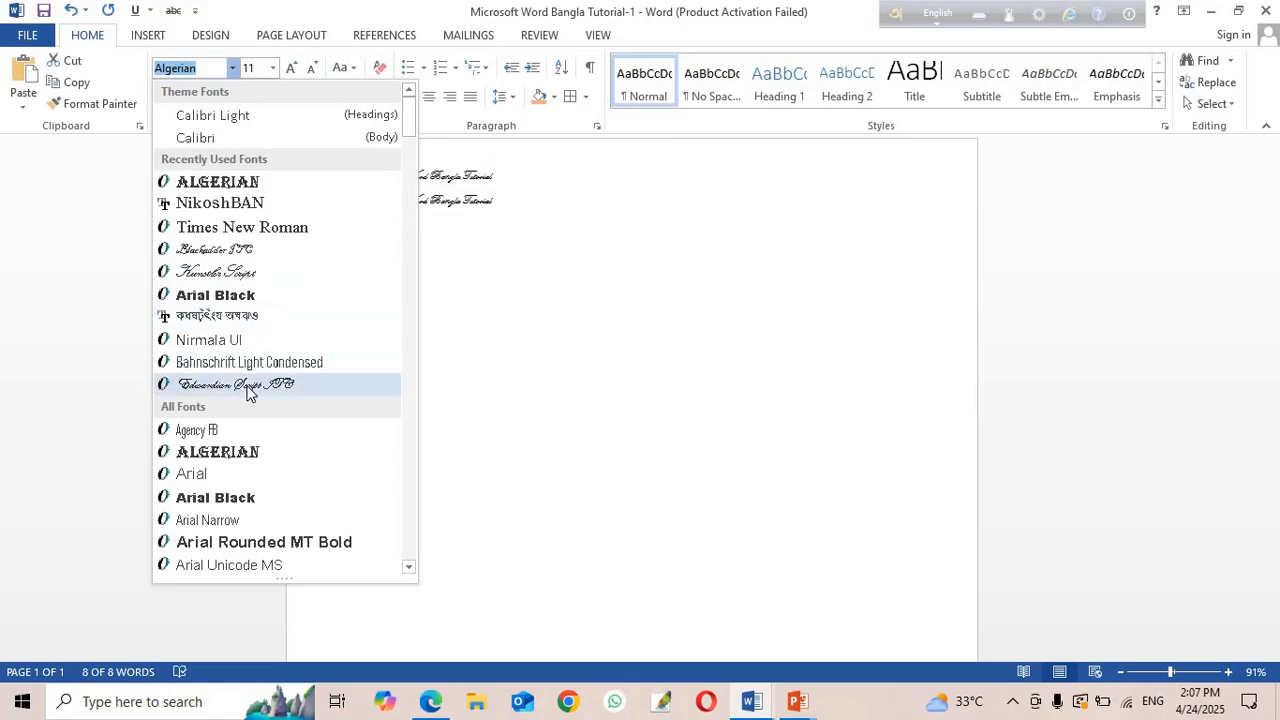
scroll(248, 392, "down", 5)
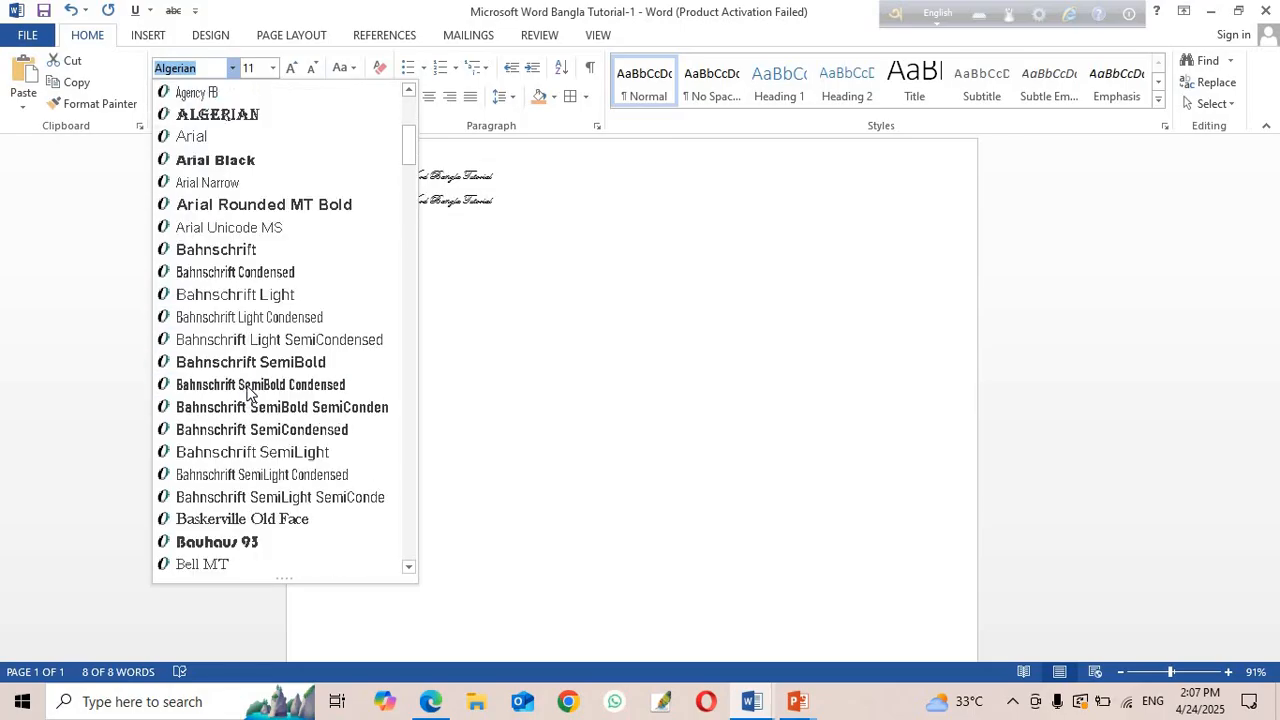
scroll(248, 392, "down", 3)
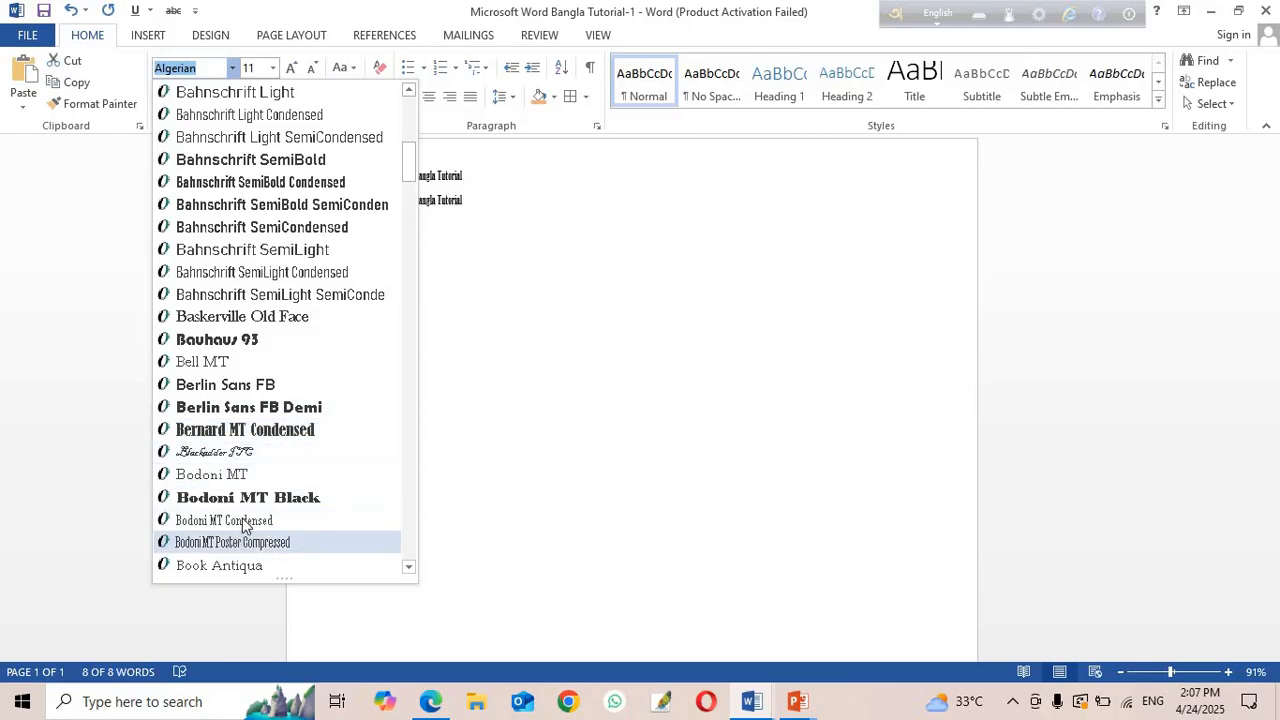
scroll(278, 241, "up", 4)
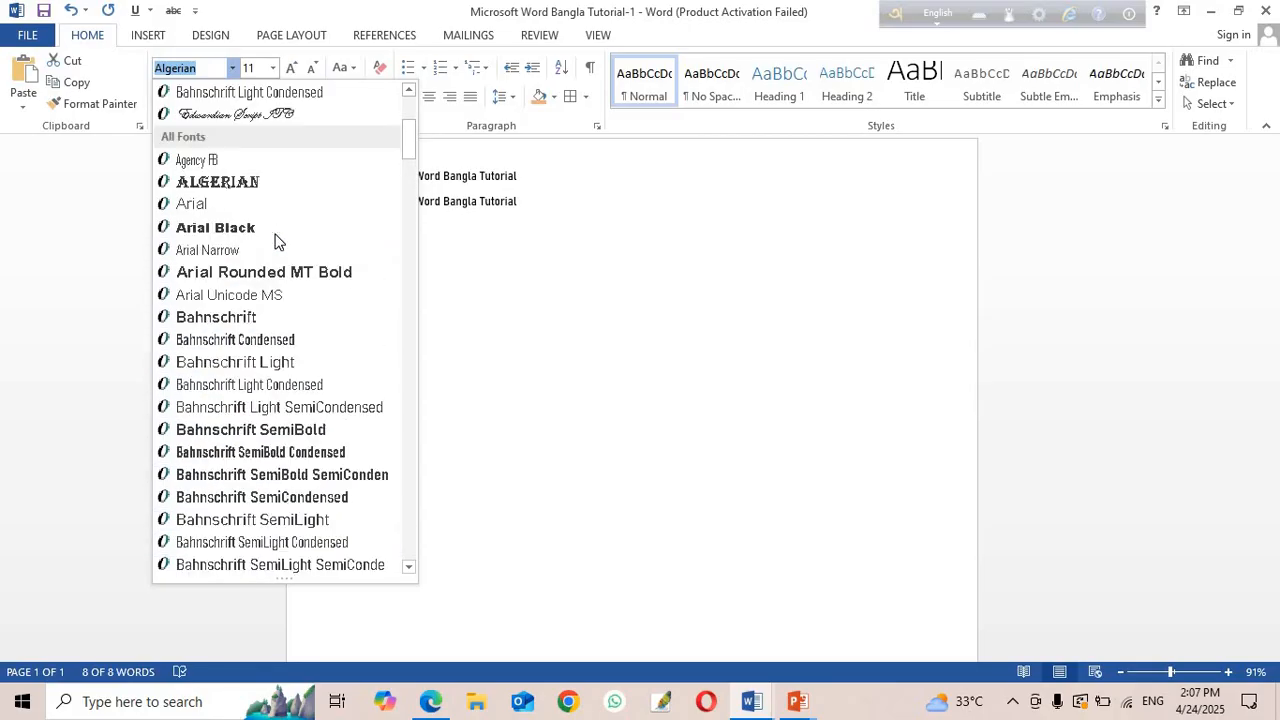
left_click(238, 184)
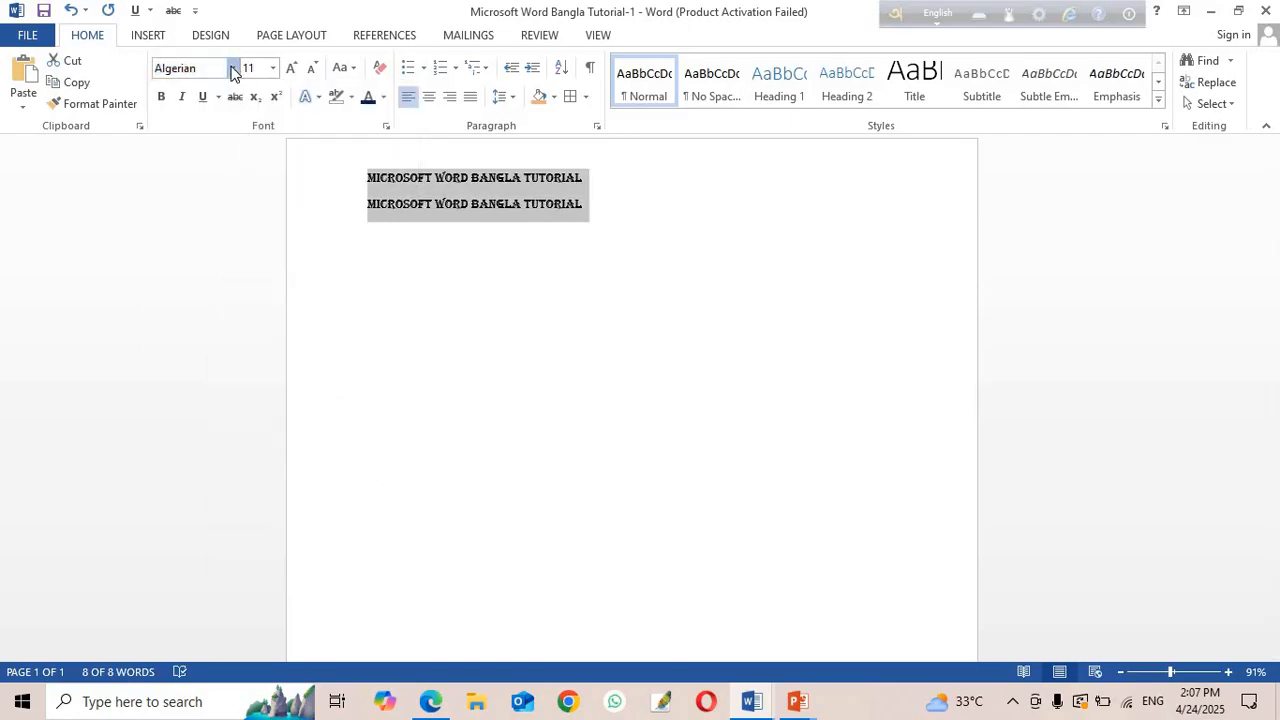
left_click(232, 68)
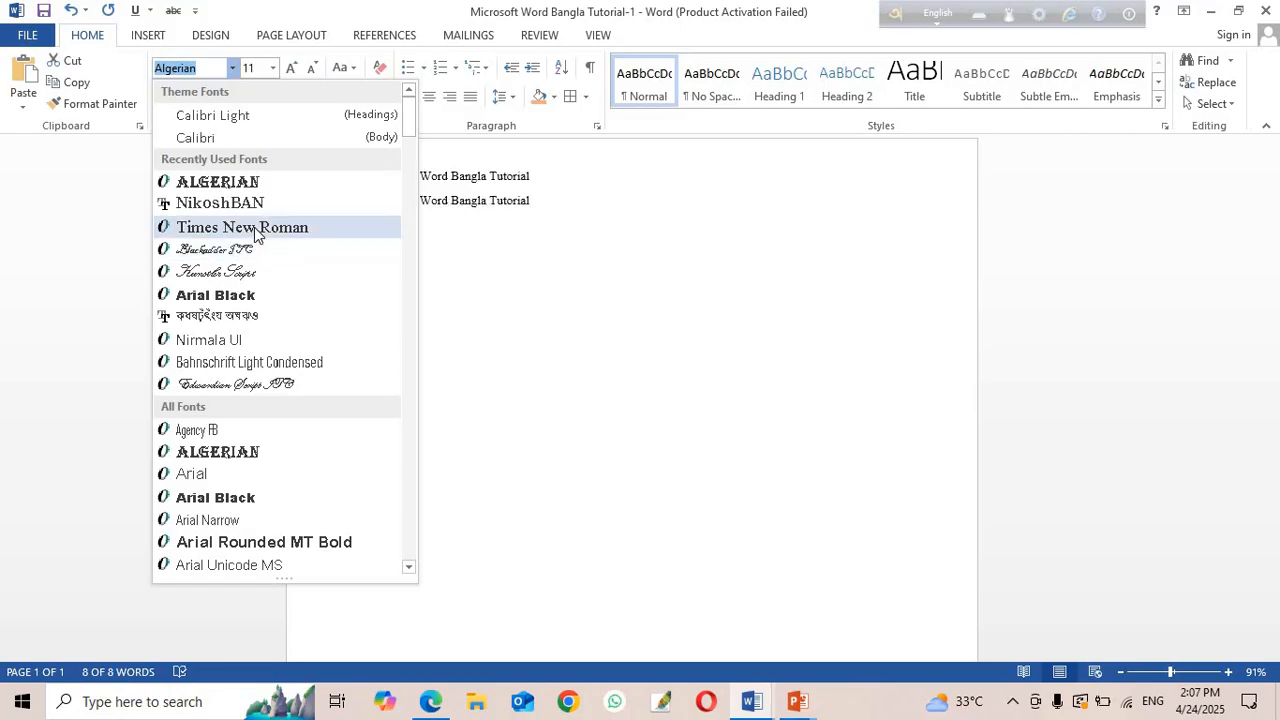
left_click(243, 228)
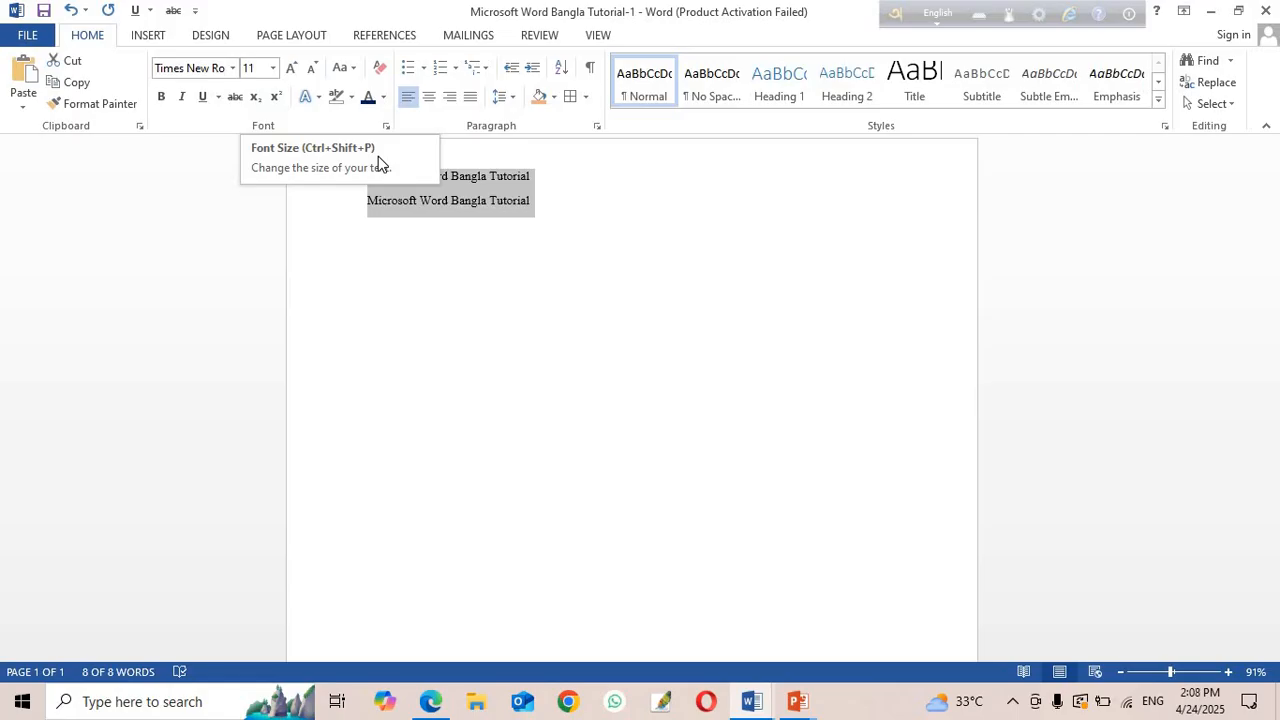
Set both tutorial lines to 28 point from the Font Size list.
left_click(273, 68)
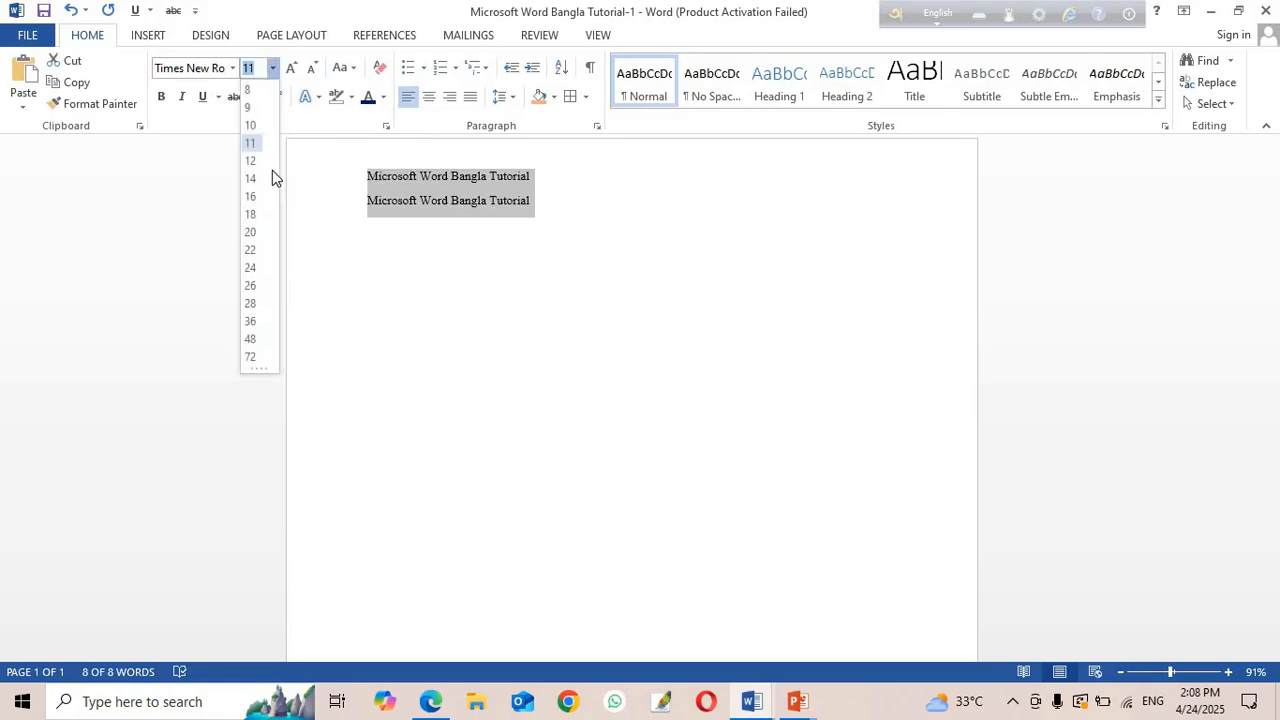
left_click(252, 305)
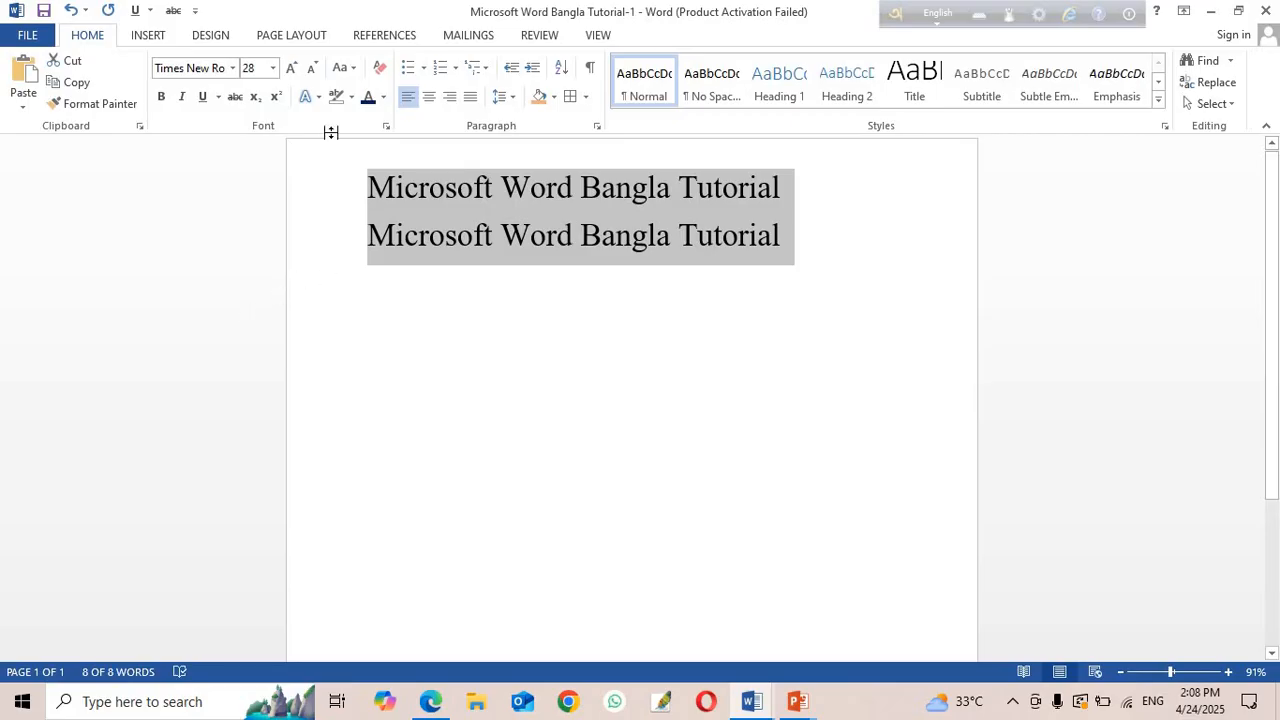
left_click(254, 67)
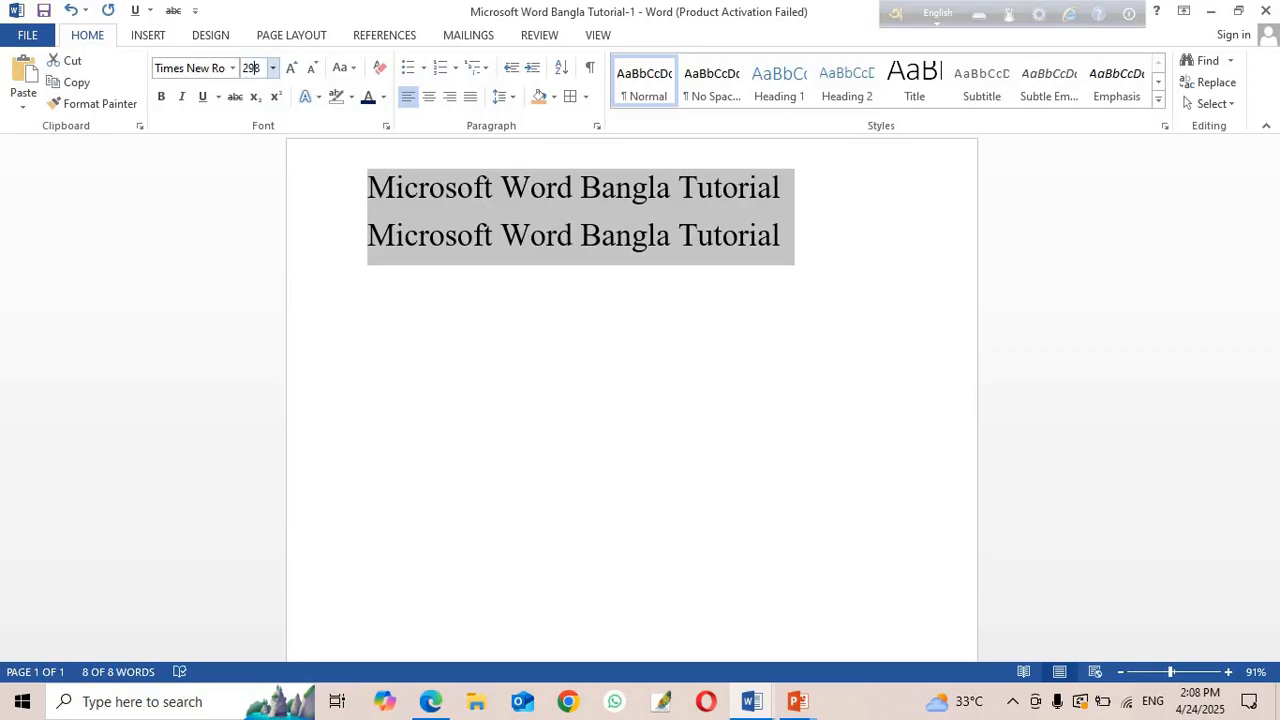
type("298")
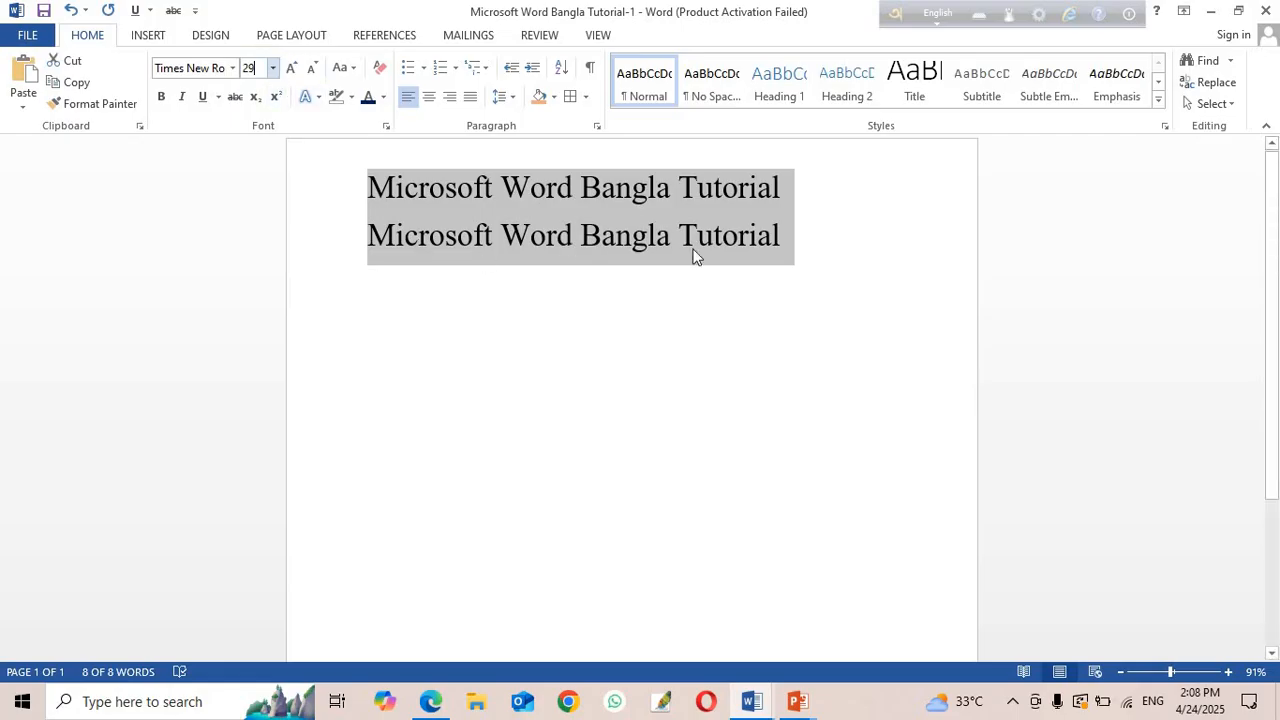
Grow the text through 36 and 48 to 72 point, then shrink it back to 28.
left_click(292, 68)
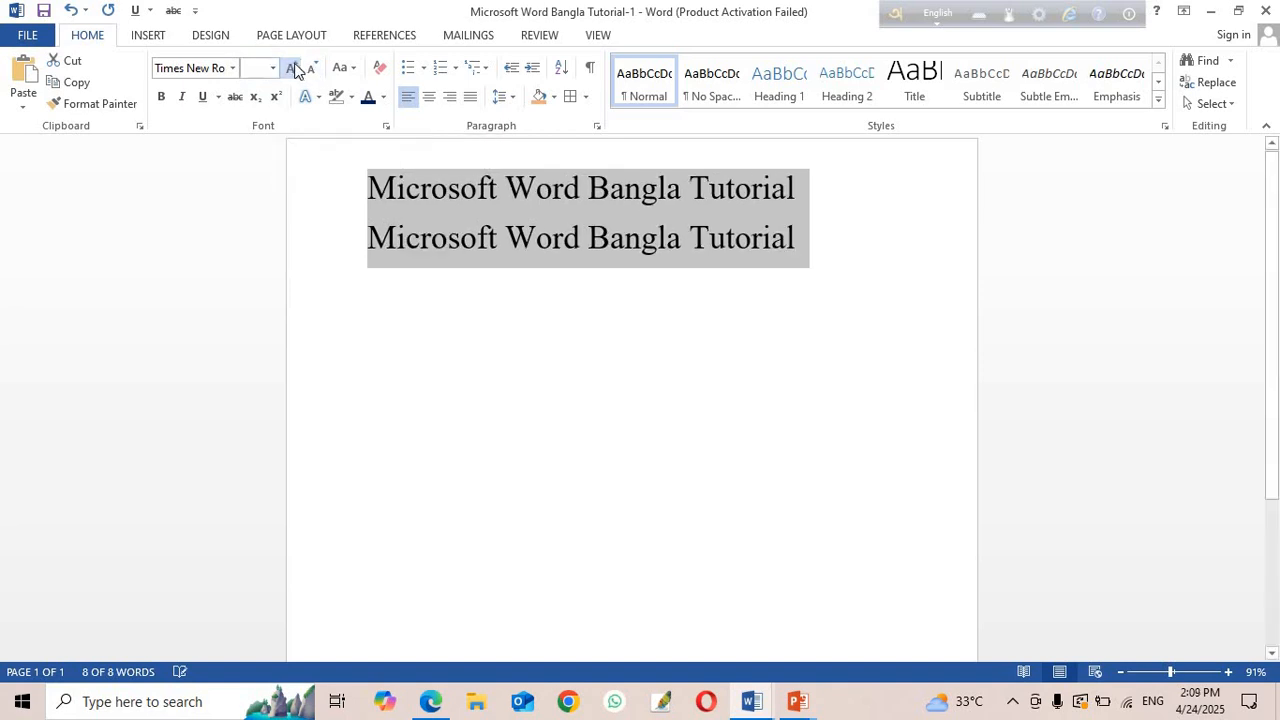
left_click(292, 68)
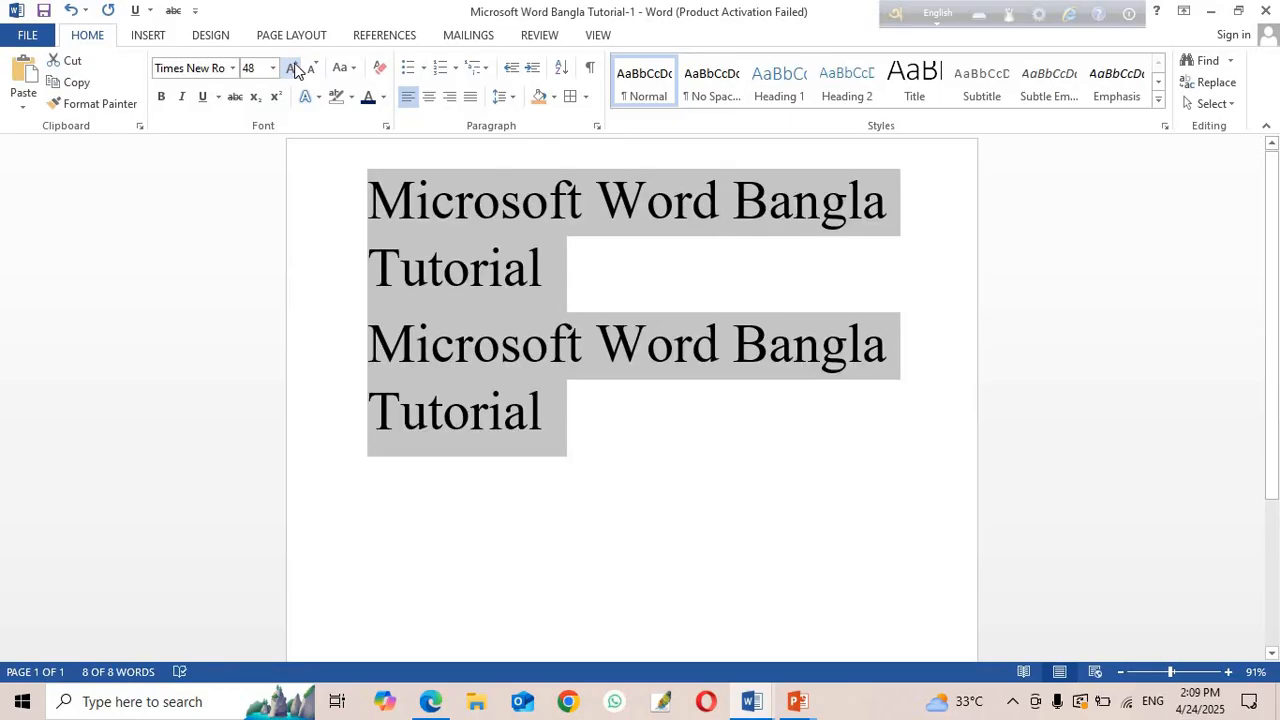
left_click(292, 68)
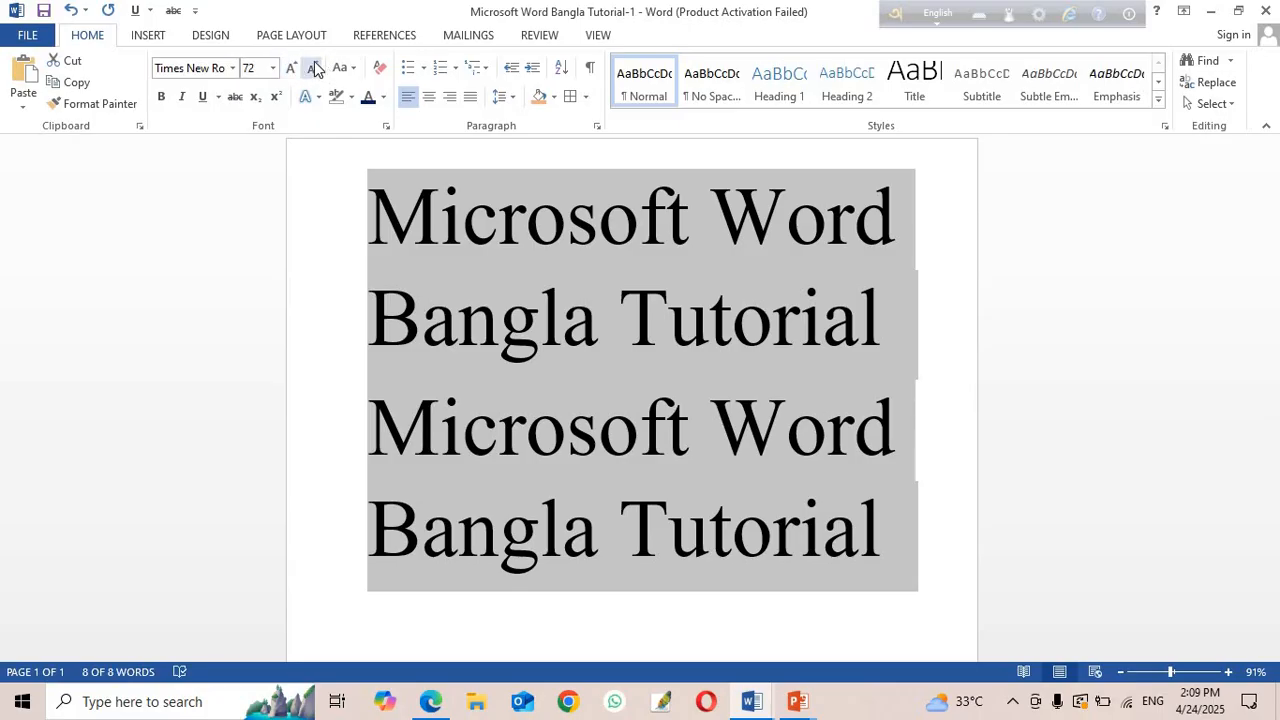
left_click(314, 67)
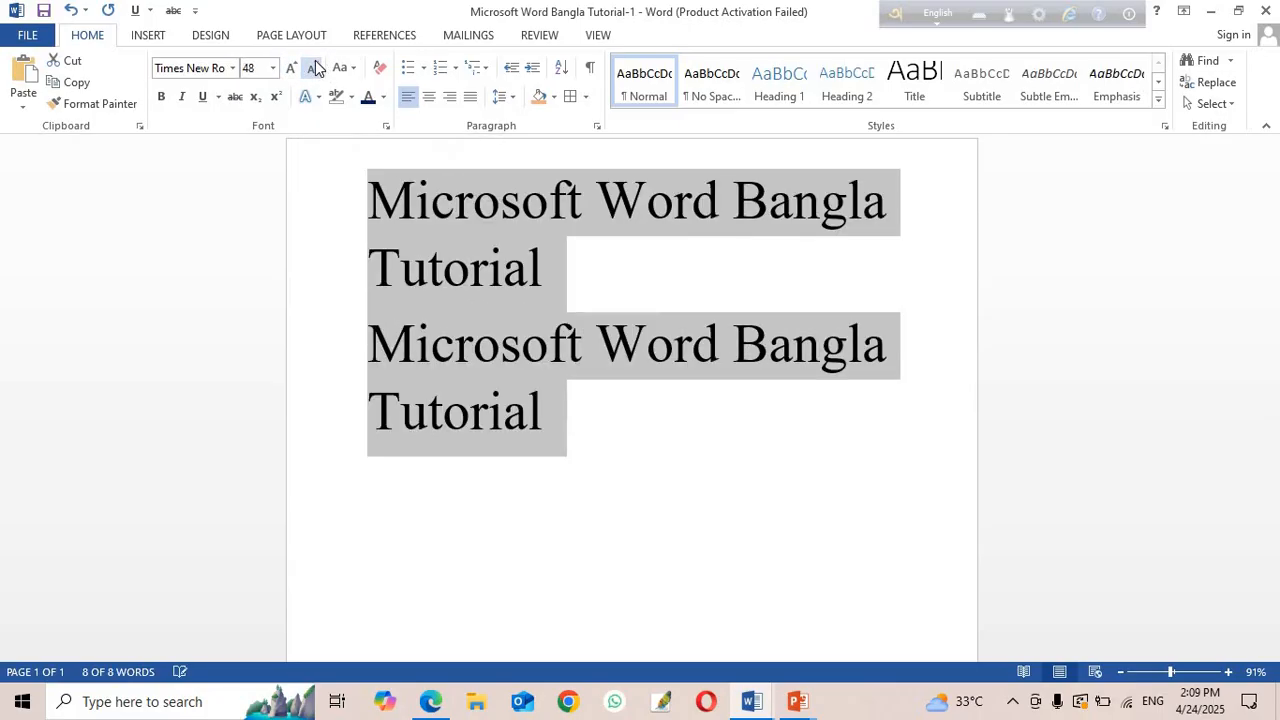
left_click(314, 67)
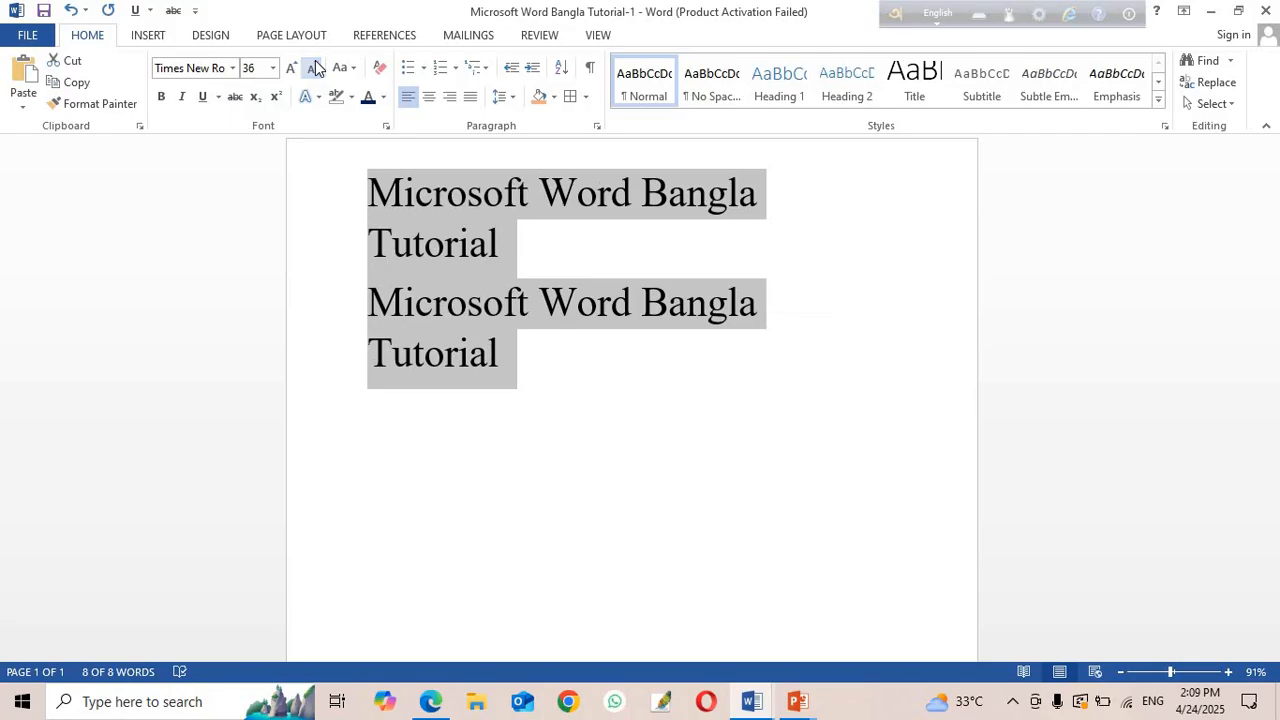
left_click(314, 67)
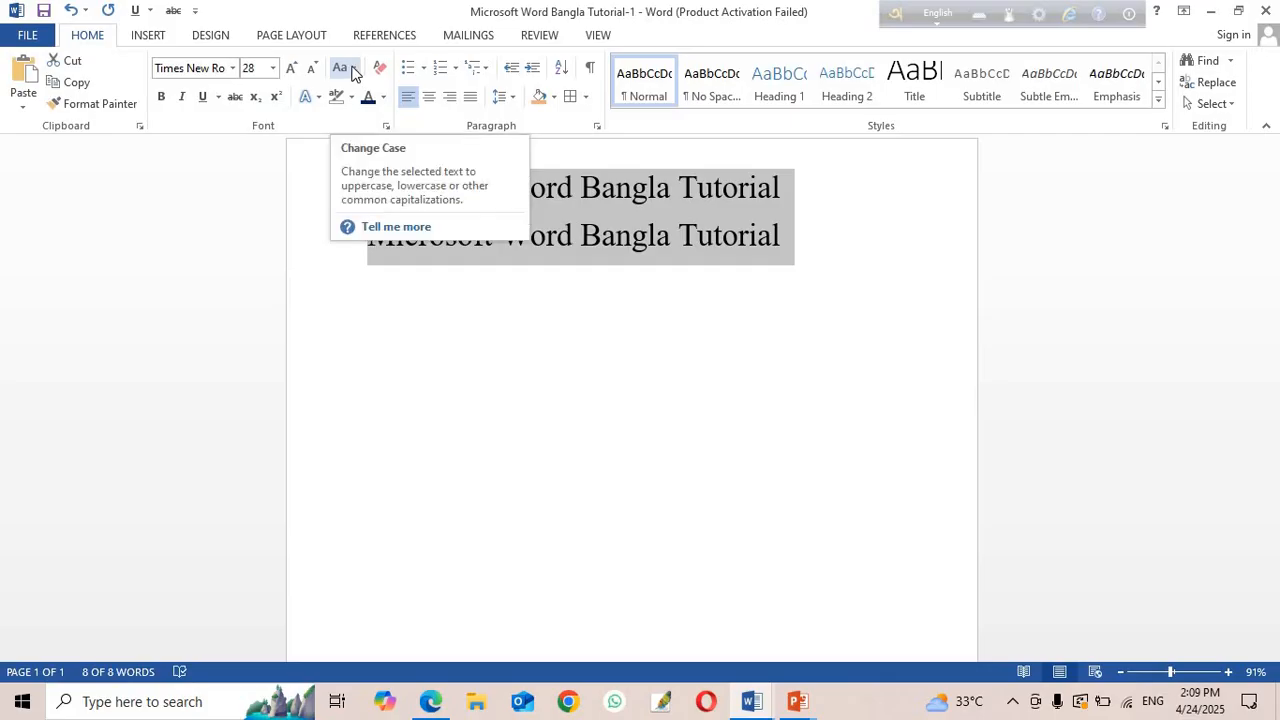
Try Sentence case, lowercase and UPPERCASE on both tutorial lines.
left_click(353, 72)
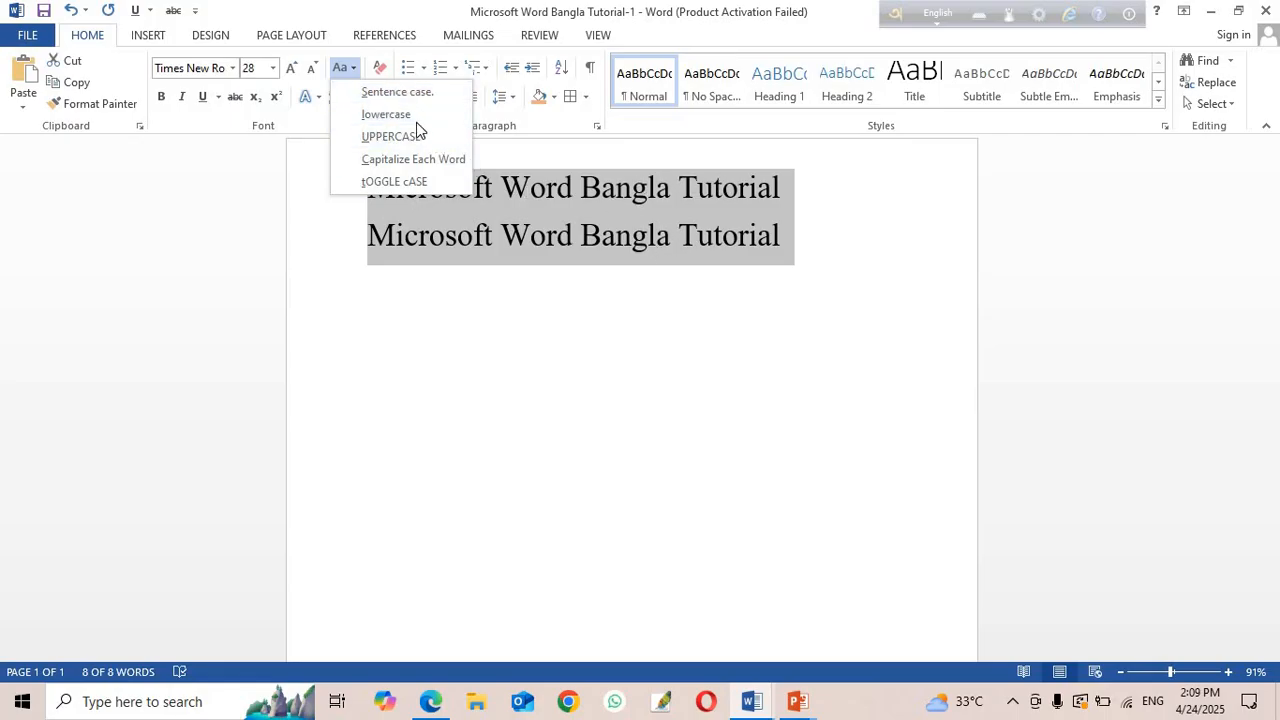
left_click(398, 93)
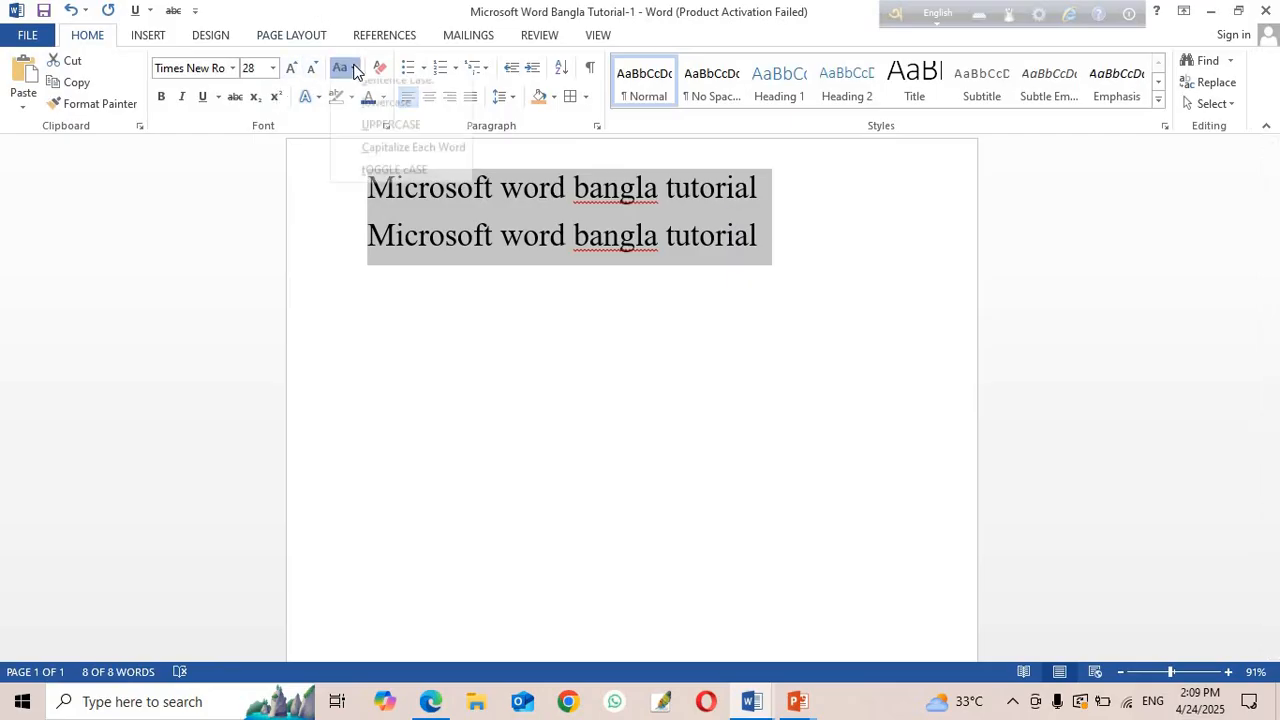
left_click(350, 69)
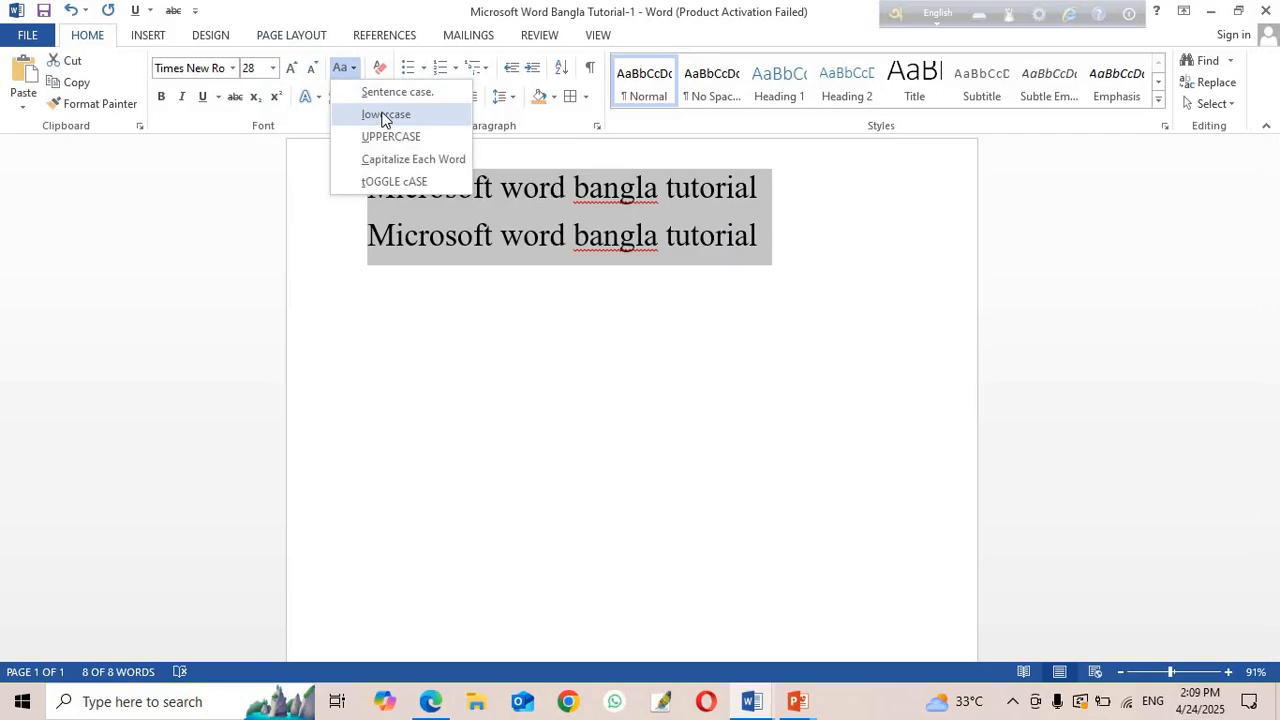
left_click(375, 120)
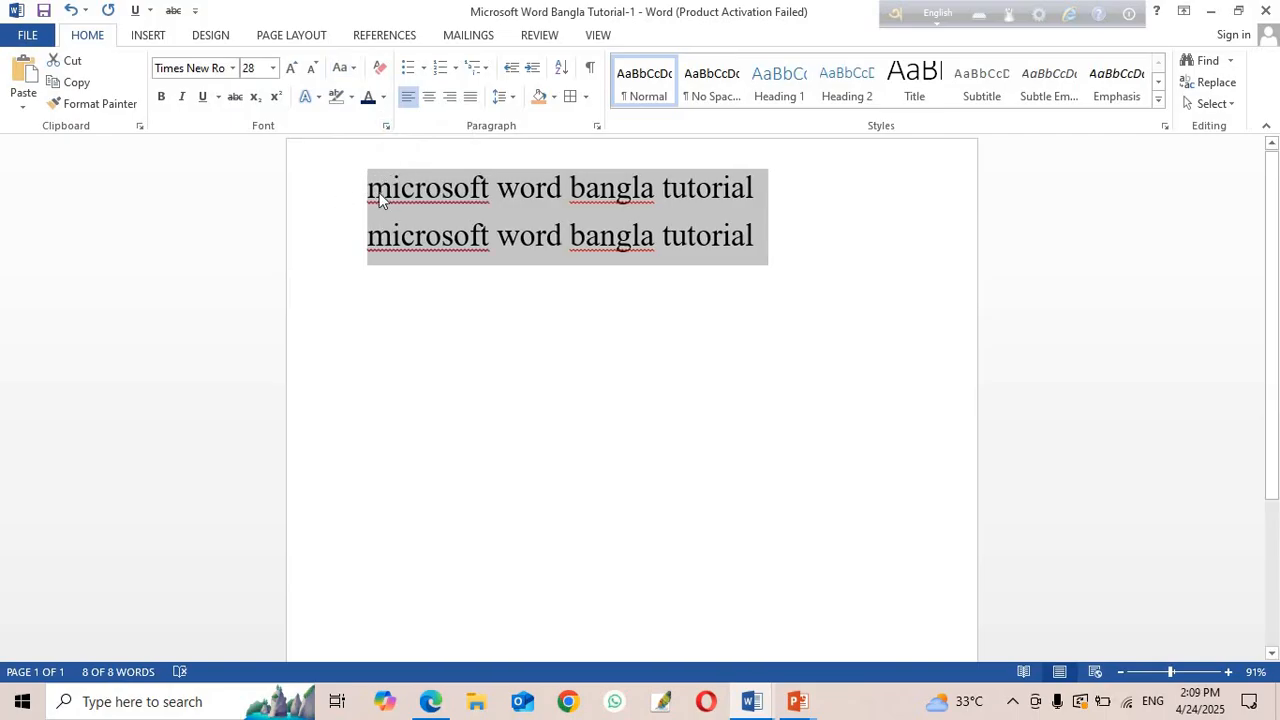
left_click(358, 68)
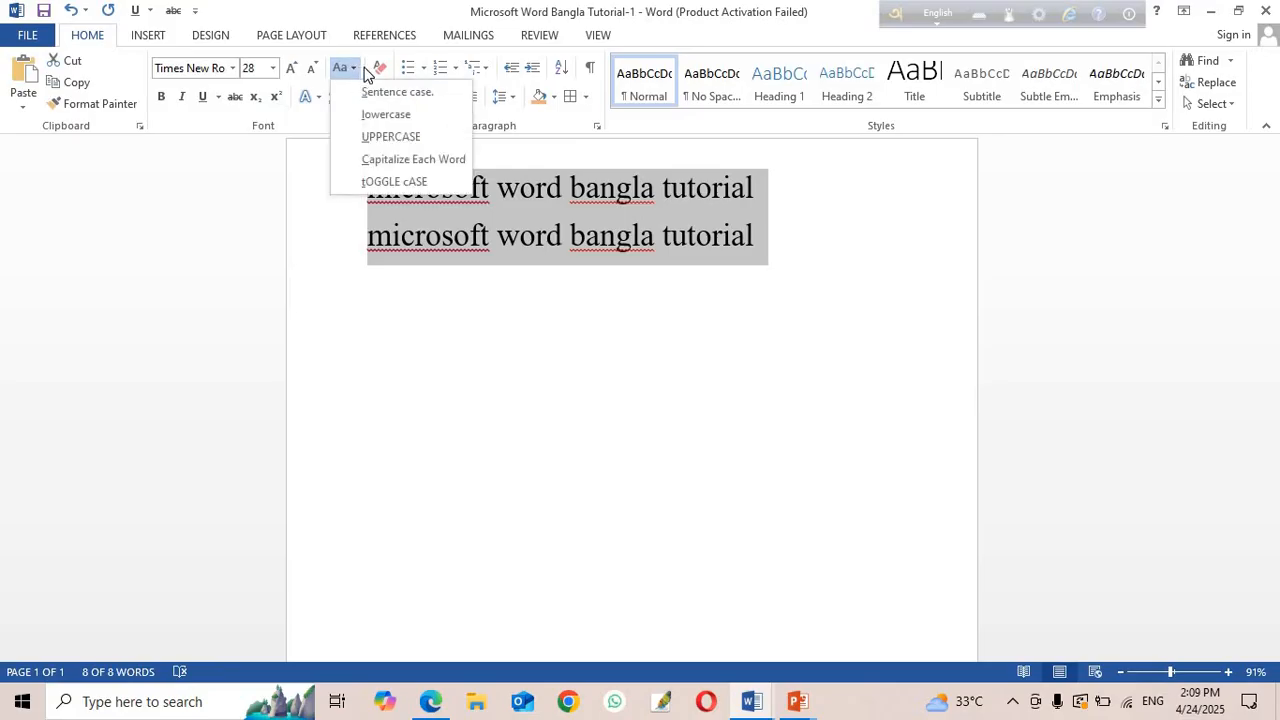
left_click(371, 137)
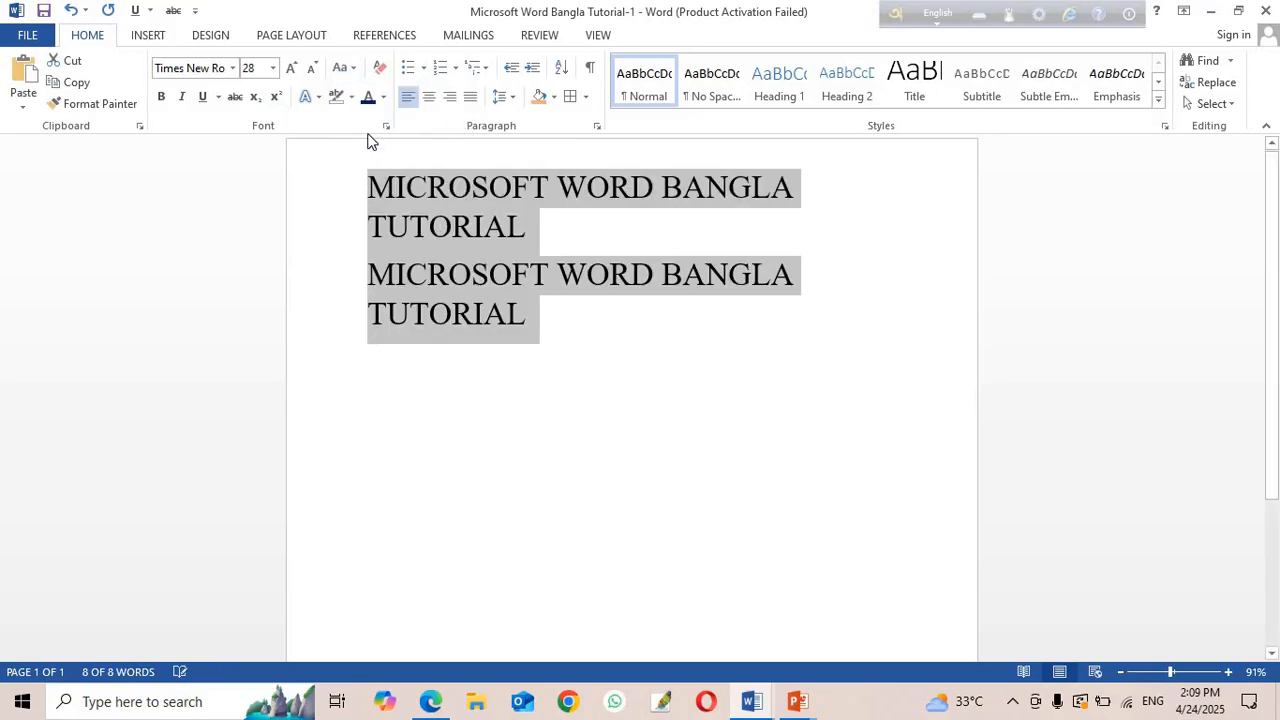
Try Capitalize Each Word and tOGGLE cASE, then settle on Sentence case.
left_click(352, 68)
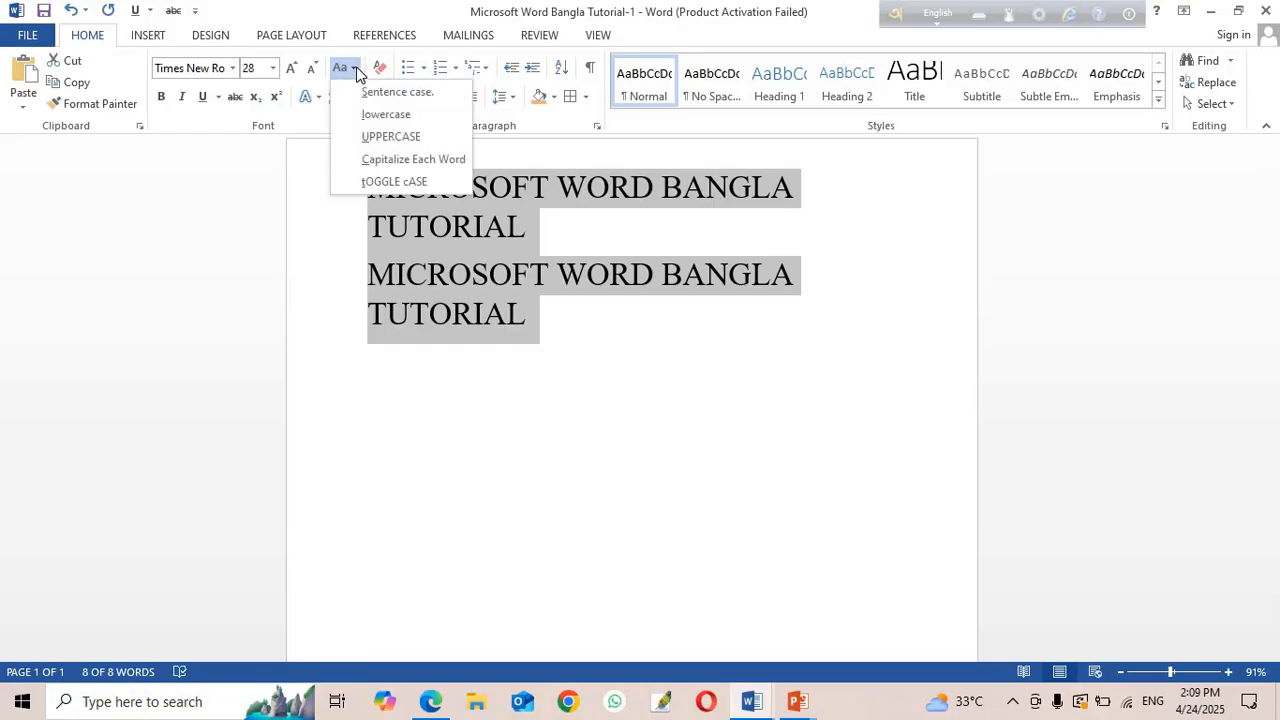
left_click(396, 161)
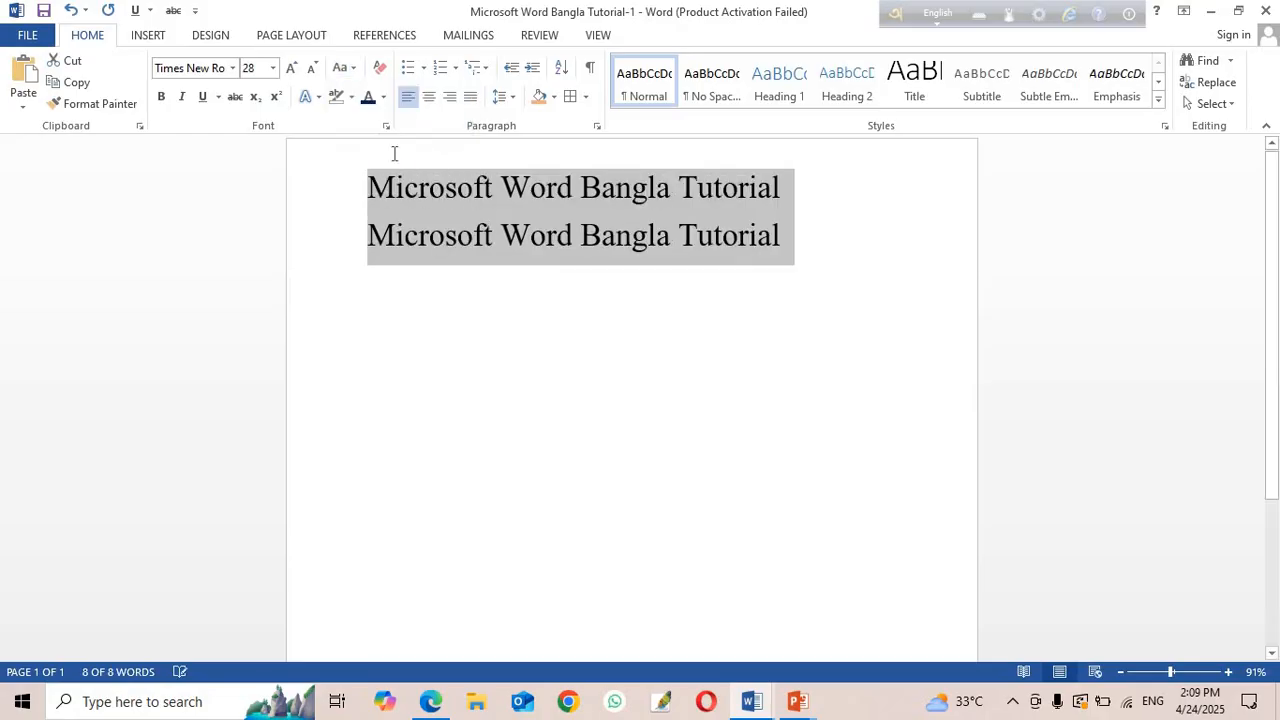
left_click(341, 68)
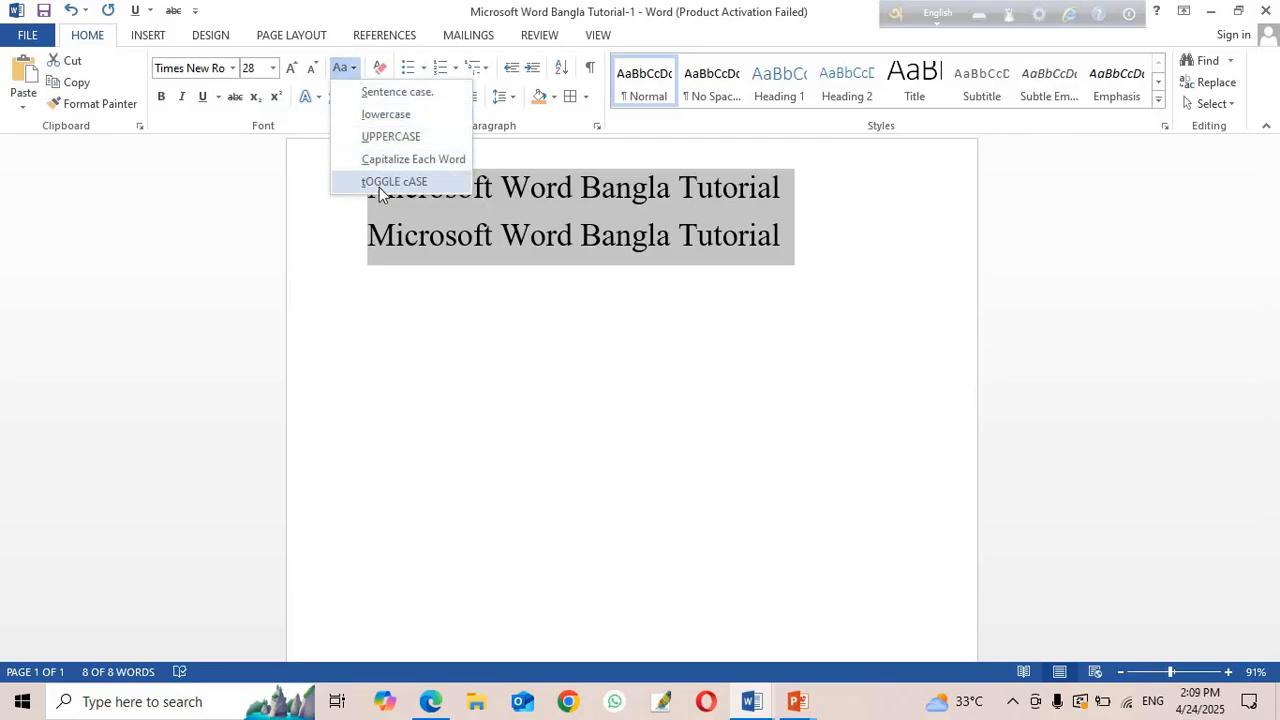
left_click(382, 183)
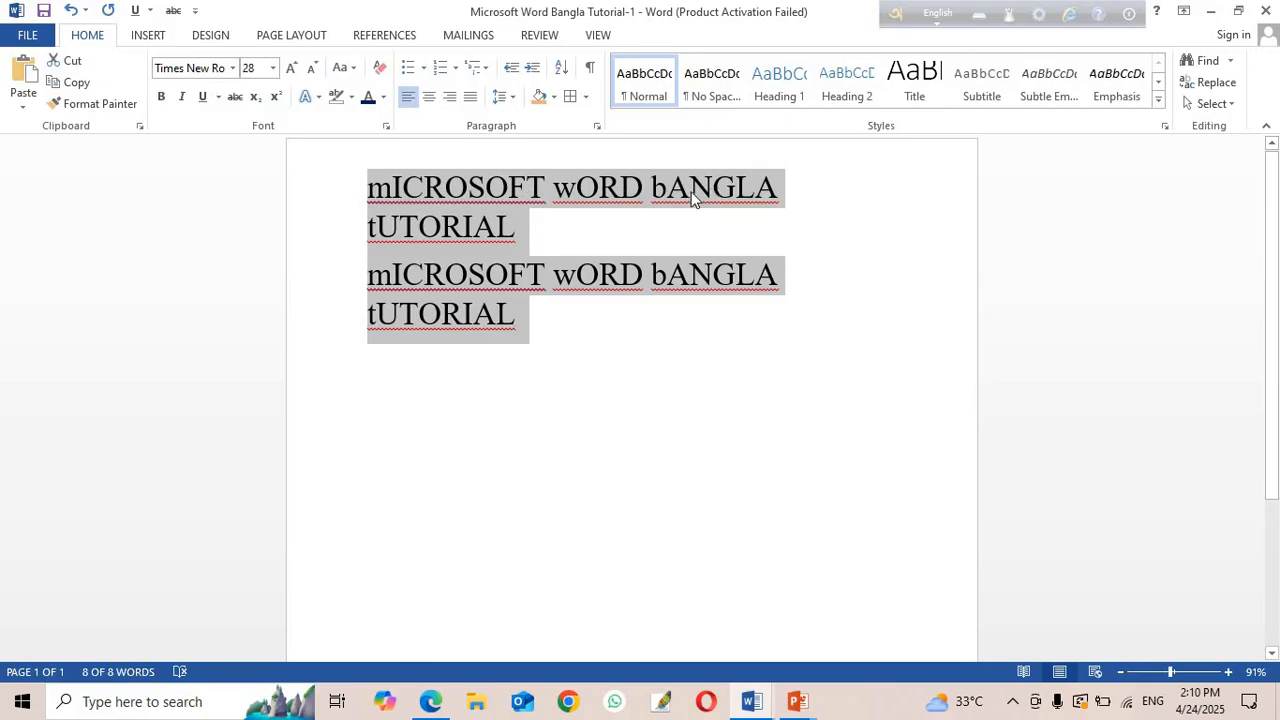
left_click(351, 68)
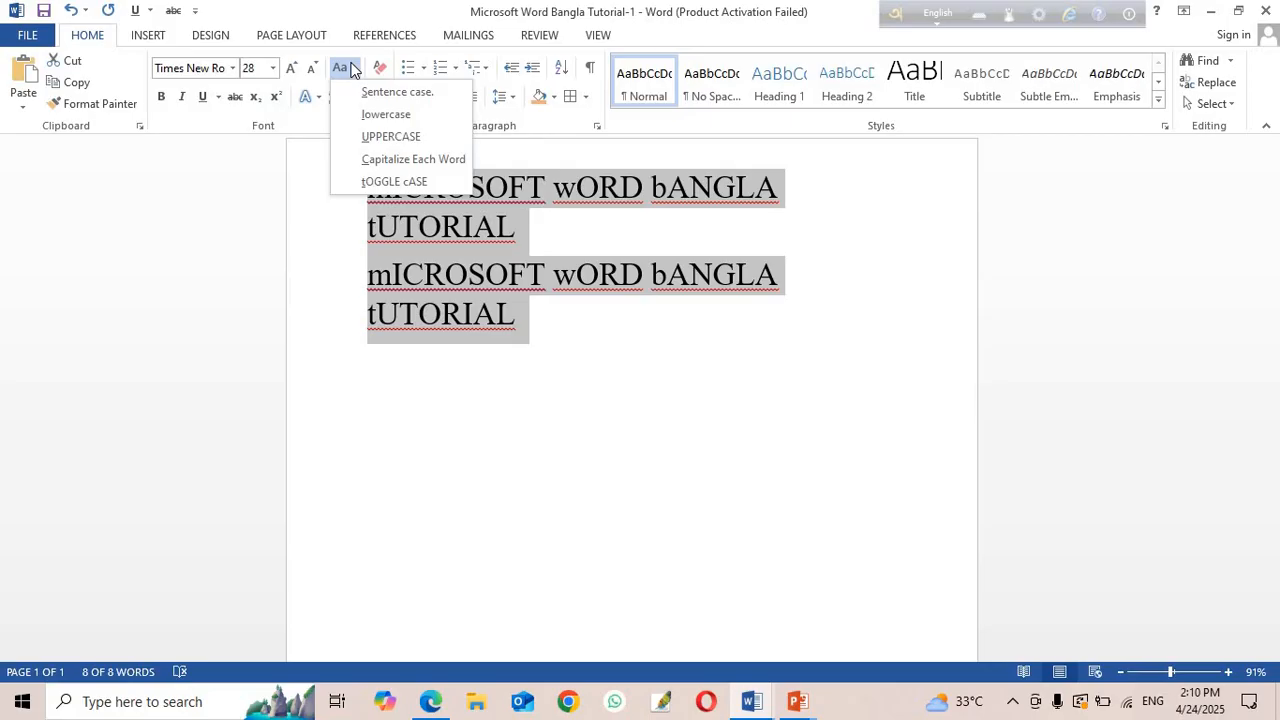
left_click(392, 91)
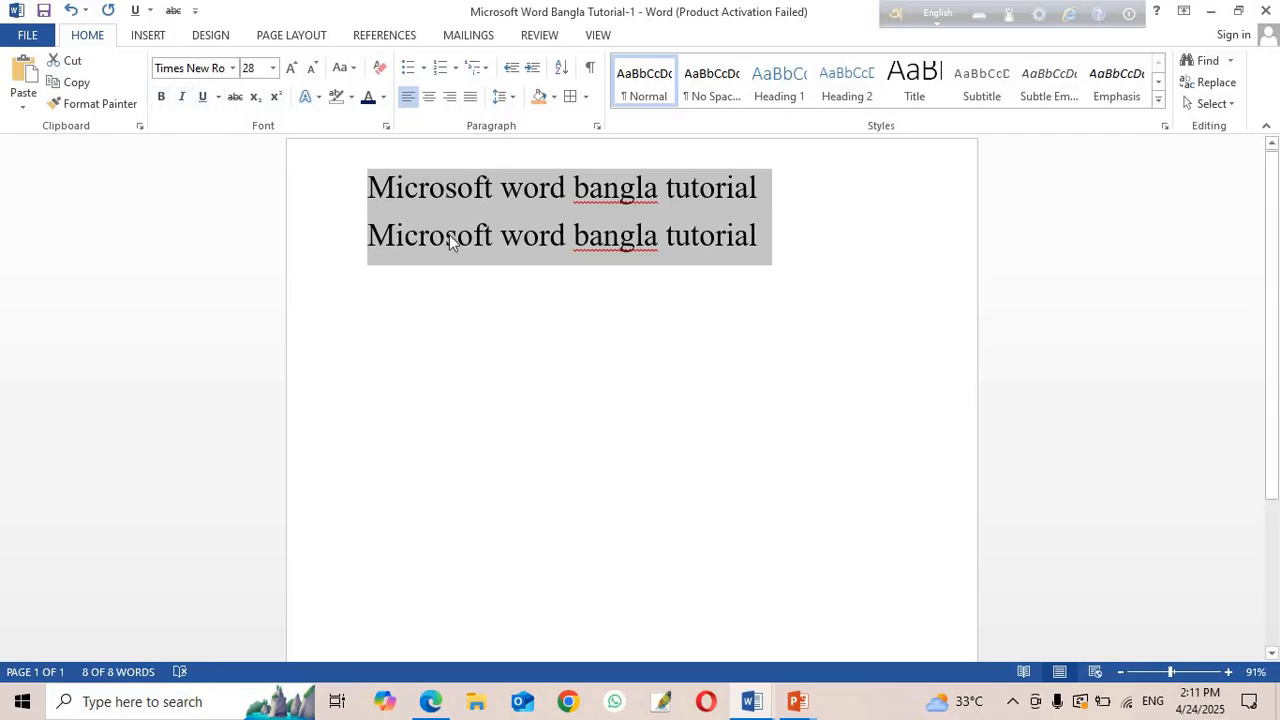
Make both lines bold and italic and toggle a single underline on.
left_click(161, 97)
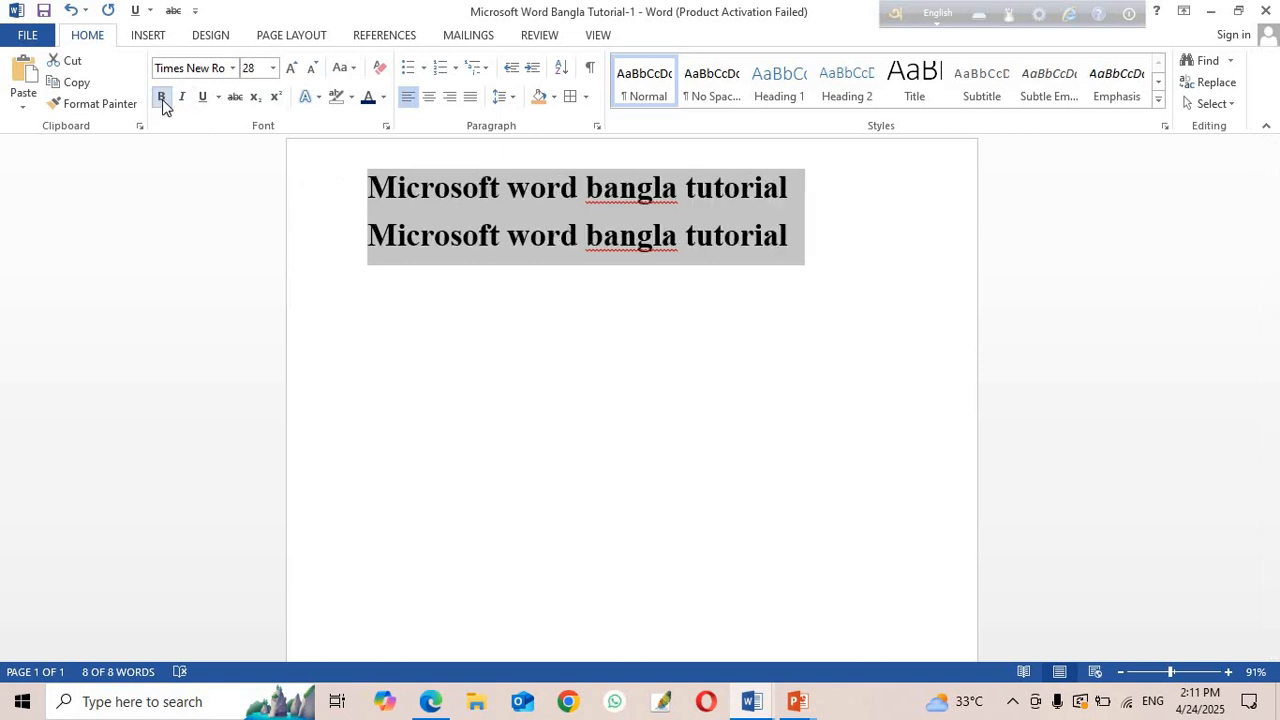
left_click(183, 98)
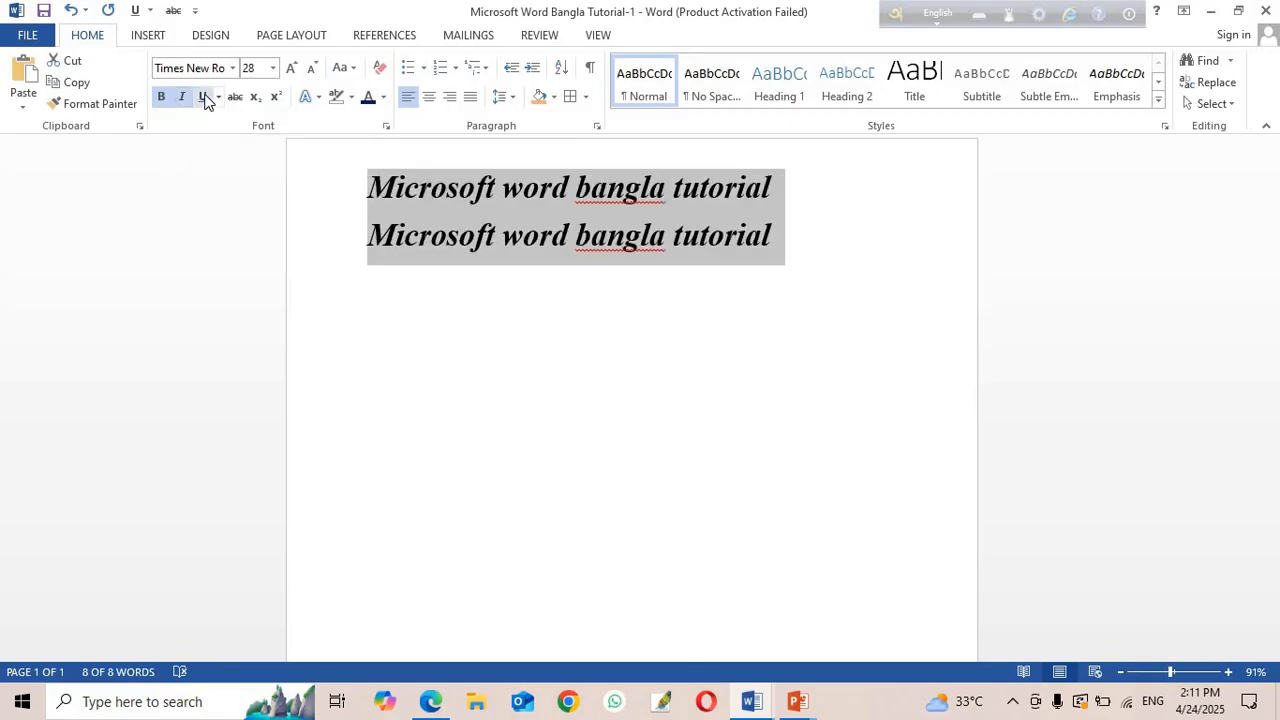
left_click(205, 98)
left_click(205, 98)
left_click(205, 98)
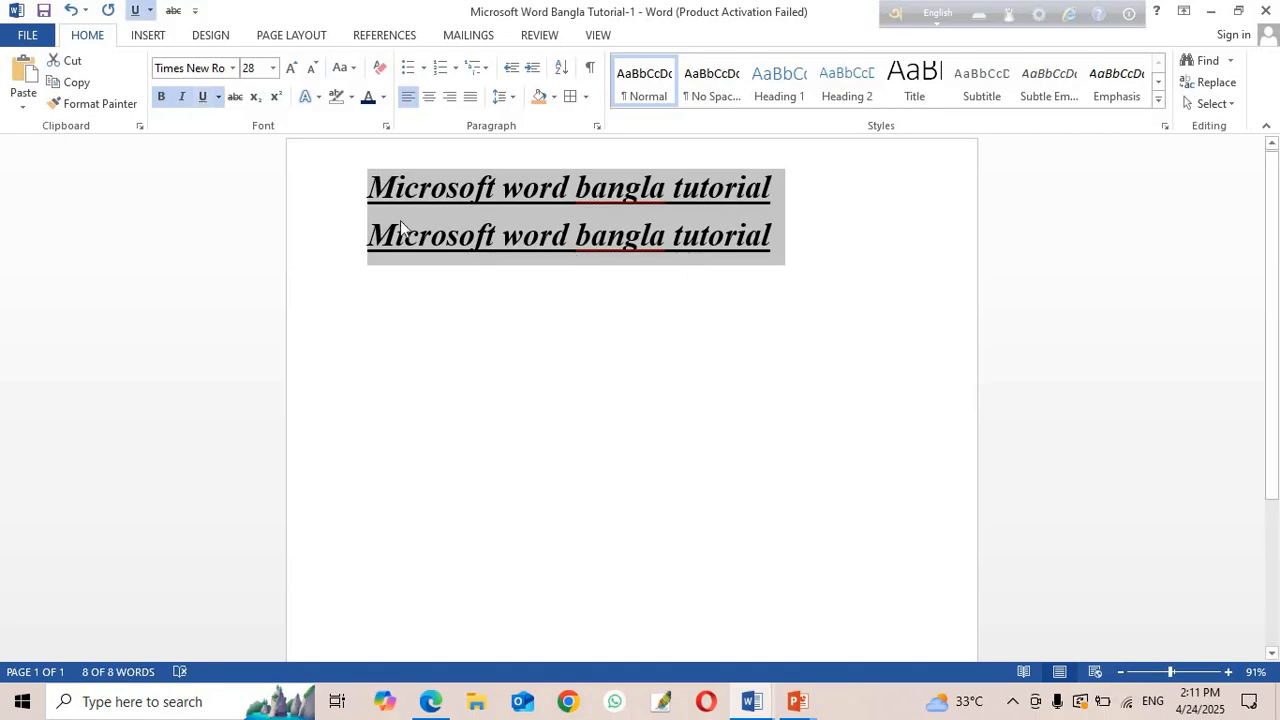
Try double and wavy underline styles on both lines.
left_click(219, 97)
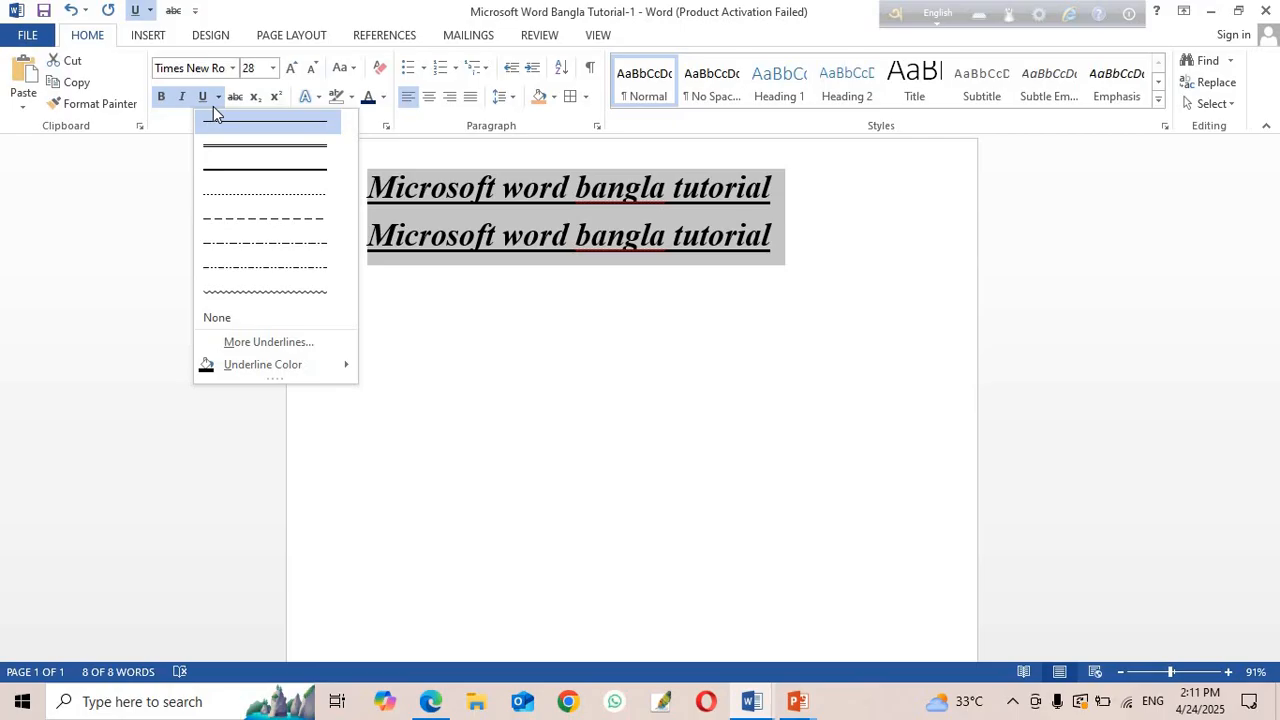
left_click(290, 150)
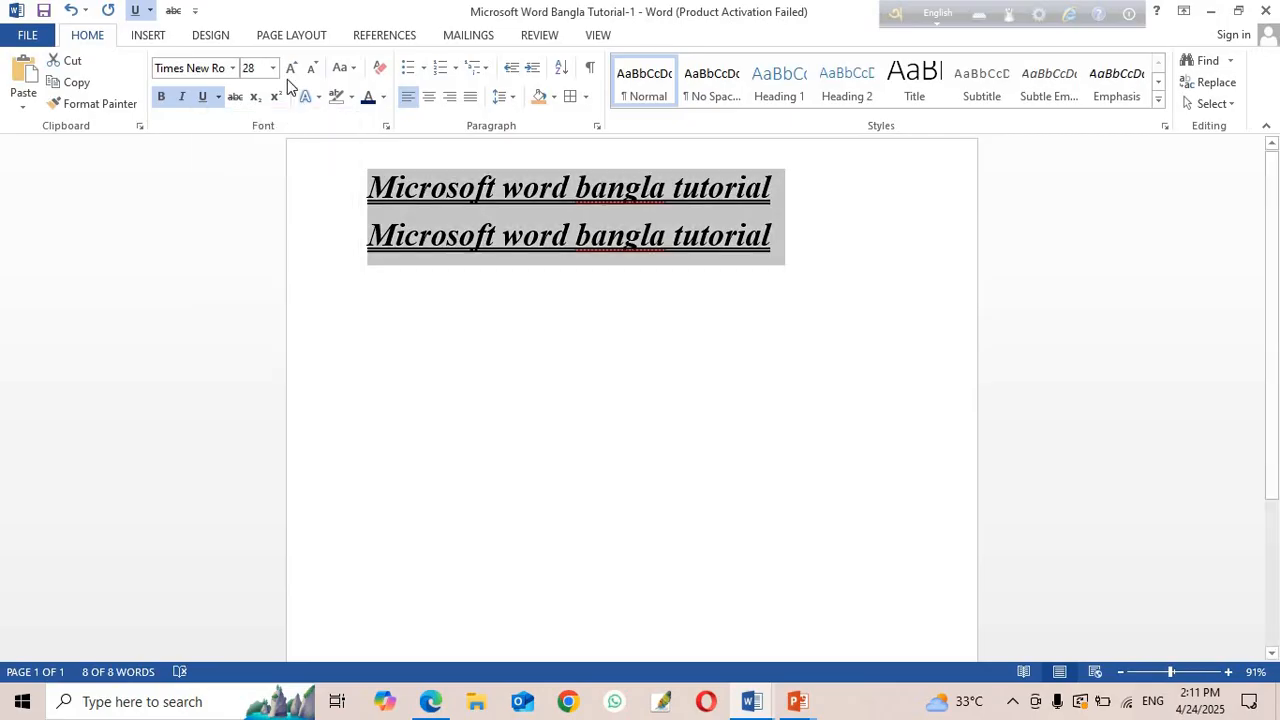
left_click(220, 97)
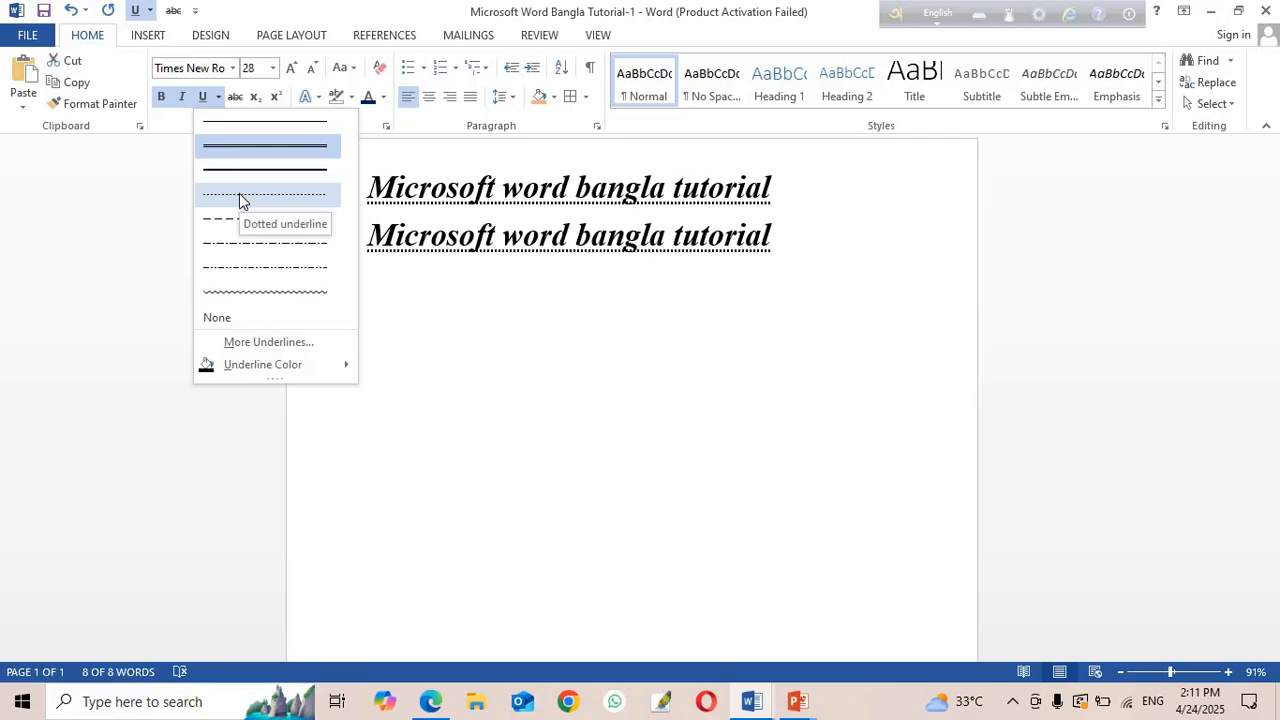
left_click(260, 295)
left_click(369, 284)
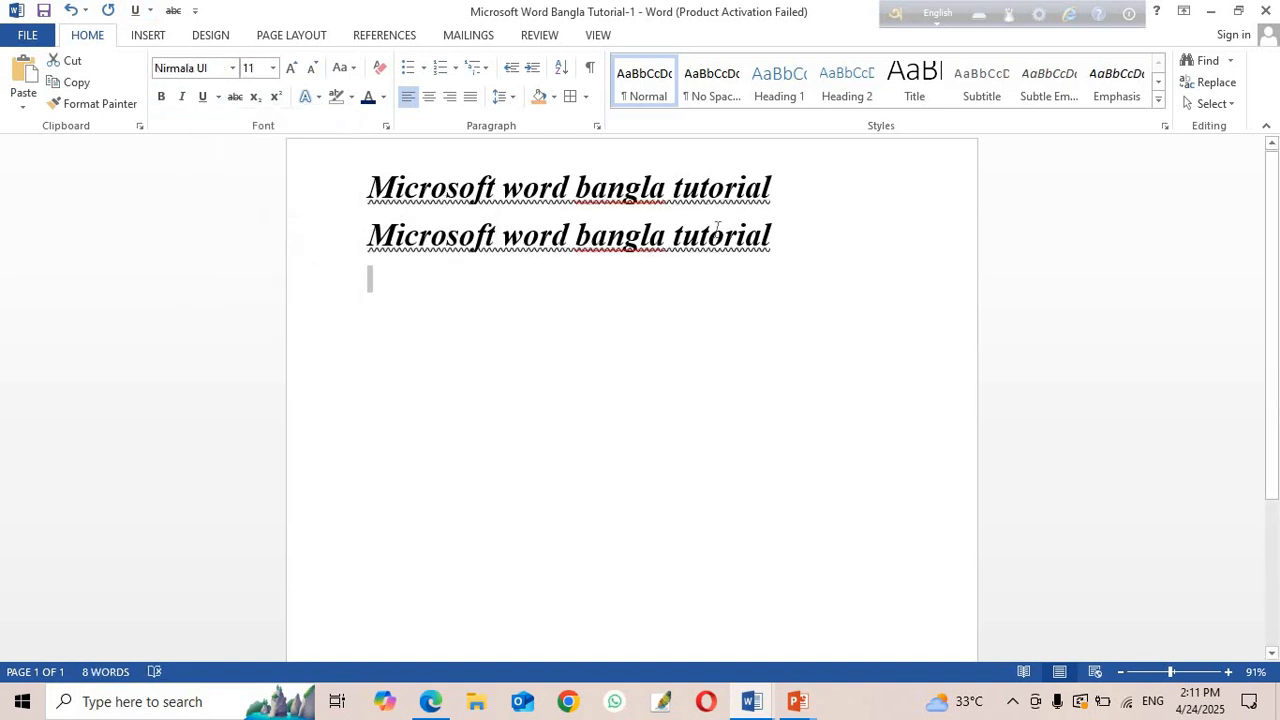
left_click(218, 97)
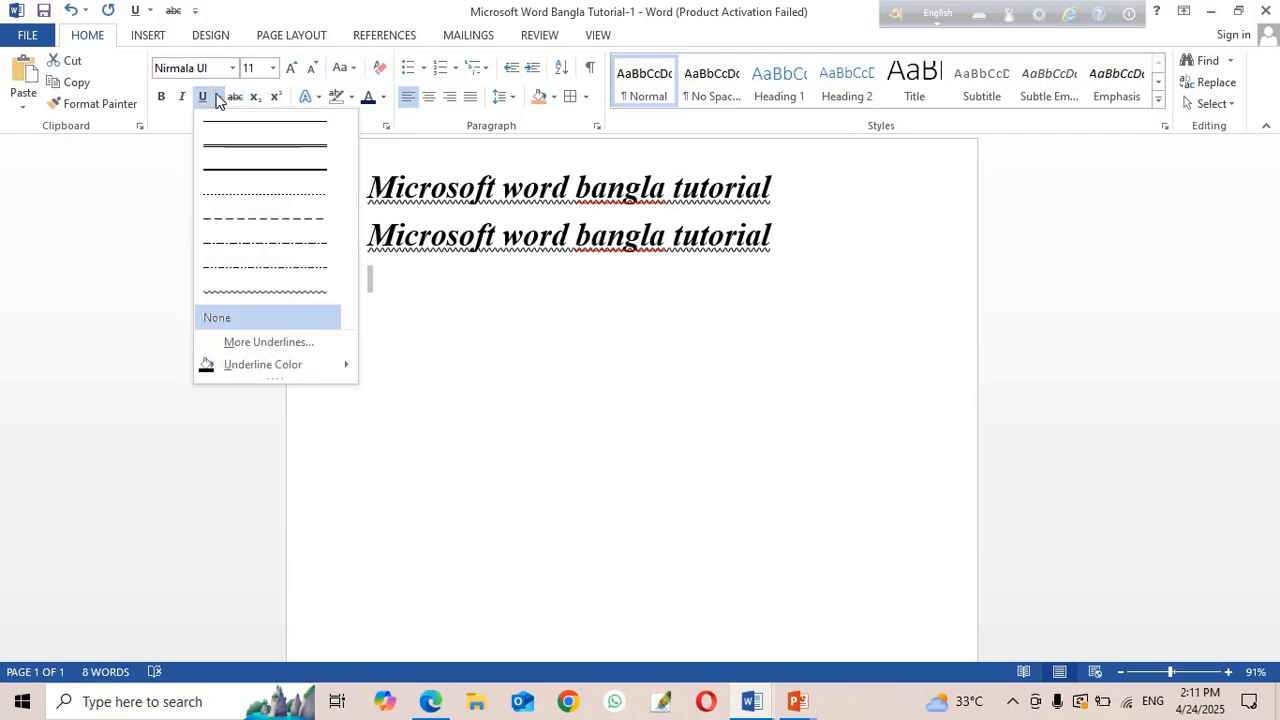
left_click(434, 280)
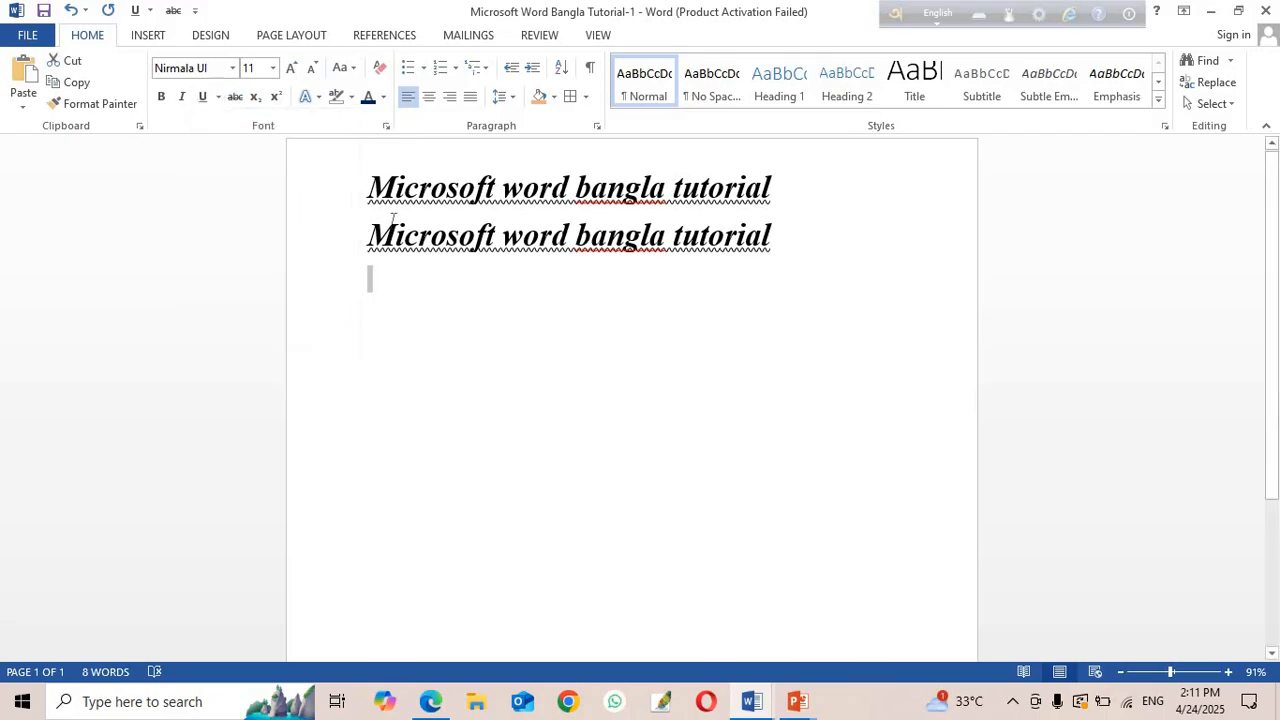
Reselect both tutorial lines and set their underline to None.
left_click_drag(343, 193, 340, 240)
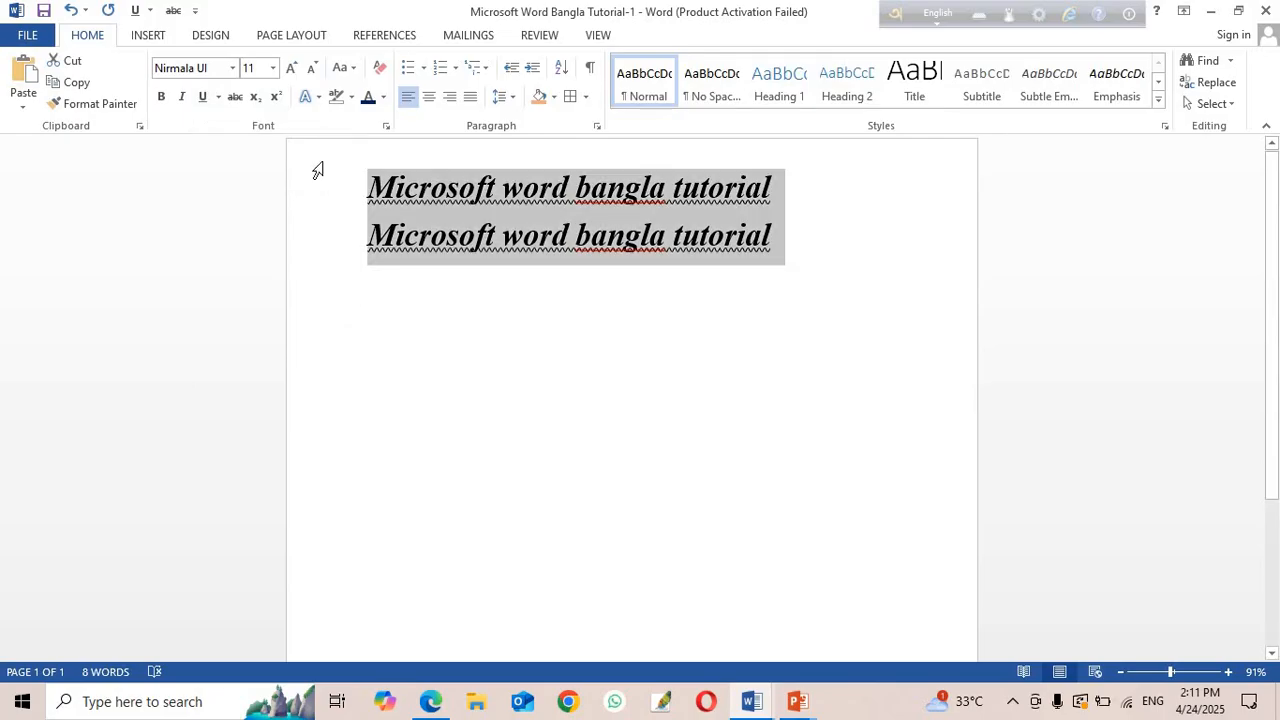
left_click(218, 97)
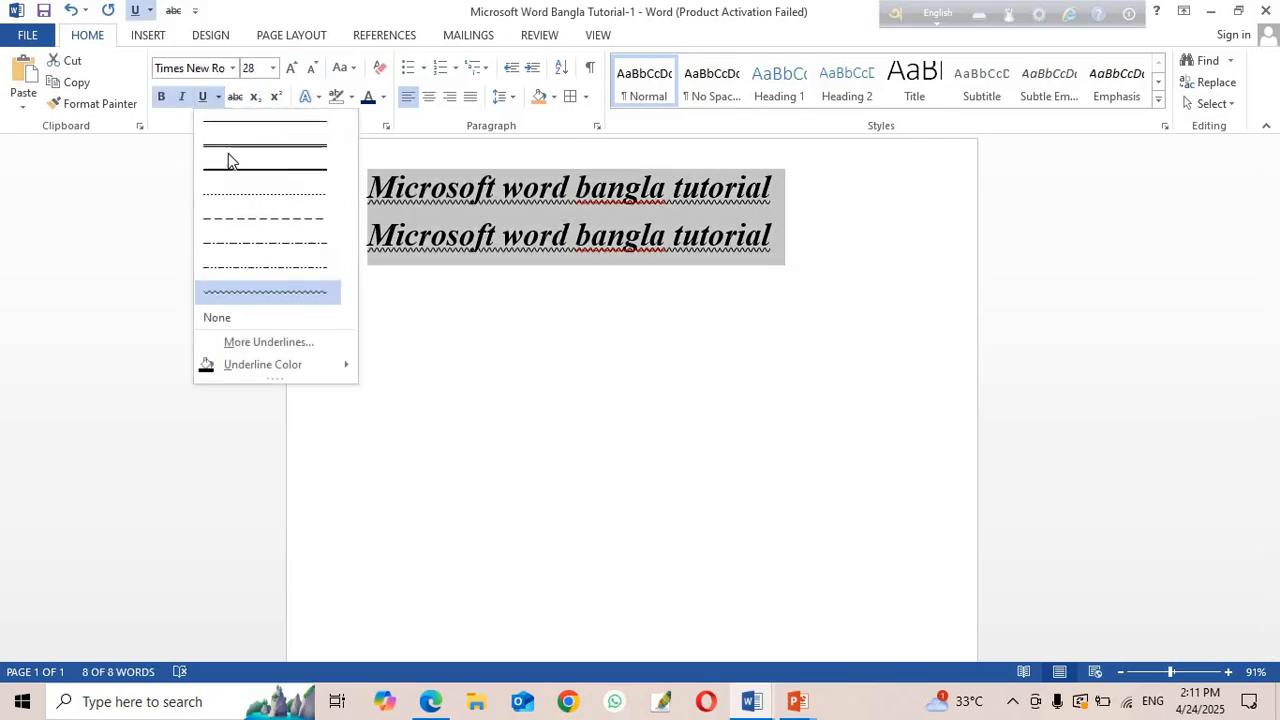
left_click(237, 320)
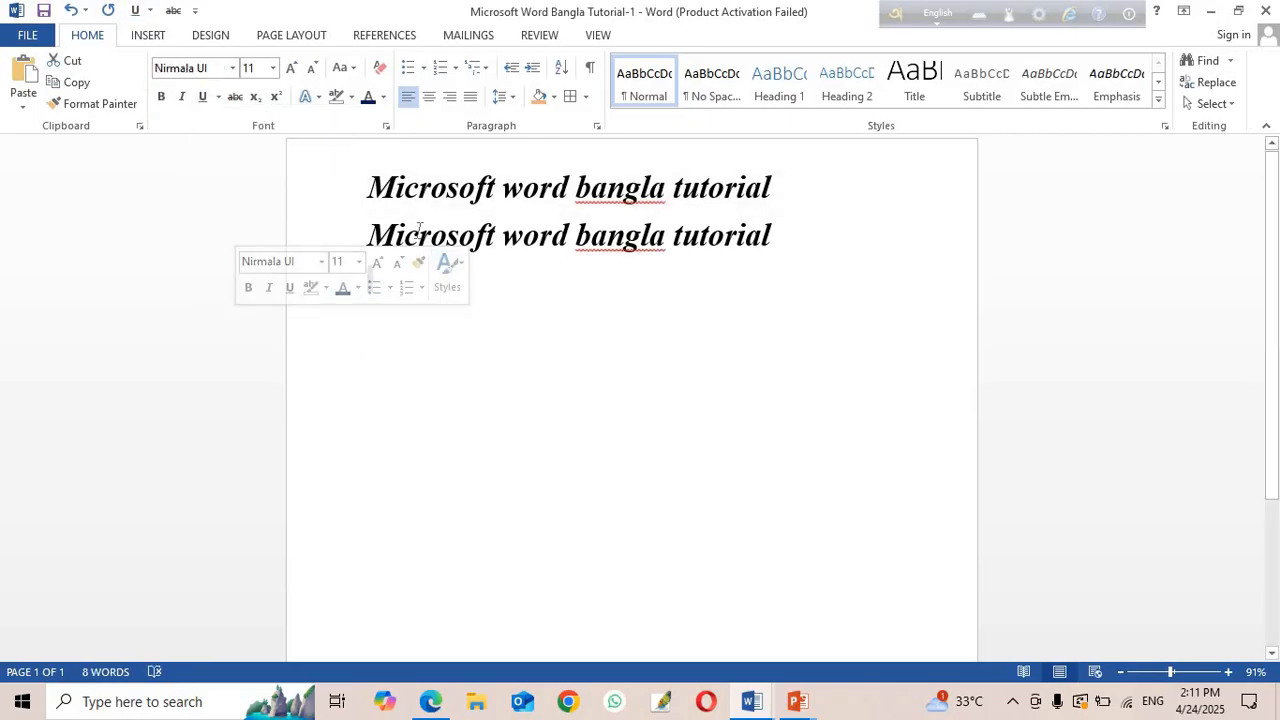
left_click_drag(328, 214, 330, 234)
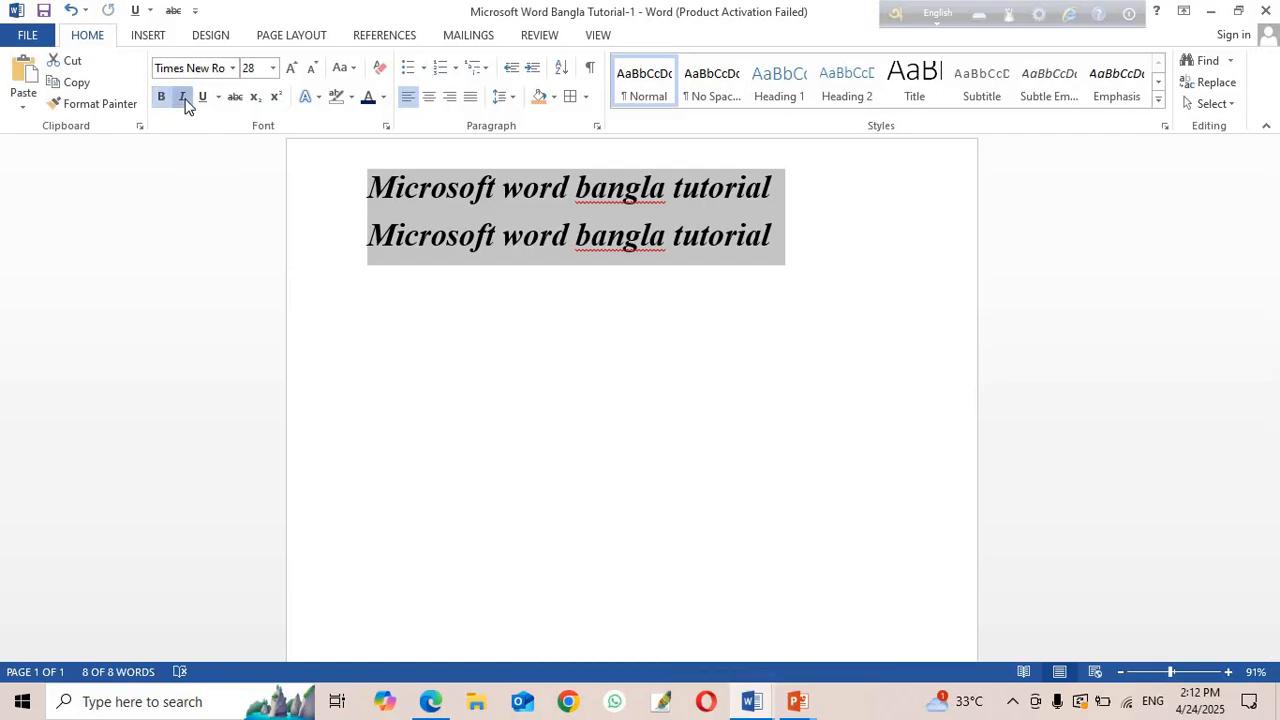
Remove bold and italic, then reapply both from the mini toolbar.
left_click(184, 98)
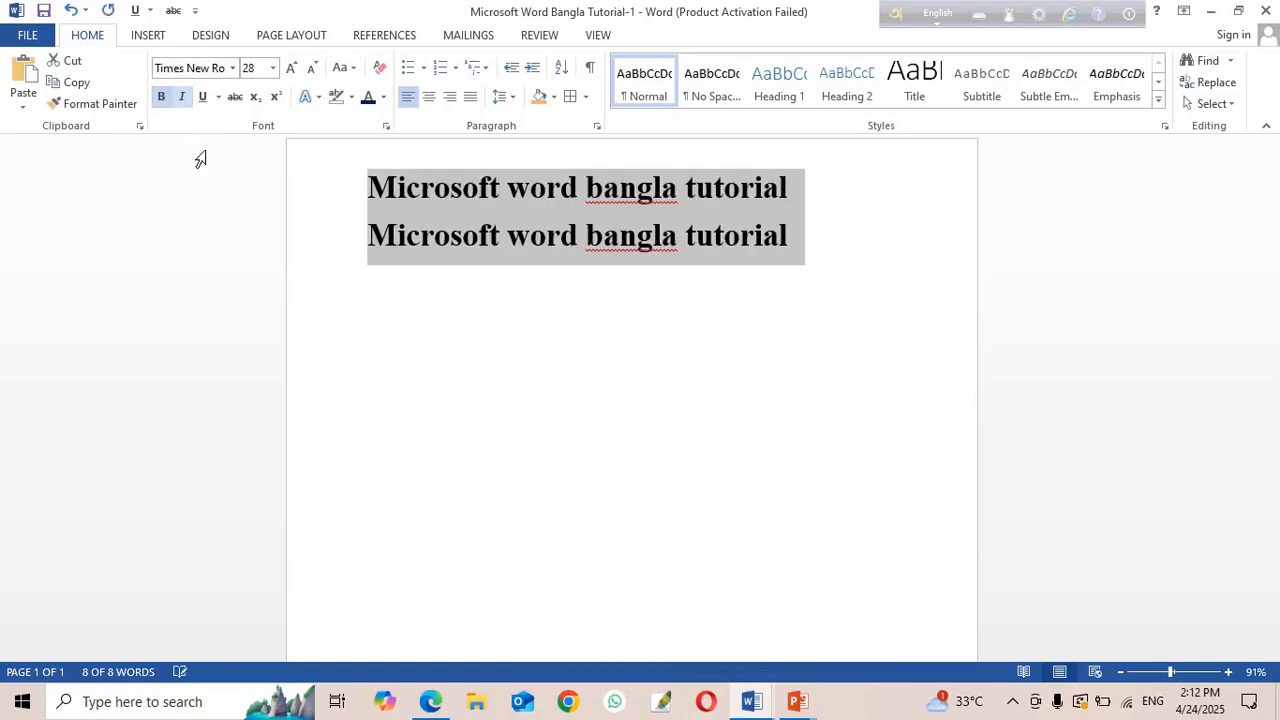
left_click(161, 100)
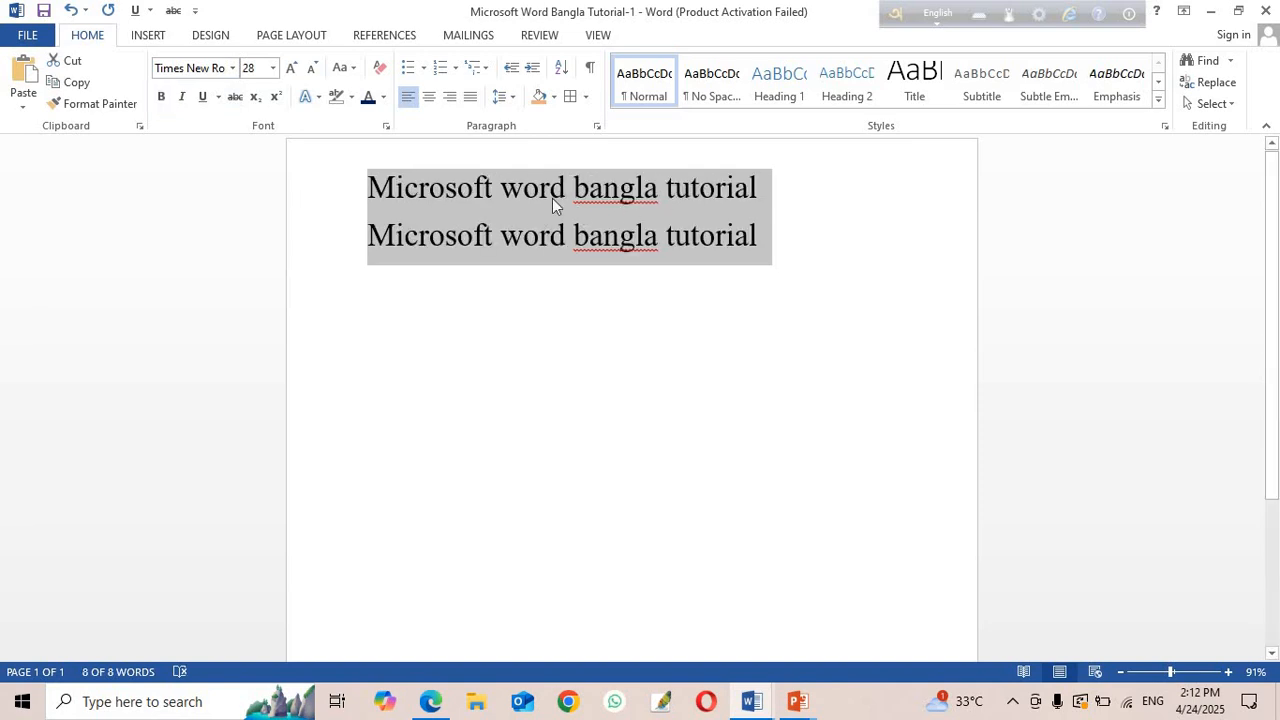
right_click(509, 196)
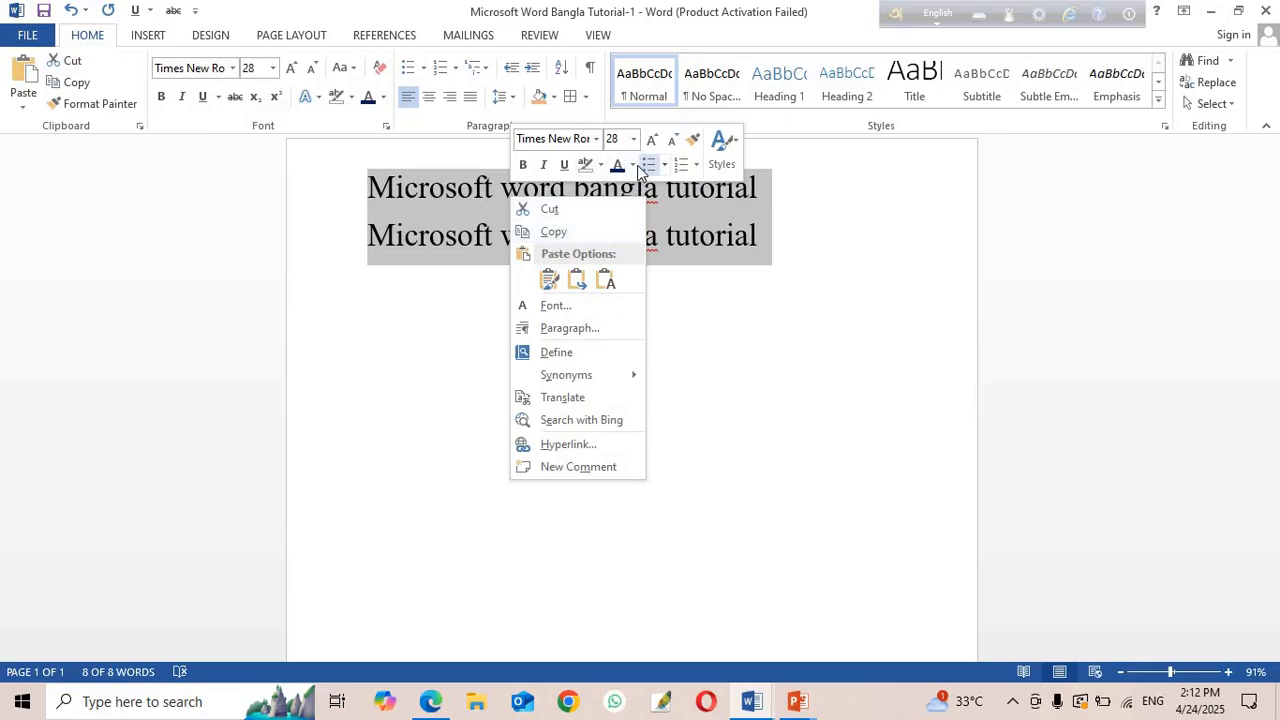
left_click(523, 165)
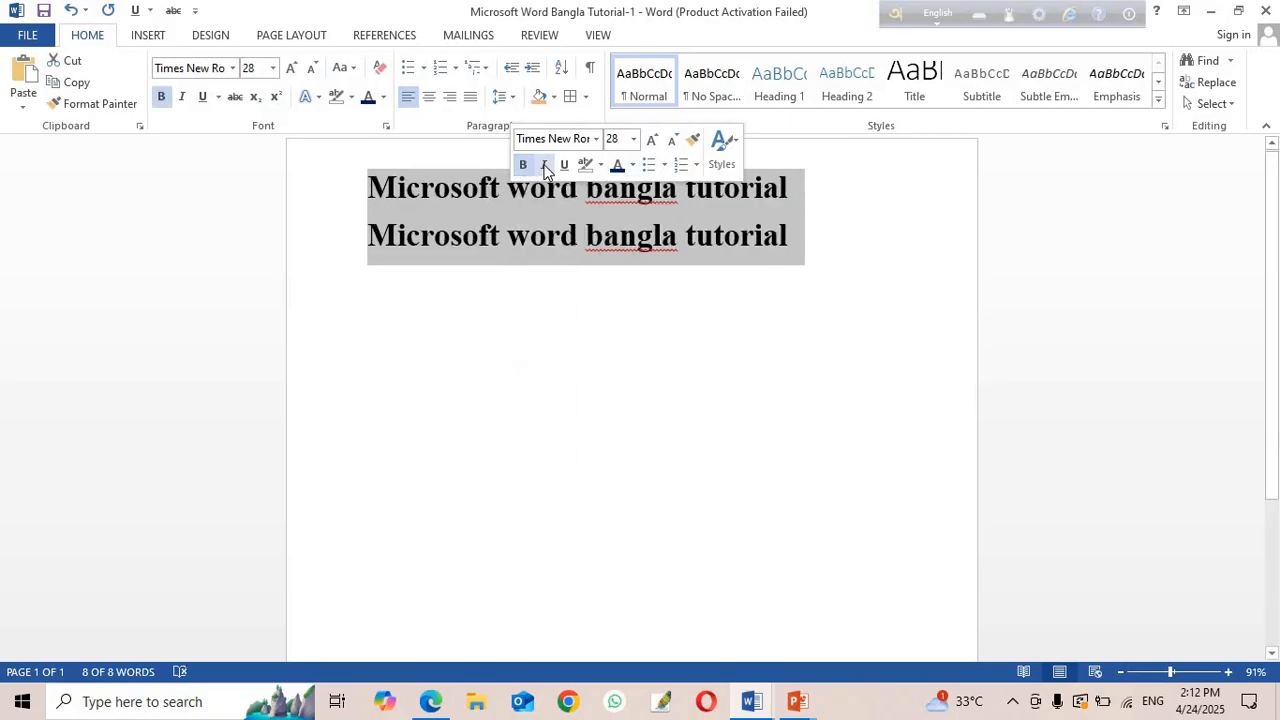
left_click(544, 166)
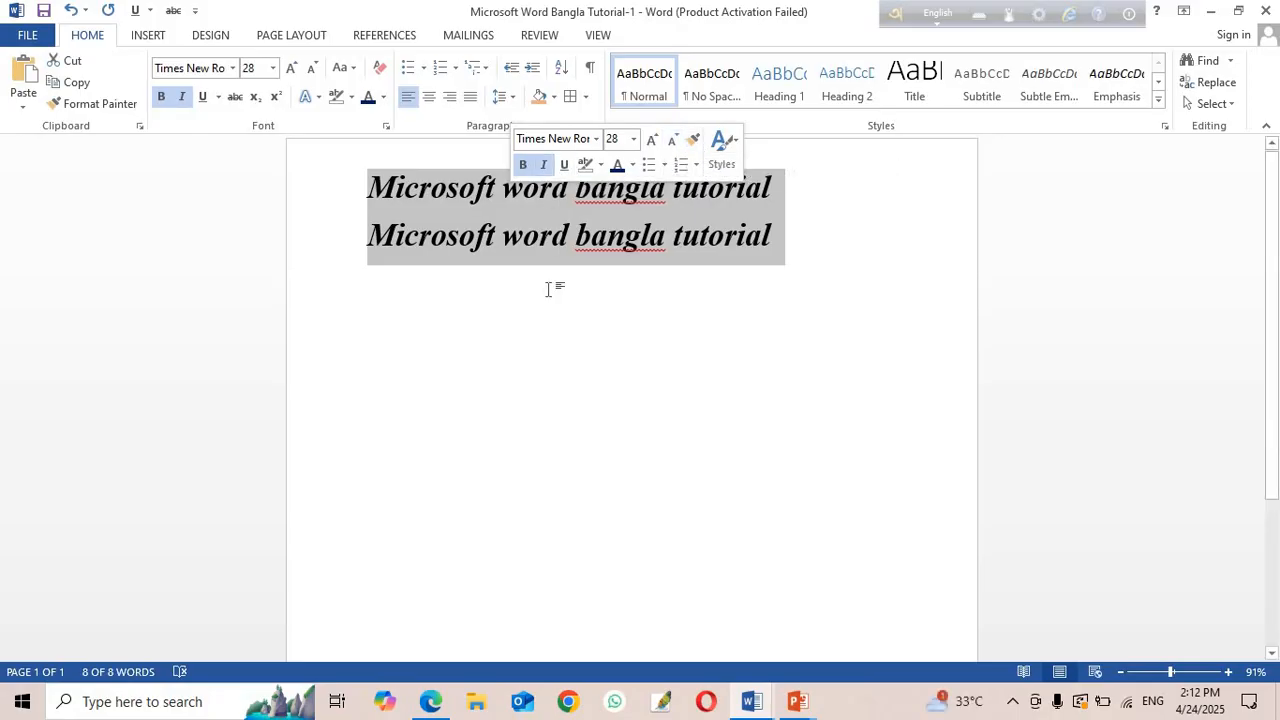
left_click(388, 207)
Apply and remove strikethrough, then clear italic and bold from both lines.
left_click_drag(338, 207, 340, 243)
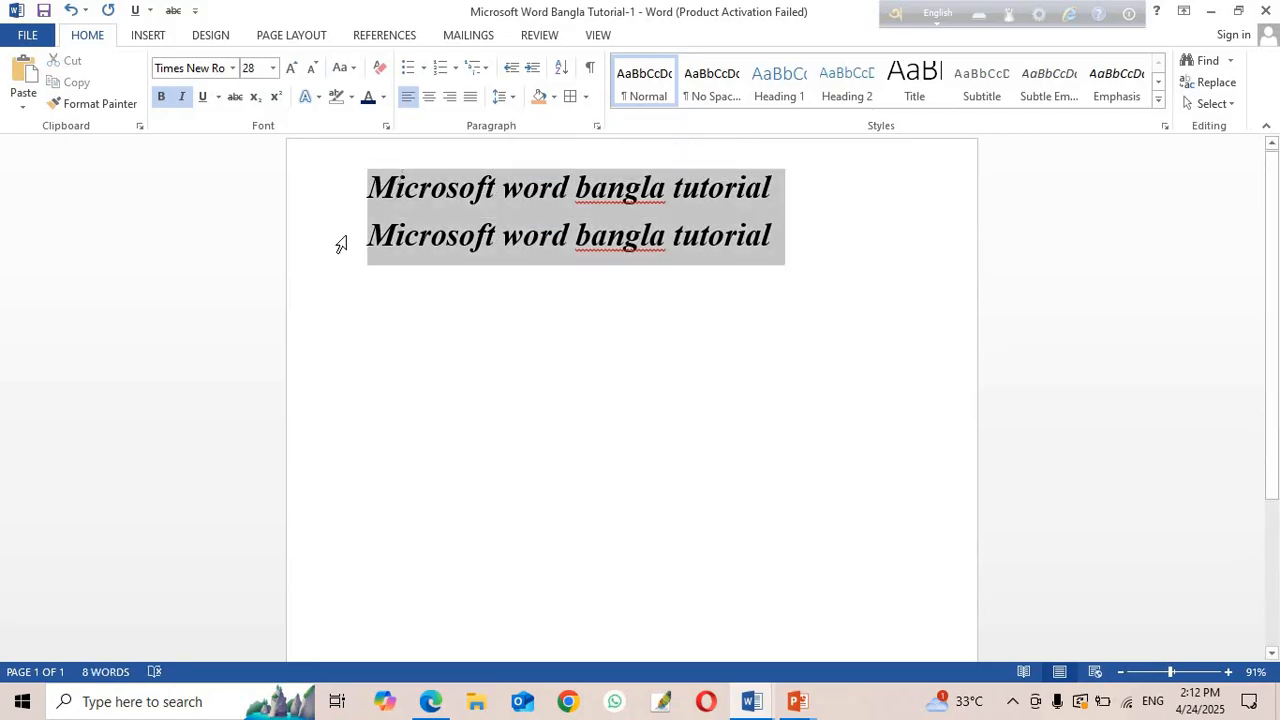
left_click(236, 100)
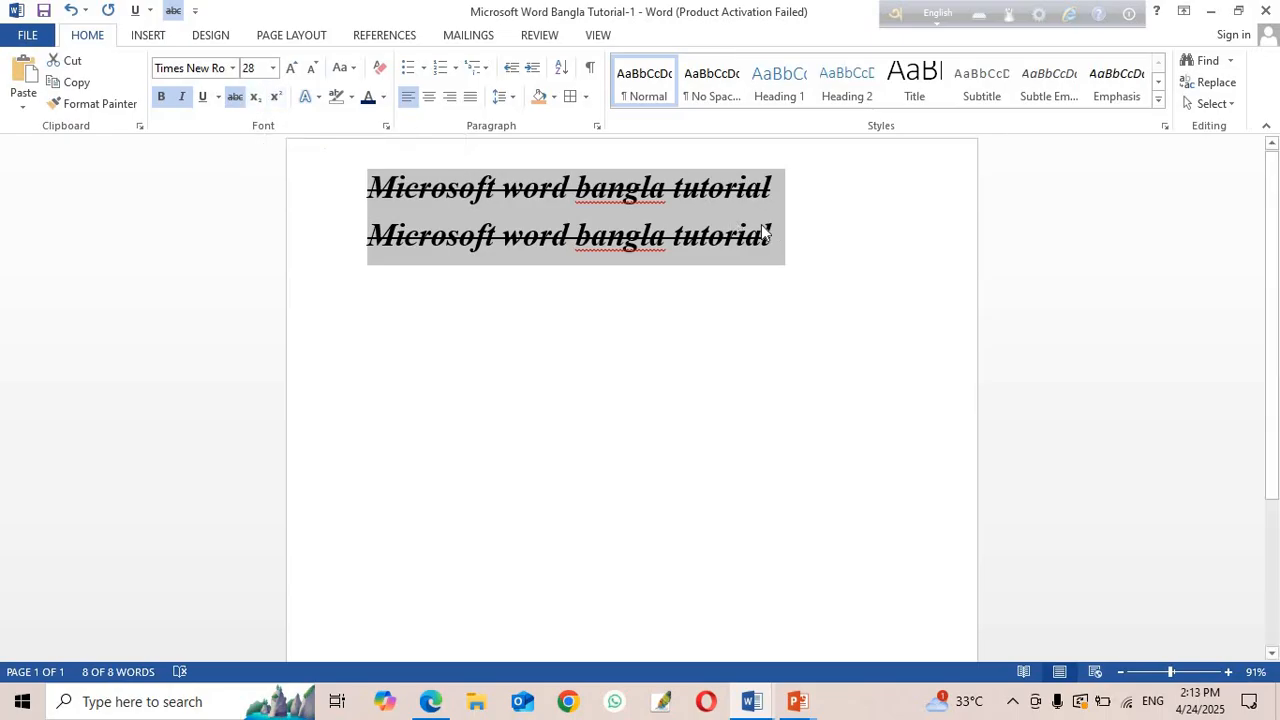
left_click(233, 97)
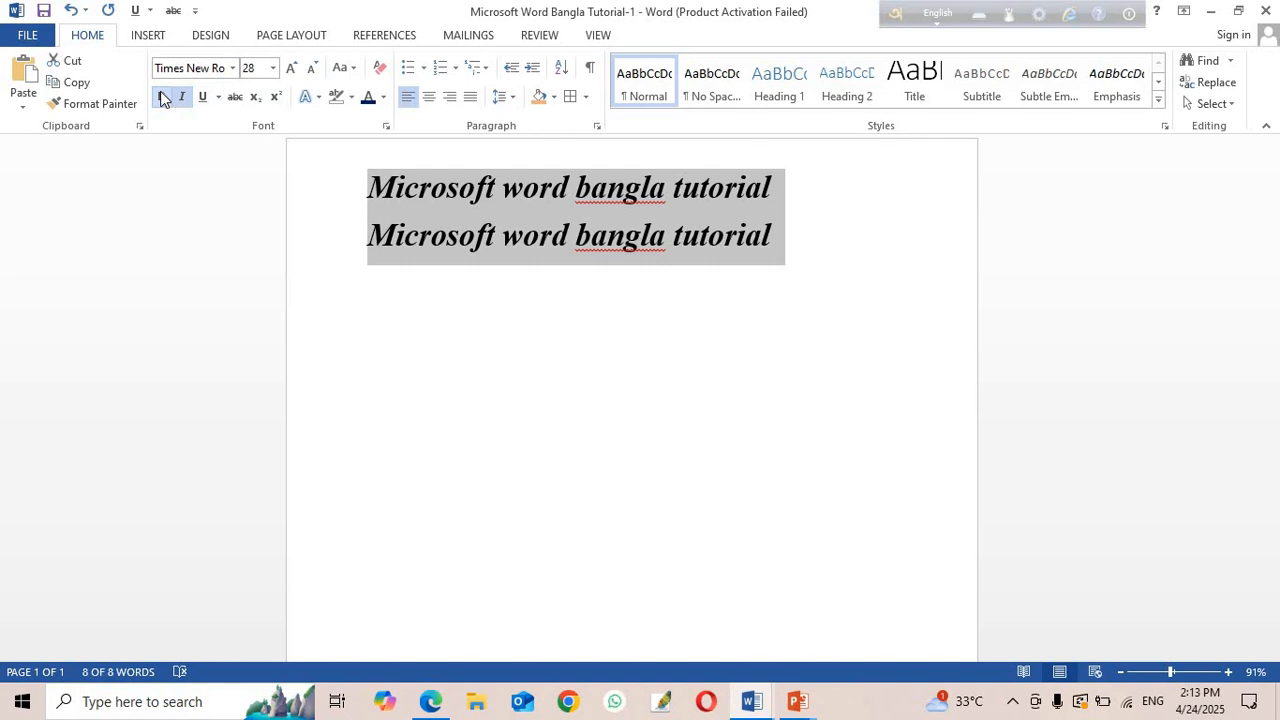
left_click(181, 97)
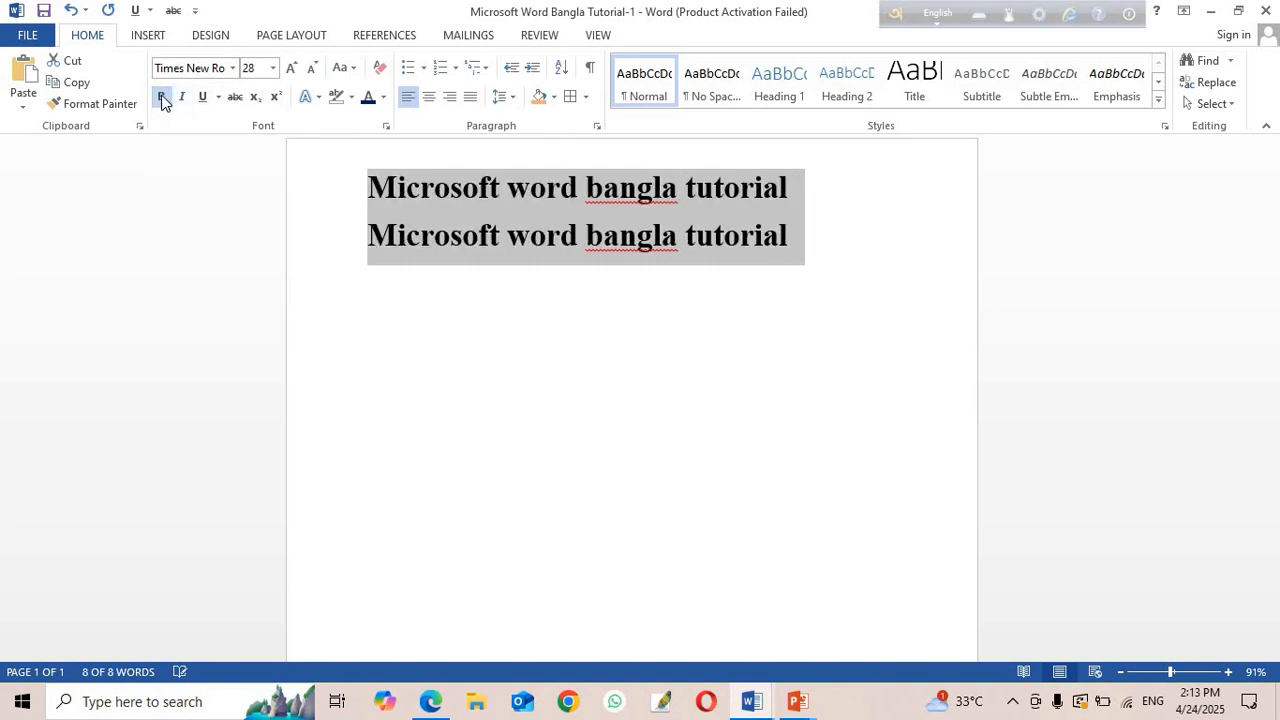
left_click(161, 97)
left_click(508, 284)
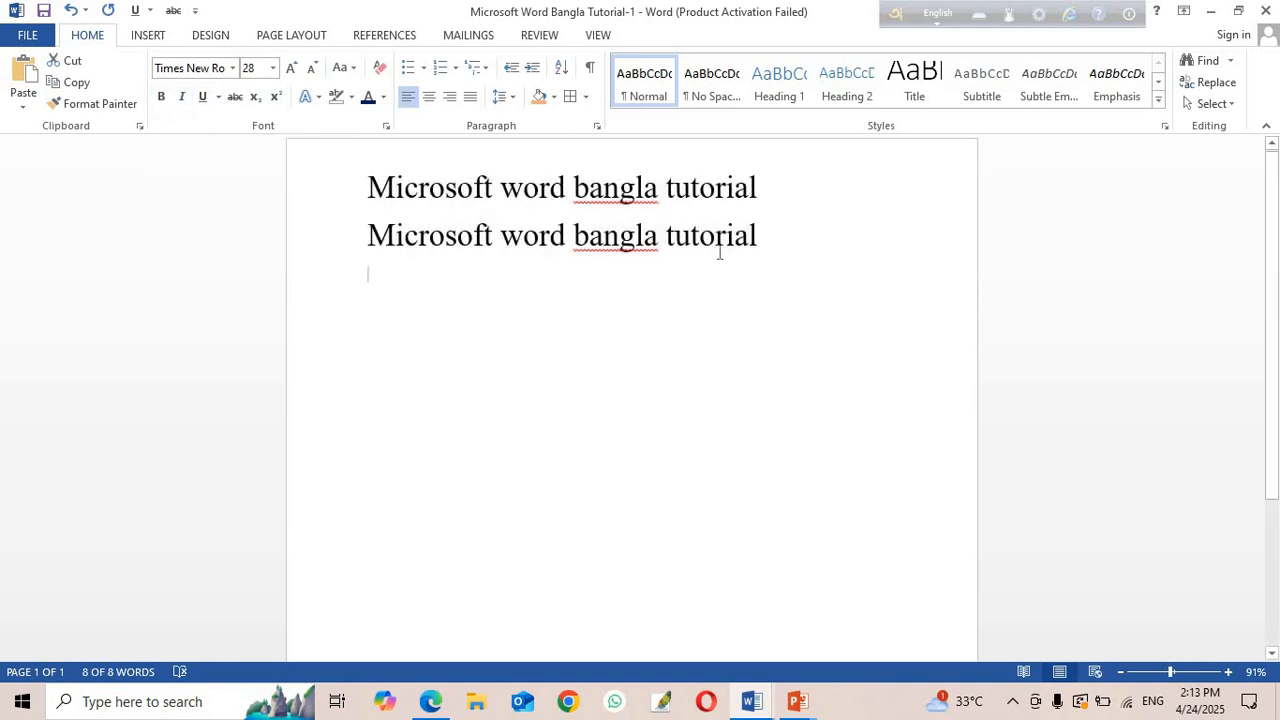
left_click(812, 224)
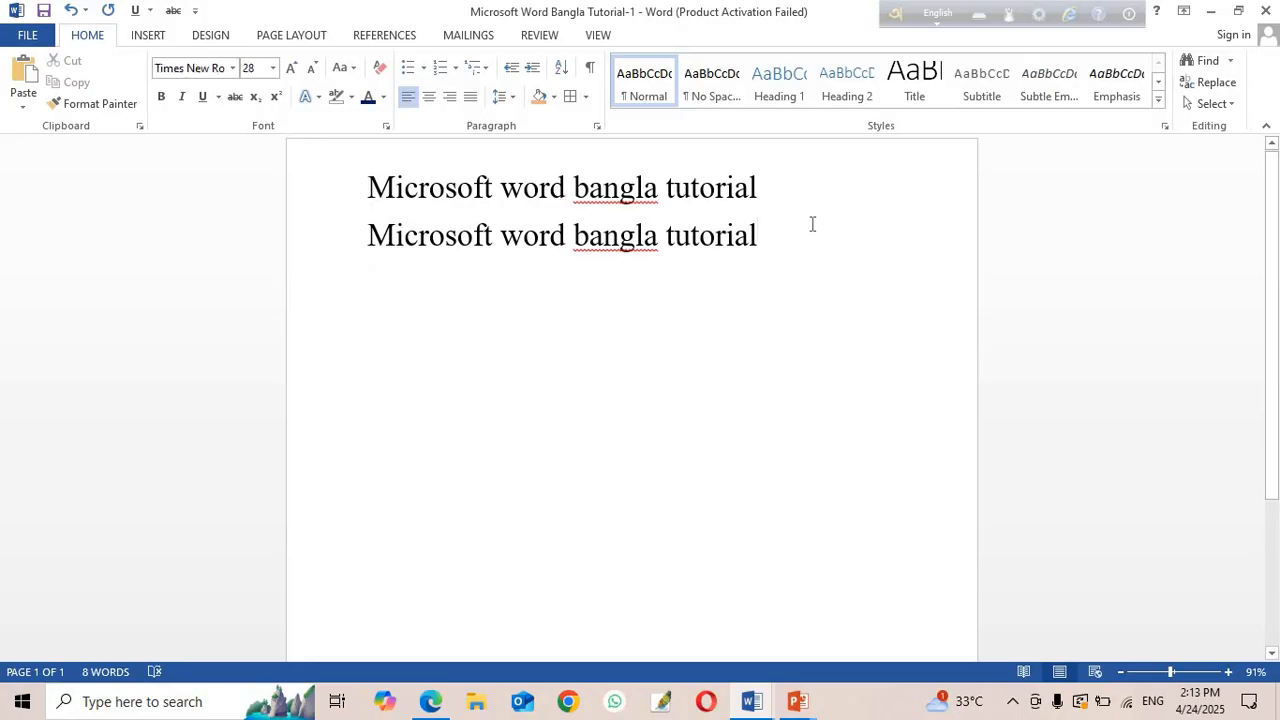
Start a third line with (a+b), fix the auto-capitalized A, and add 2=a2+2ab+b2.
key("Return")
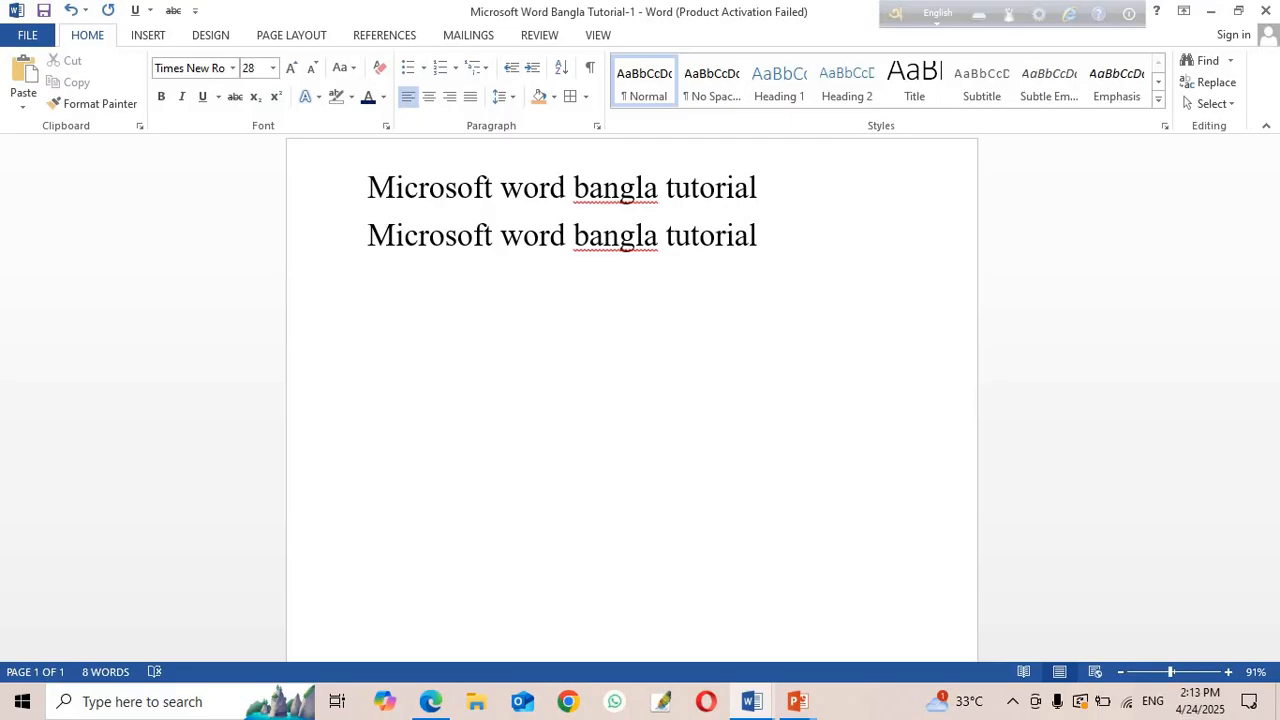
type("a+b")
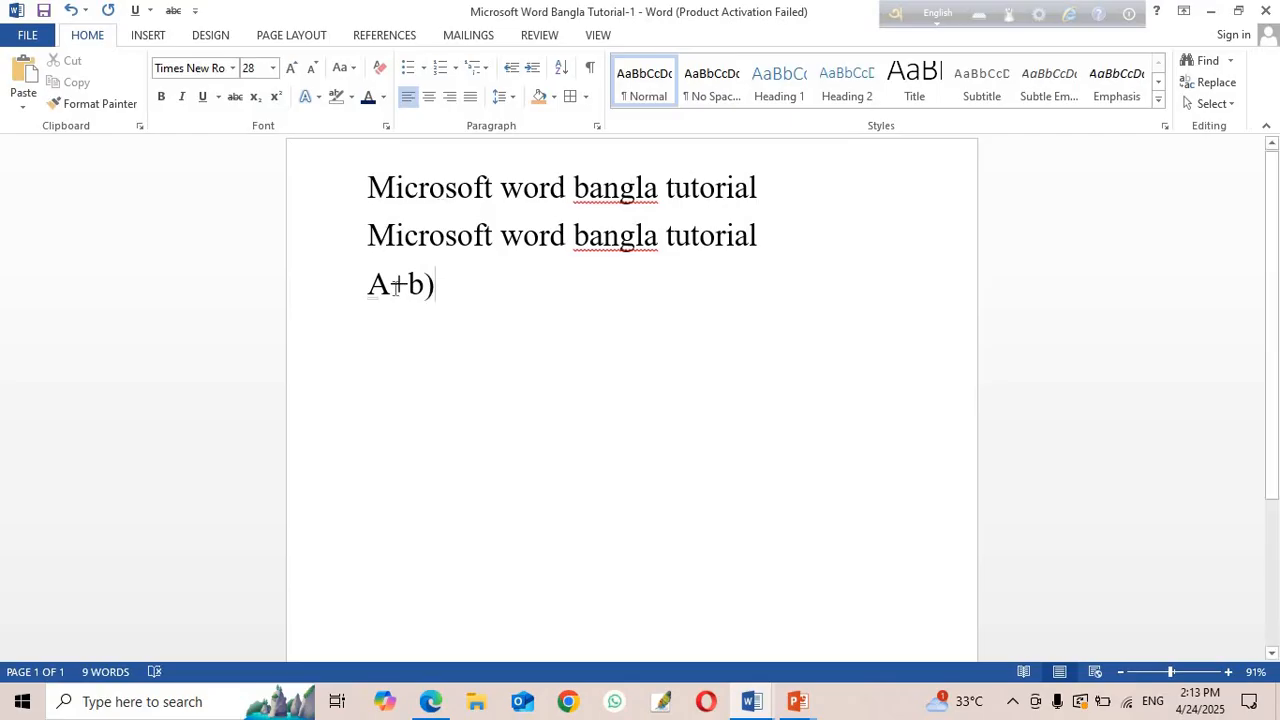
left_click(390, 286)
key("BackSpace")
type("a")
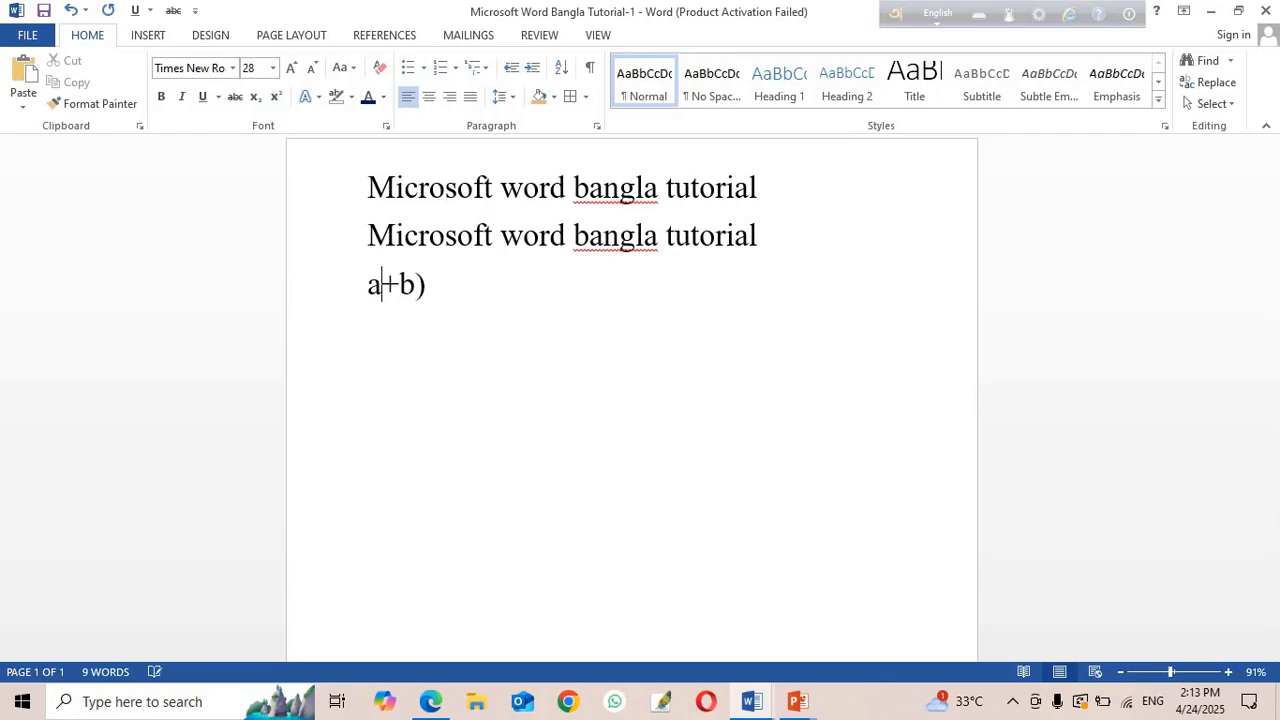
type("(")
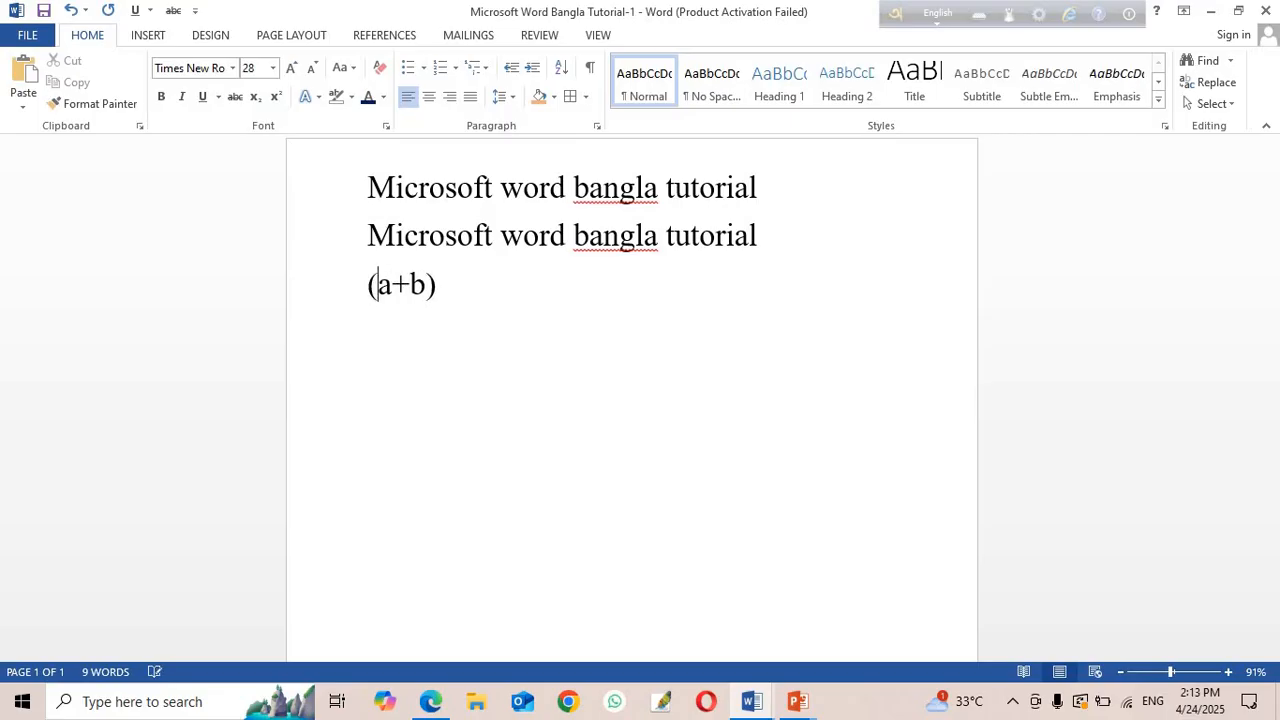
key("Right")
key("Right")
key("Right")
key("Right")
type("2=a2")
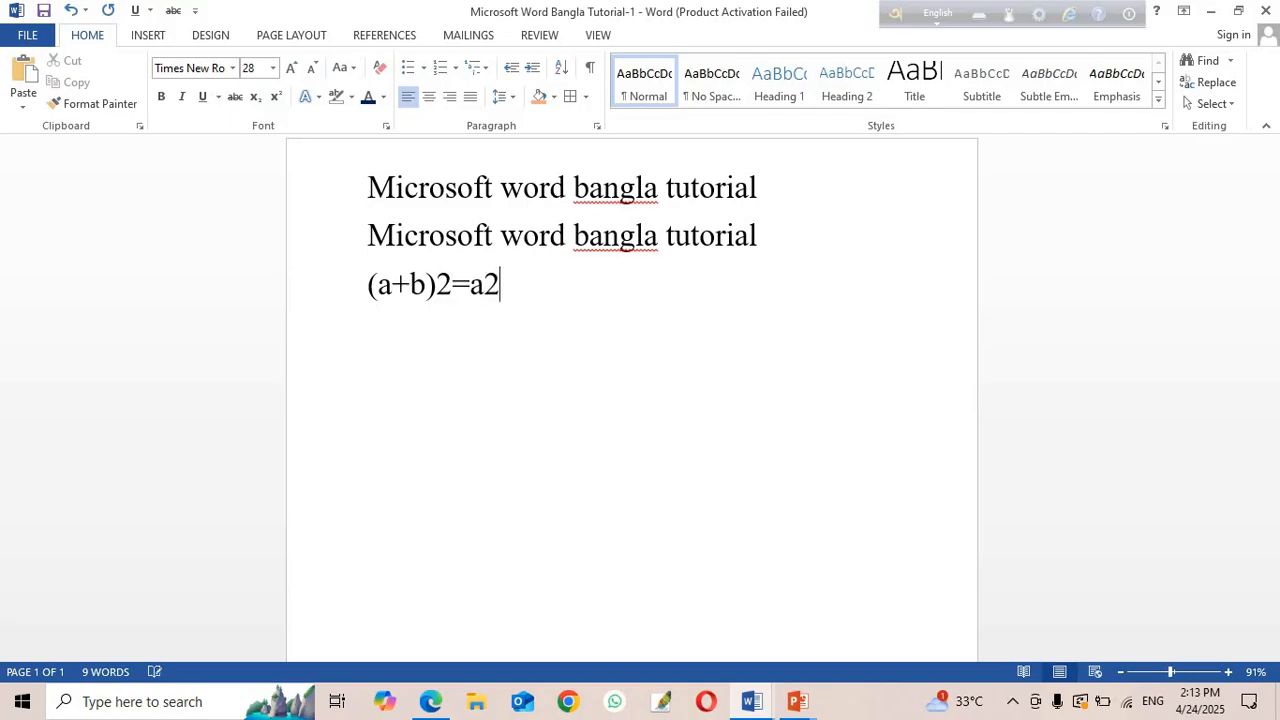
type("+2ab")
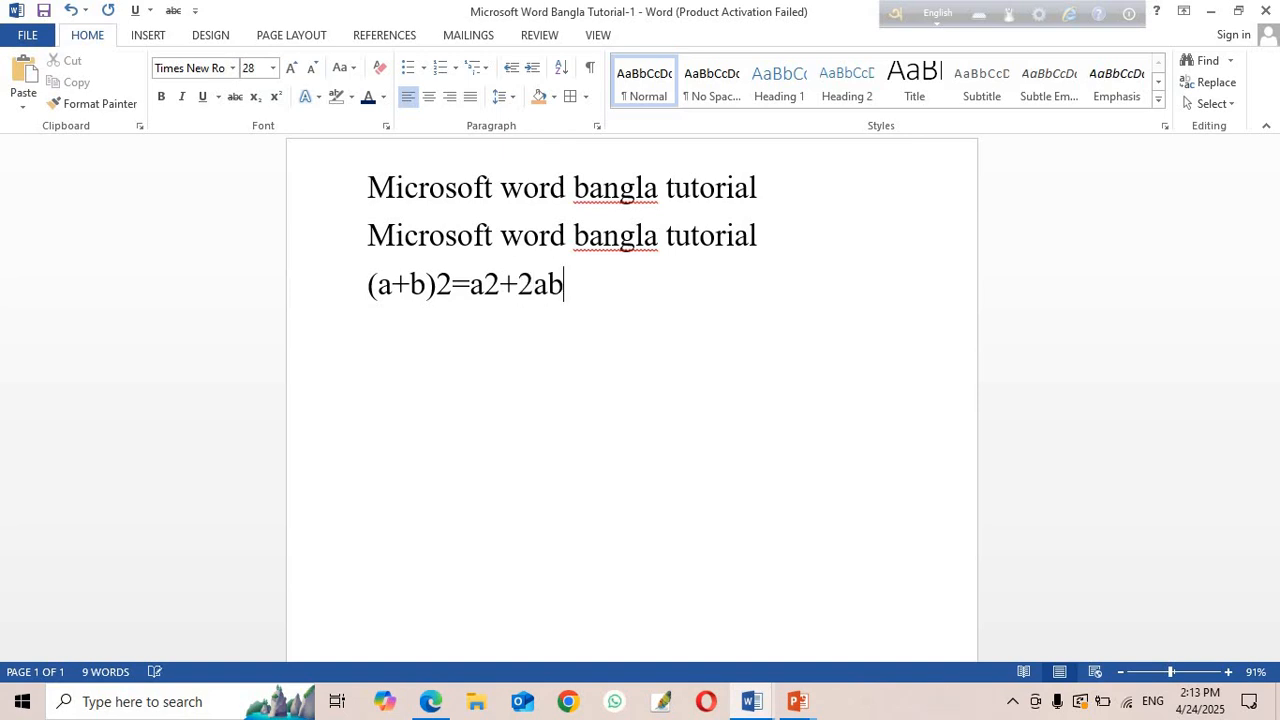
type("+b2")
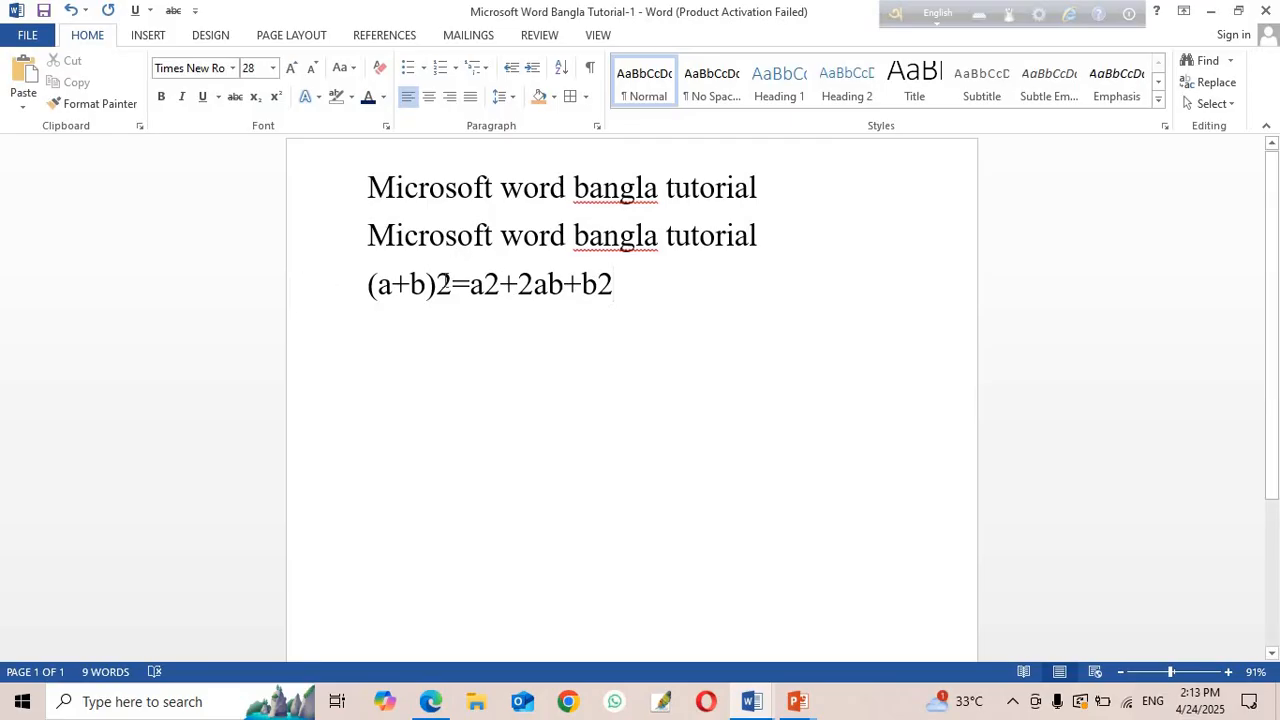
Superscript the 2 after (a+b), the 2 after a, and the final 2 after b.
left_click_drag(437, 285, 452, 285)
left_click(277, 98)
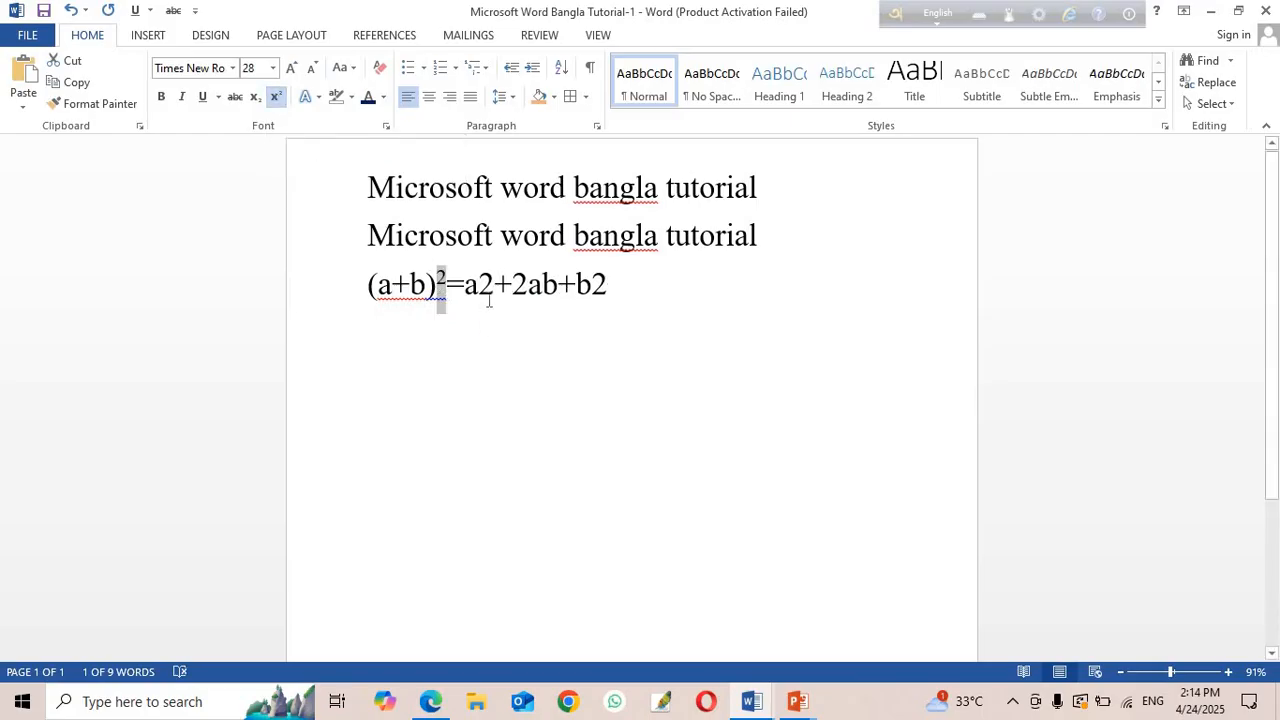
left_click_drag(478, 285, 494, 285)
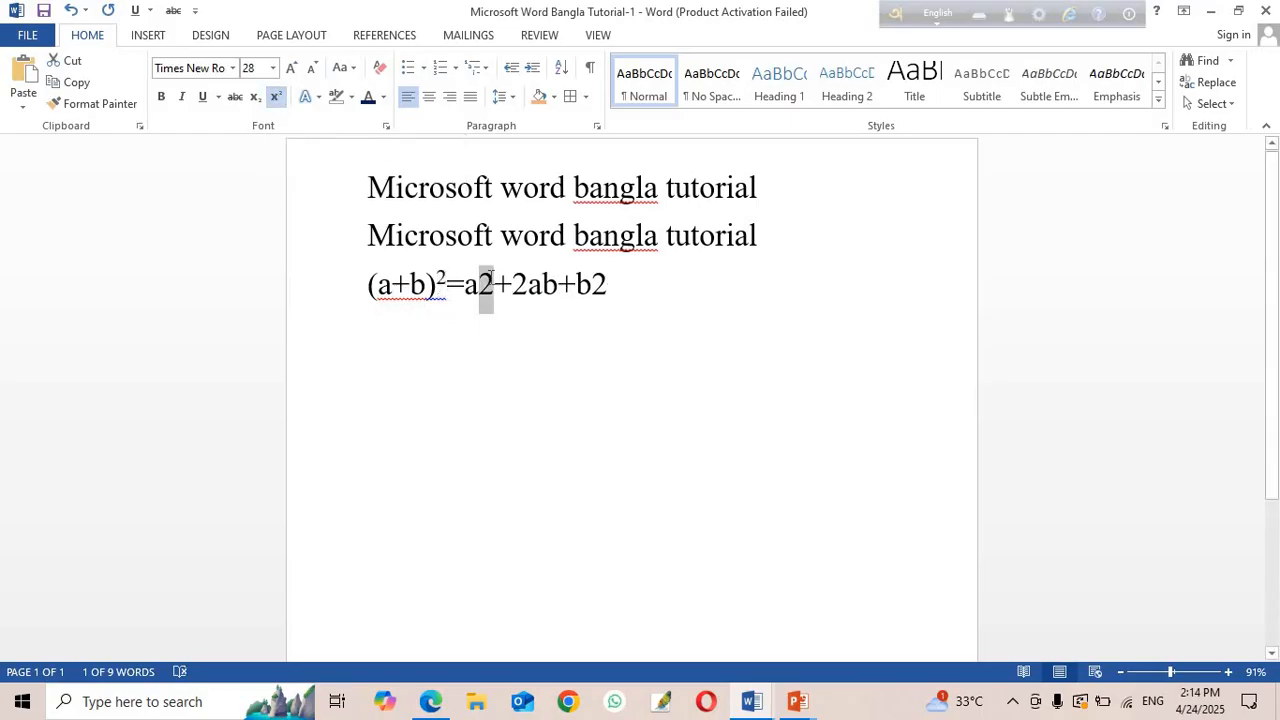
left_click(276, 97)
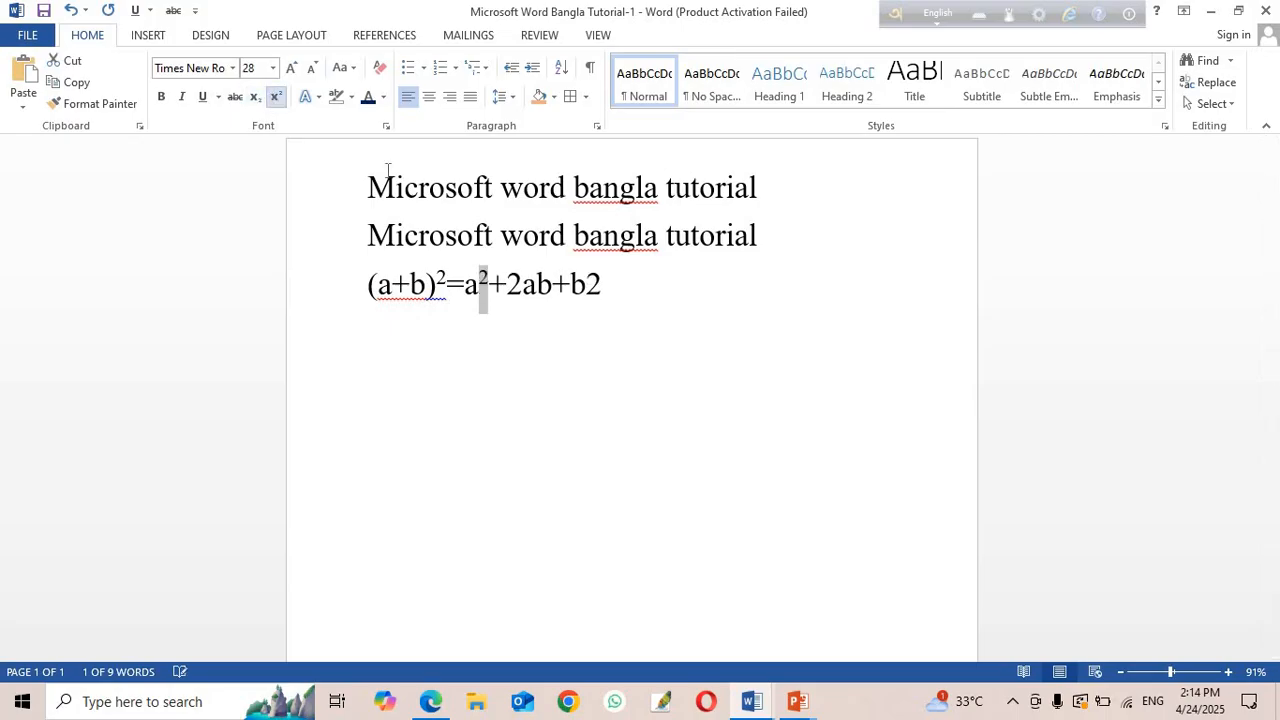
left_click_drag(586, 285, 601, 285)
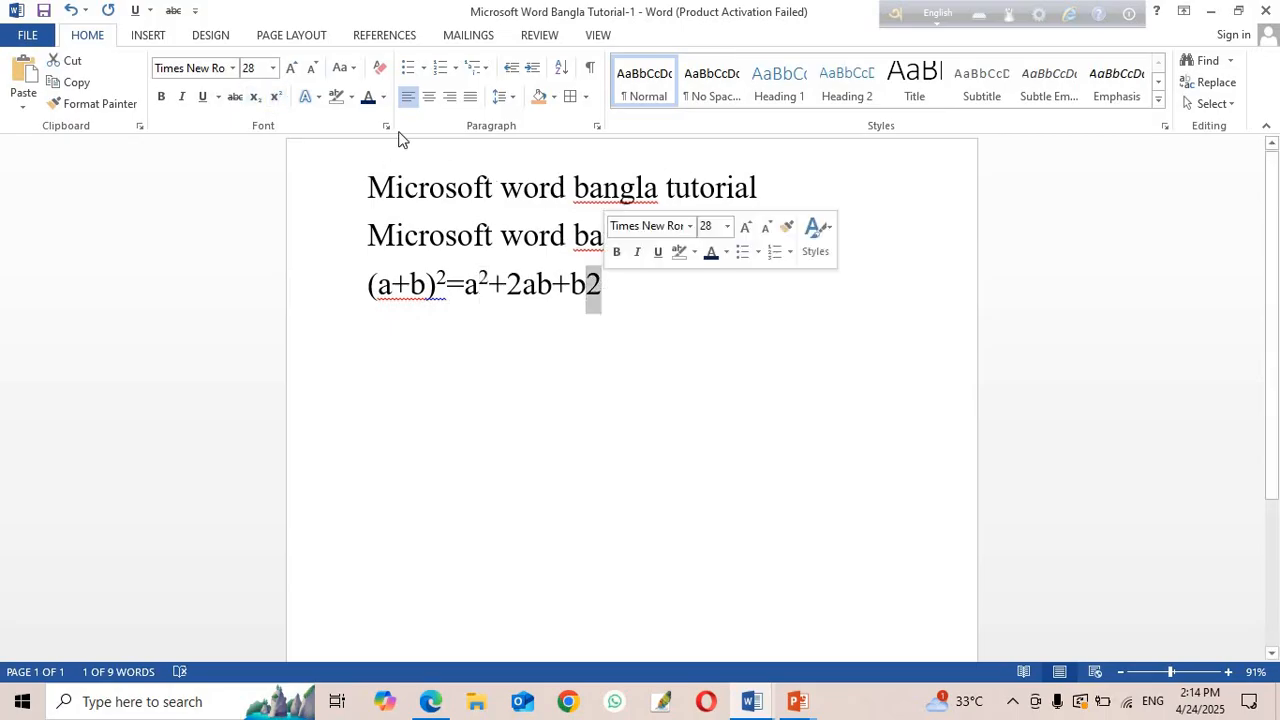
left_click(275, 97)
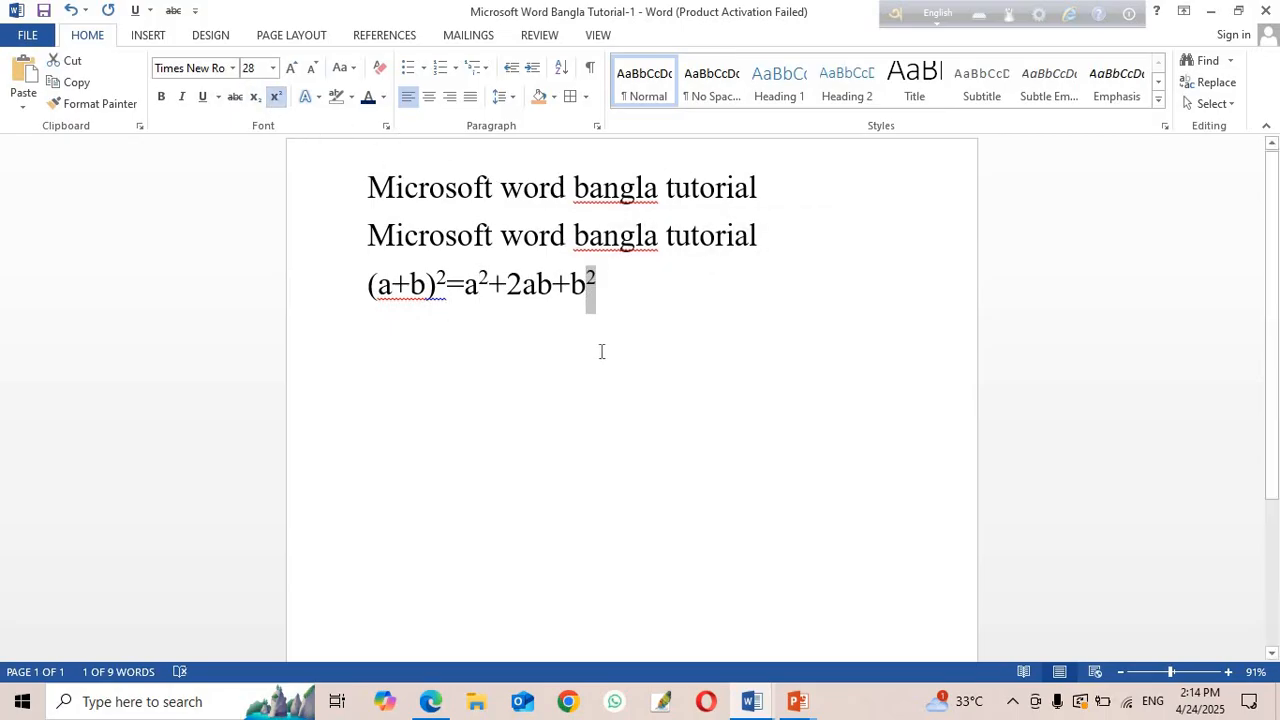
Start a new line below the formula, erasing a partly typed (a.
left_click(604, 285)
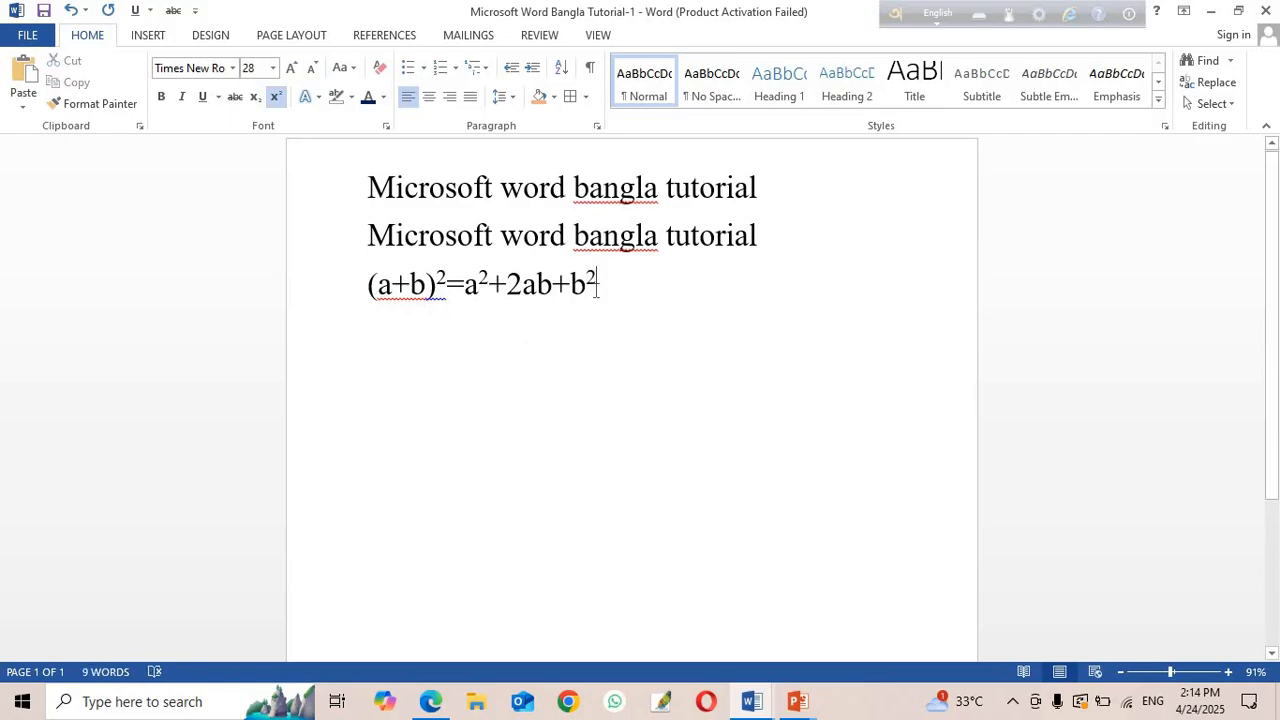
key("Return")
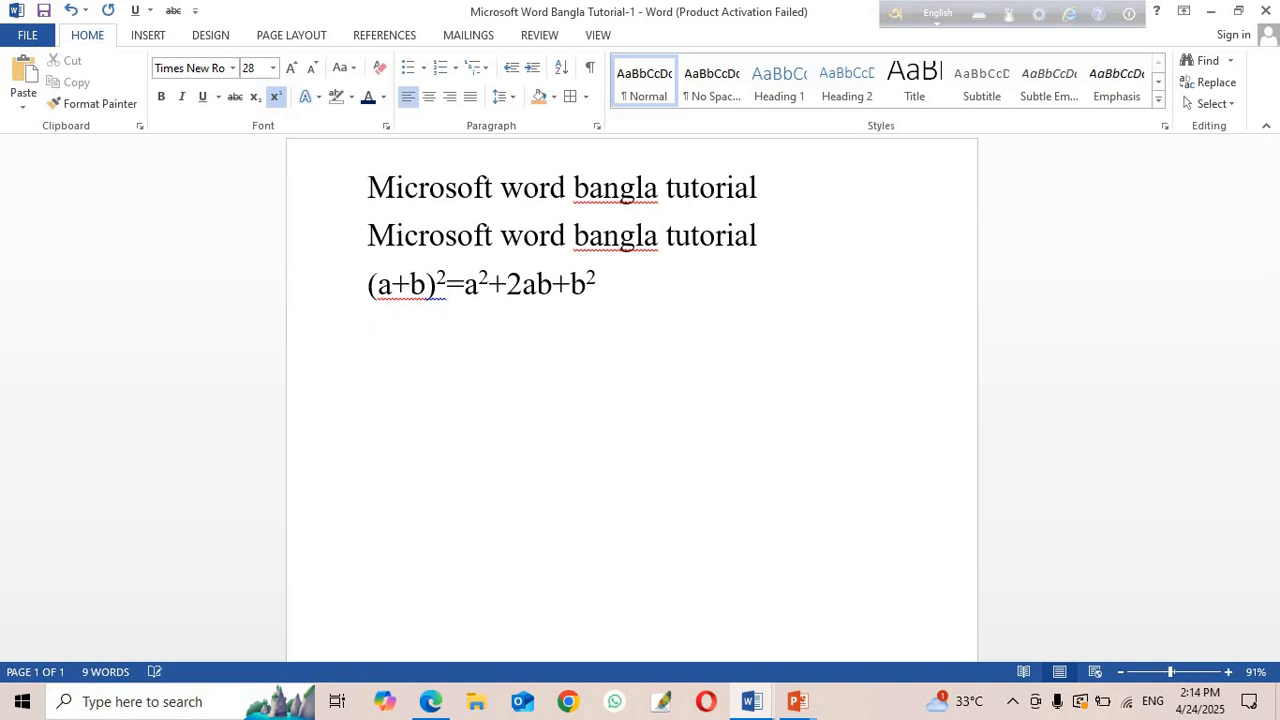
type("(a")
key("BackSpace")
key("BackSpace")
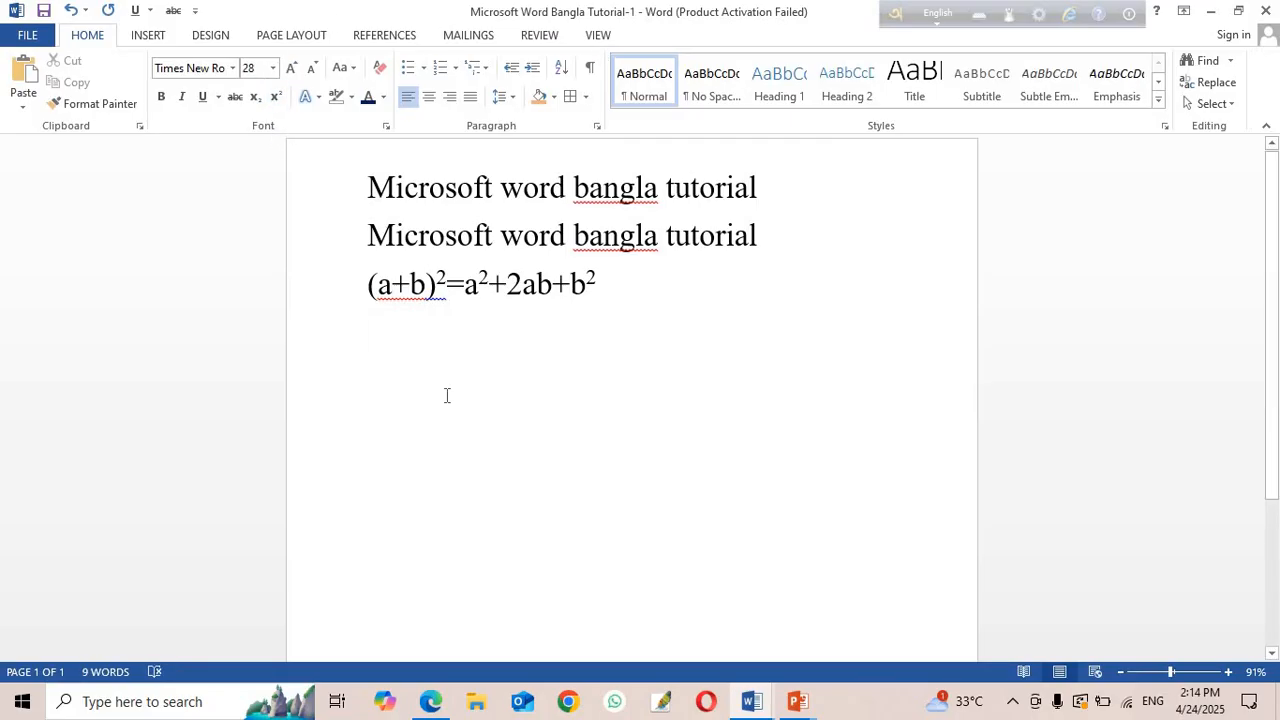
Type (a+b) with a superscript 2, followed by =.
type("(")
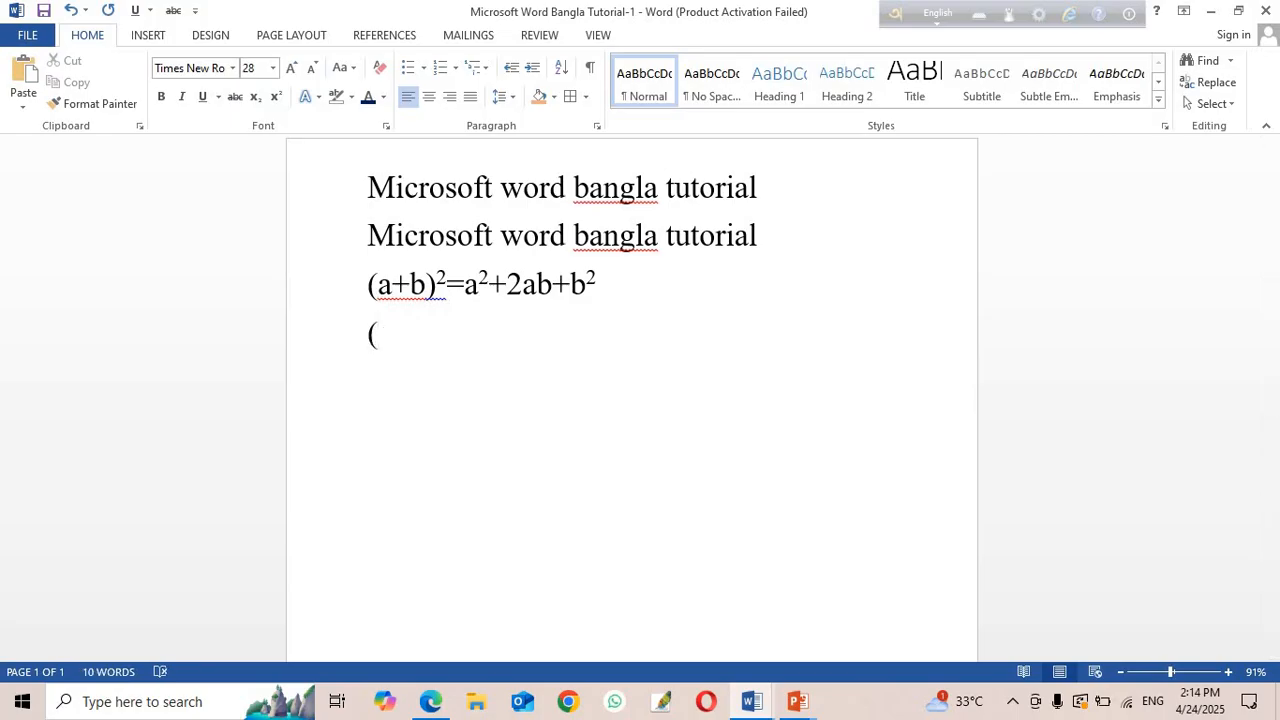
type("a+b)")
left_click(277, 97)
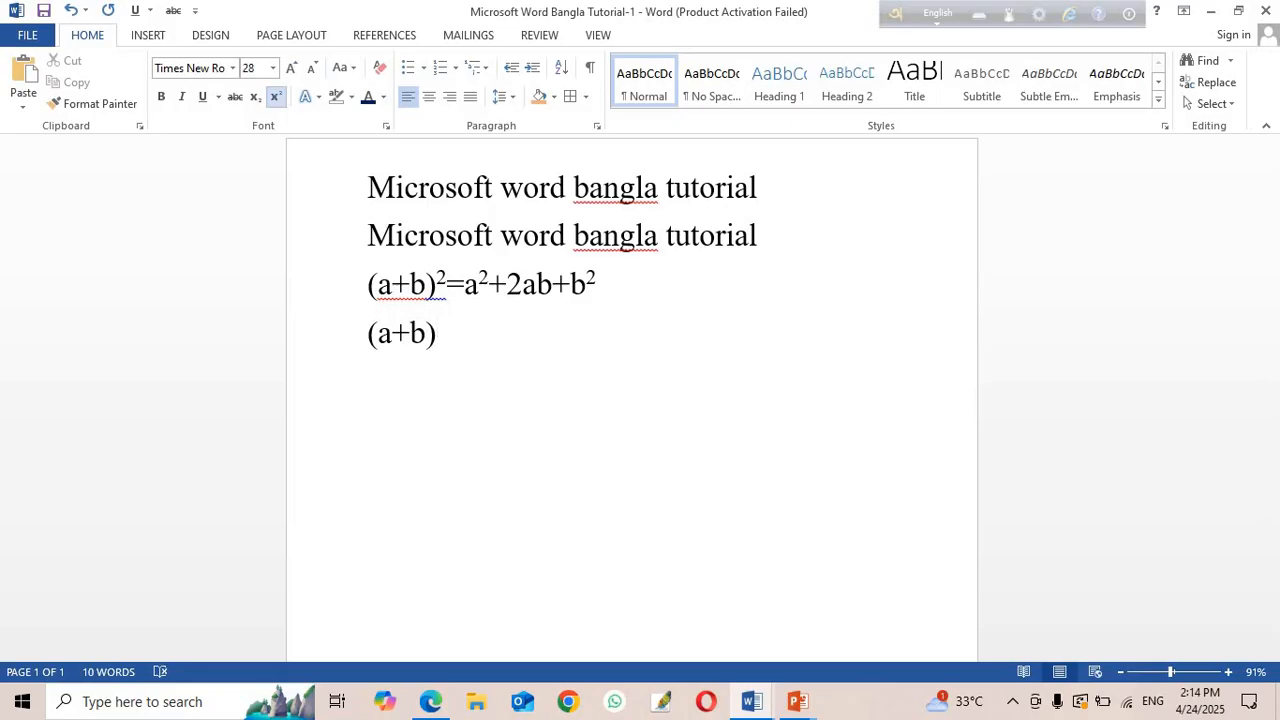
type("2")
left_click(275, 97)
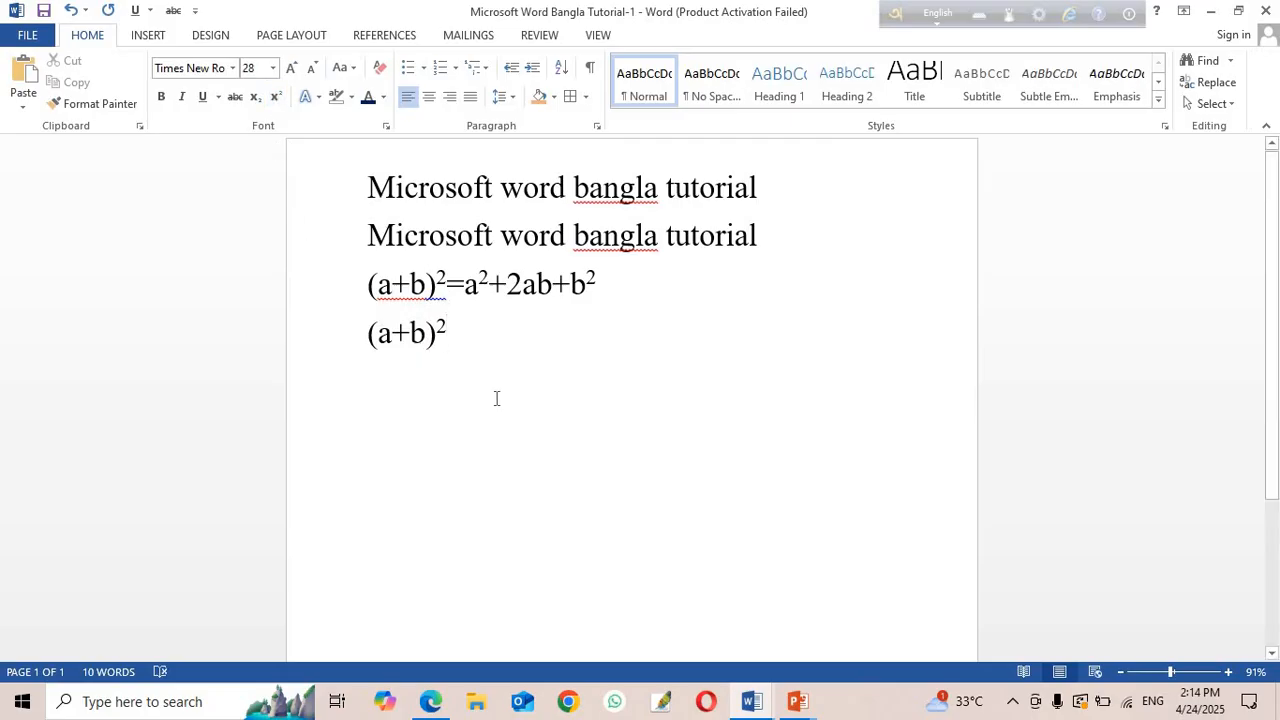
type("=")
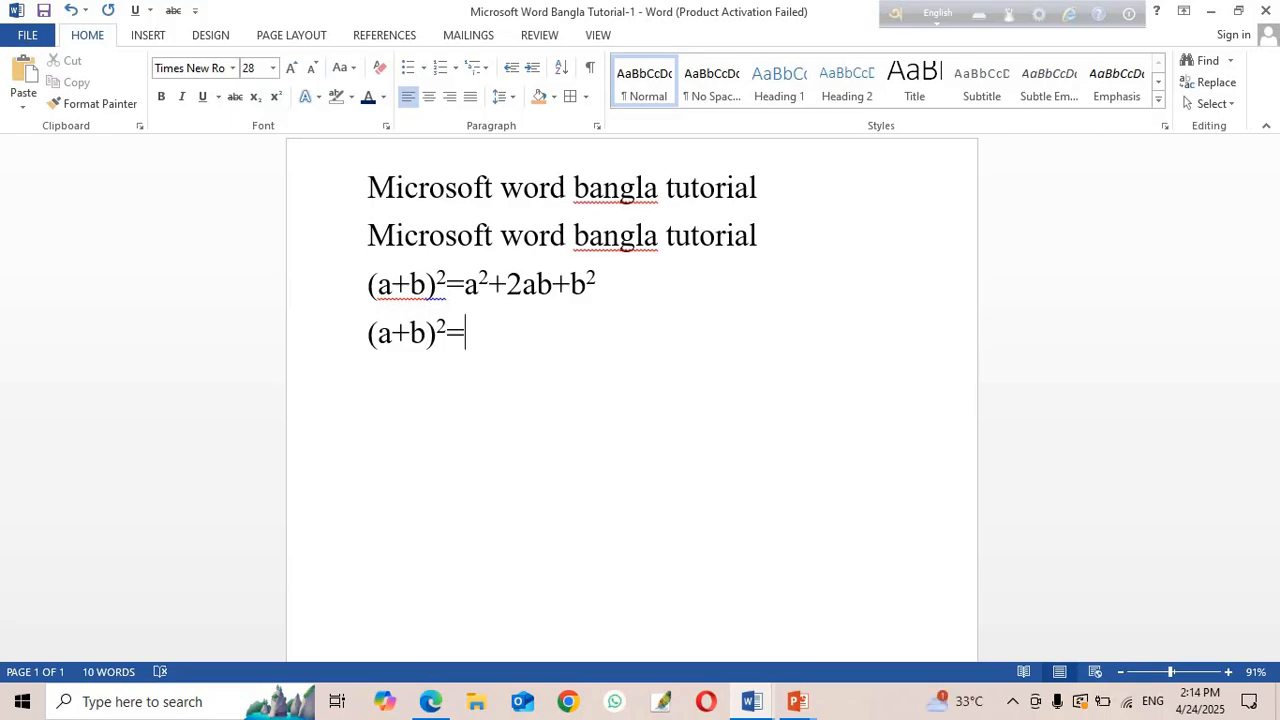
Add a with a superscript 2 and a normal-size plus sign.
type("a")
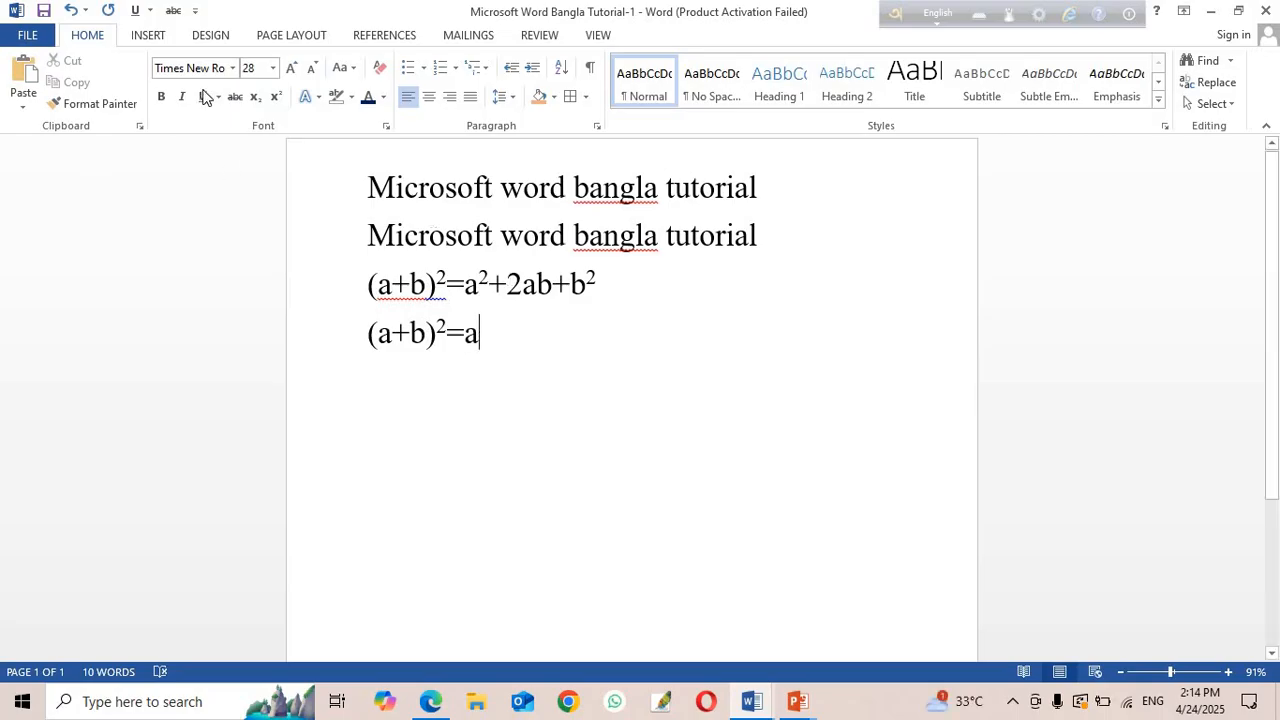
left_click(280, 100)
type("2")
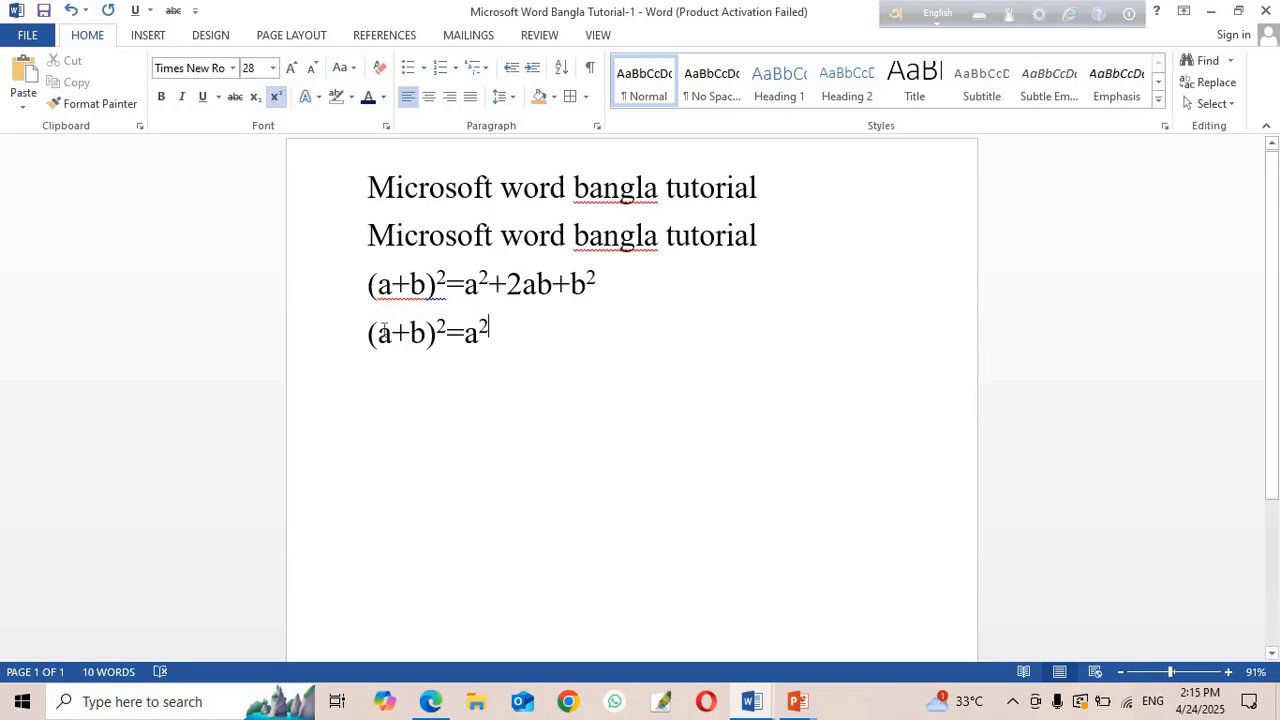
type("+")
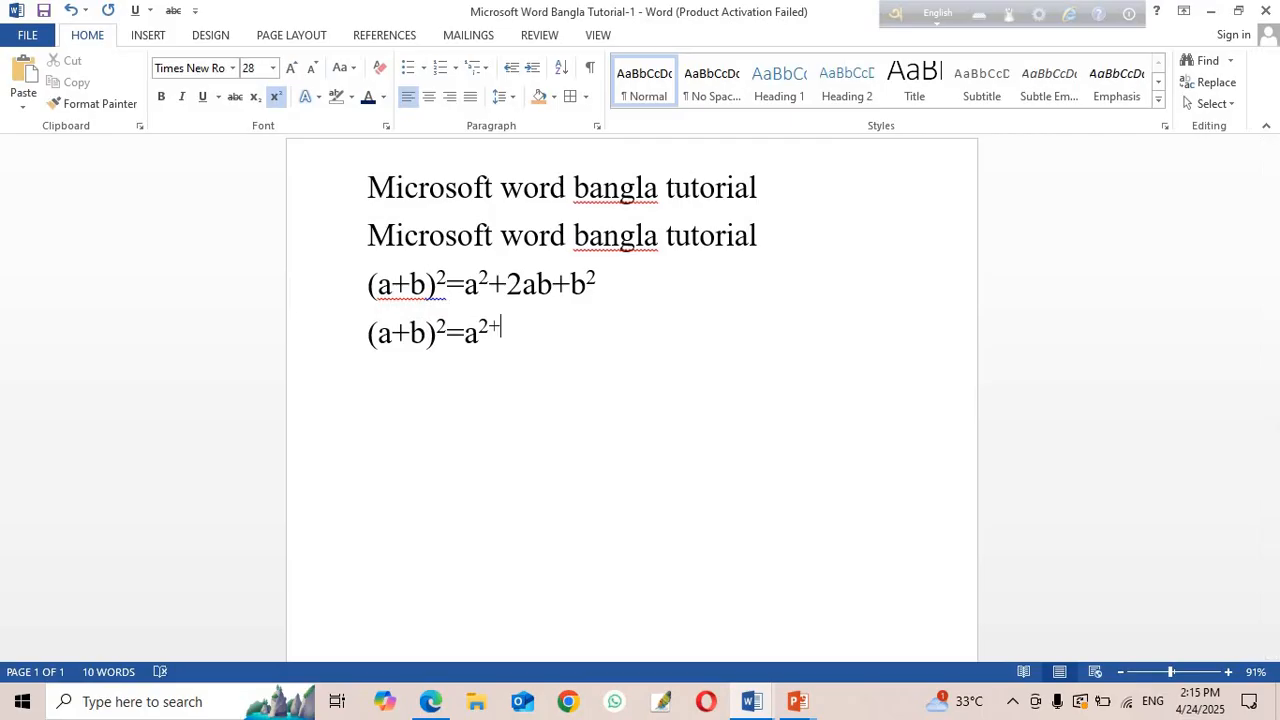
left_click(282, 97)
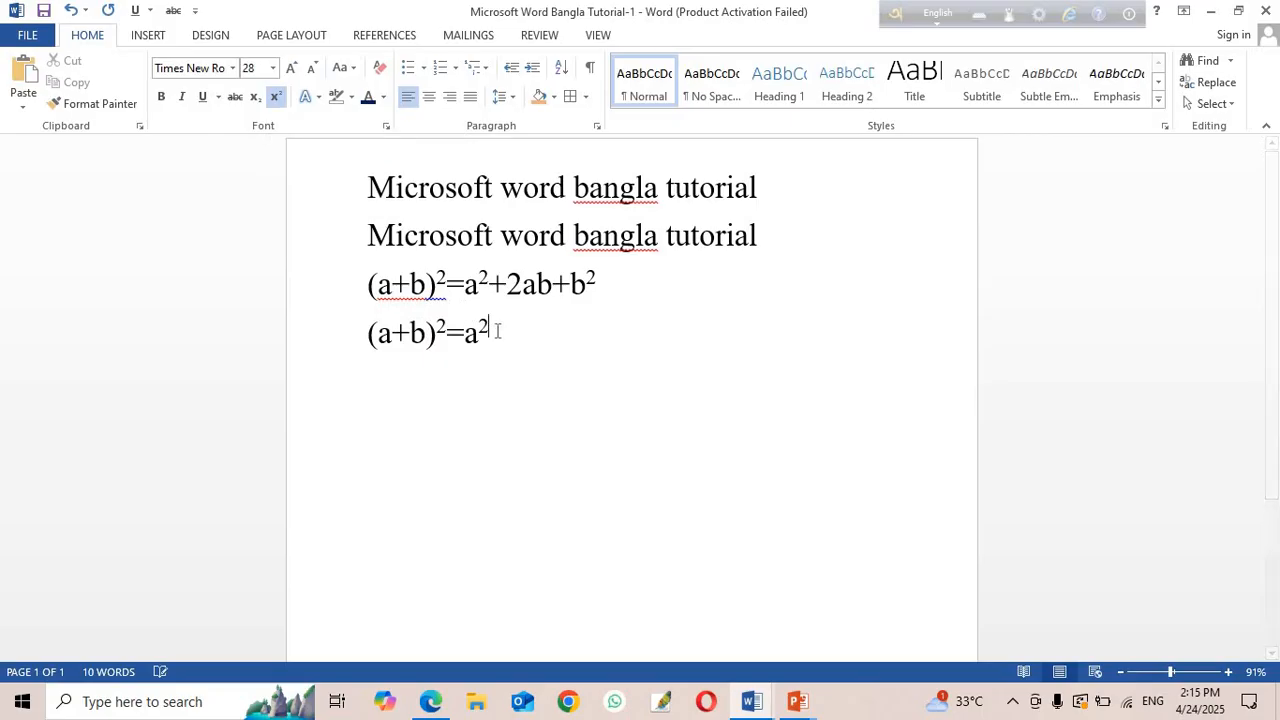
key("BackSpace")
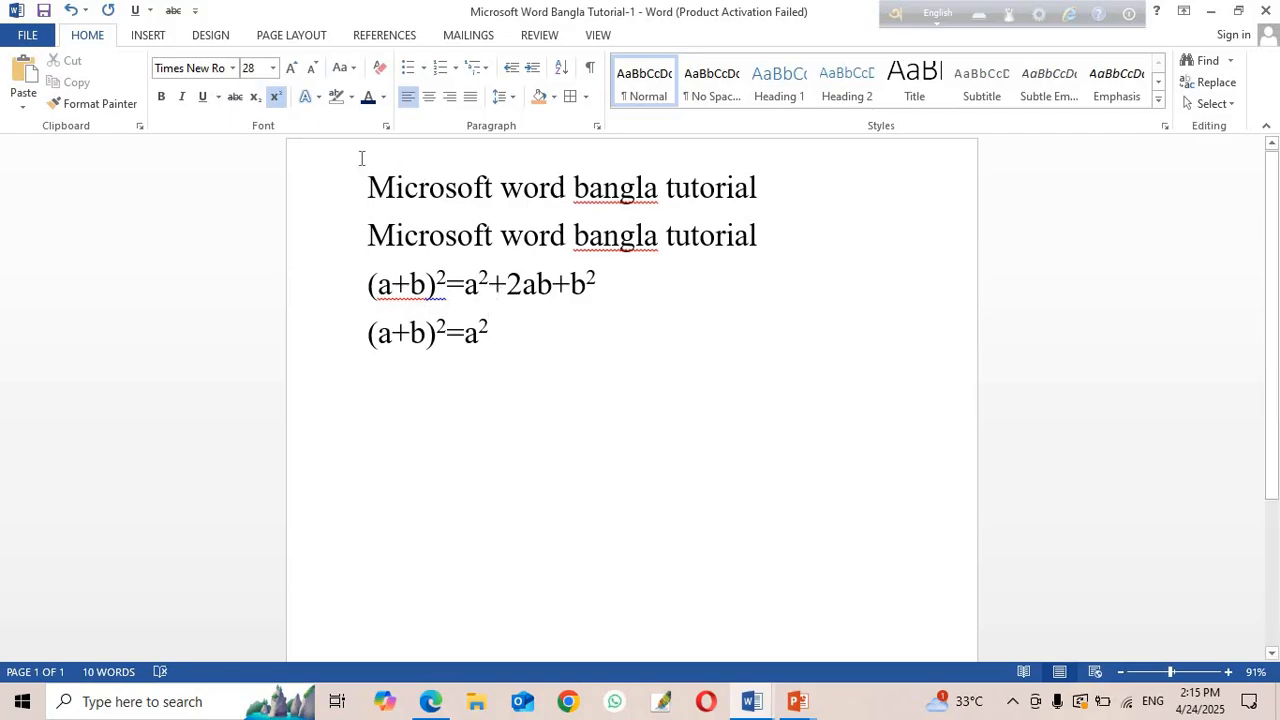
left_click(276, 97)
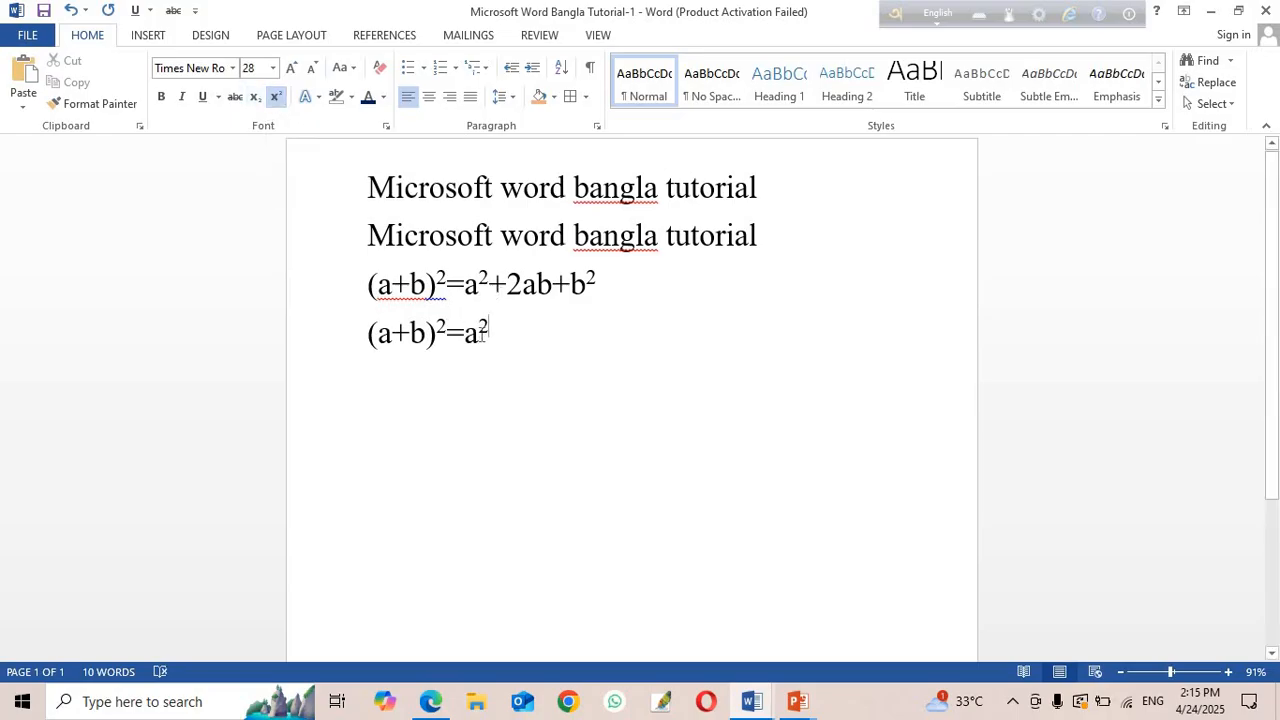
left_click(276, 97)
type("+")
Finish with 2ab+b and its superscript exponent, then start a new line.
type("2a")
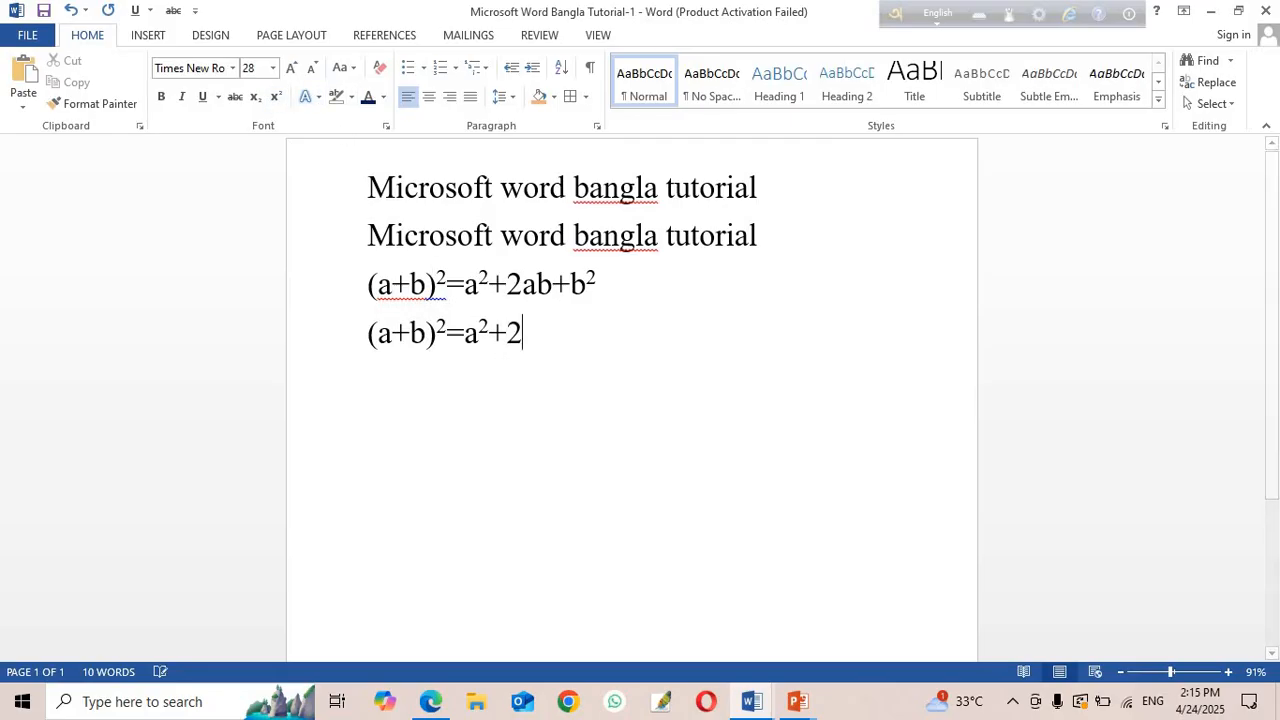
type("b")
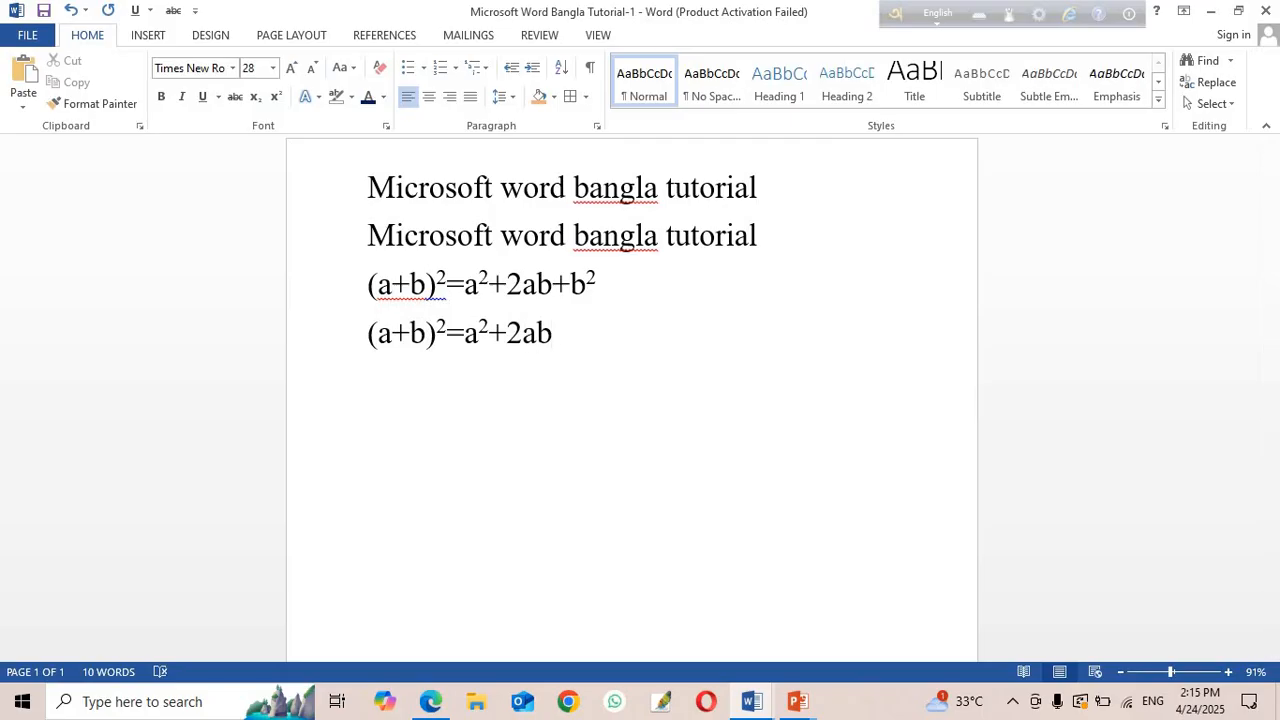
type("+b")
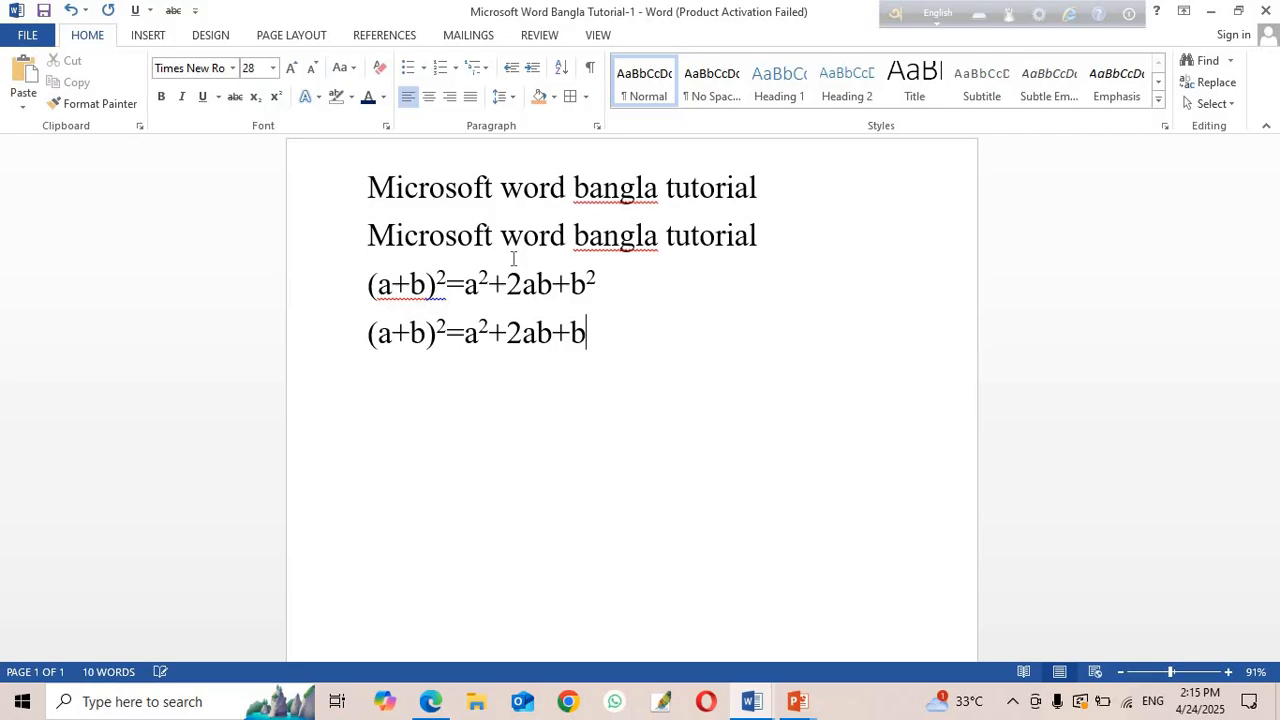
left_click(281, 100)
key("Return")
Type H2 into the So4 line and lower its 2 and 4 to subscripts.
type("So4")
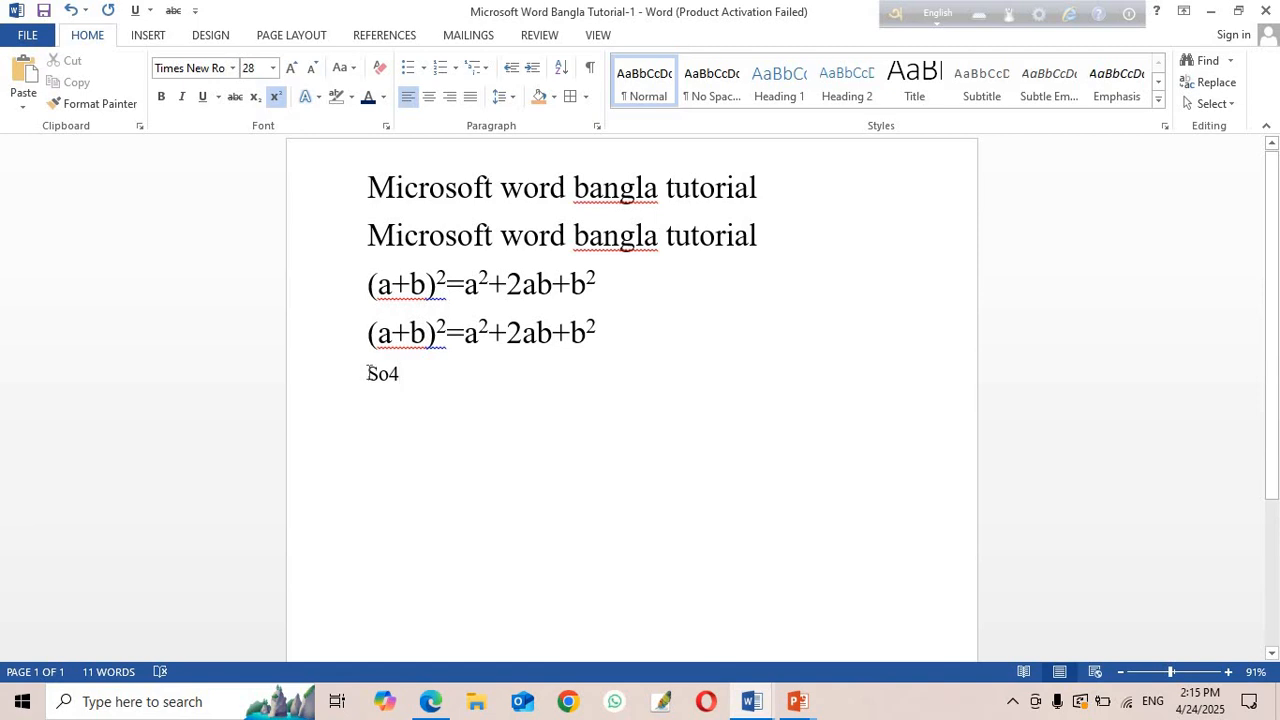
type("H2")
left_click_drag(382, 375, 394, 375)
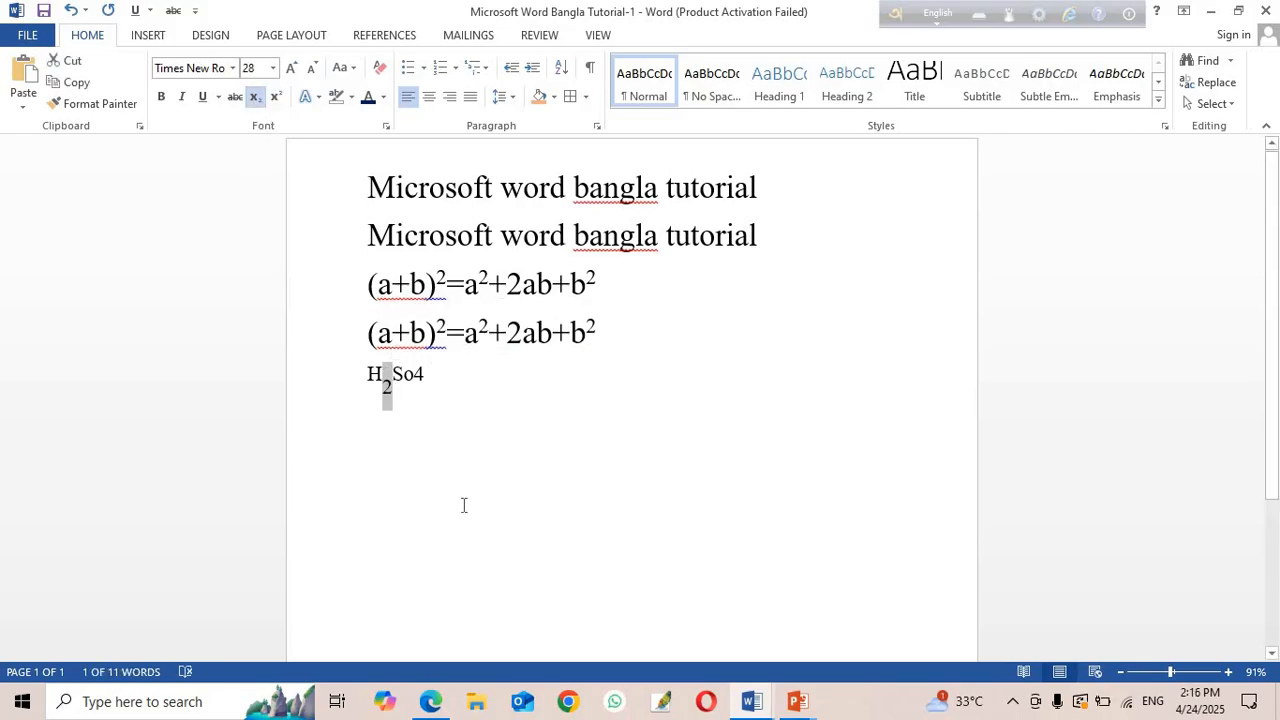
left_click_drag(414, 376, 426, 376)
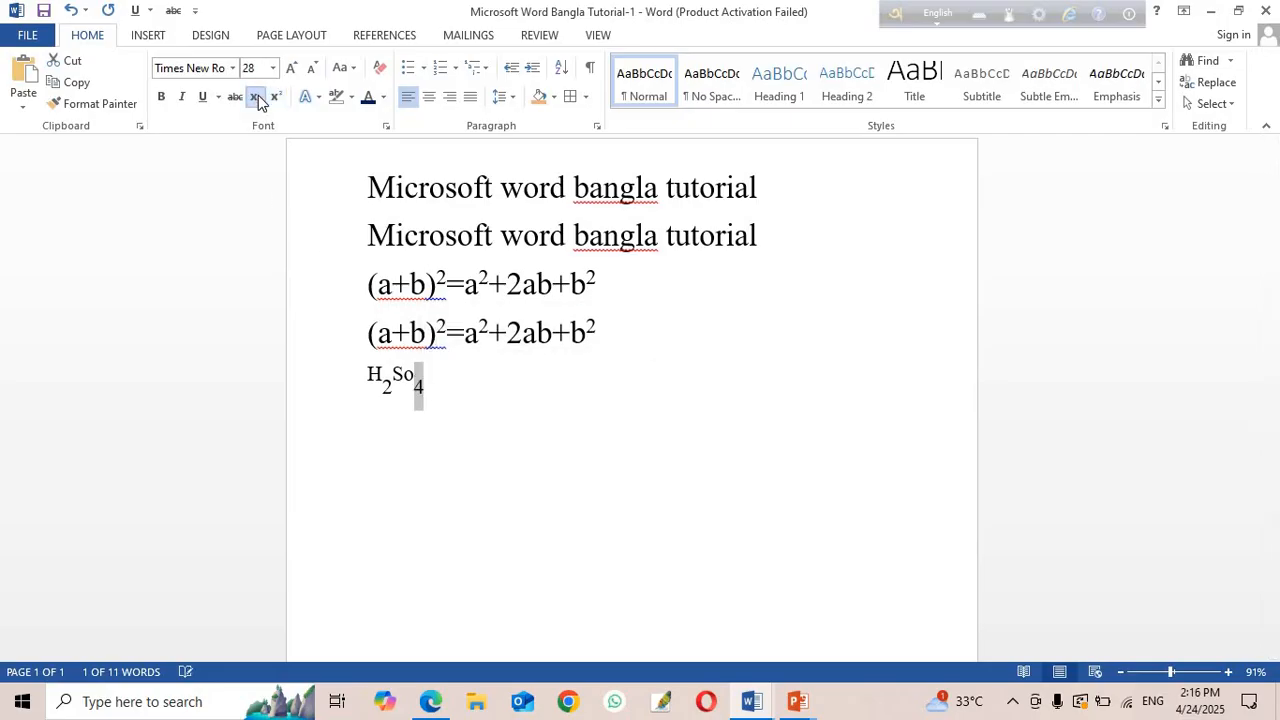
left_click(451, 395)
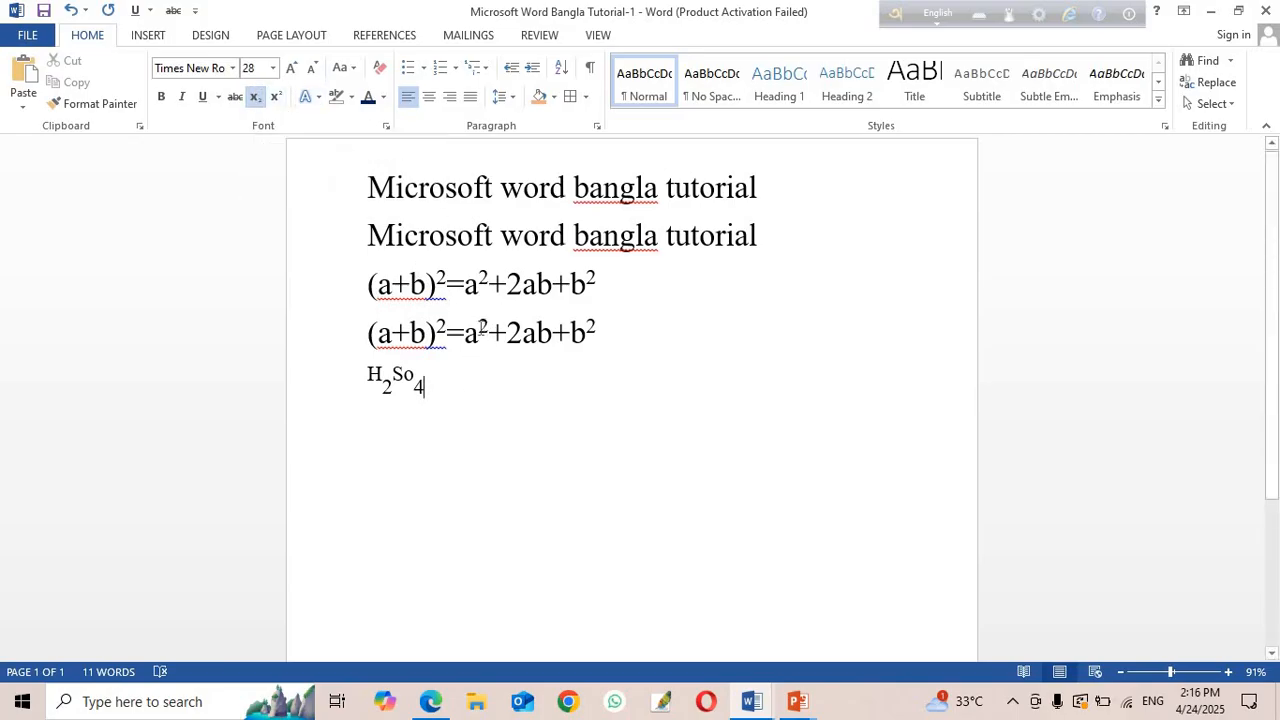
Apply the Fill - Orange, Accent 2, Outline - Accent 2 text effect to 'Microsoft word bangla tutorial'.
left_click(345, 202)
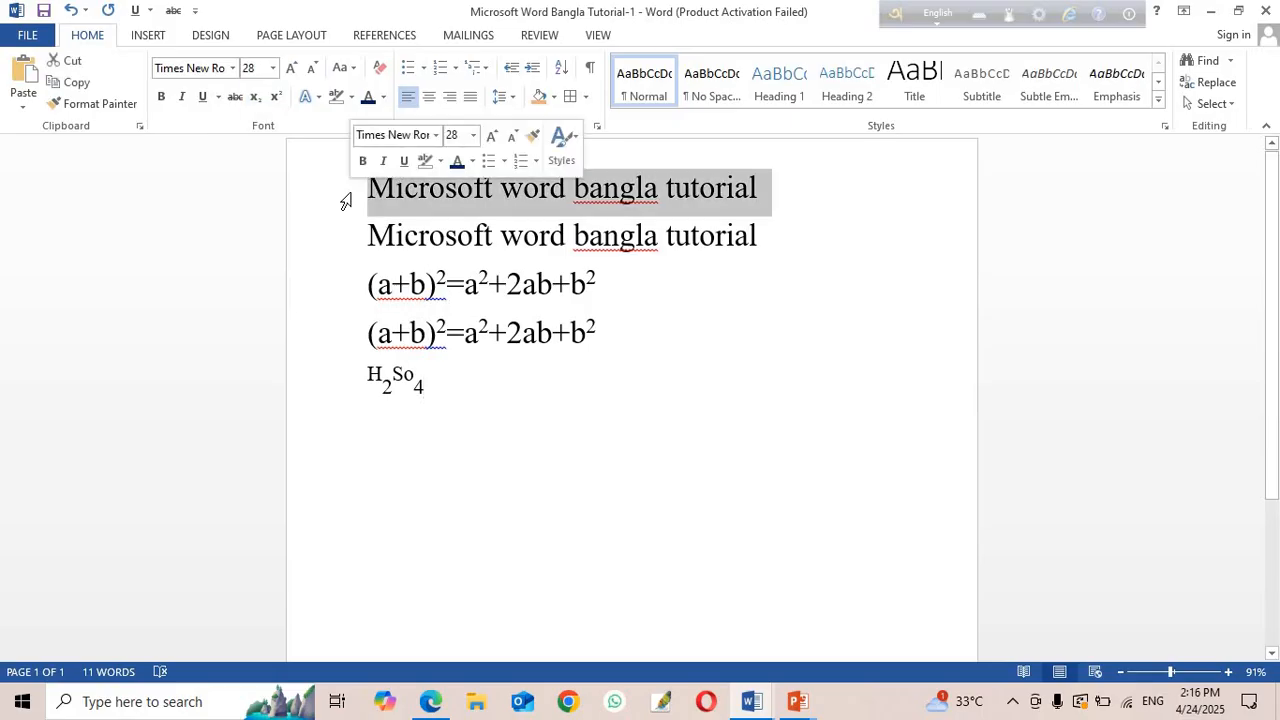
left_click(320, 97)
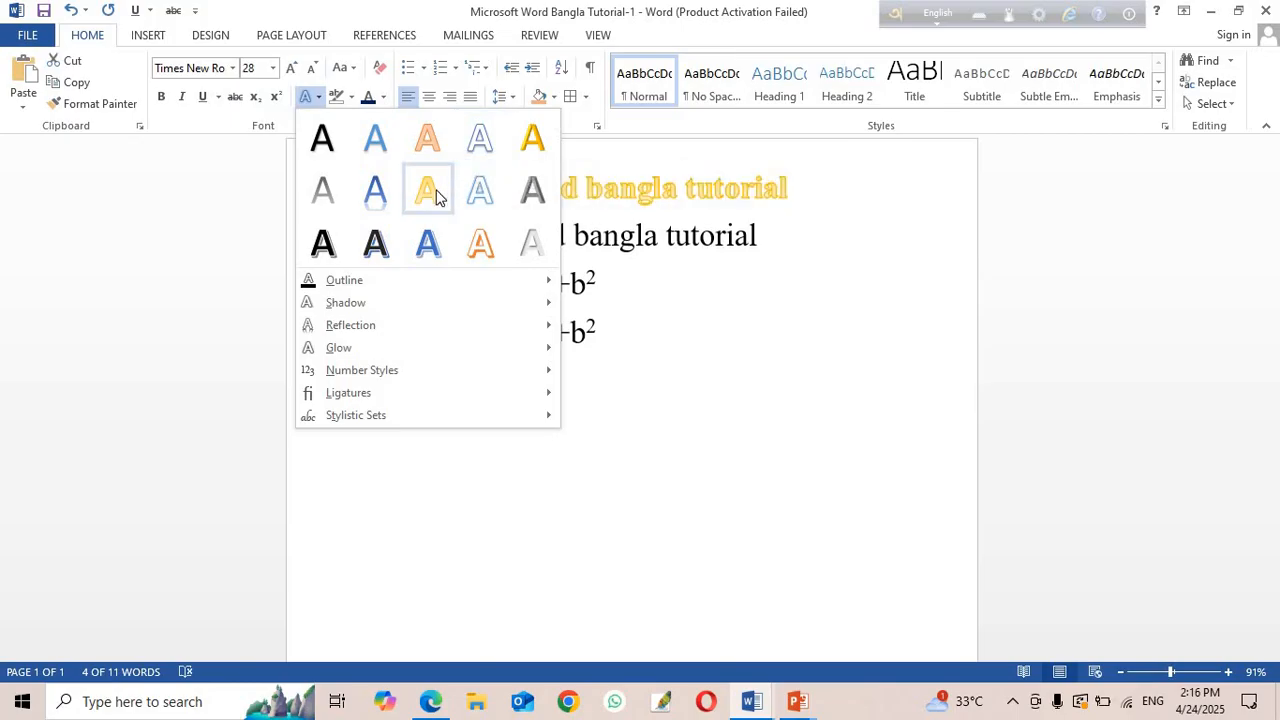
left_click(427, 133)
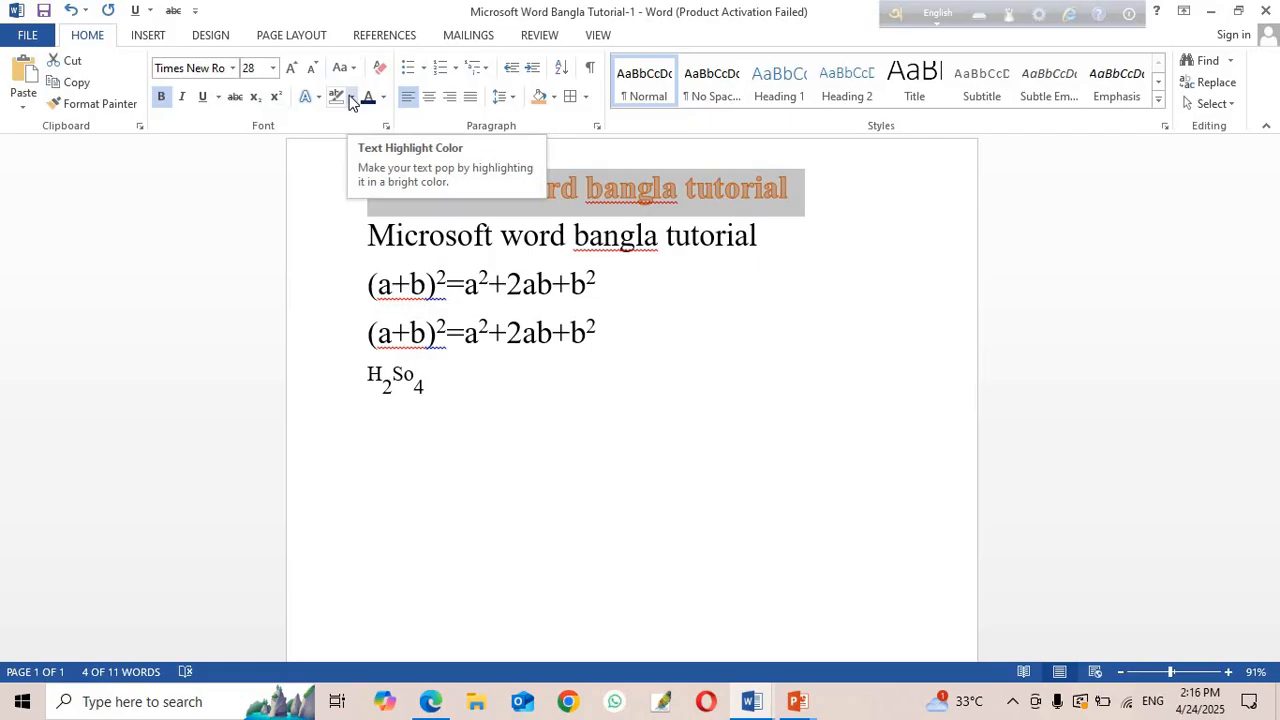
key("Right")
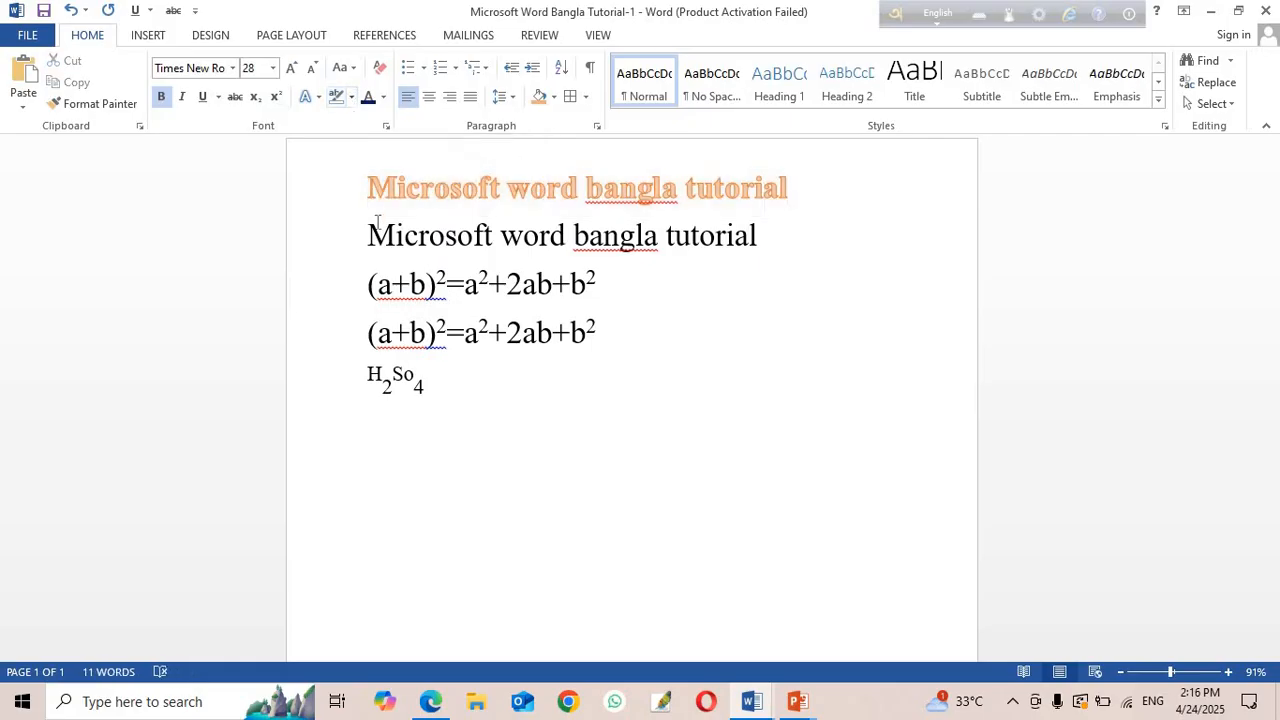
left_click_drag(346, 188, 367, 390)
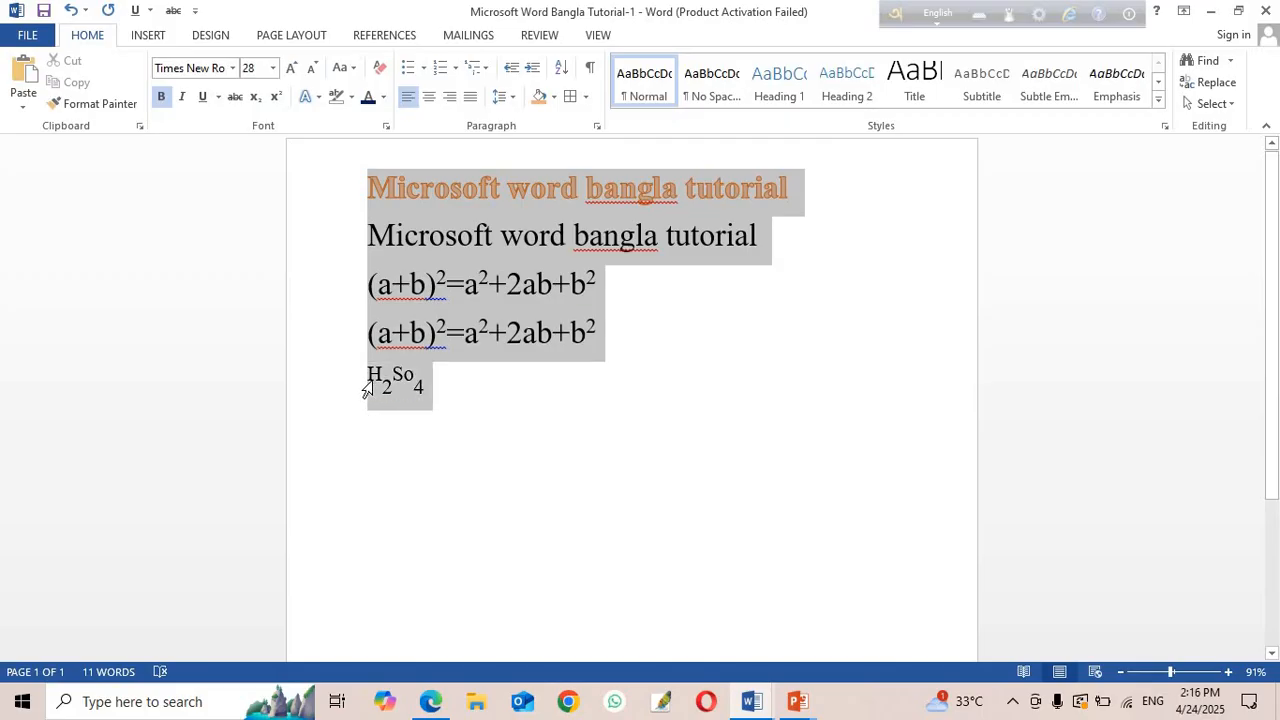
left_click(350, 97)
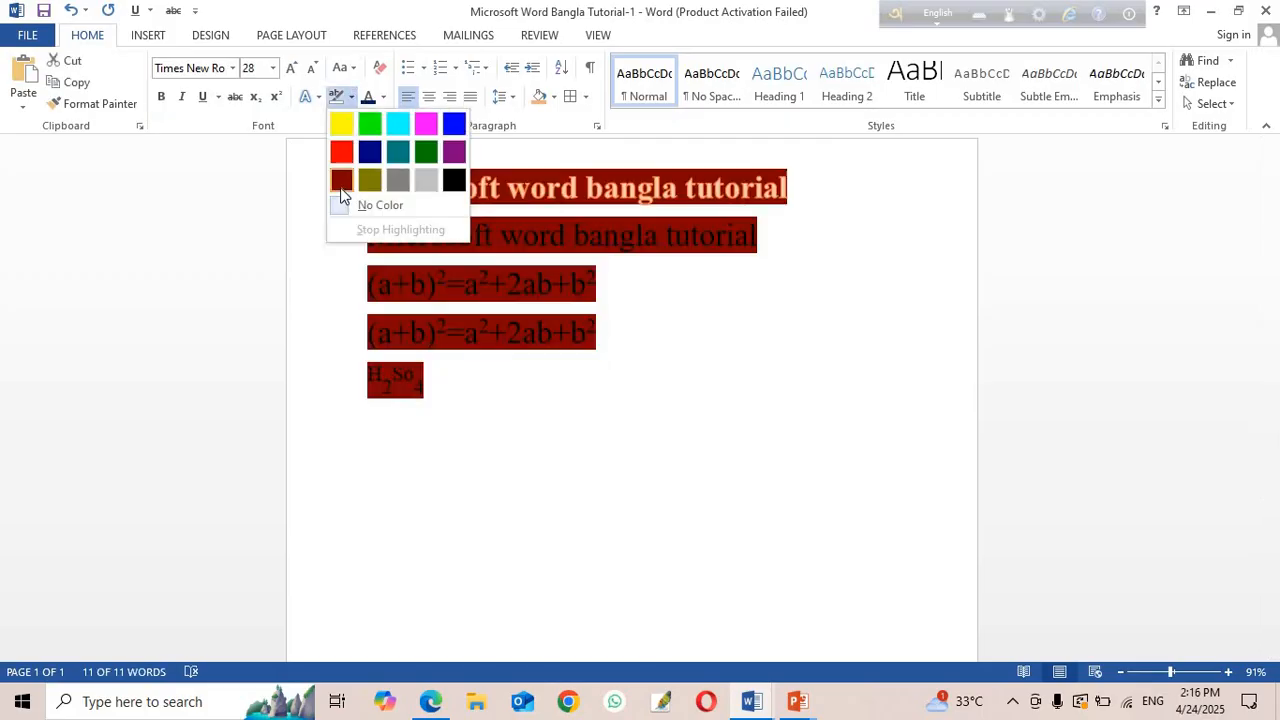
left_click(374, 120)
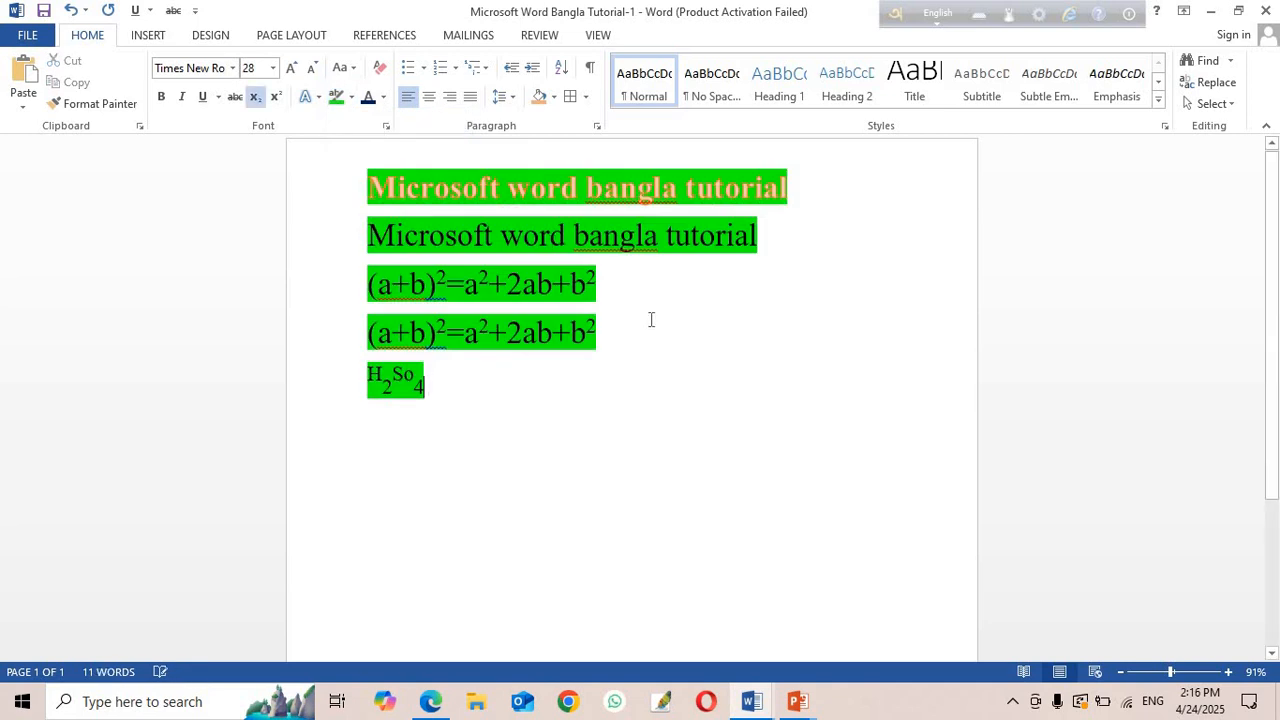
left_click(672, 339)
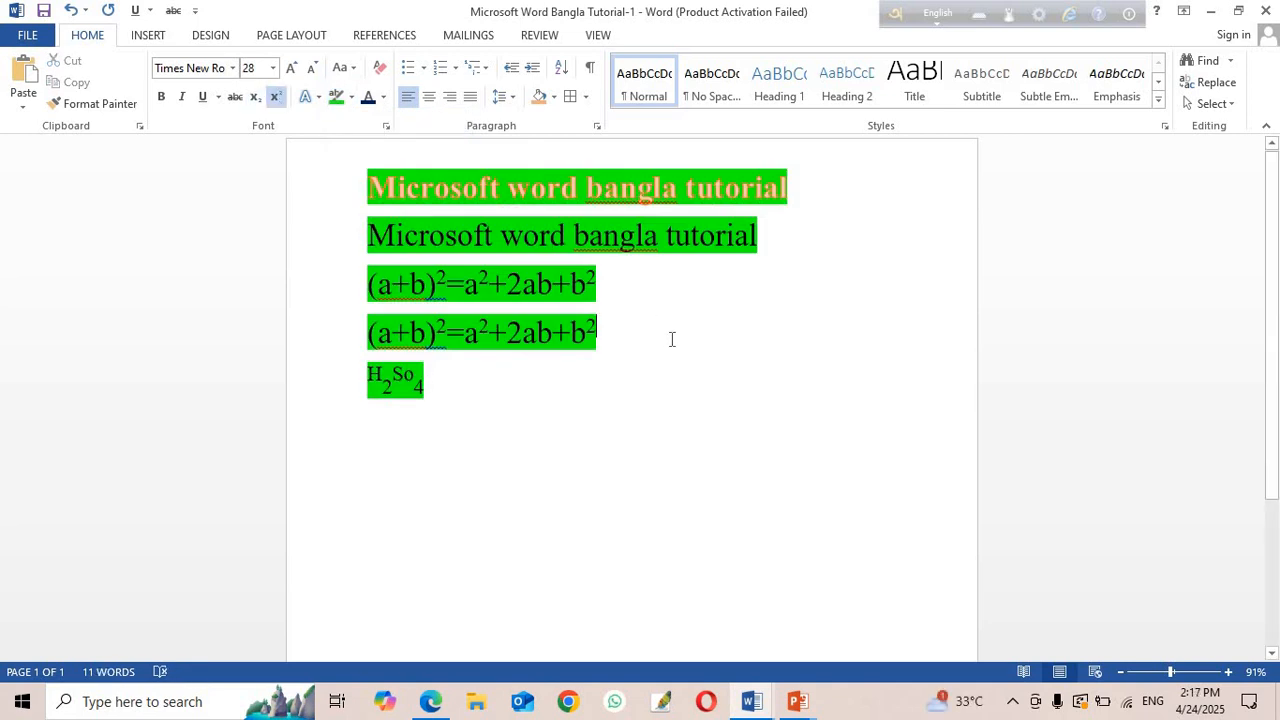
left_click(351, 95)
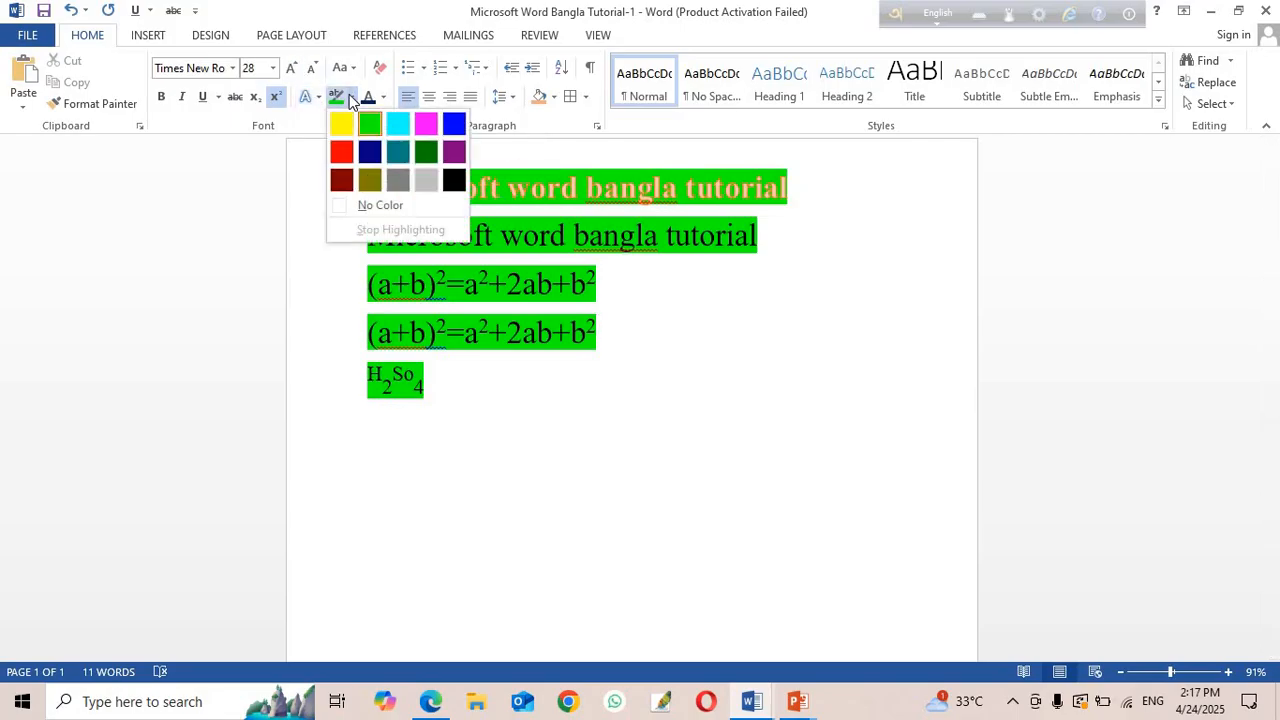
left_click(381, 206)
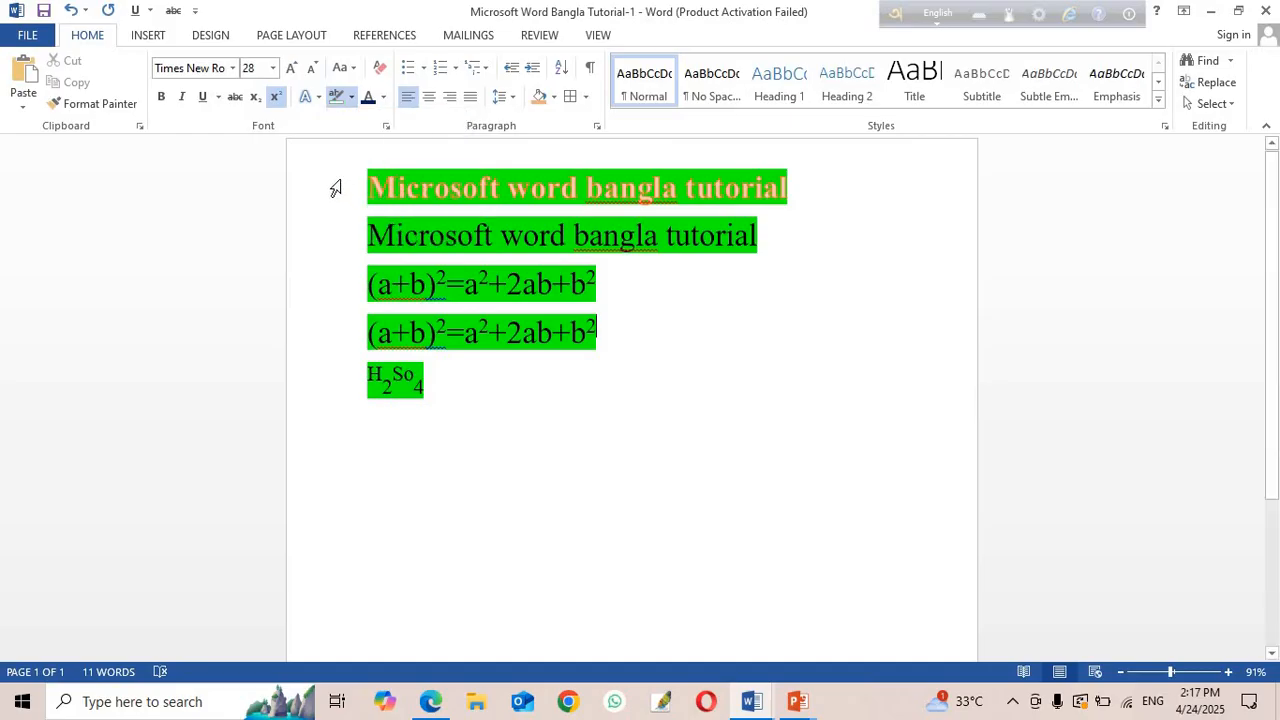
left_click_drag(336, 188, 340, 402)
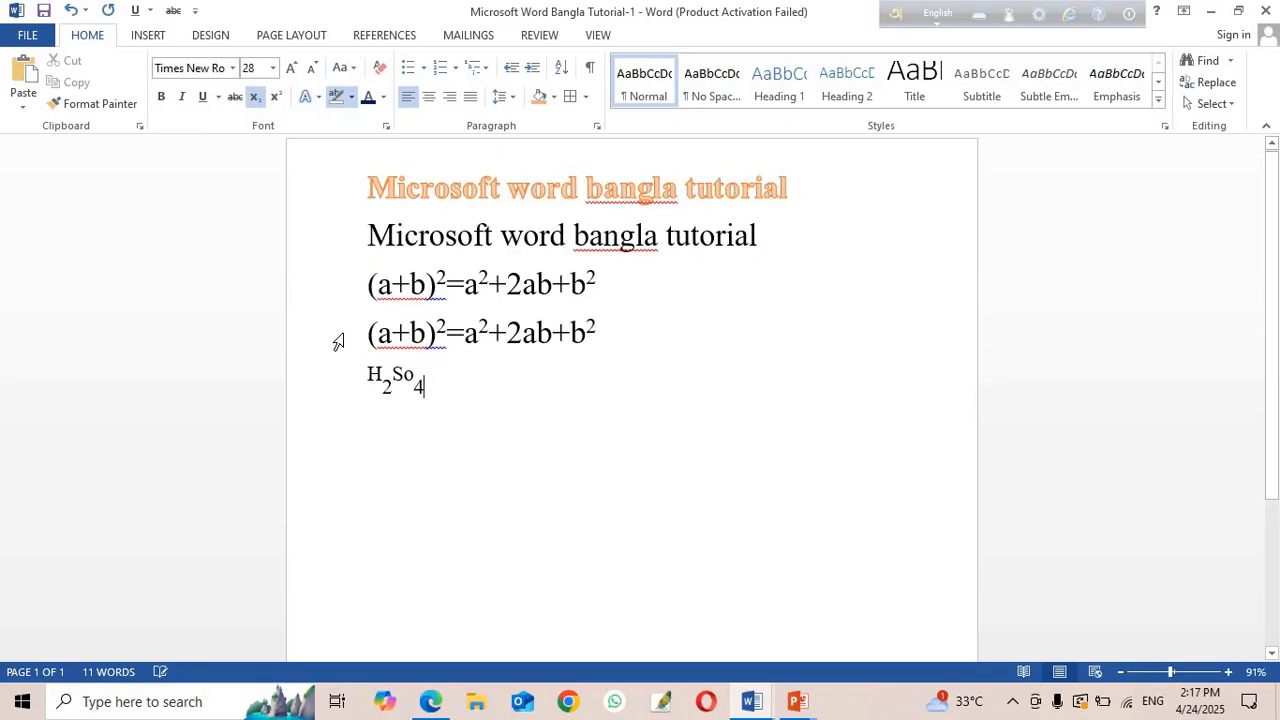
left_click_drag(325, 188, 490, 372)
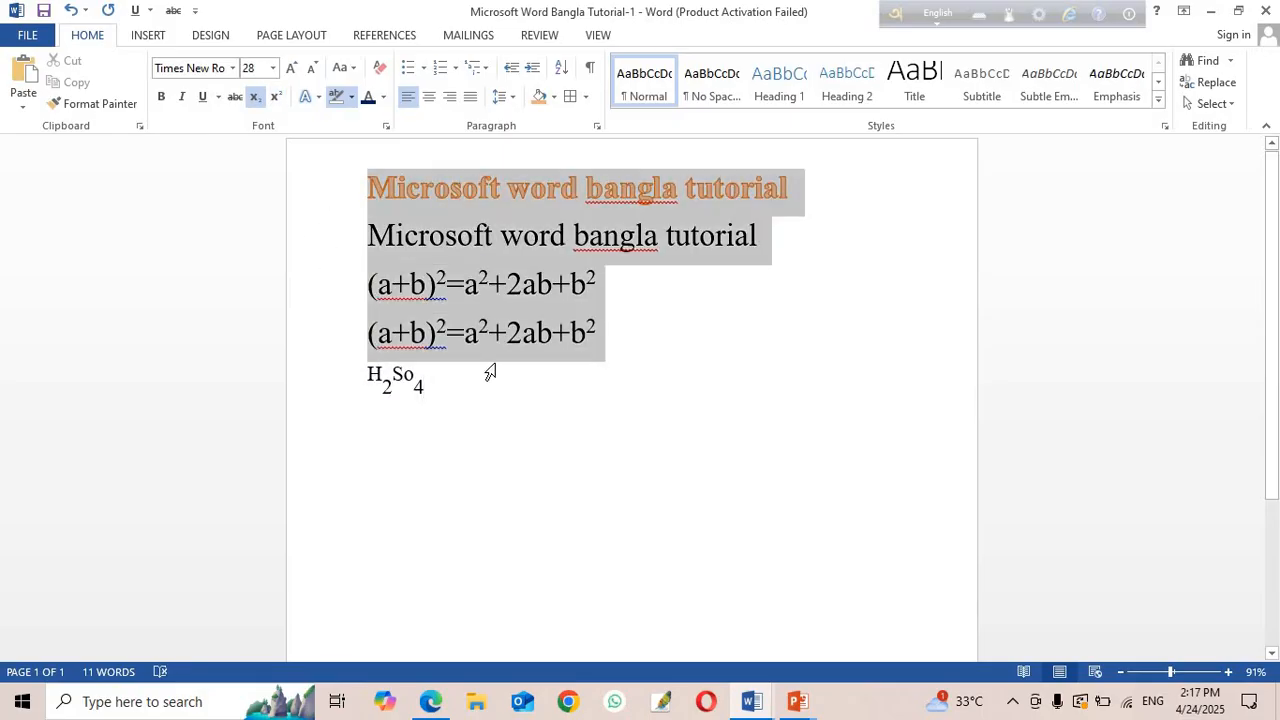
left_click(490, 374)
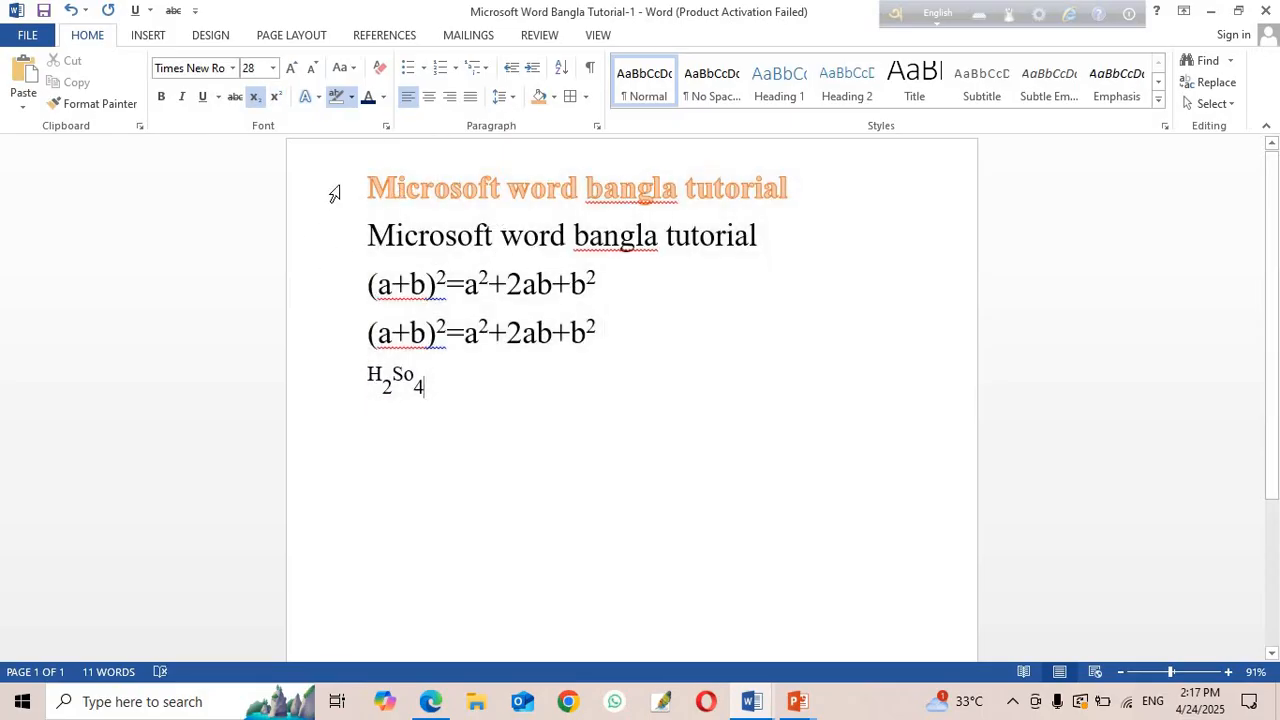
left_click_drag(335, 193, 350, 410)
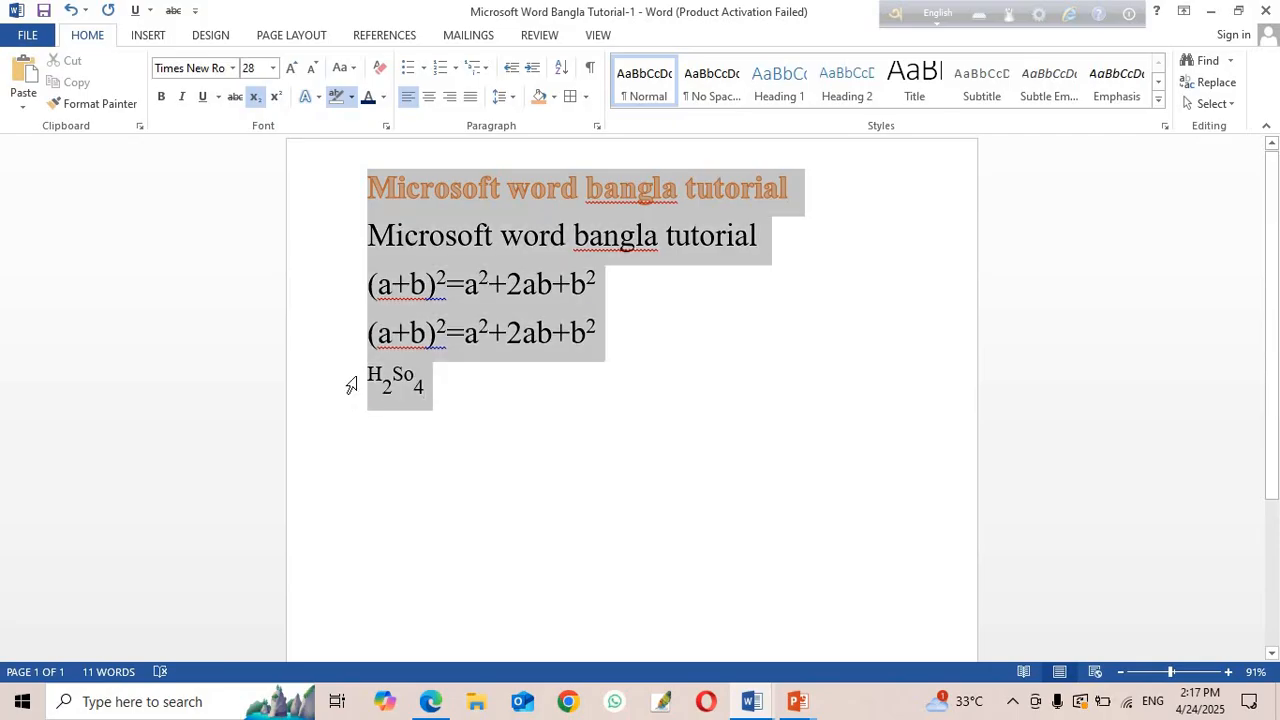
left_click(352, 97)
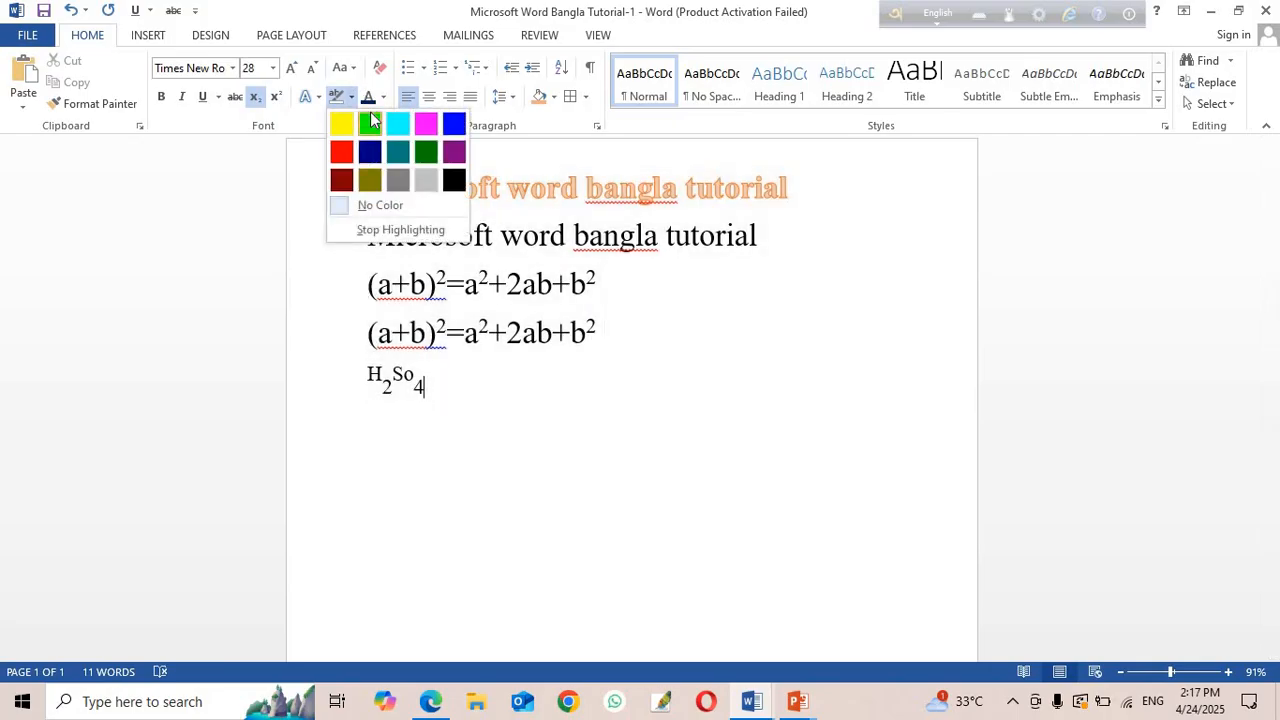
left_click(426, 124)
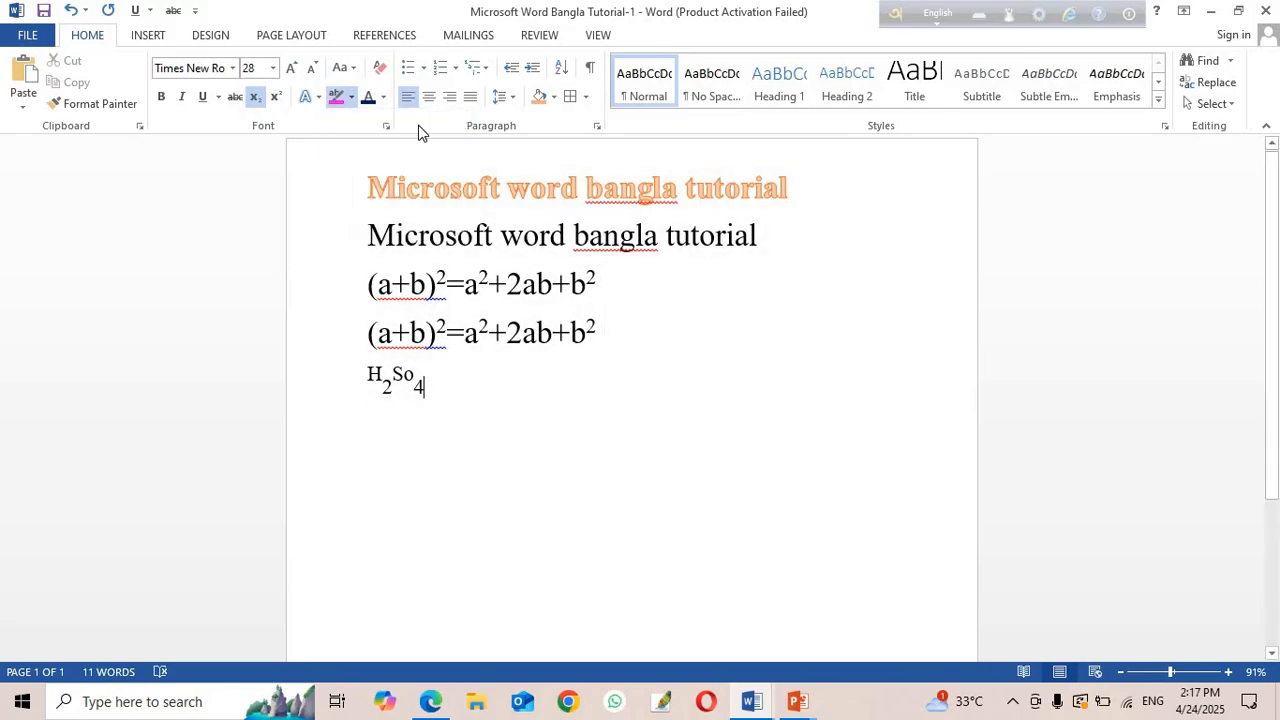
left_click(337, 97)
left_click(428, 242)
left_click(337, 97)
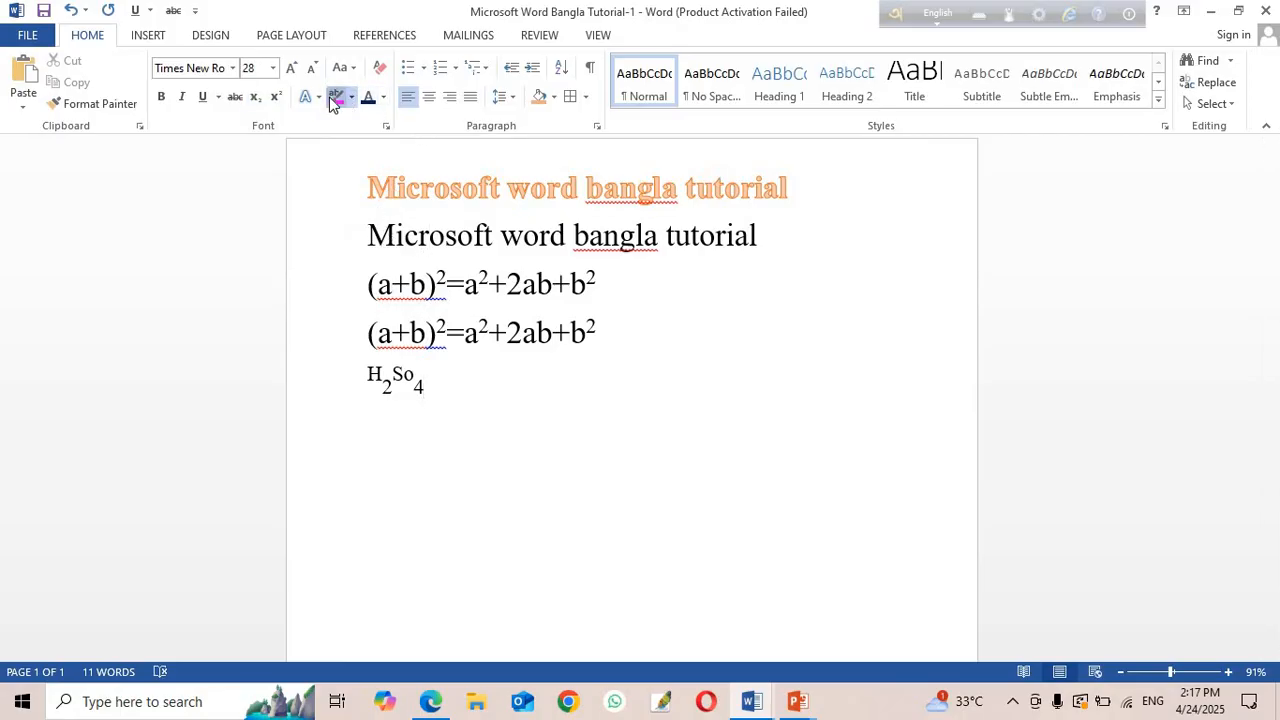
left_click_drag(346, 191, 386, 392)
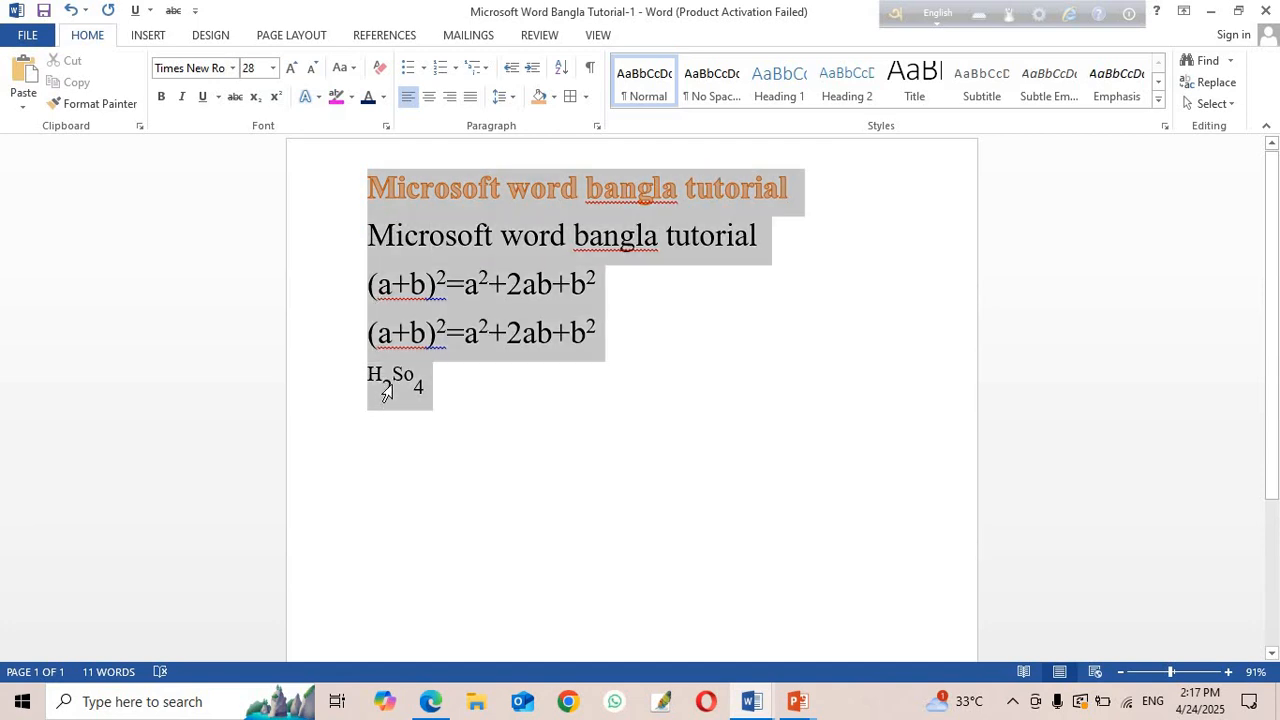
left_click(350, 97)
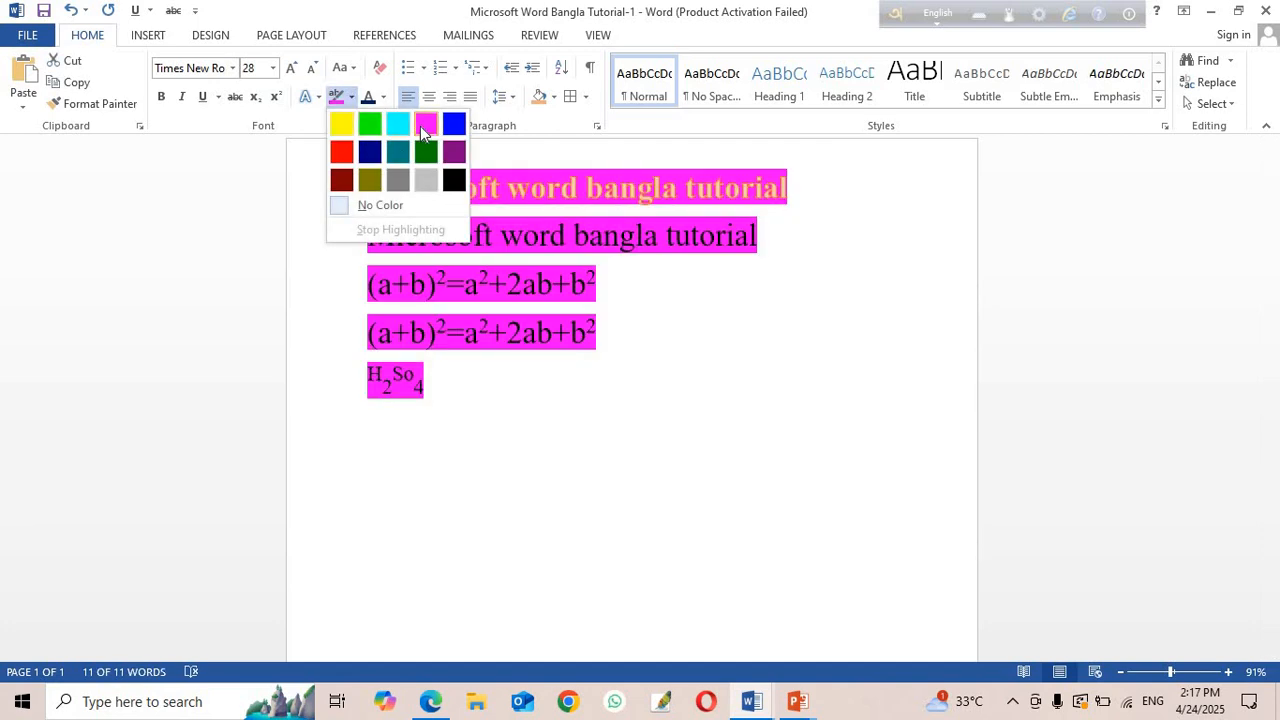
left_click(422, 125)
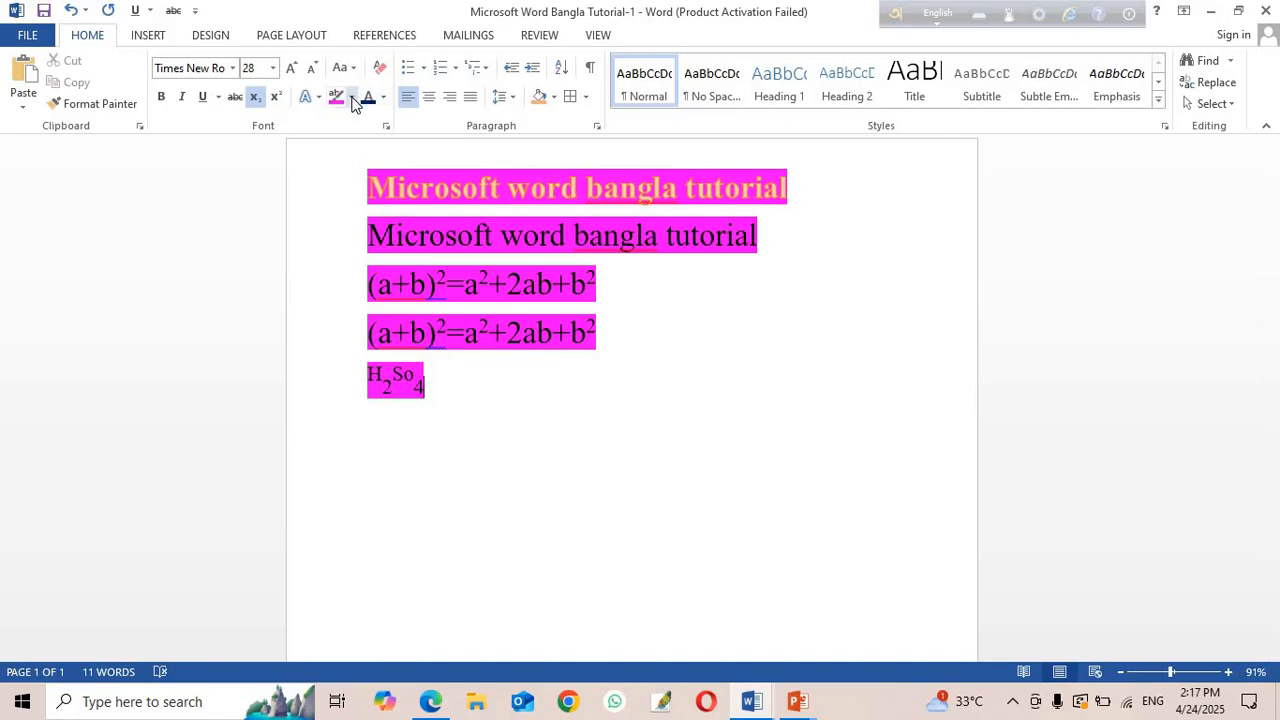
left_click(351, 97)
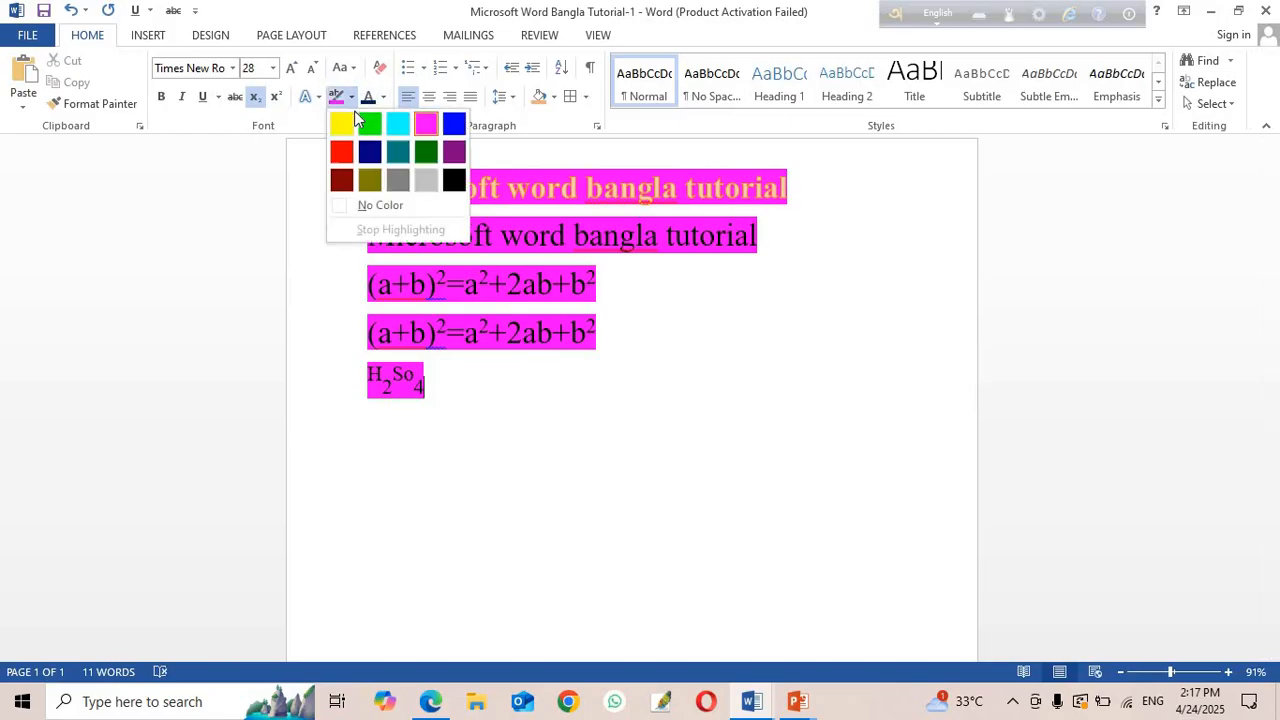
left_click(367, 210)
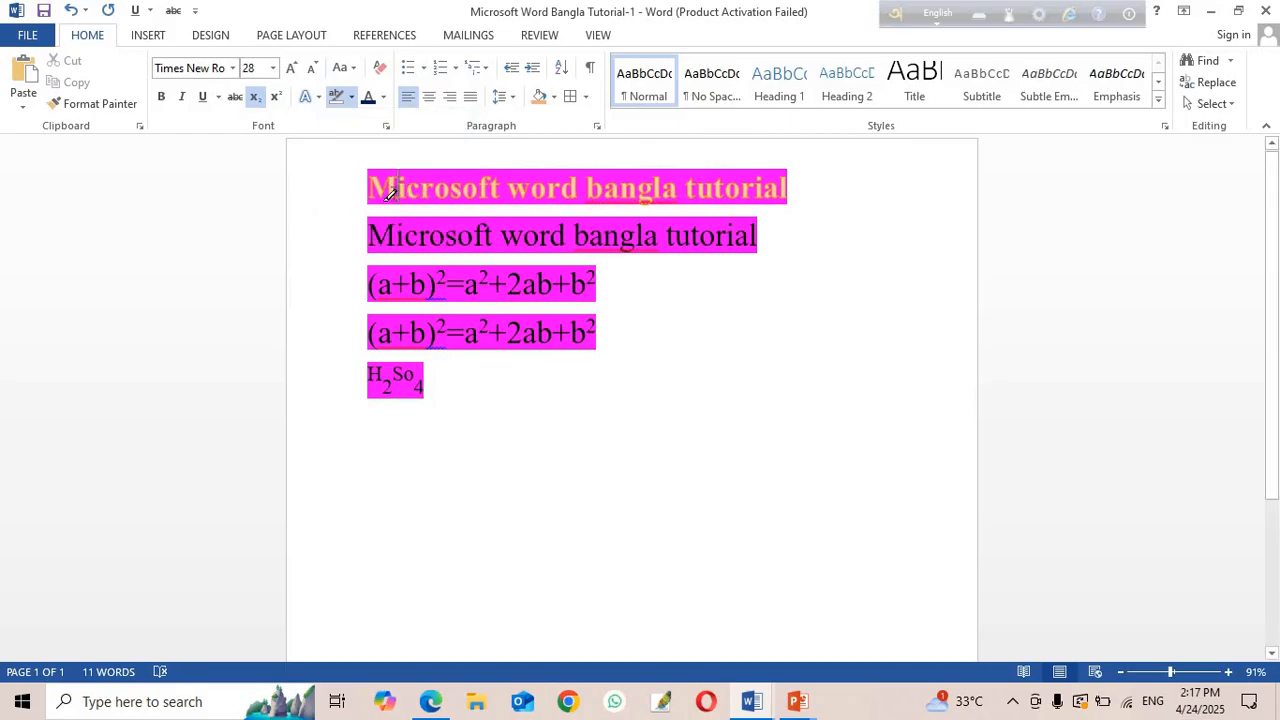
left_click(390, 193)
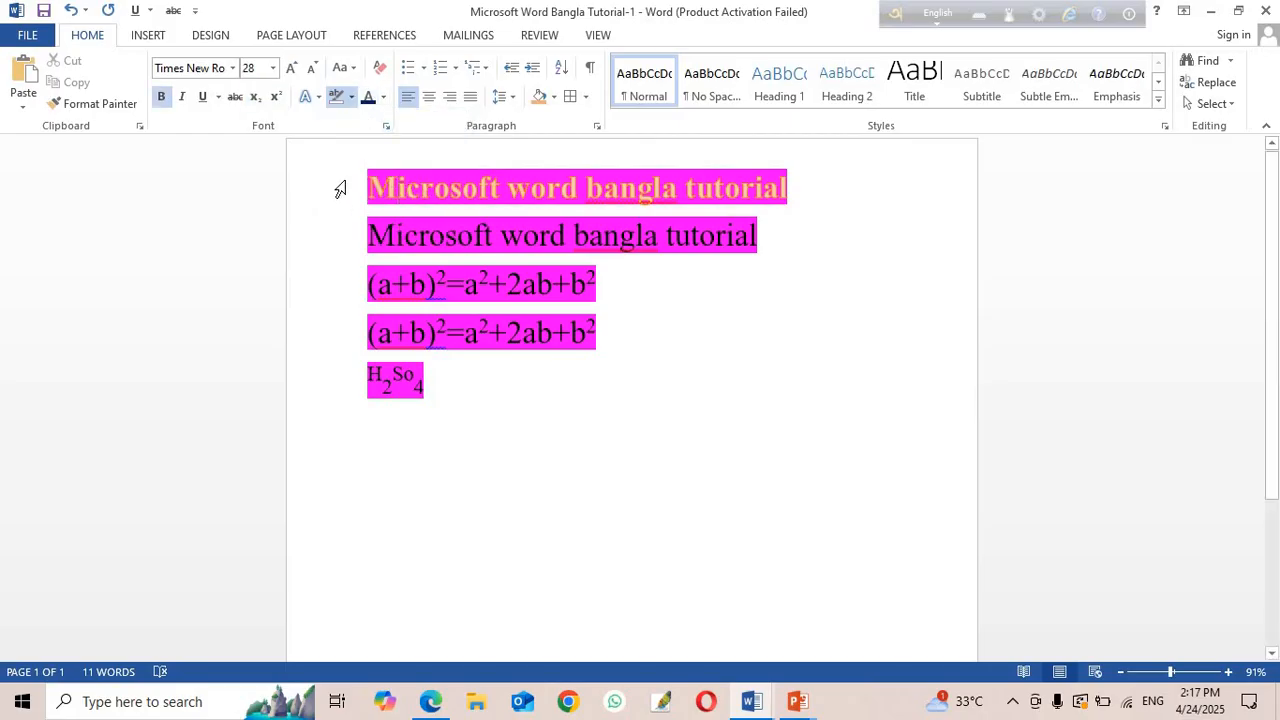
left_click_drag(340, 190, 348, 398)
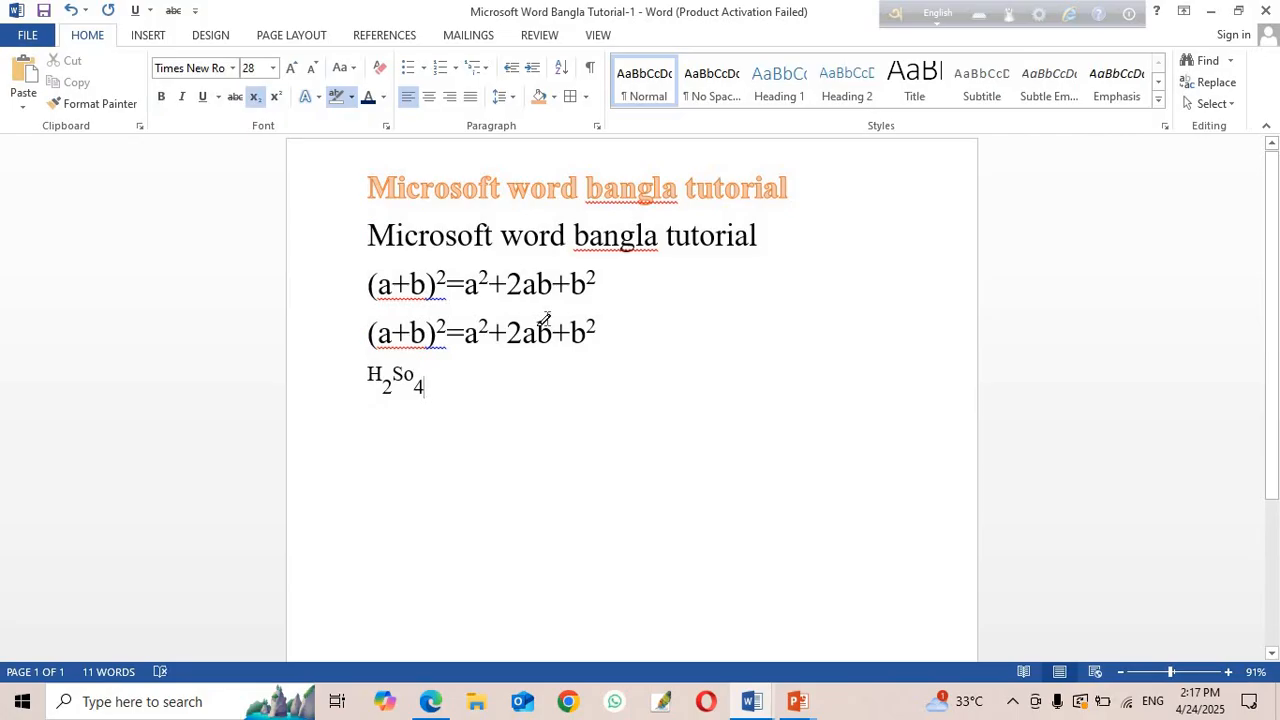
left_click(342, 96)
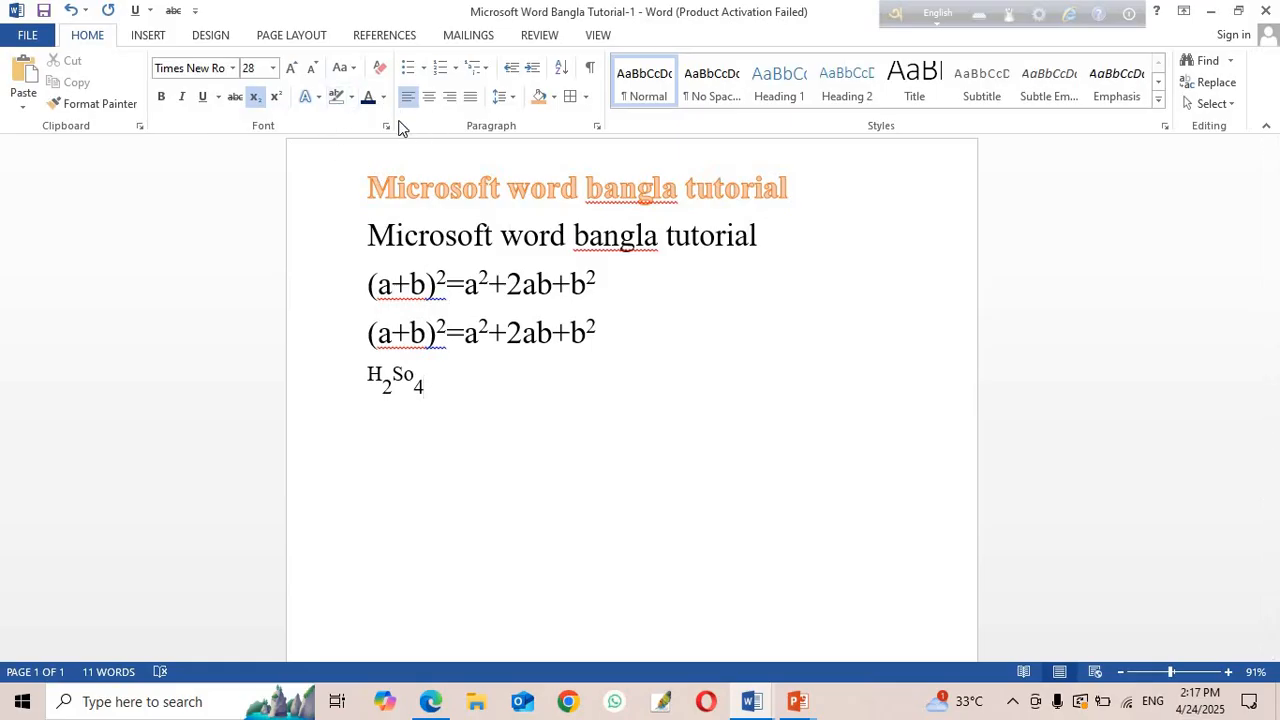
Recolour all five lines, trying dark blue and red before settling on purple font color.
left_click_drag(339, 193, 370, 397)
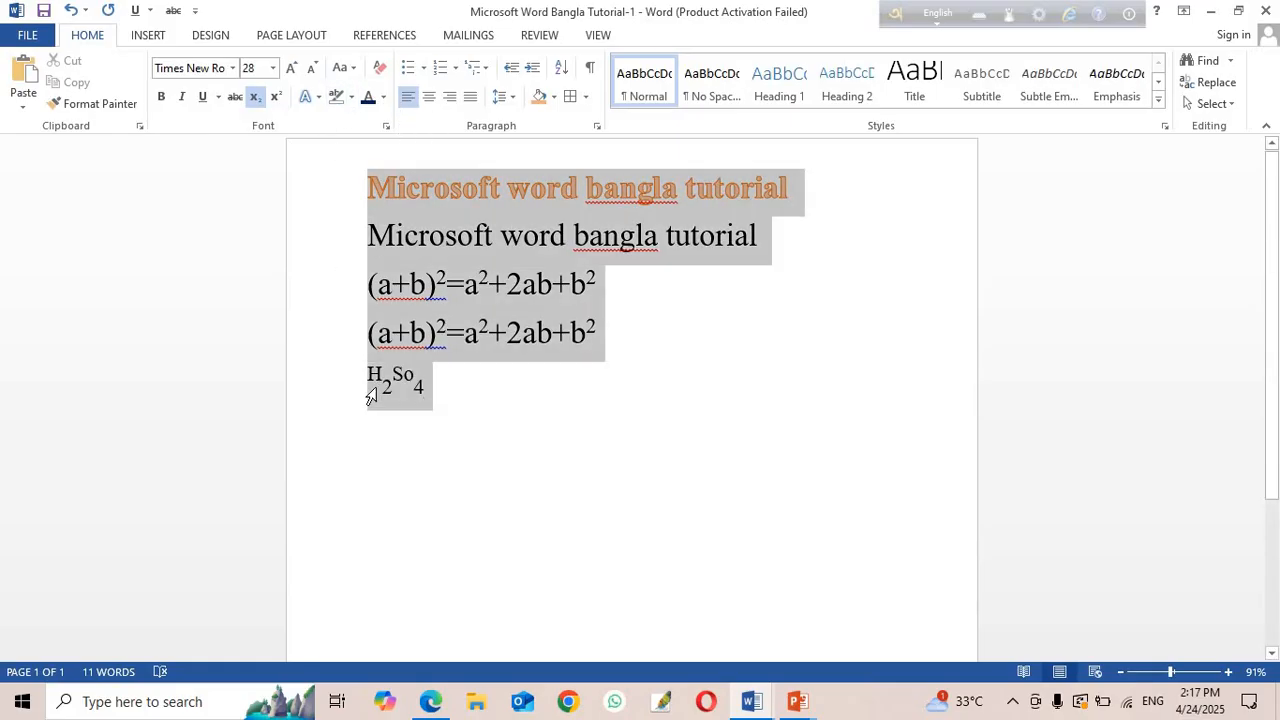
left_click(383, 97)
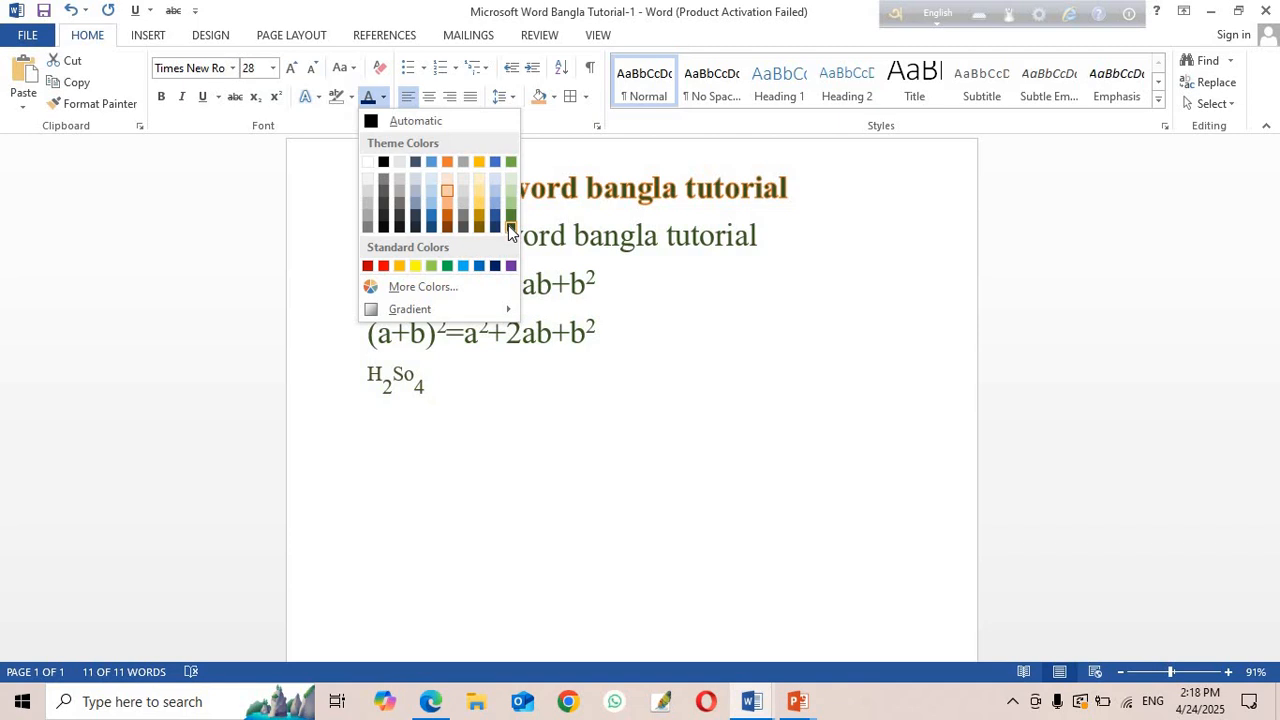
left_click(496, 266)
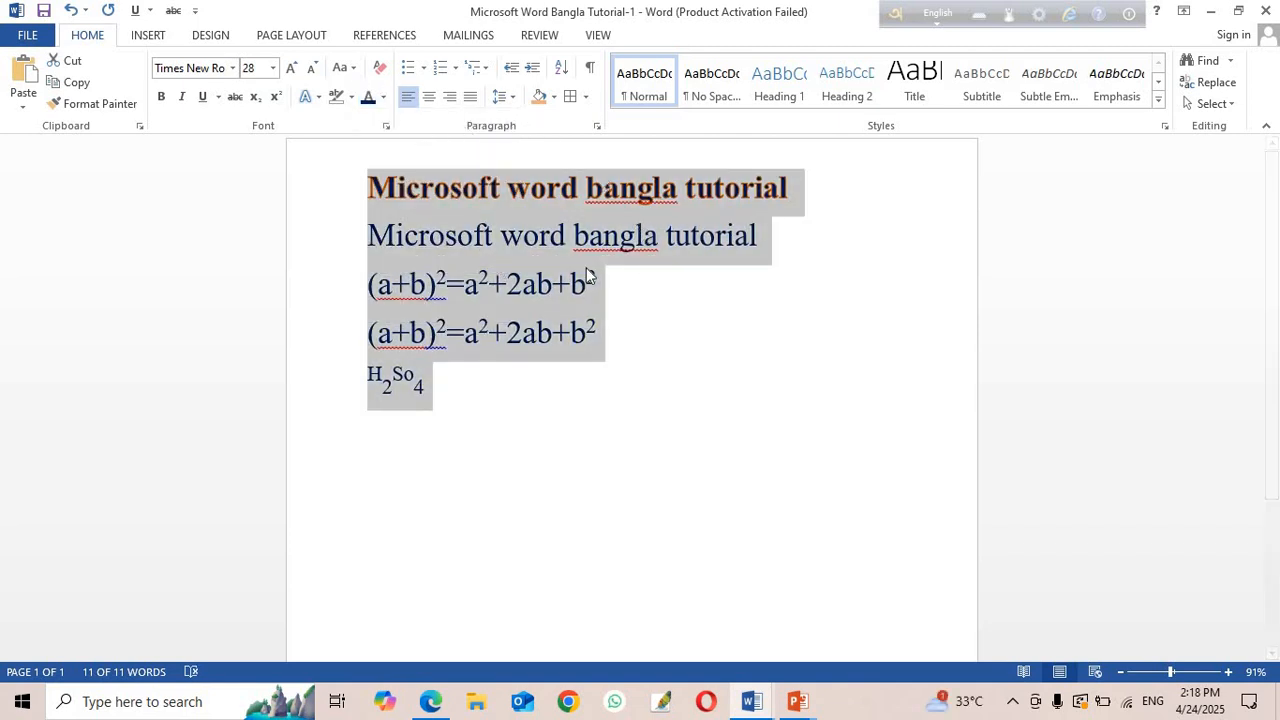
left_click(383, 97)
left_click(383, 265)
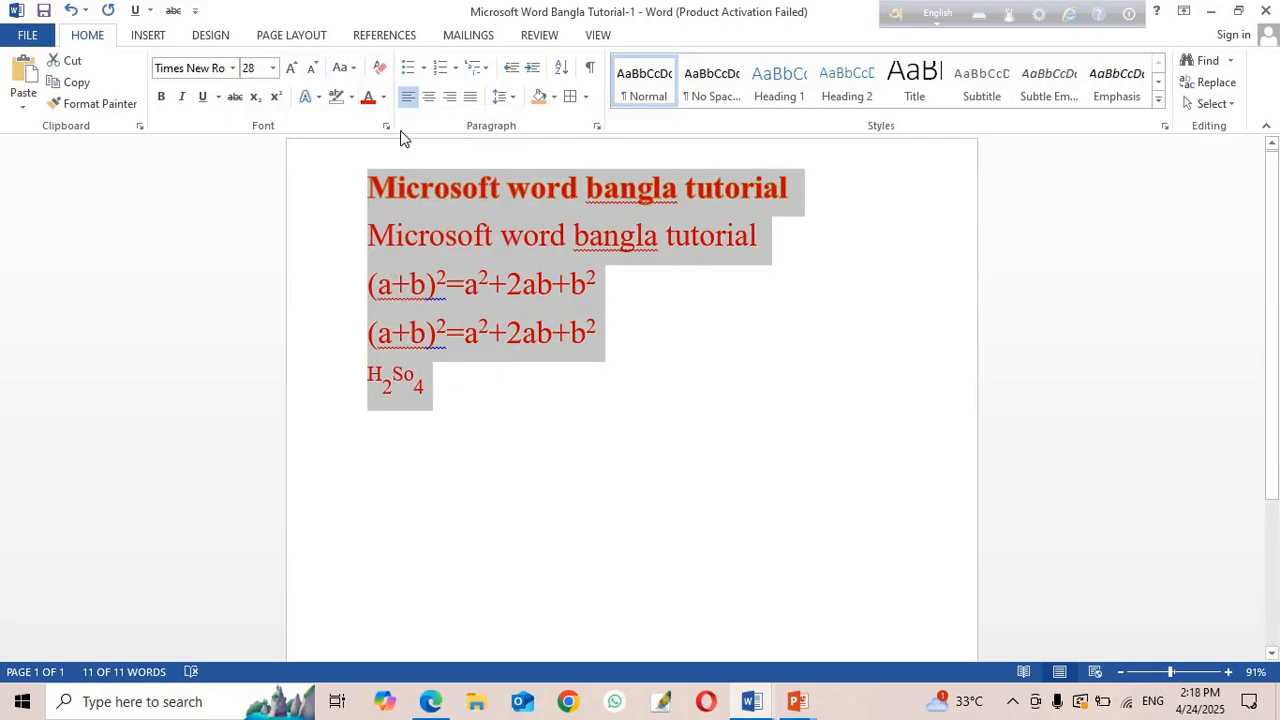
left_click(384, 97)
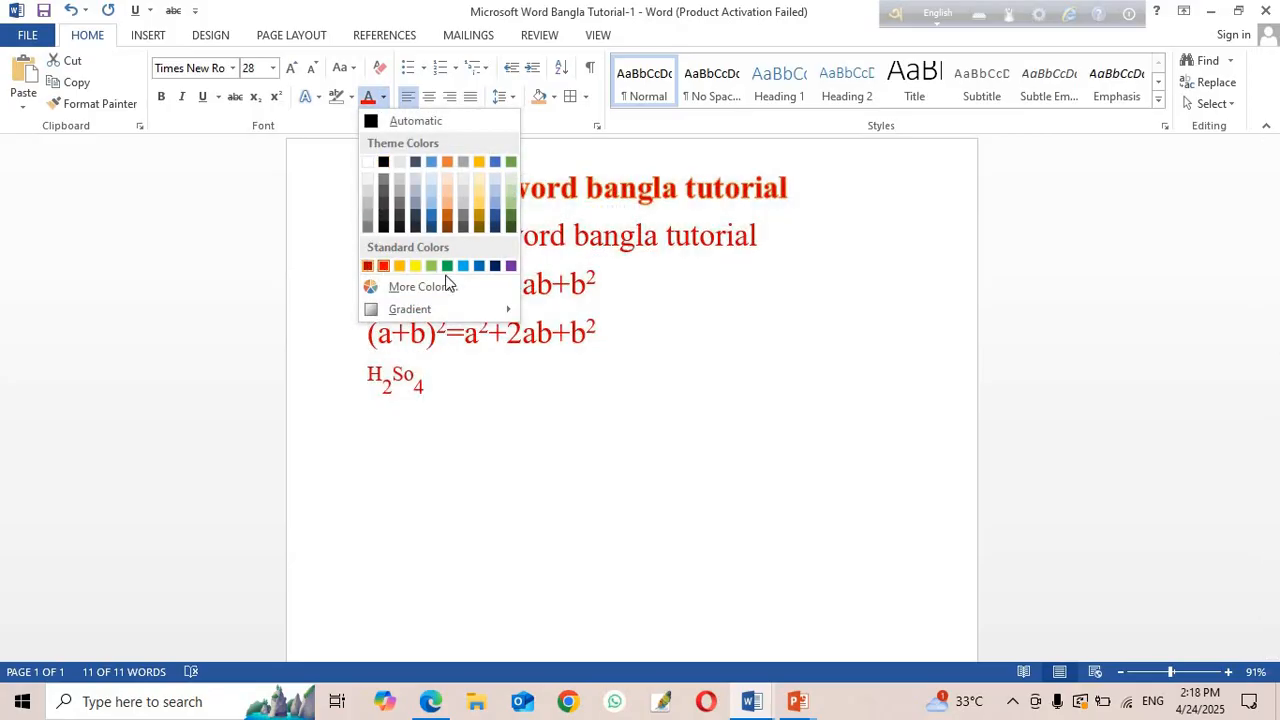
left_click(511, 266)
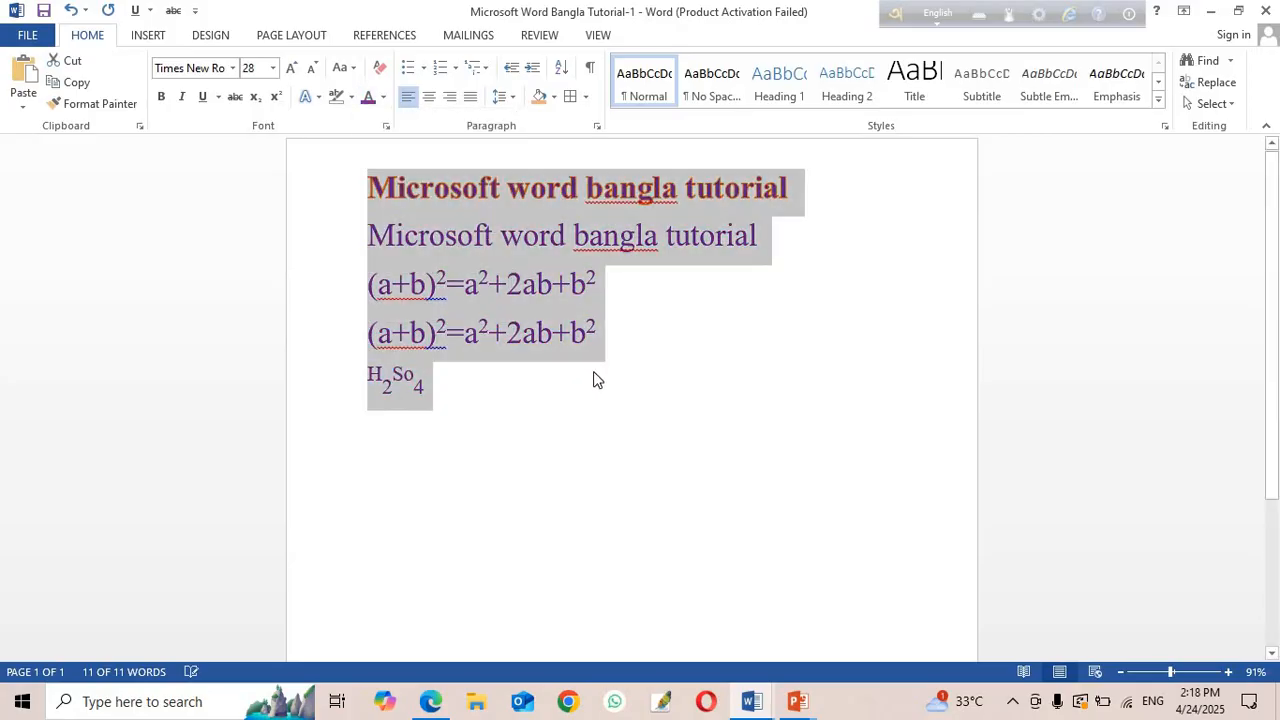
left_click(655, 357)
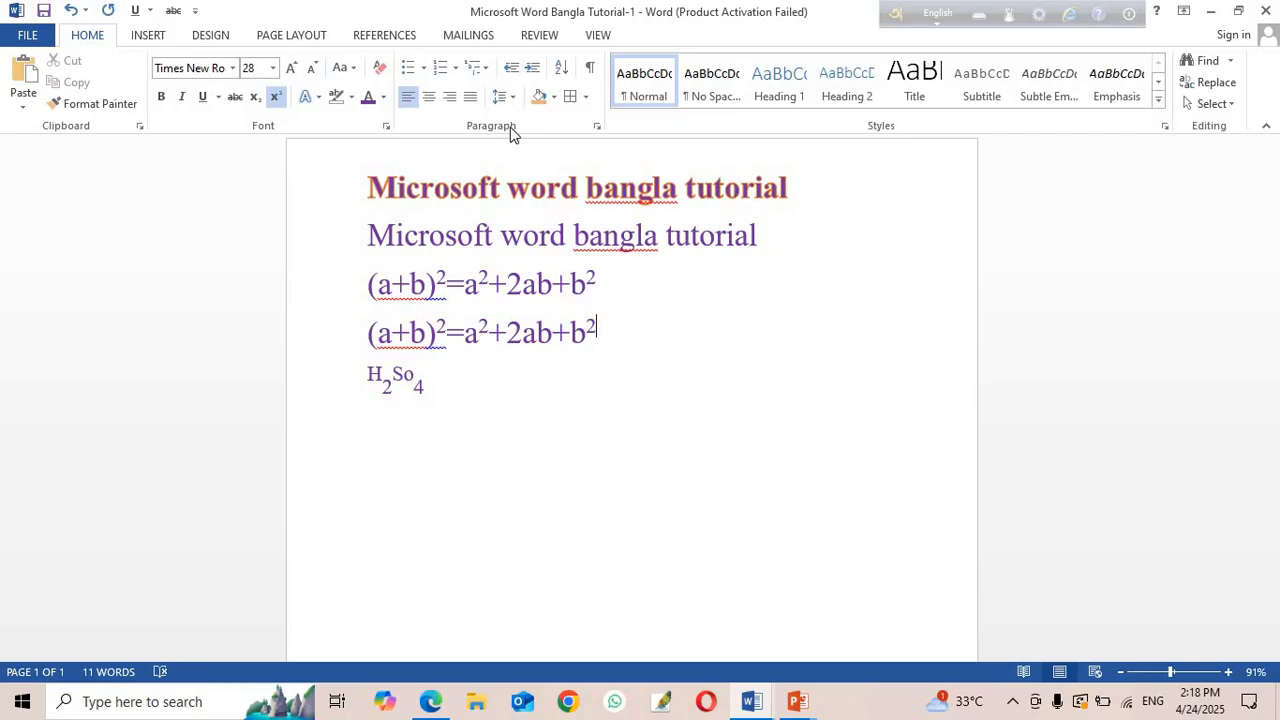
left_click(443, 376)
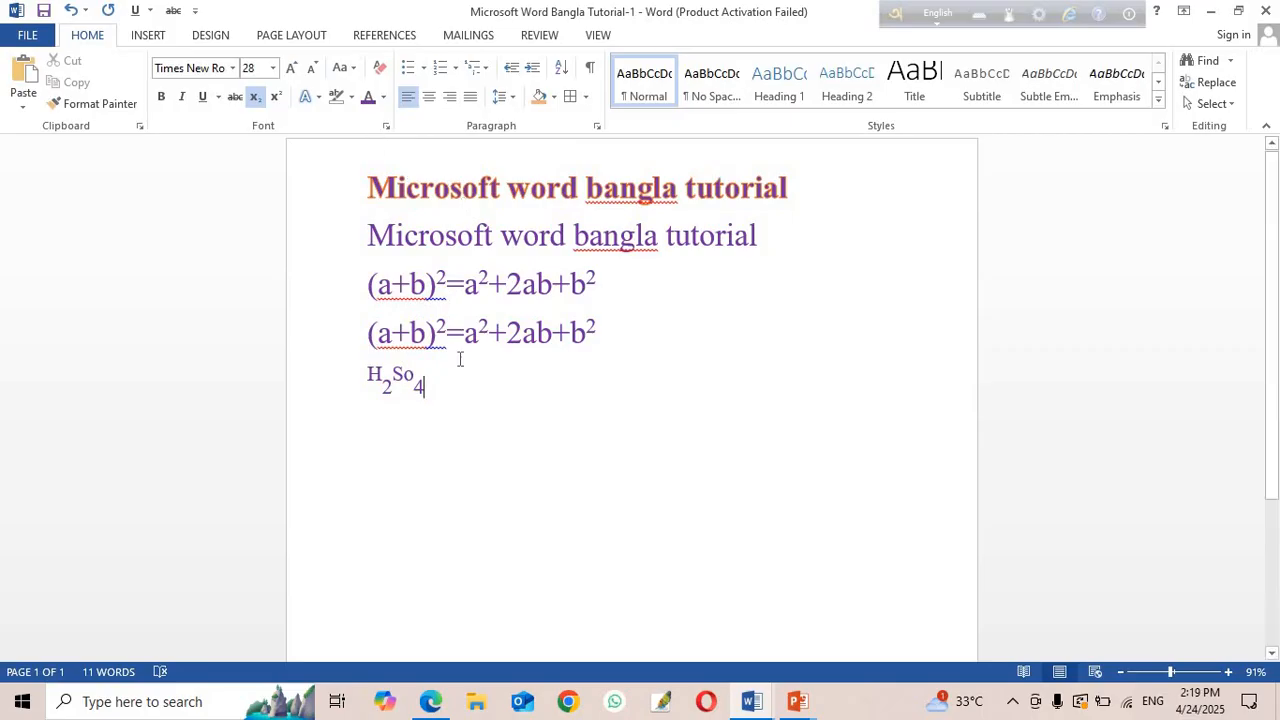
Start a new line below H2So4 and copy the Bangla formatting paragraph from Document2.
scroll(445, 400, "down", 1)
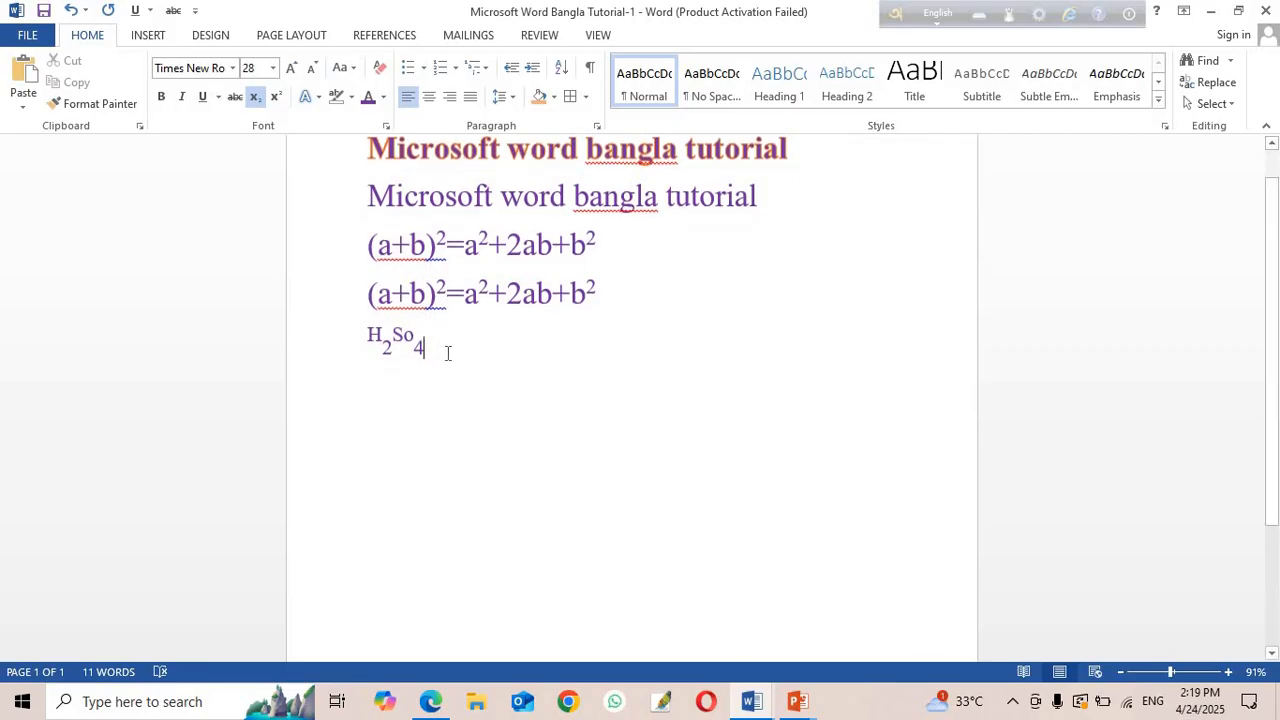
key("Return")
mouse_move(753, 703)
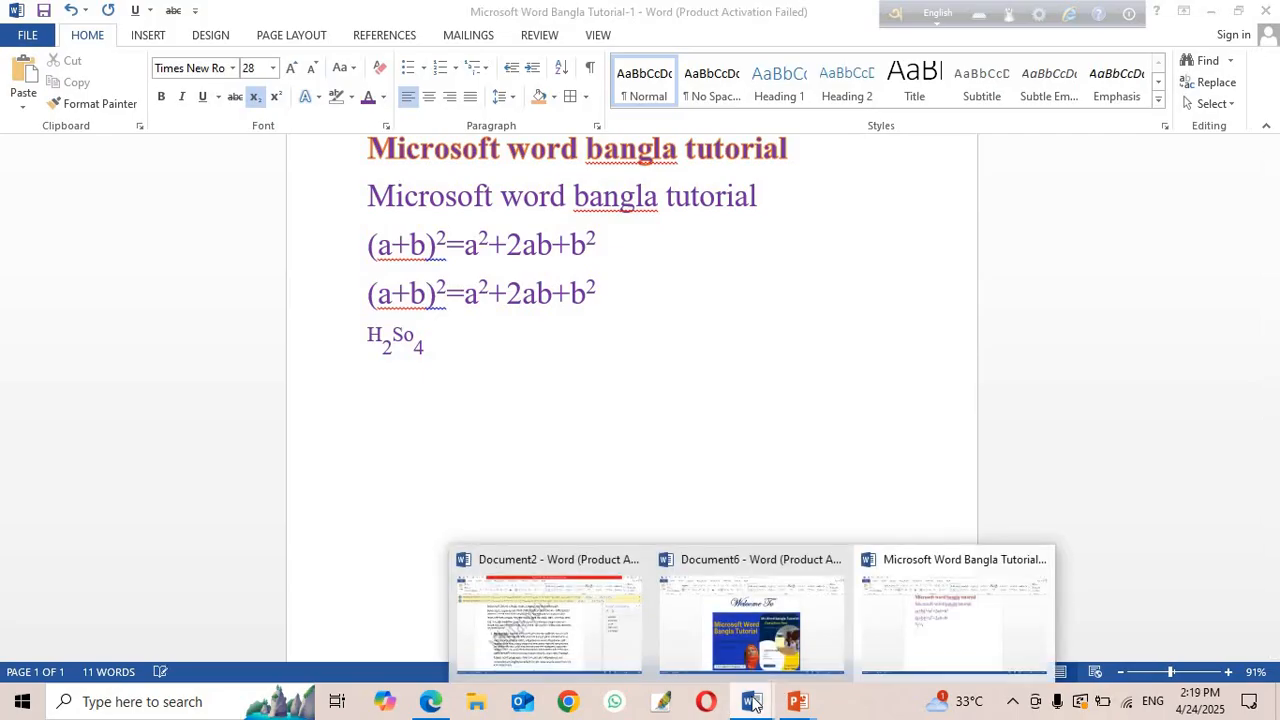
left_click(586, 612)
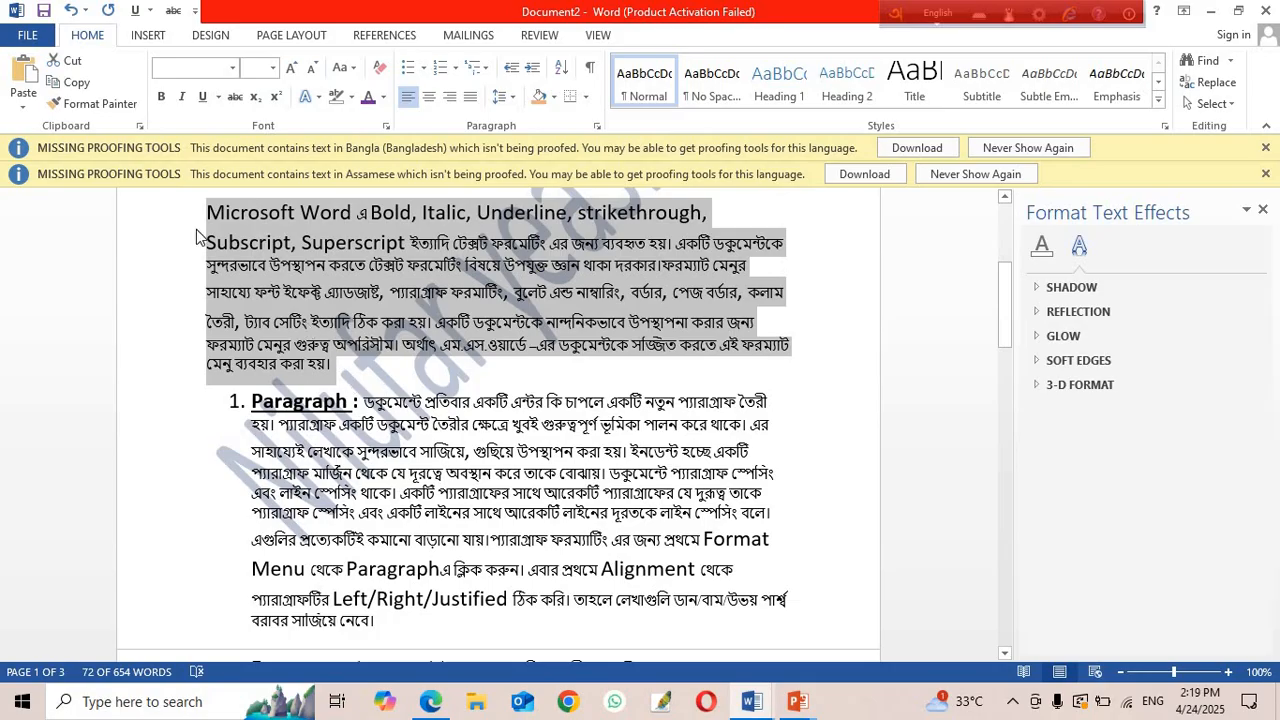
right_click(279, 263)
left_click(325, 295)
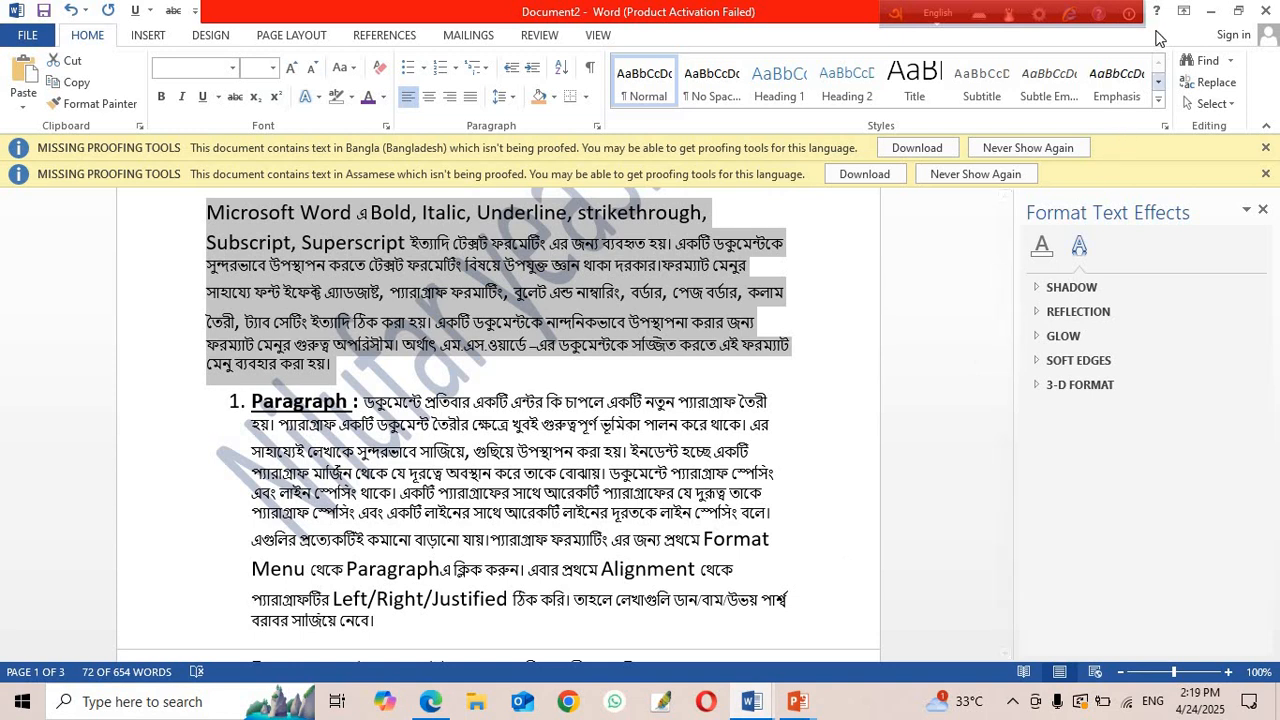
left_click(1213, 11)
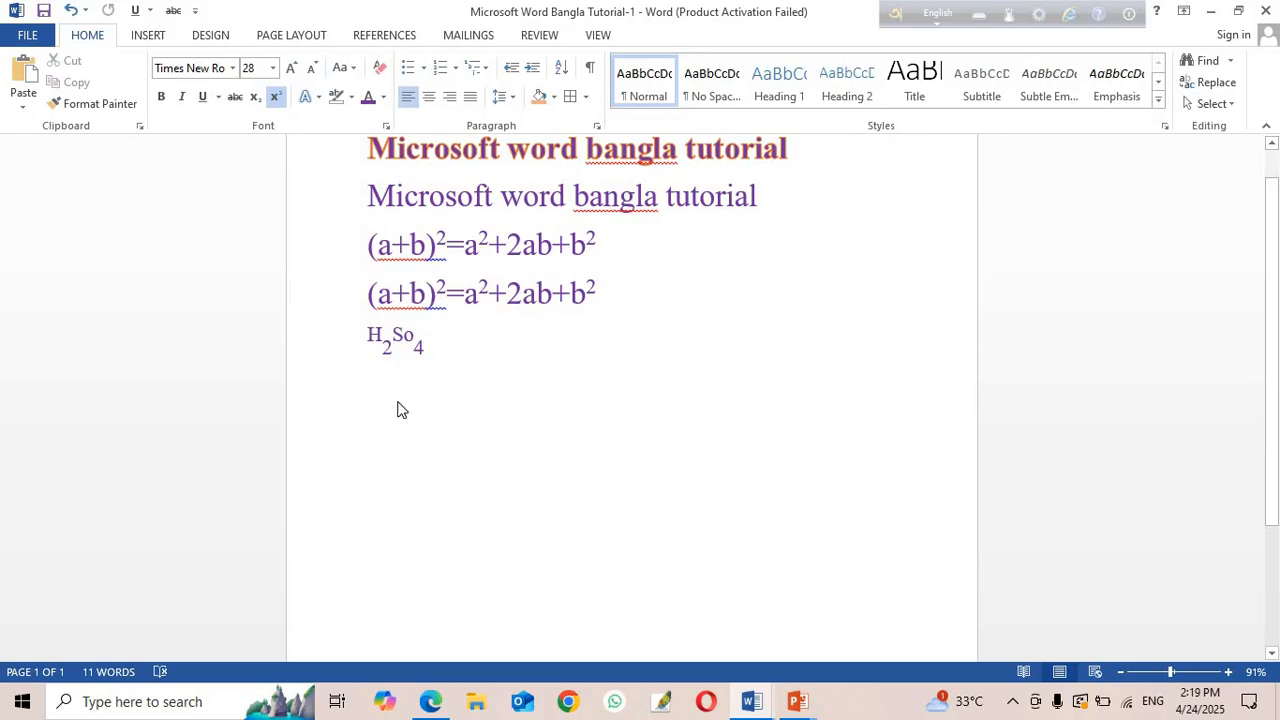
Paste the Bangla paragraph below H2So4, turn superscript off, and keep the empty line left-aligned.
key("ctrl+v")
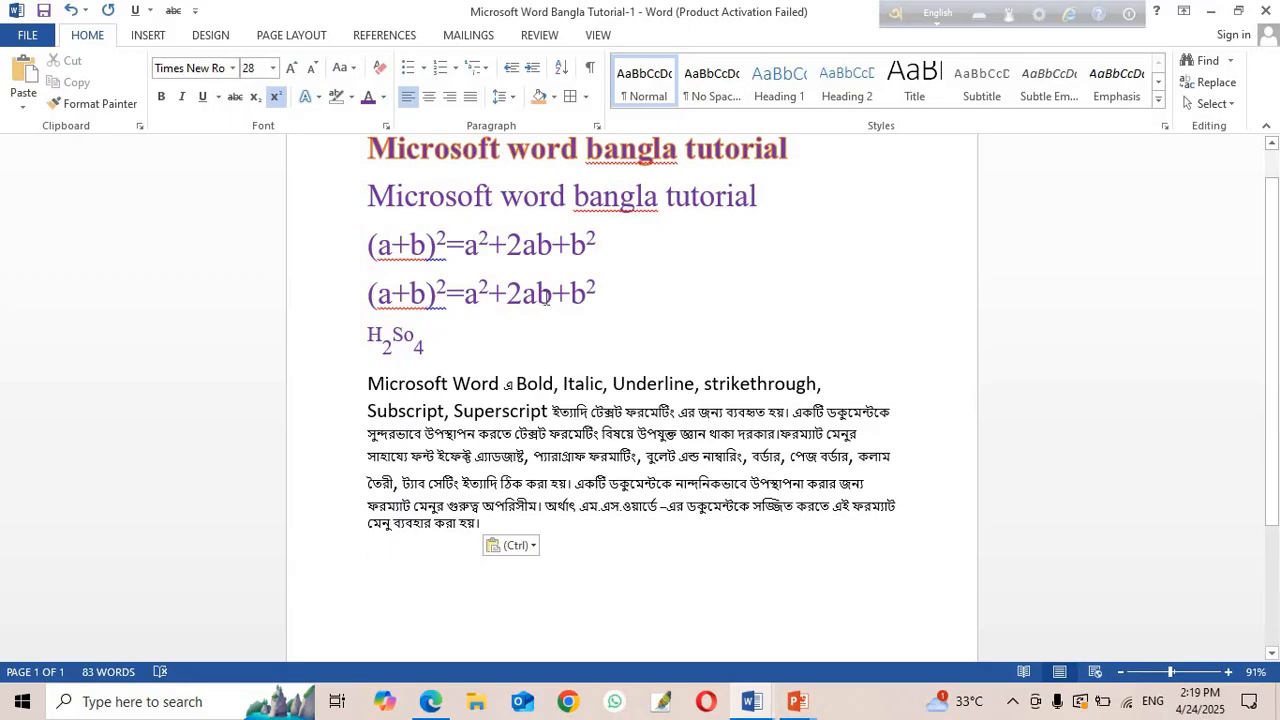
left_click(276, 97)
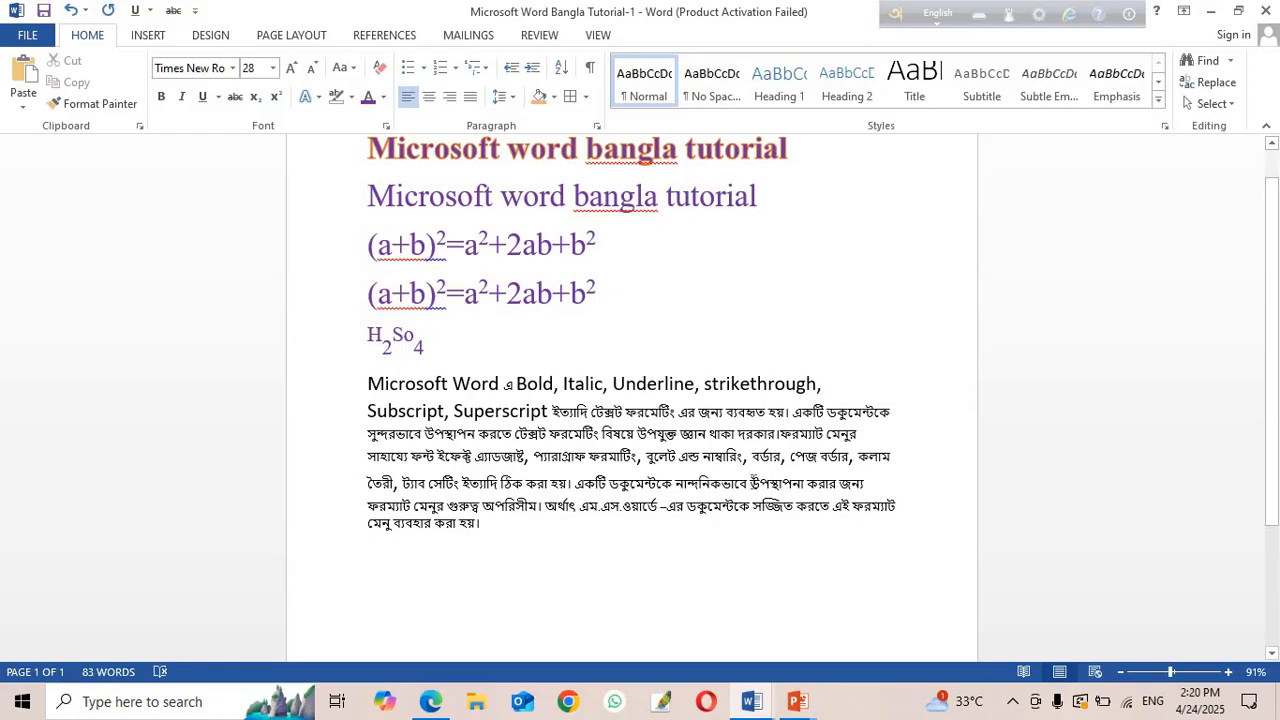
left_click(432, 100)
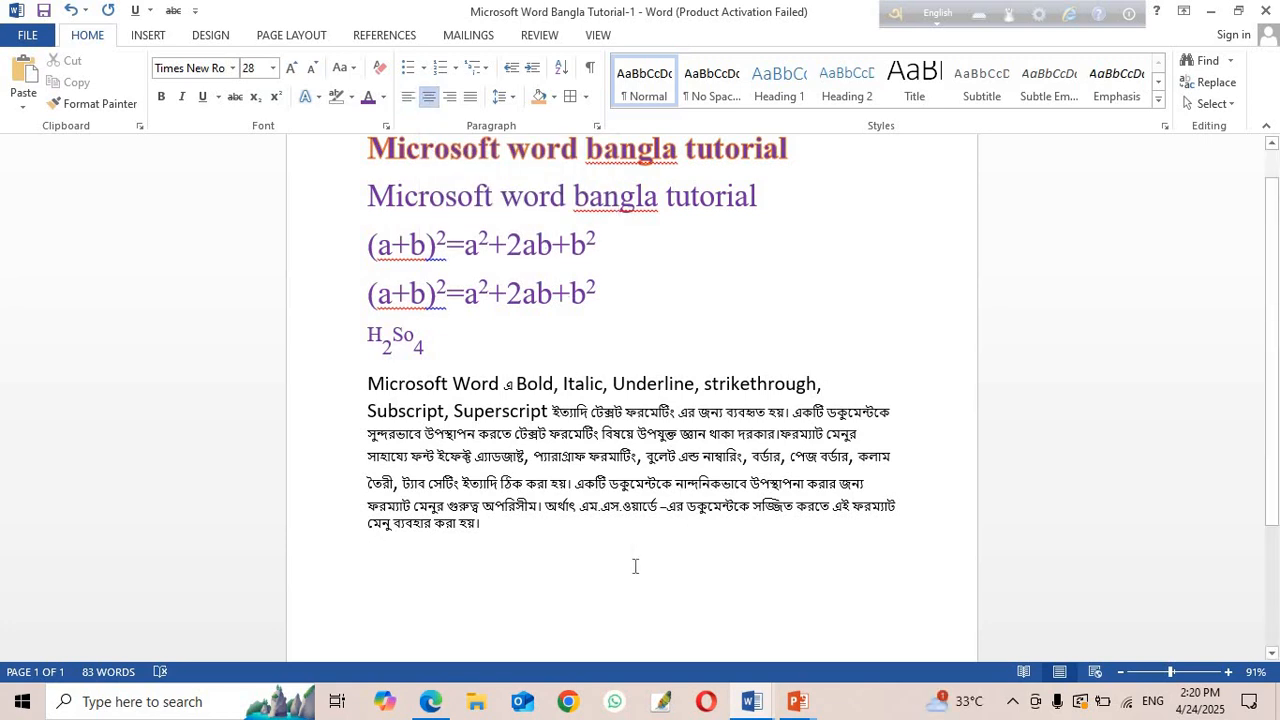
left_click(449, 96)
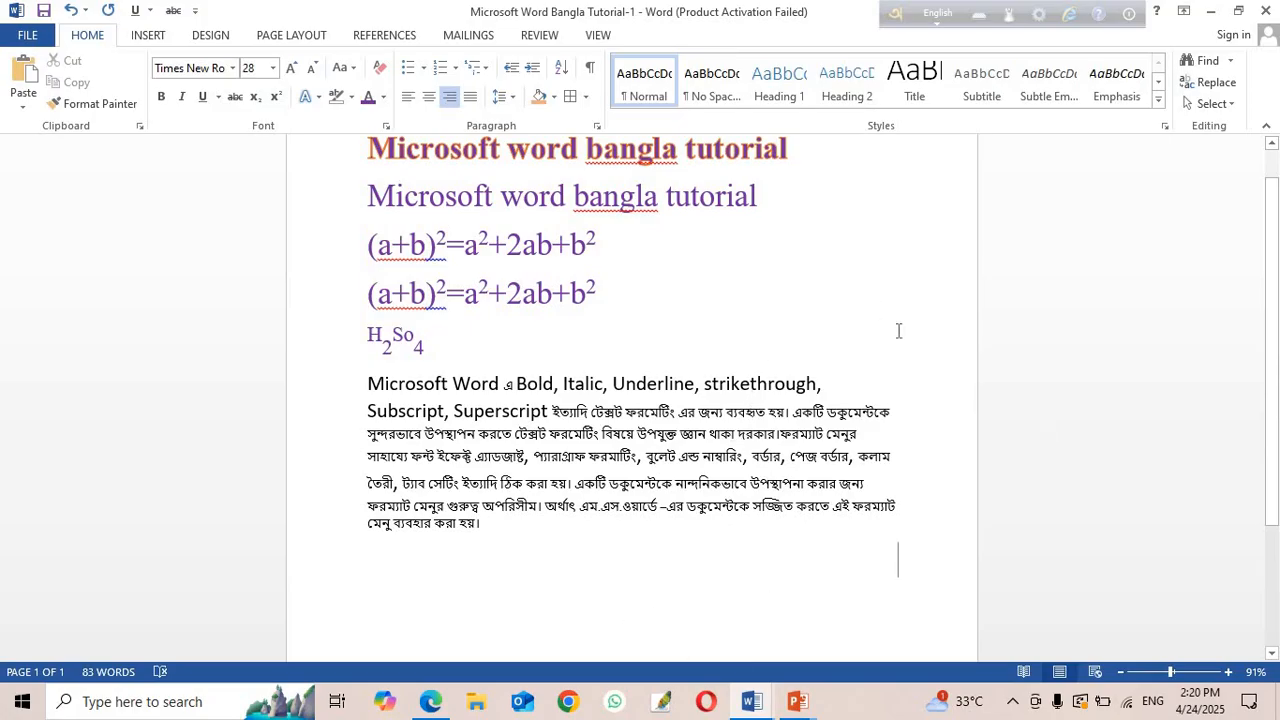
left_click(407, 100)
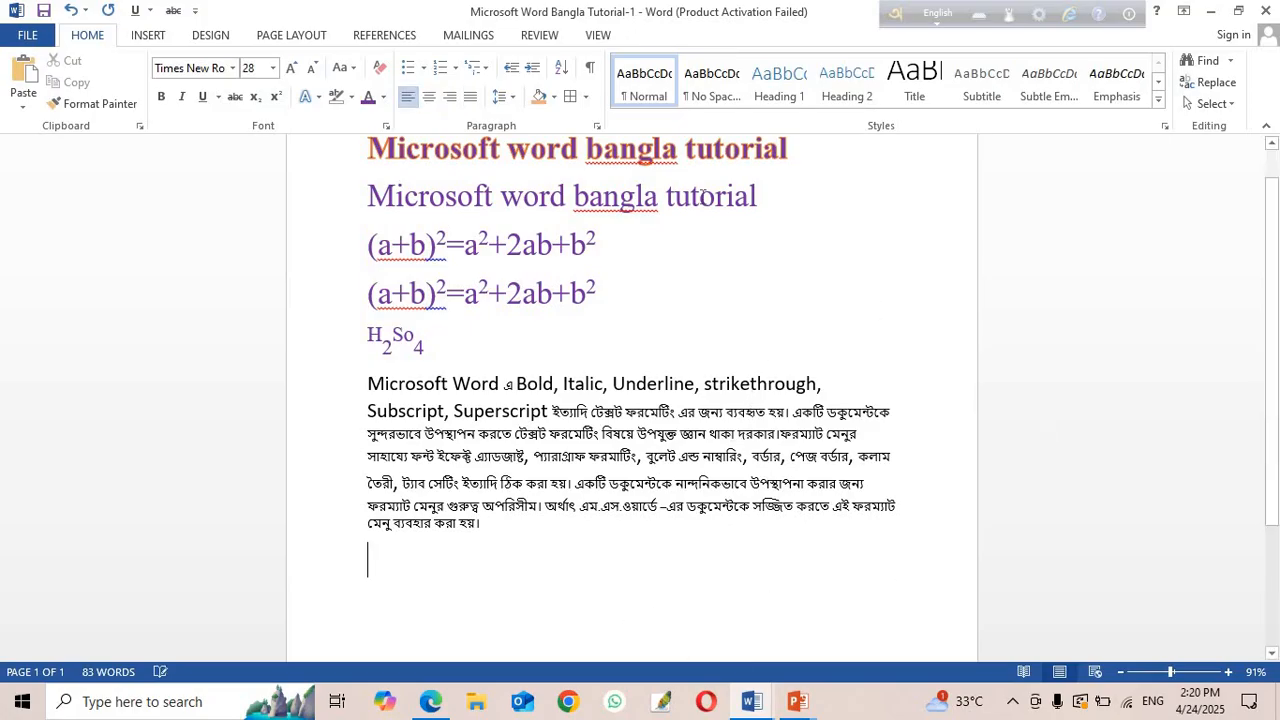
Type the author's name on the empty line and right-align it as a signature.
type("N")
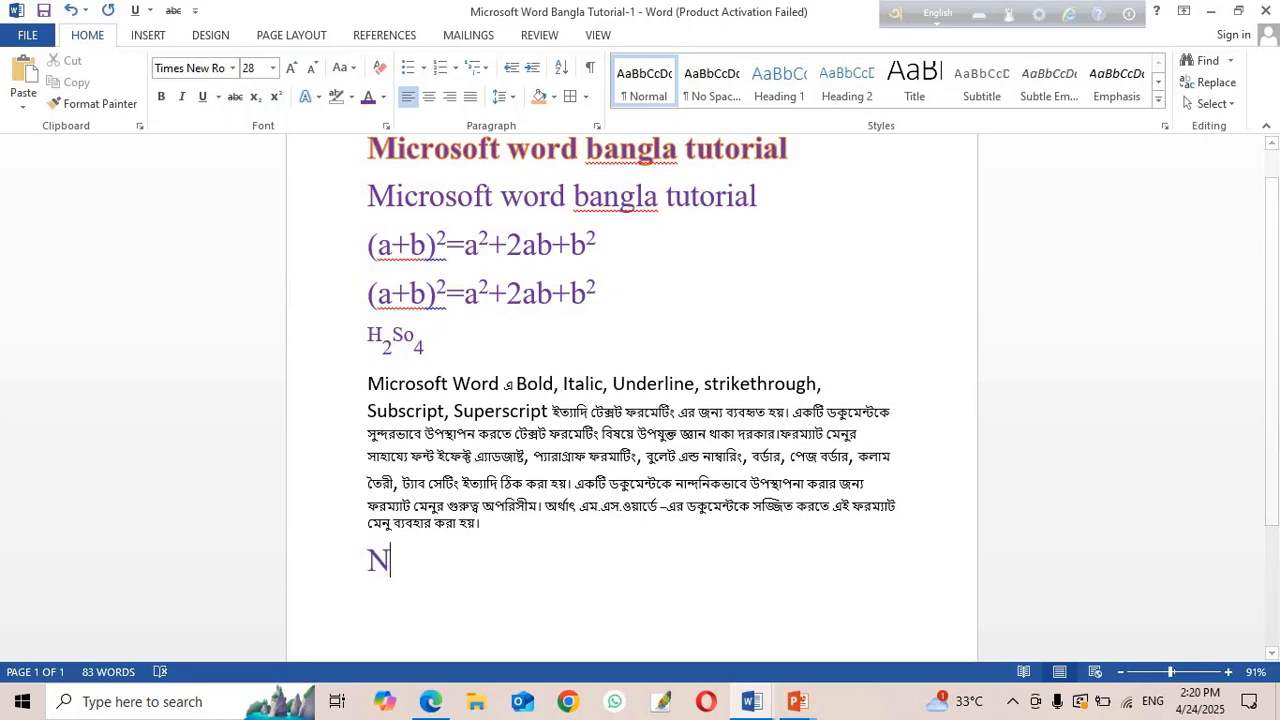
type("ilu")
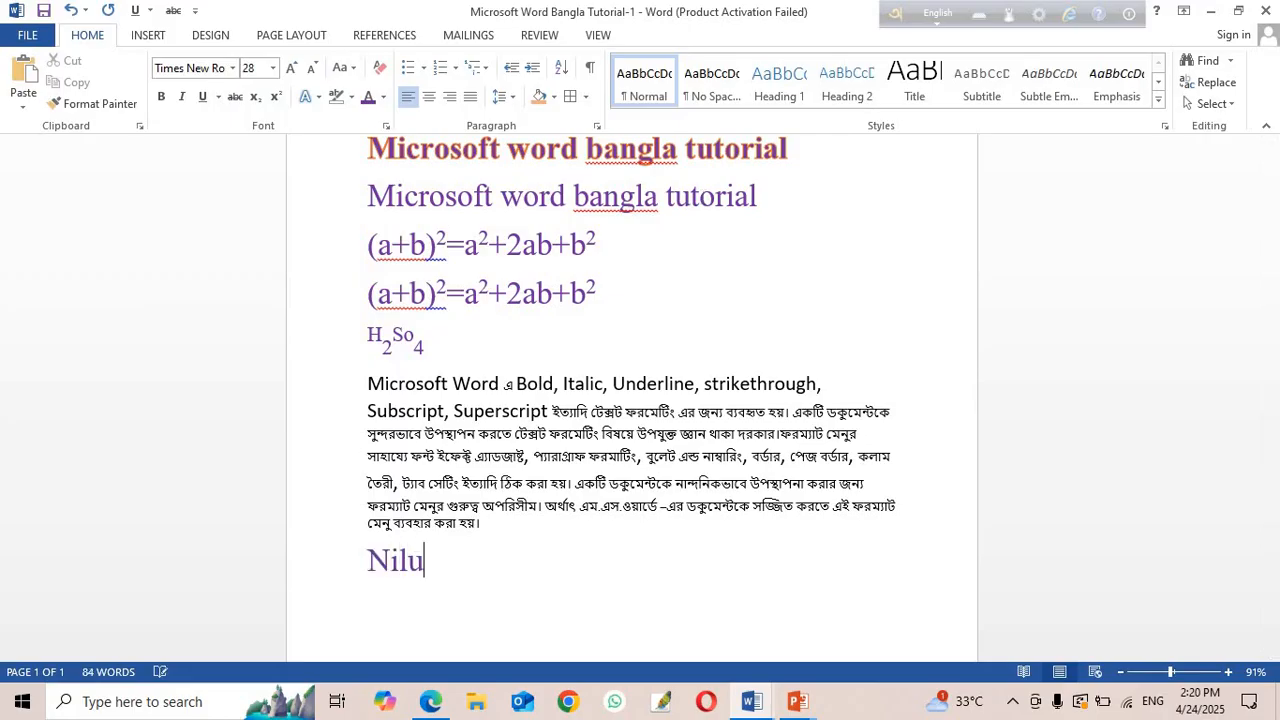
type("far Y")
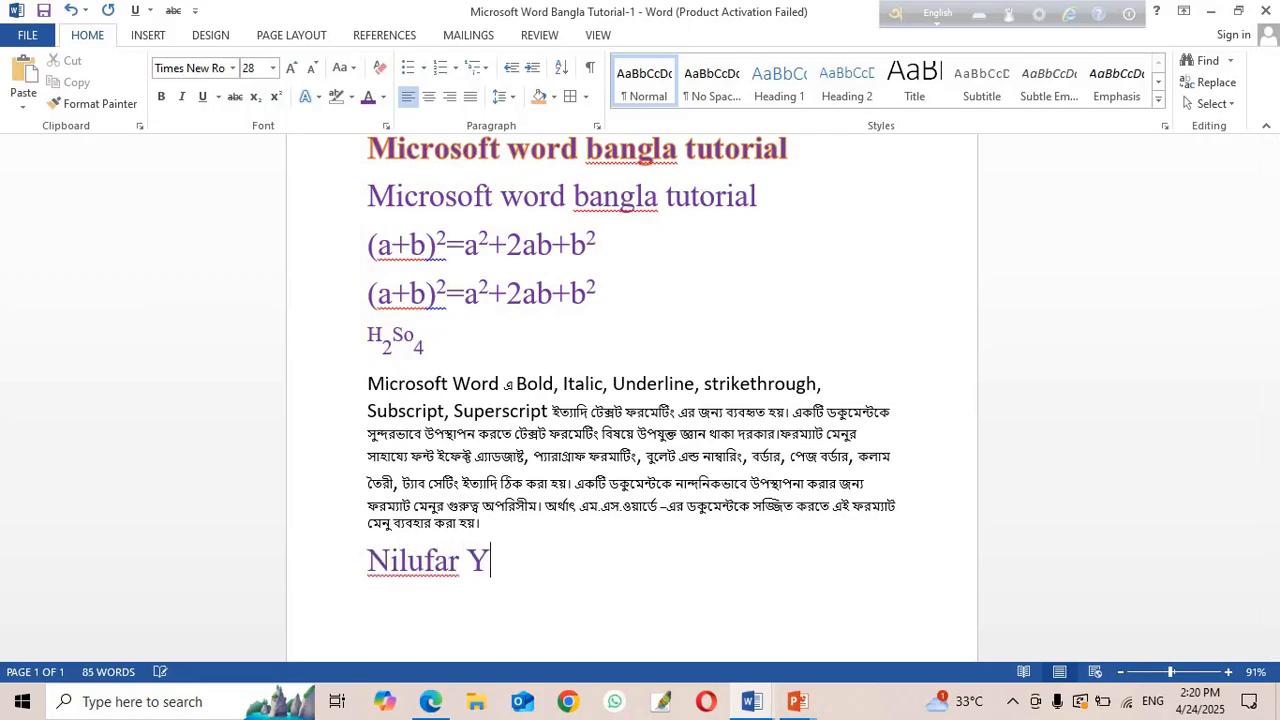
type("easmin")
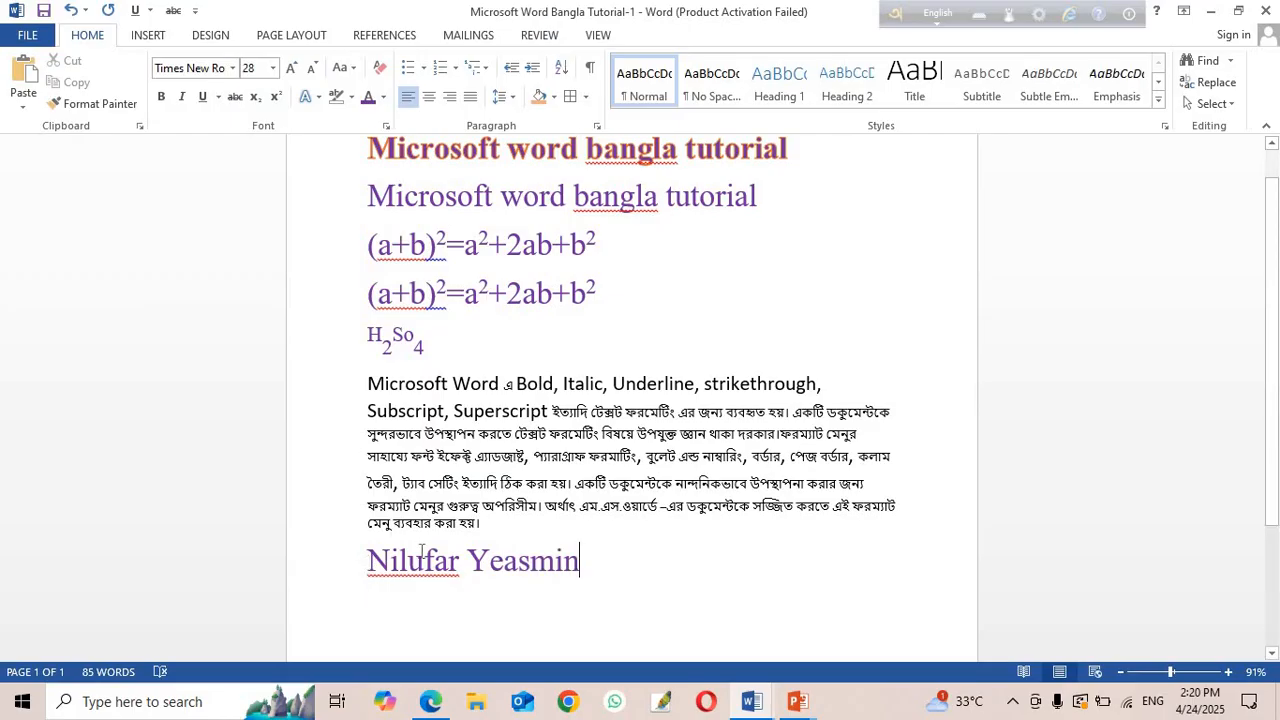
left_click(428, 98)
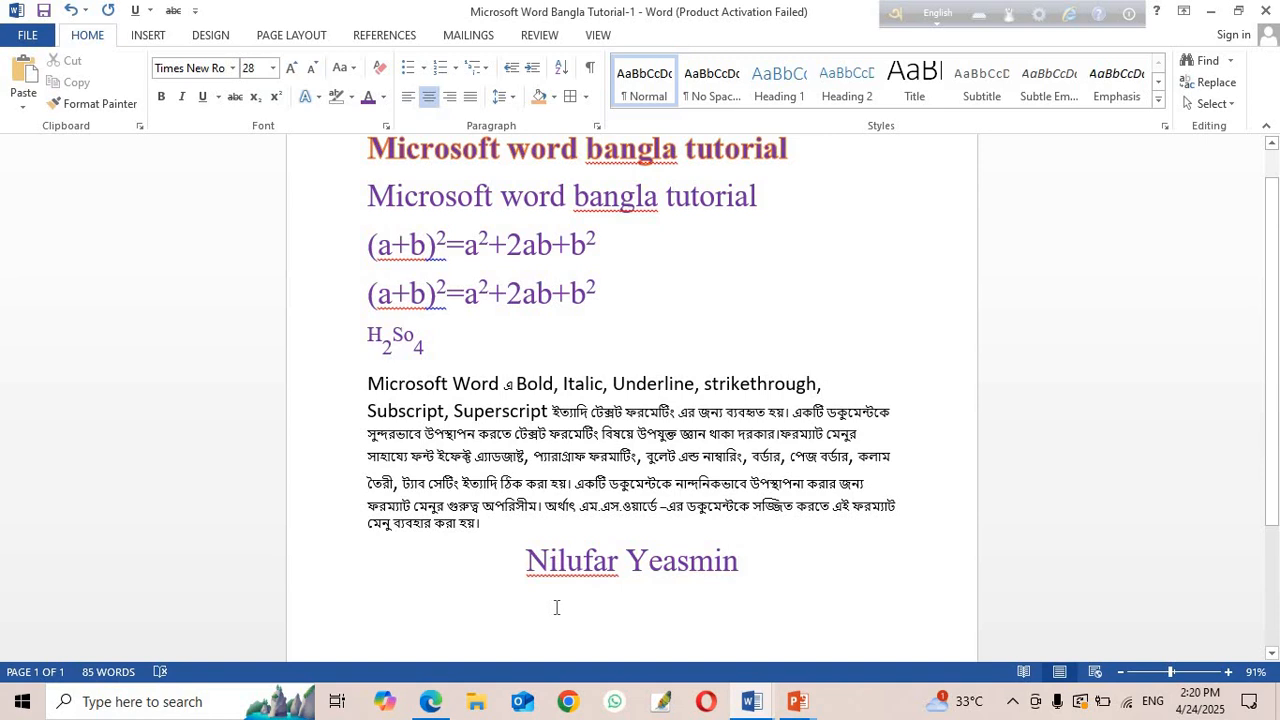
scroll(716, 502, "down", 1)
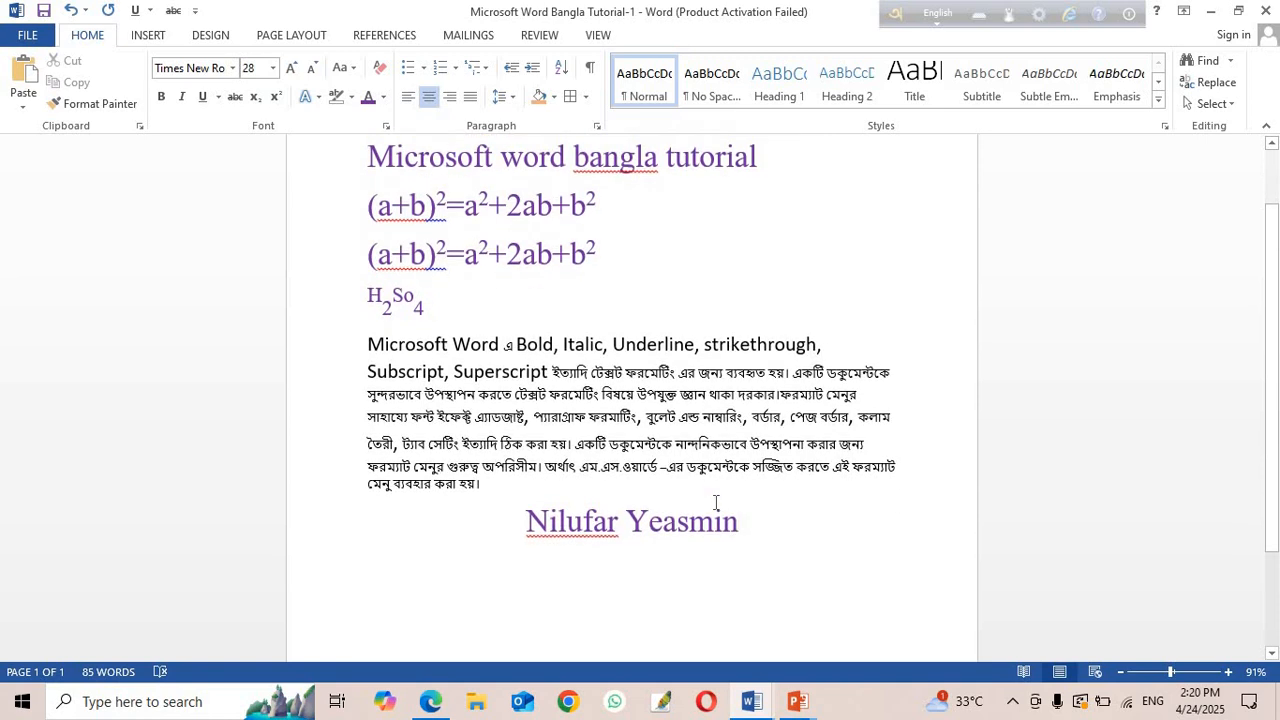
scroll(716, 502, "down", 2)
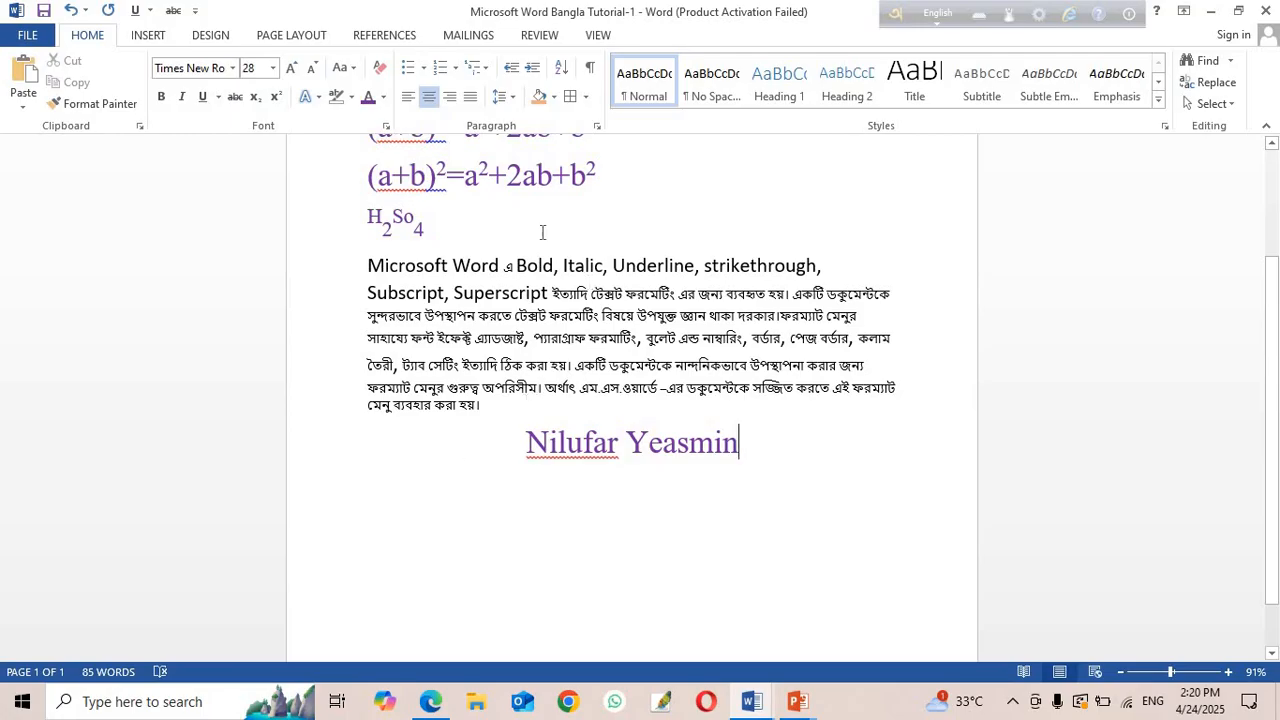
left_click(451, 97)
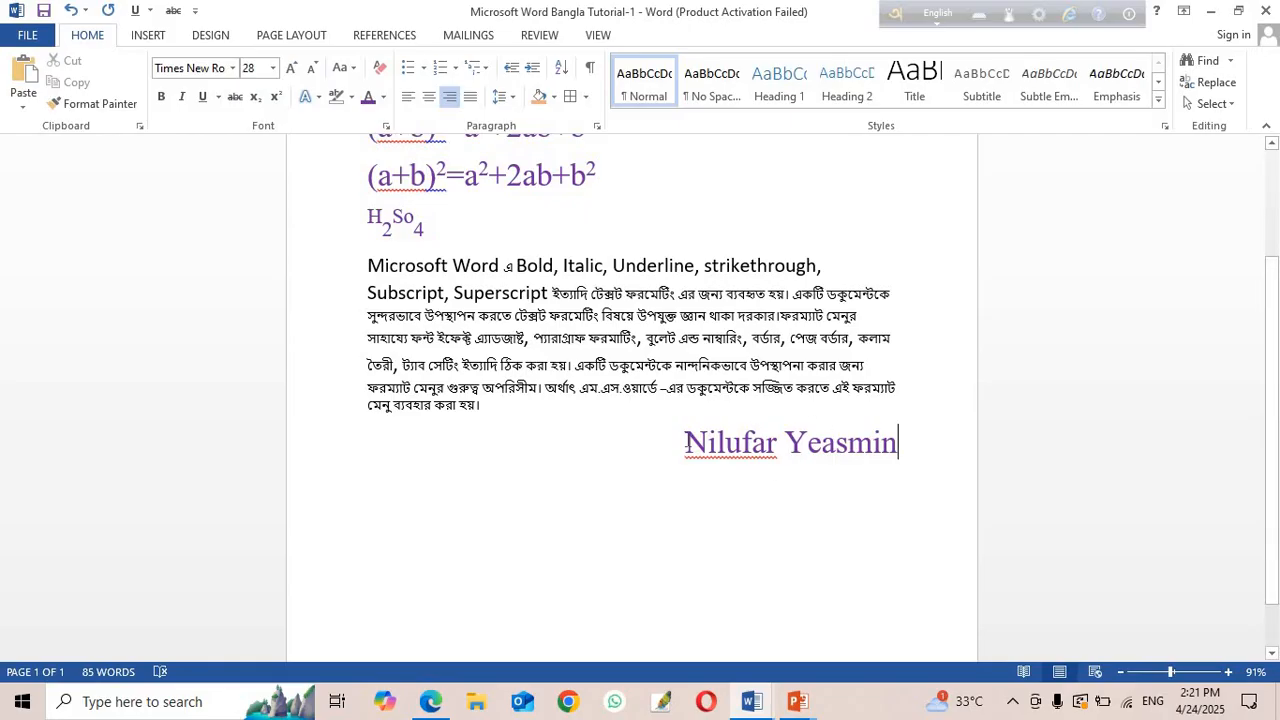
Change the signature name's font colour from purple to Automatic black.
left_click_drag(680, 450, 837, 466)
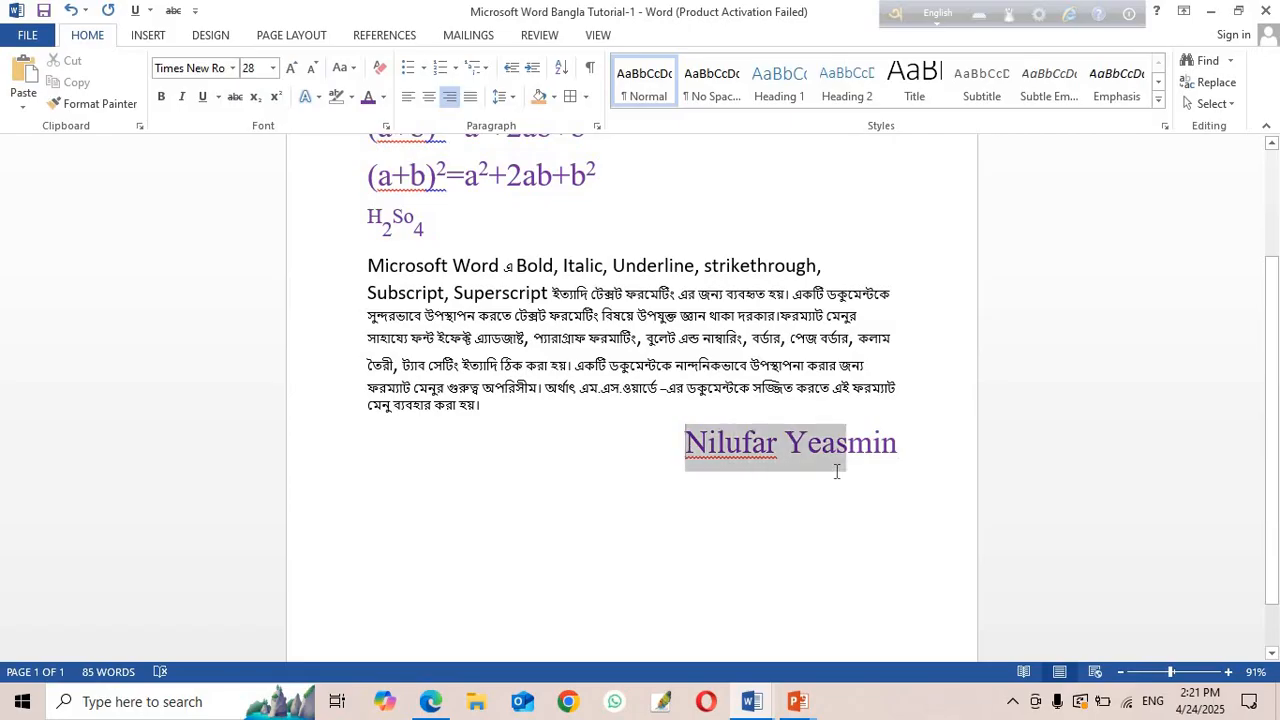
left_click(702, 525)
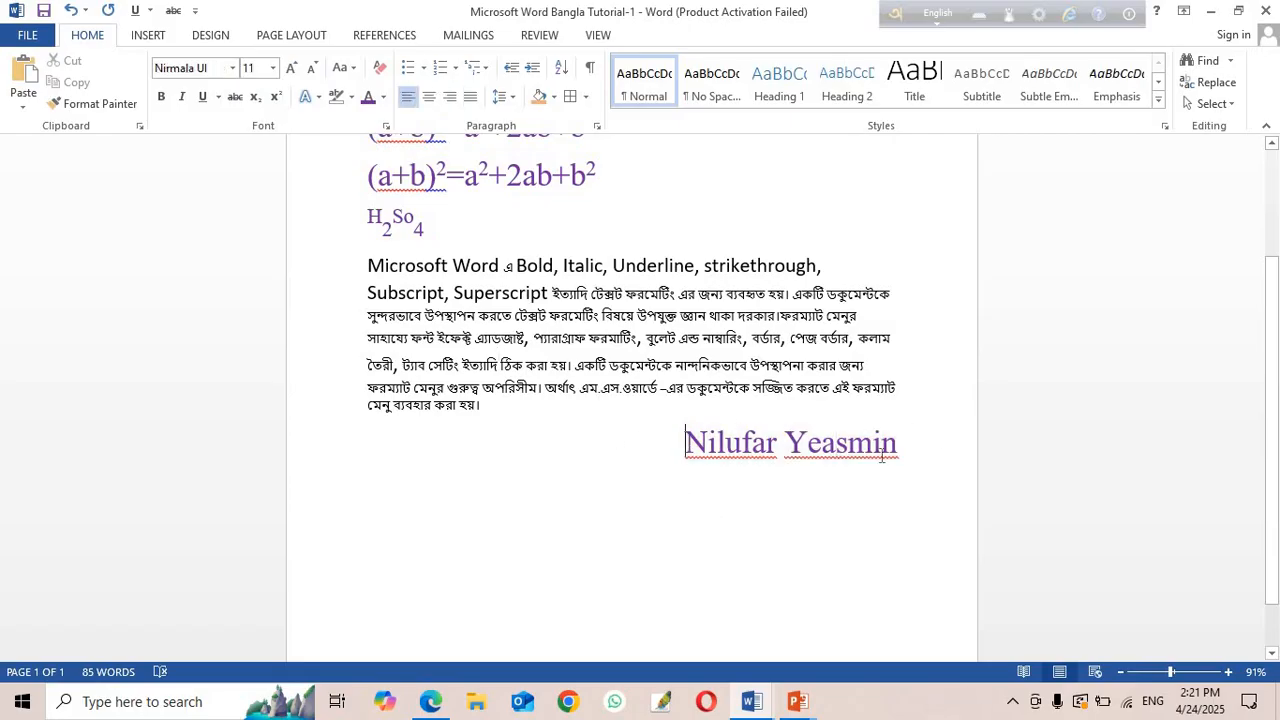
left_click_drag(682, 450, 944, 459)
left_click(383, 97)
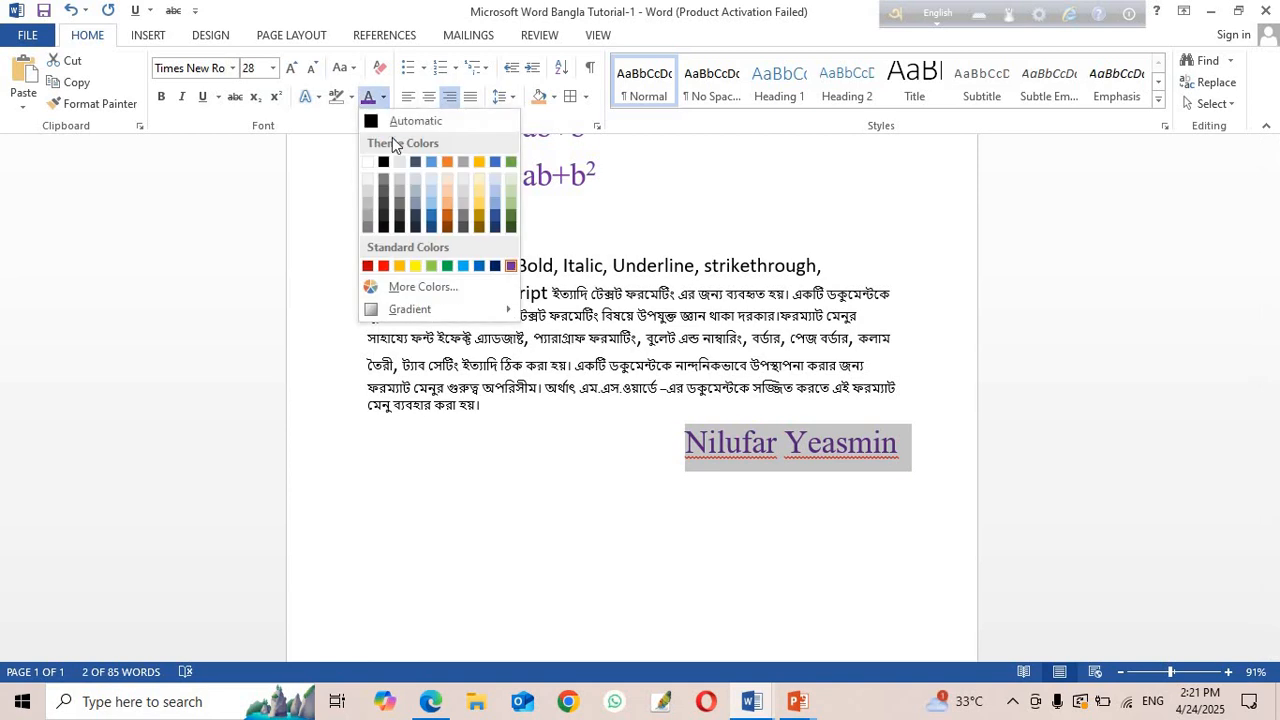
left_click(371, 120)
left_click(600, 478)
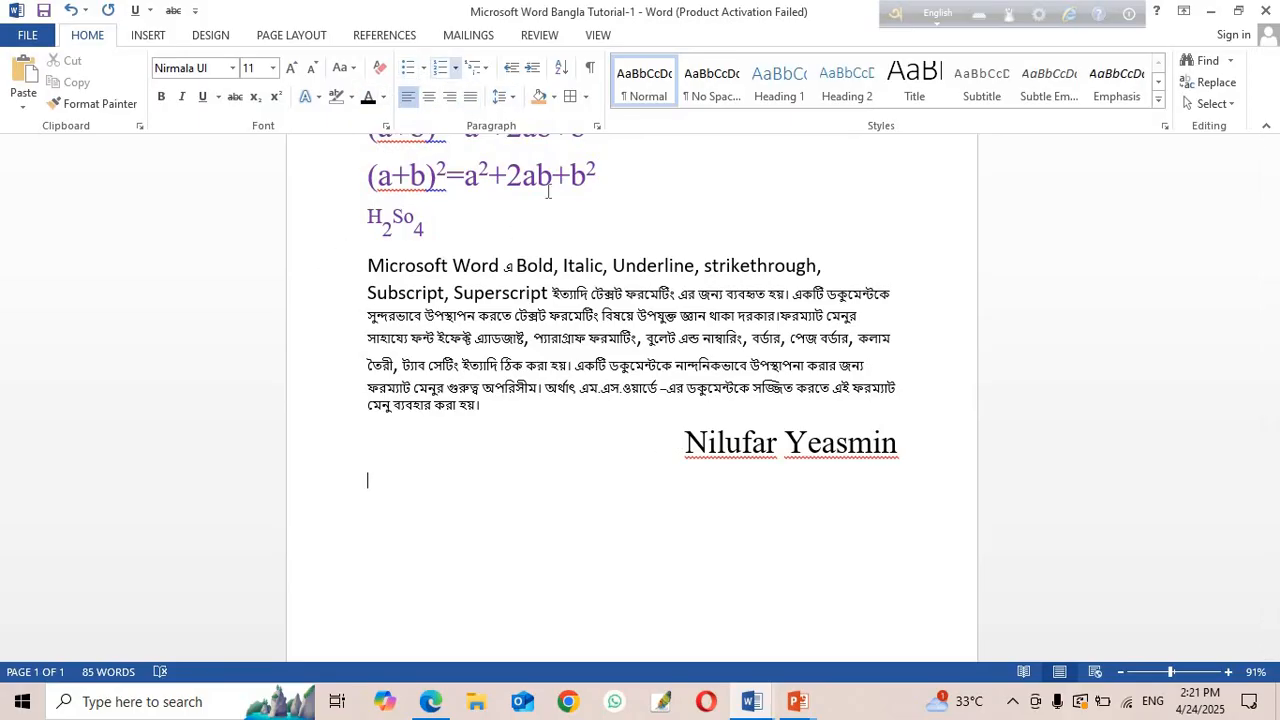
Add a new left-aligned empty line below the signature.
left_click(908, 458)
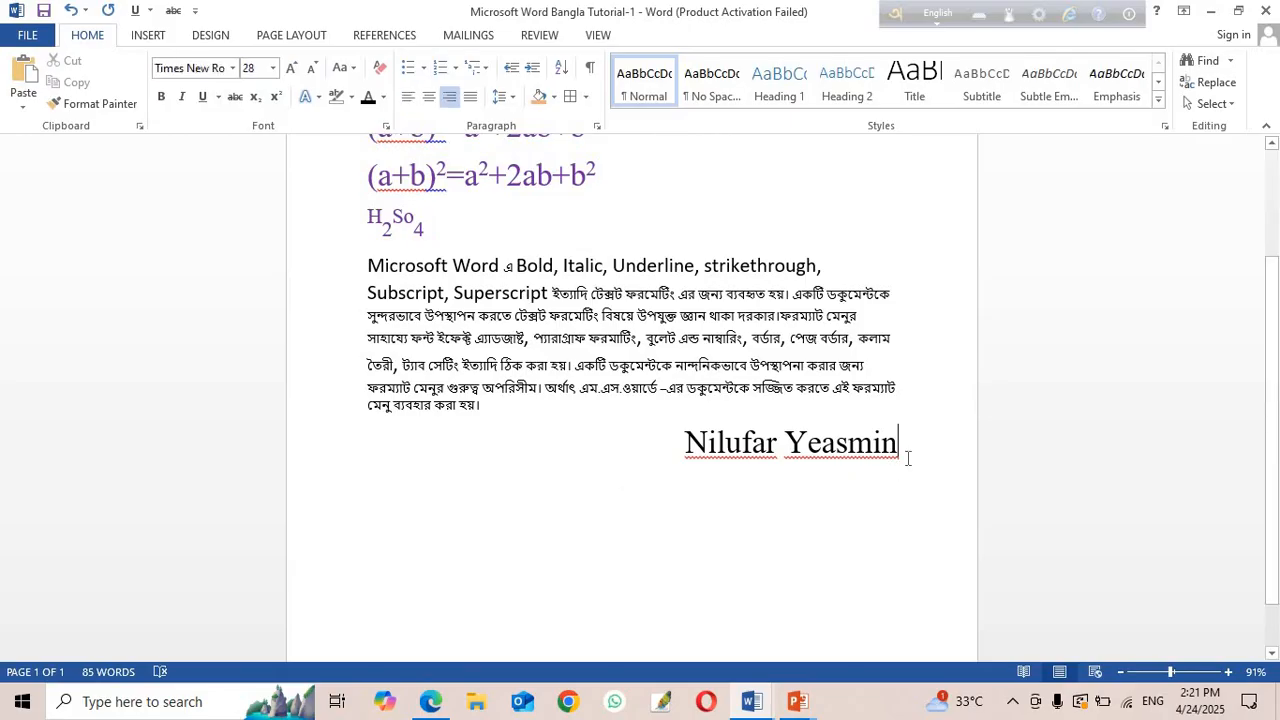
key("Return")
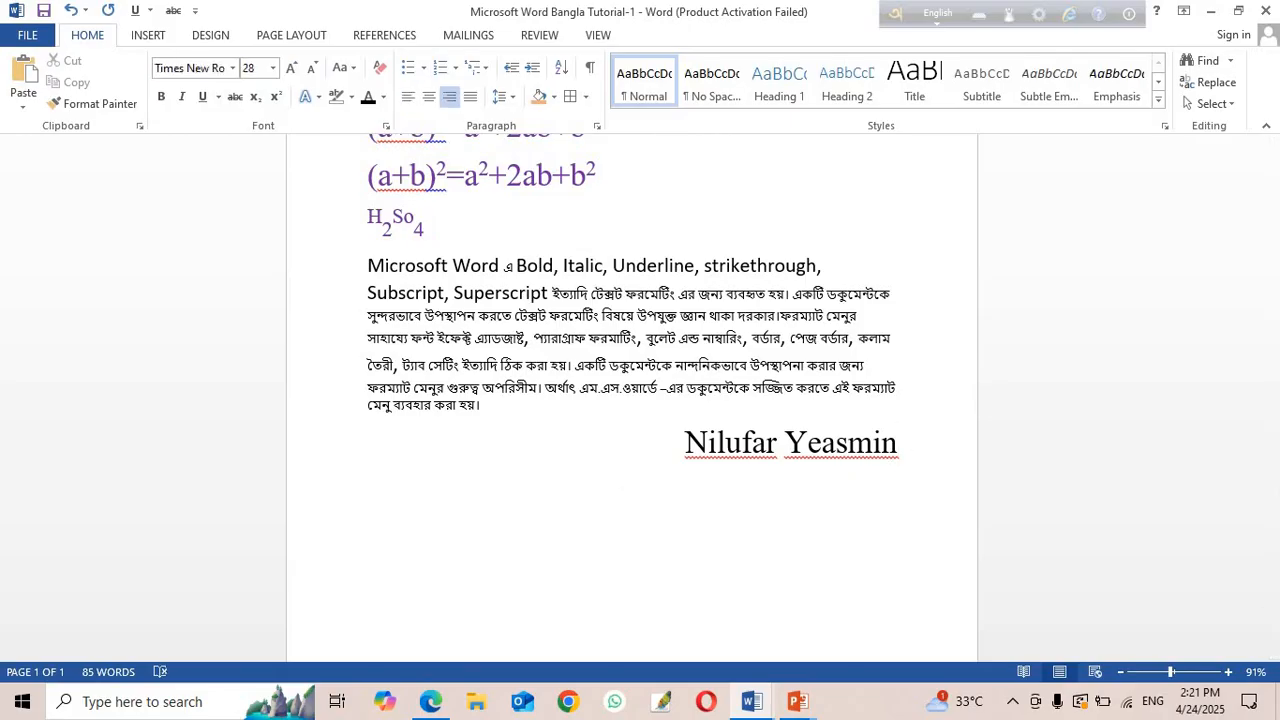
left_click(415, 100)
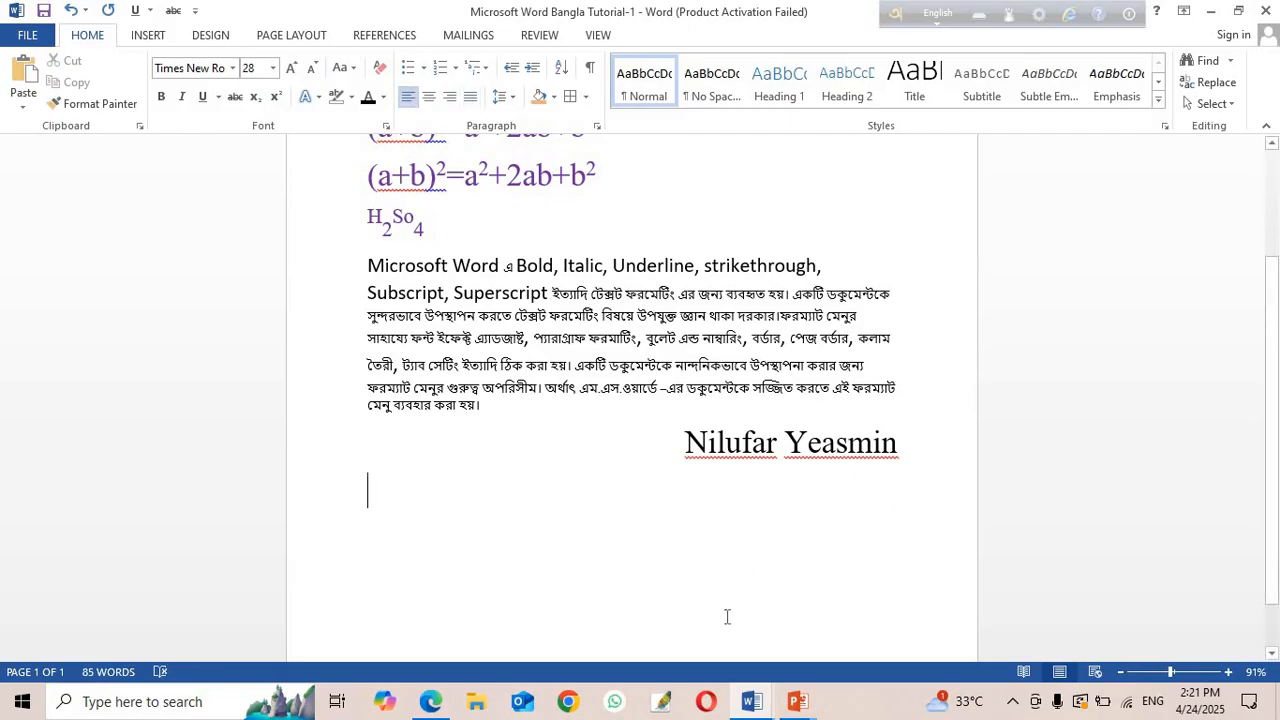
Scroll the ICT-9.pdf in Edge to page 61 on bullets and numbering, then minimize it.
left_click(430, 701)
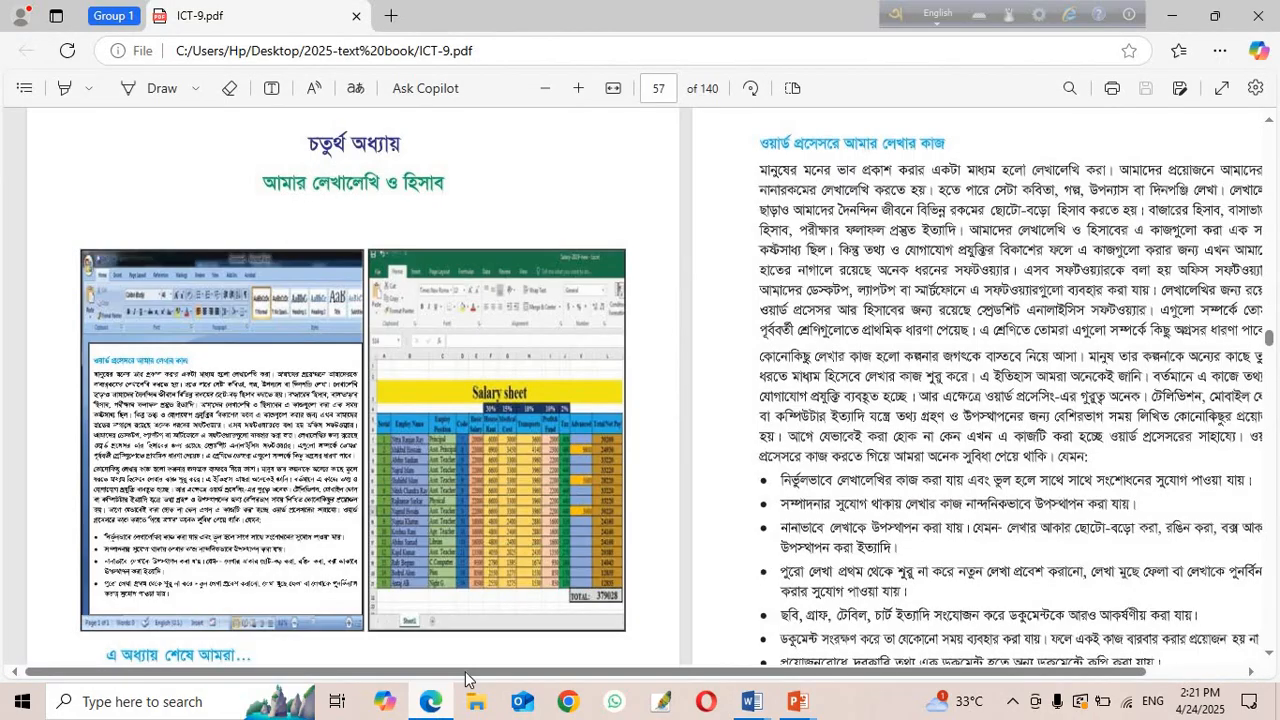
scroll(870, 370, "down", 10)
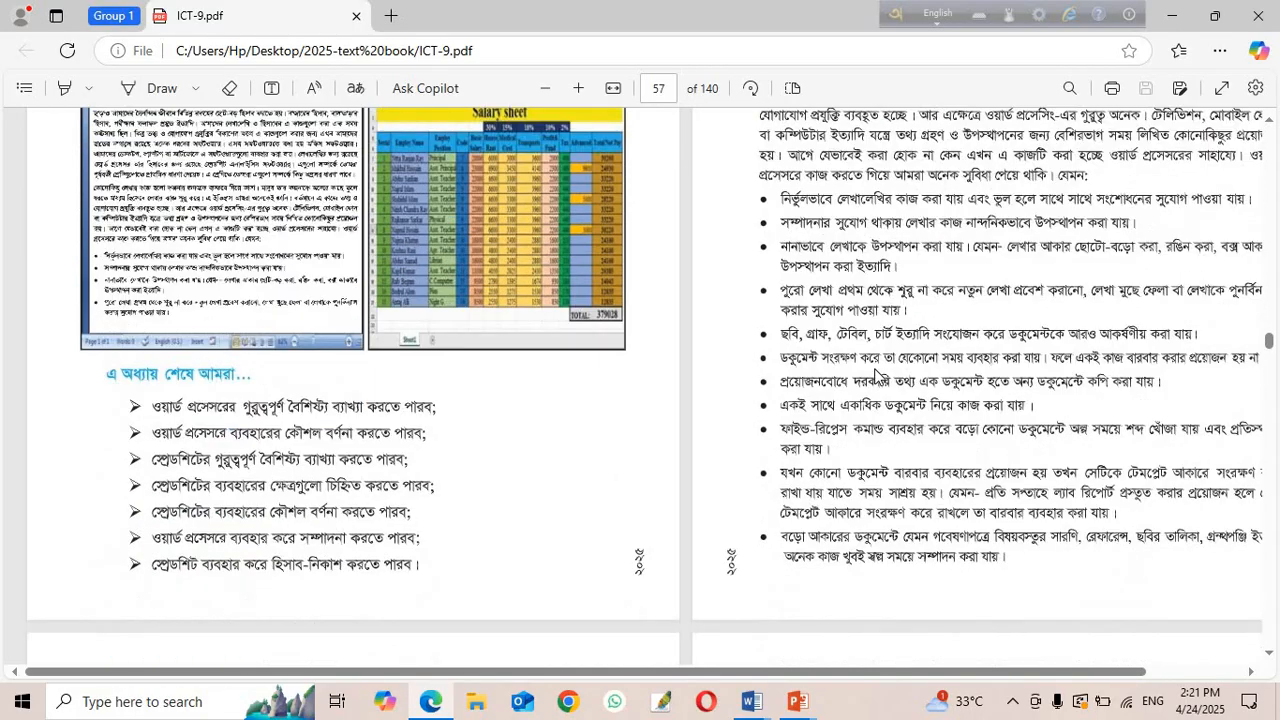
scroll(875, 374, "down", 4)
scroll(874, 368, "down", 5)
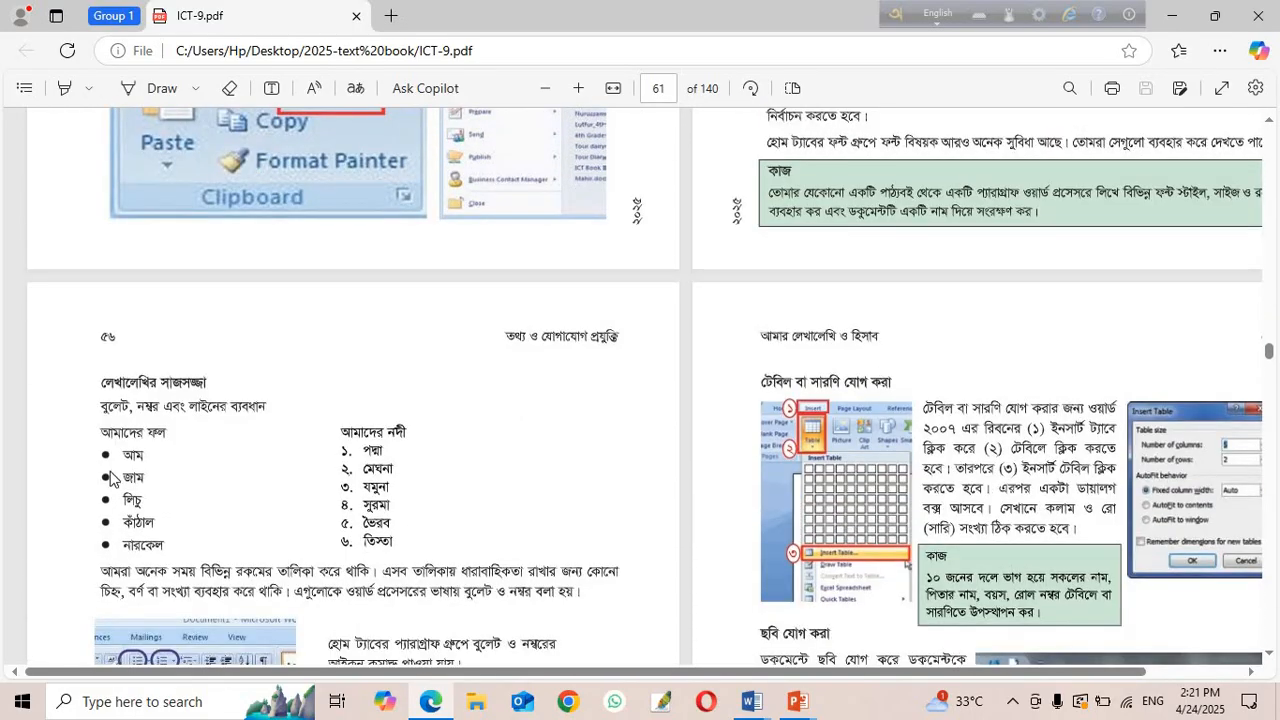
scroll(136, 445, "down", 1)
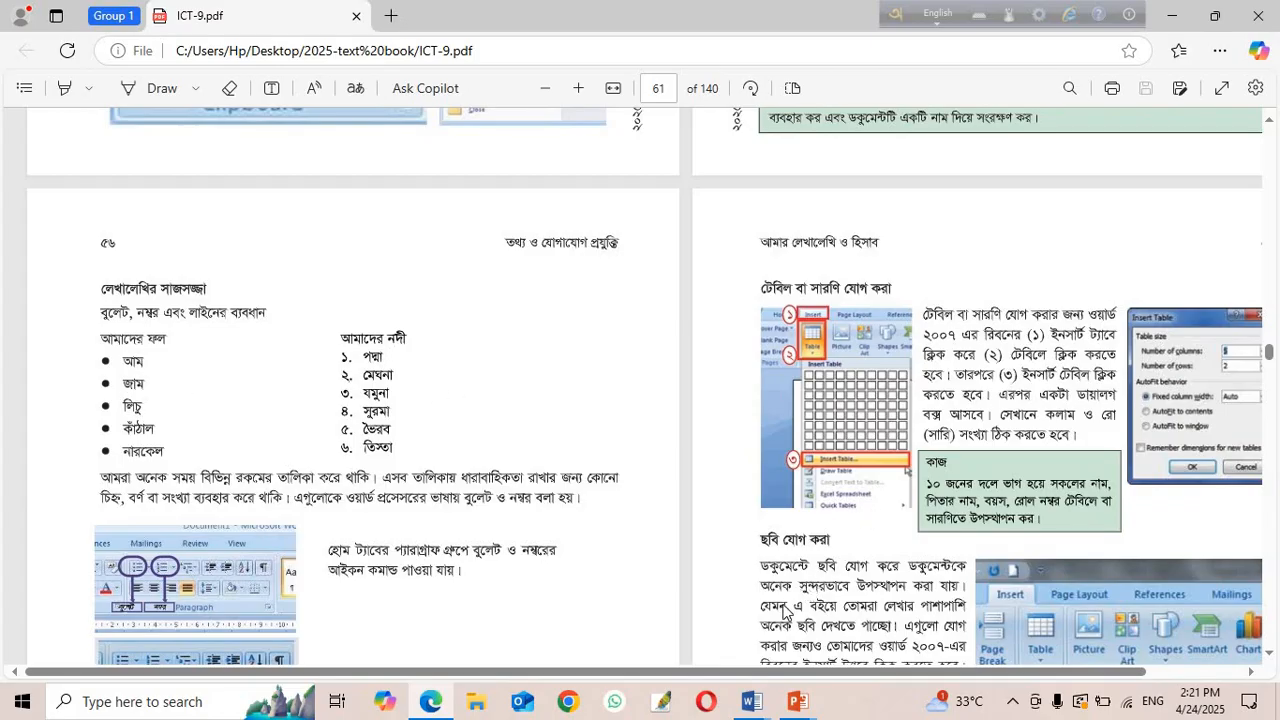
left_click(1177, 19)
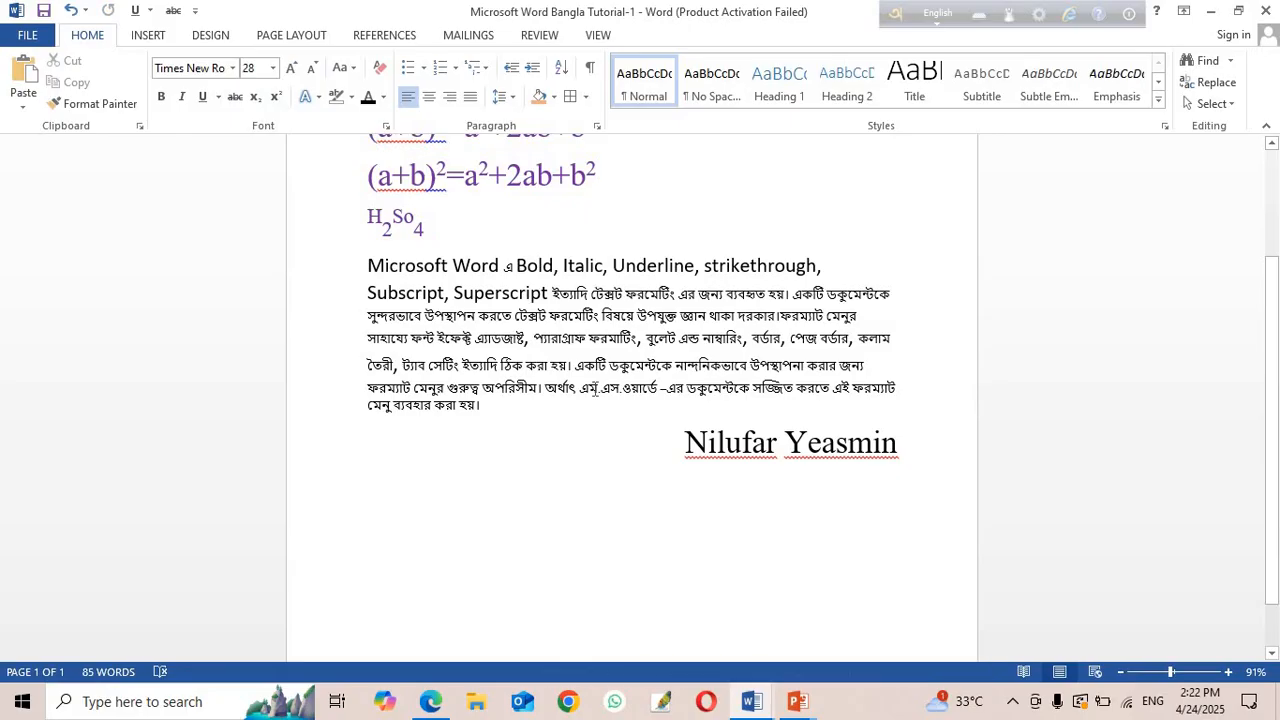
Switch Avro to Bangla phonetic typing and the input language to the Bengali keyboard.
type("f")
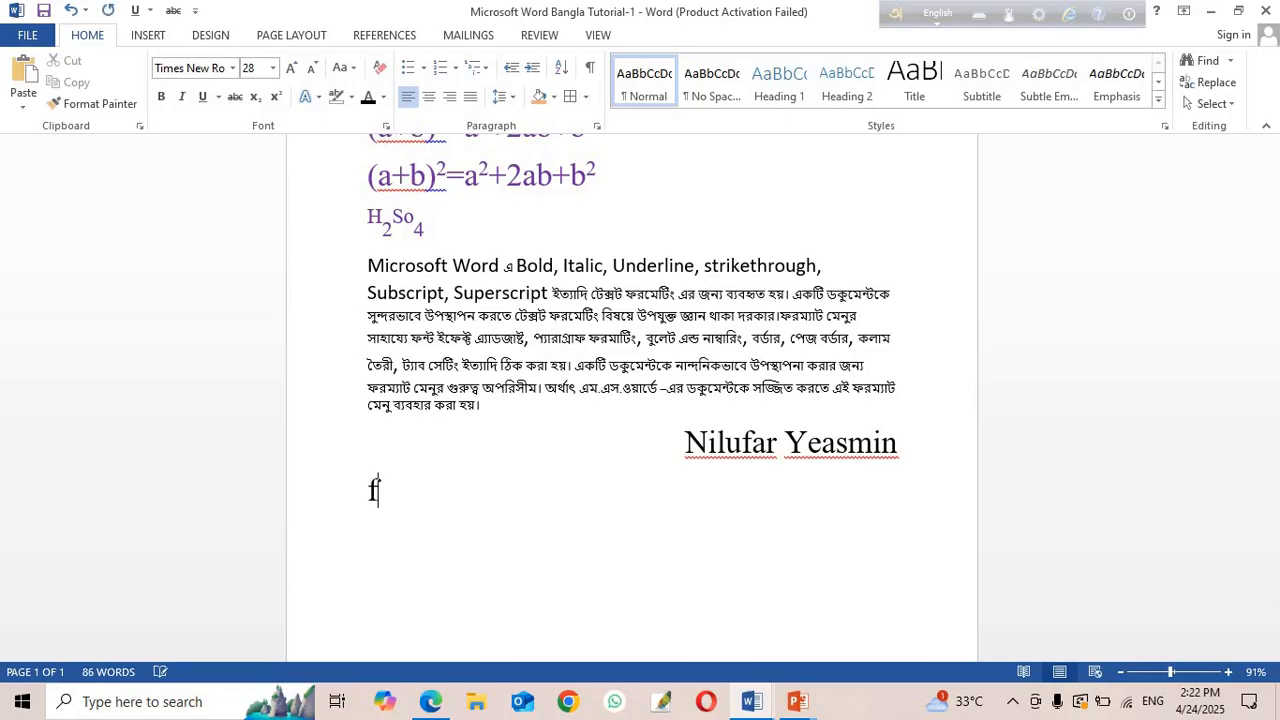
key("BackSpace")
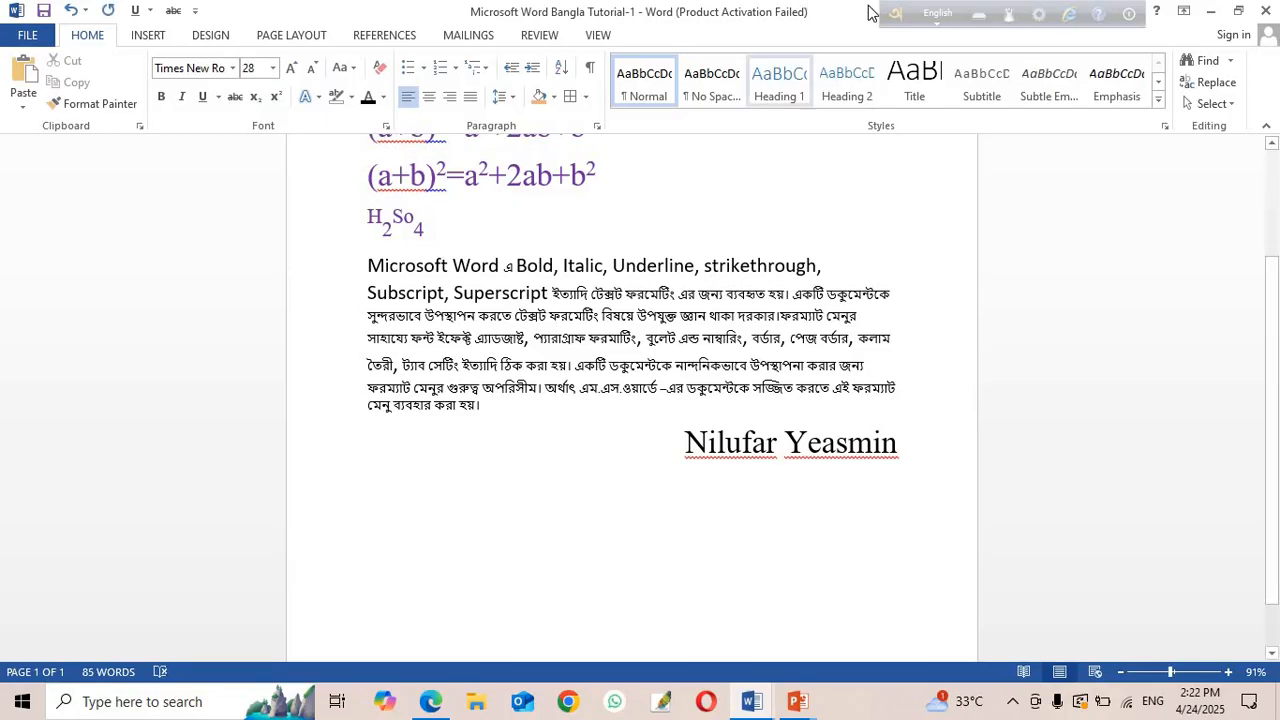
left_click(937, 20)
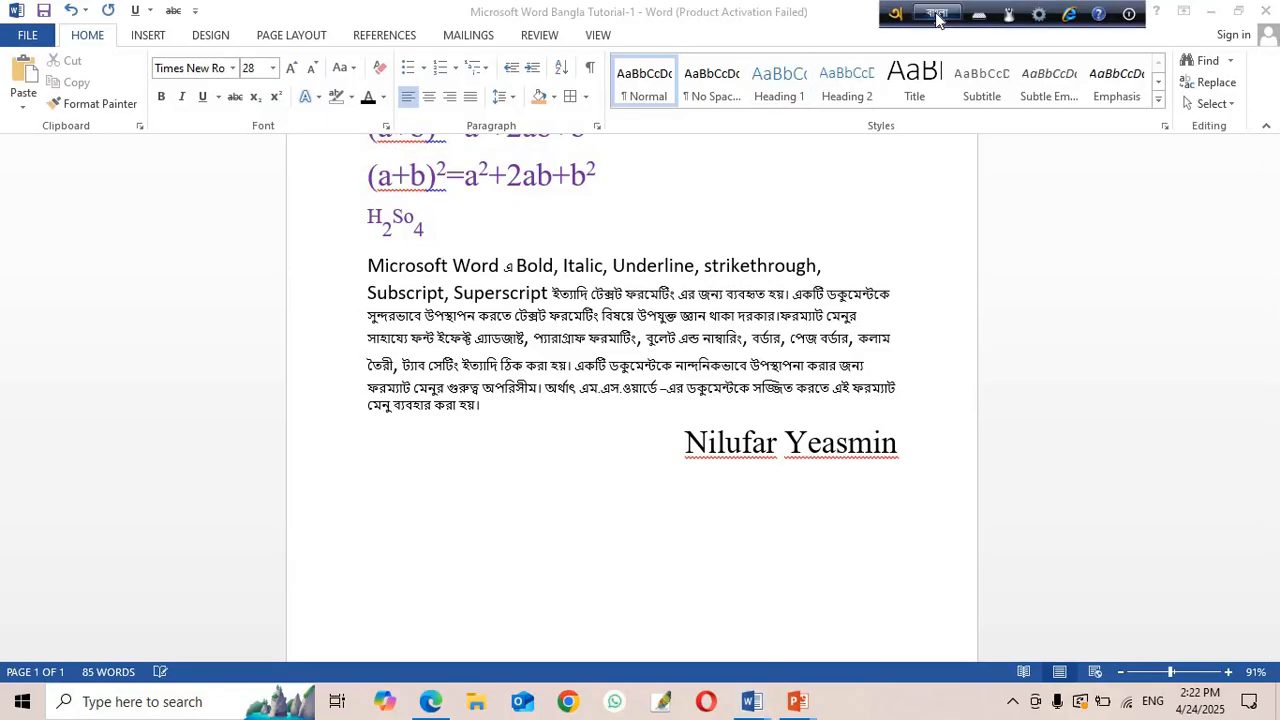
left_click(1153, 702)
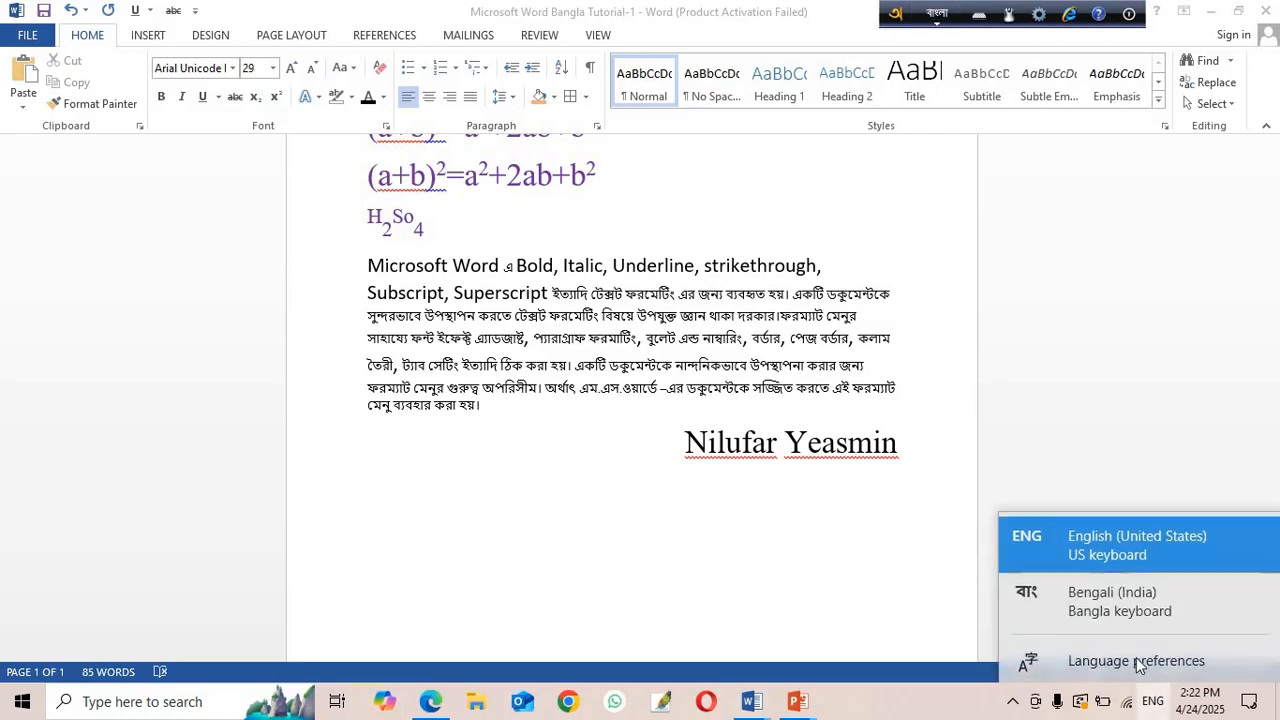
left_click(1065, 590)
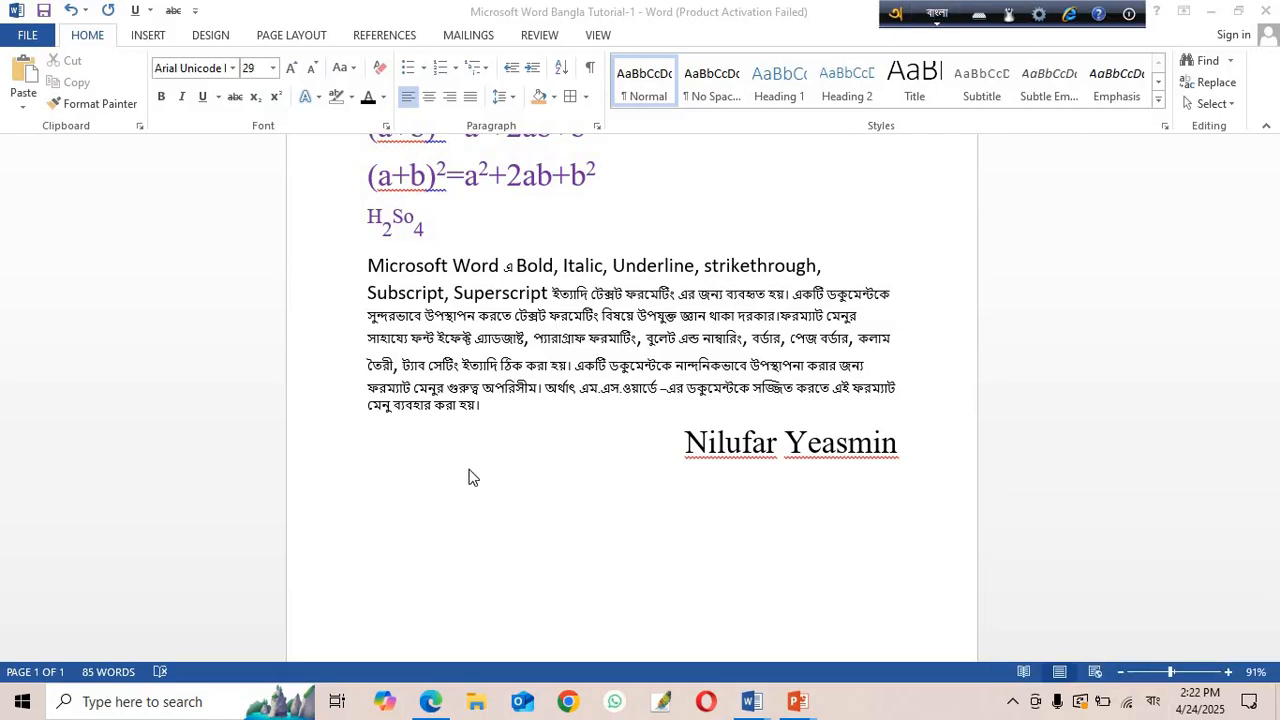
left_click(702, 504)
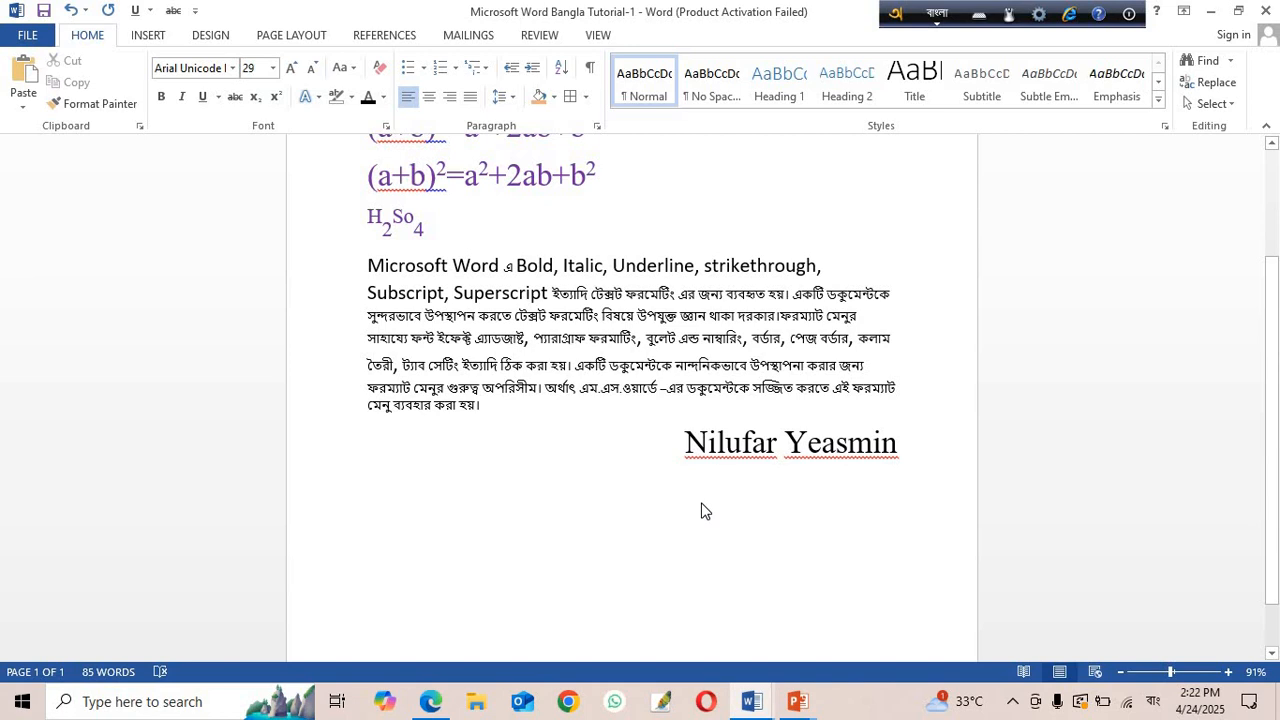
Start a clean left-aligned line below the signature, deleting the stray mistyped letters.
type("fole")
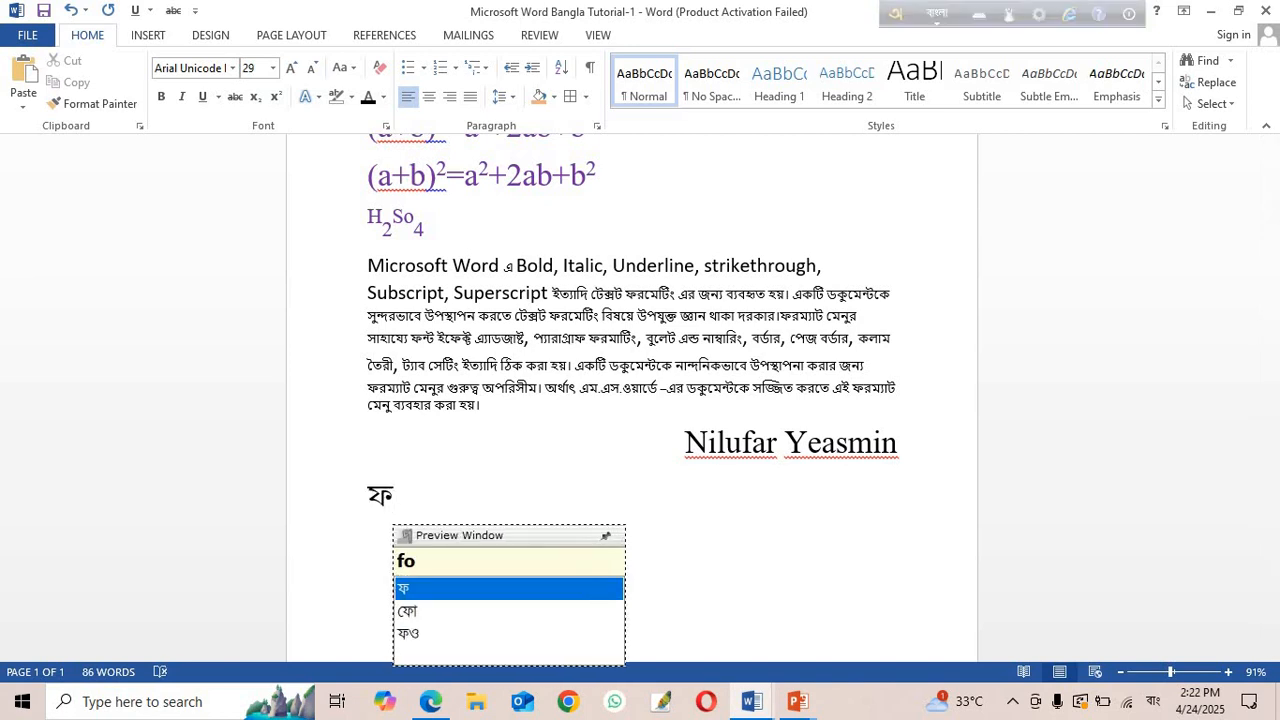
type("r ")
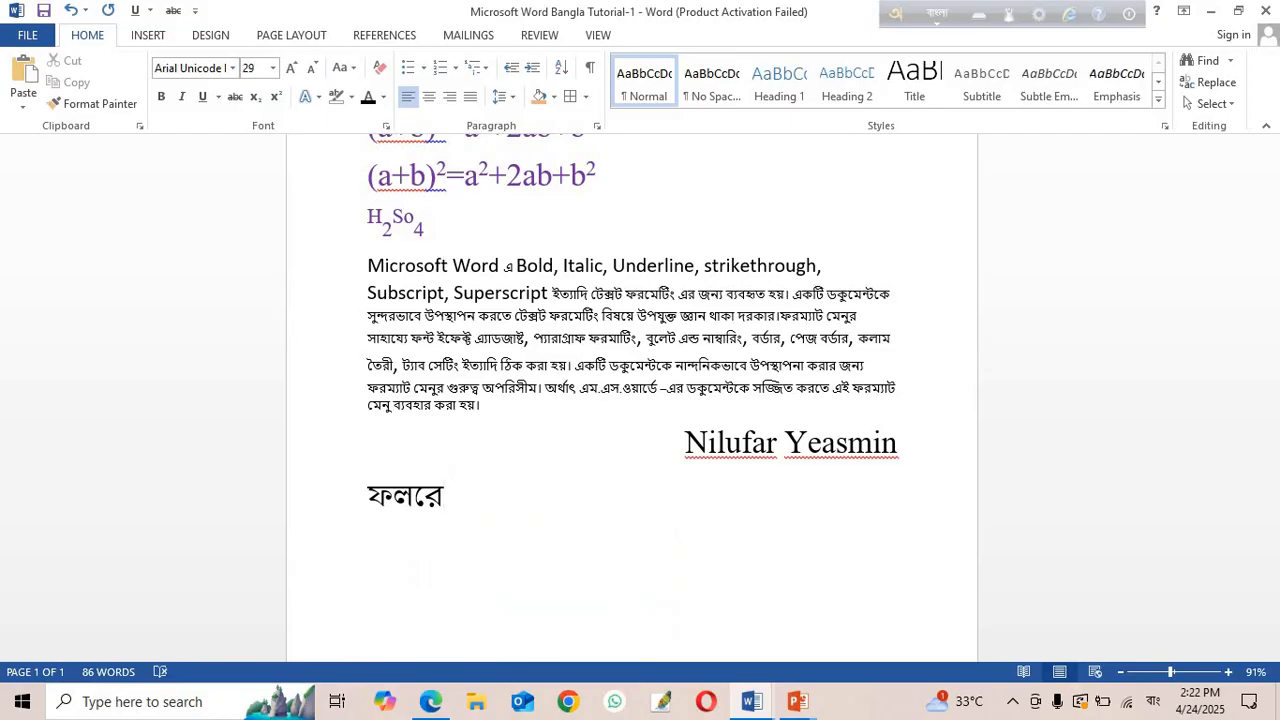
type("n")
key("BackSpace")
key("BackSpace")
key("BackSpace")
key("BackSpace")
key("BackSpace")
key("BackSpace")
key("BackSpace")
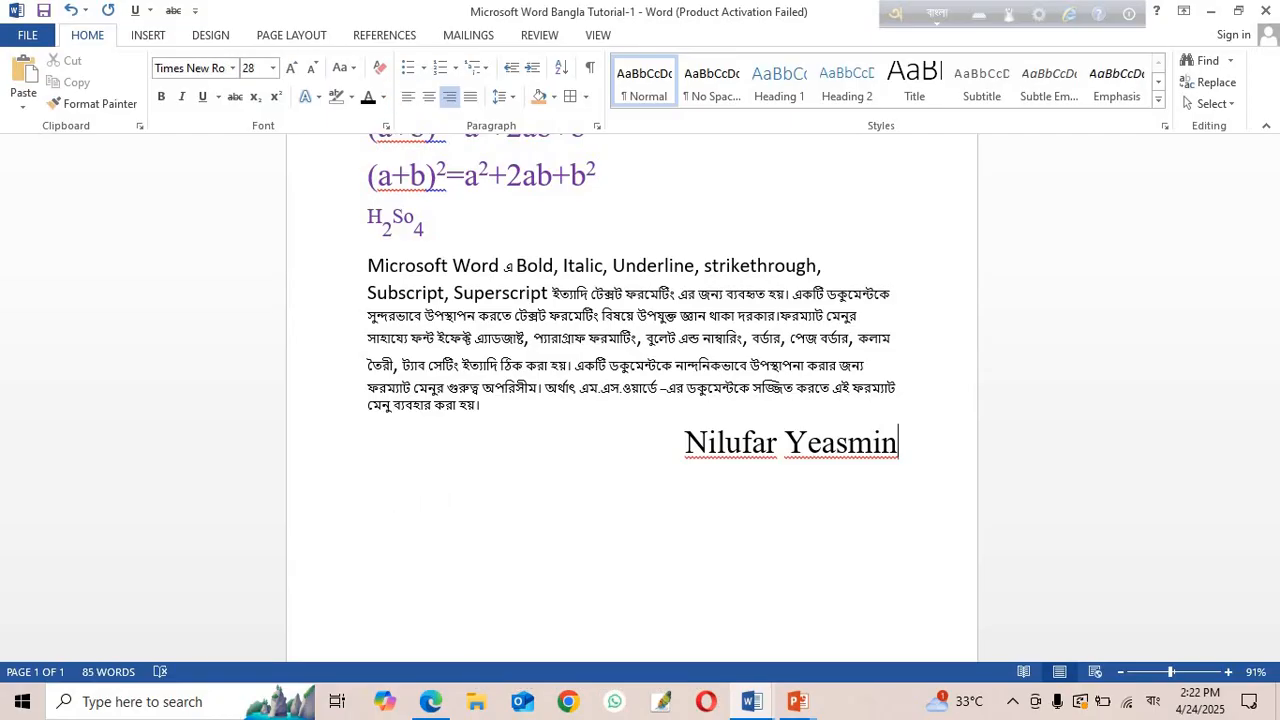
key("Return")
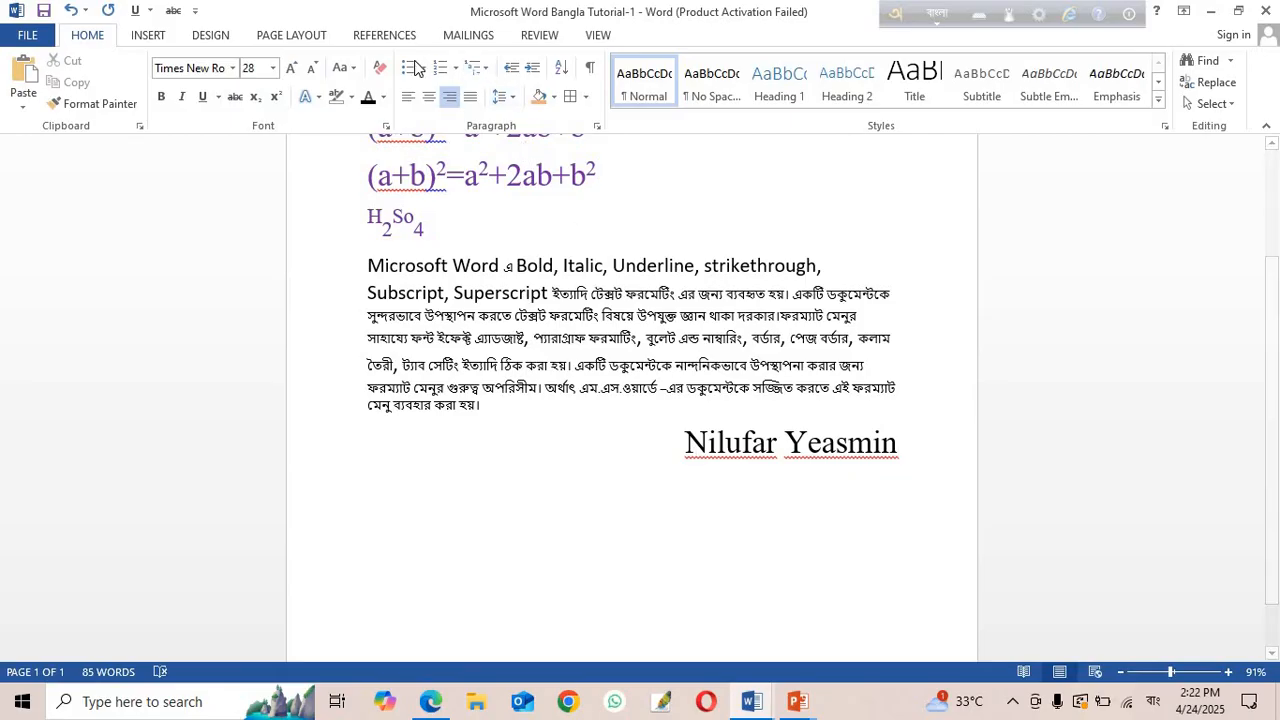
left_click(407, 97)
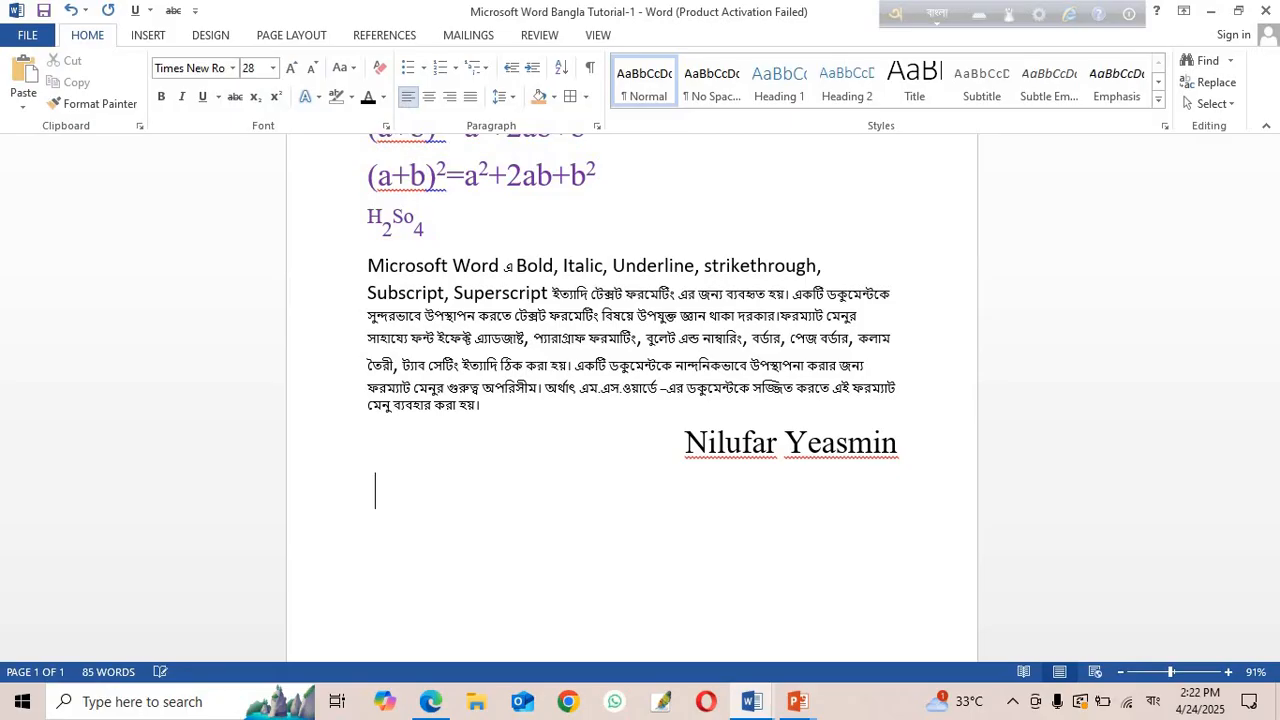
type("foler")
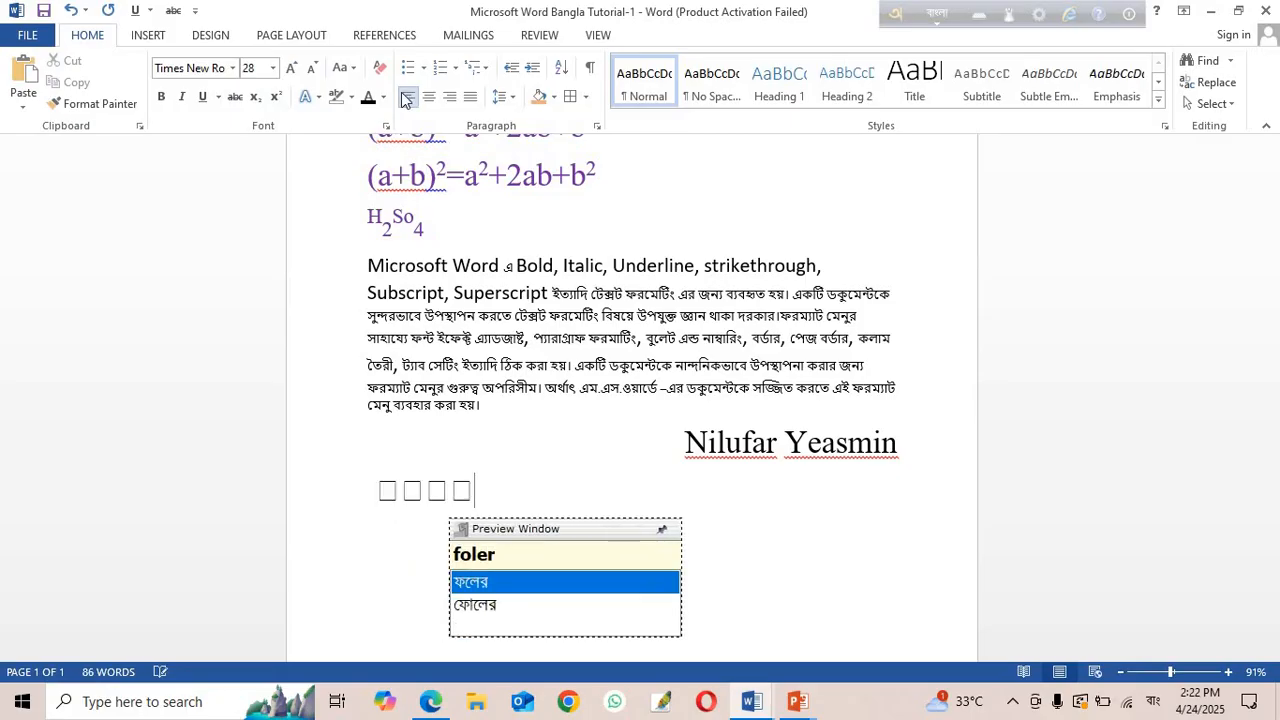
key("BackSpace")
key("BackSpace")
key("BackSpace")
key("BackSpace")
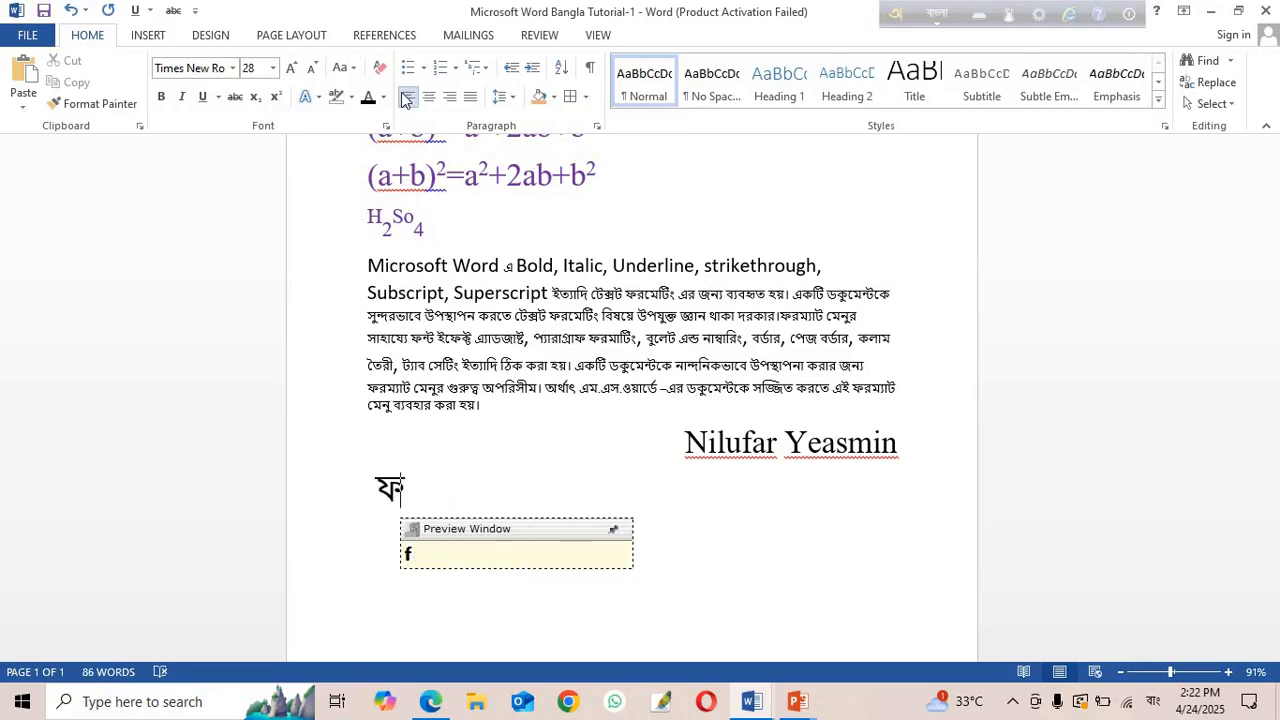
type("l")
key("BackSpace")
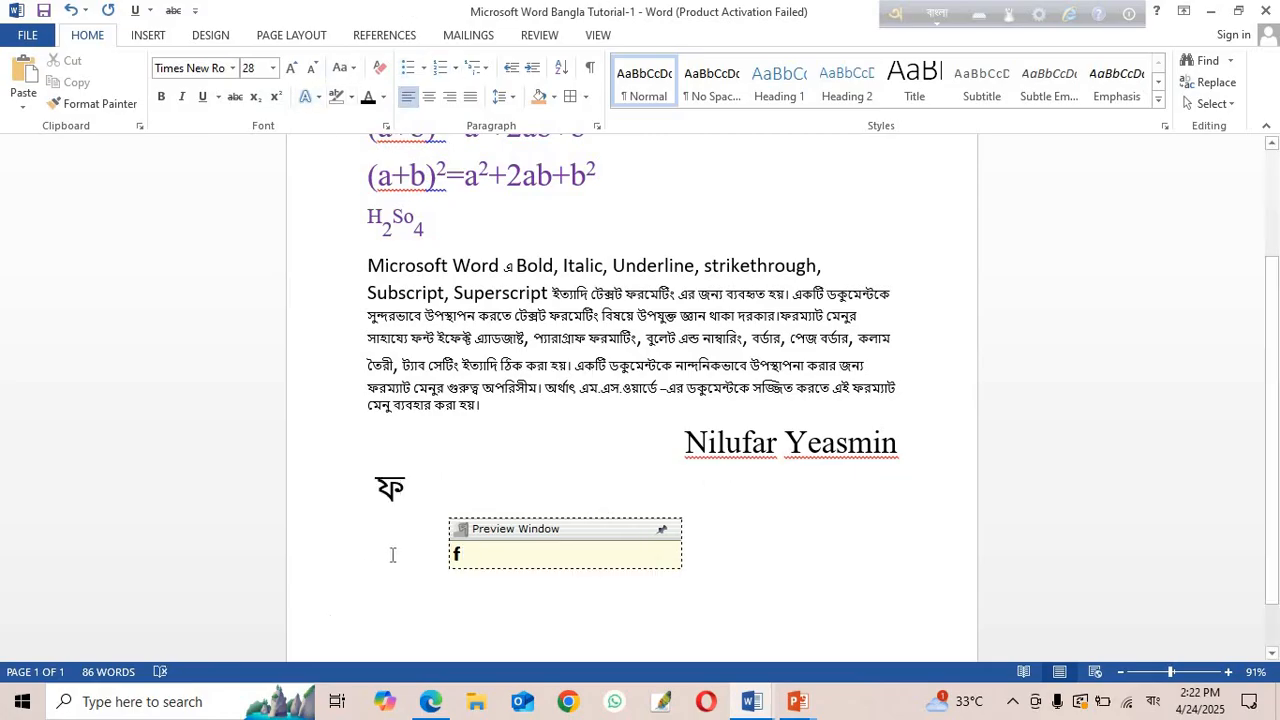
double_click(373, 487)
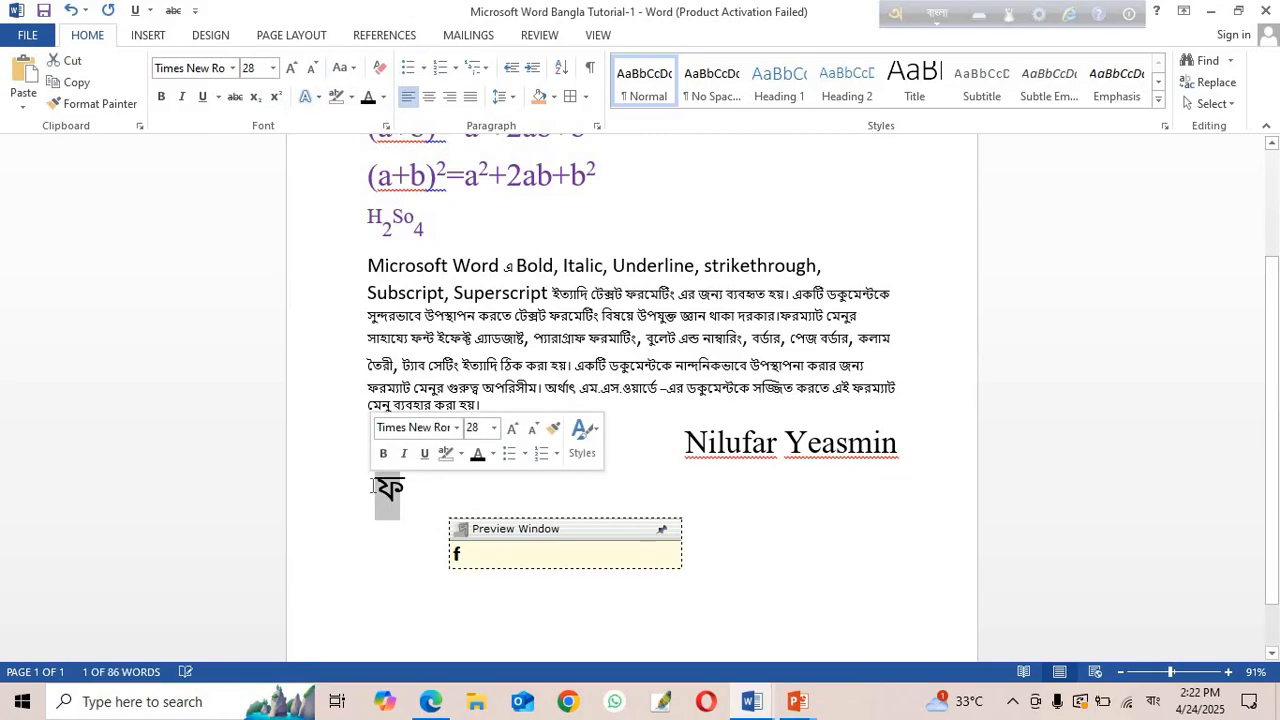
key("BackSpace")
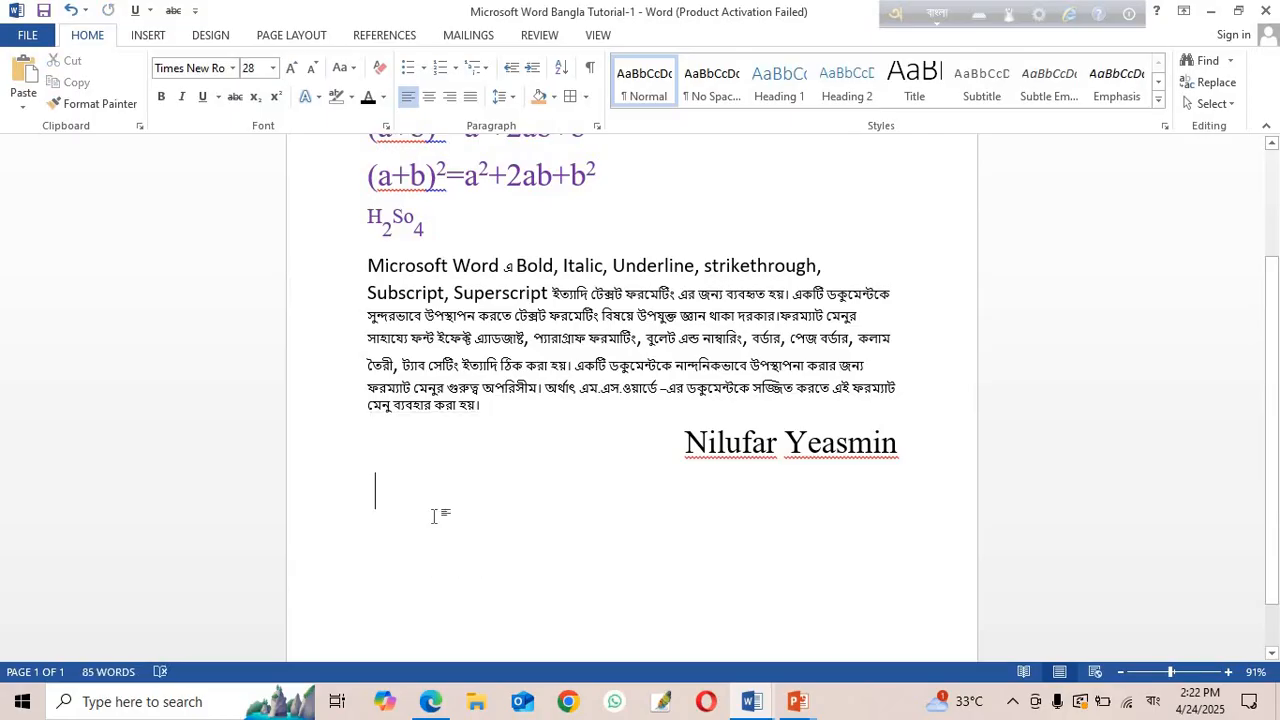
Type the fruit names আম, জাম, কাঁঠাল, পেয়ারা and লিচু on separate lines.
type("a")
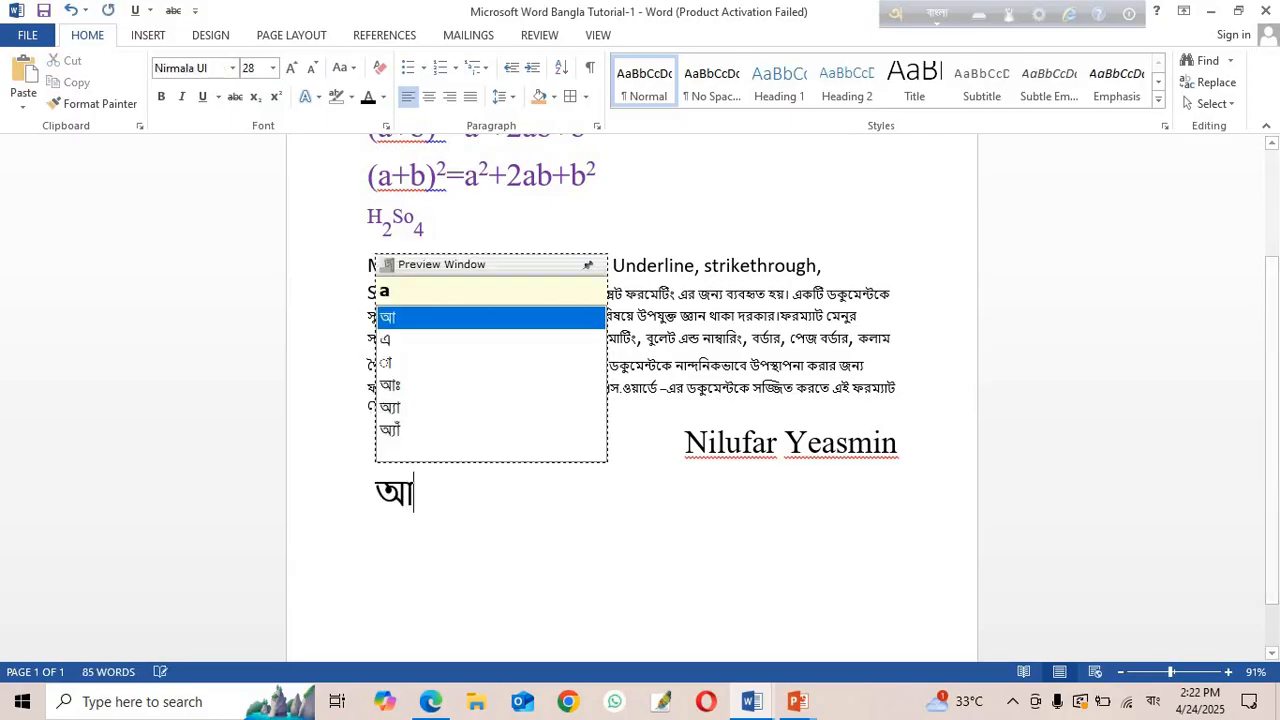
type("m")
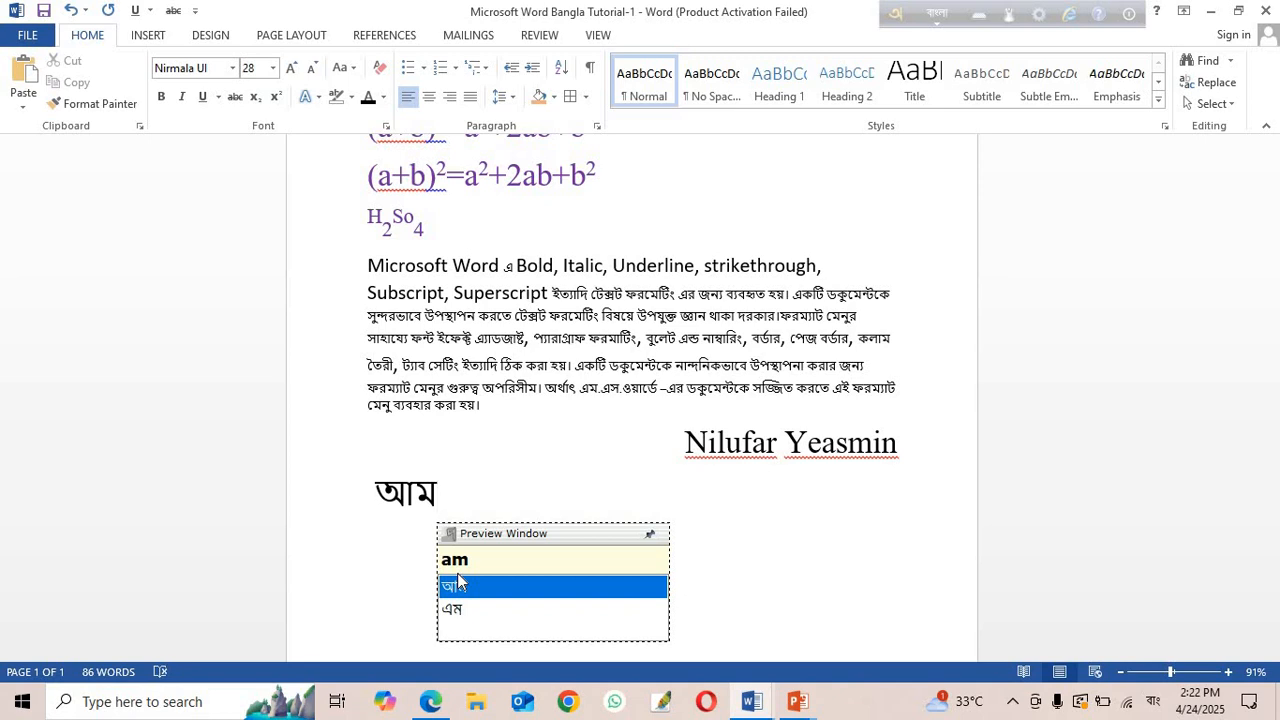
key("Return")
type("jam")
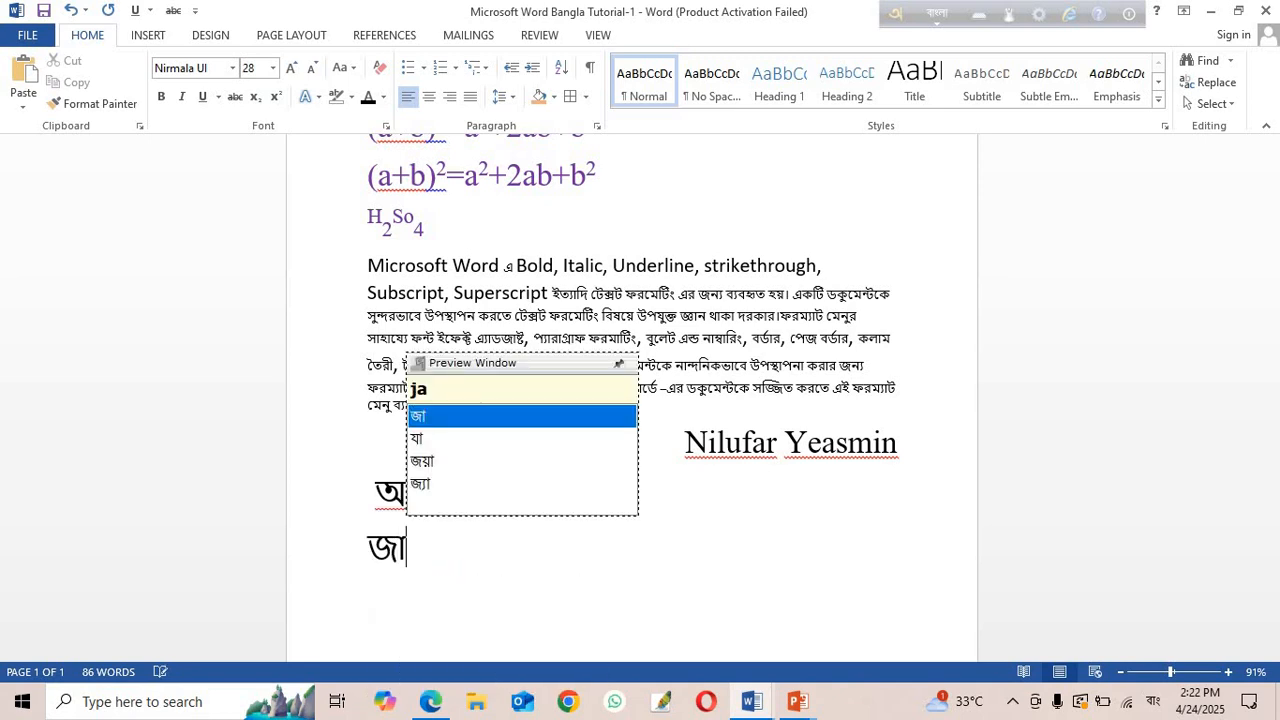
key("Return")
type("k")
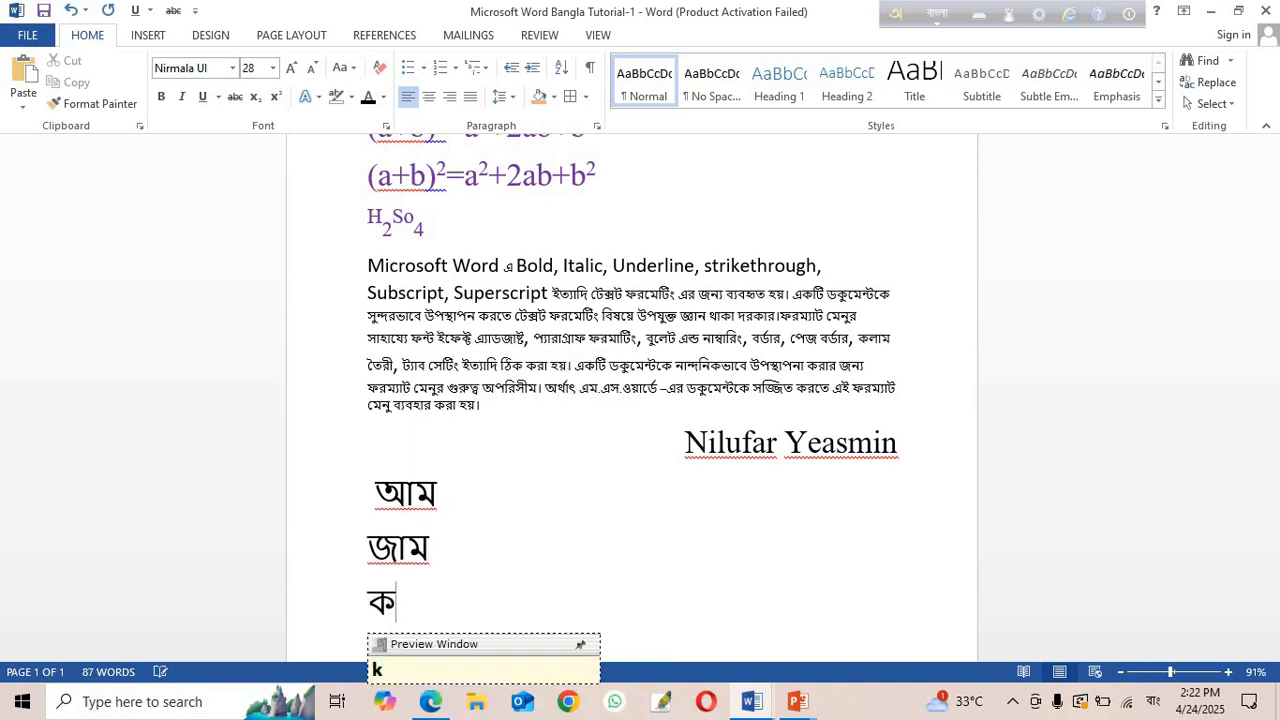
type("aTha")
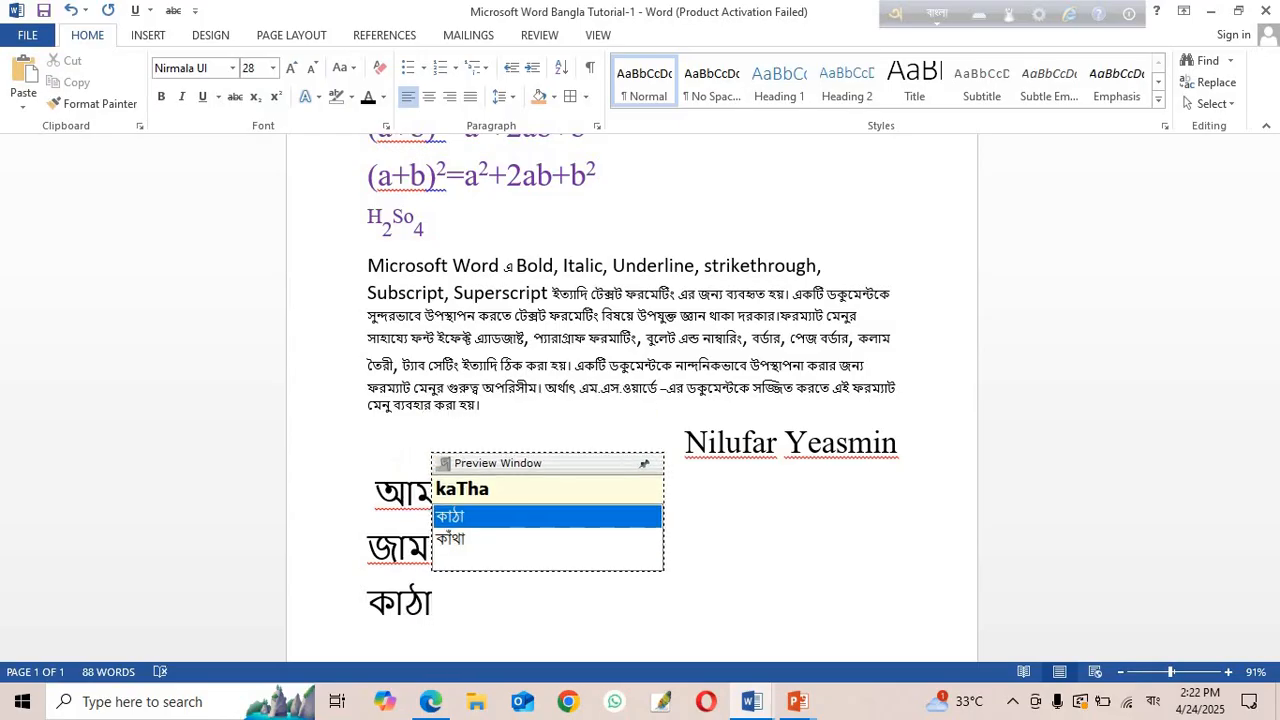
type("l")
left_click(457, 541)
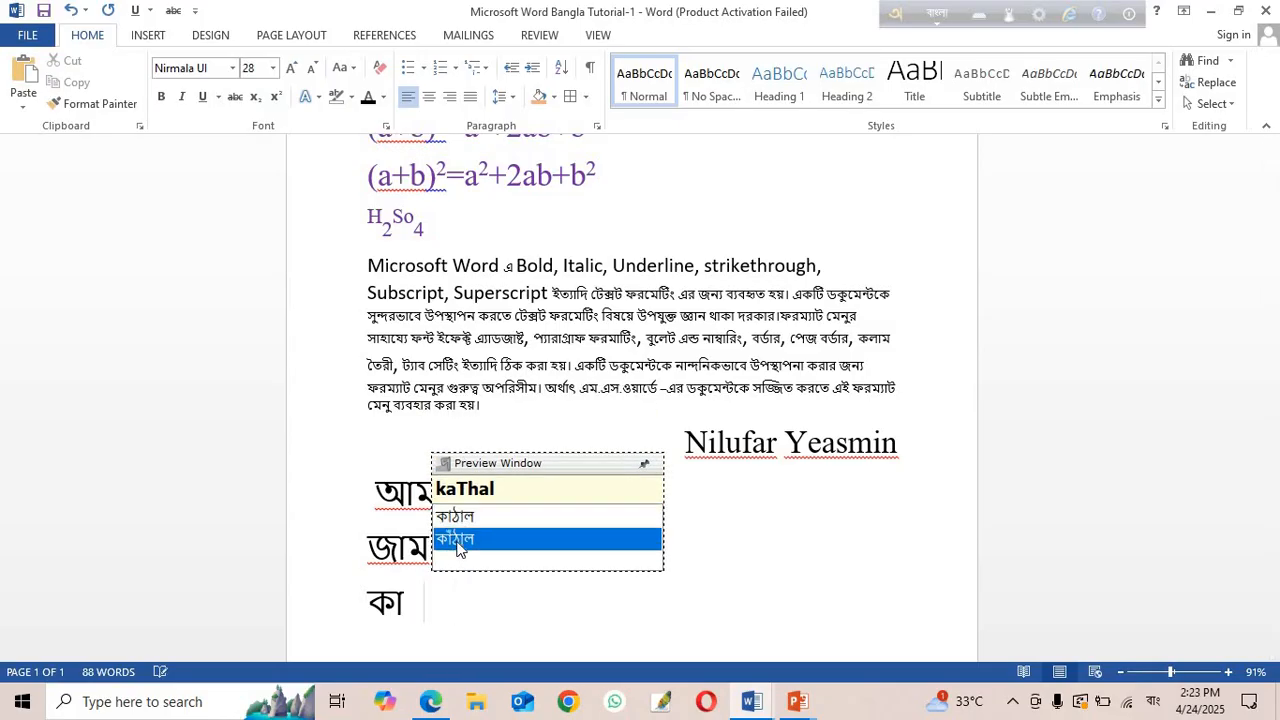
key("Return")
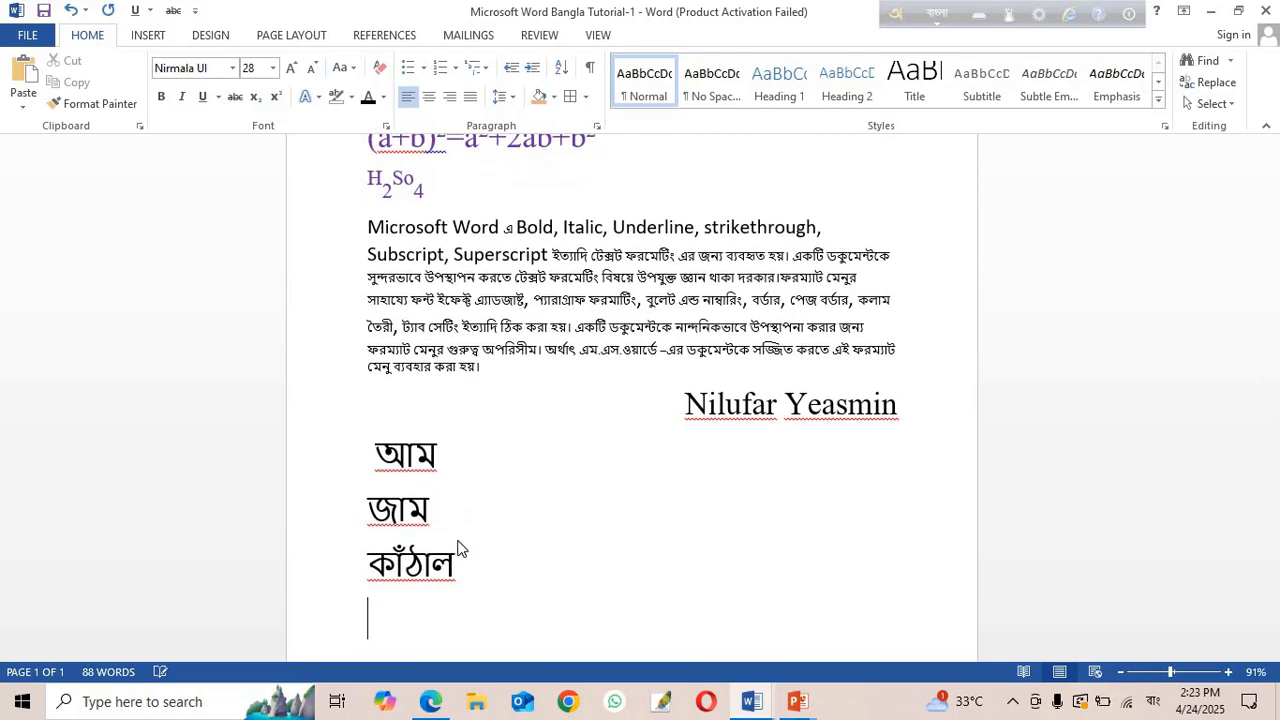
type("p")
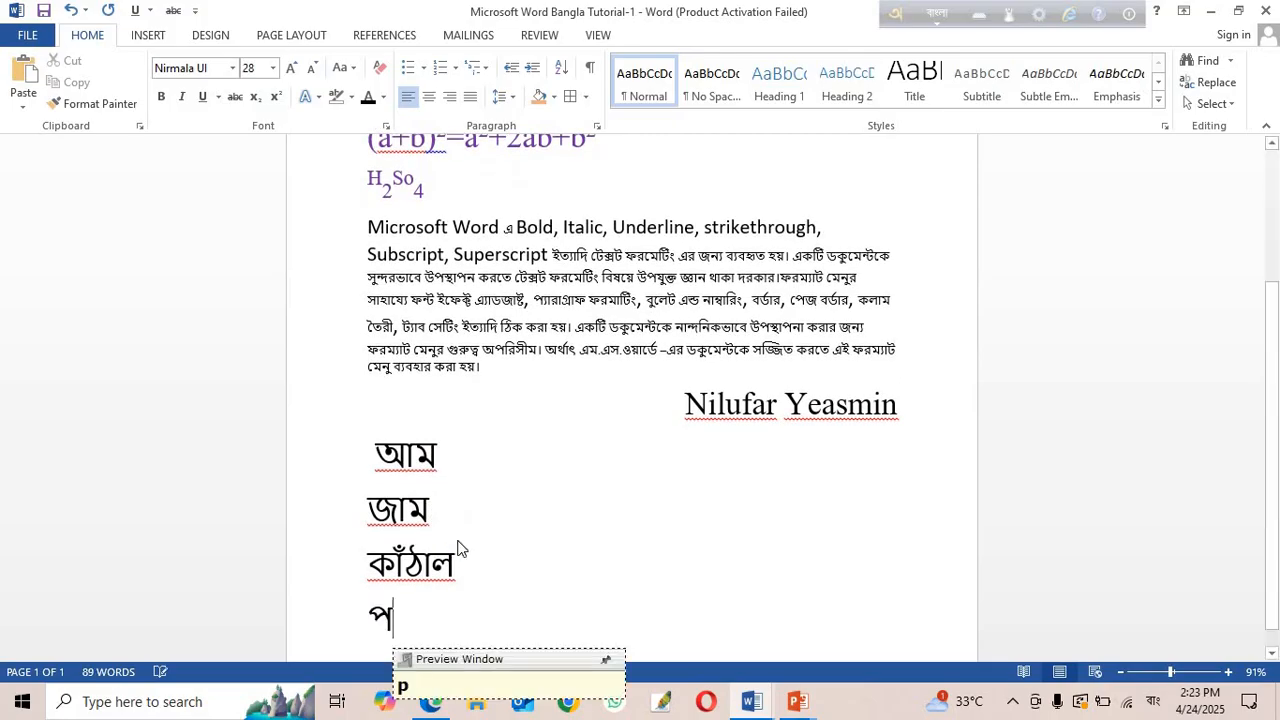
type("eyara")
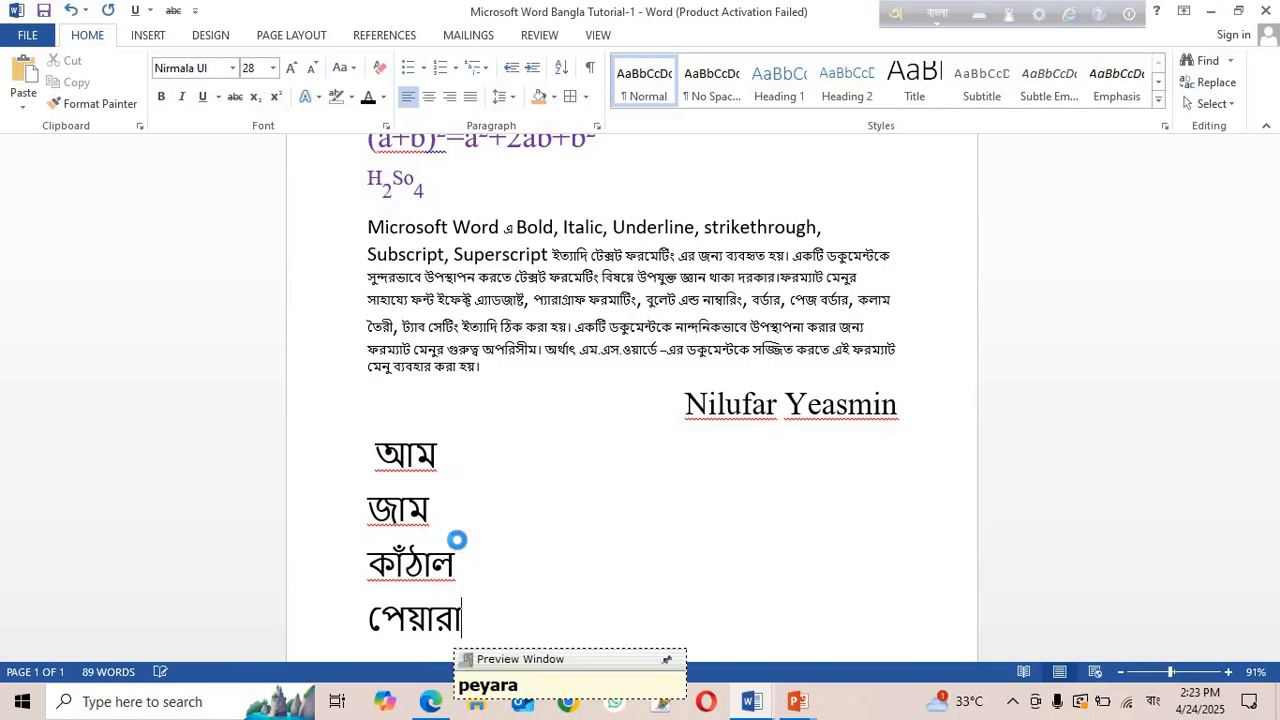
key("Return")
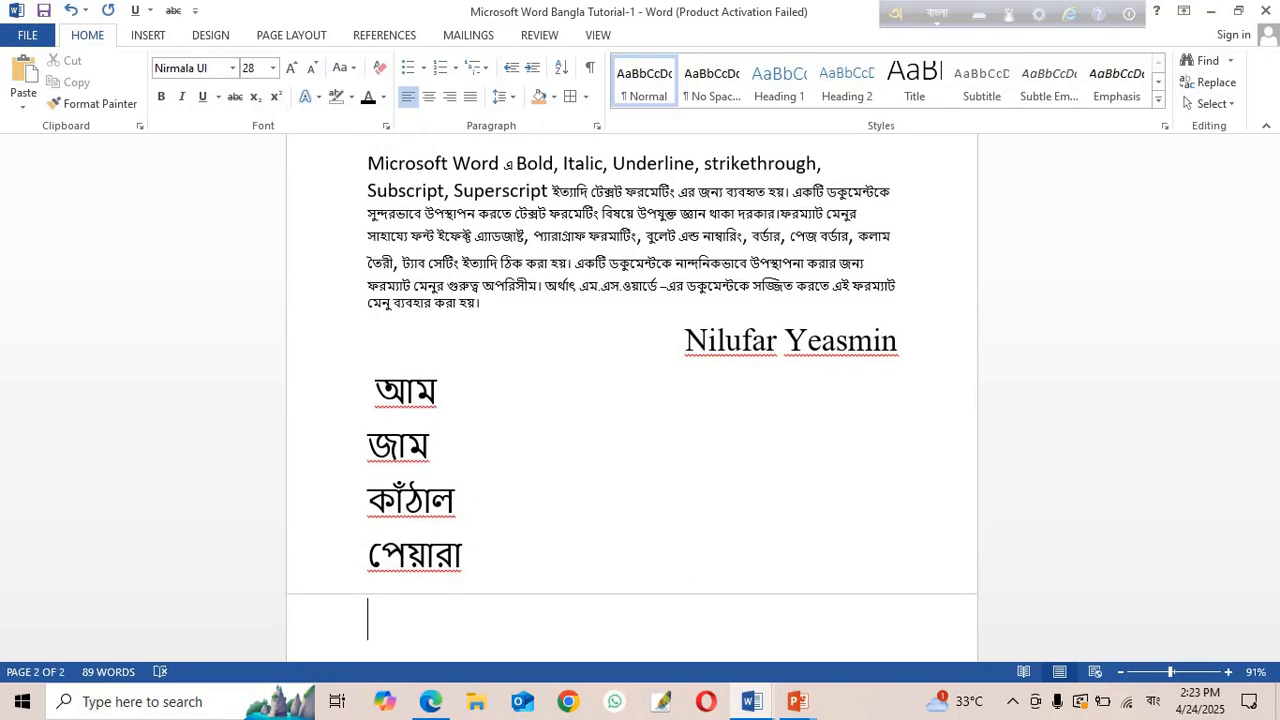
type("li")
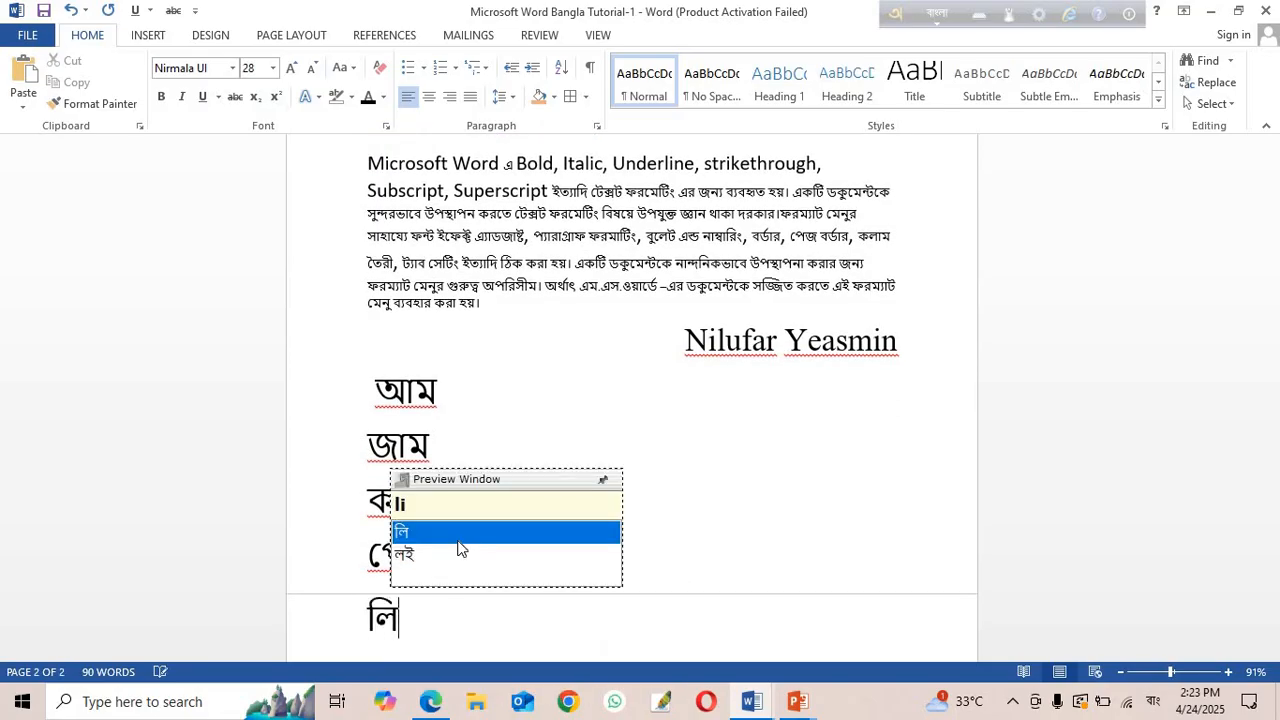
type("cu")
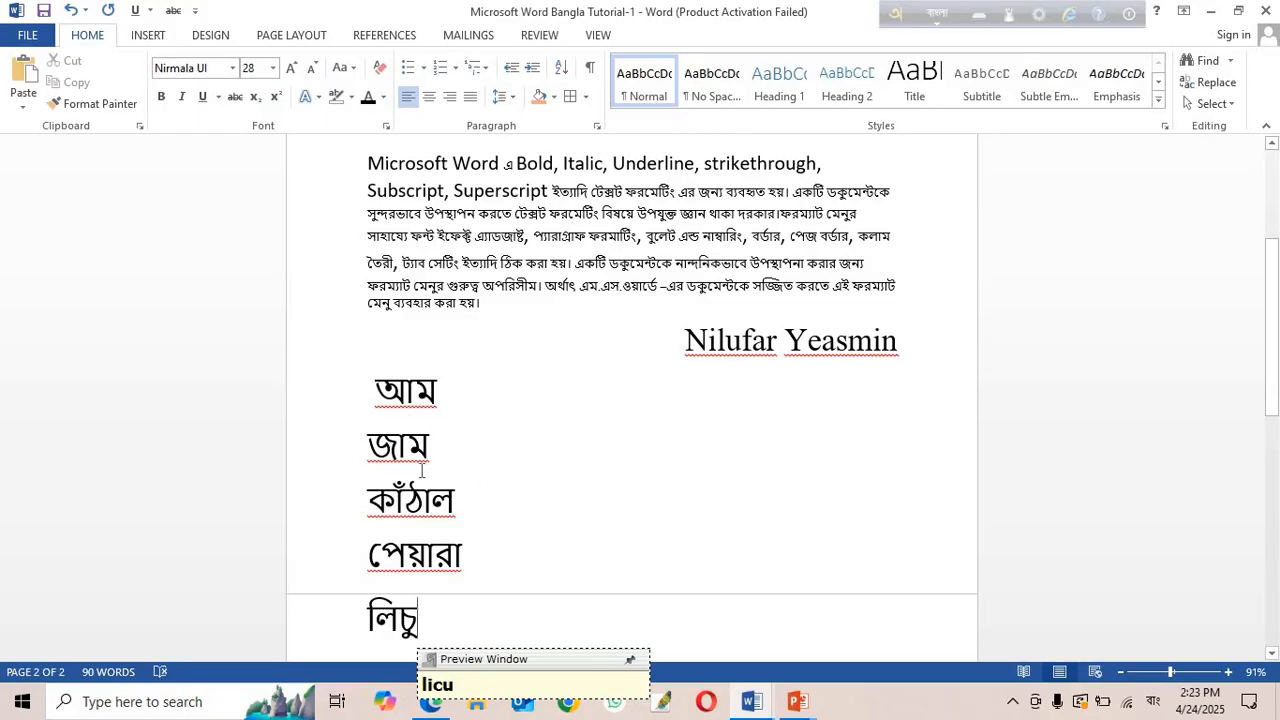
Select the five fruit lines and set them in the NikoshBAN font.
left_click(359, 380)
left_click_drag(339, 382, 353, 614)
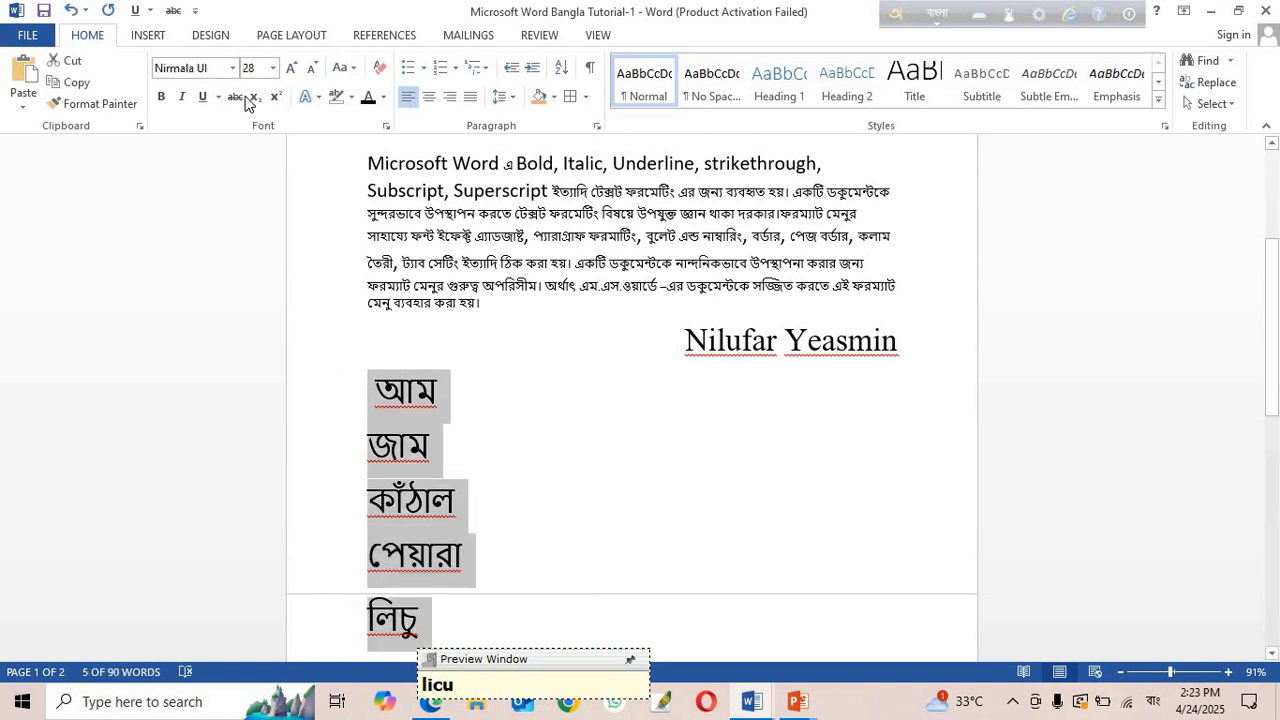
left_click(233, 68)
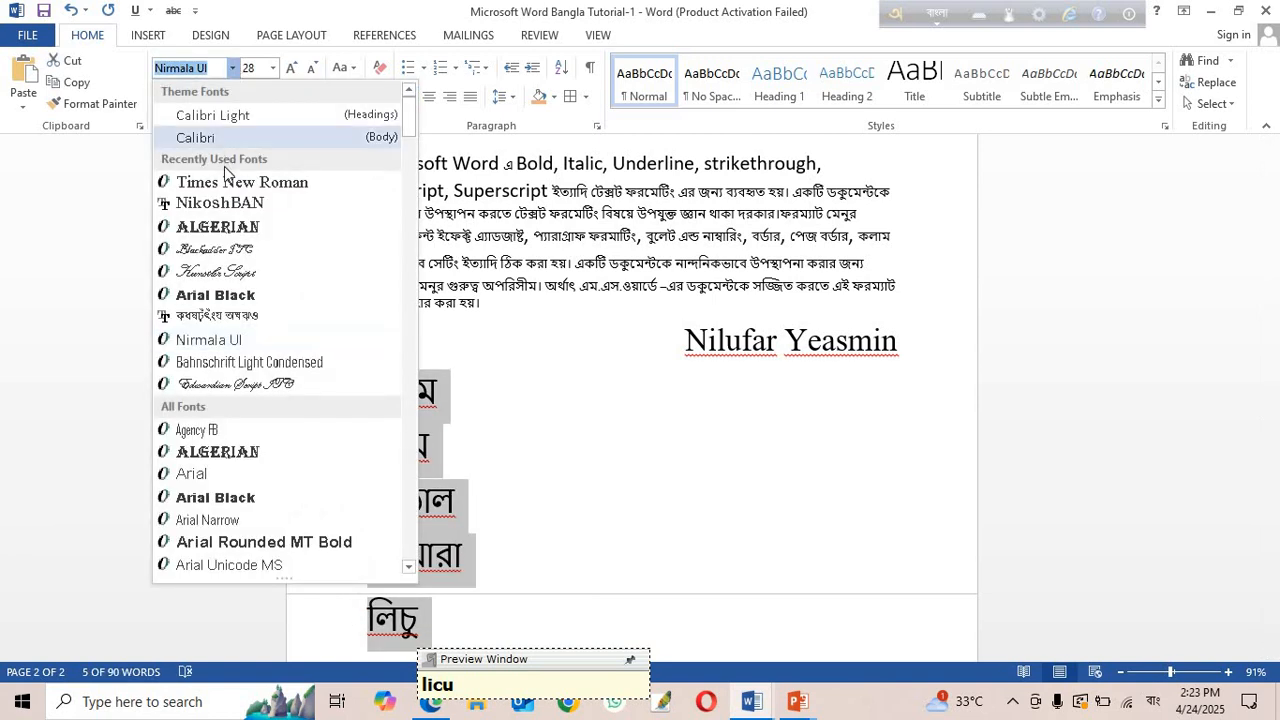
left_click(220, 204)
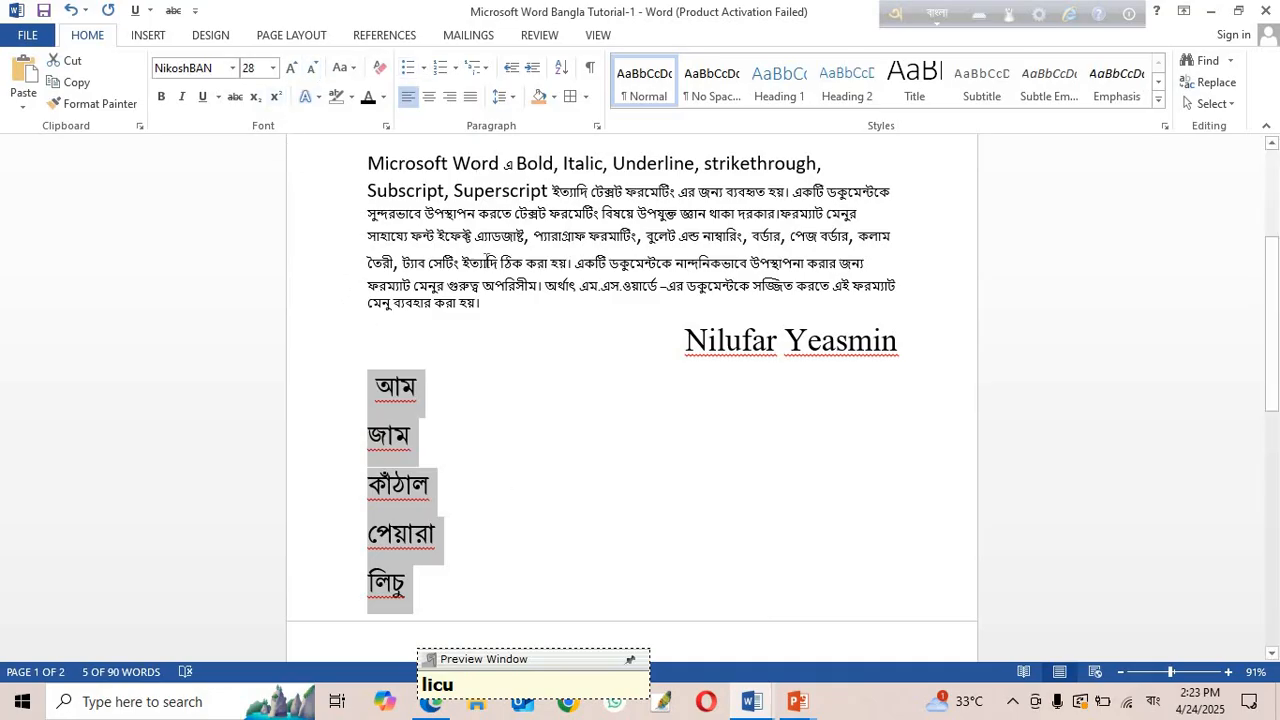
Give the fruit list four-diamond bullets, drag it further right, and reselect the five items.
left_click(423, 70)
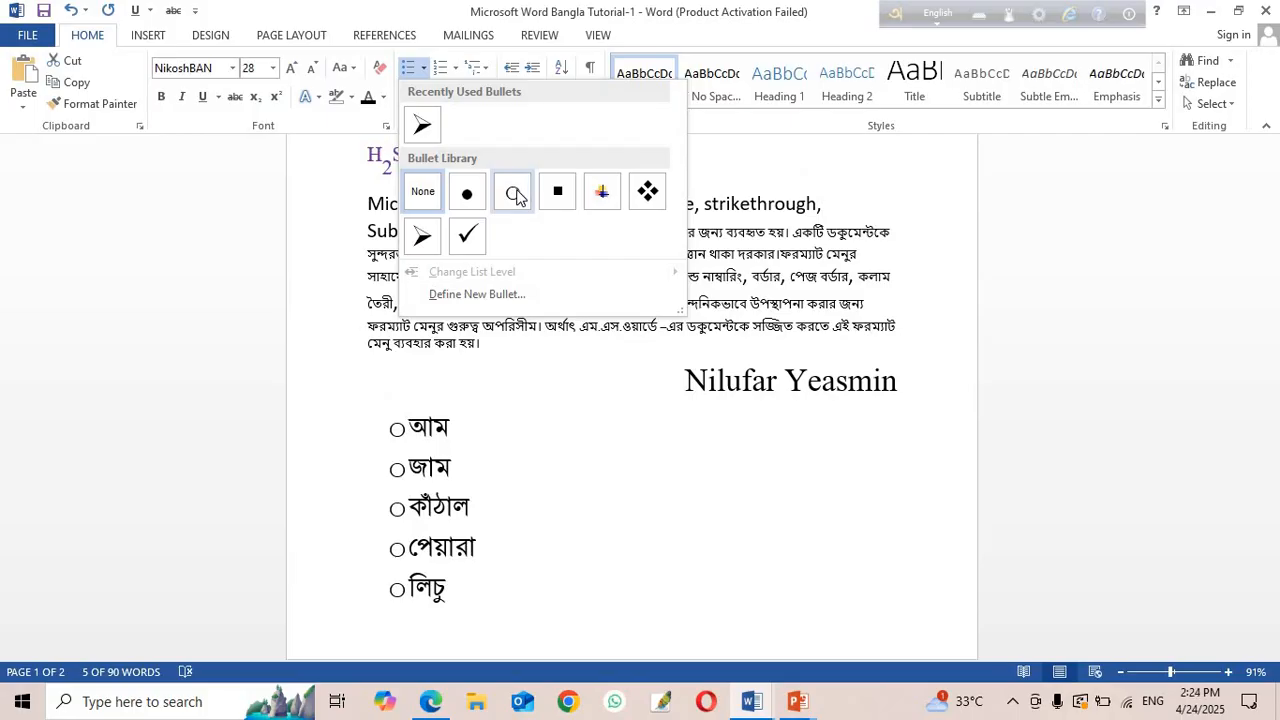
left_click(646, 193)
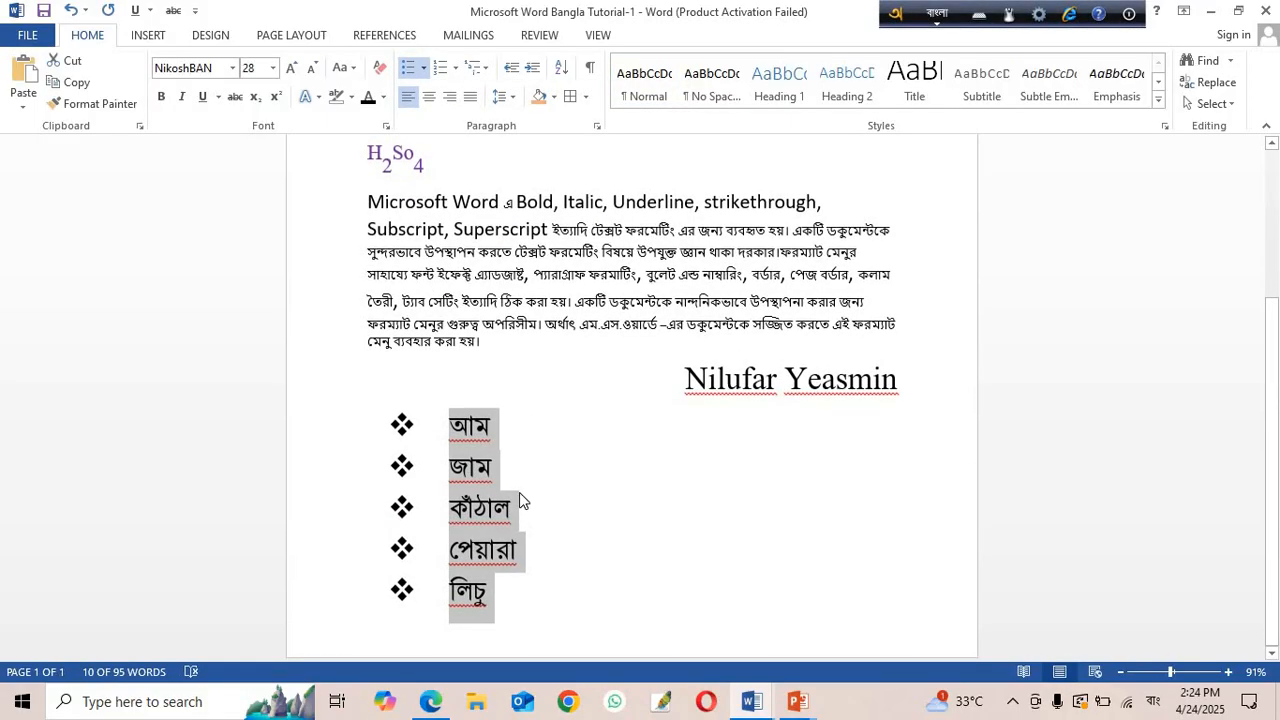
left_click(558, 469)
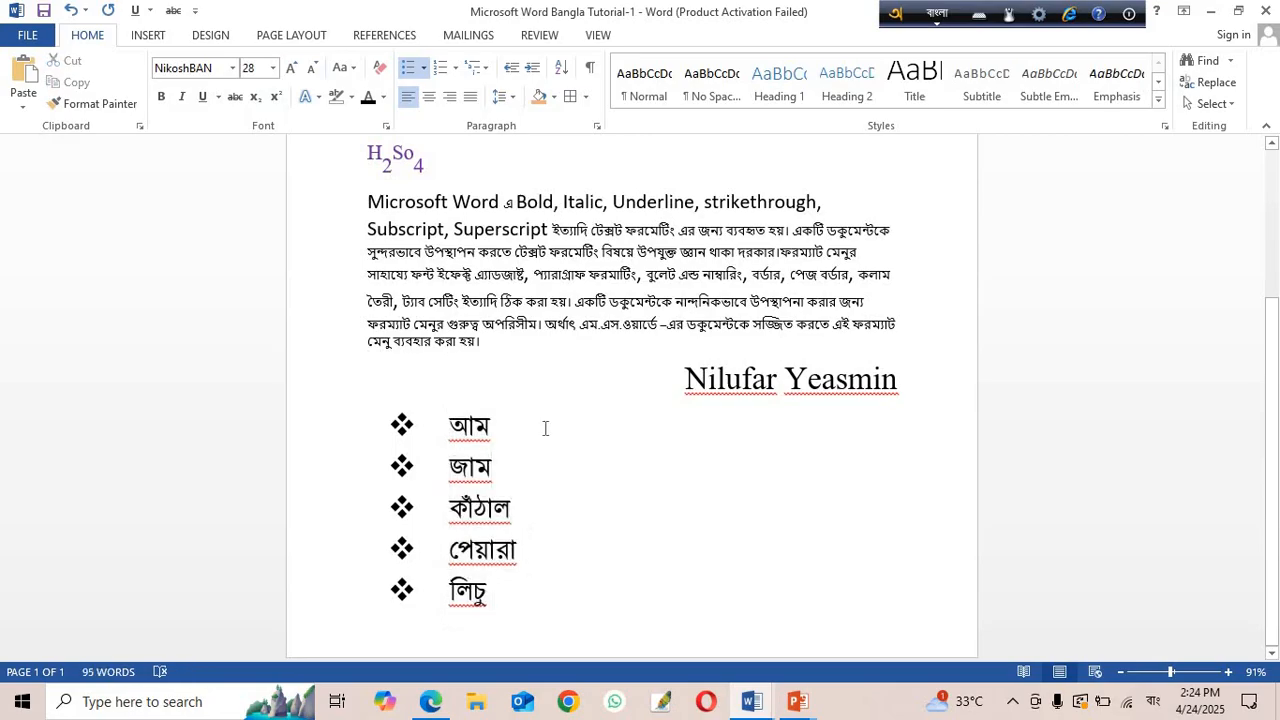
left_click_drag(401, 424, 505, 484)
left_click(562, 467)
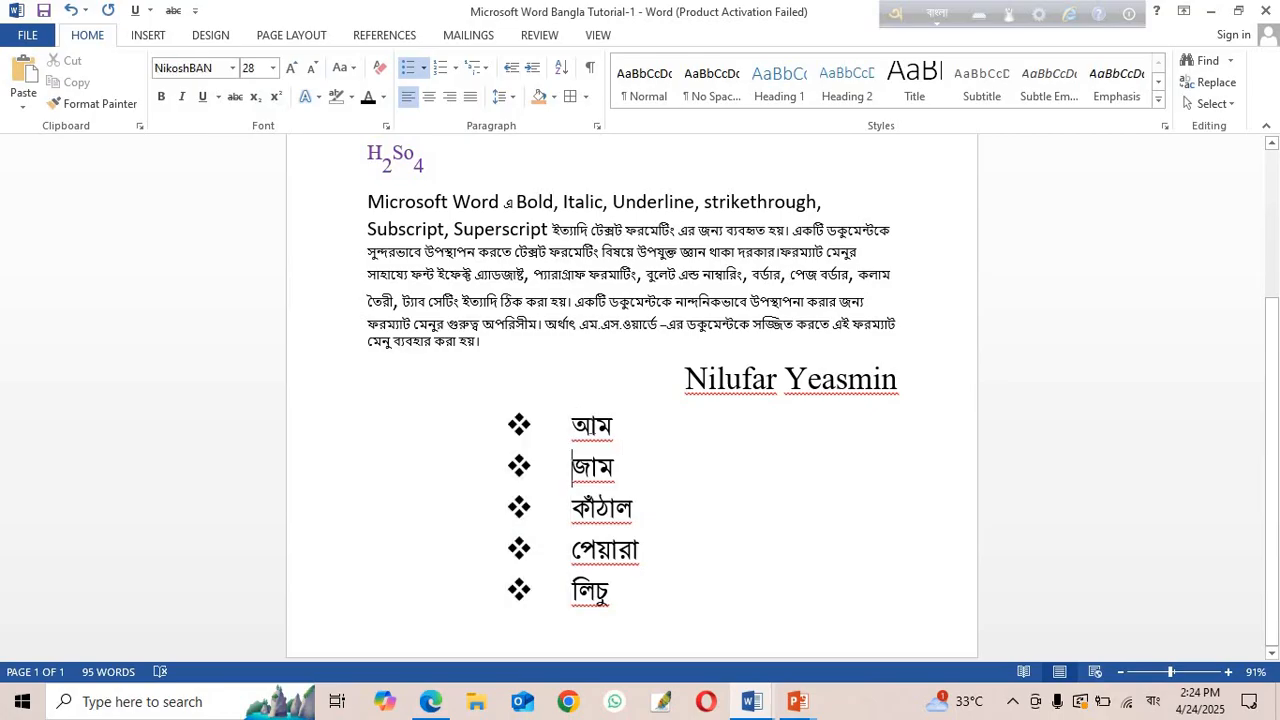
left_click_drag(571, 423, 645, 600)
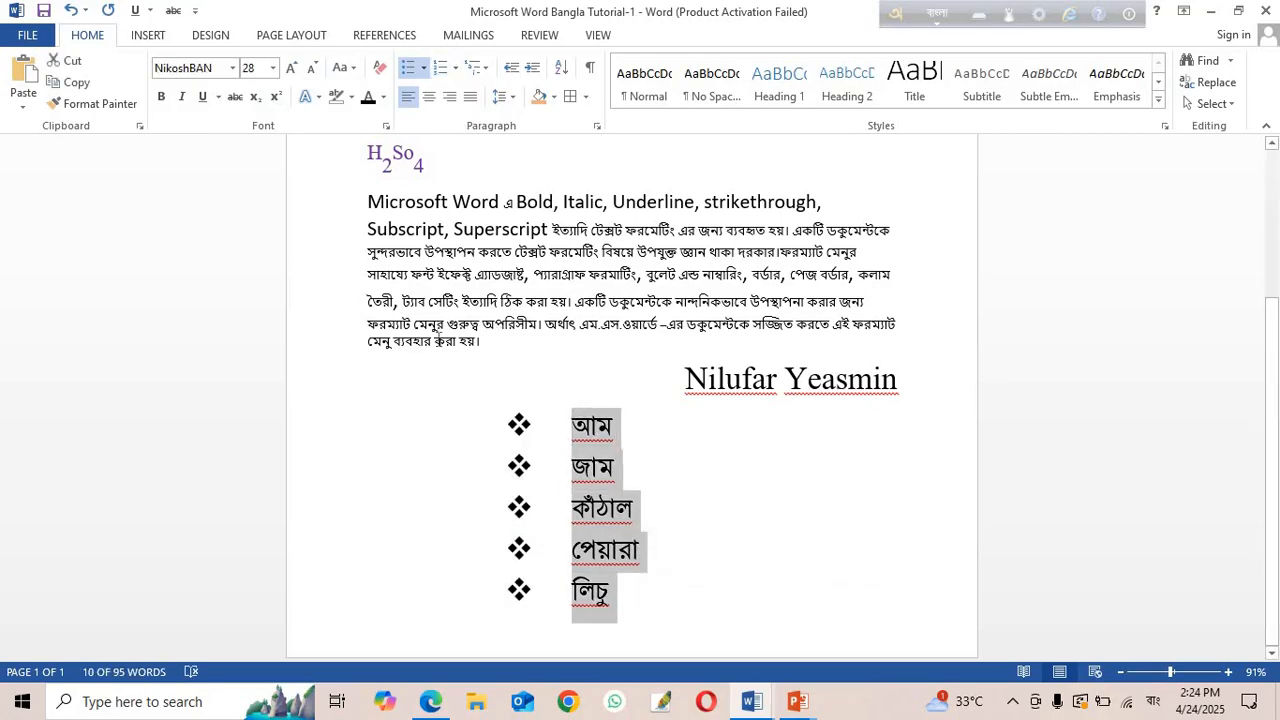
Renumber the fruit list in the Bangla ১), ২), ৩) style, undoing an accidental deletion before কাঁঠাল.
left_click(455, 67)
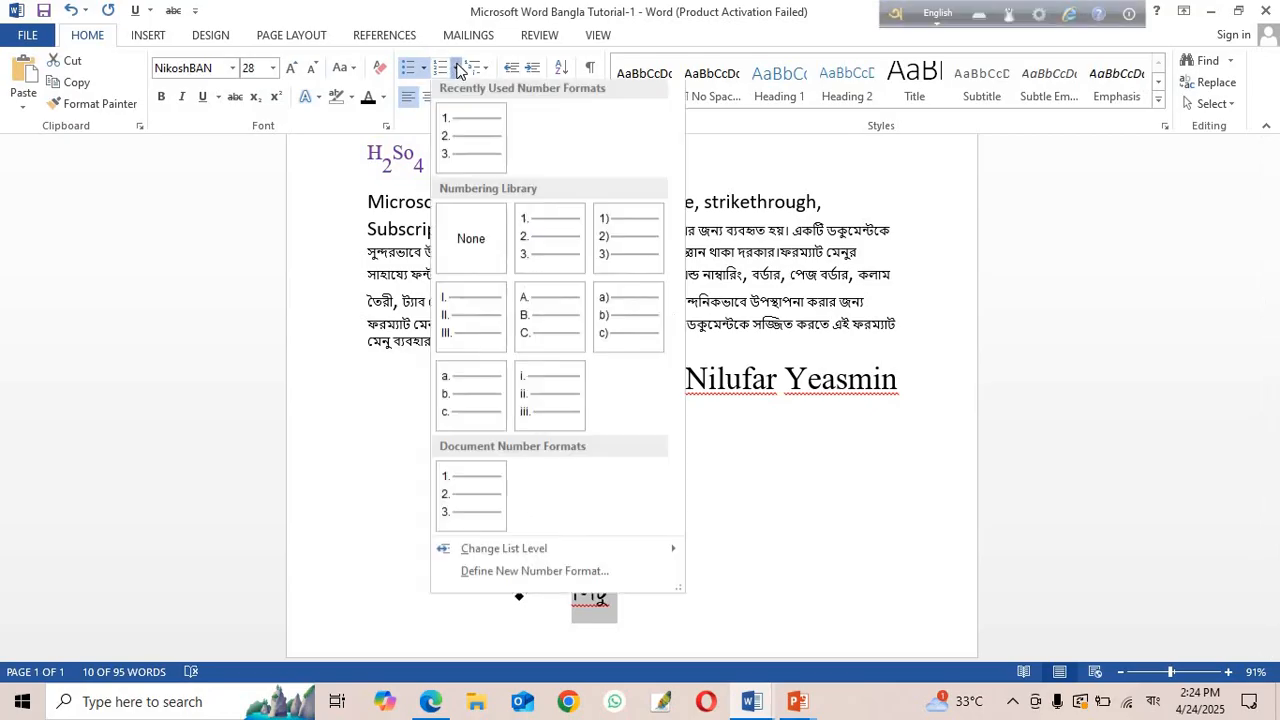
left_click(459, 139)
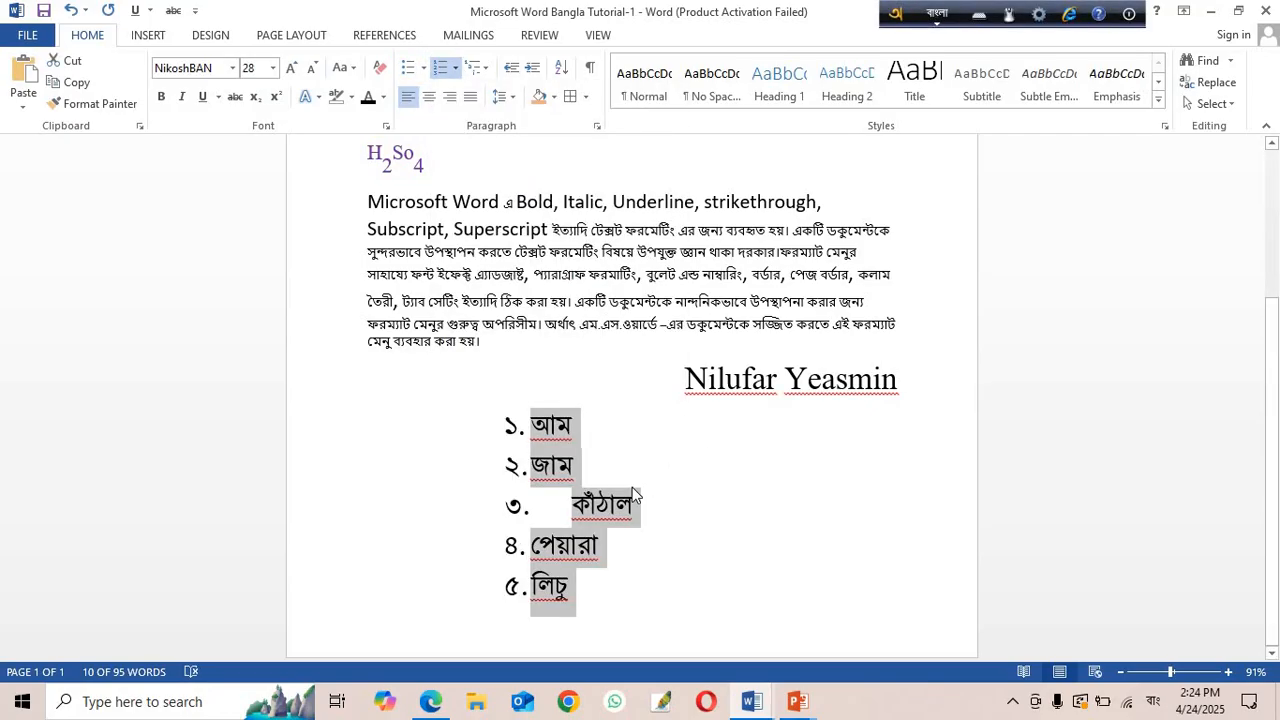
left_click(610, 455)
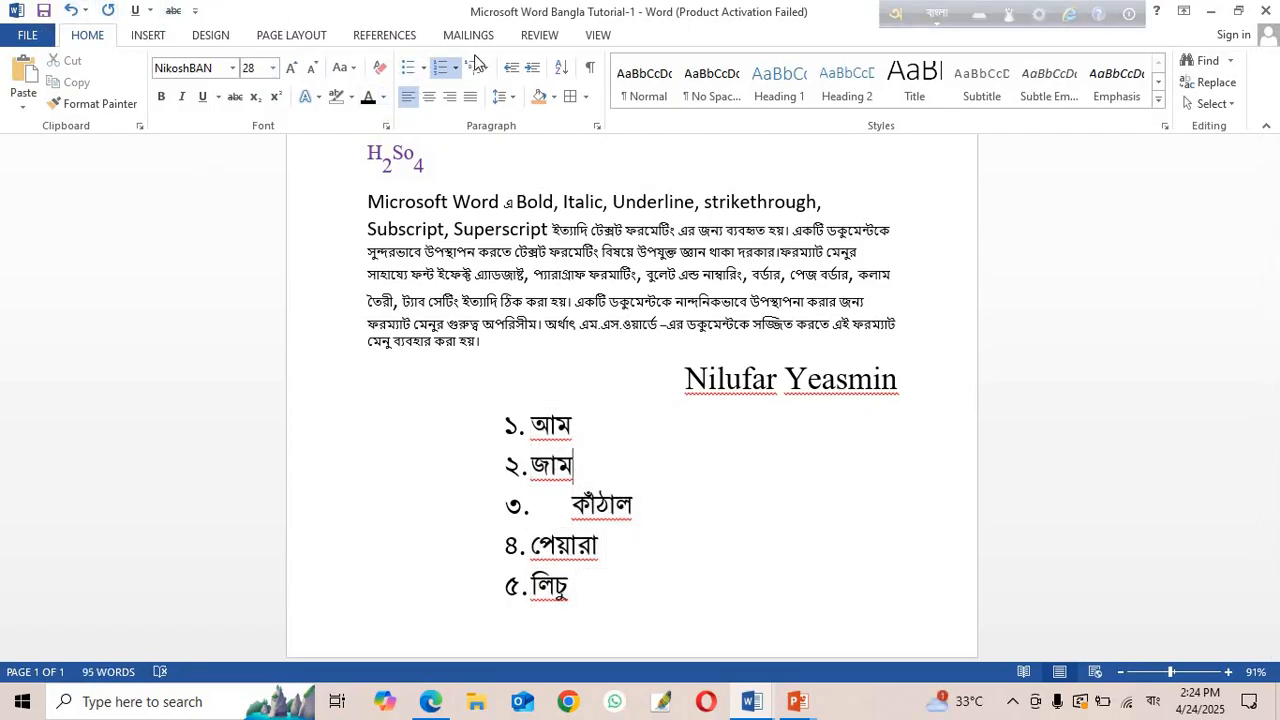
left_click_drag(532, 426, 584, 606)
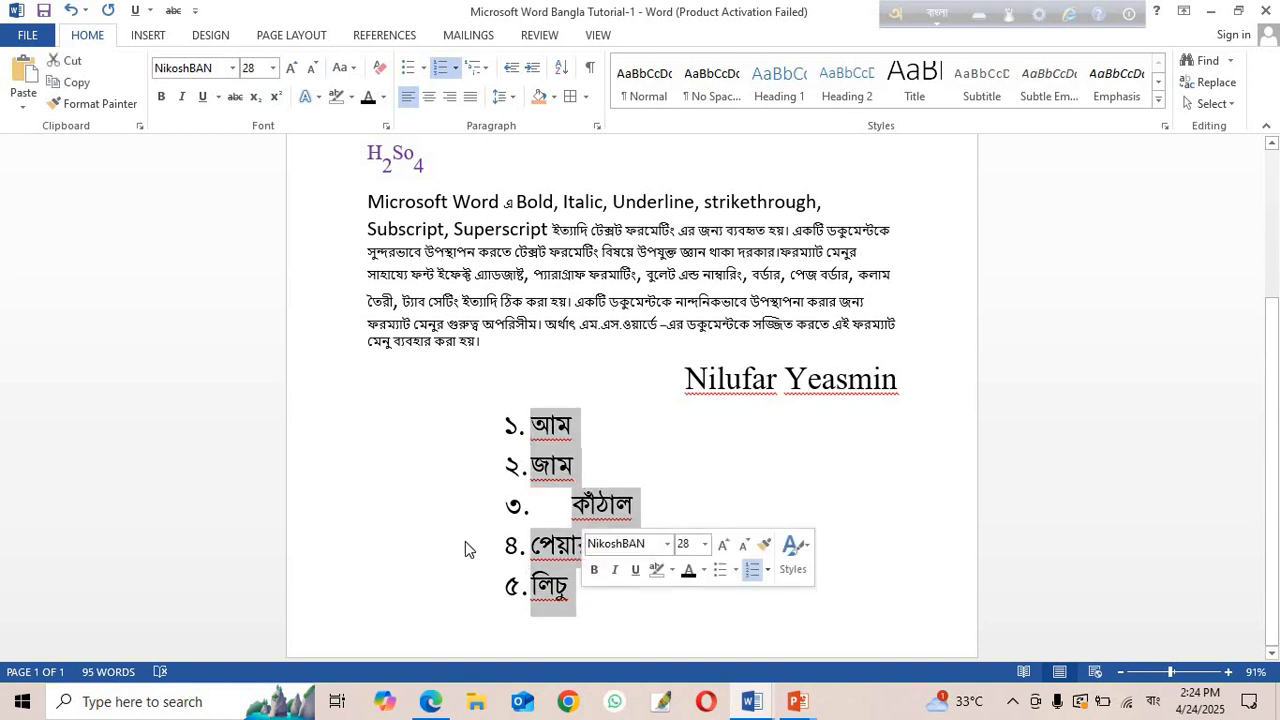
left_click(455, 68)
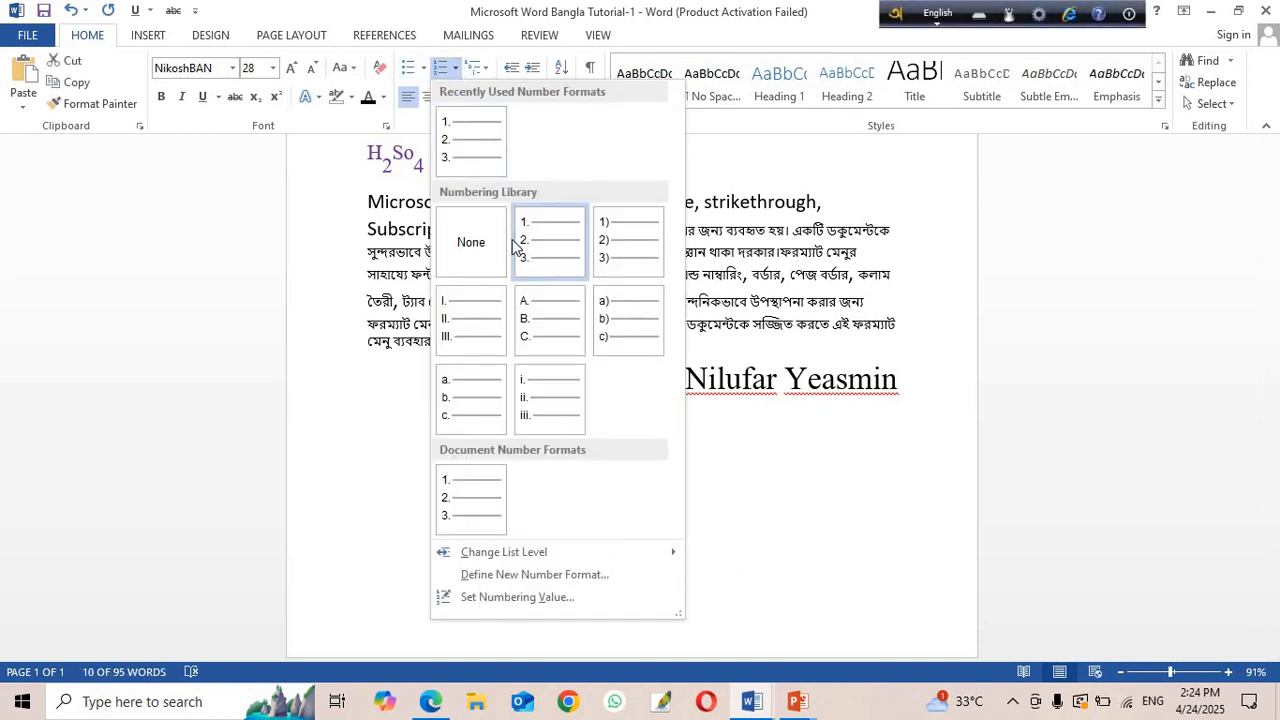
left_click(622, 240)
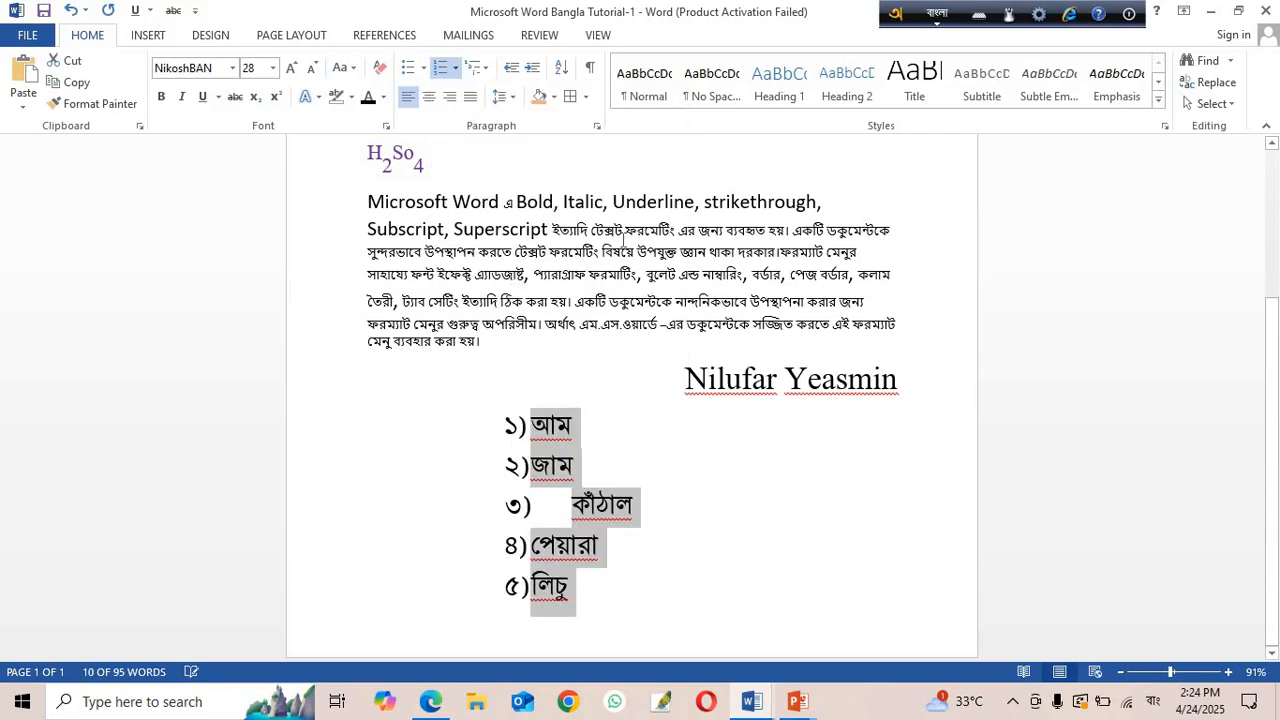
left_click(566, 496)
key("F12")
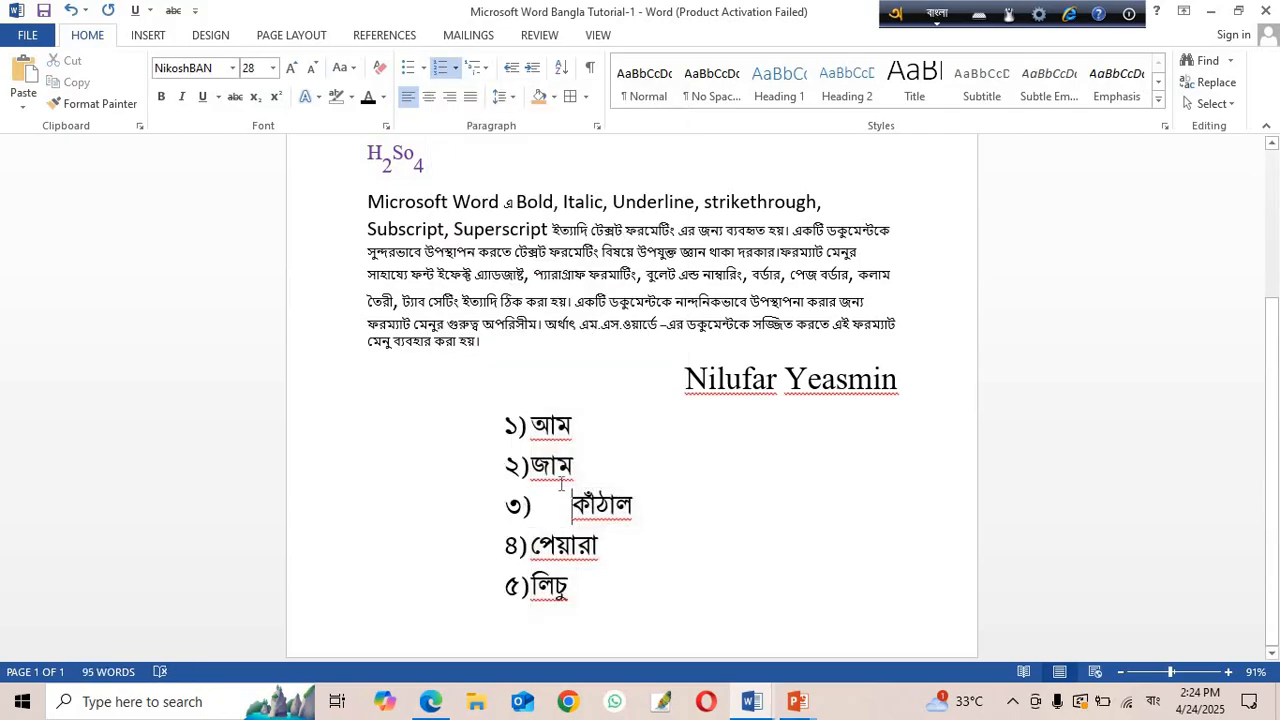
key("BackSpace")
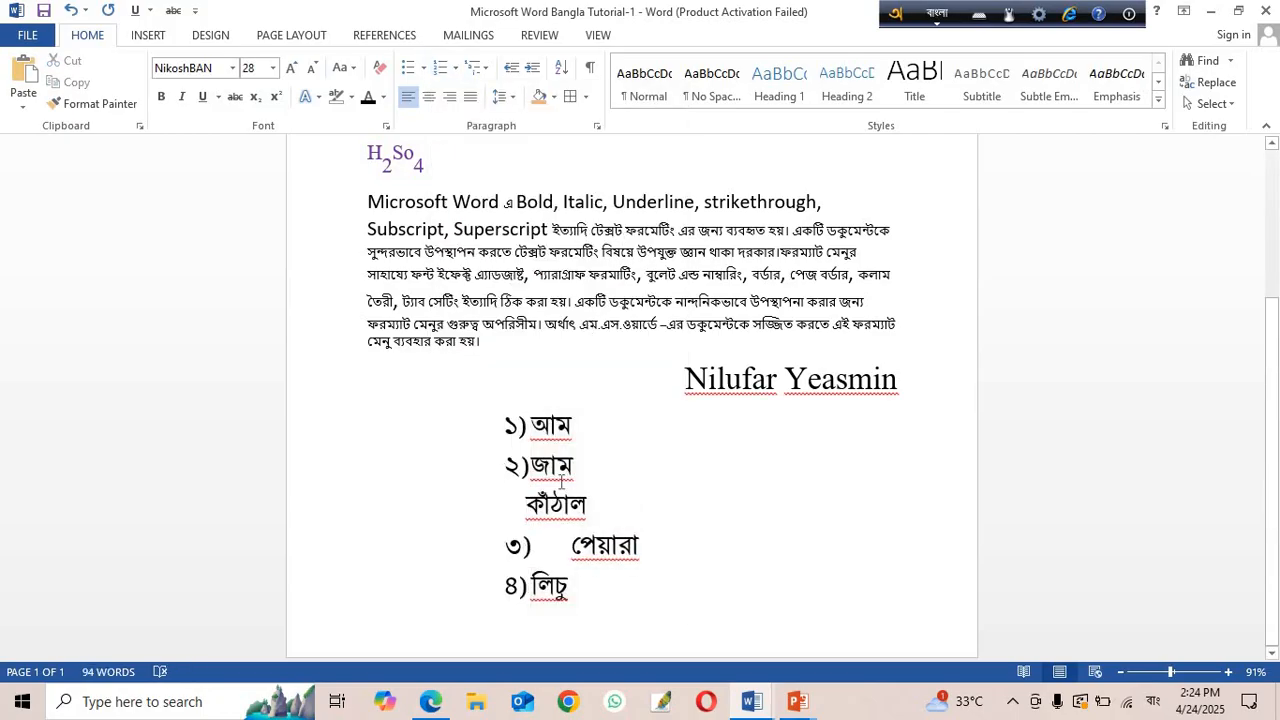
left_click(70, 10)
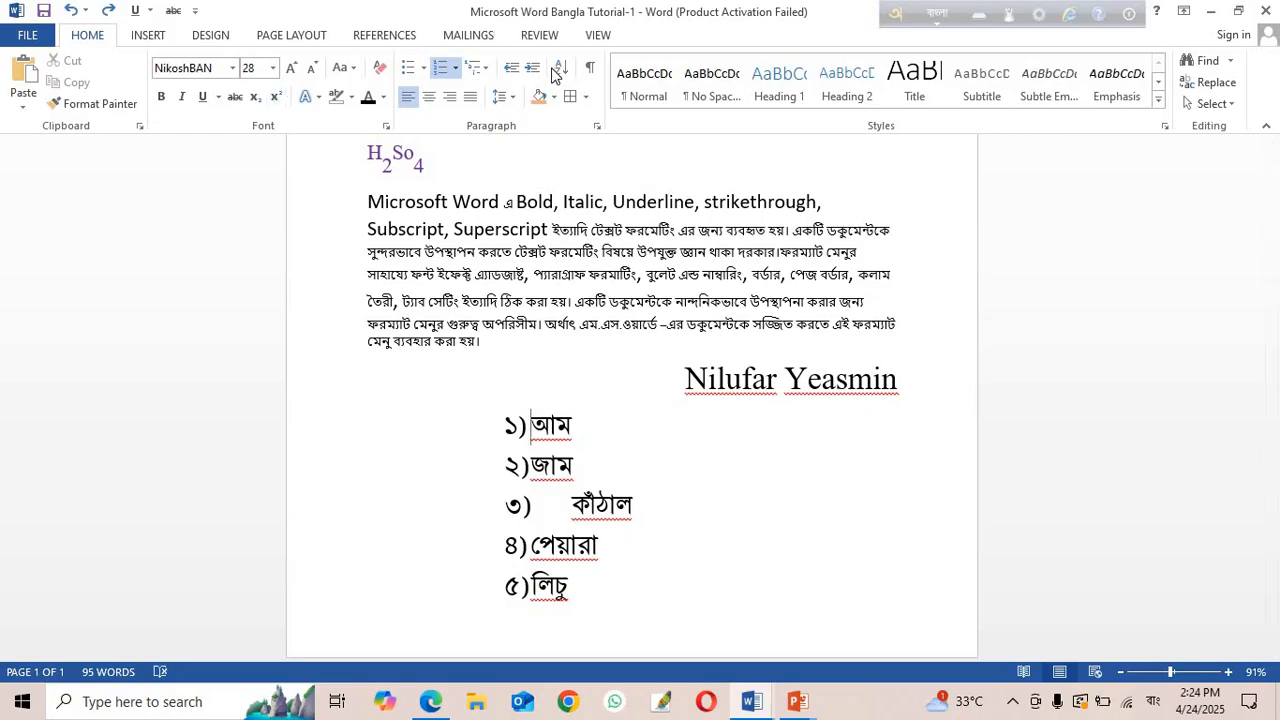
left_click(485, 70)
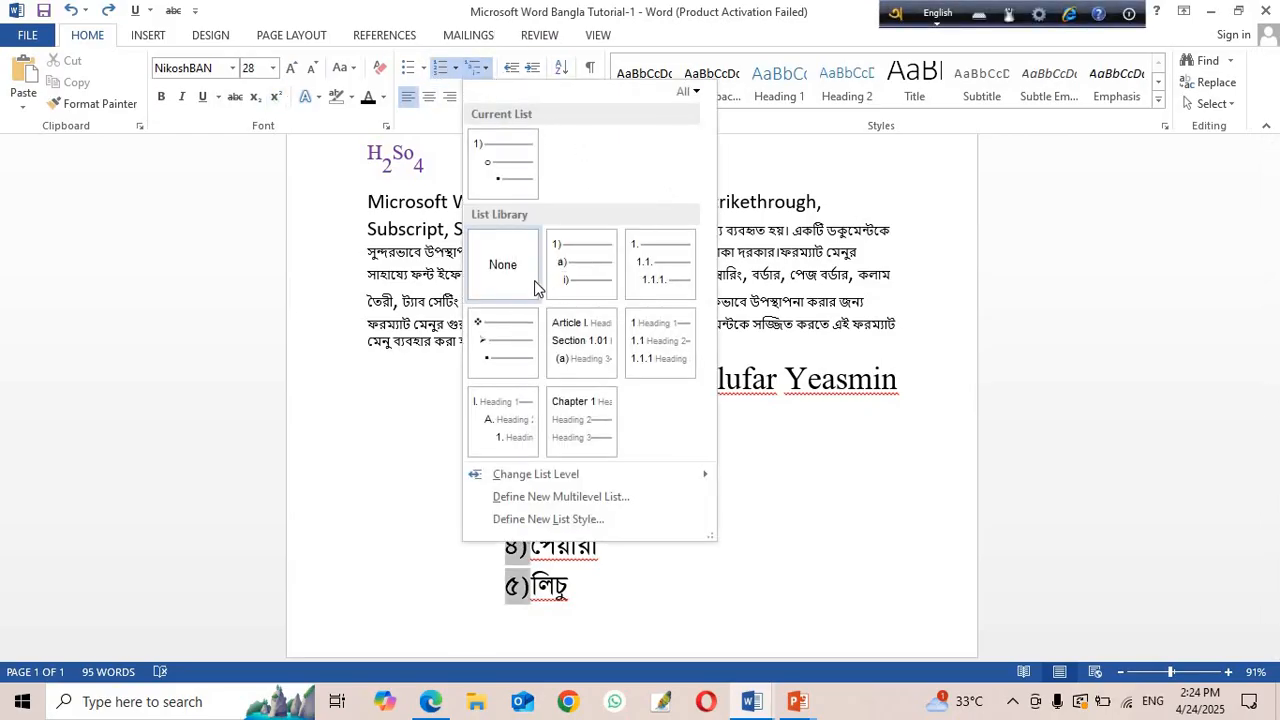
mouse_move(645, 260)
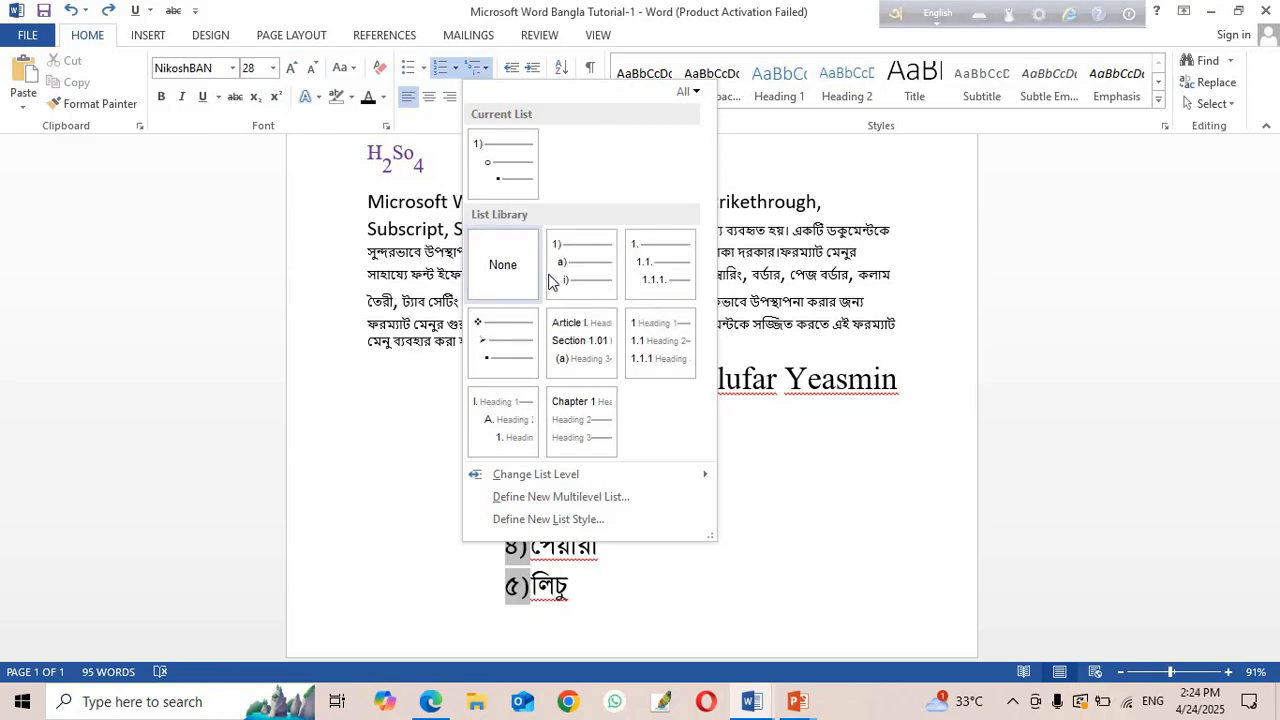
mouse_move(548, 280)
mouse_move(506, 178)
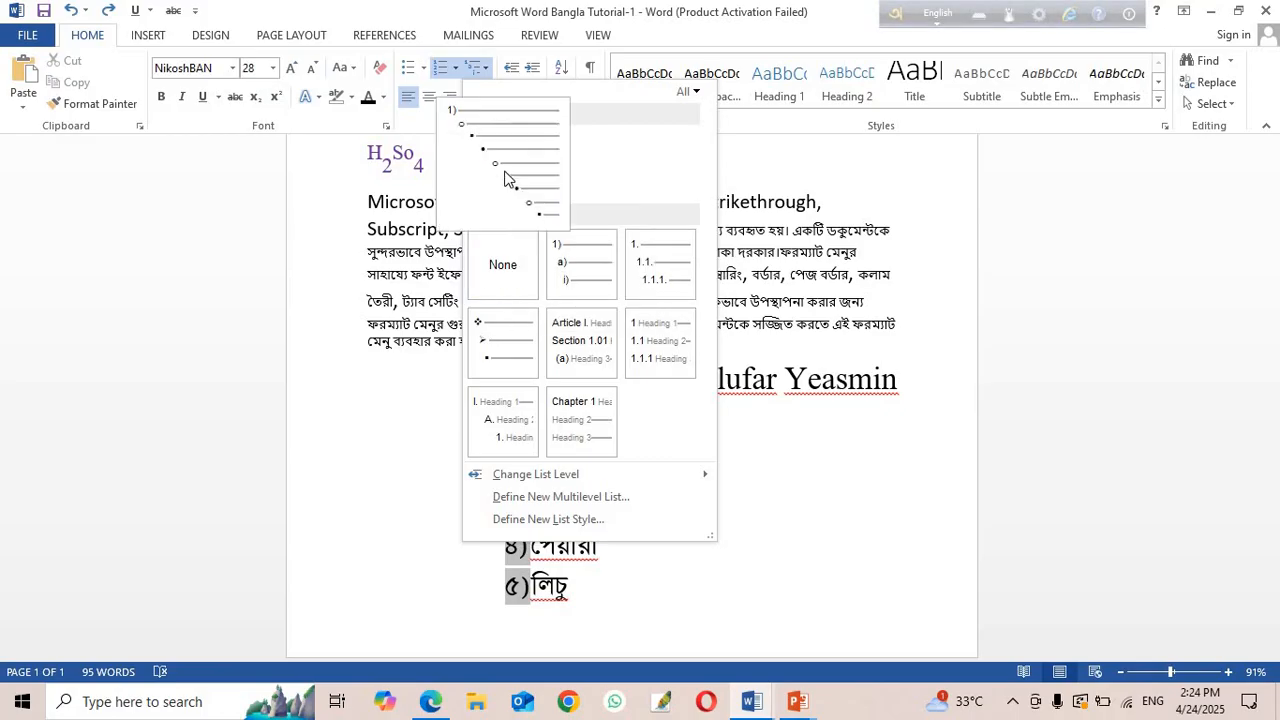
mouse_move(553, 256)
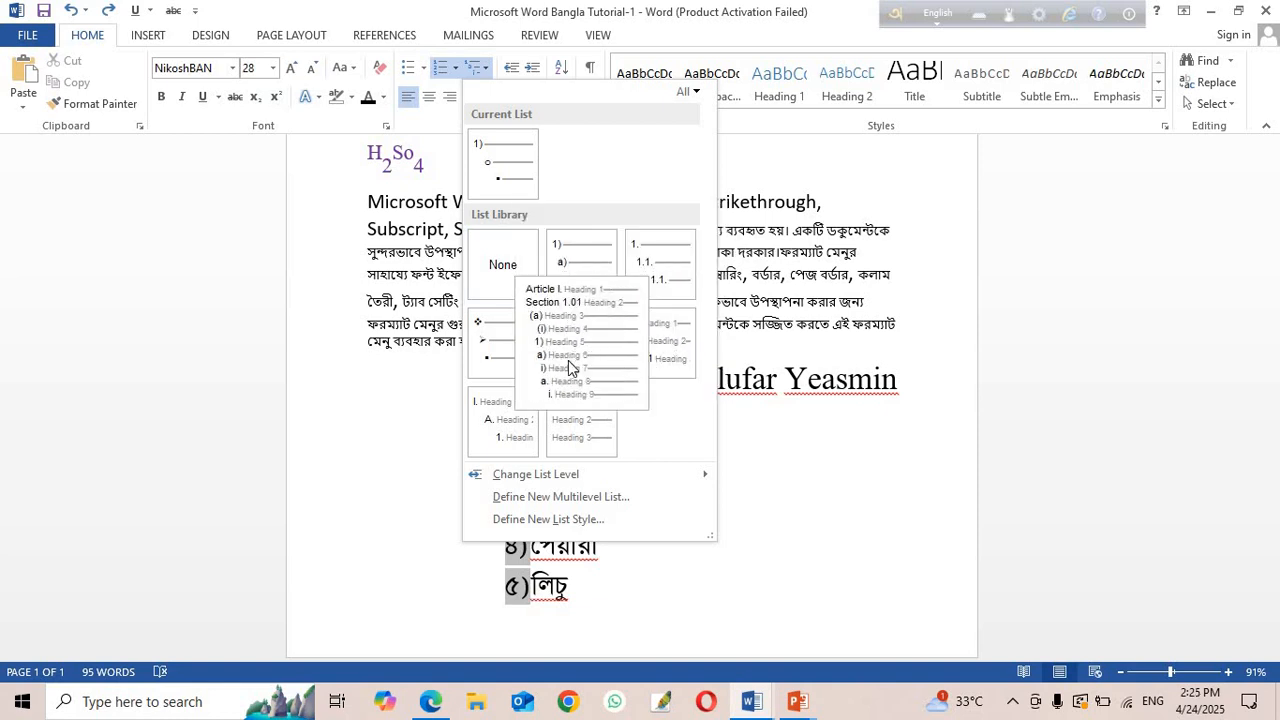
mouse_move(608, 316)
left_click(686, 443)
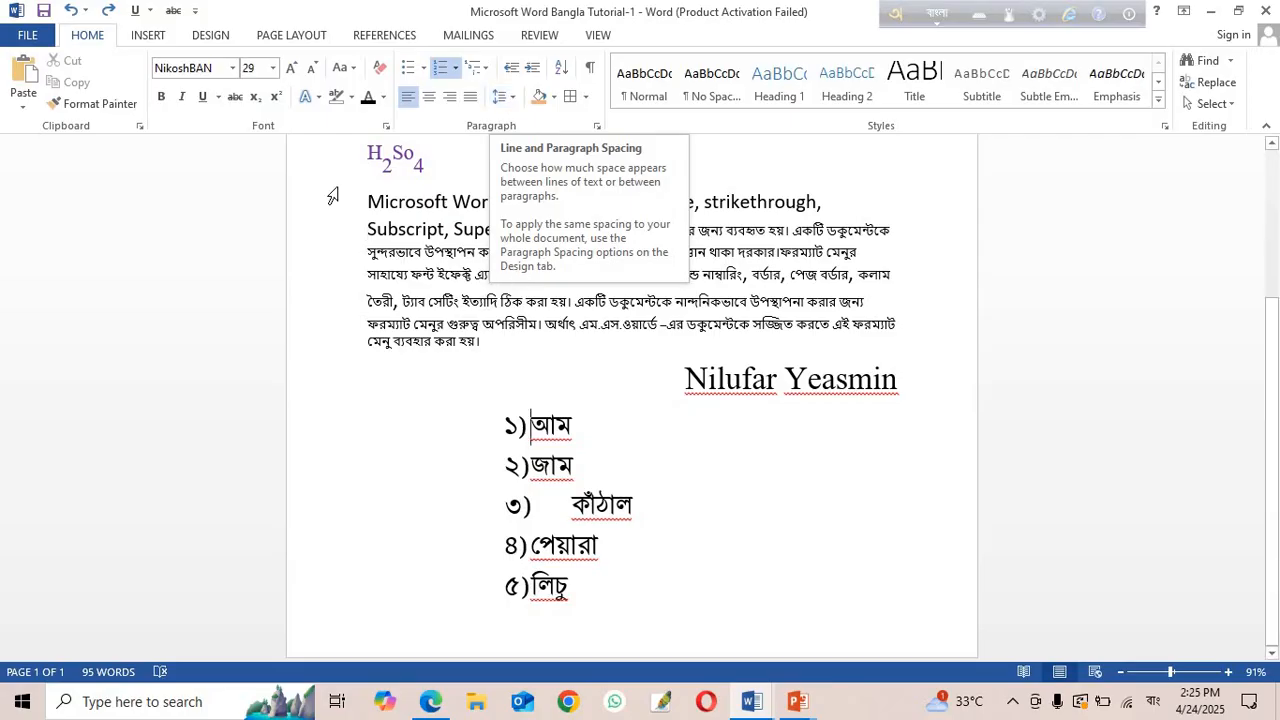
Select the Bangla formatting paragraph and try 2.0 line spacing on it.
left_click_drag(333, 198, 318, 262)
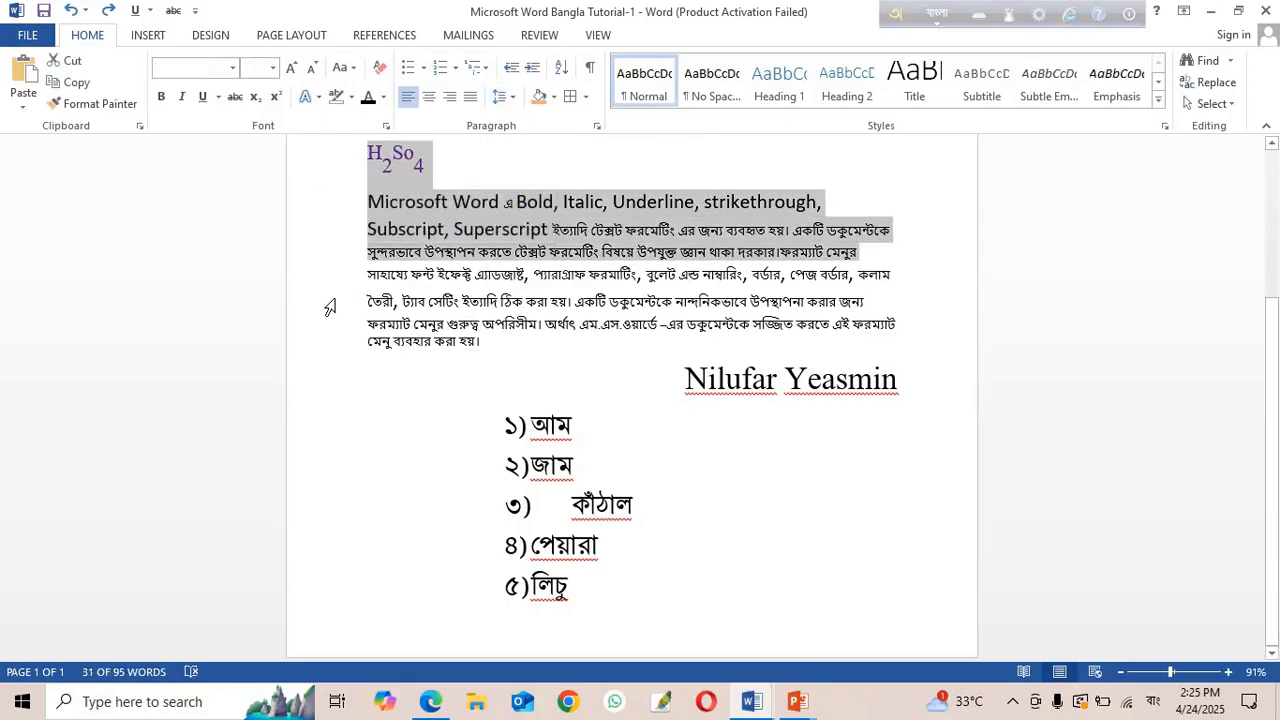
left_click(323, 301)
left_click_drag(369, 296, 371, 354)
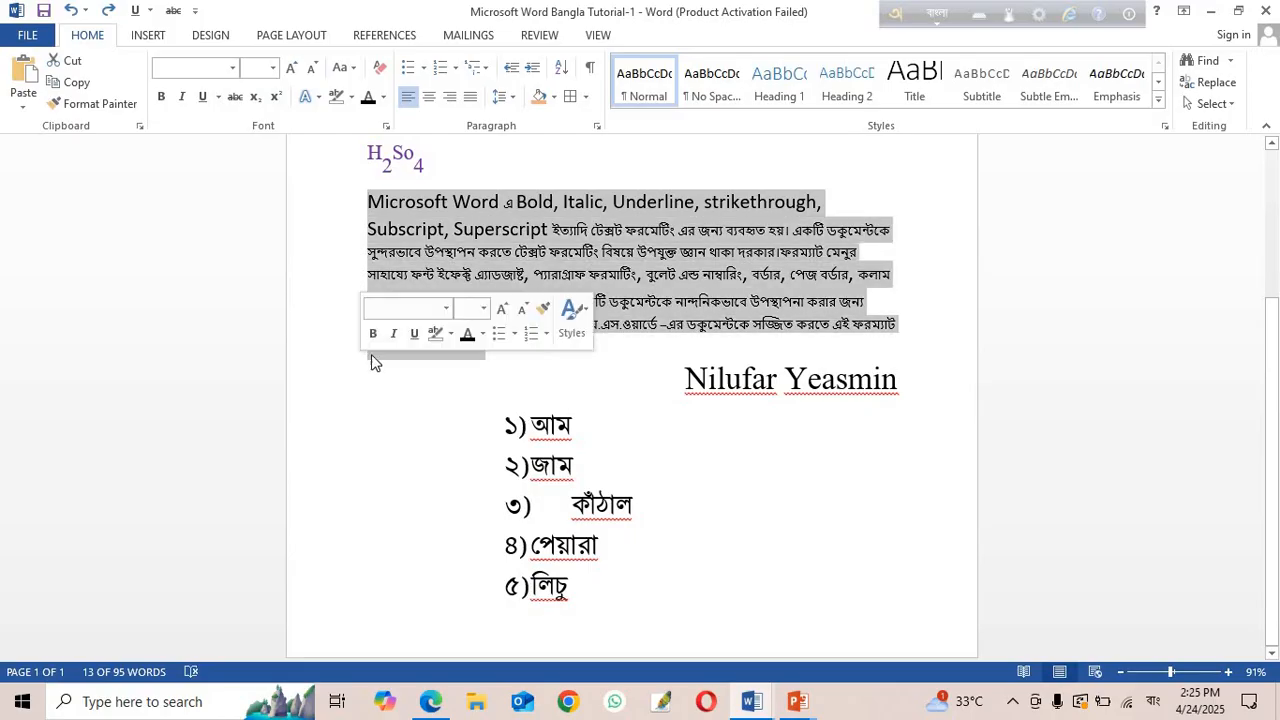
left_click(503, 96)
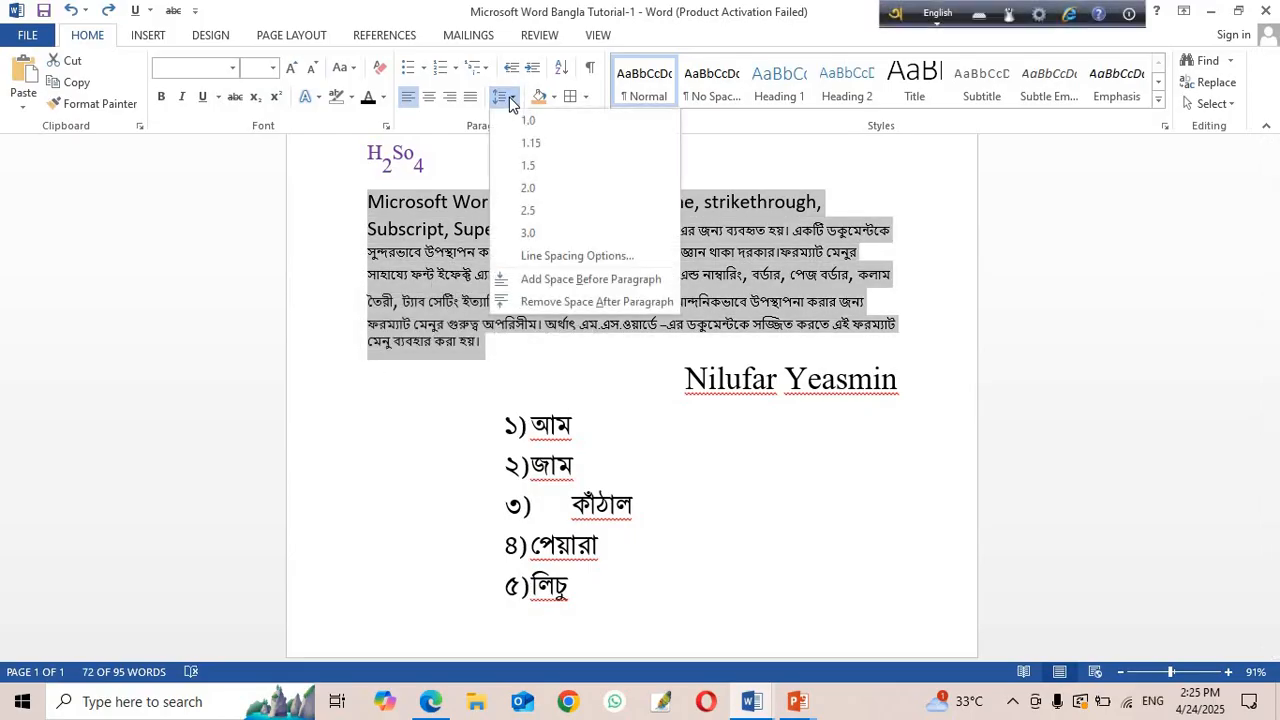
left_click(529, 193)
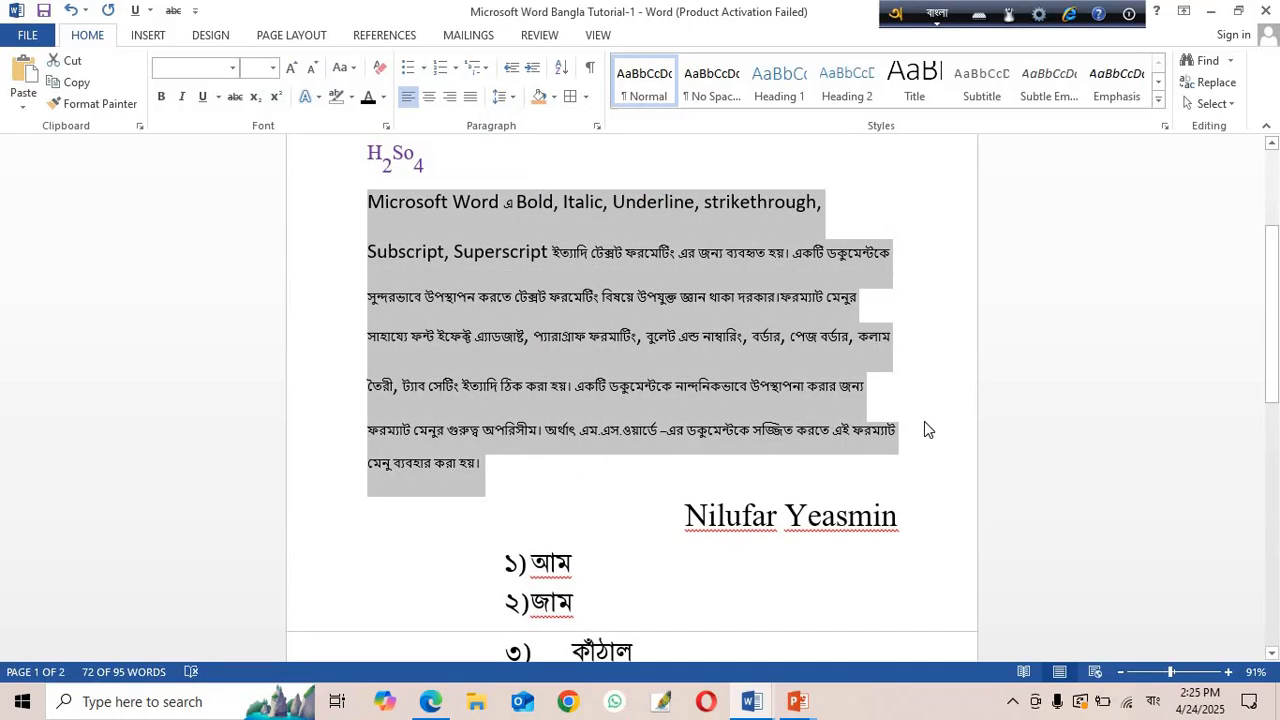
left_click(863, 415)
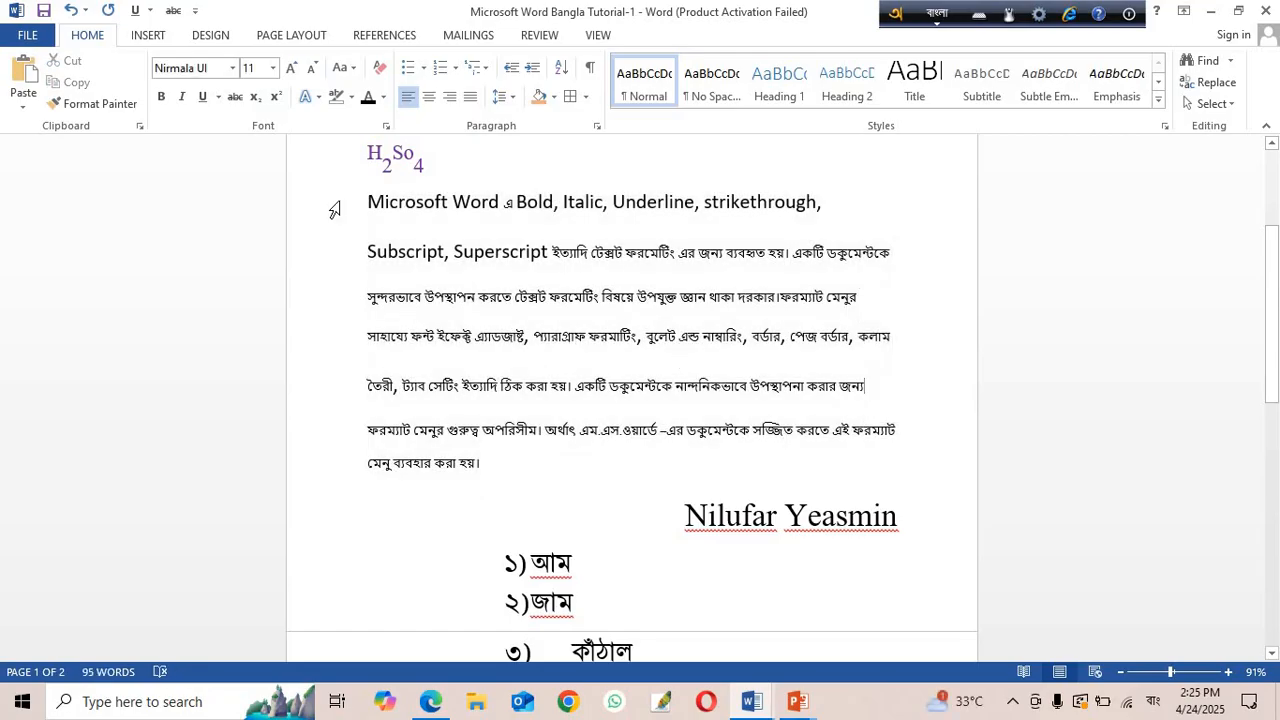
Justify the paragraph and change its line spacing to 1.5.
left_click_drag(325, 224, 325, 476)
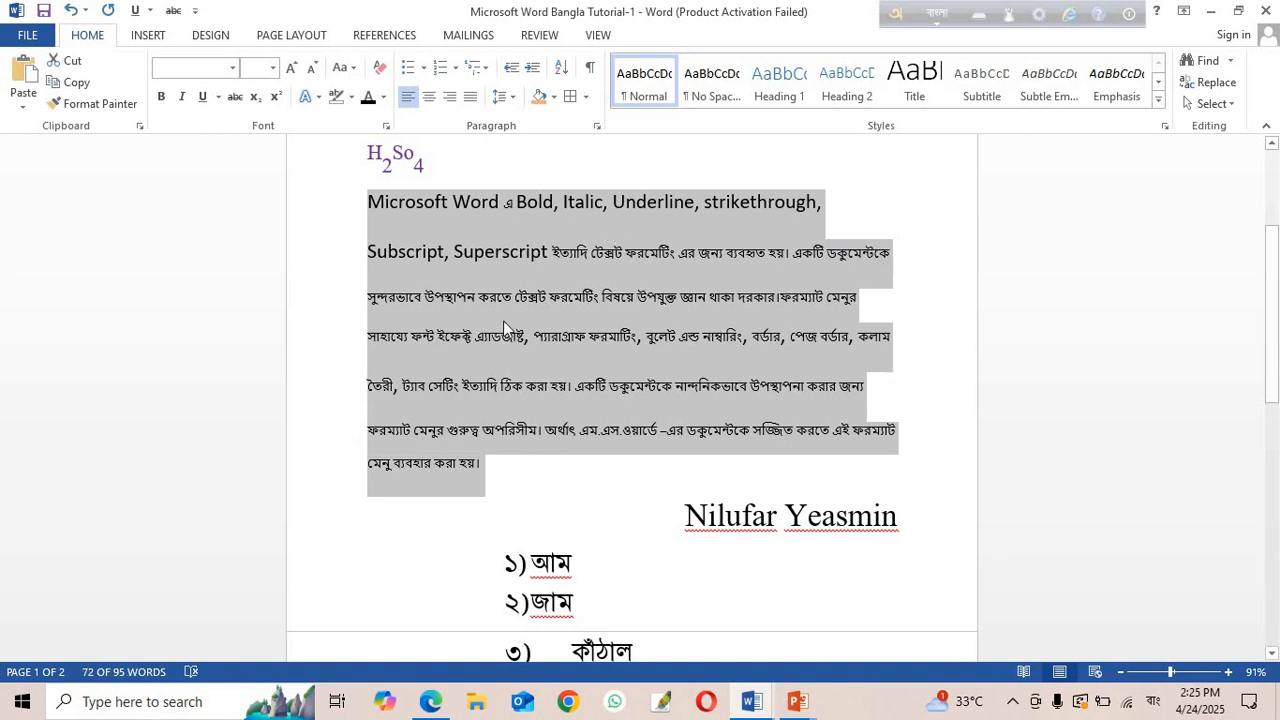
left_click(471, 97)
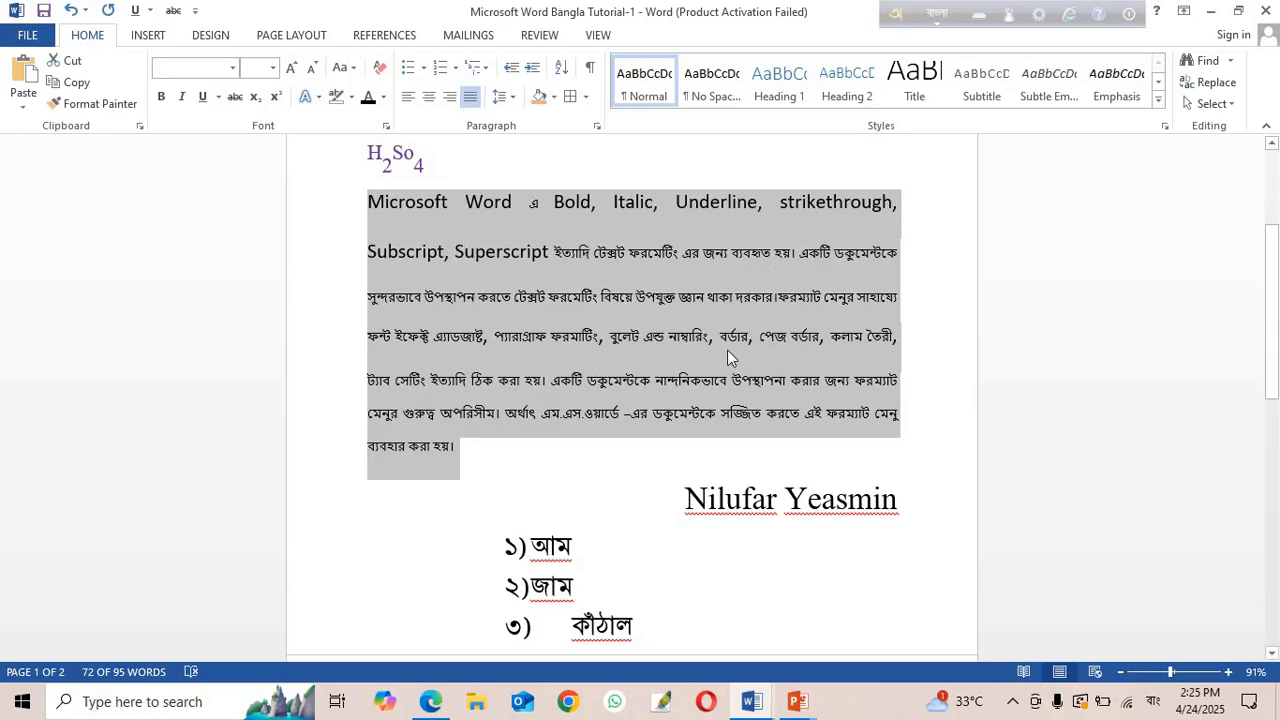
left_click(70, 10)
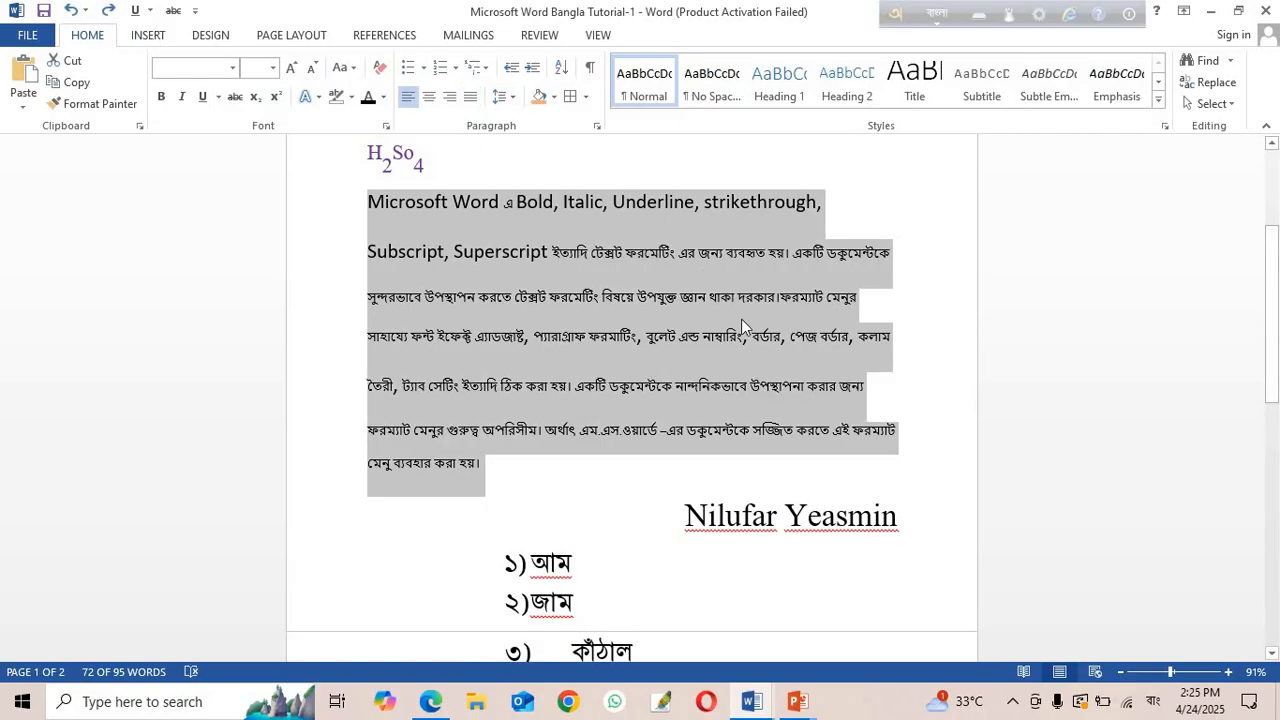
left_click(471, 96)
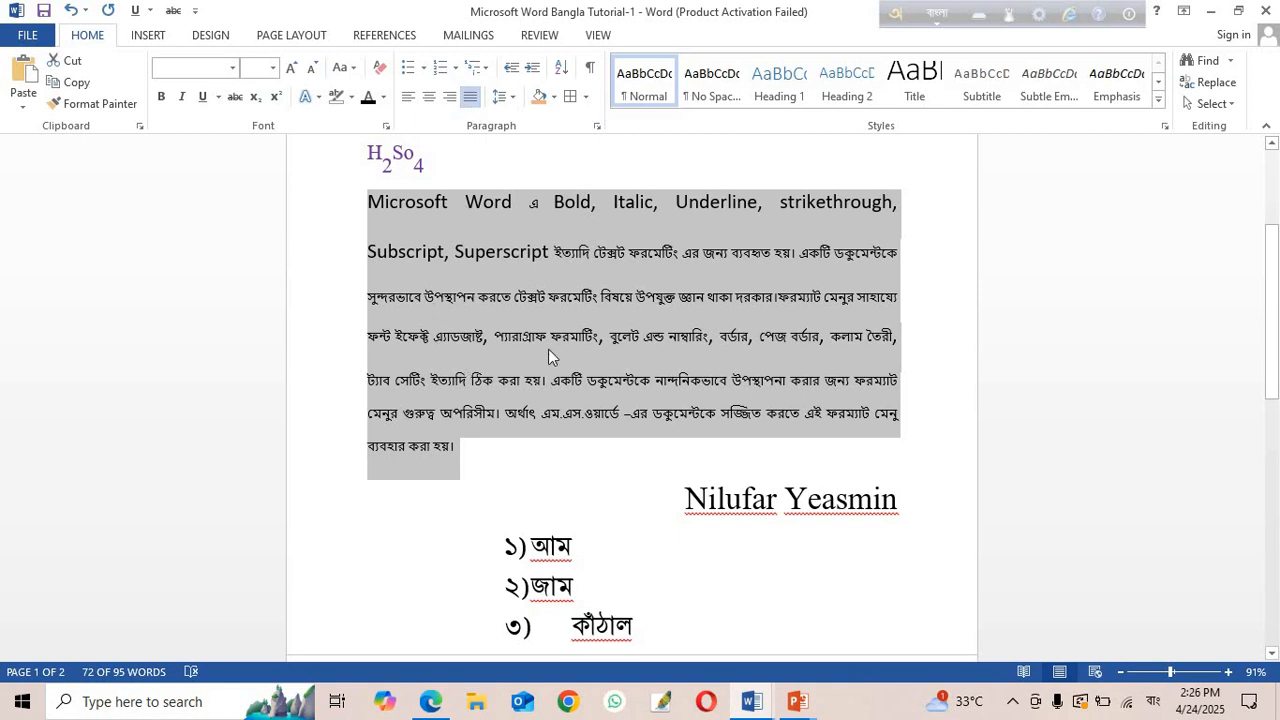
left_click(515, 97)
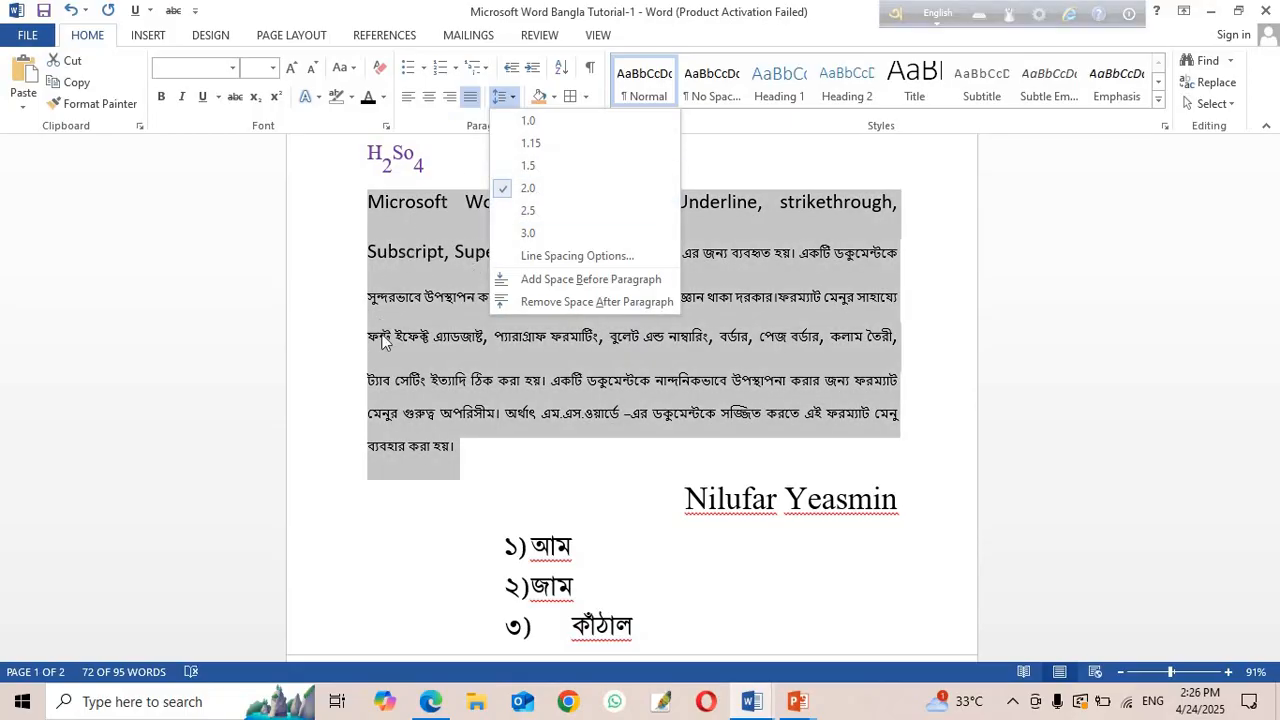
left_click(529, 167)
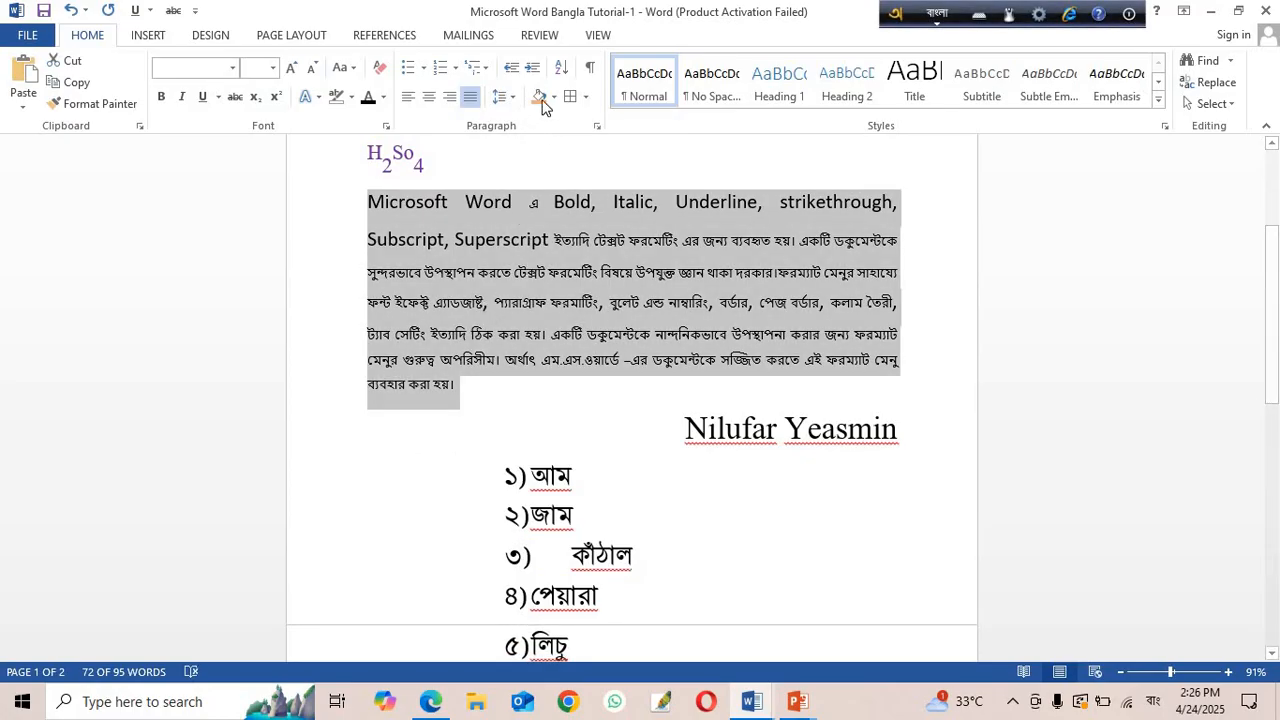
left_click(500, 96)
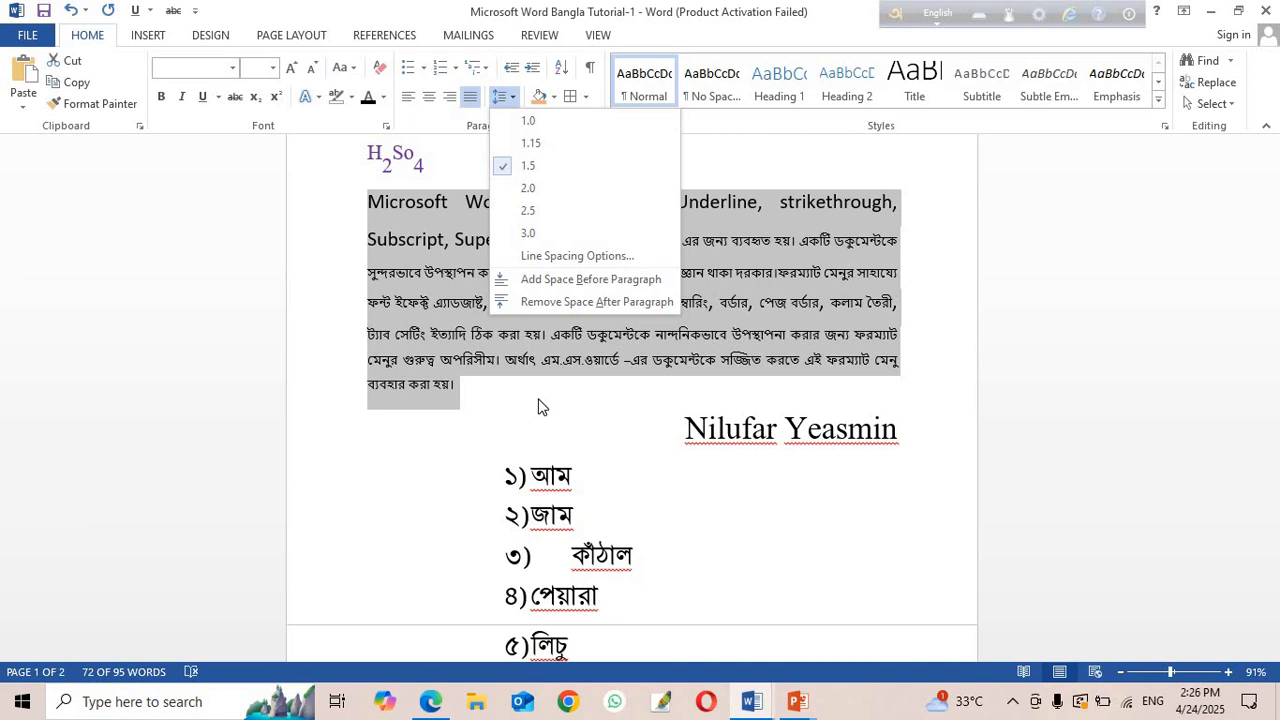
left_click(542, 407)
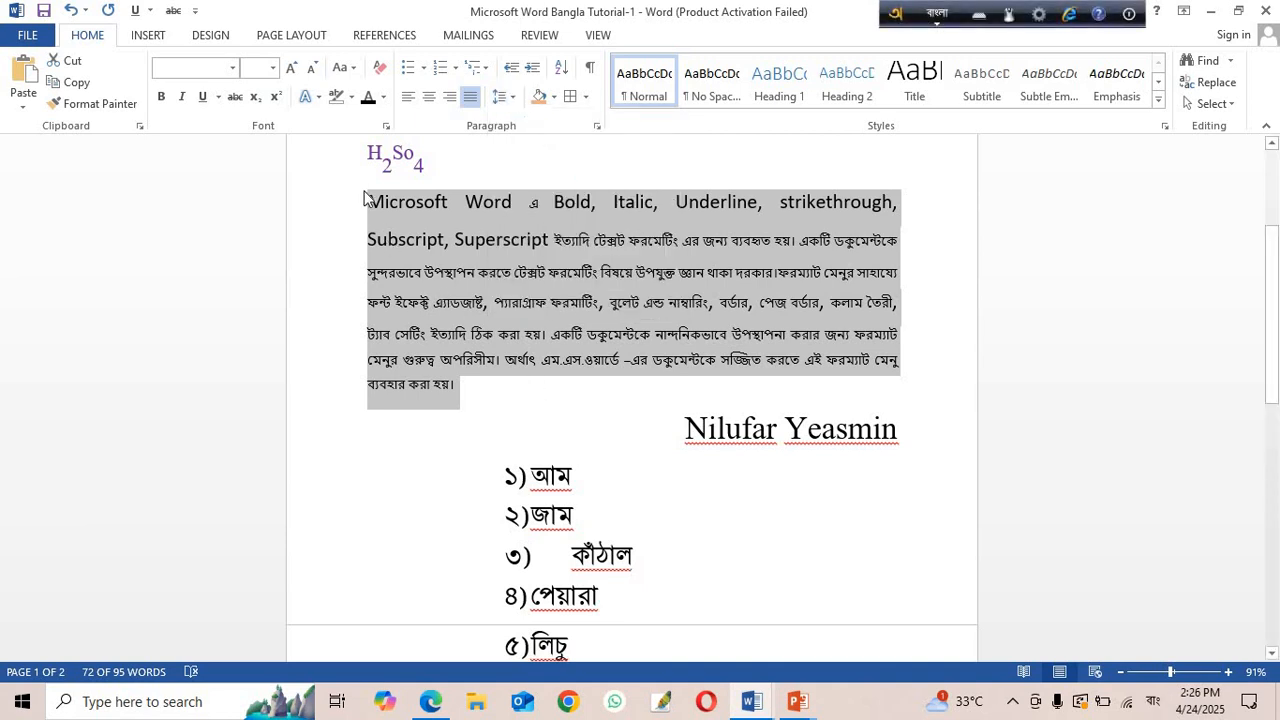
Apply the NikoshBAN font to the Bangla paragraph.
left_click(271, 68)
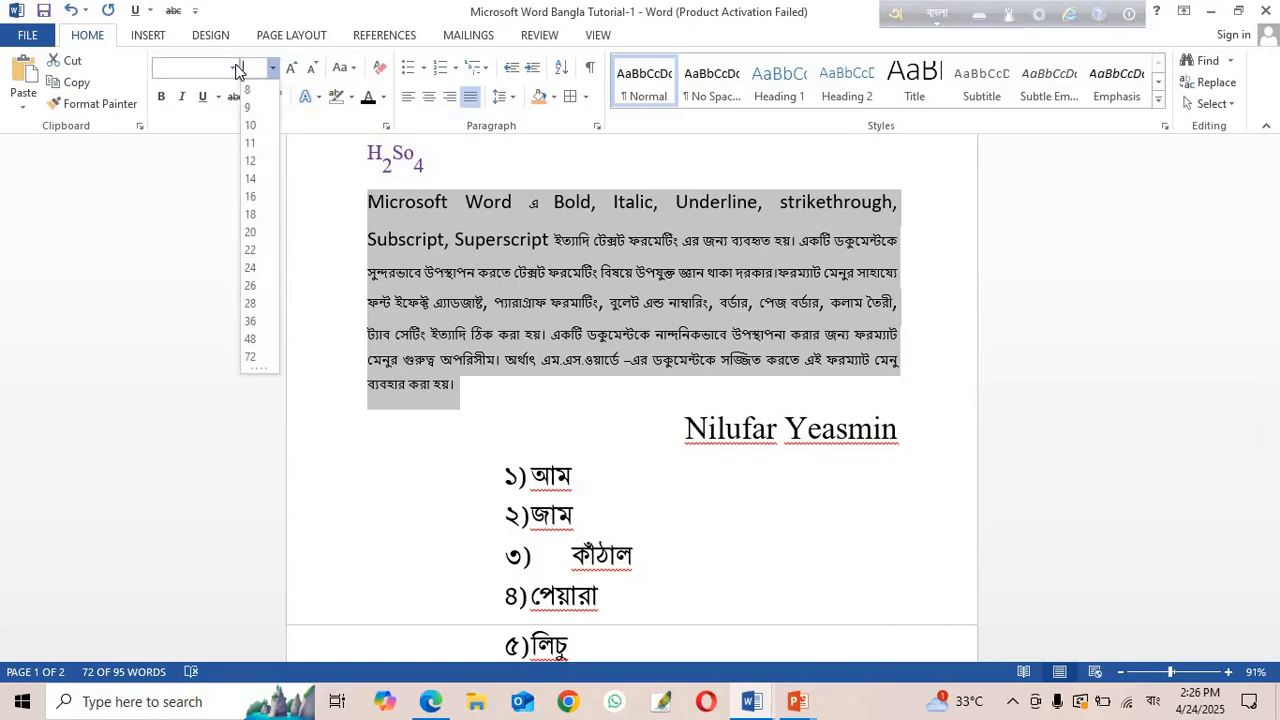
left_click(232, 68)
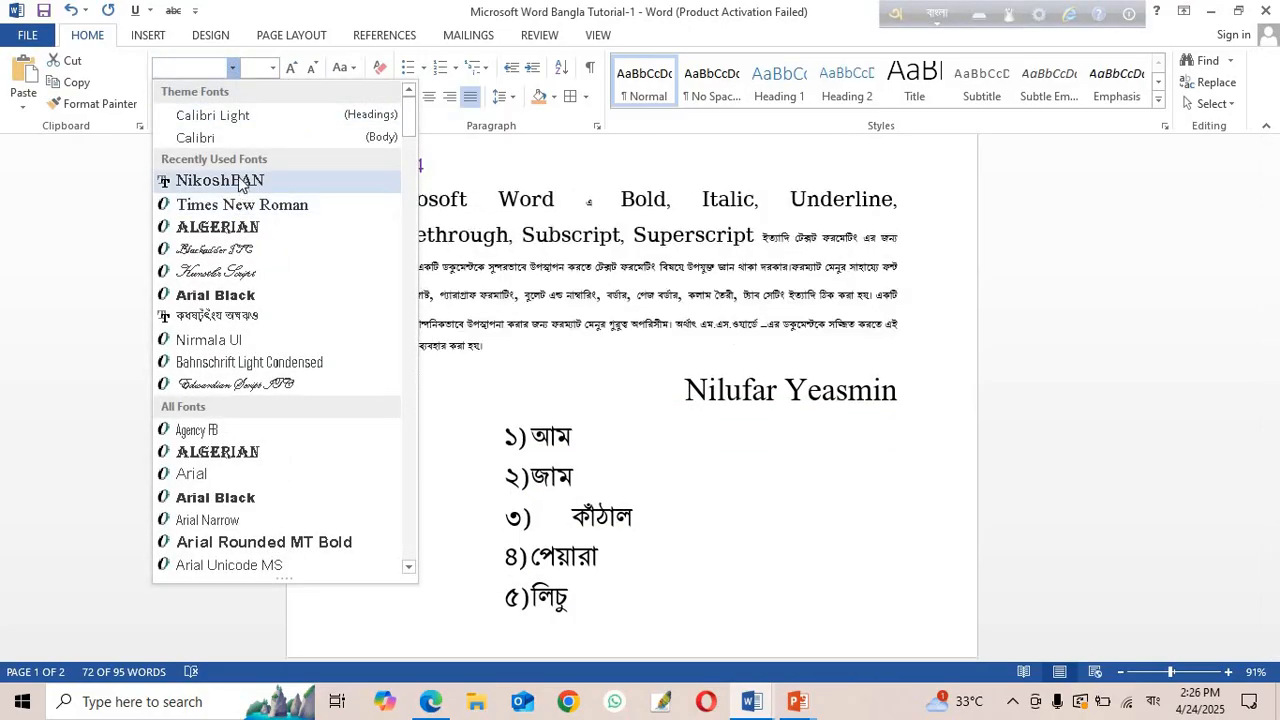
left_click(239, 184)
left_click(235, 185)
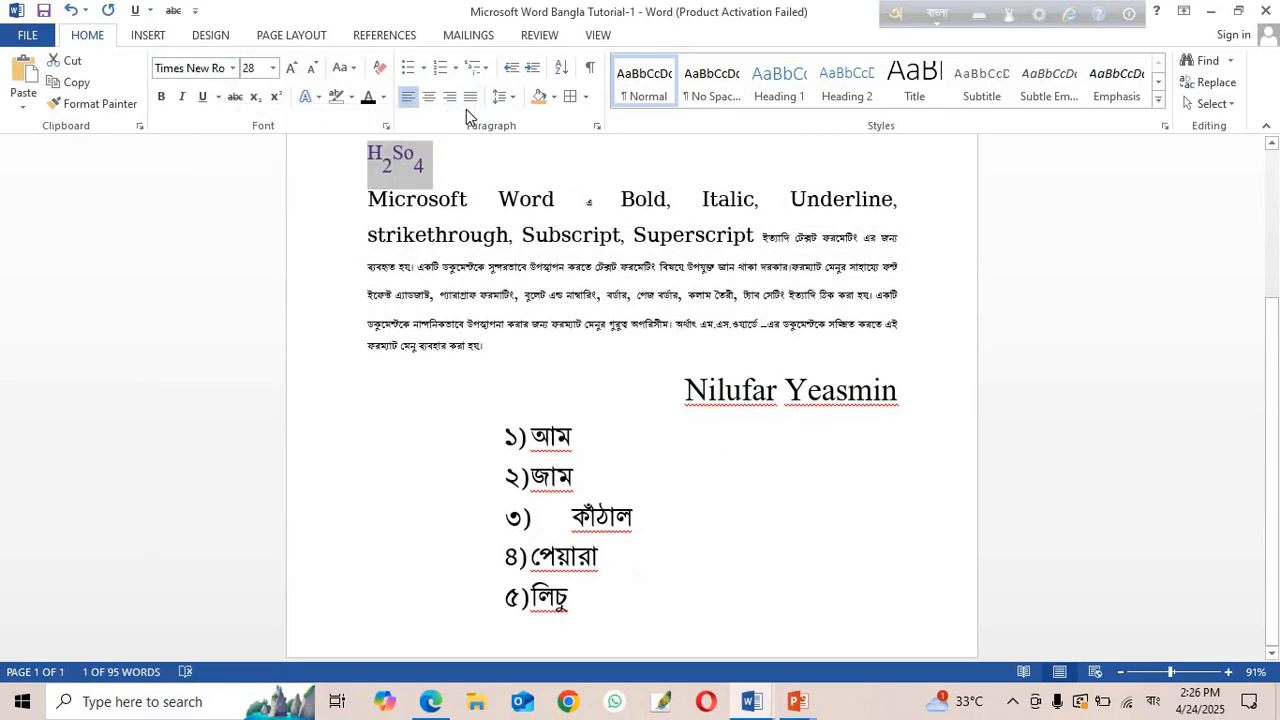
left_click(508, 98)
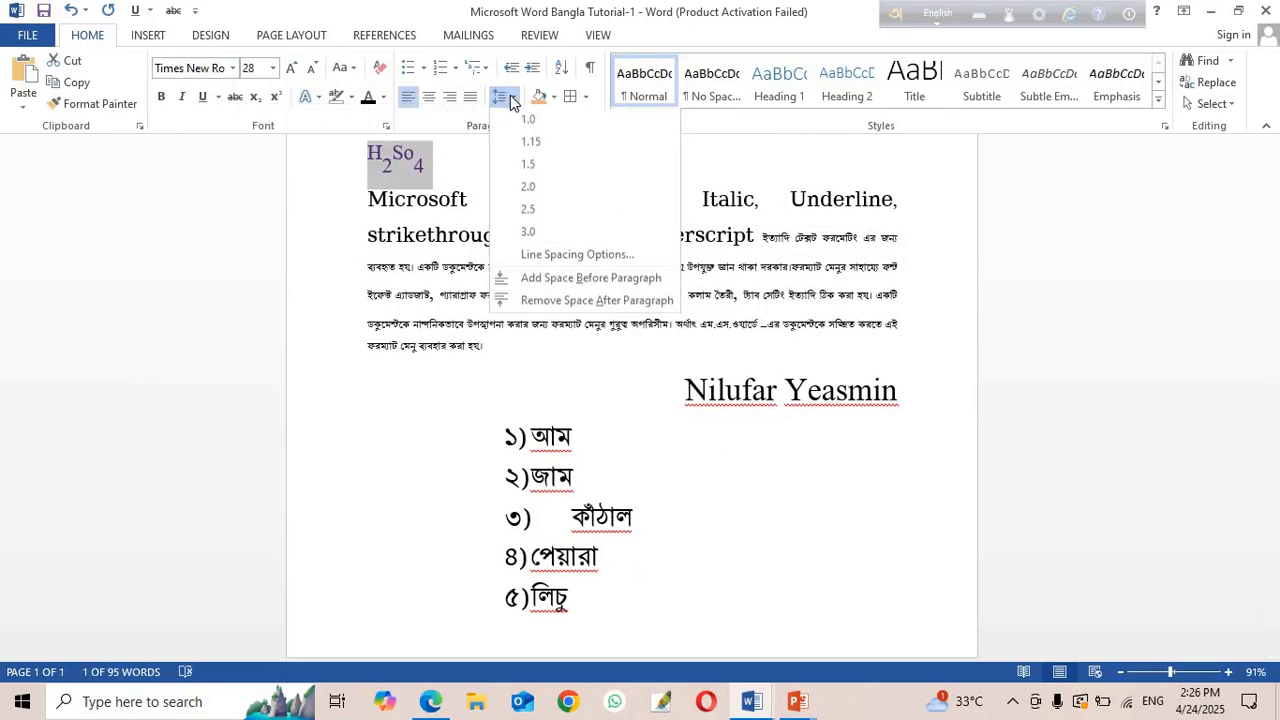
left_click(372, 234)
Set the whole paragraph to size 20 with 1.5 line spacing, after briefly trying 2.0.
left_click(343, 209)
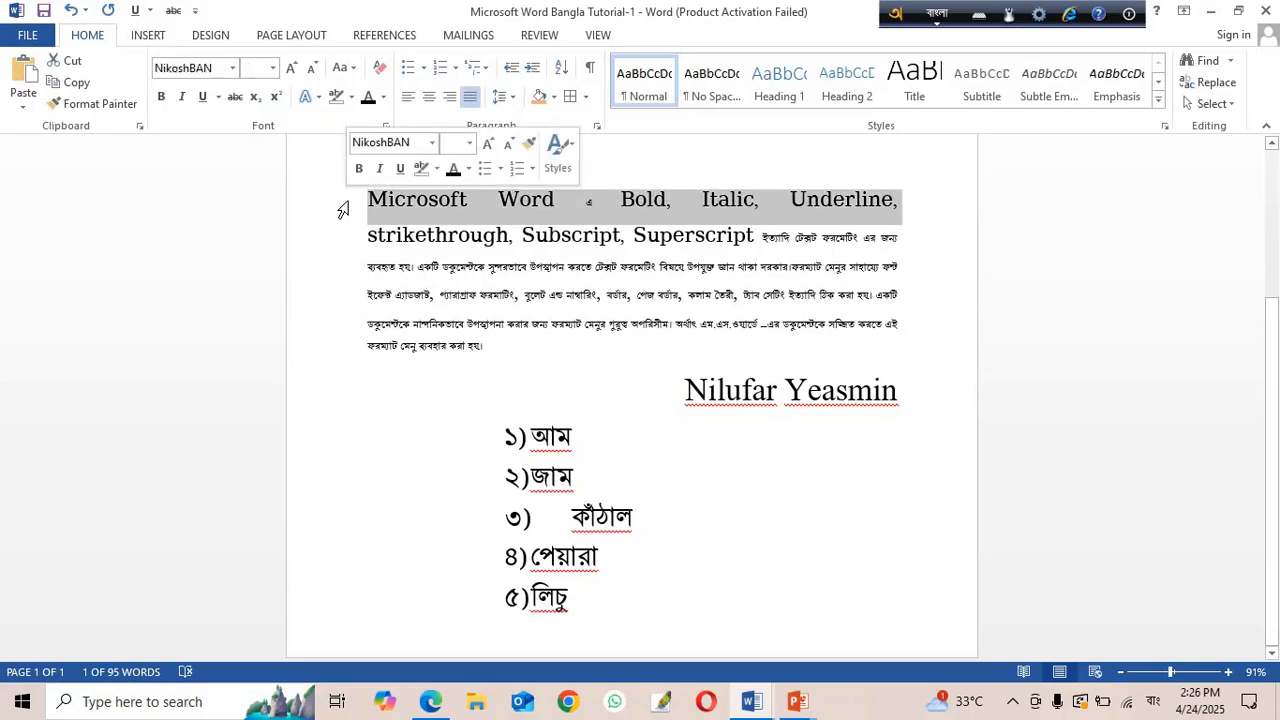
left_click_drag(343, 209, 334, 366)
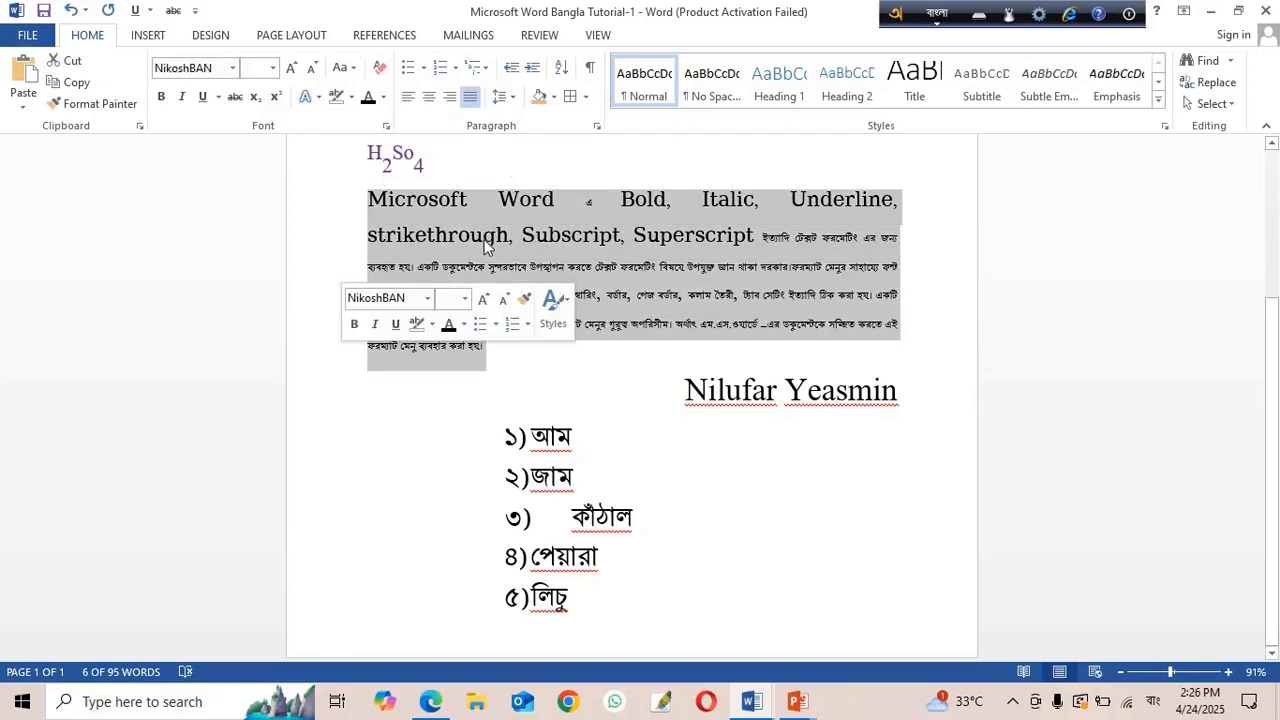
left_click(503, 97)
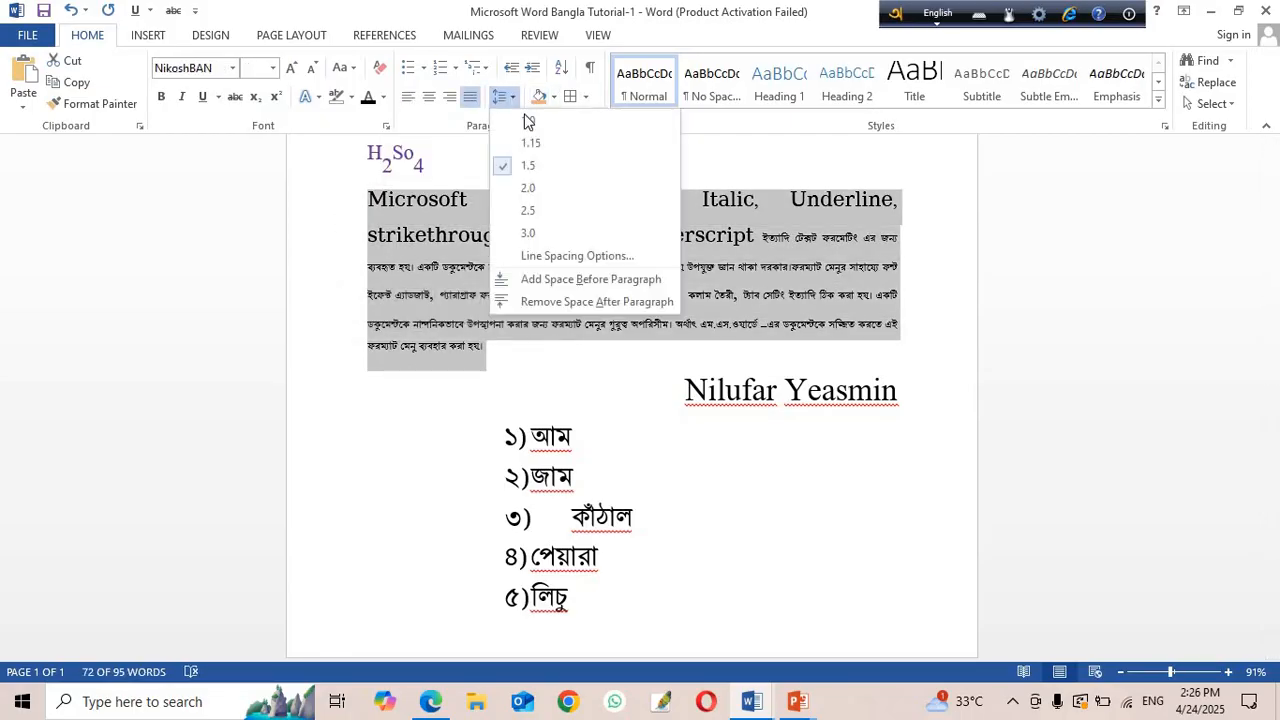
left_click(518, 190)
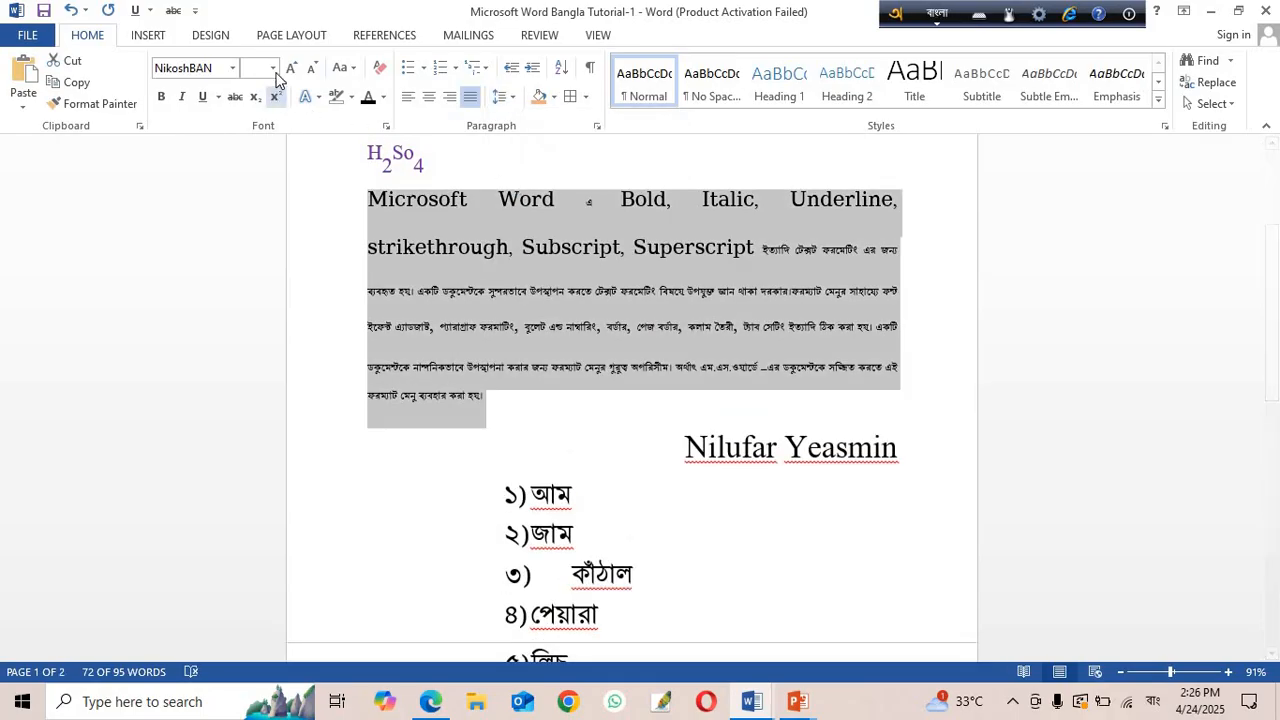
left_click(273, 68)
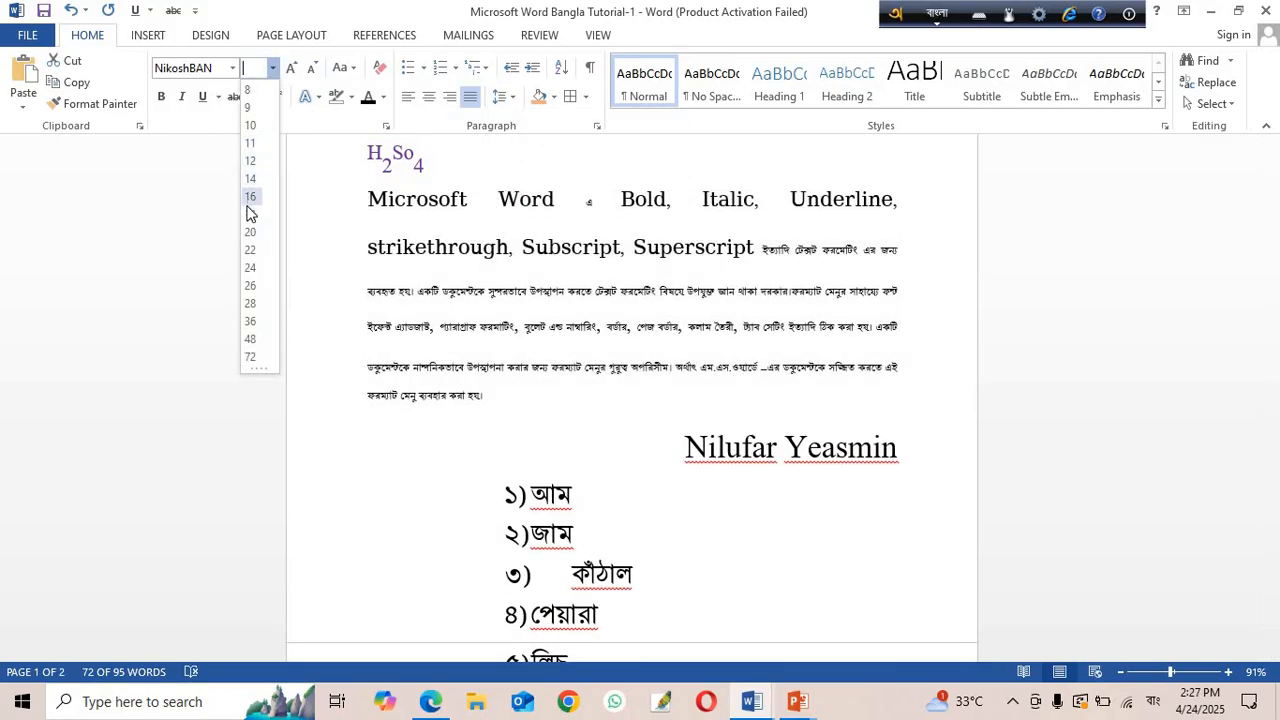
left_click(252, 234)
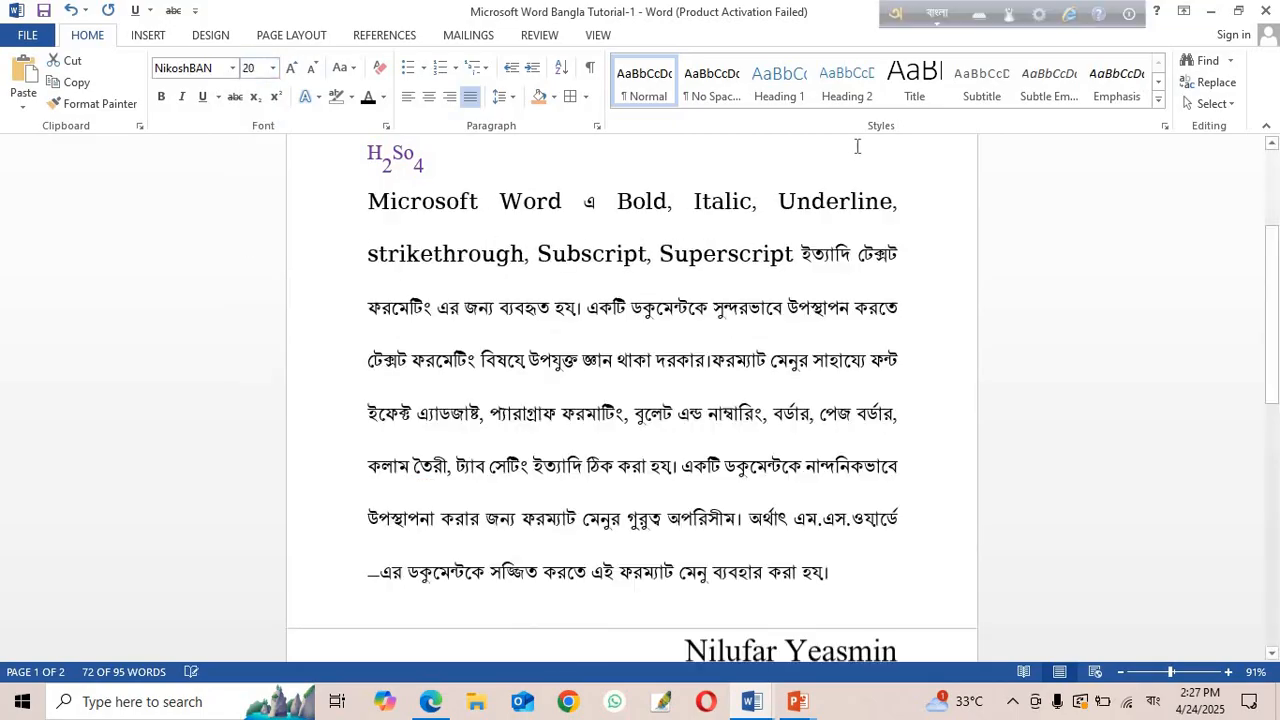
left_click(514, 98)
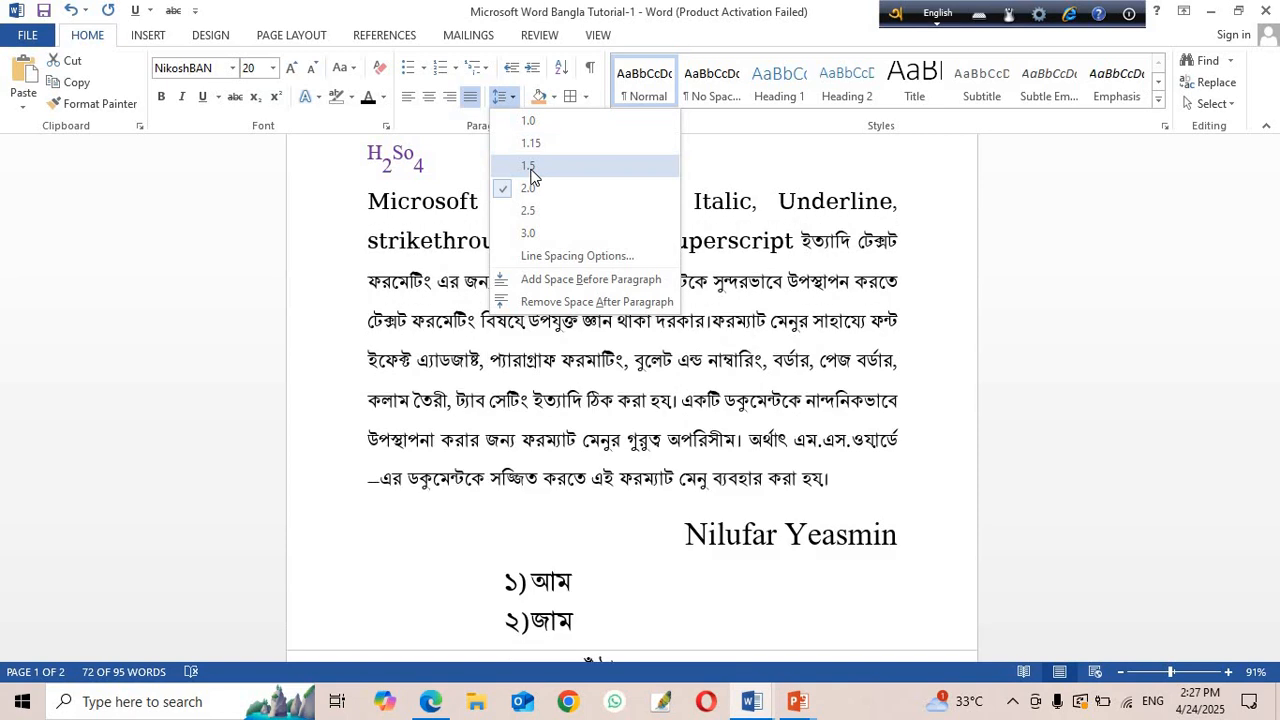
left_click(530, 168)
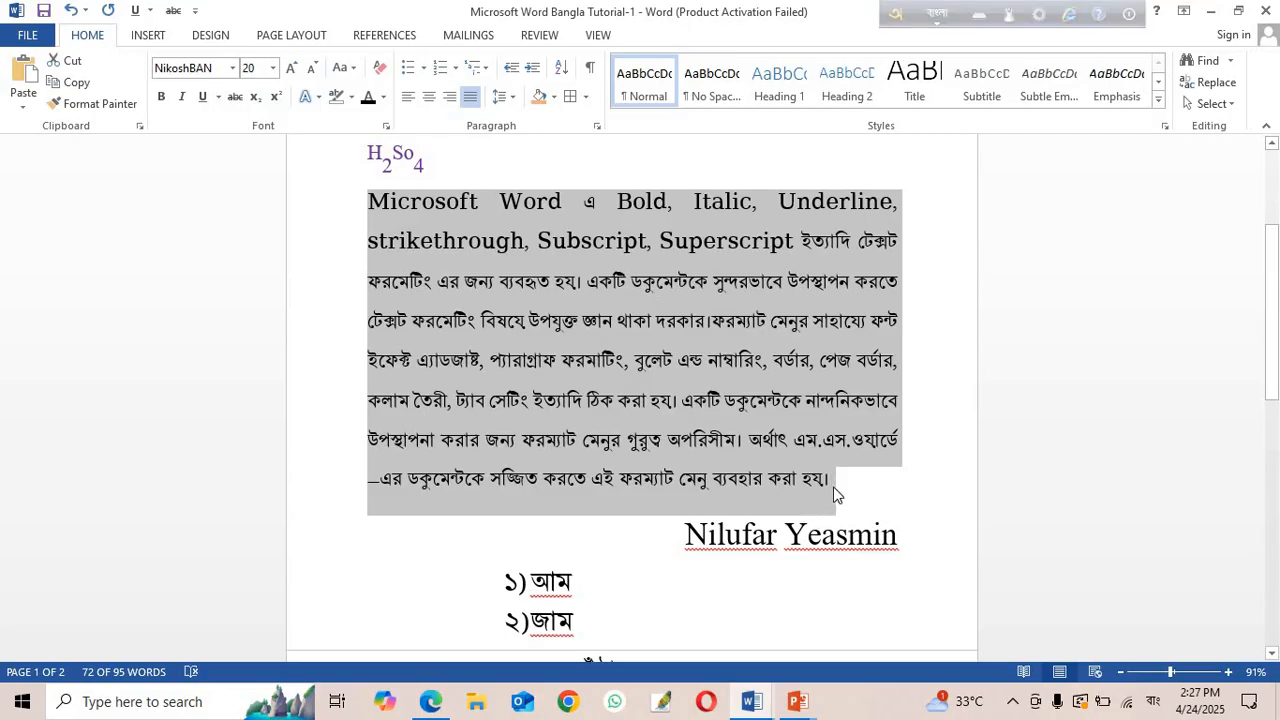
left_click(853, 456)
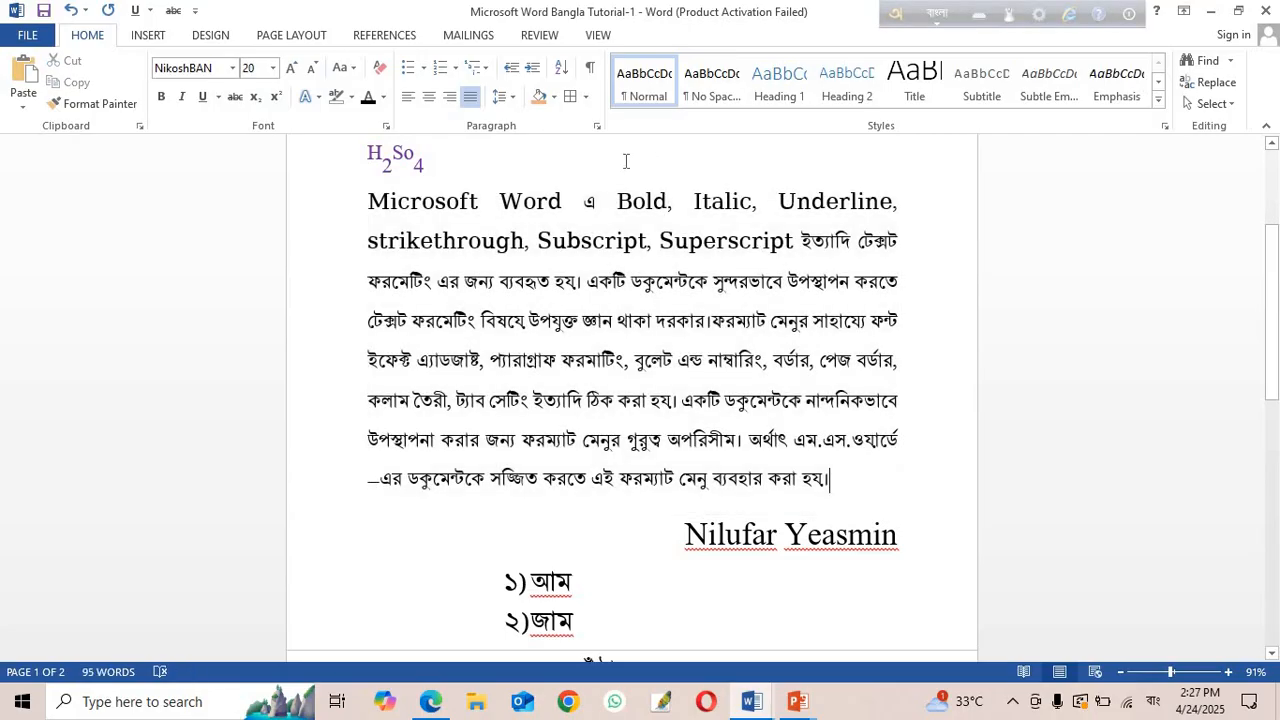
left_click(514, 99)
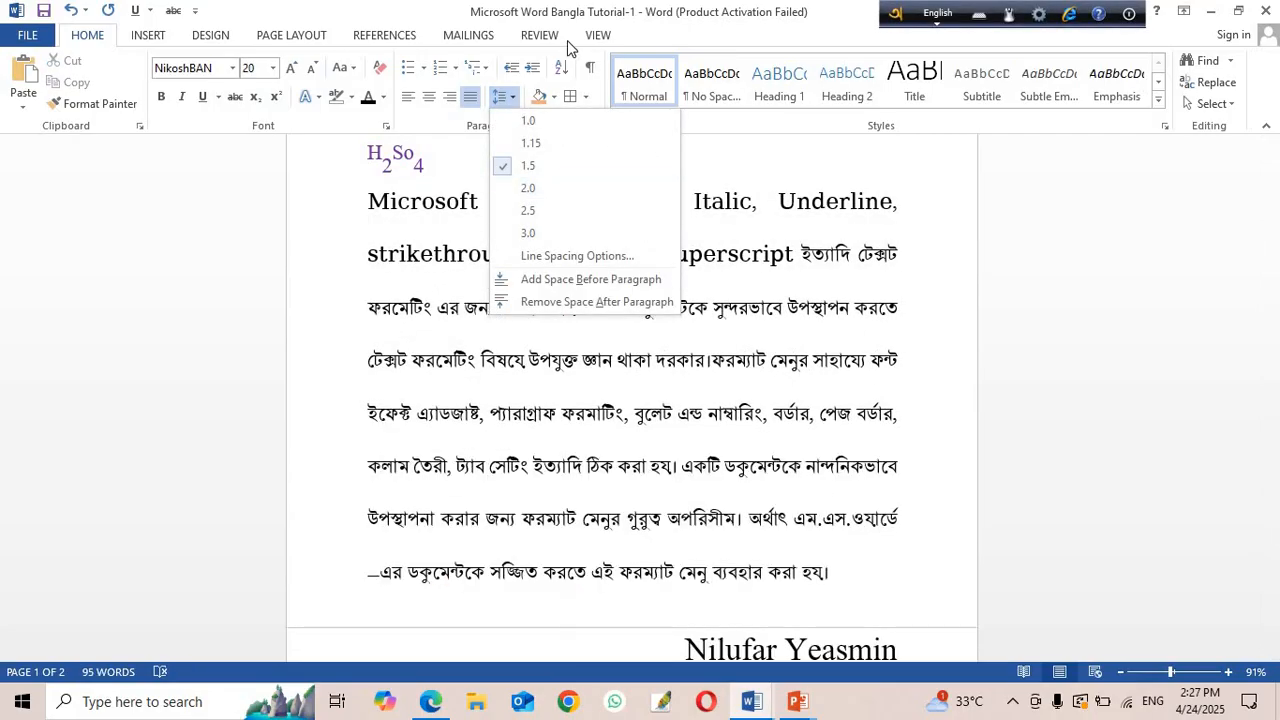
Select the Bangla paragraph's lines and enclose them in an outside box border.
left_click(345, 208)
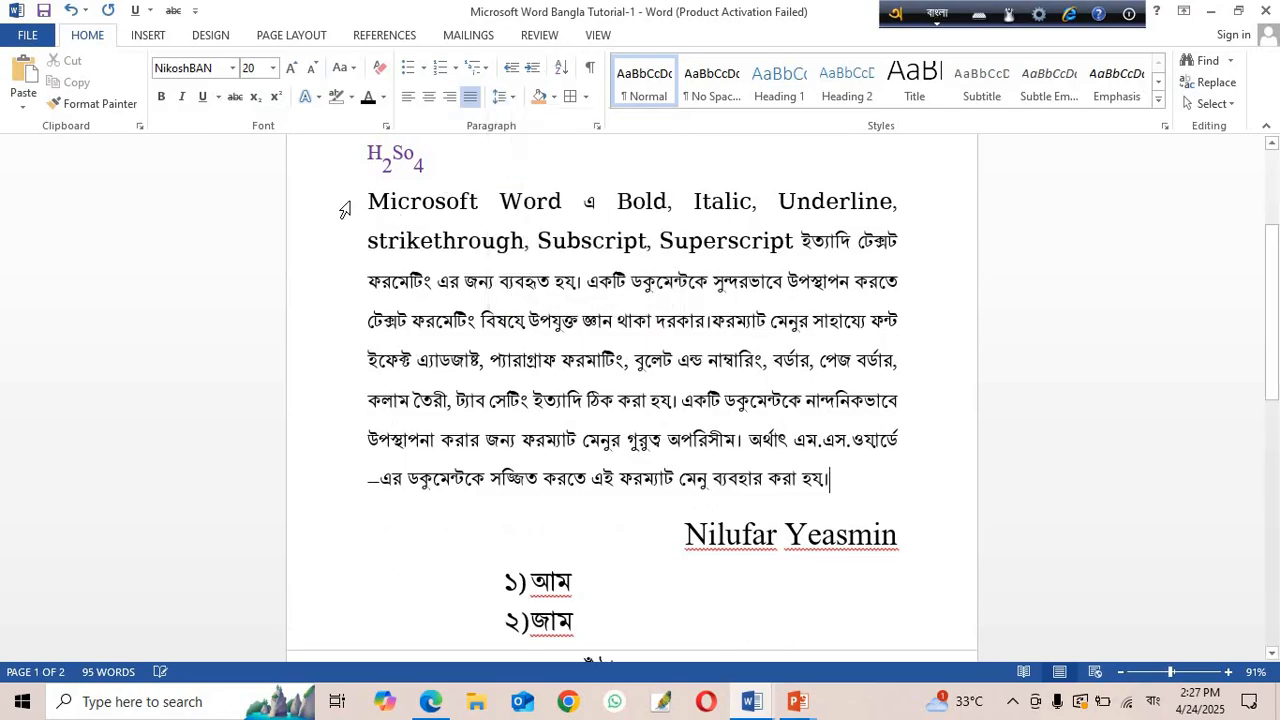
left_click_drag(340, 206, 329, 488)
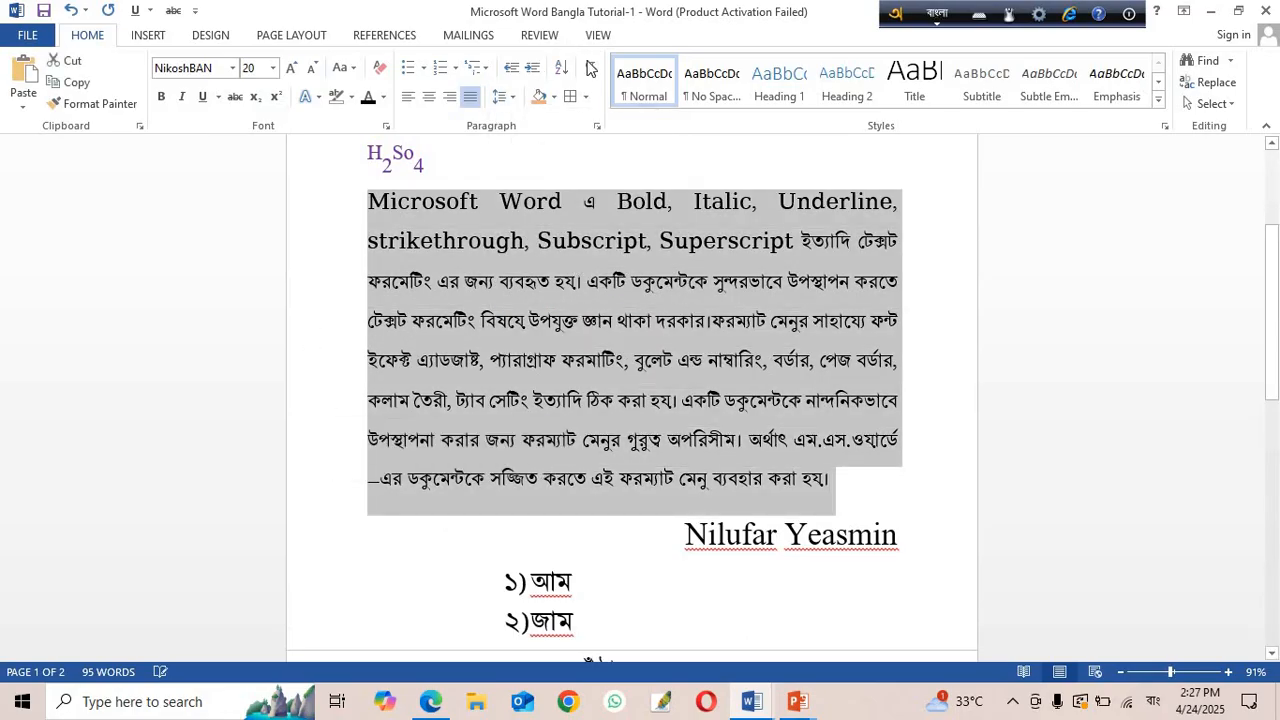
left_click(587, 99)
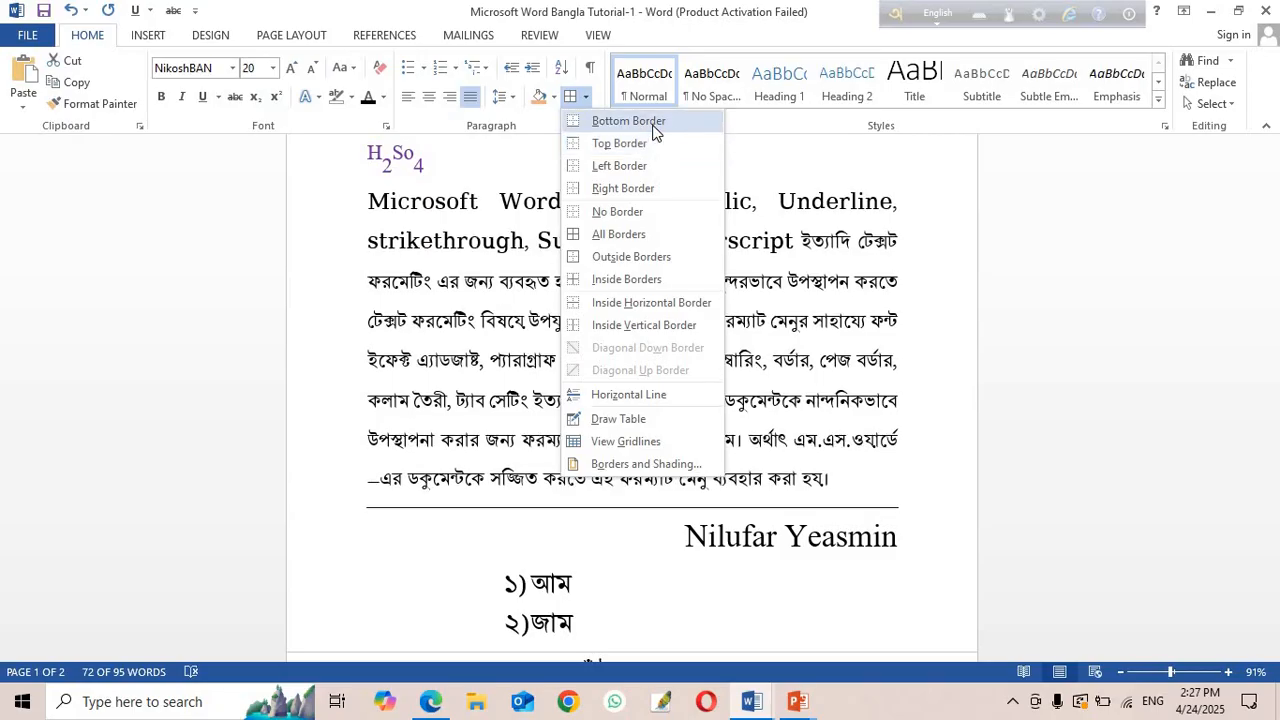
left_click(653, 124)
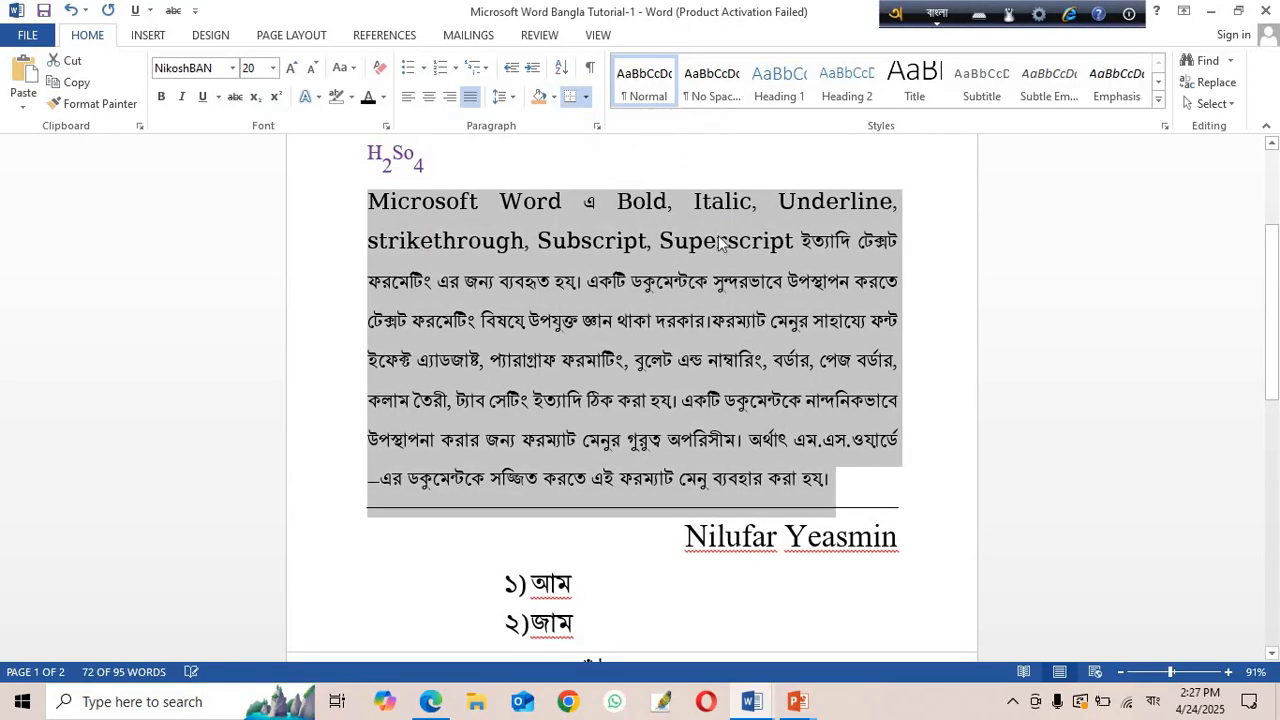
left_click(586, 96)
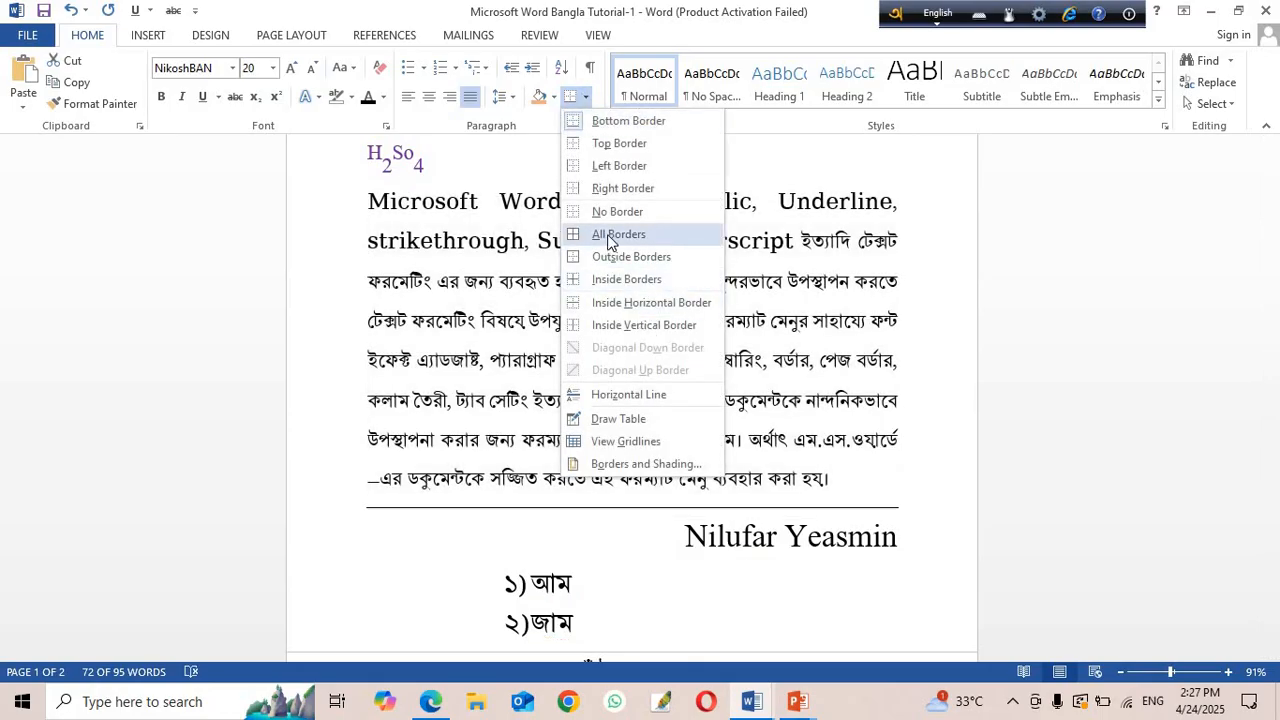
left_click(607, 234)
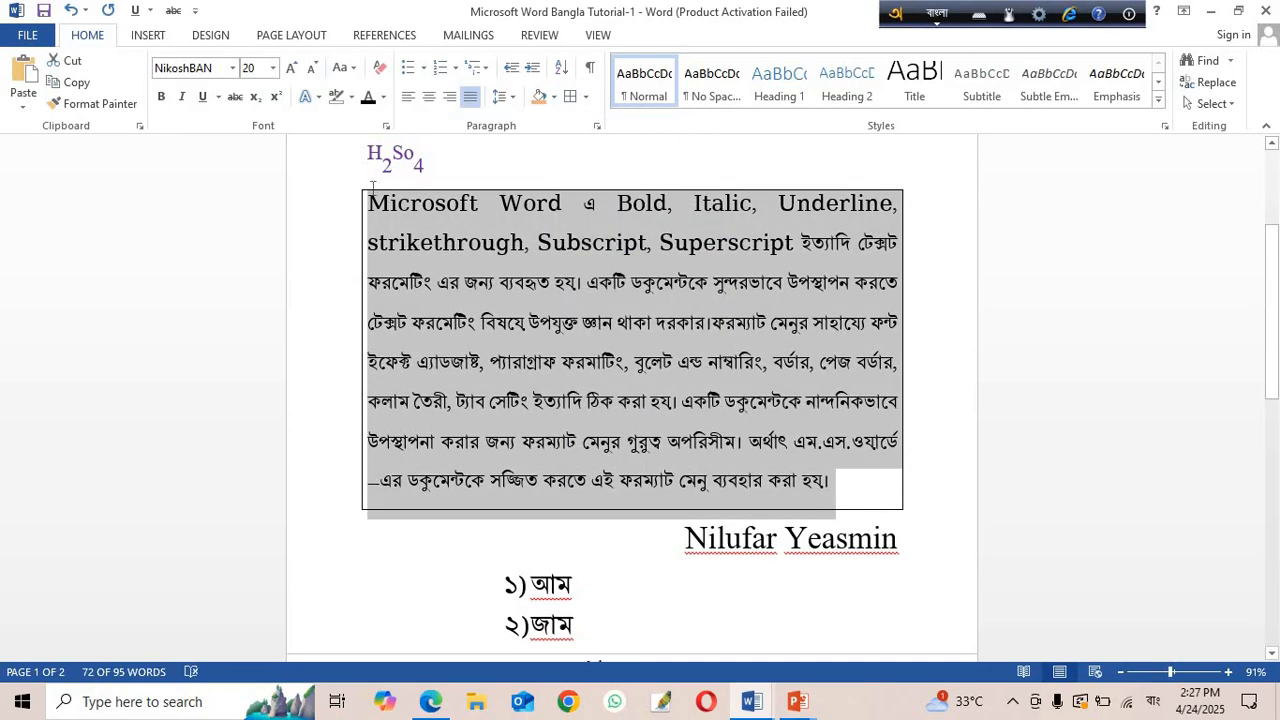
left_click(696, 440)
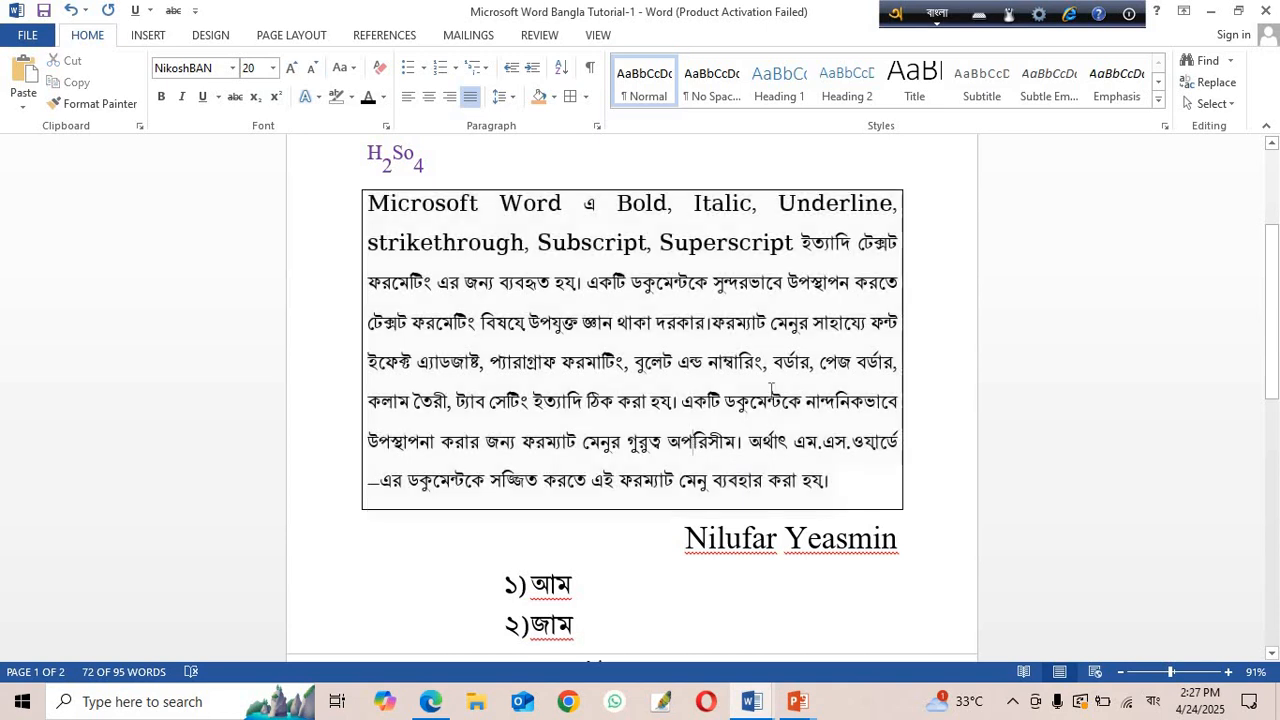
left_click(586, 97)
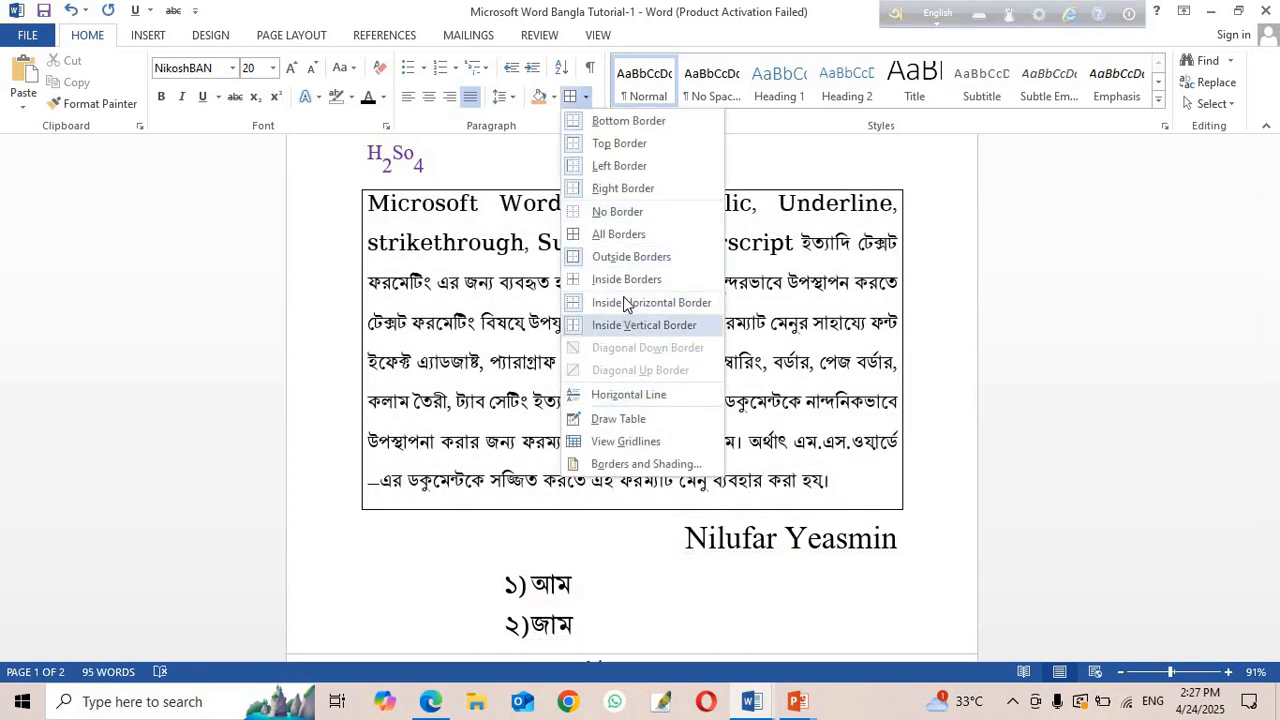
left_click(630, 257)
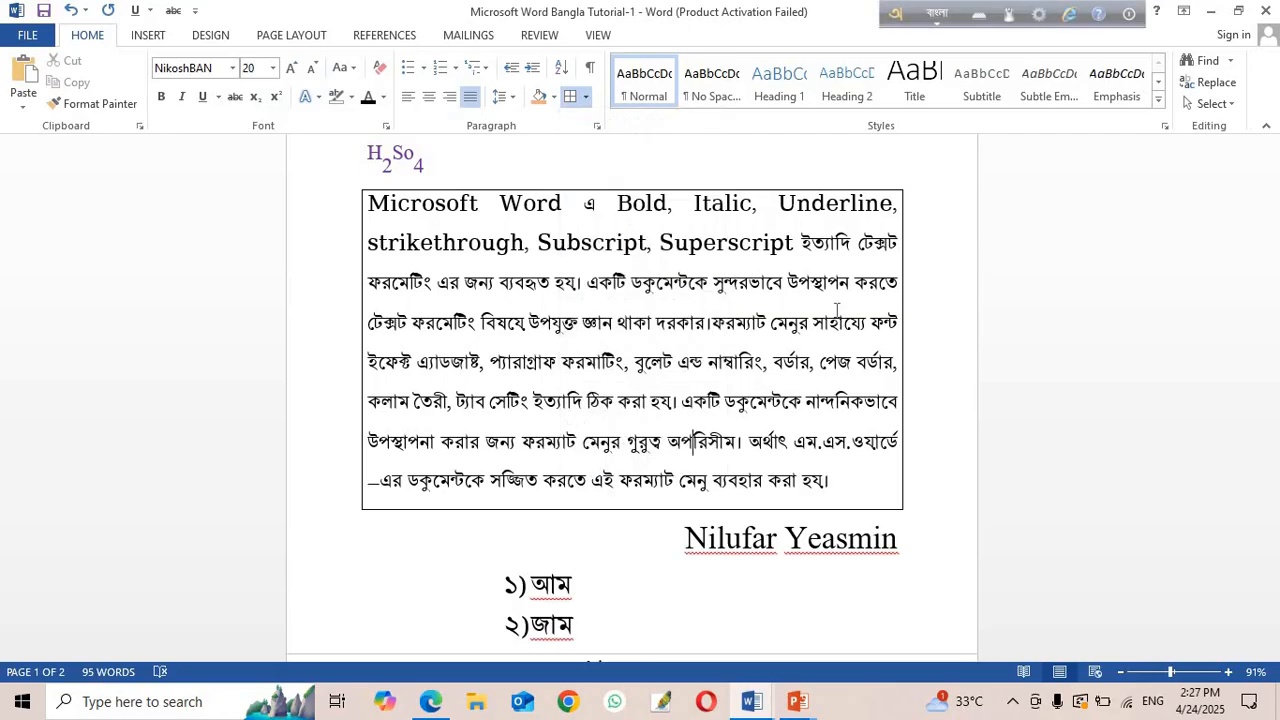
Shade the bordered Bangla paragraph light green.
left_click(536, 99)
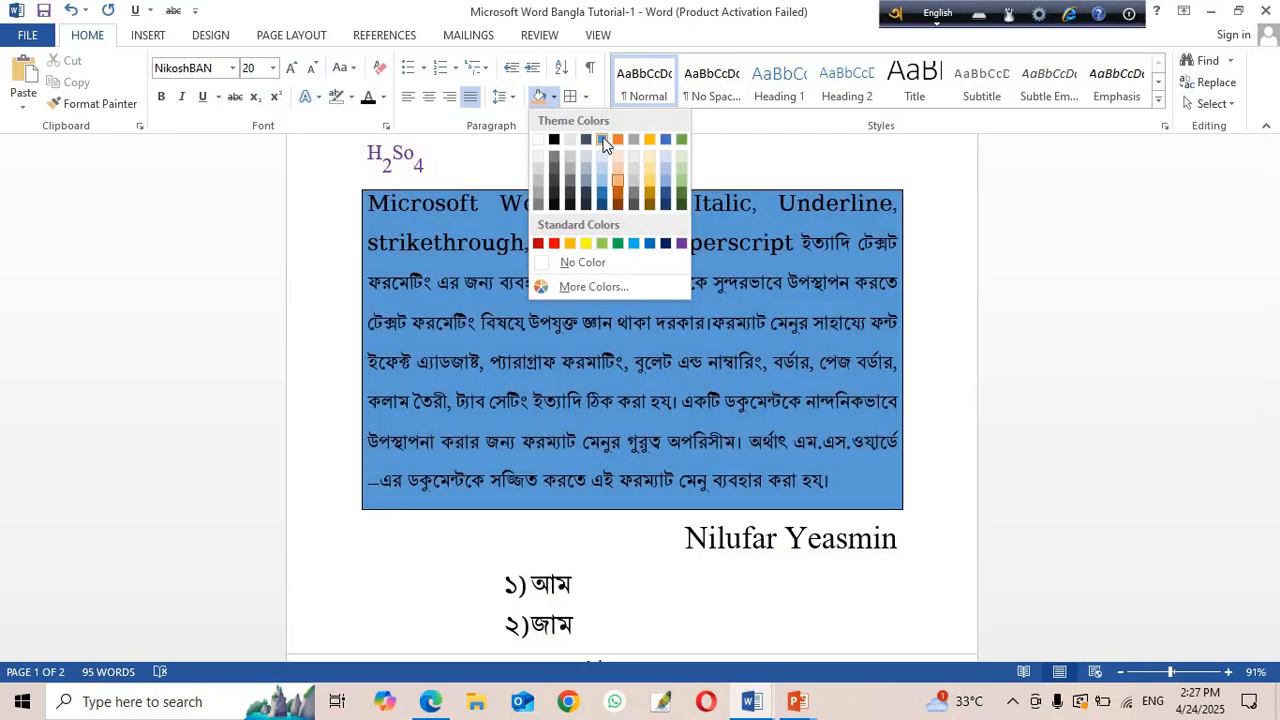
left_click(733, 234)
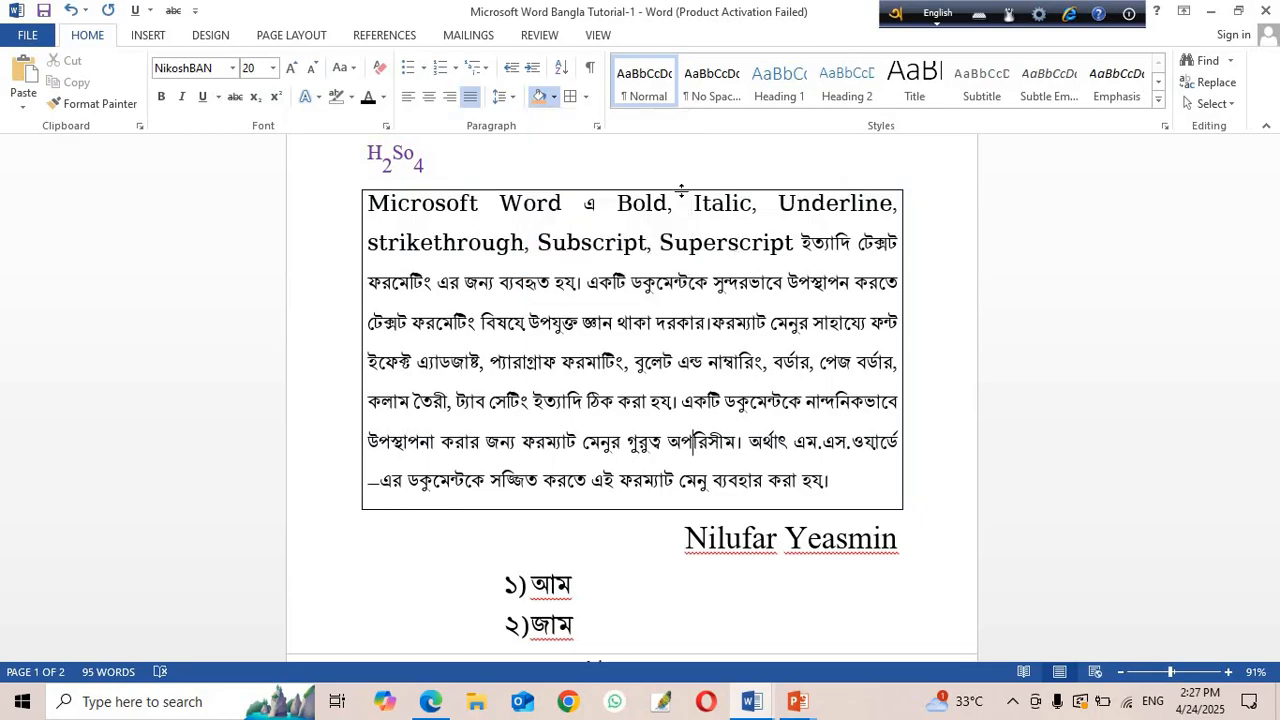
left_click(551, 96)
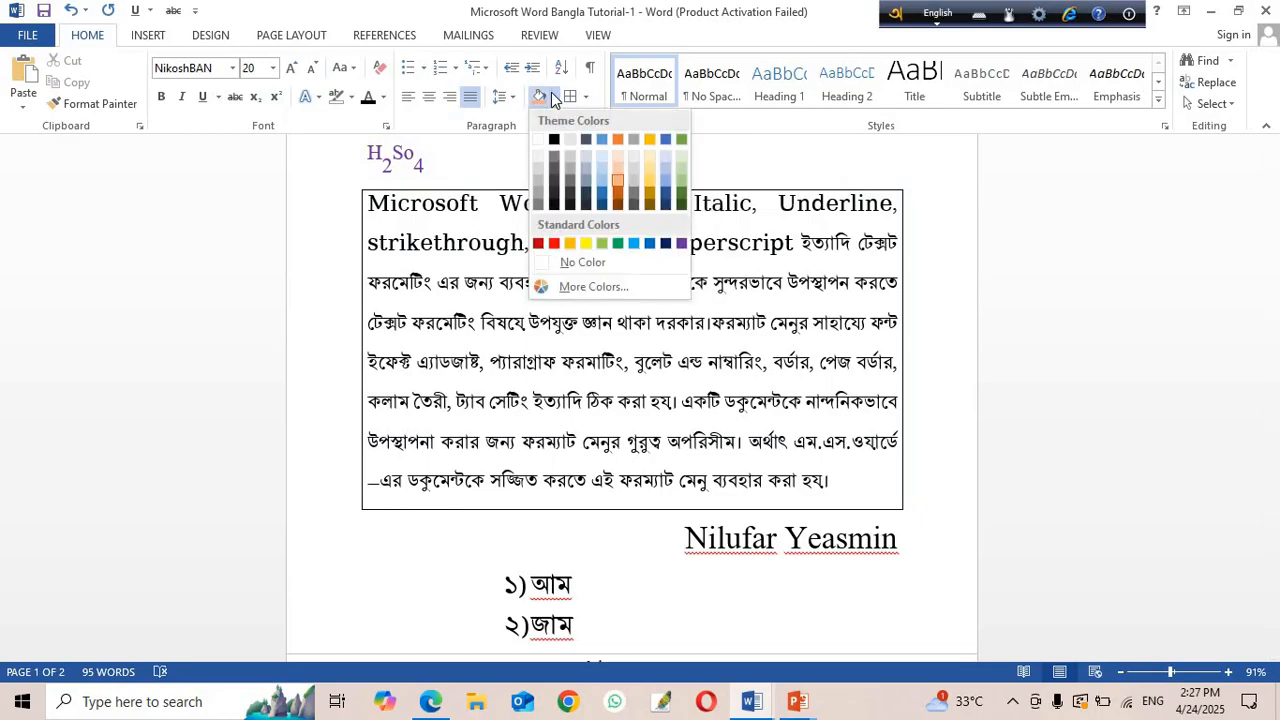
left_click(563, 347)
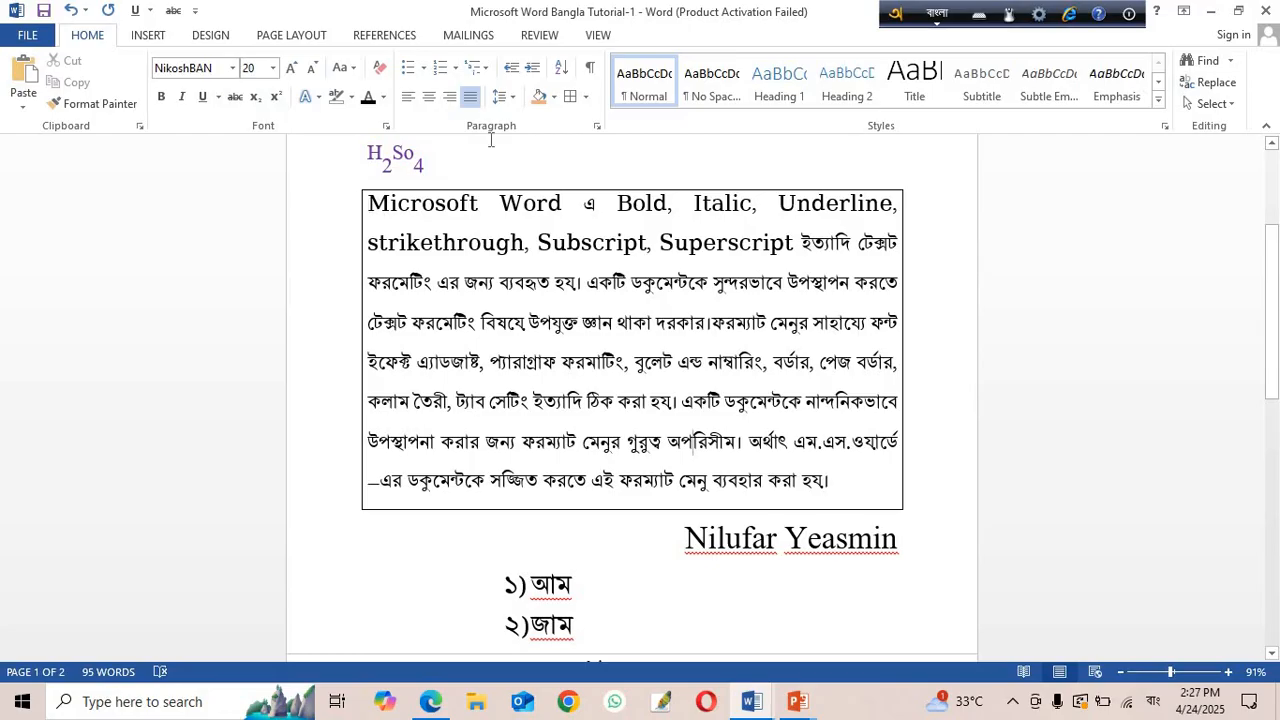
left_click(551, 97)
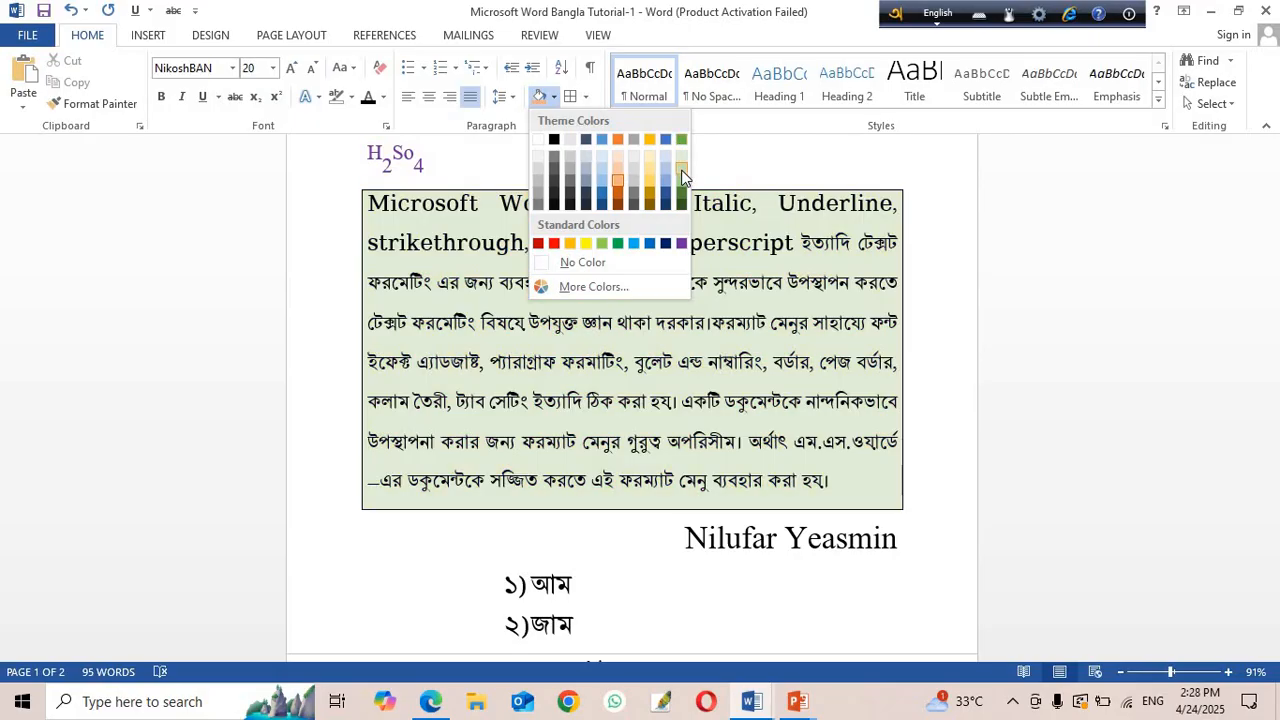
left_click(681, 173)
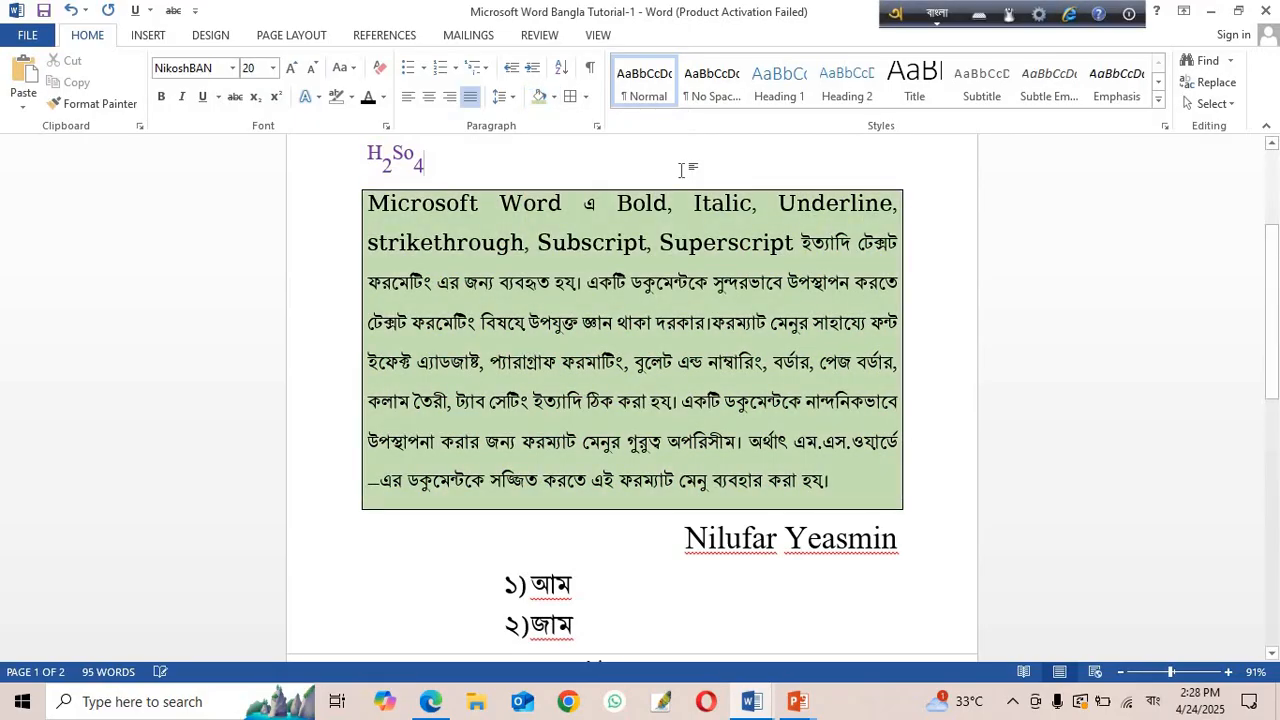
left_click(682, 171)
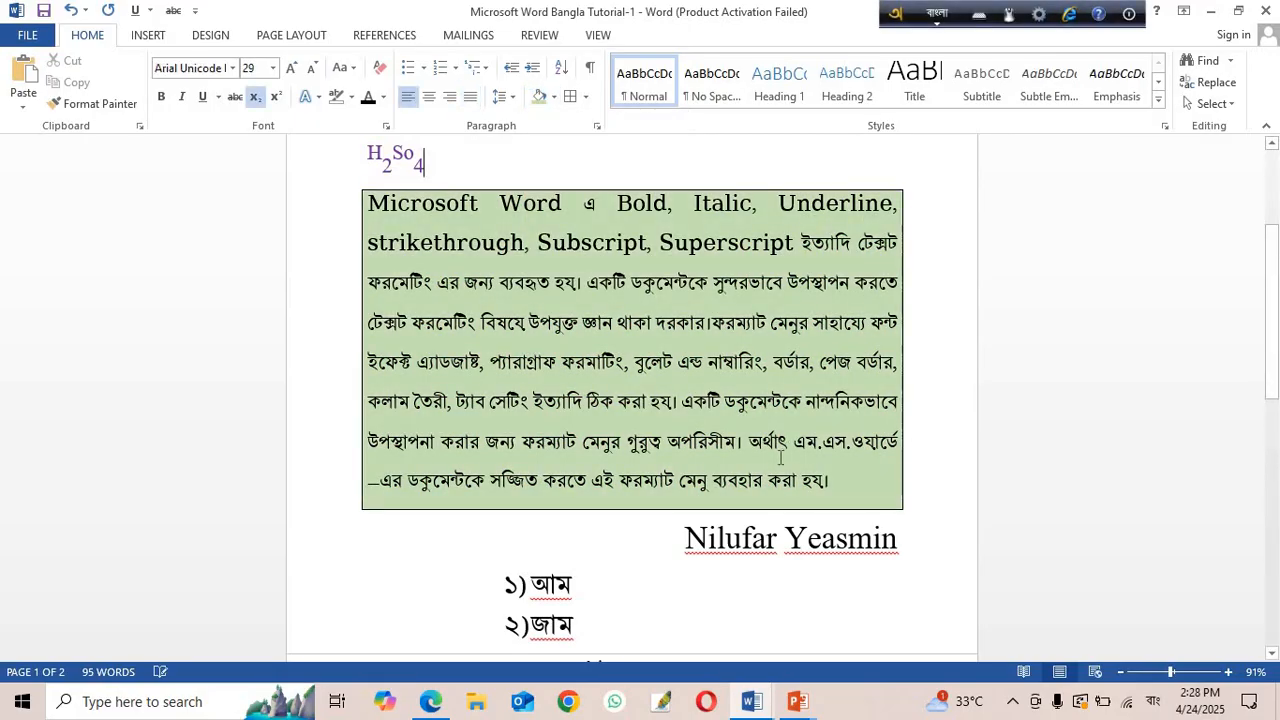
Change the paragraph shading to gold, leaving the H2So4 line unshaded.
left_click(555, 96)
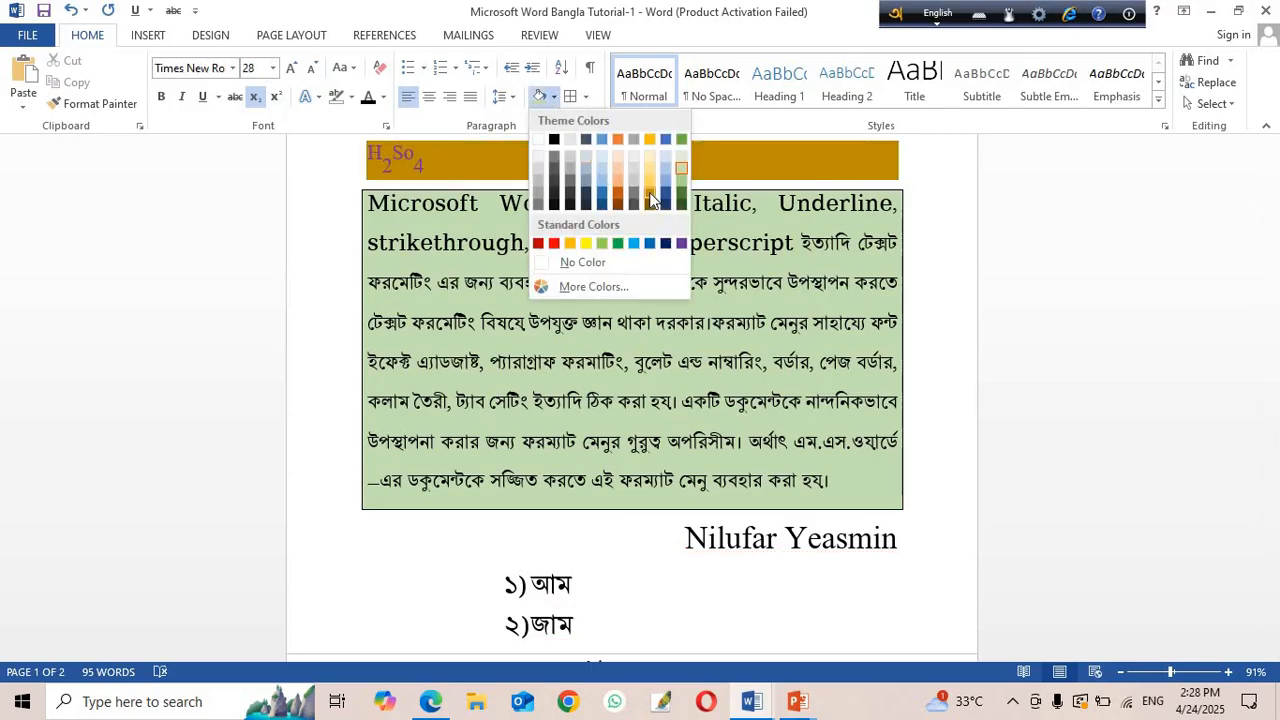
left_click(582, 262)
left_click(390, 205)
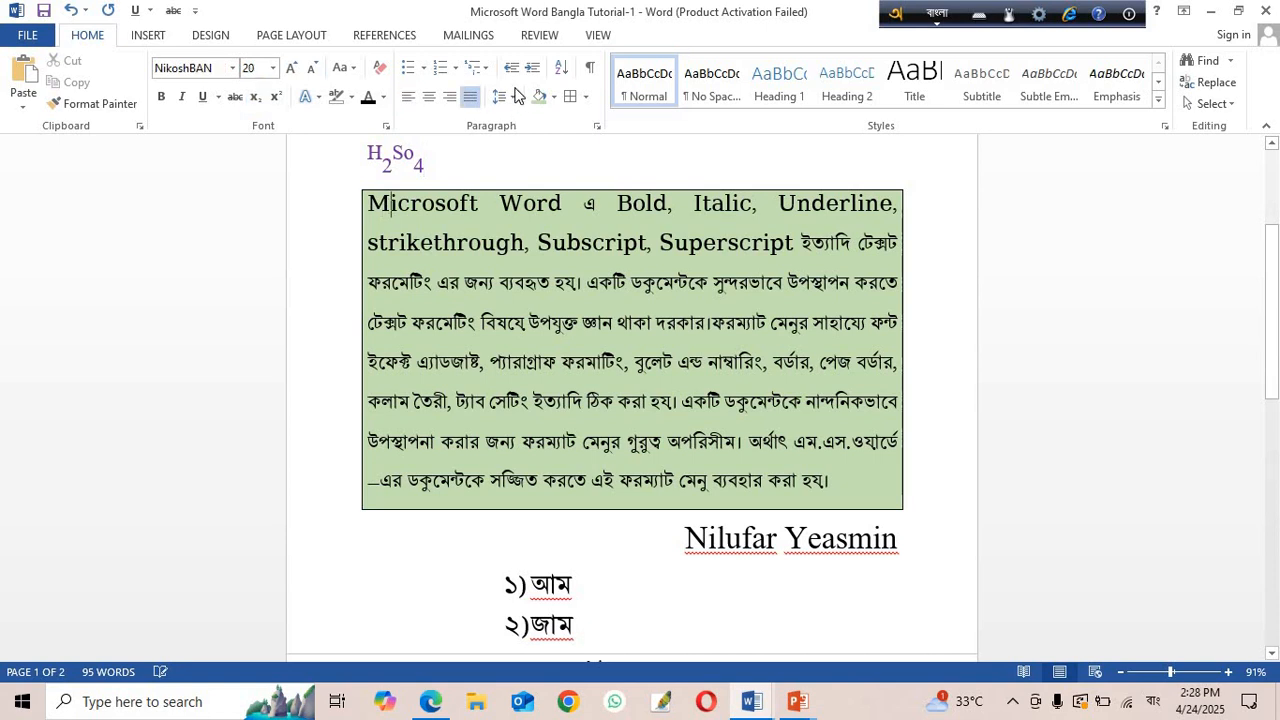
left_click(555, 96)
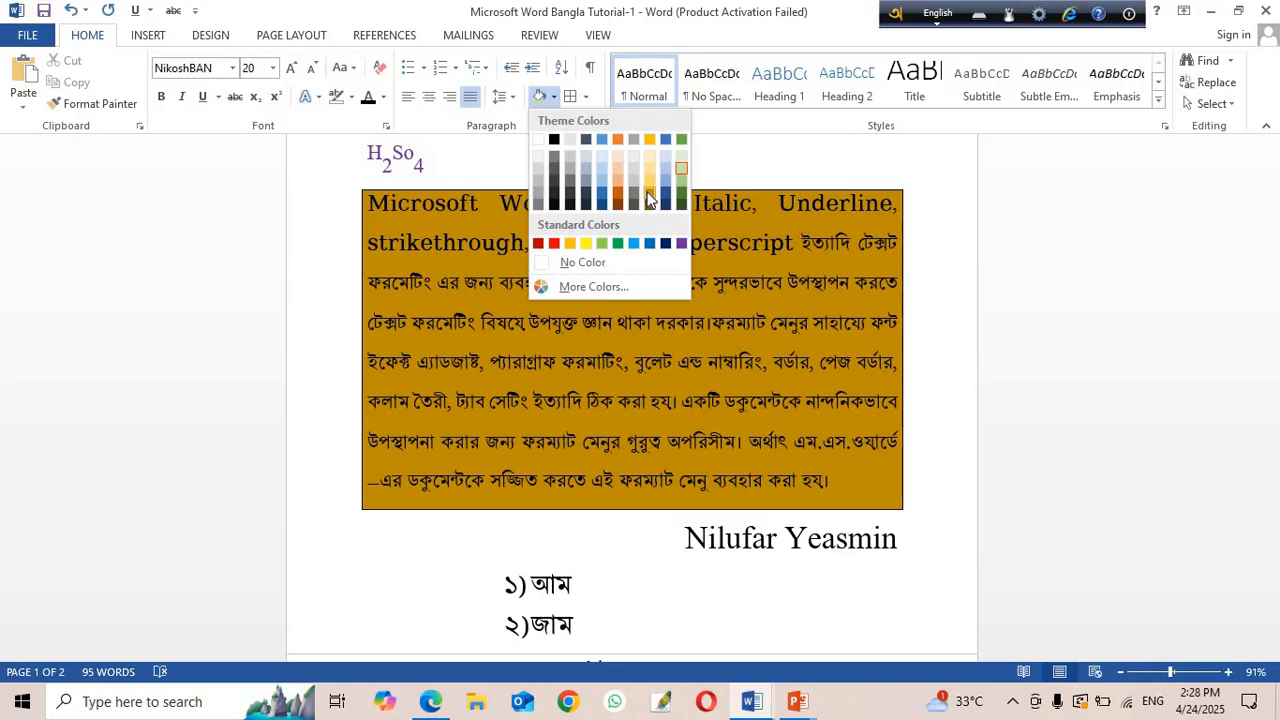
left_click(647, 198)
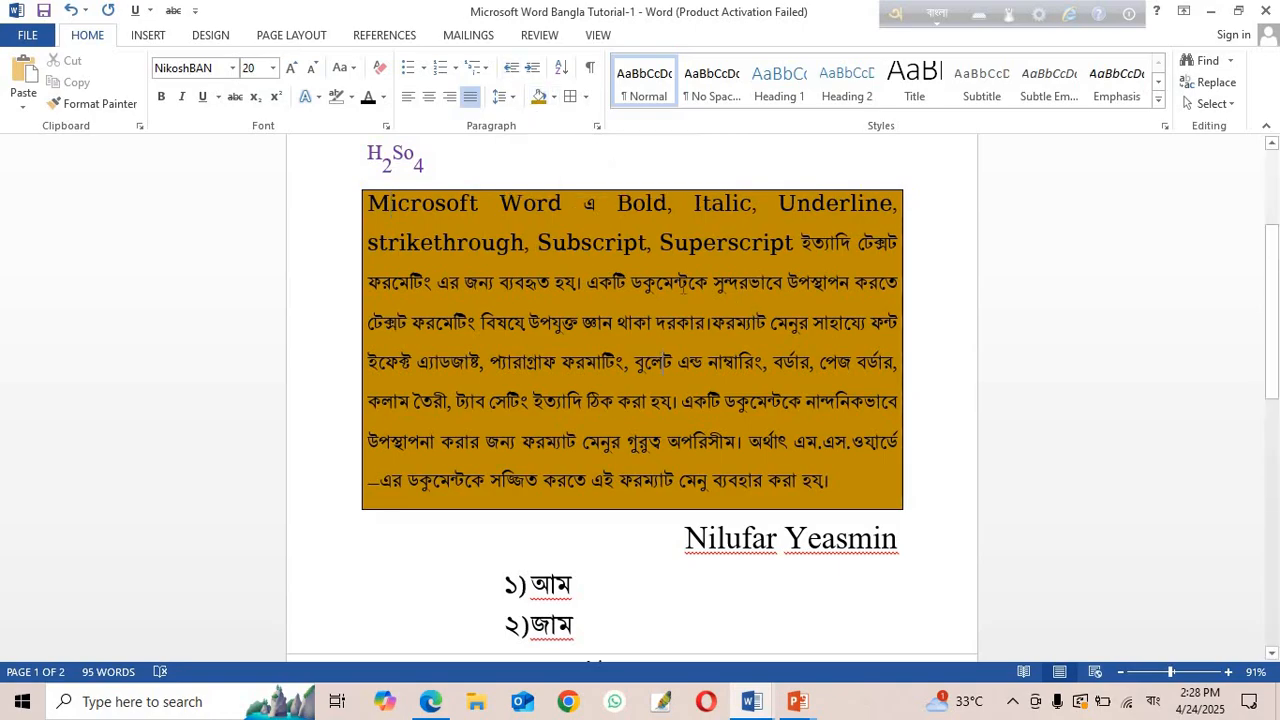
Select the numbered fruit list below the signature and delete it.
scroll(644, 422, "down", 3)
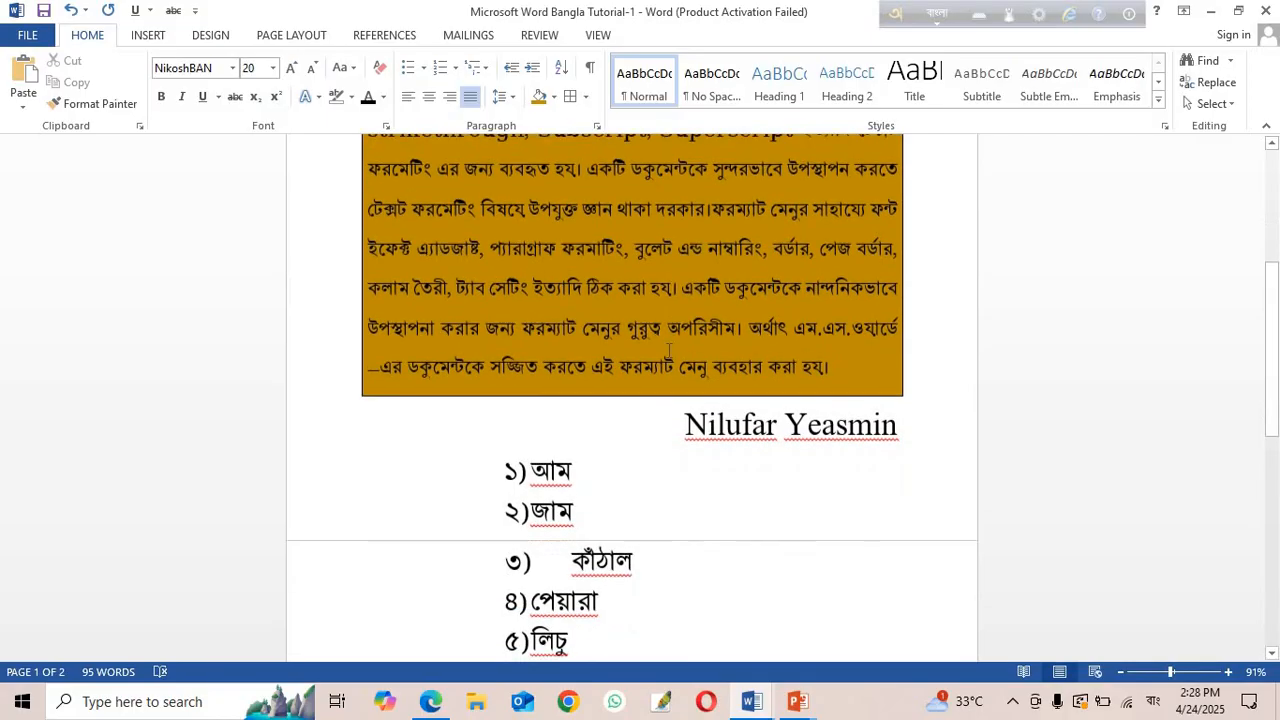
scroll(644, 422, "down", 1)
scroll(665, 367, "down", 3)
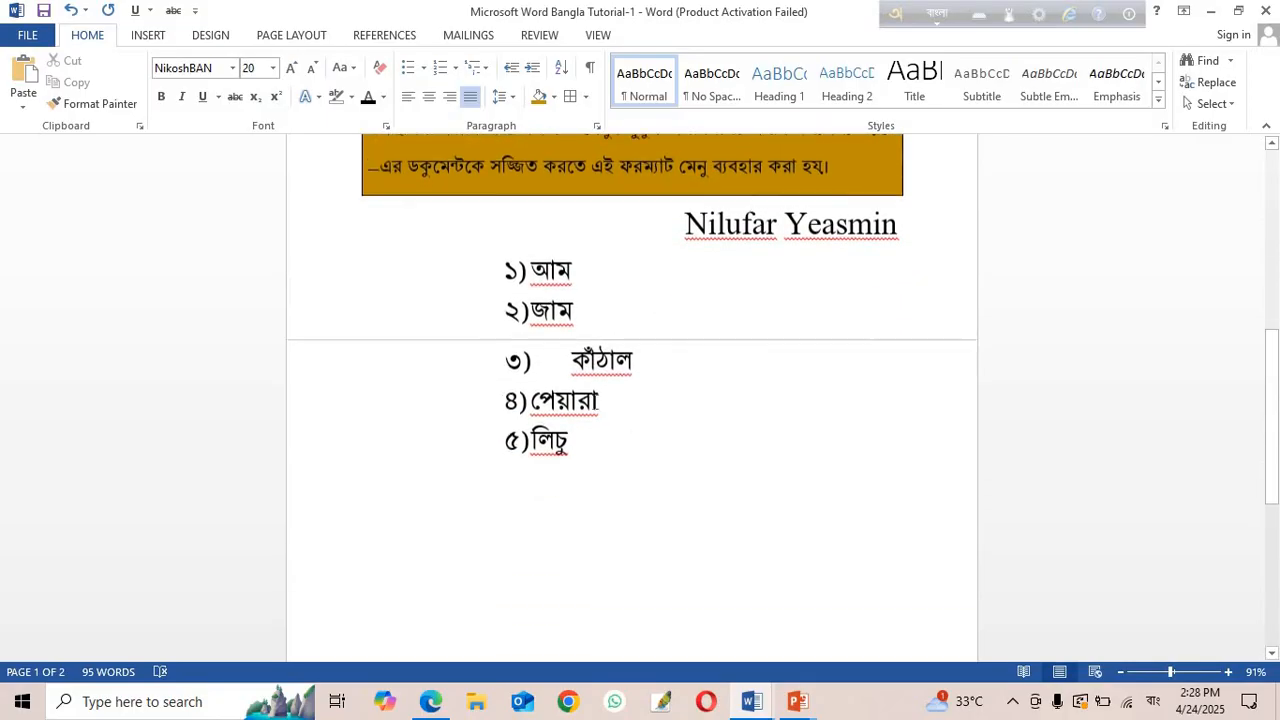
left_click(498, 217)
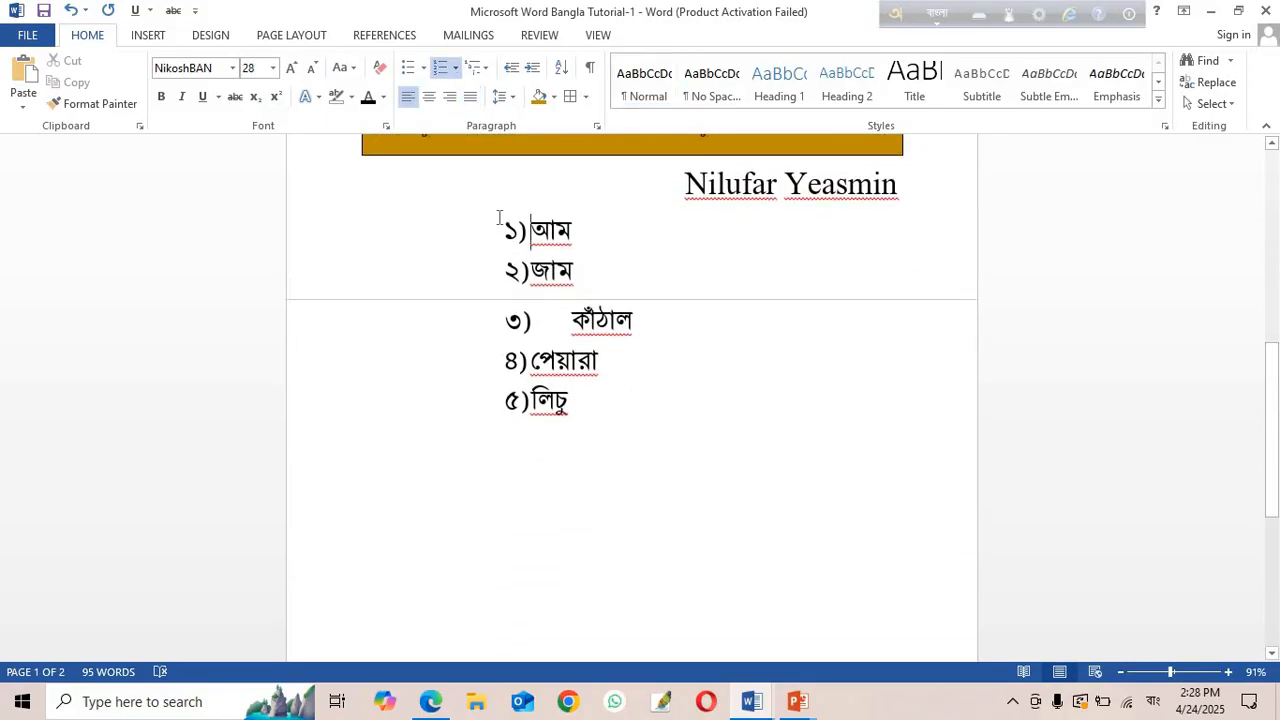
key("Return")
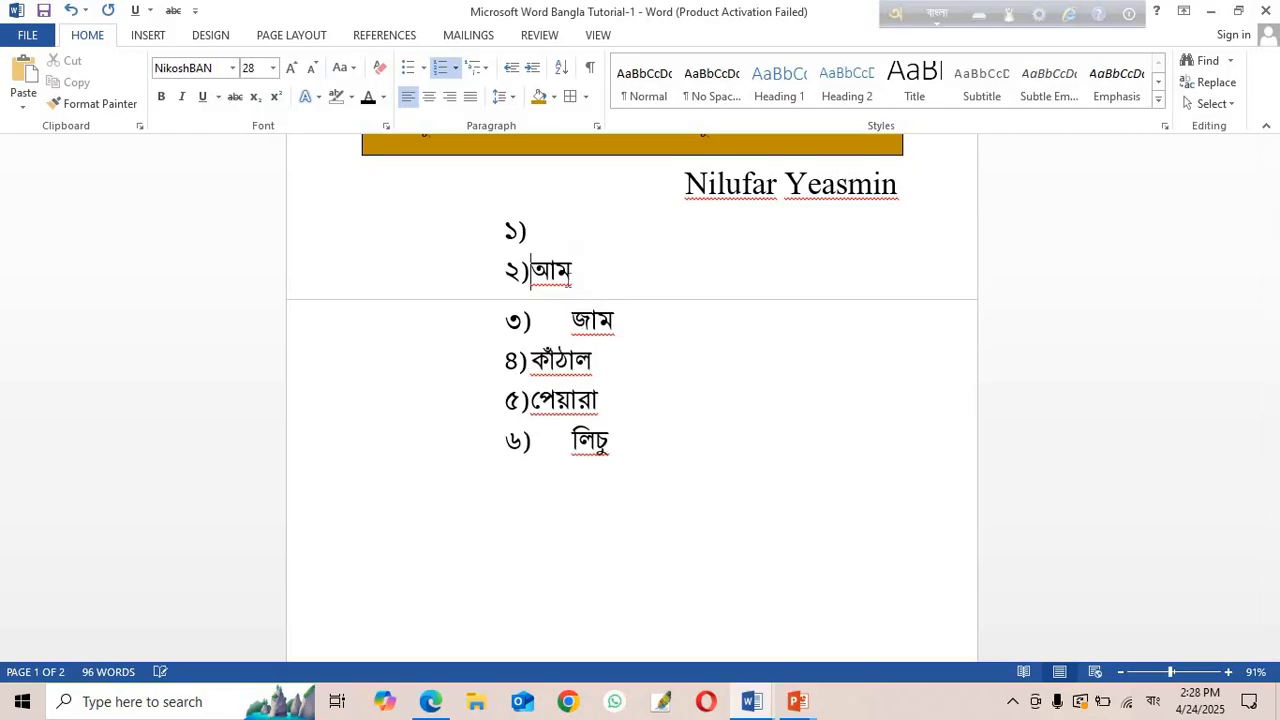
left_click_drag(510, 275, 623, 520)
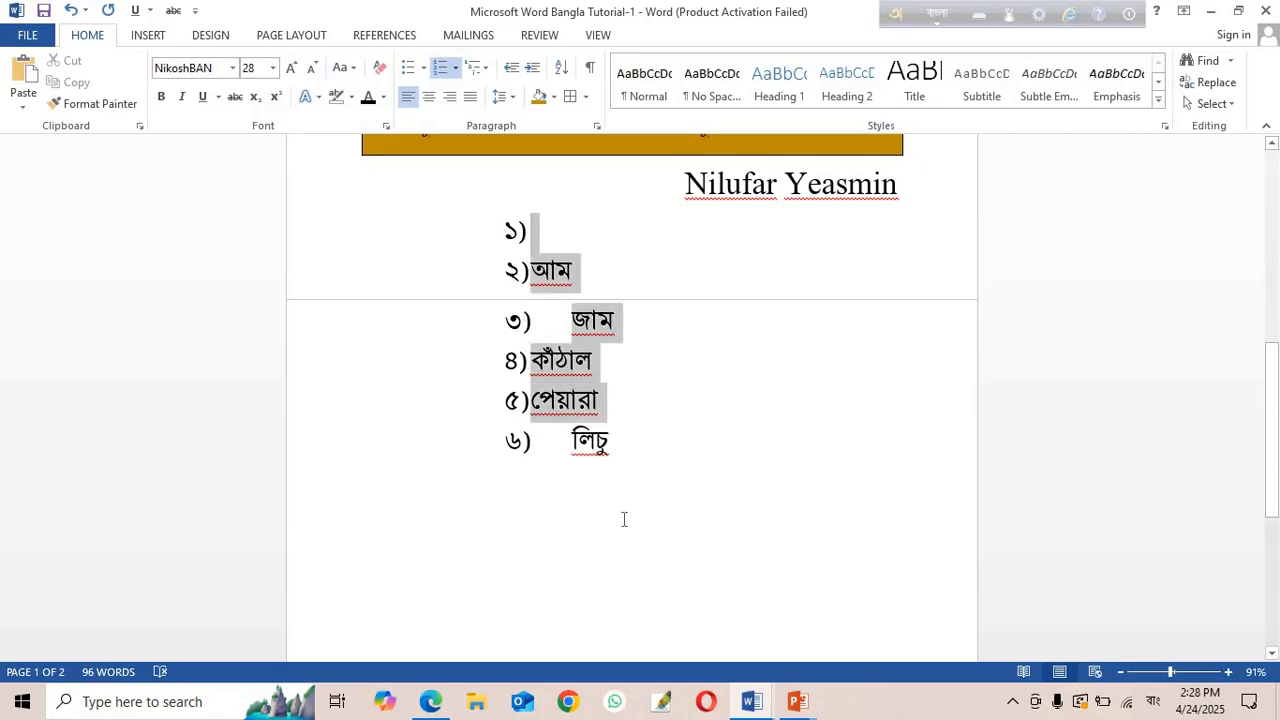
key("Delete")
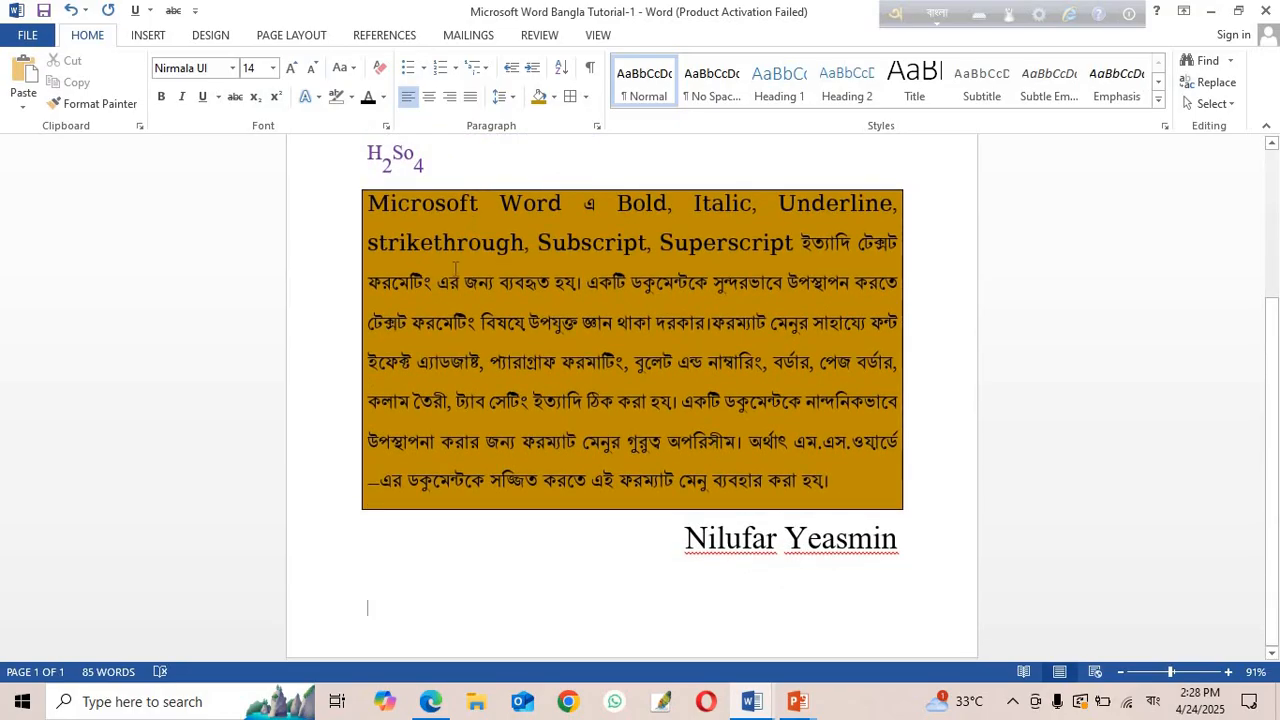
scroll(455, 268, "up", 4)
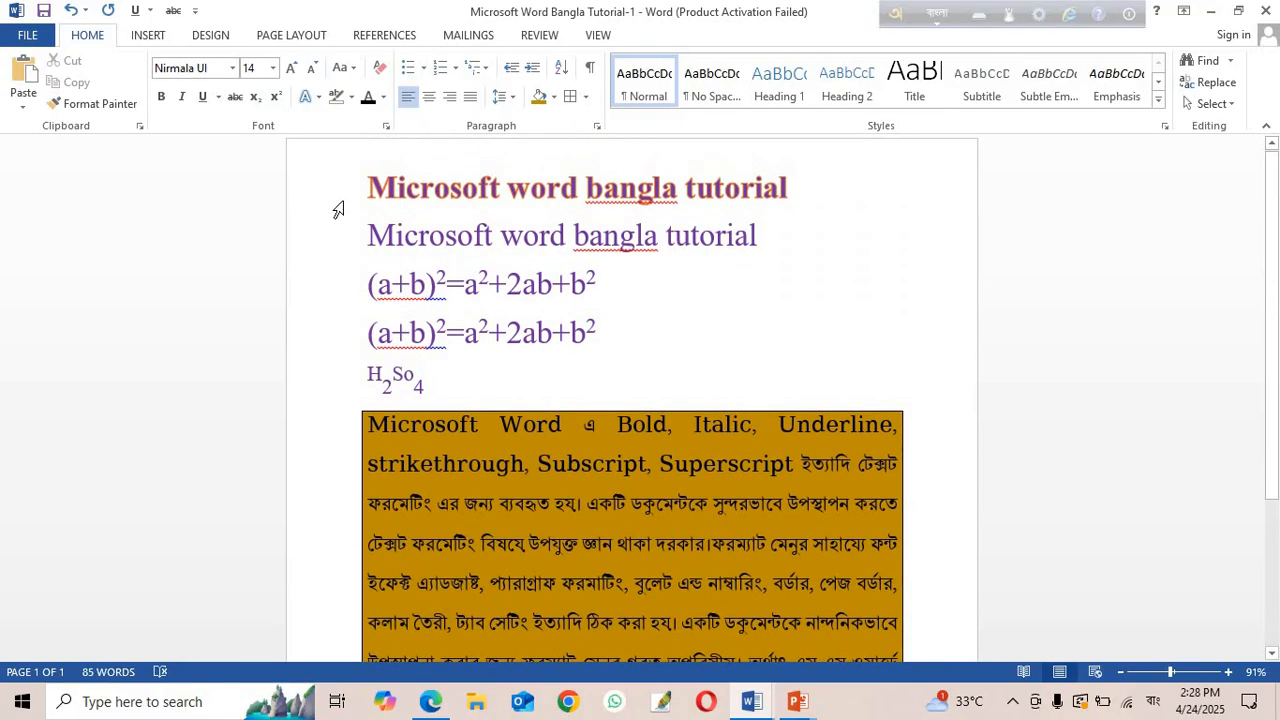
Number the five lines from title to H2So4 in 1), 2), 3) style, replacing trial arrow bullets.
left_click_drag(338, 210, 333, 330)
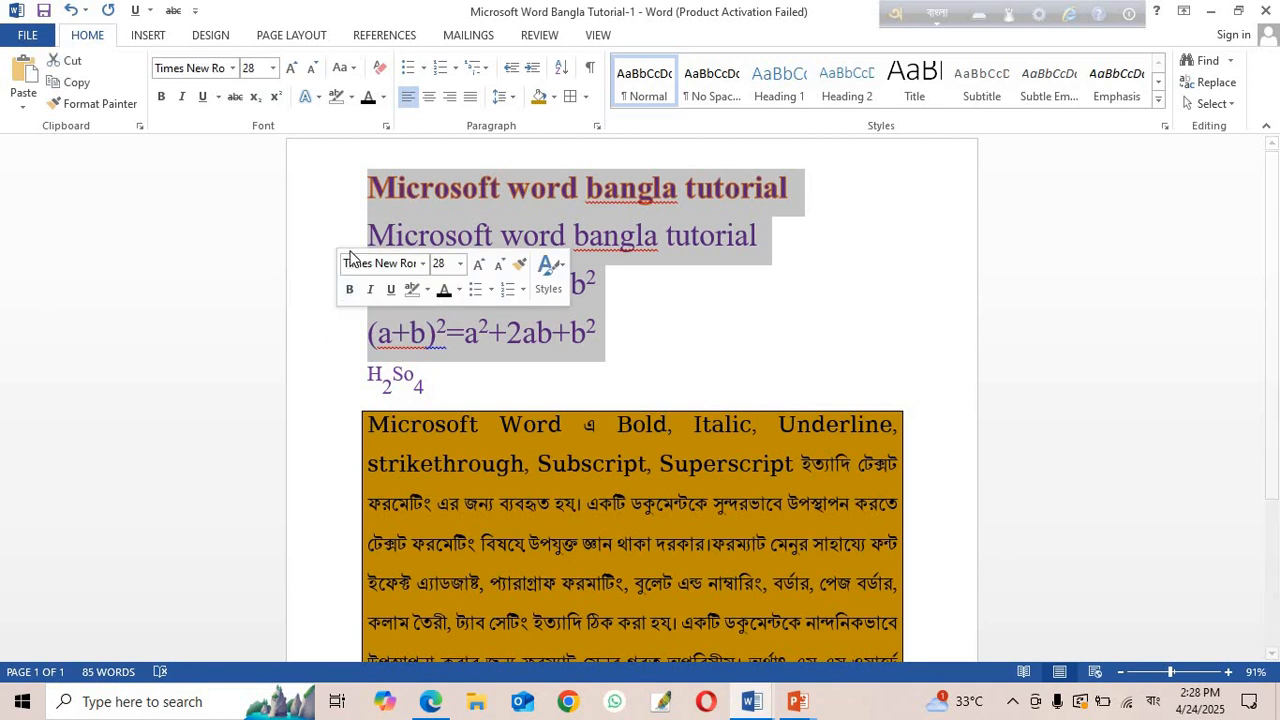
left_click_drag(343, 186, 329, 372)
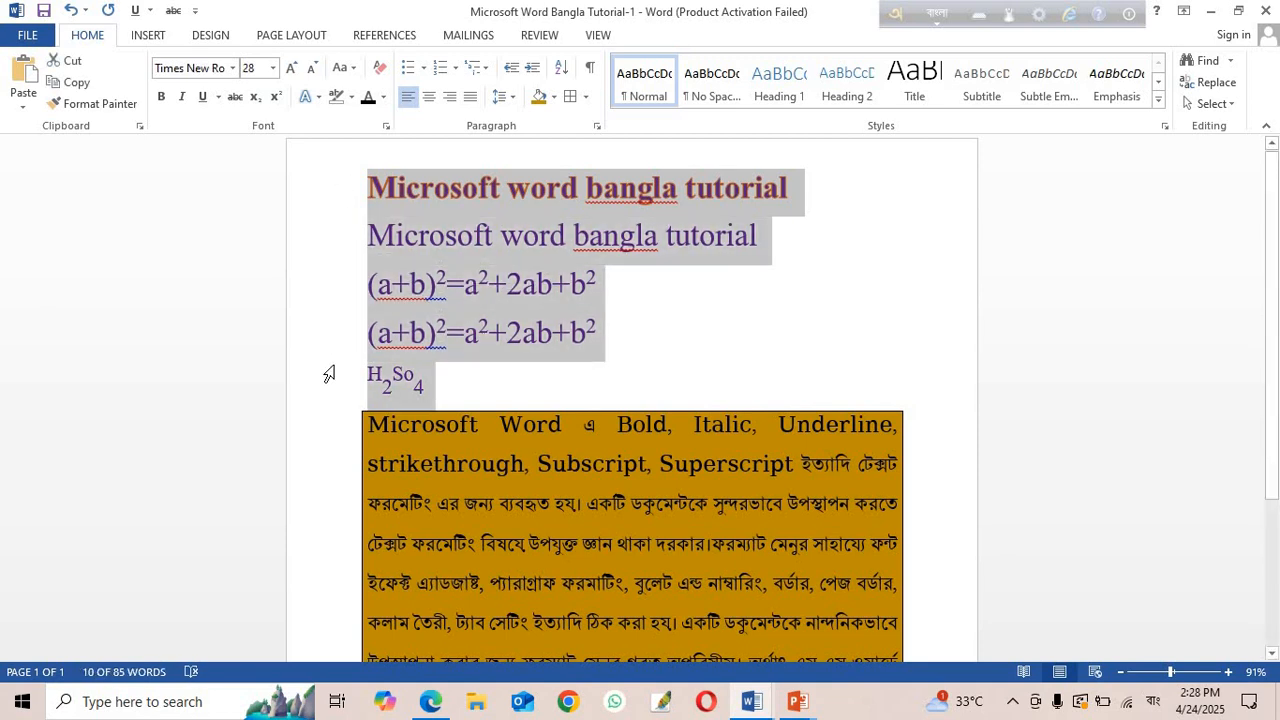
left_click(427, 70)
left_click(428, 237)
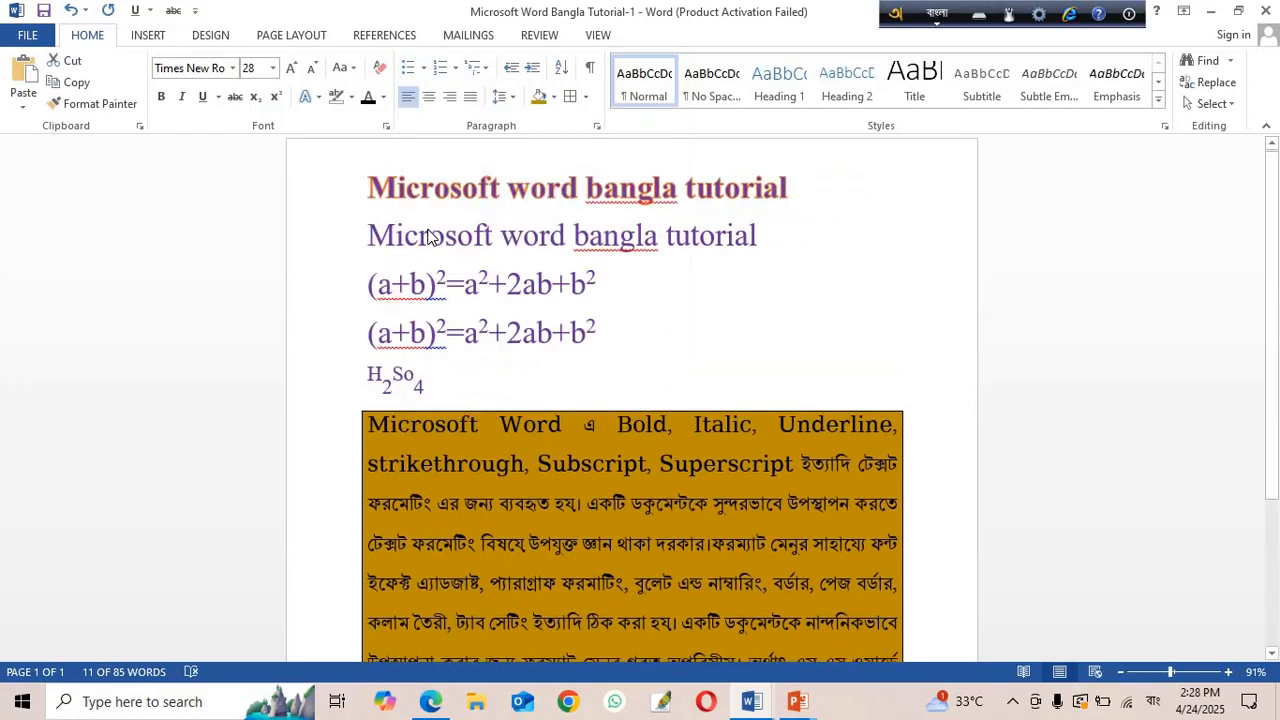
left_click(668, 280)
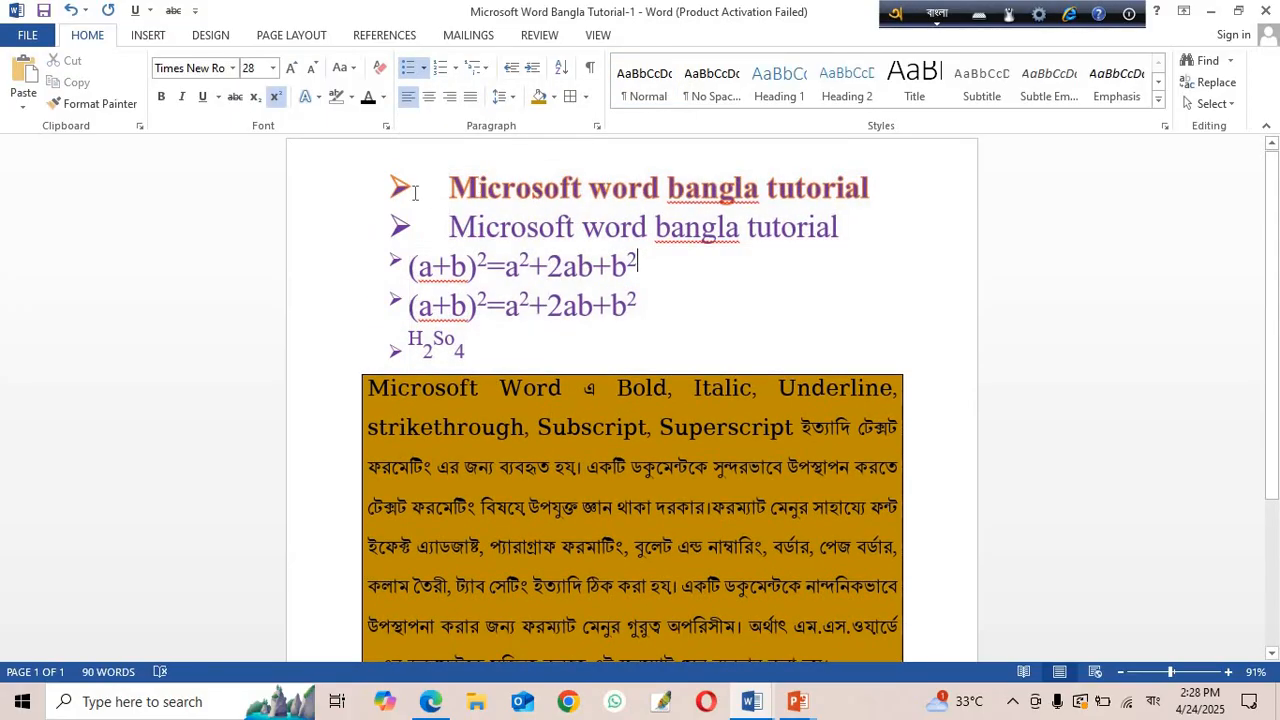
left_click(460, 67)
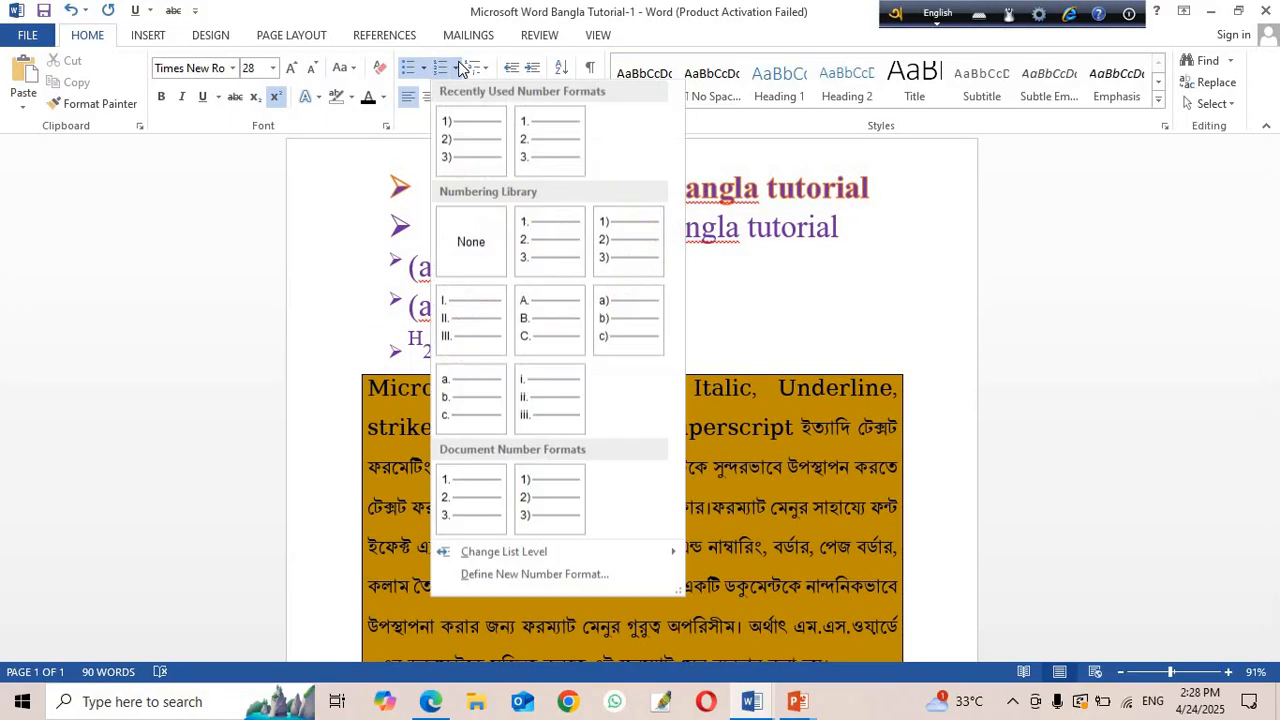
left_click(629, 240)
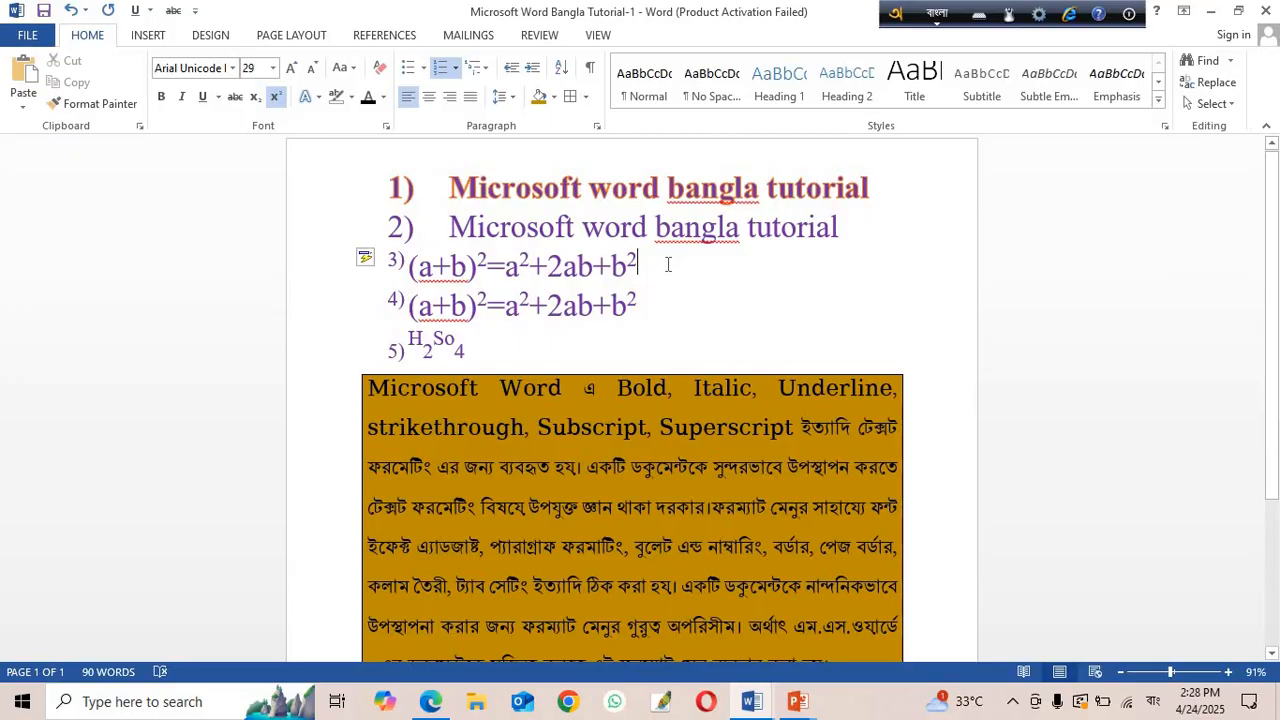
Below the signature, type the first two Bangla first names on separate lines.
scroll(565, 341, "down", 4)
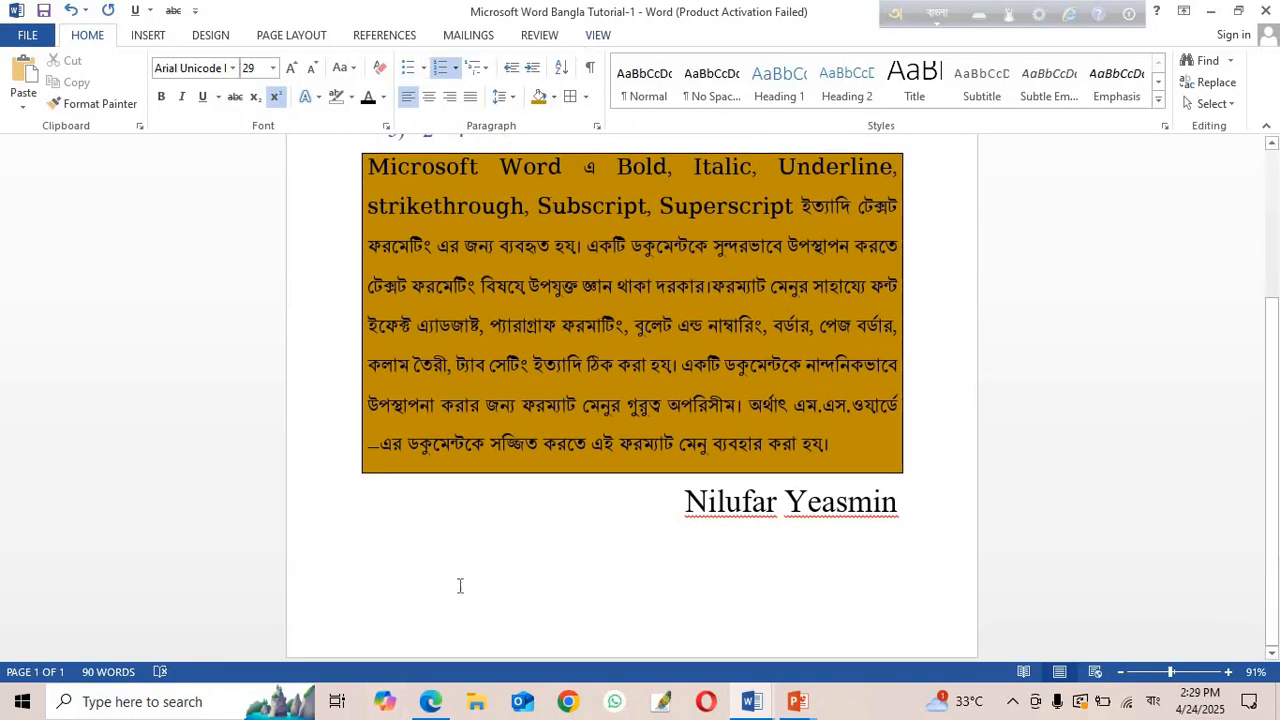
left_click(459, 587)
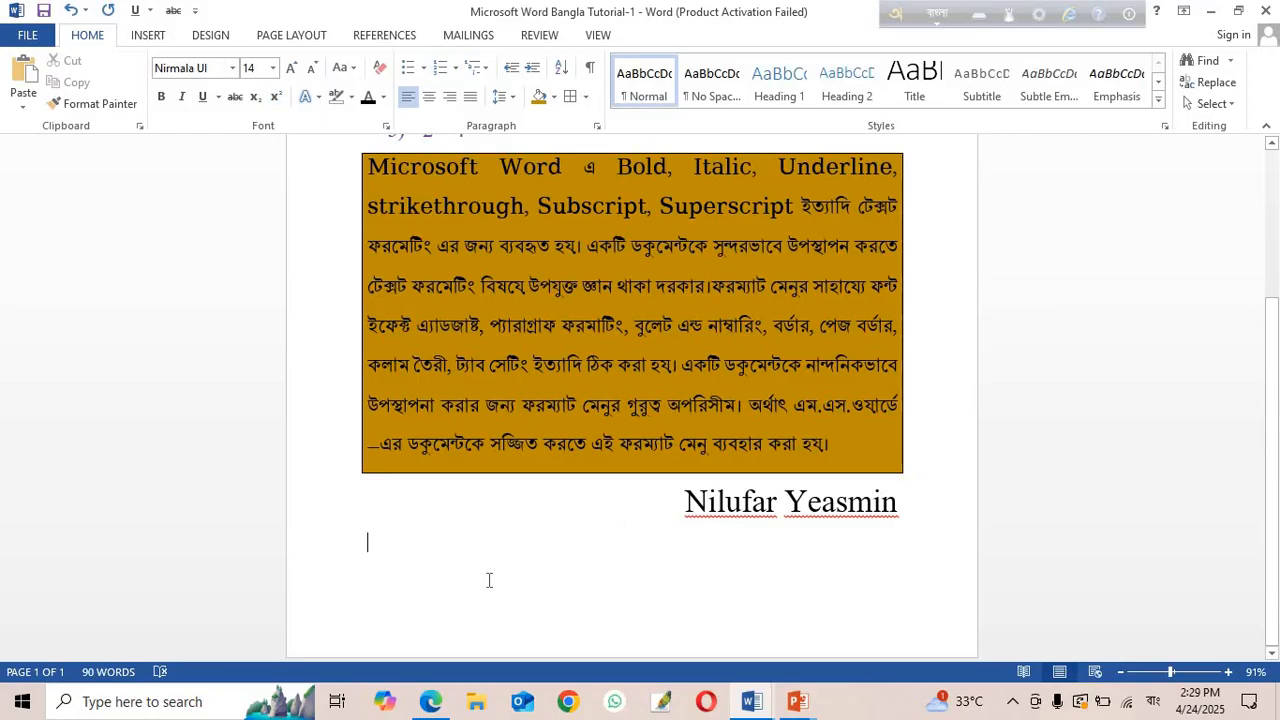
key("Return")
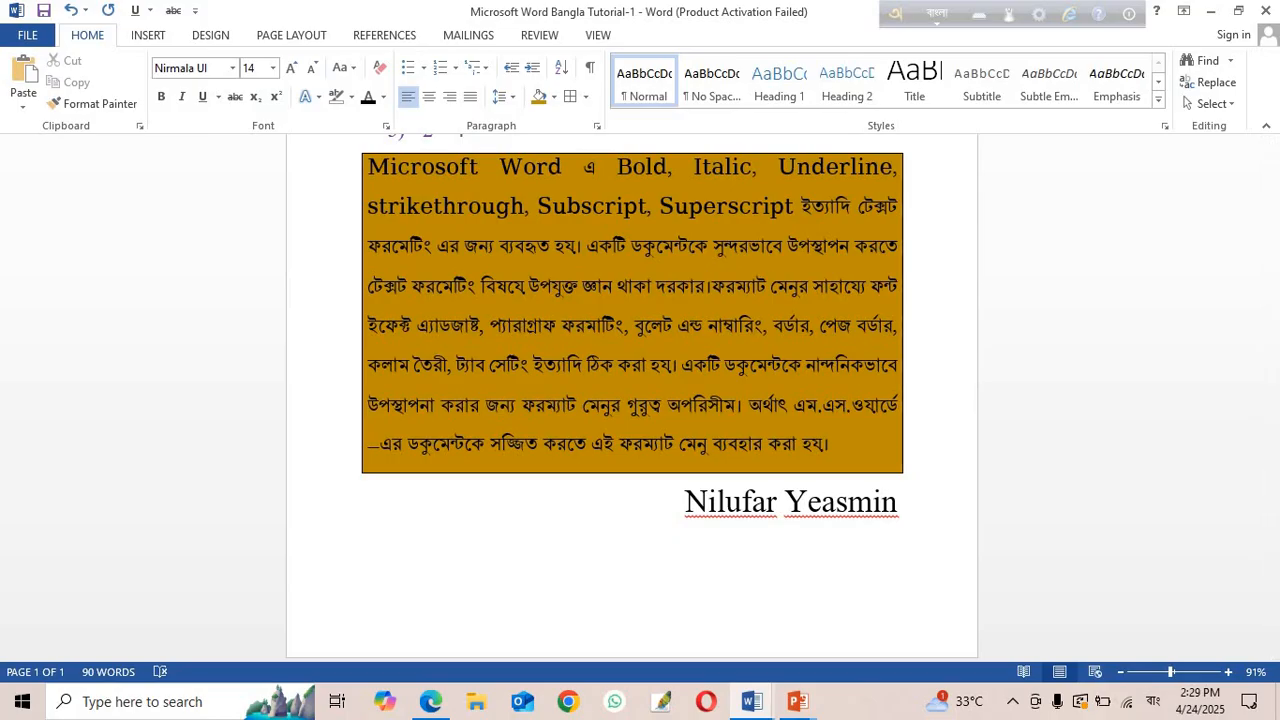
type("rina")
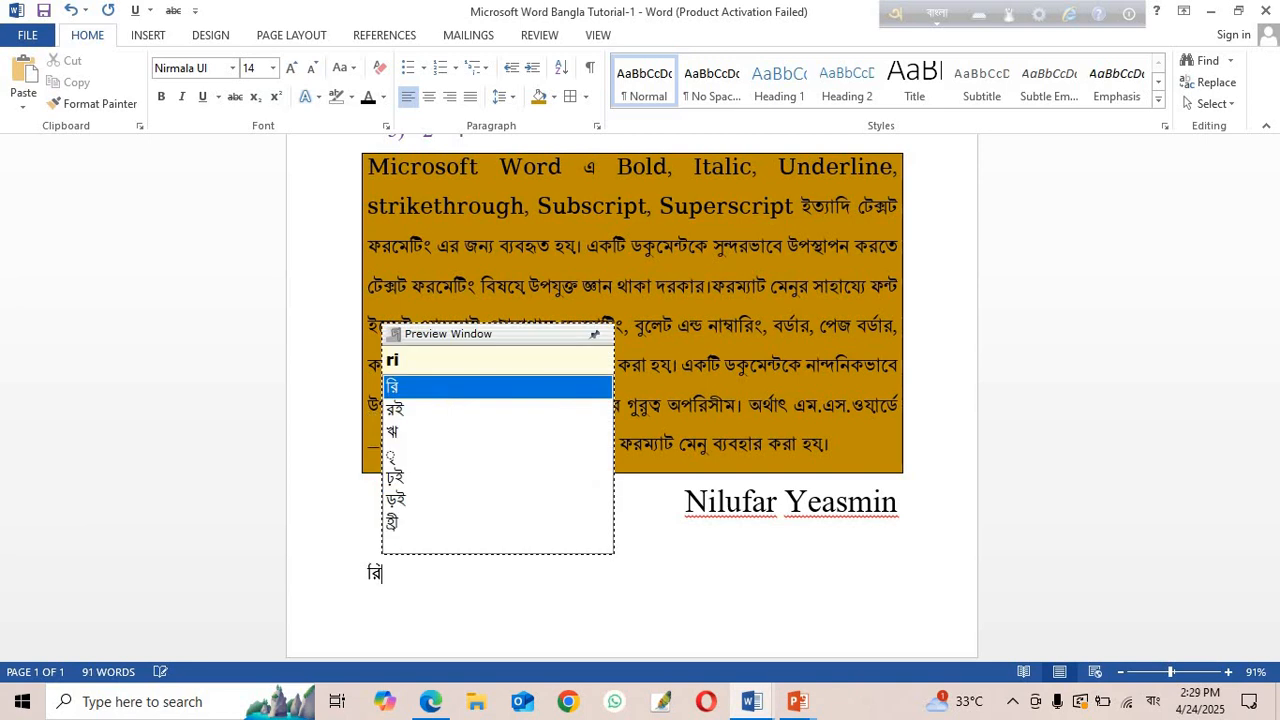
key("Return")
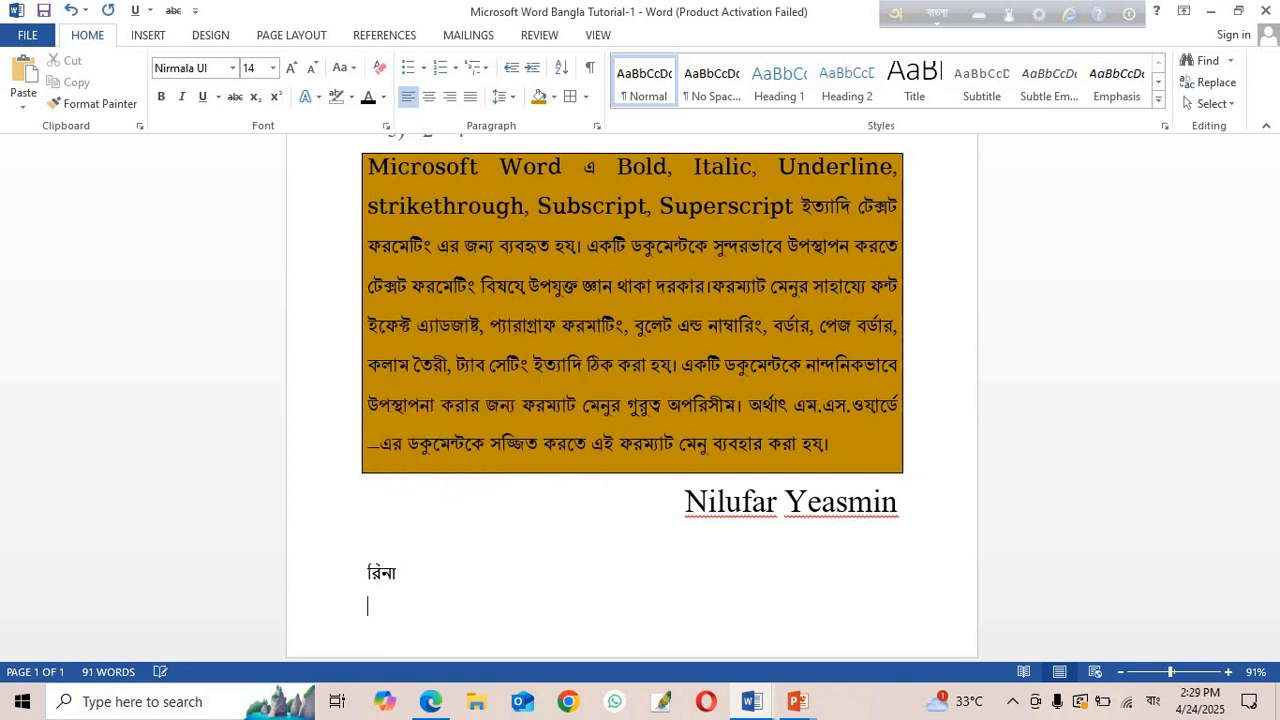
type("Doli")
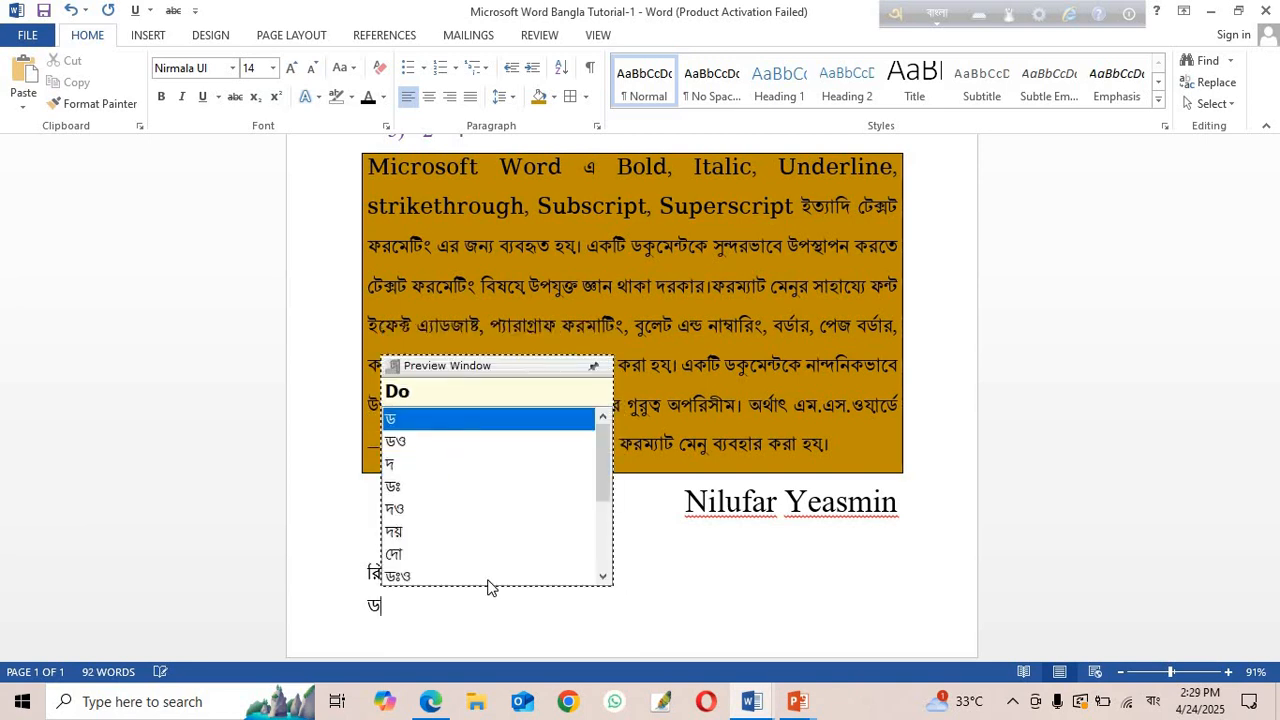
key("Return")
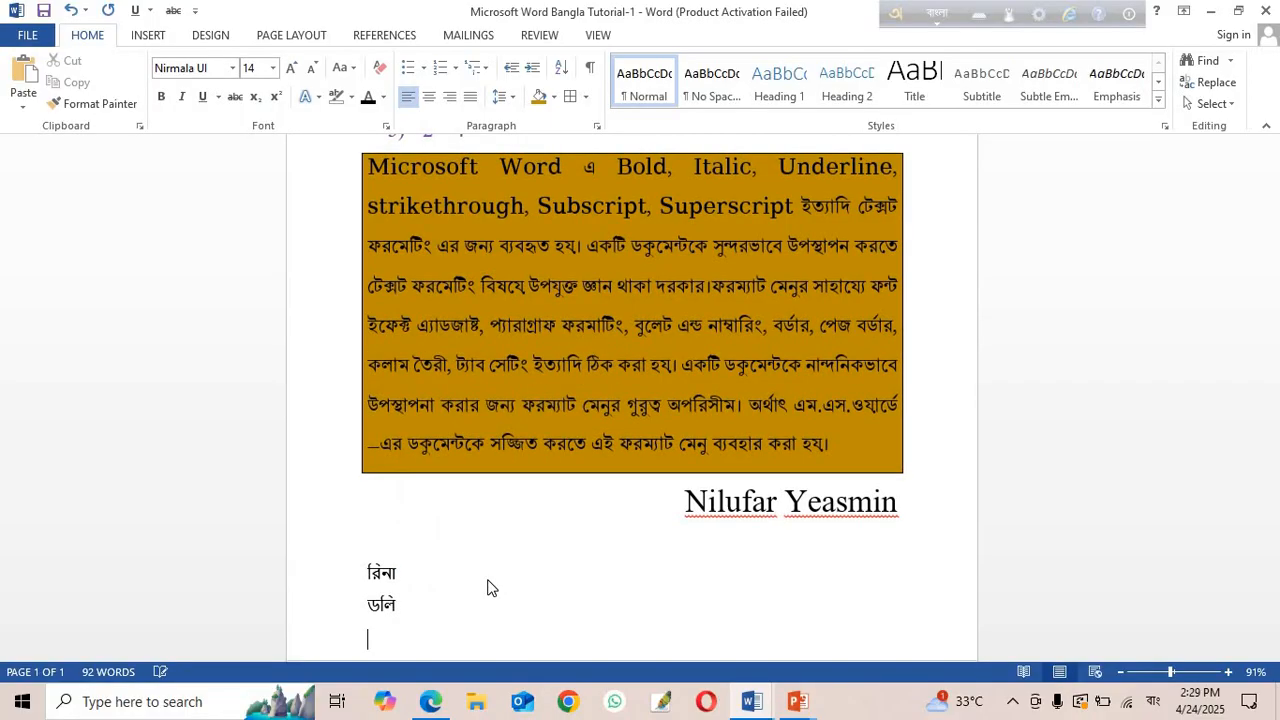
Type the third, fourth and fifth names, fixing a wrong letter in the fourth.
type("koli")
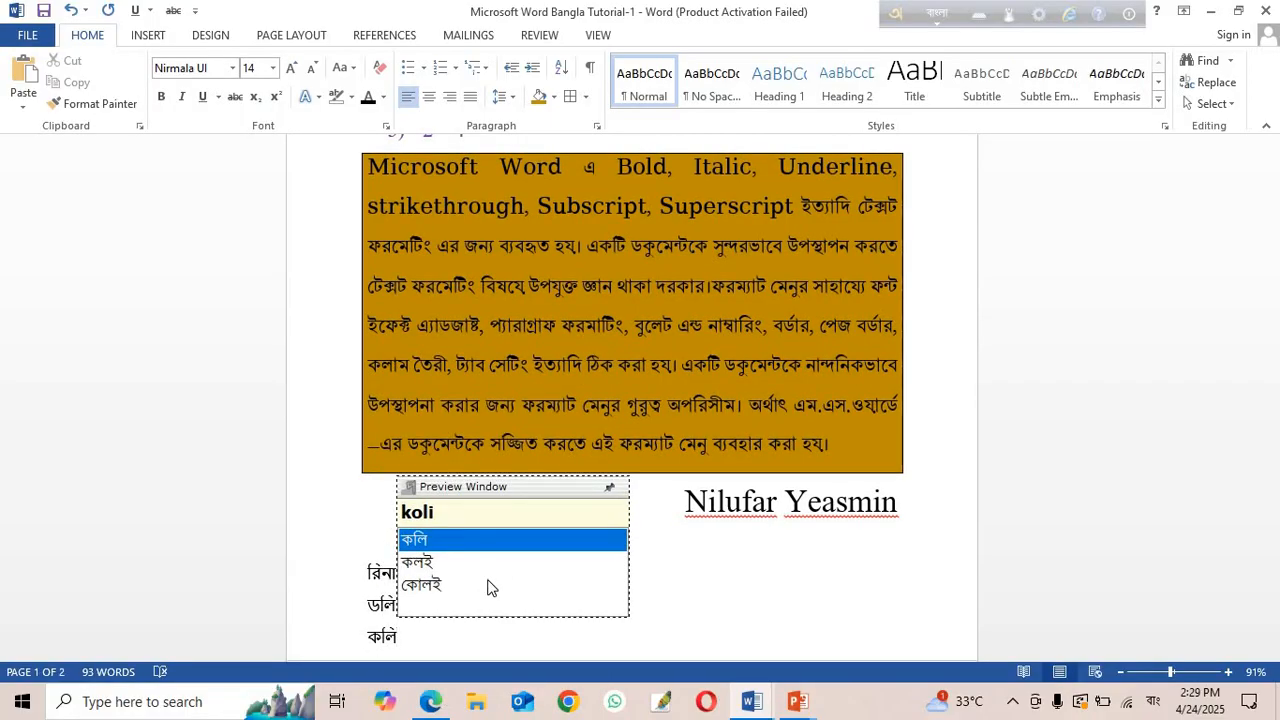
key("Return")
type("mina")
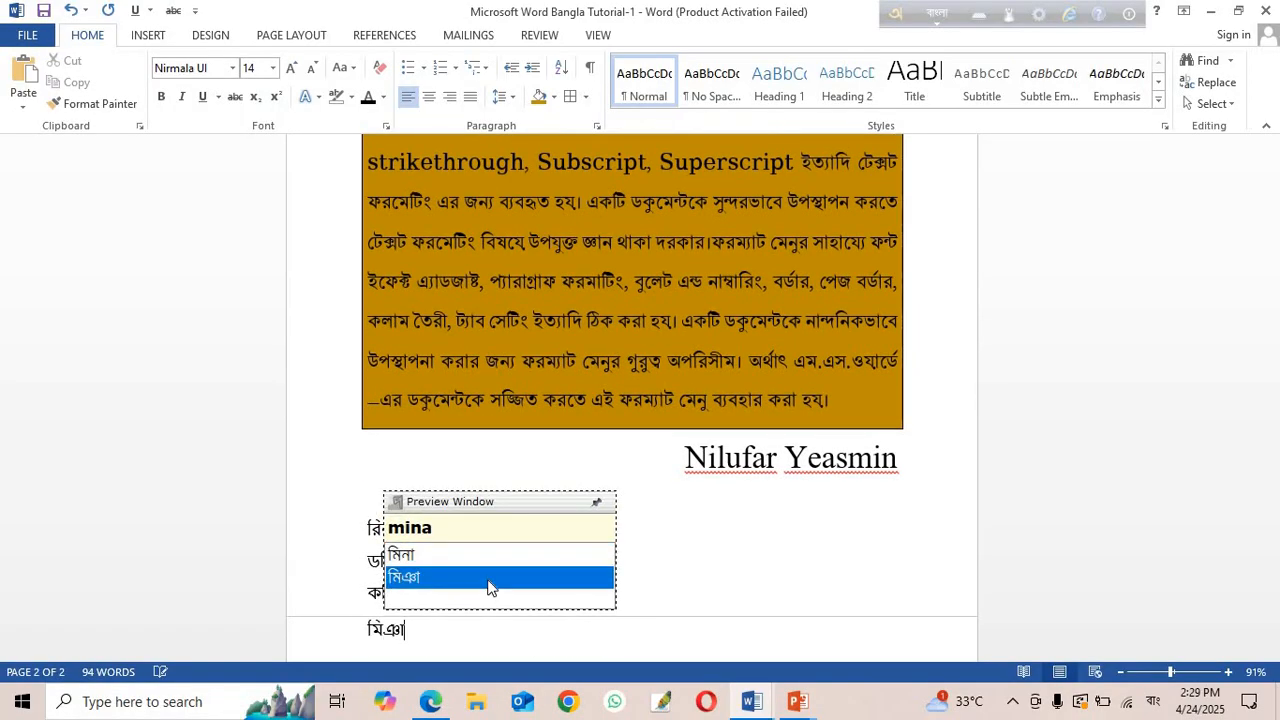
key("Return")
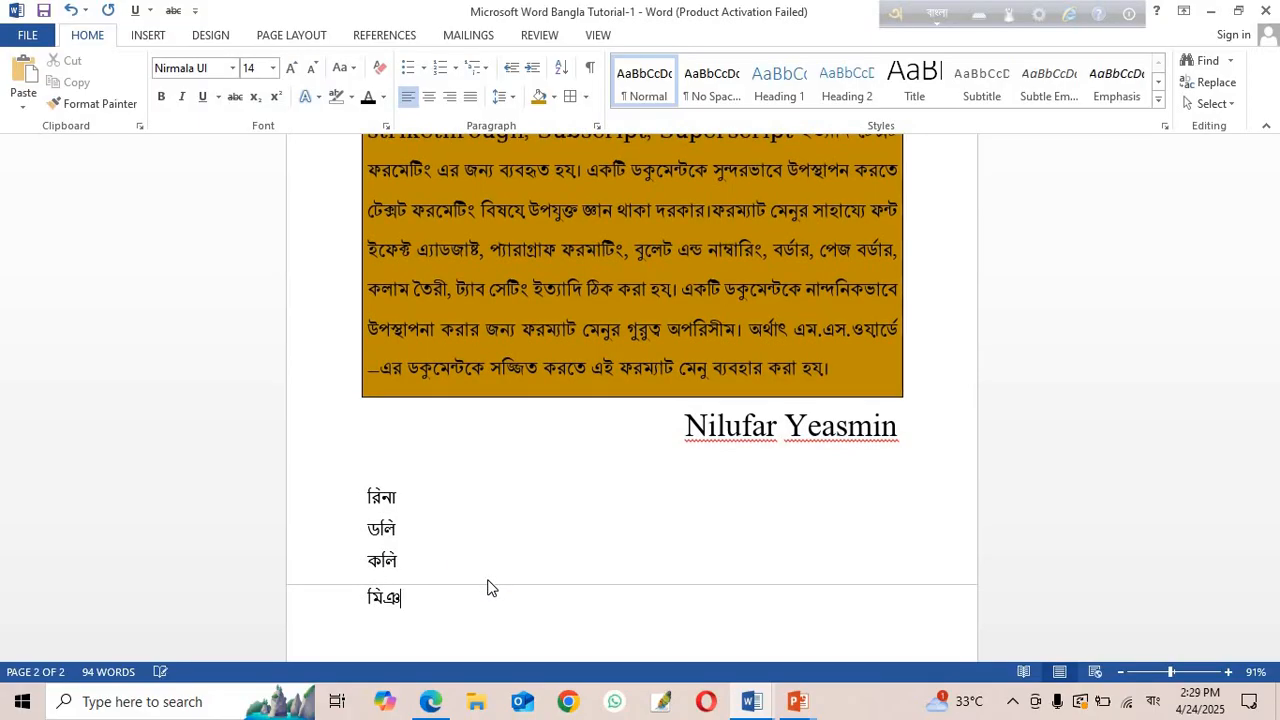
key("BackSpace")
type("na")
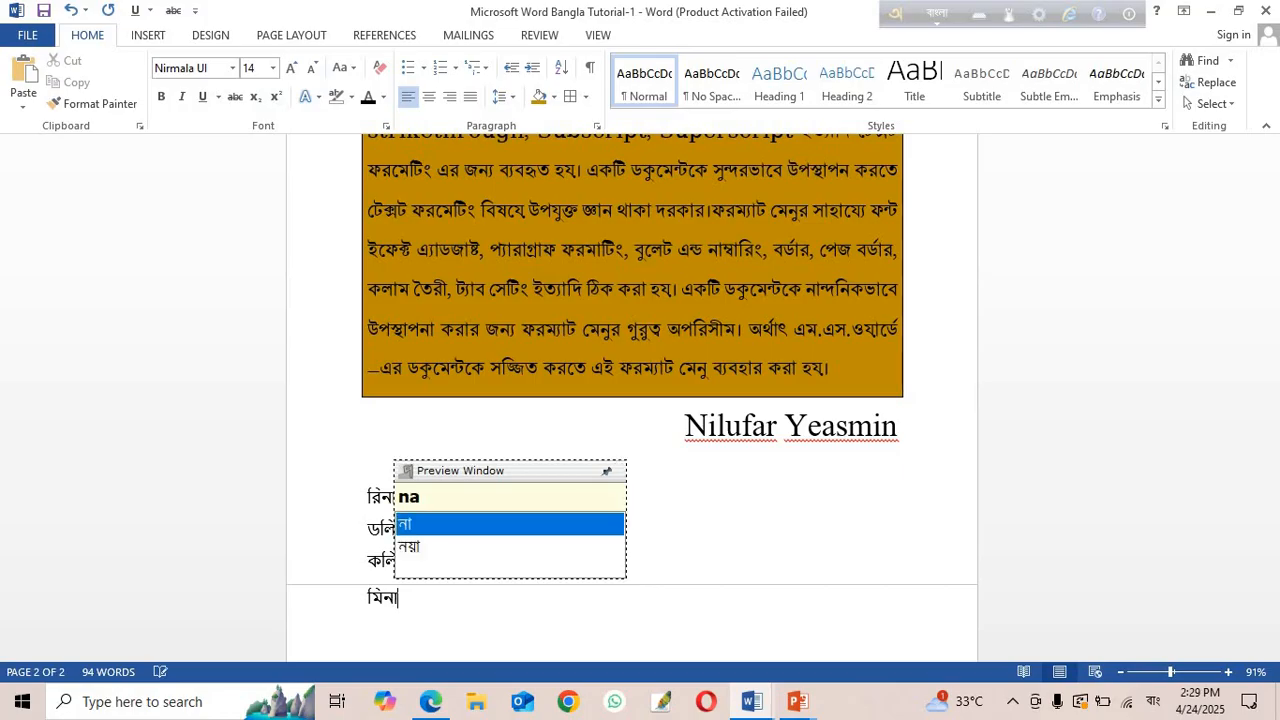
key("Return")
type("raju")
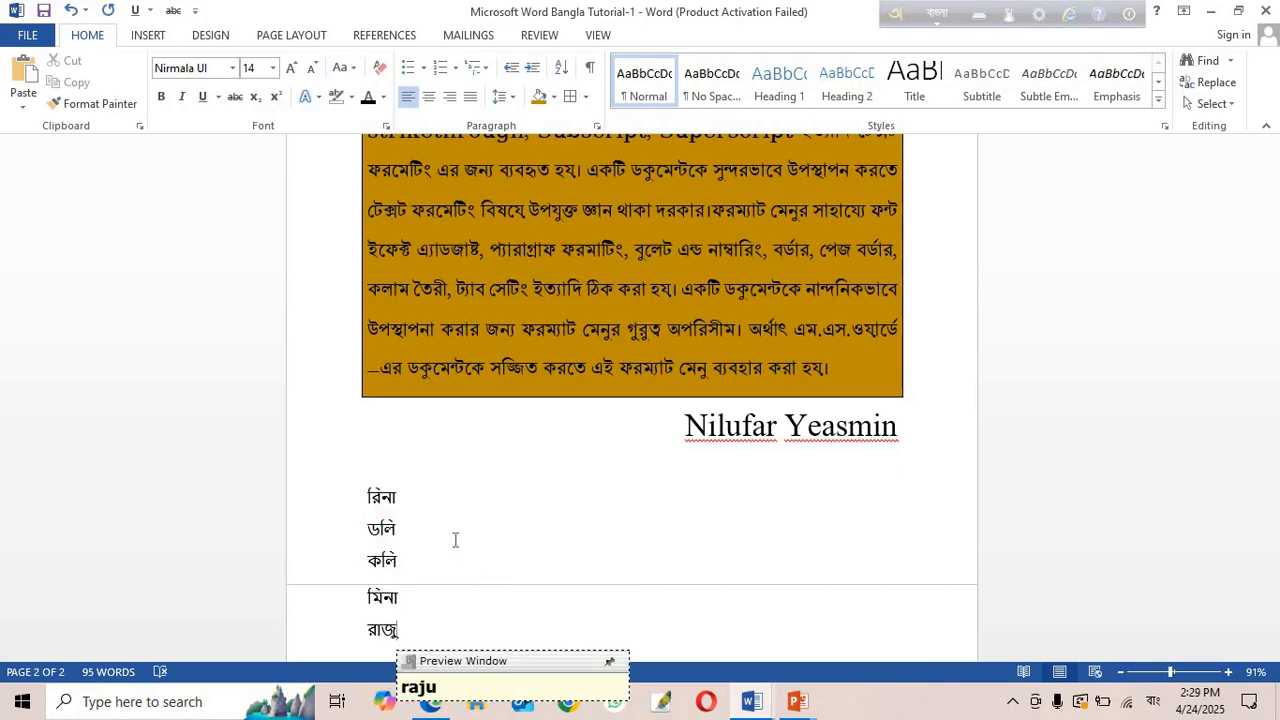
scroll(638, 457, "down", 2)
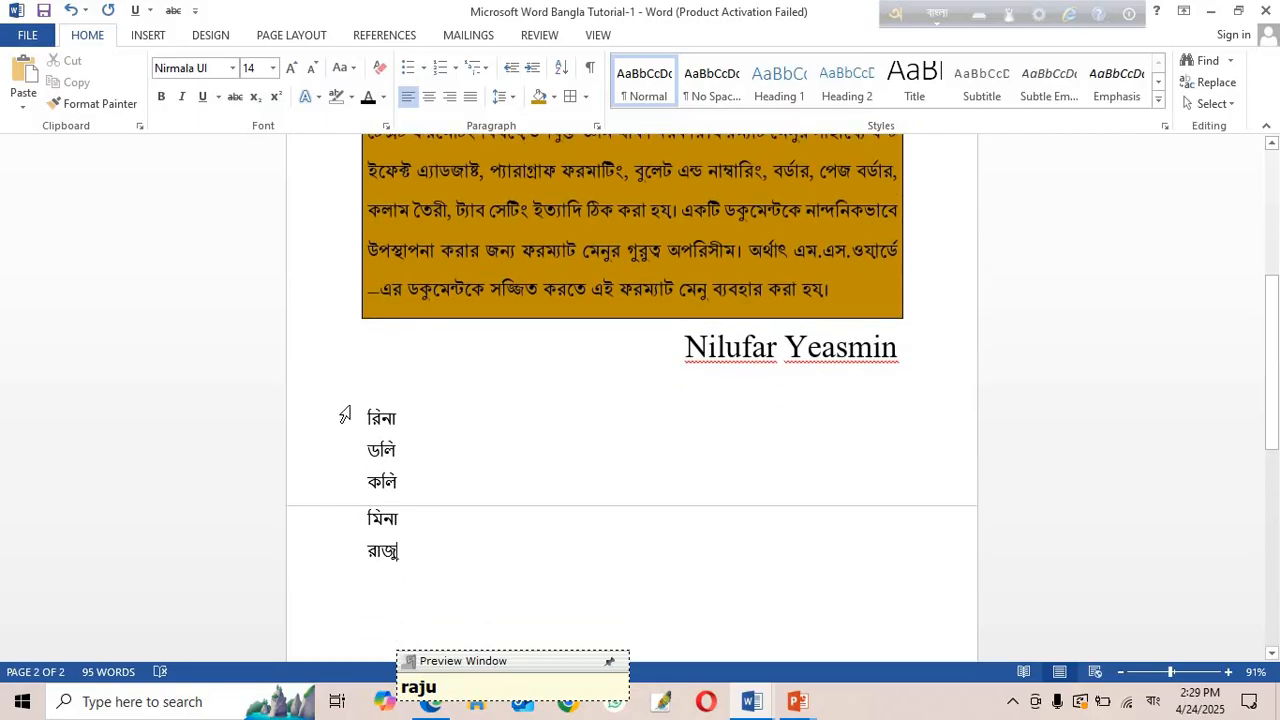
Sort the selected names ascending, then re-sort them in descending order.
left_click_drag(348, 400, 366, 545)
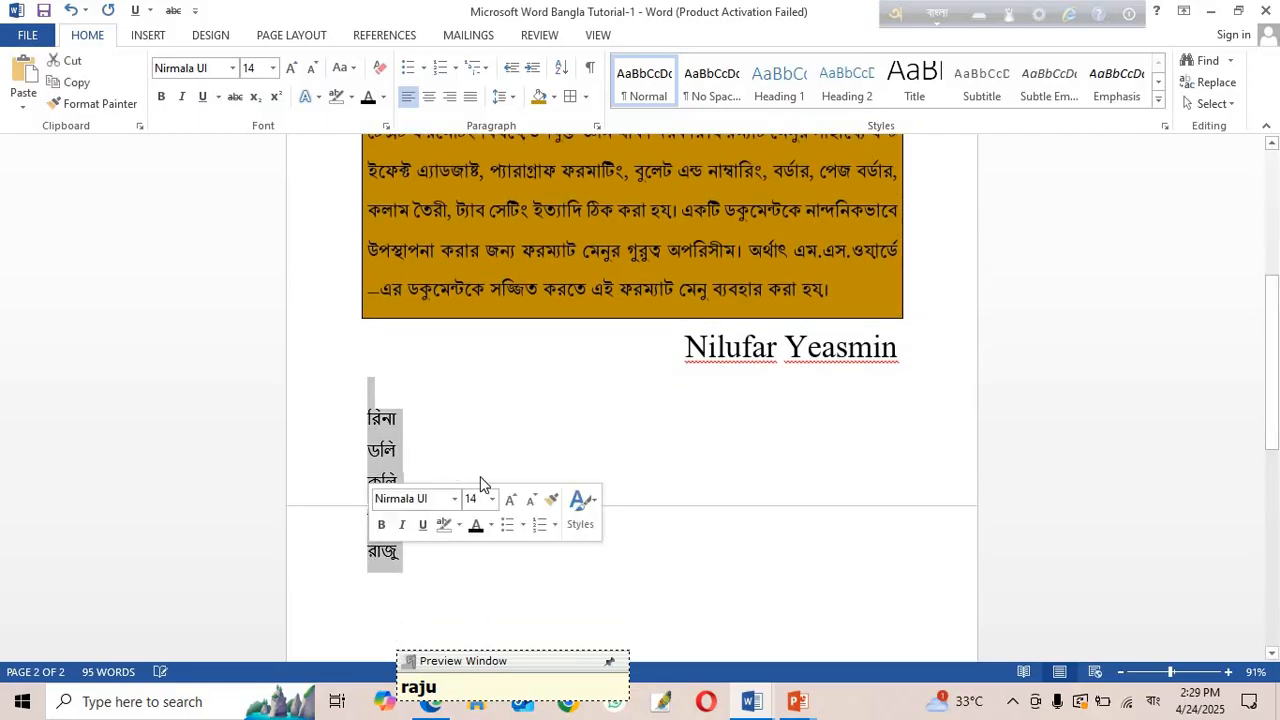
left_click(563, 68)
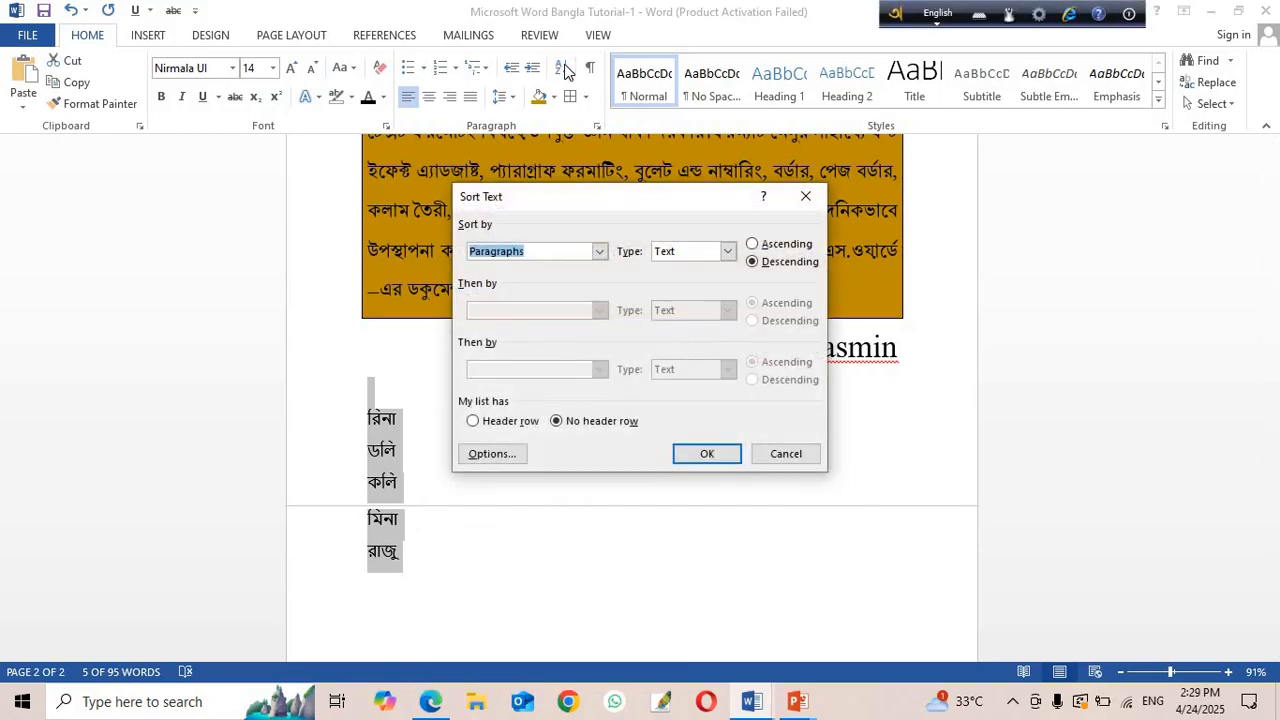
left_click(754, 247)
left_click(709, 458)
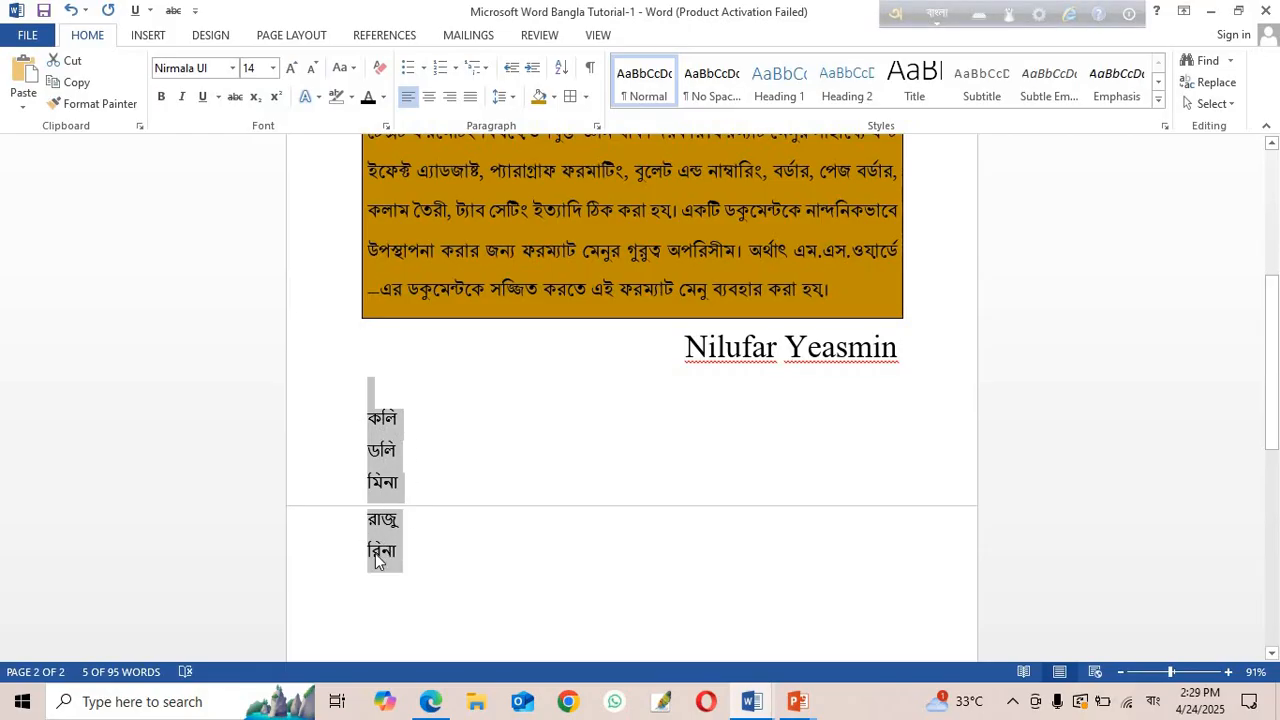
left_click(561, 67)
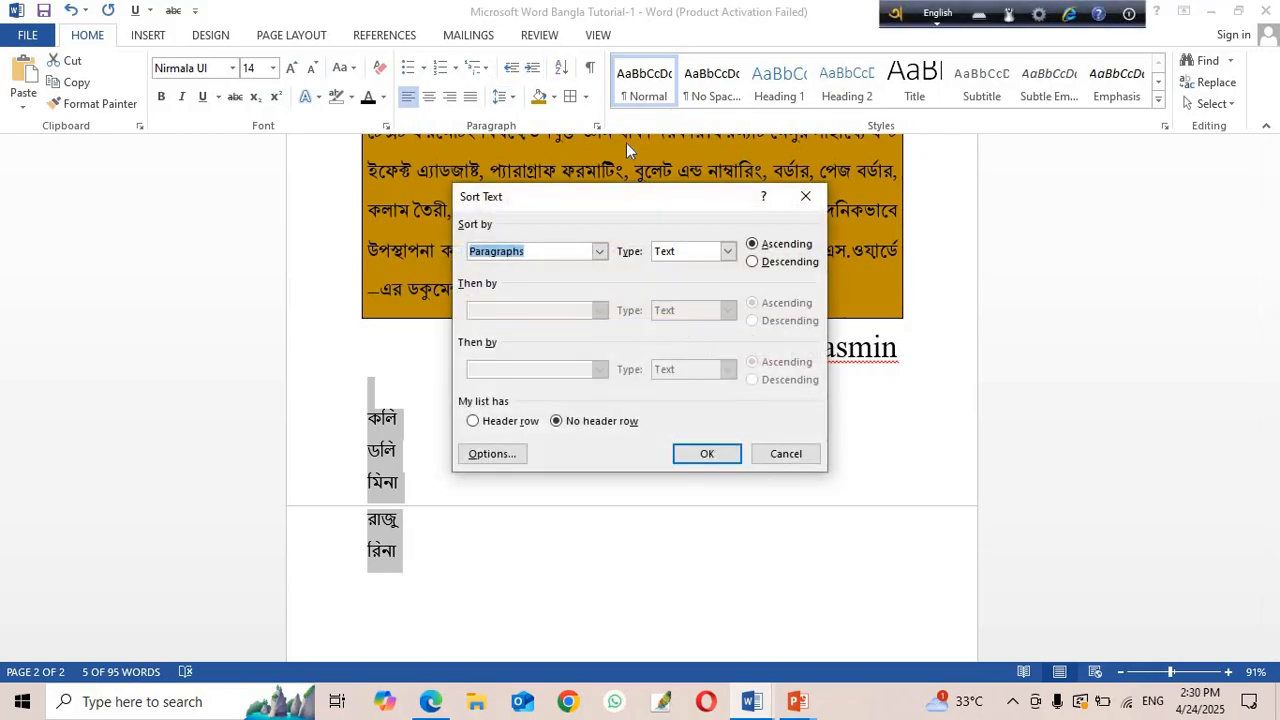
left_click(754, 264)
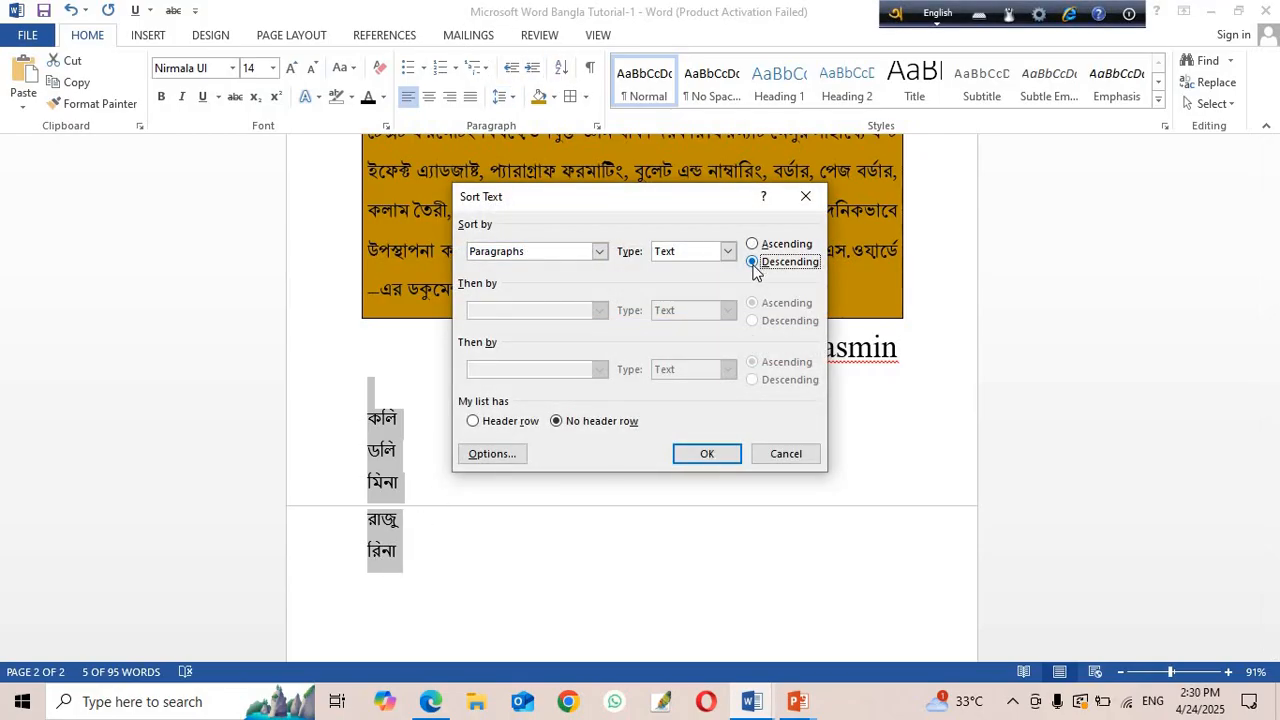
left_click(714, 455)
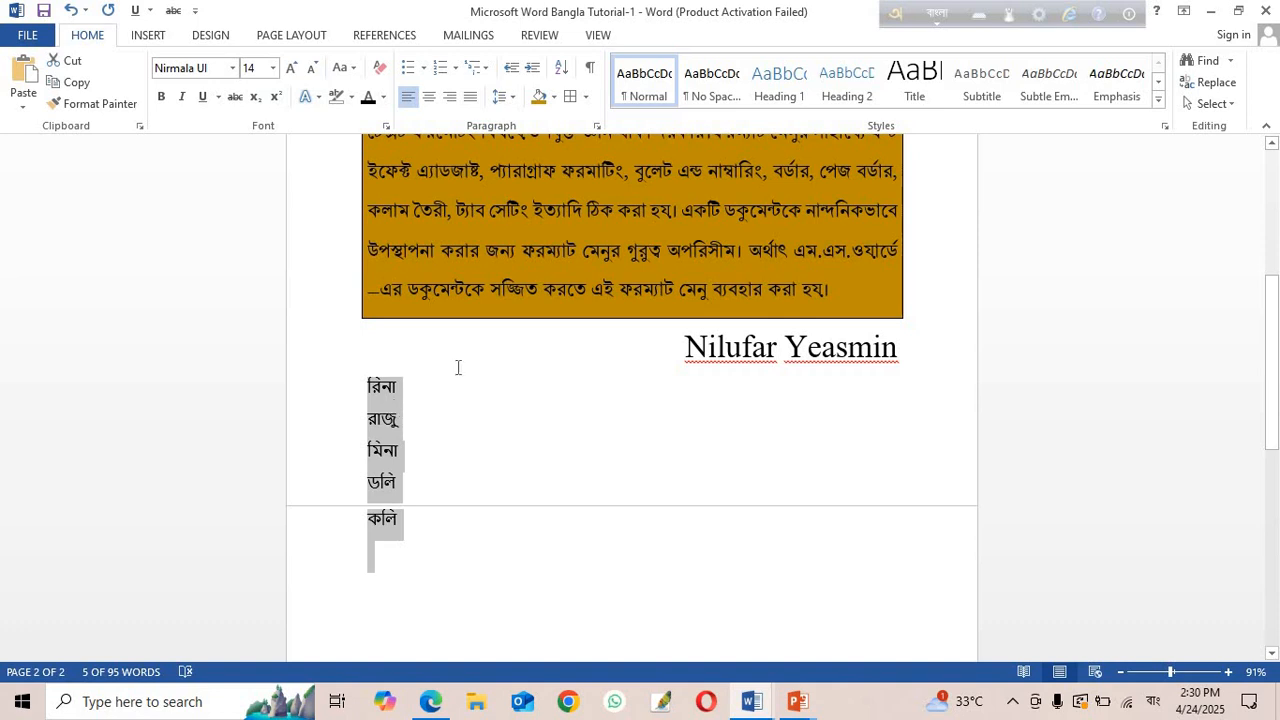
scroll(447, 367, "up", 4)
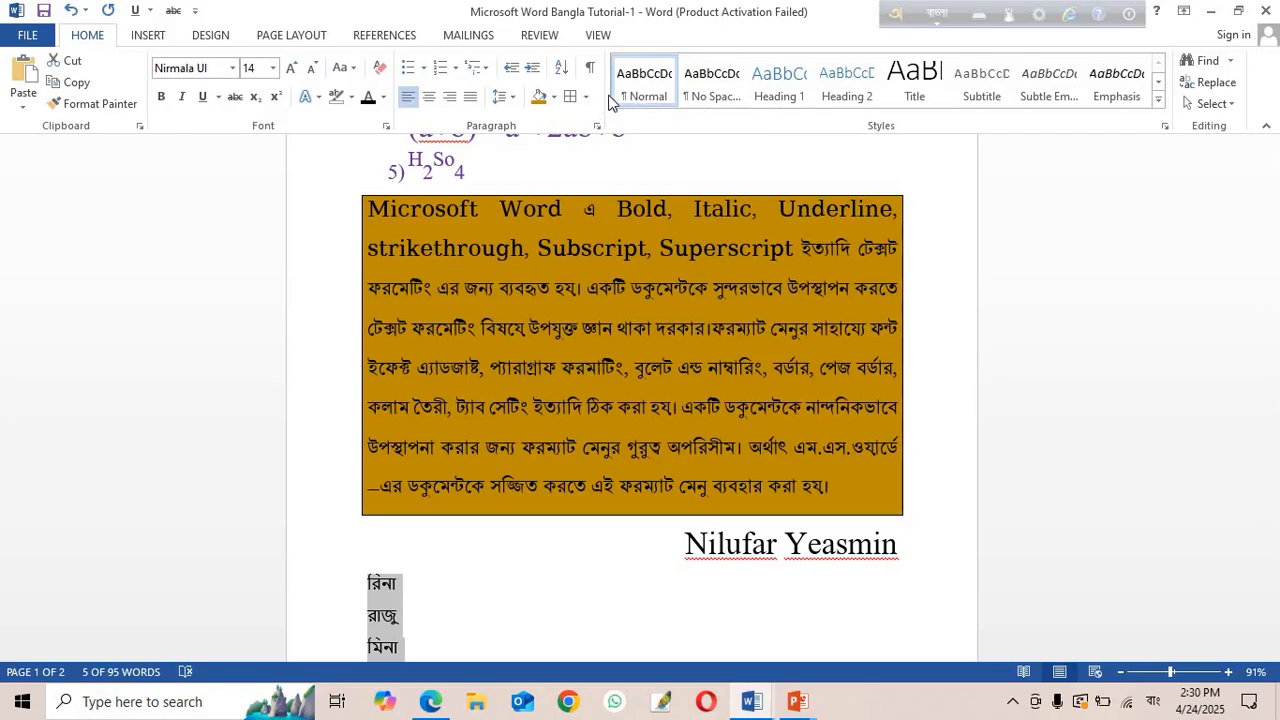
Apply the No Spacing style to the names list.
left_click(711, 80)
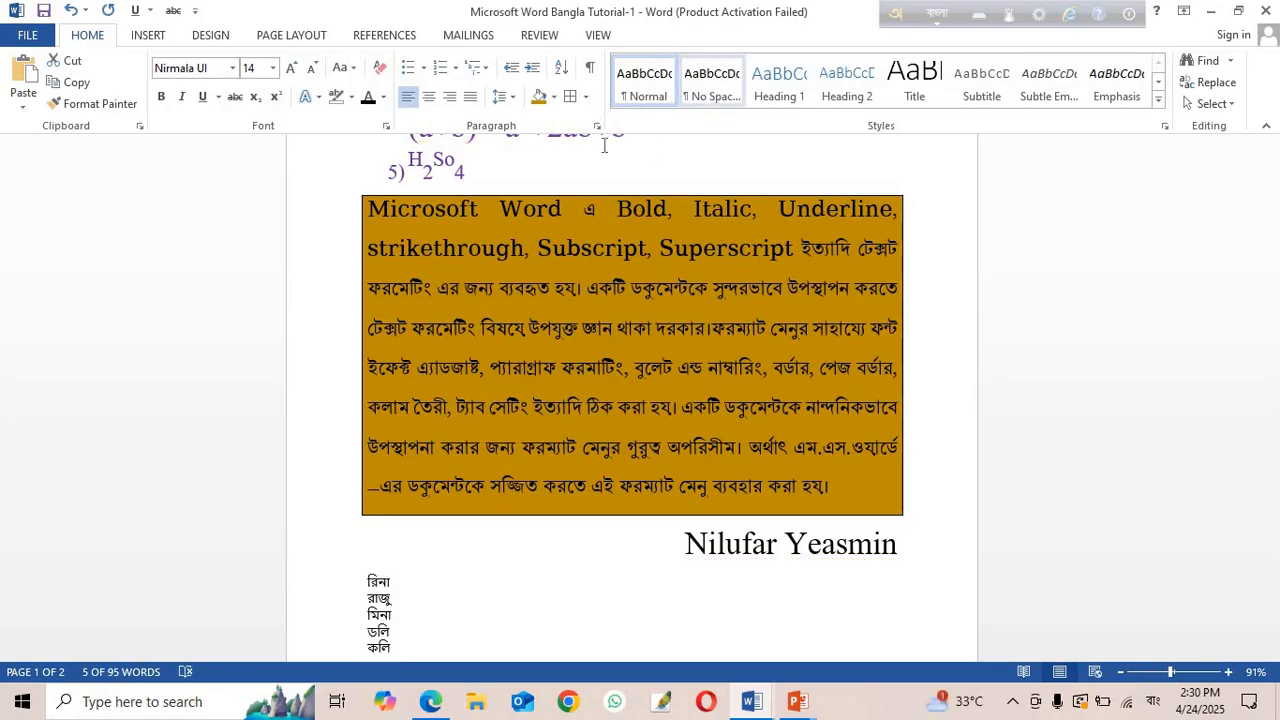
left_click(651, 87)
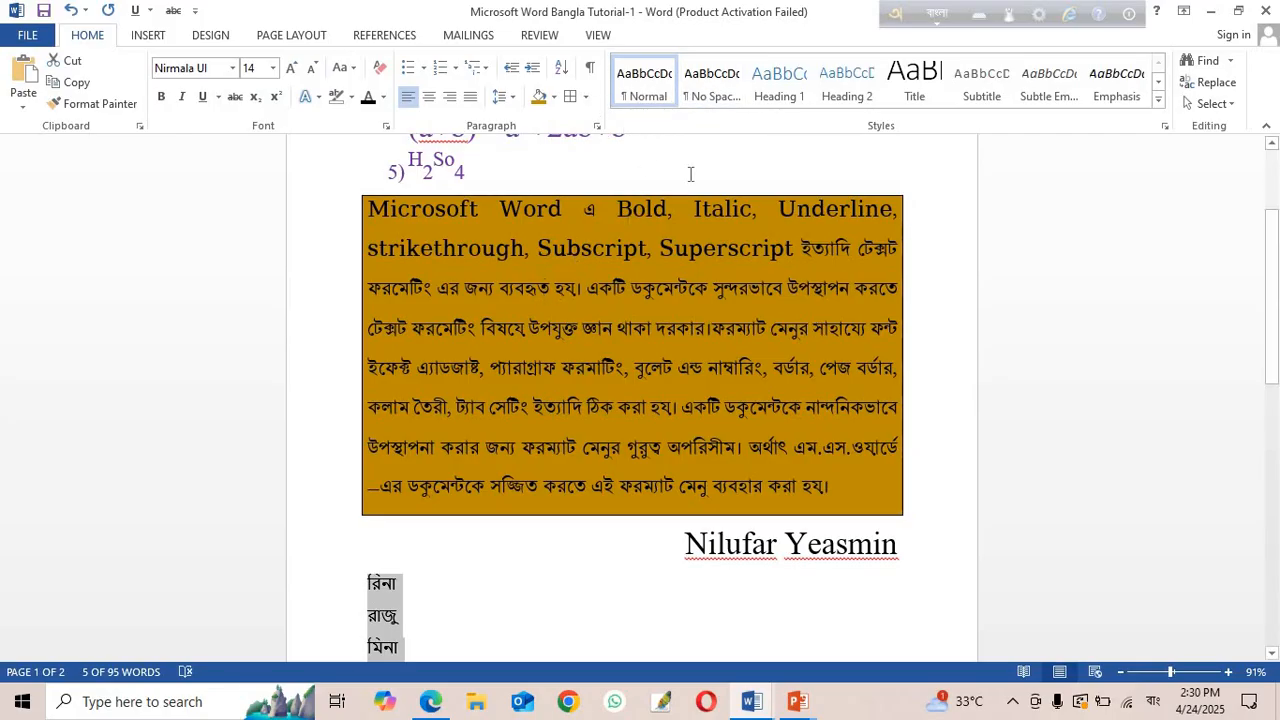
left_click(711, 80)
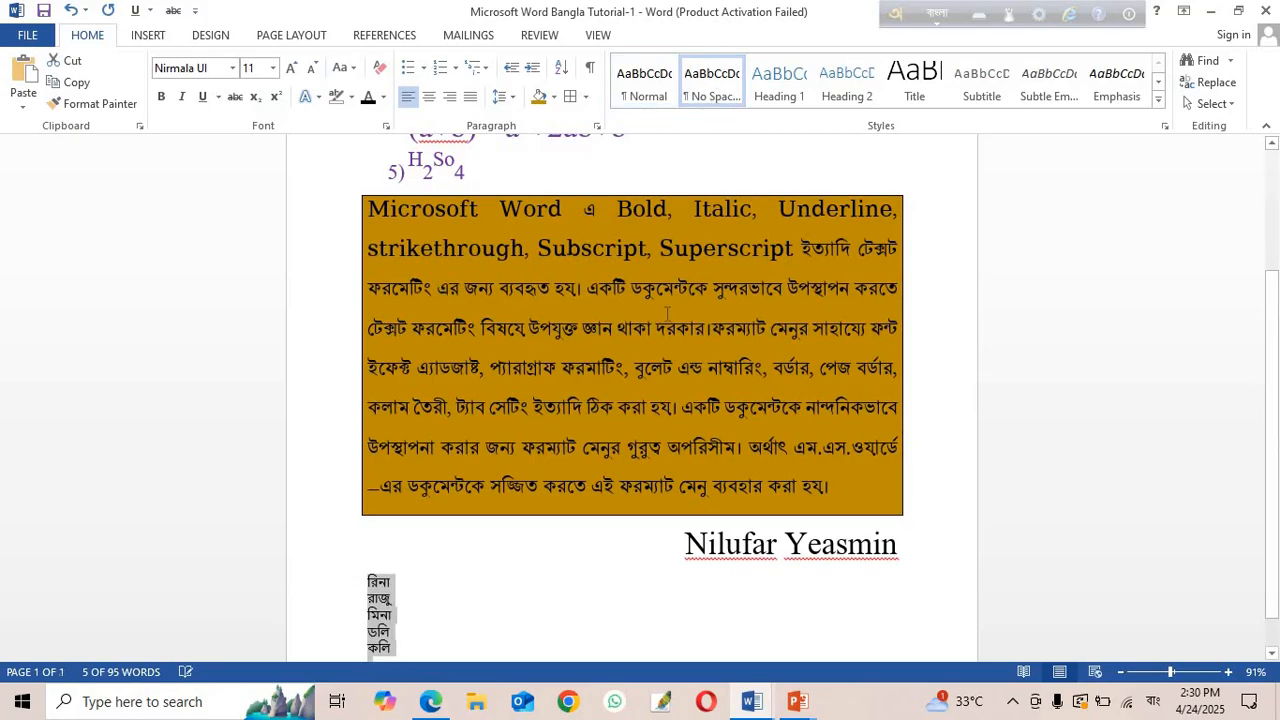
Reset the Bangla paragraph to Normal style after trying Heading 1, Title, Subtitle and Emphasis.
left_click(527, 407)
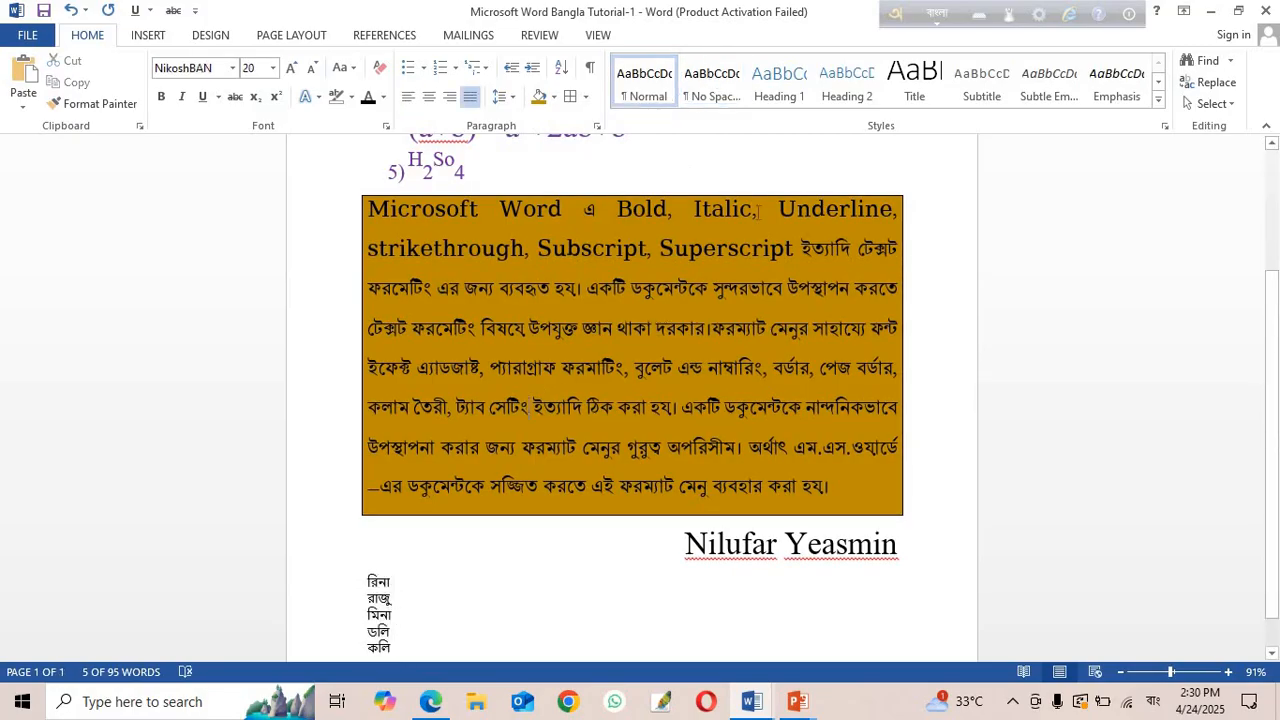
left_click(779, 82)
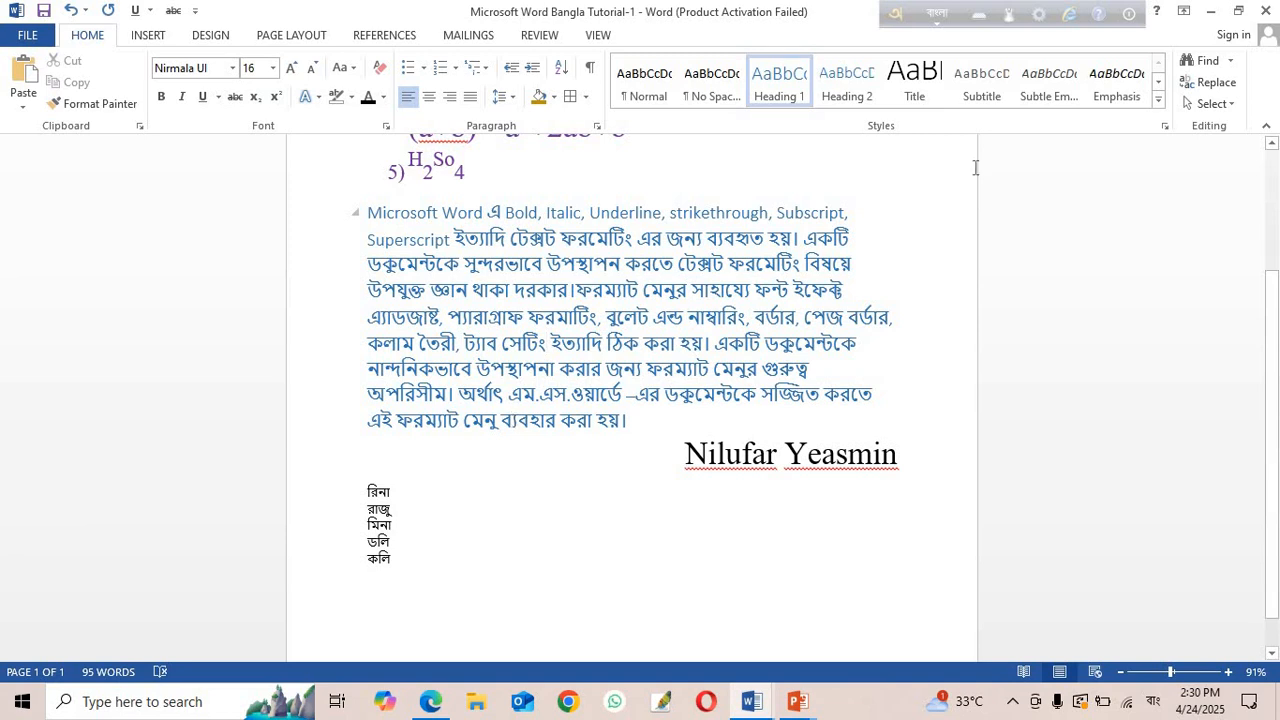
left_click(910, 82)
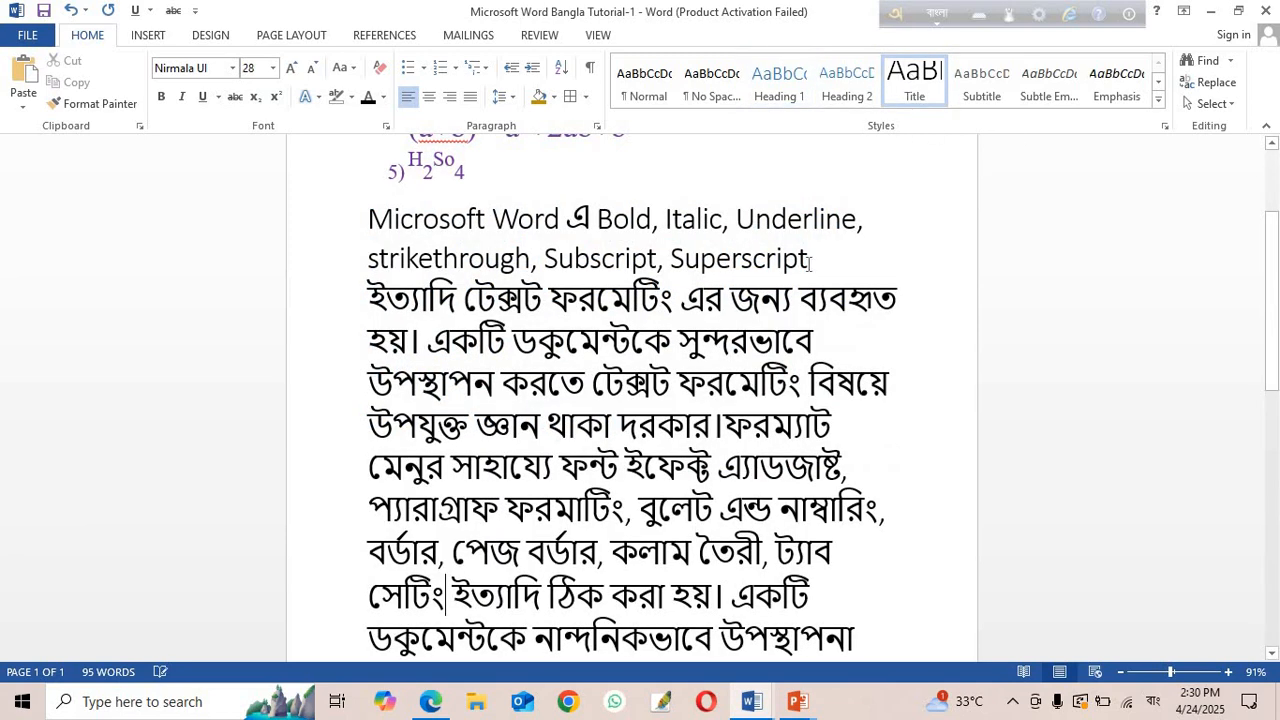
left_click(995, 85)
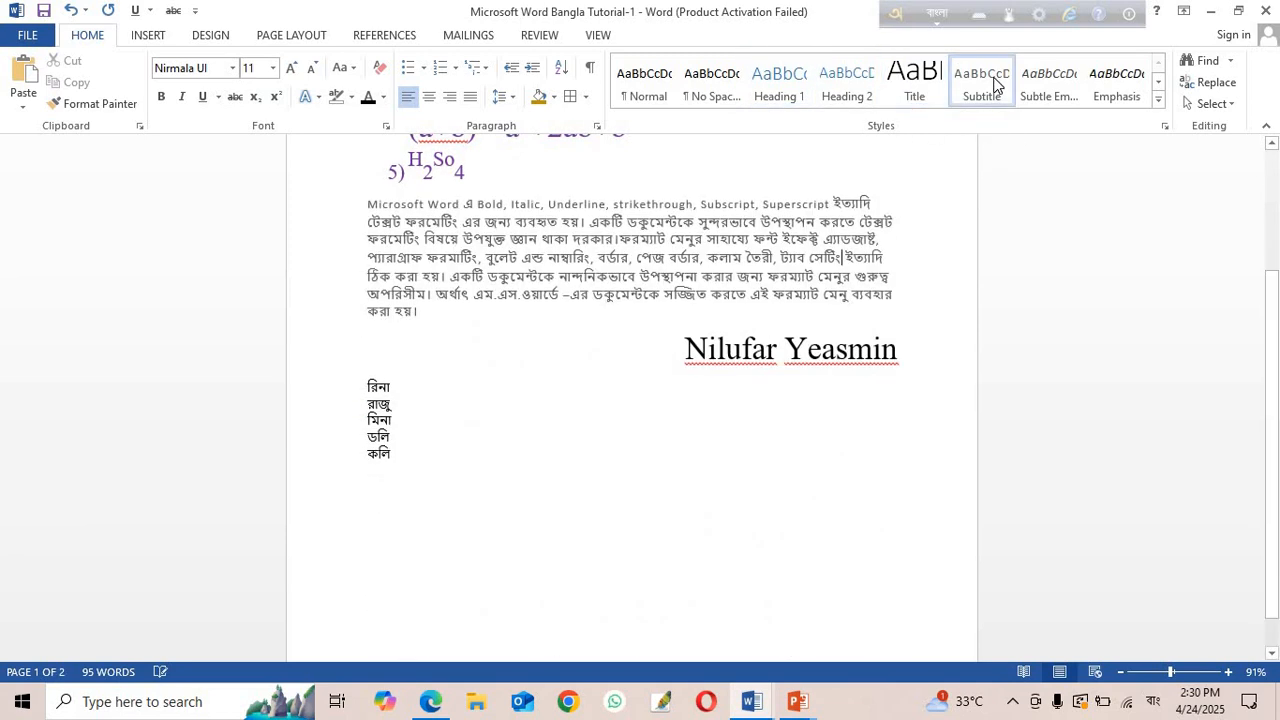
left_click(1045, 73)
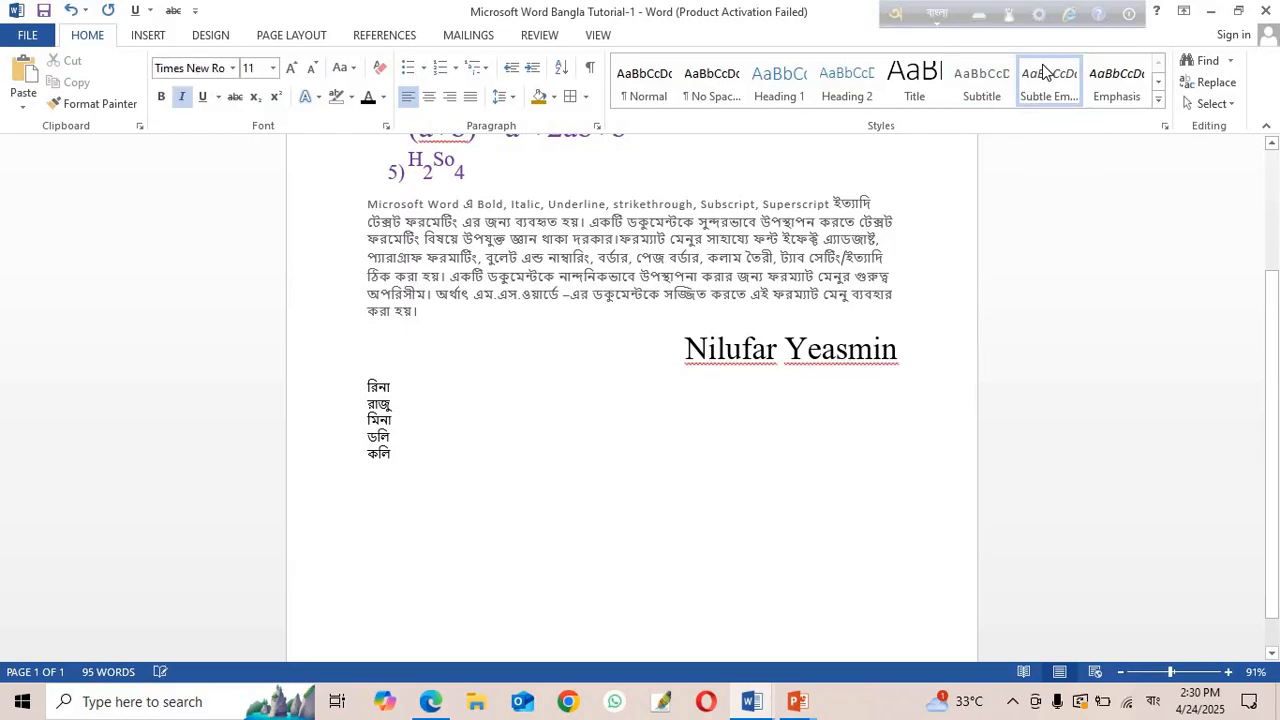
left_click(1104, 80)
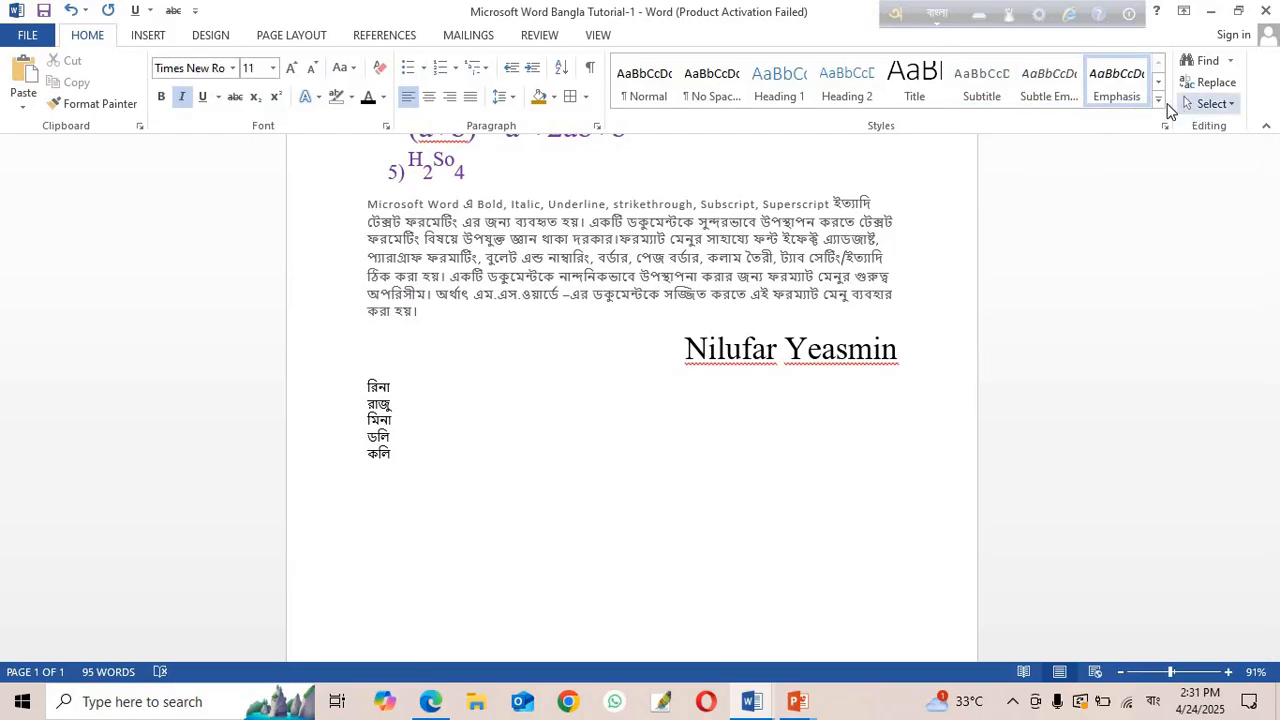
left_click(1159, 100)
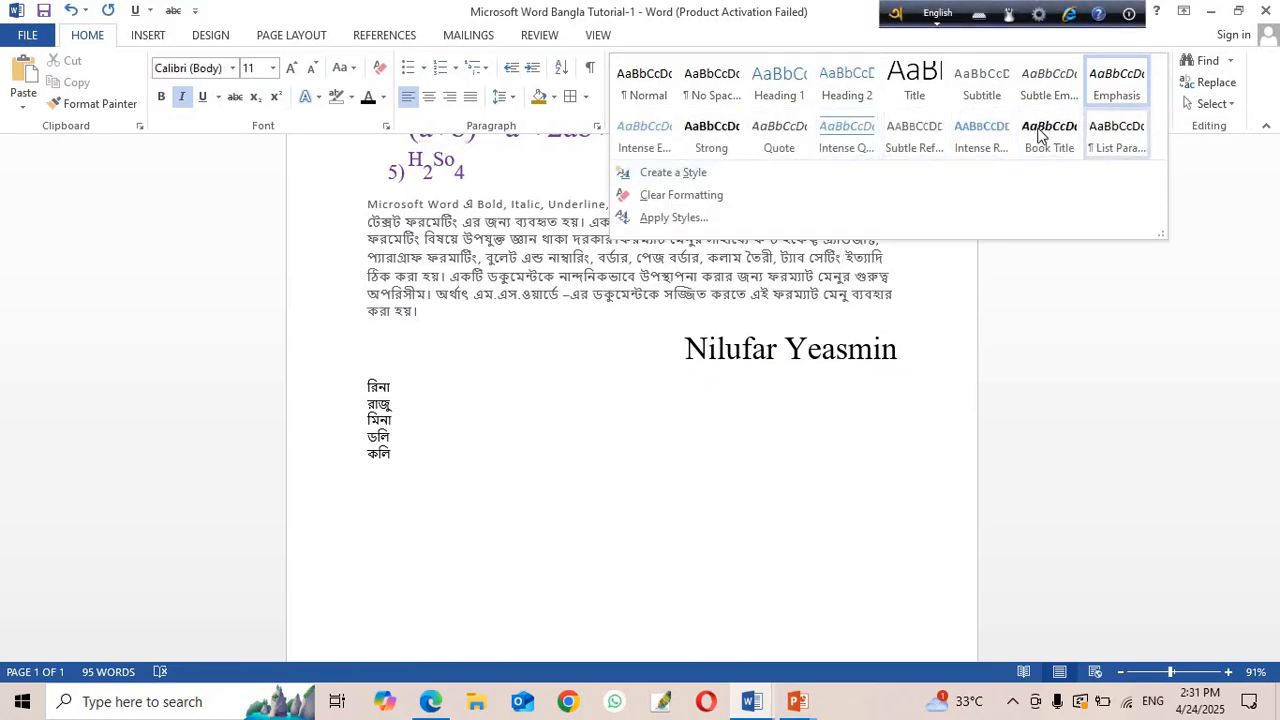
left_click(648, 78)
left_click(514, 413)
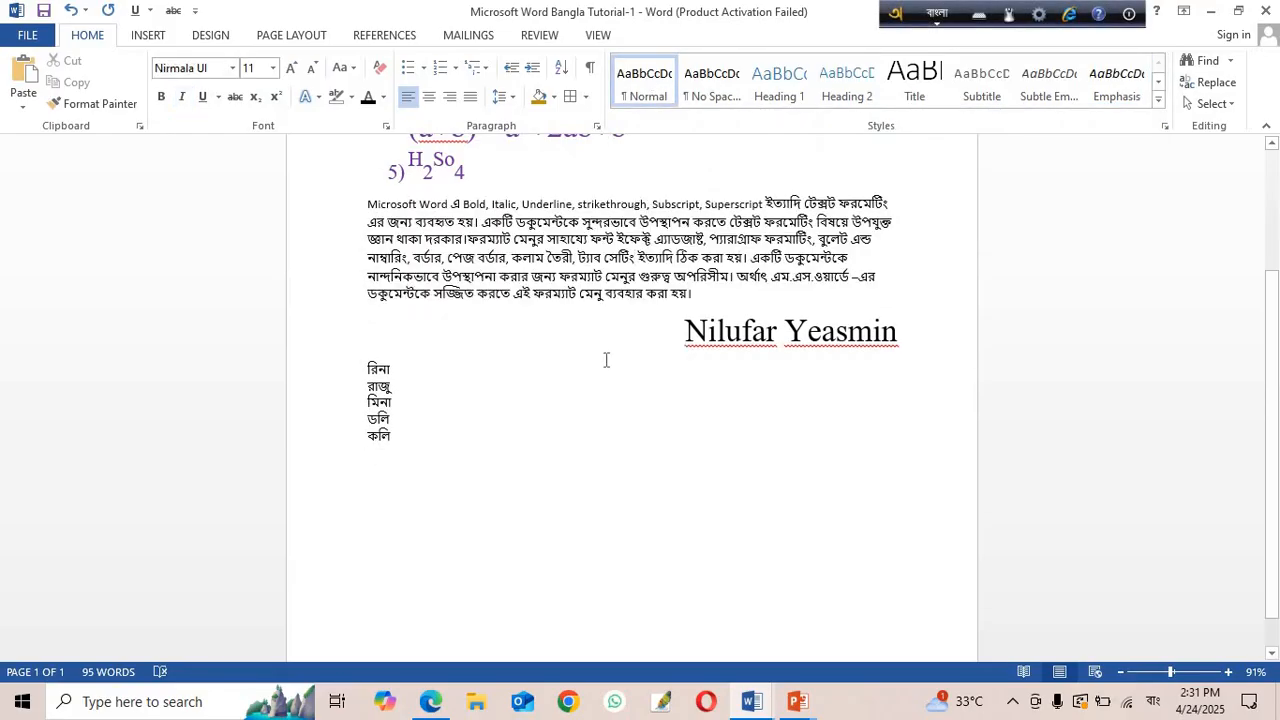
Set the selected Bangla paragraph to NikoshBAN at 18 pt, after briefly trying 20 pt.
scroll(522, 390, "up", 2)
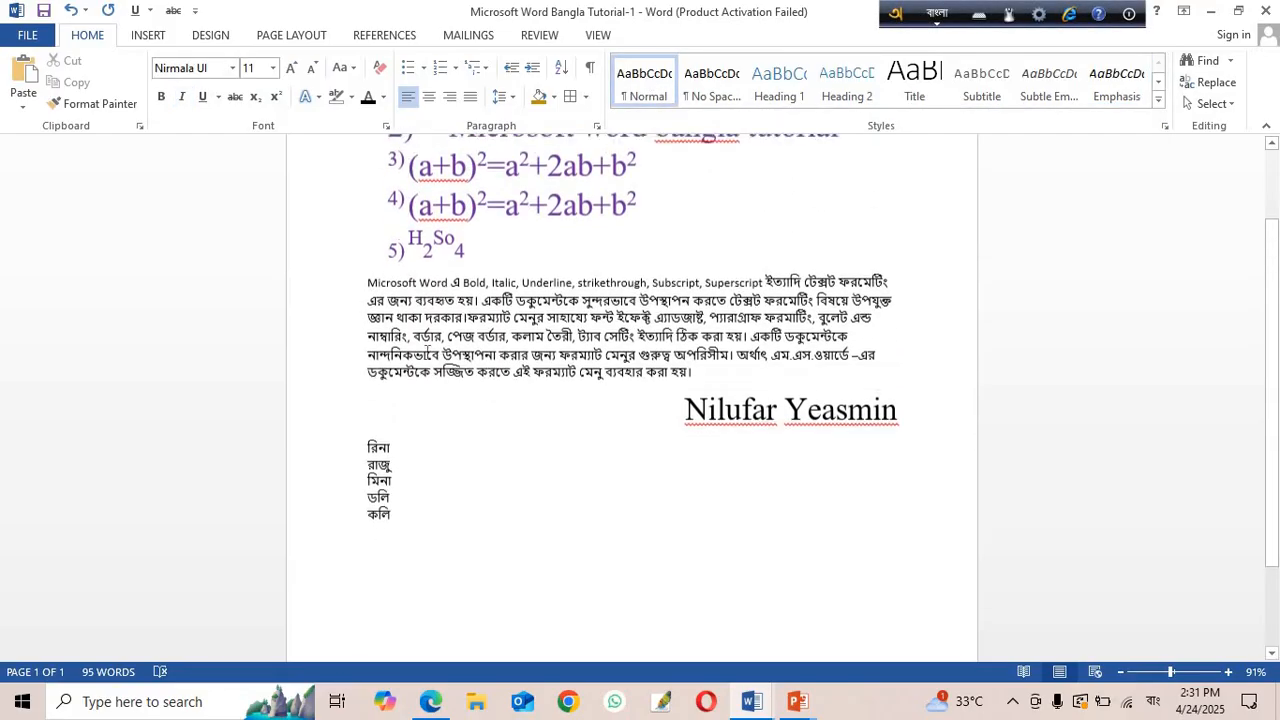
left_click_drag(361, 282, 748, 372)
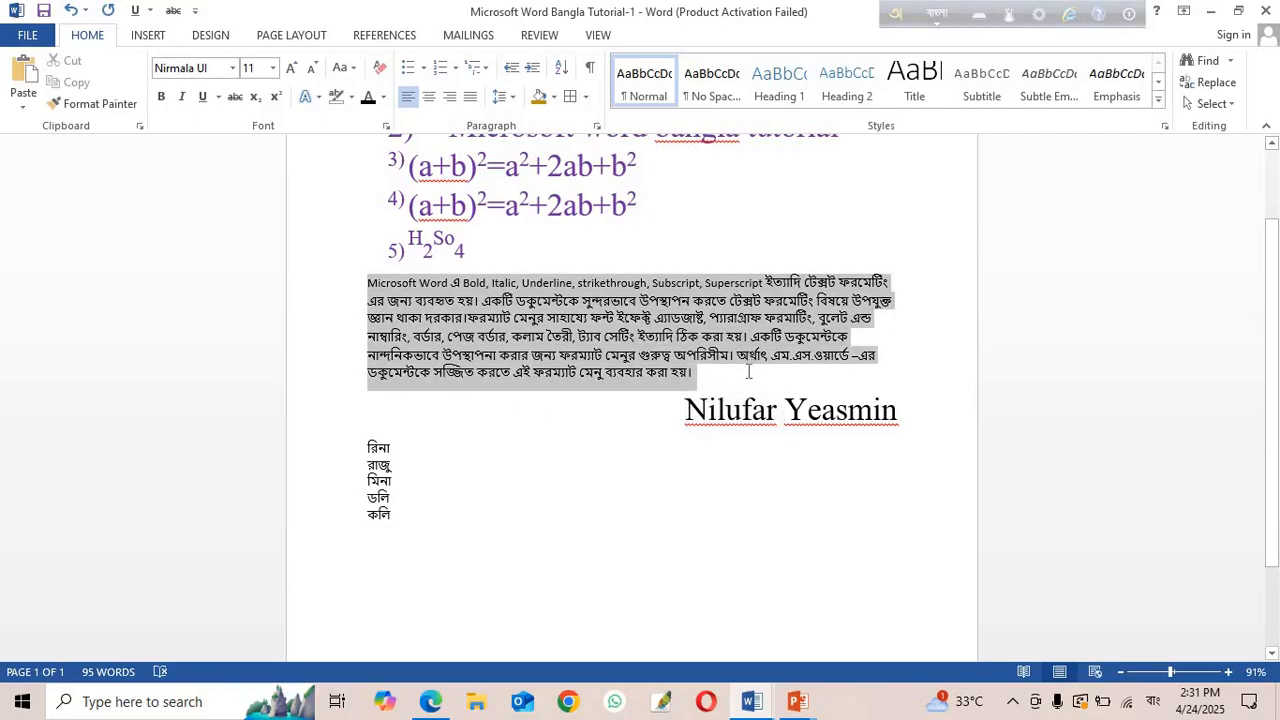
left_click(274, 68)
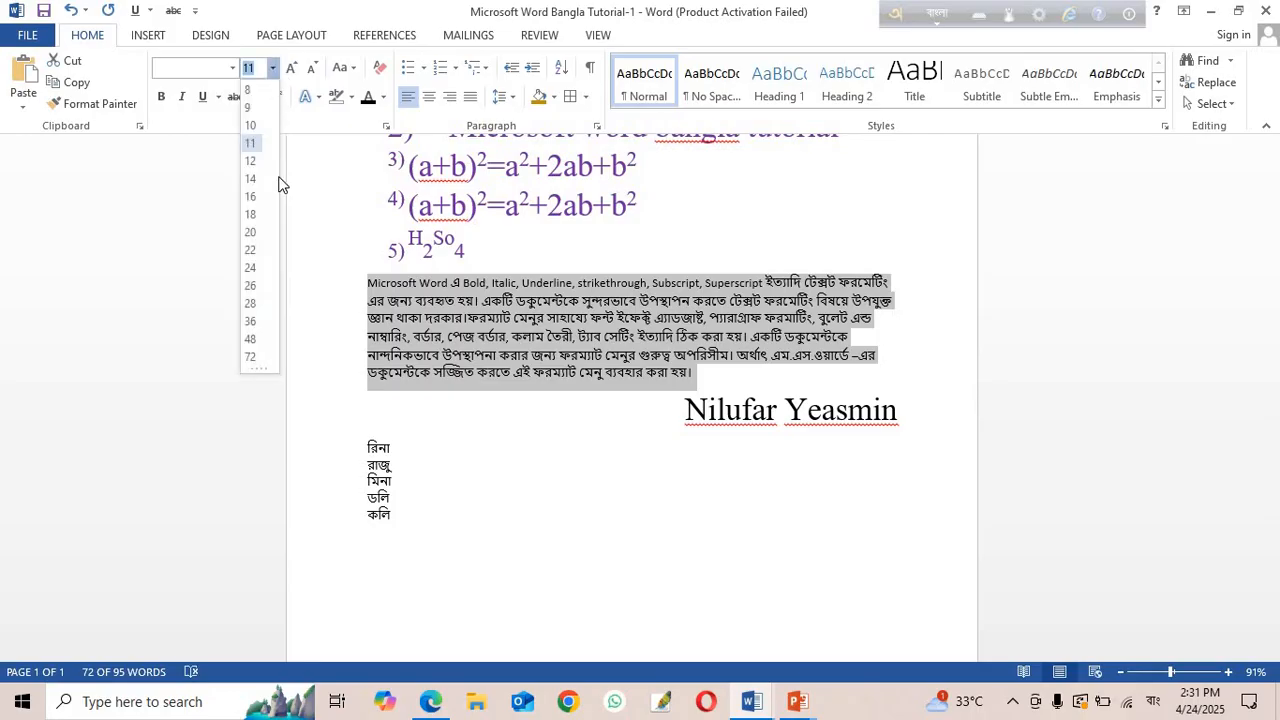
left_click(256, 236)
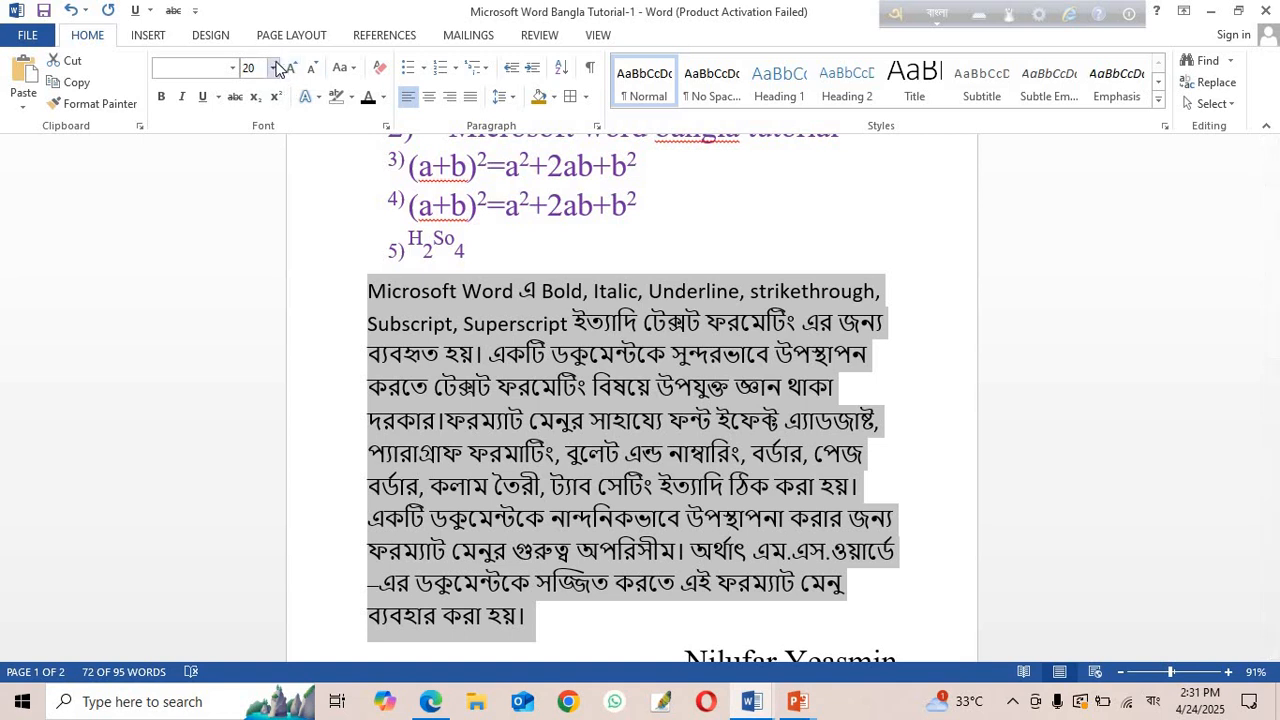
left_click(274, 68)
left_click(251, 211)
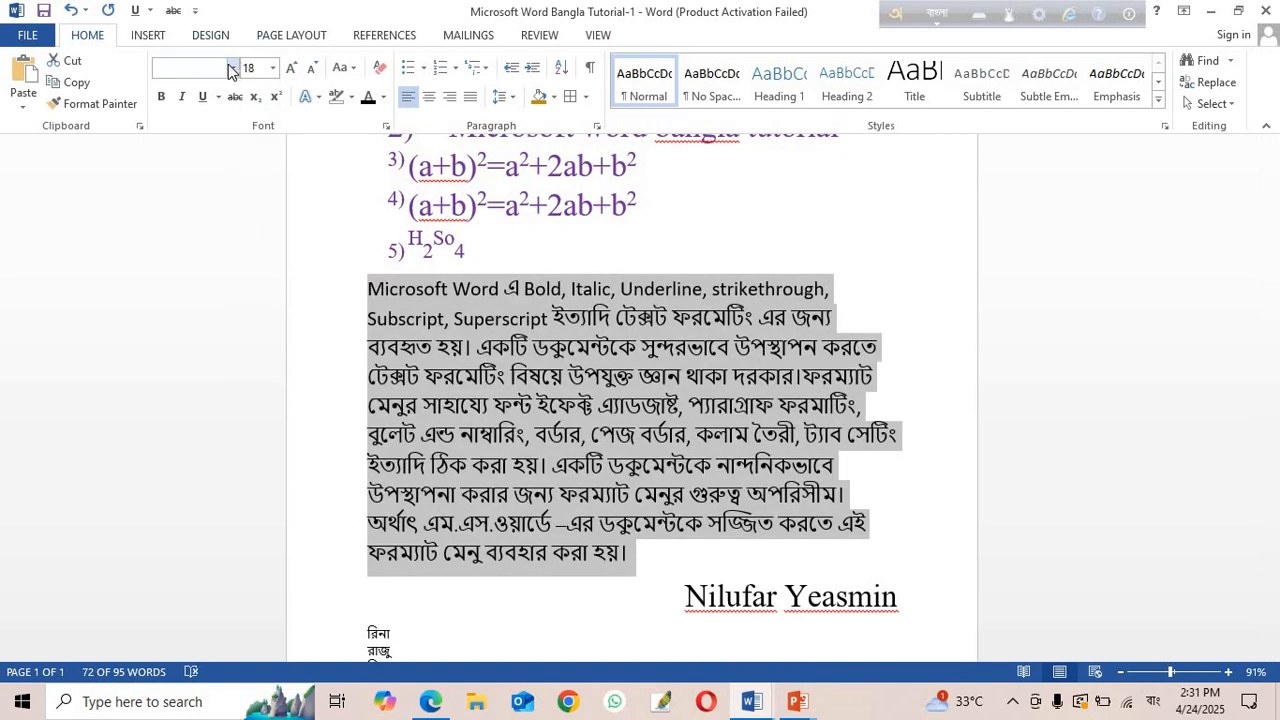
left_click(232, 68)
left_click(220, 180)
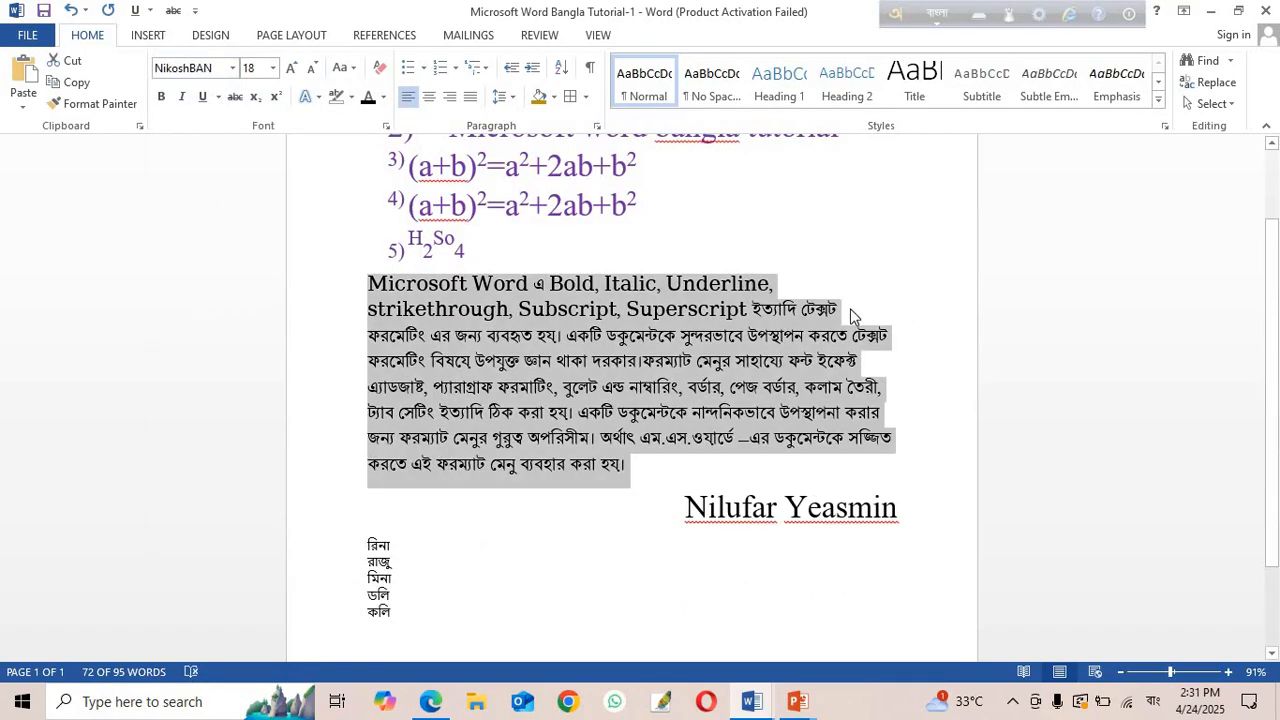
scroll(717, 353, "down", 1)
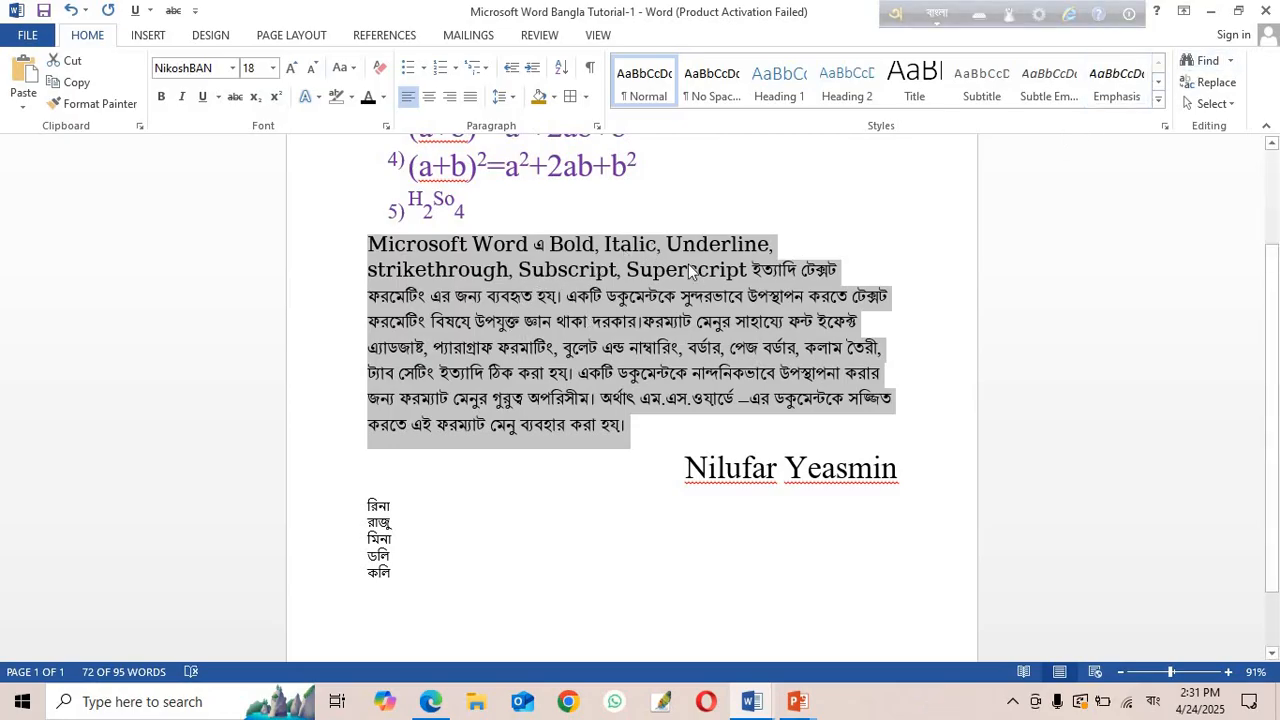
scroll(648, 370, "up", 3)
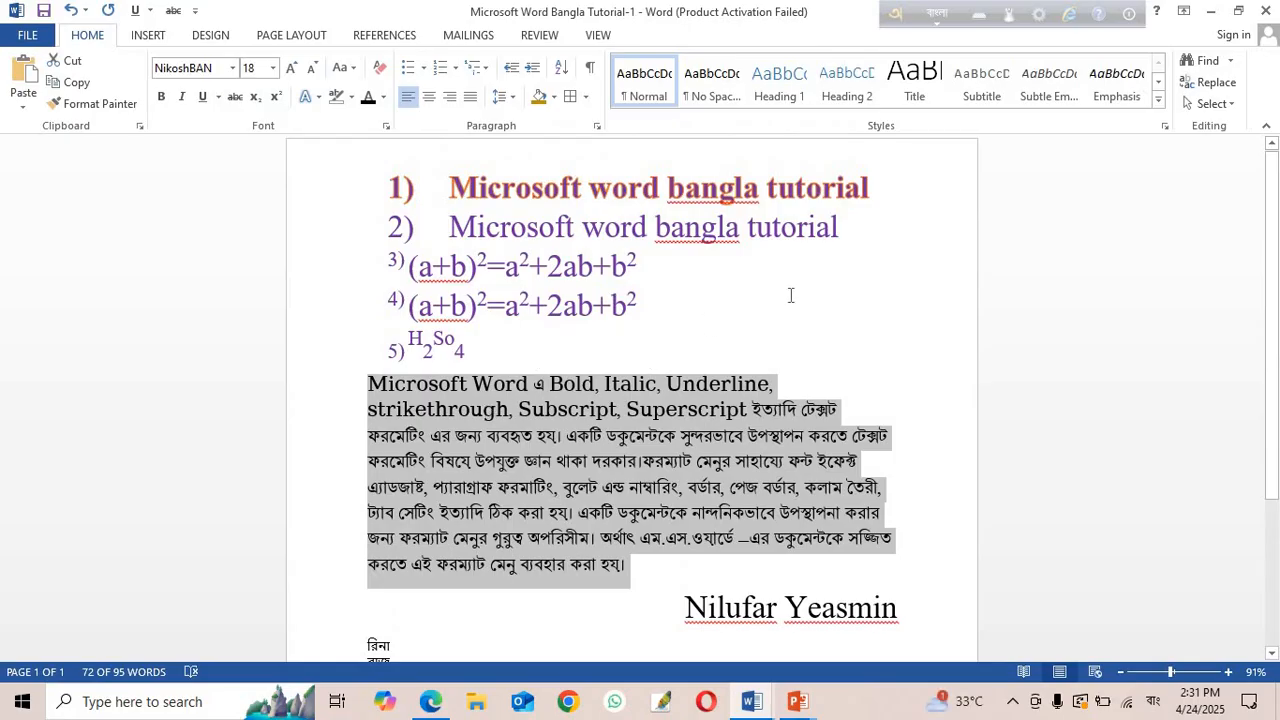
Open the Navigation search pane from Find and clear its search box.
left_click(1232, 62)
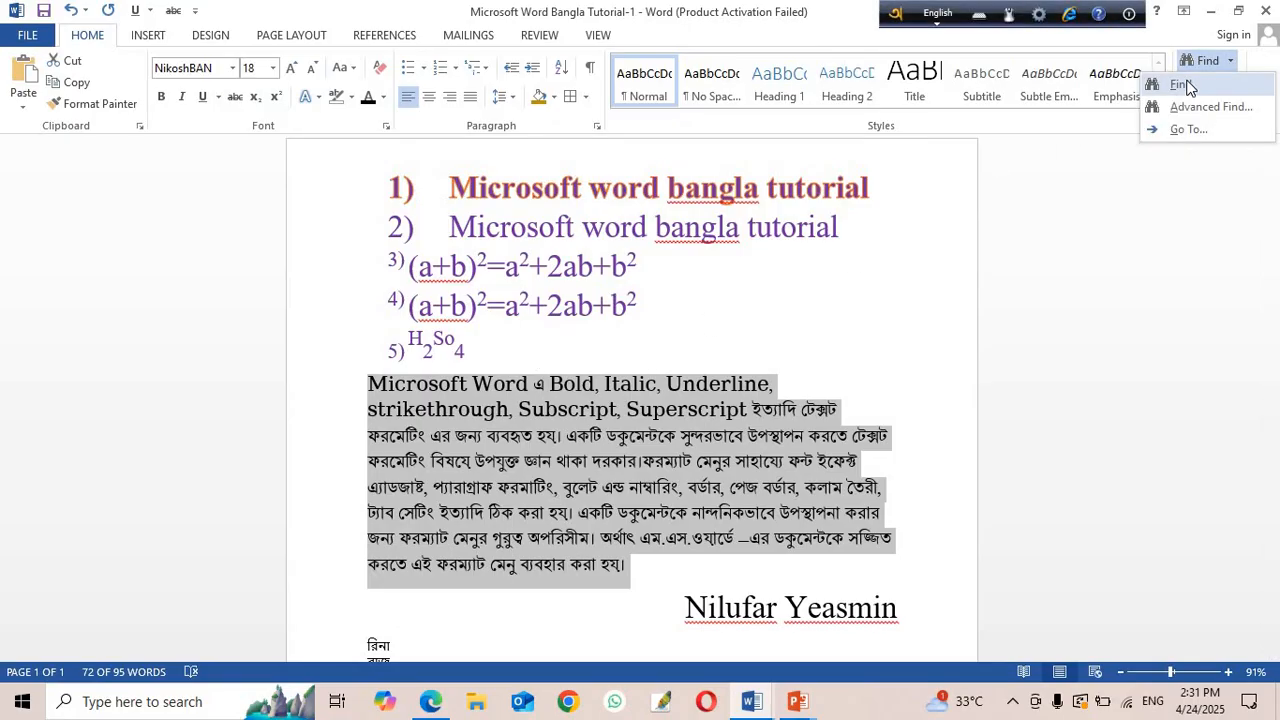
left_click(1188, 86)
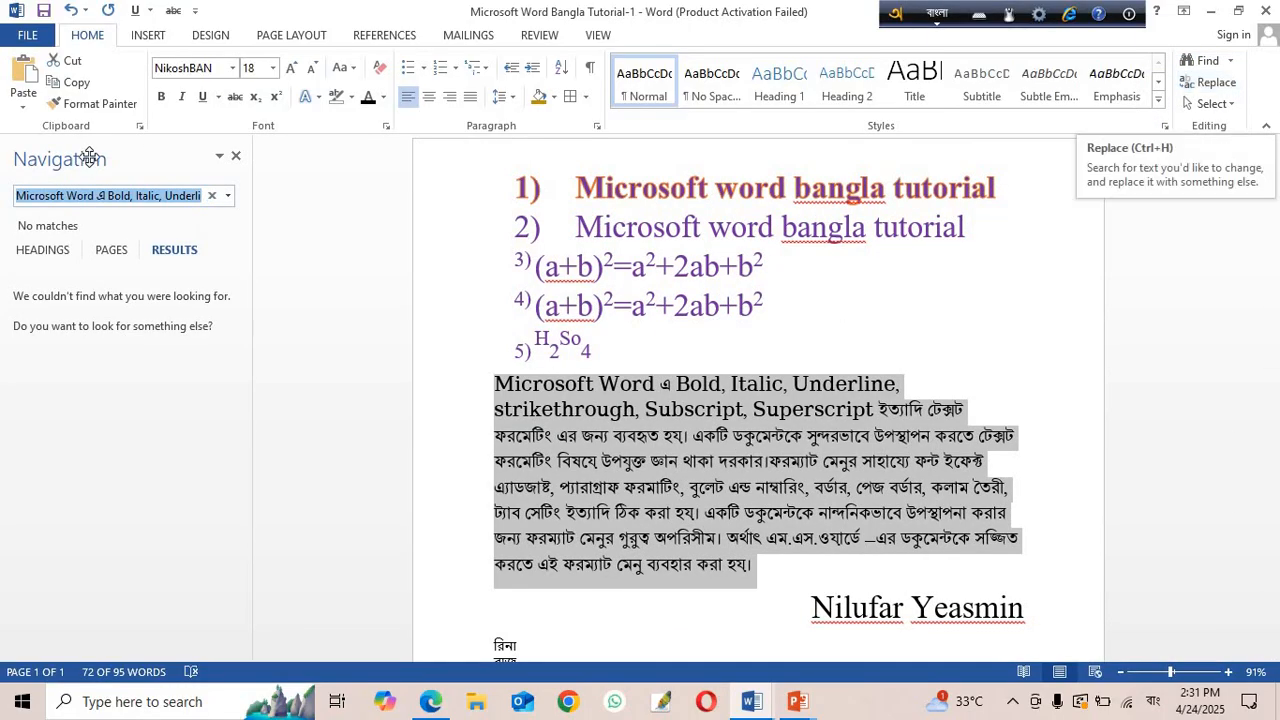
left_click(186, 195)
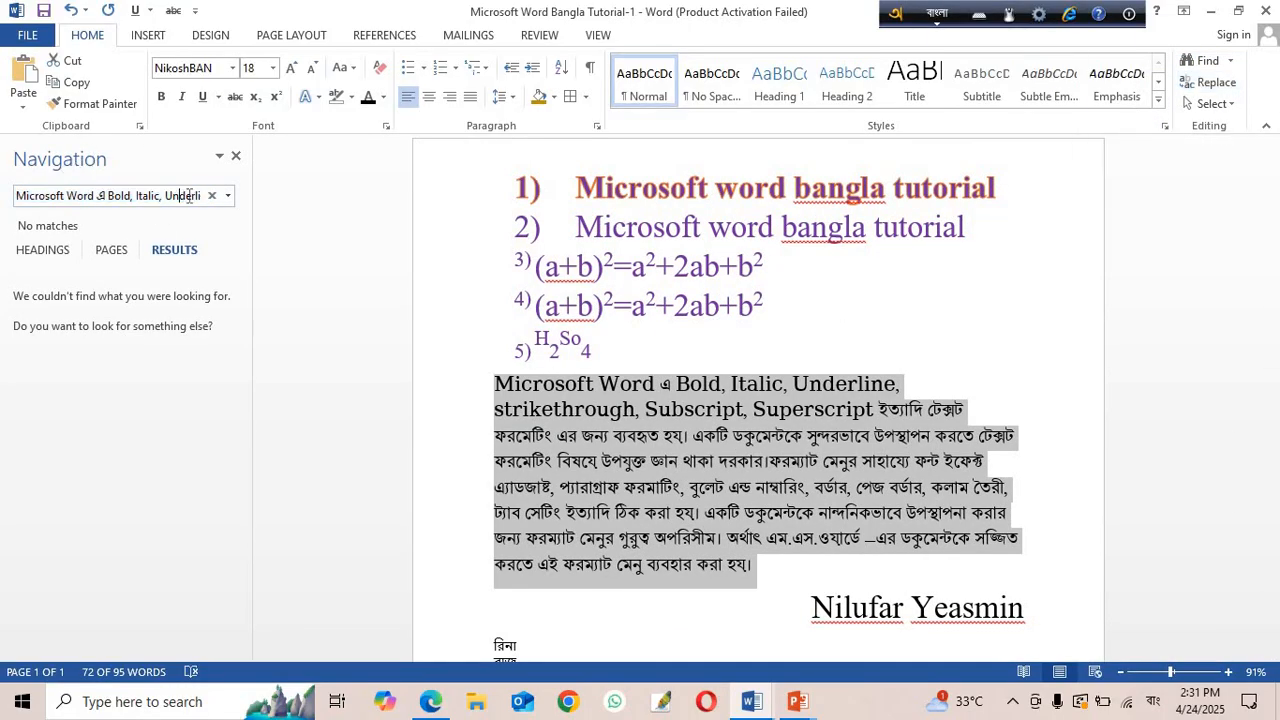
left_click(213, 195)
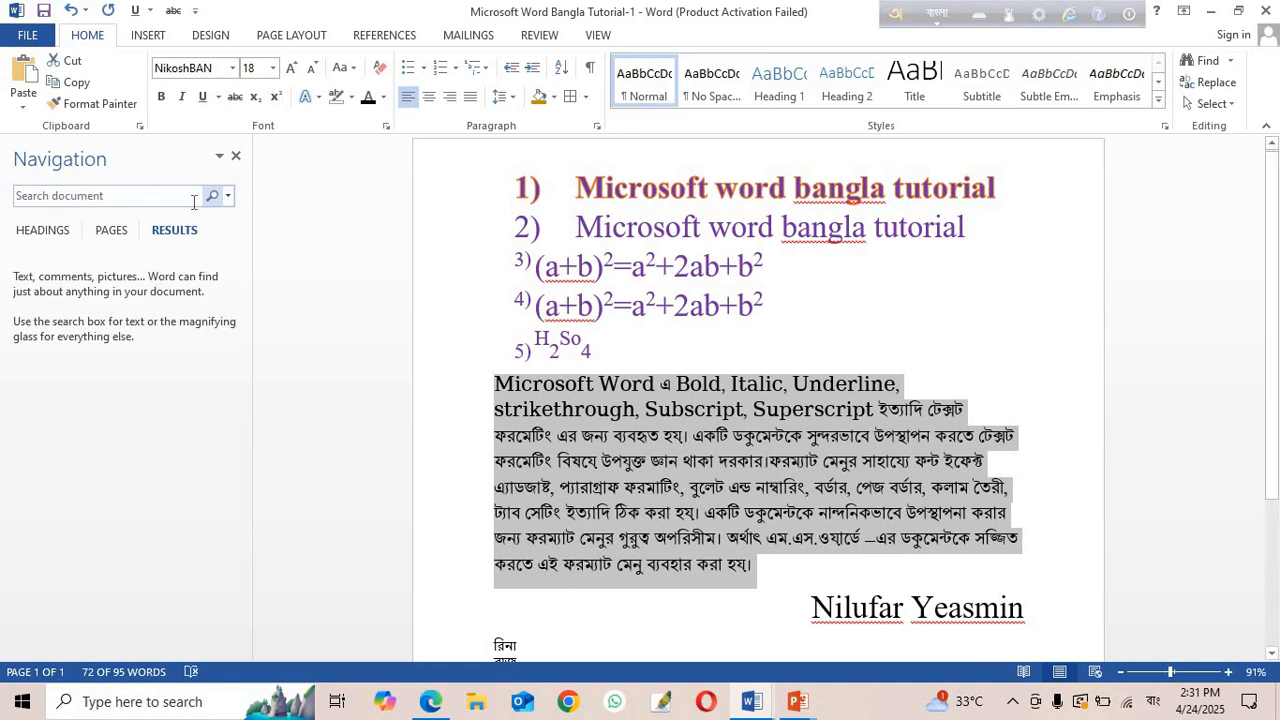
left_click(138, 198)
Erase the Bangla characters typed for 'word' and switch keyboard input to English.
type("wor")
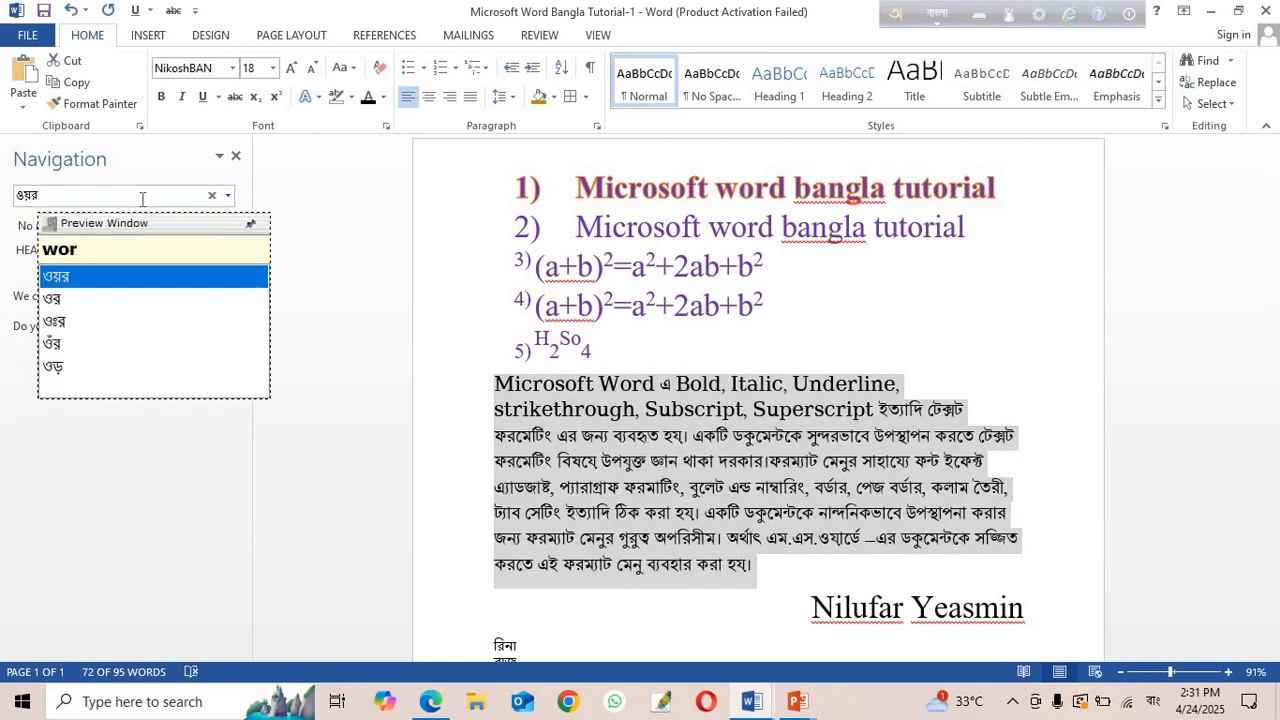
type("d")
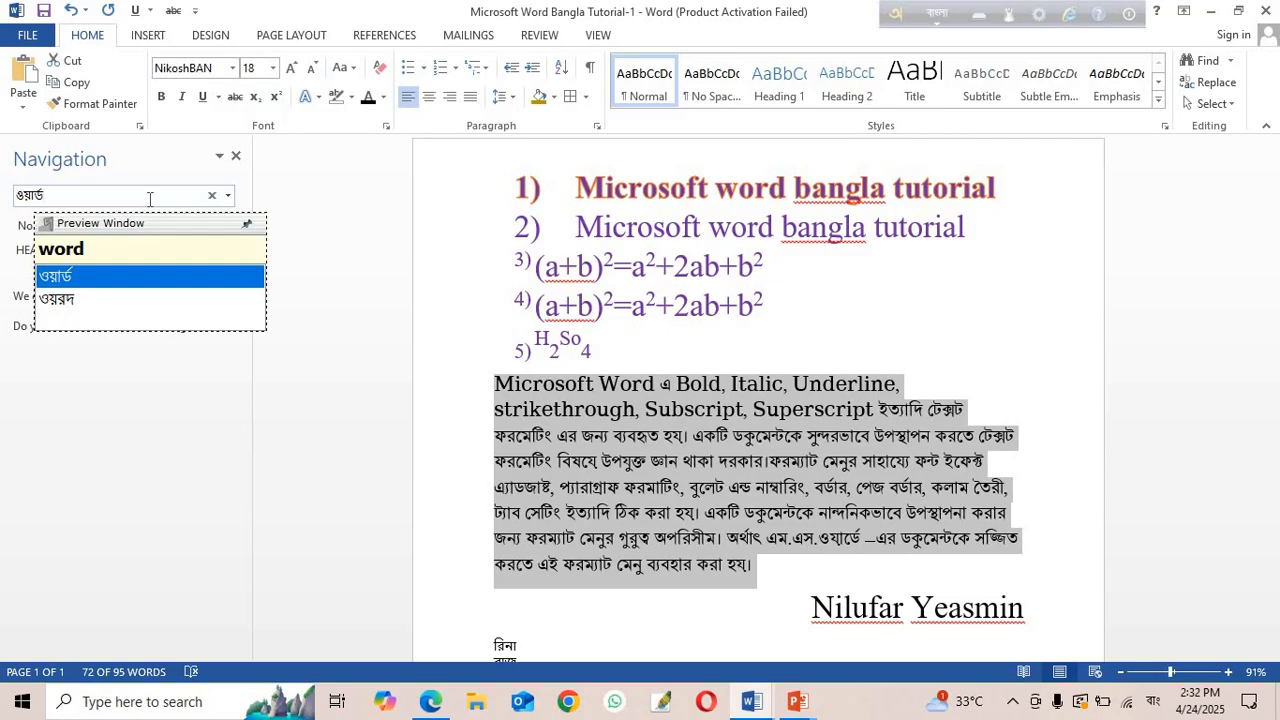
key("BackSpace")
key("BackSpace")
key("BackSpace")
key("BackSpace")
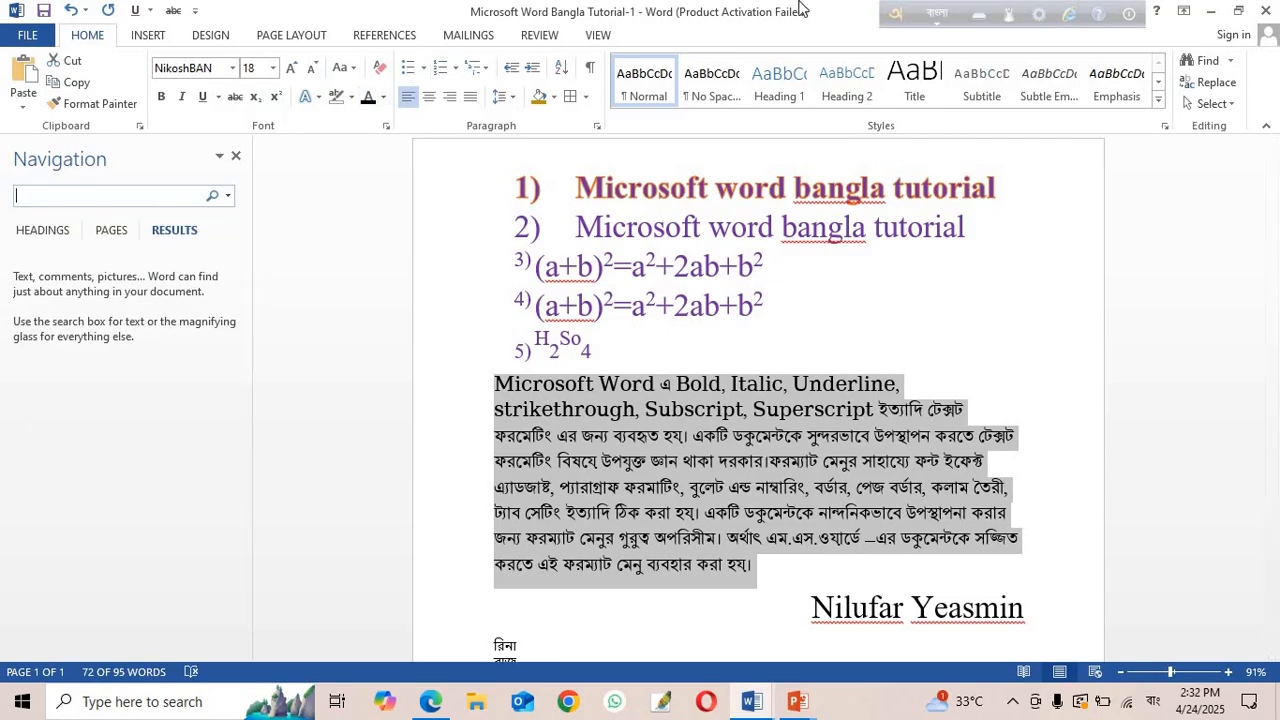
left_click(940, 14)
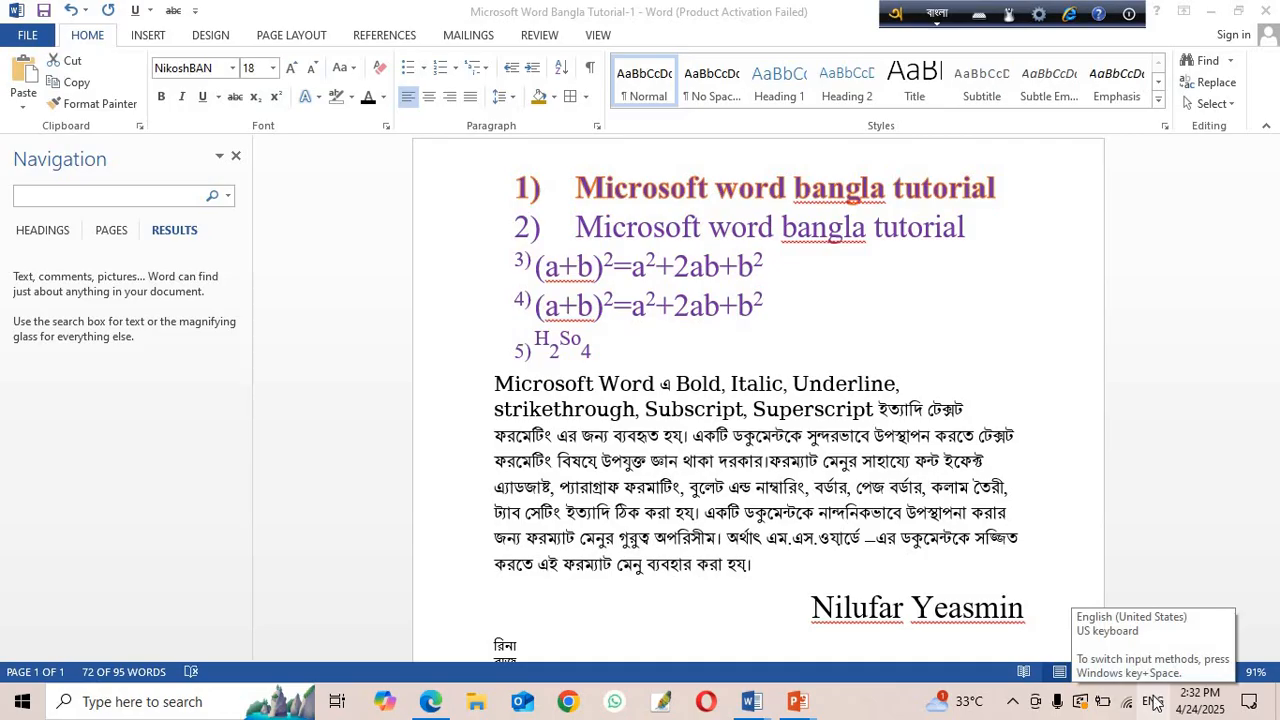
left_click(936, 16)
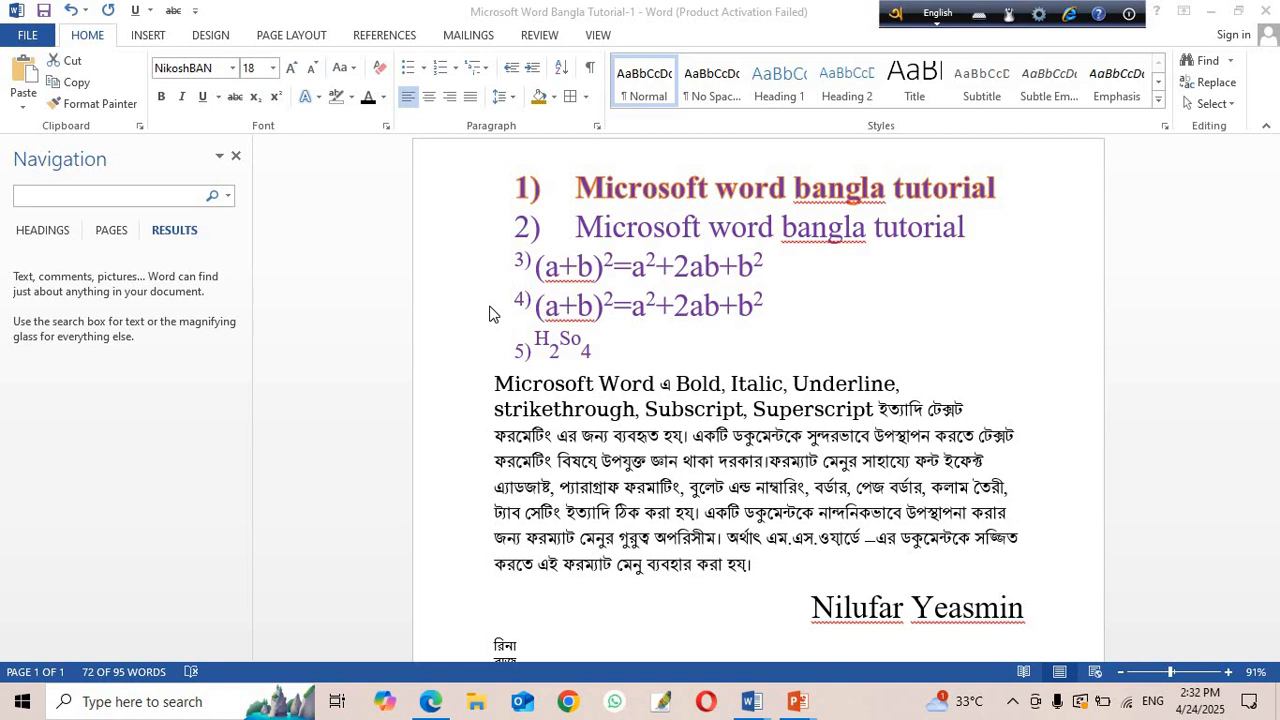
Search the document for 'word' in the Navigation pane search box.
left_click(71, 197)
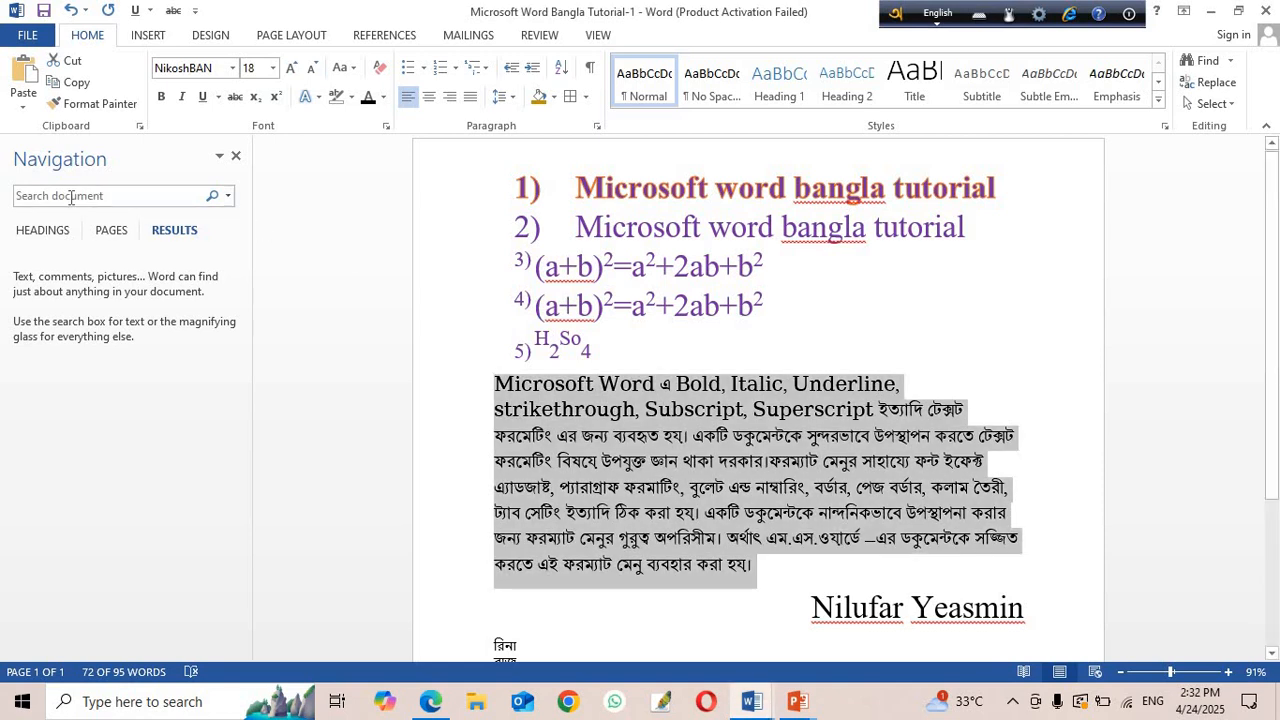
type("word")
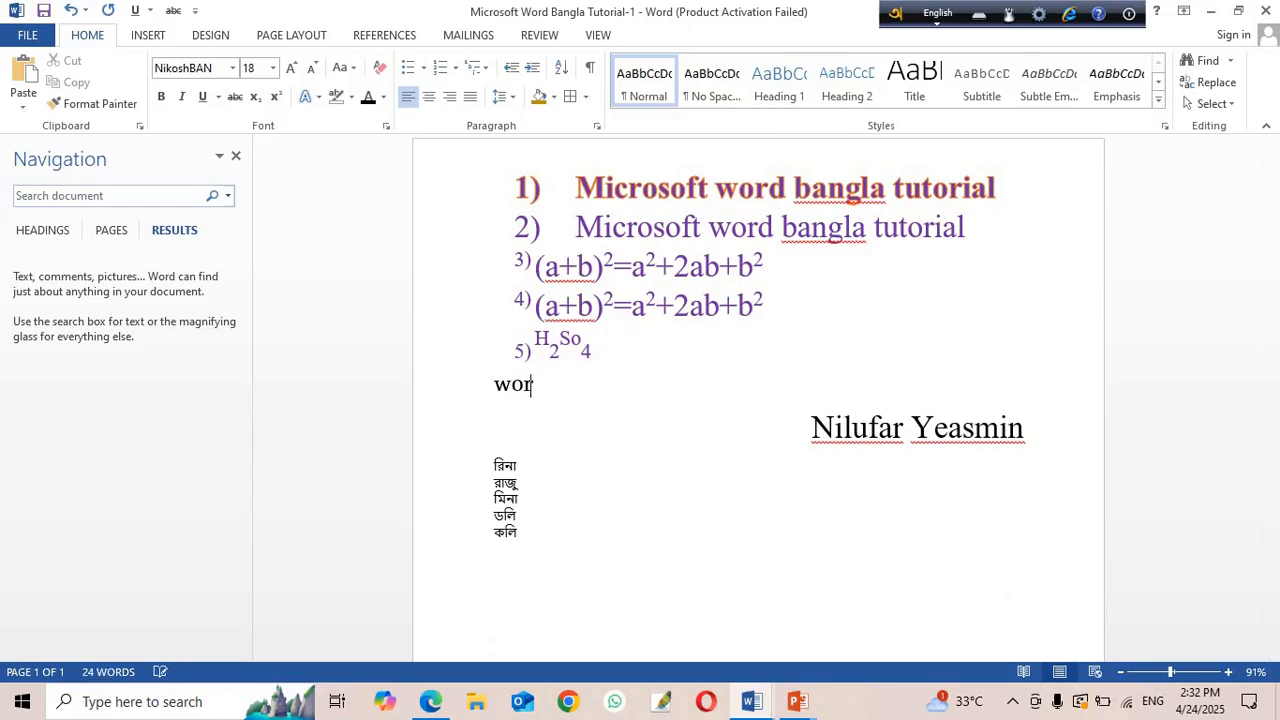
left_click(83, 191)
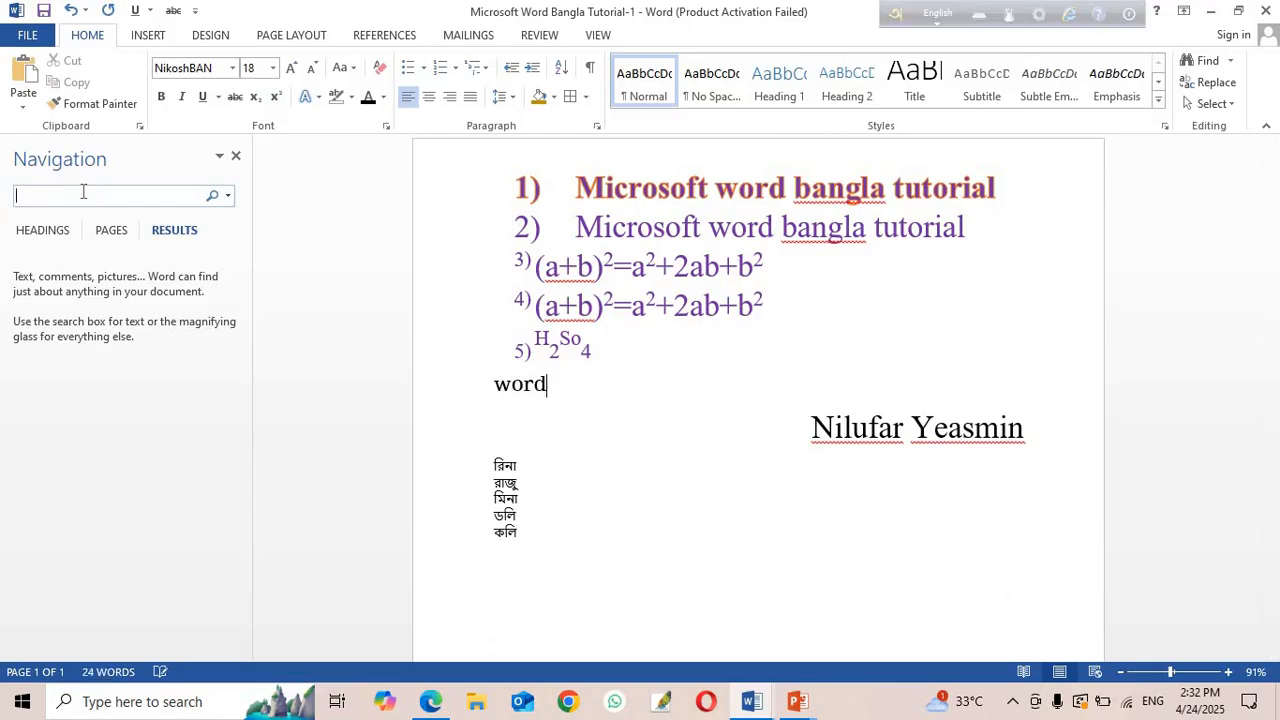
type("word")
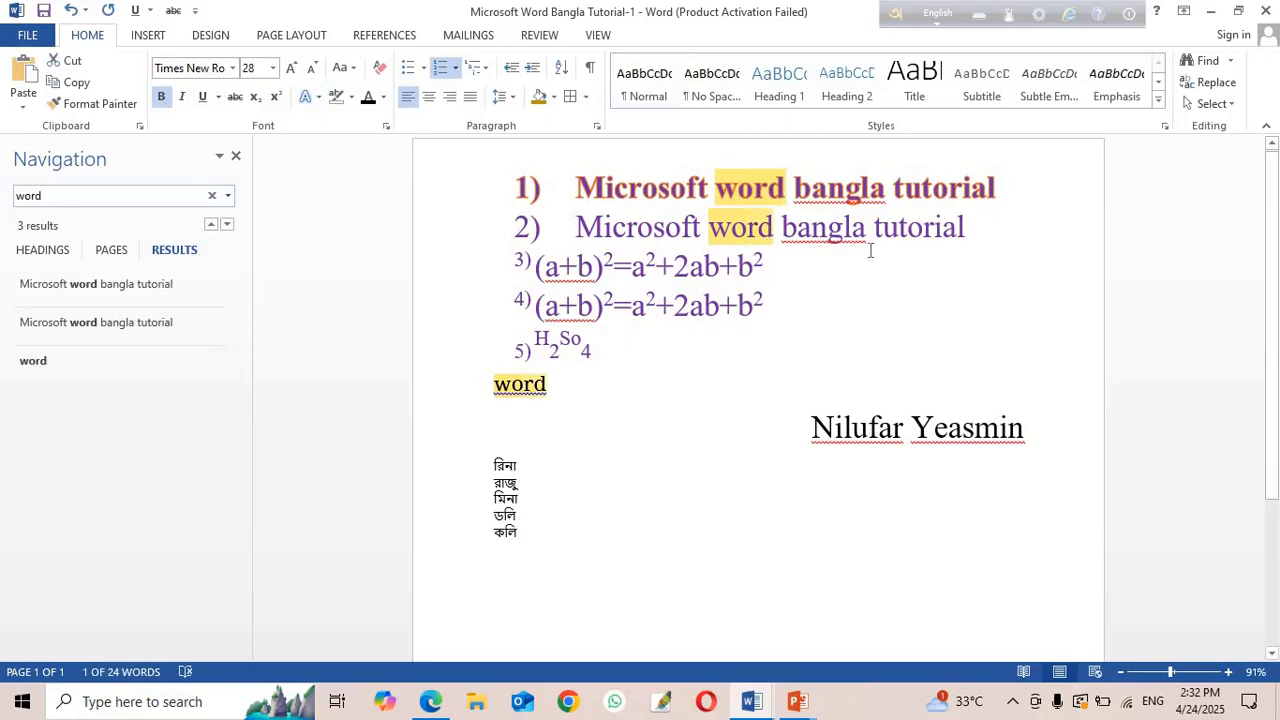
Undo the last change to bring back the long Bangla formatting paragraph.
scroll(700, 266, "down", 3)
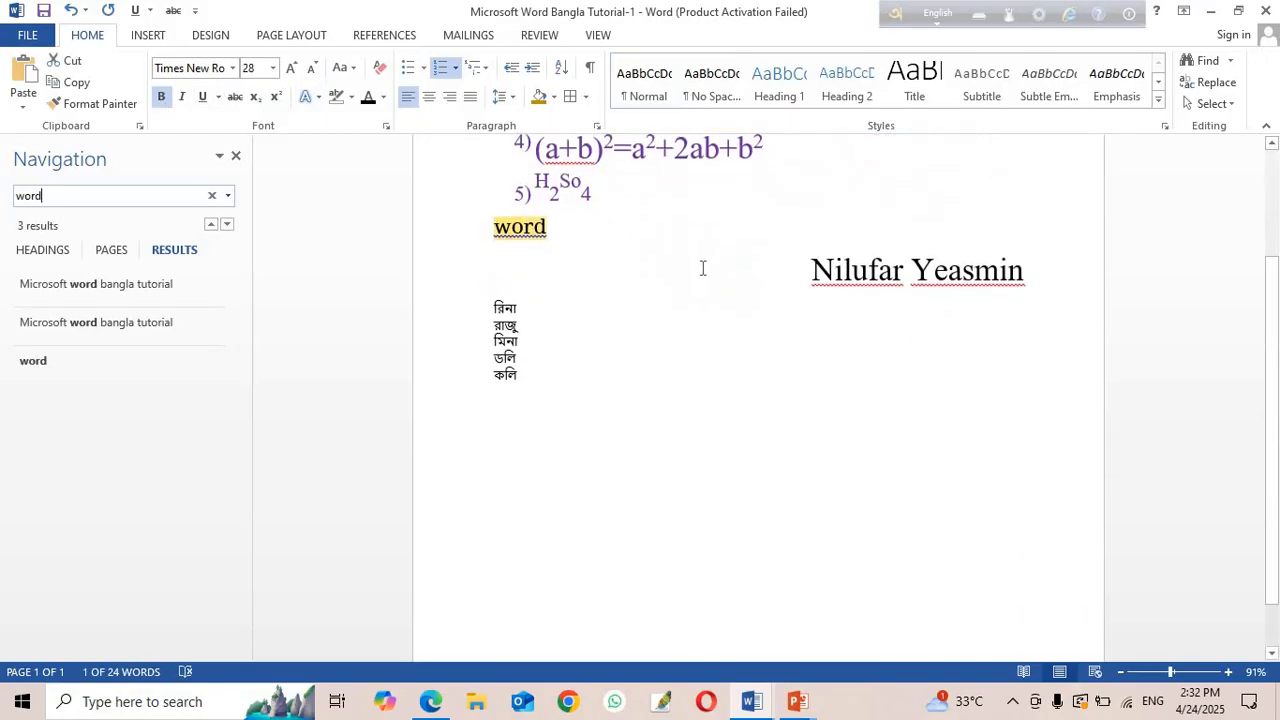
scroll(710, 248, "up", 3)
scroll(740, 230, "down", 3)
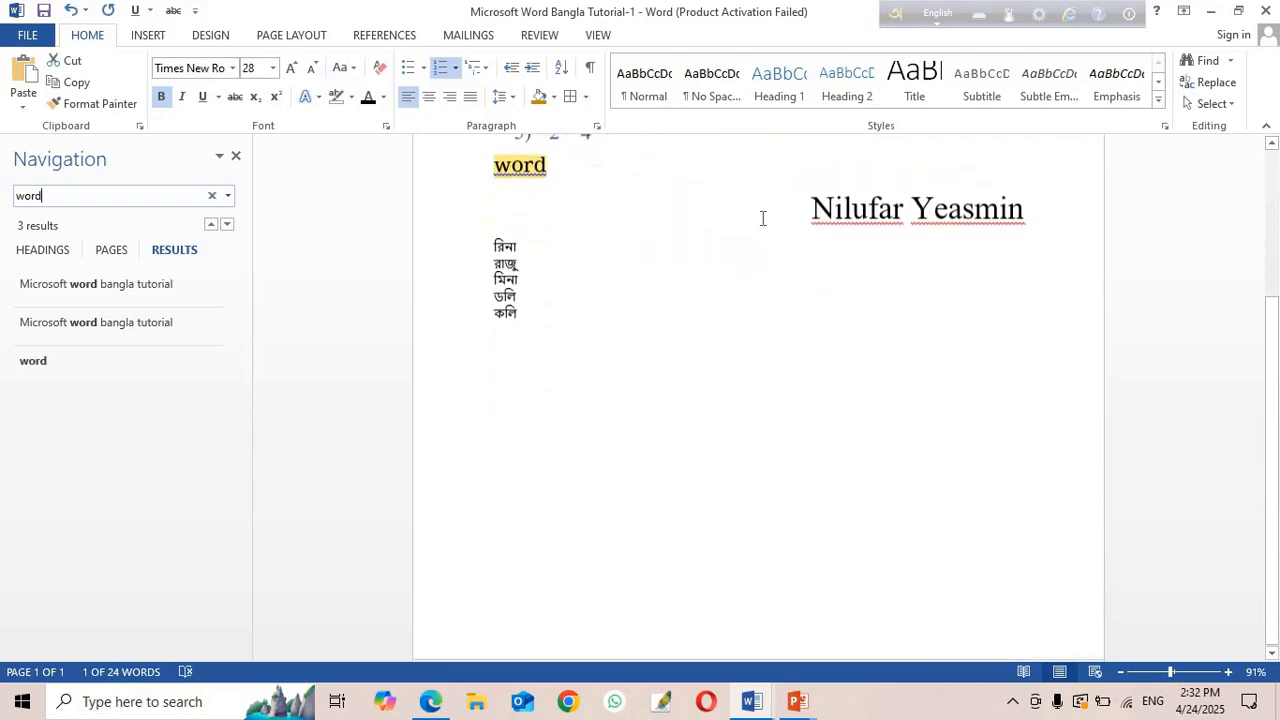
scroll(767, 211, "up", 3)
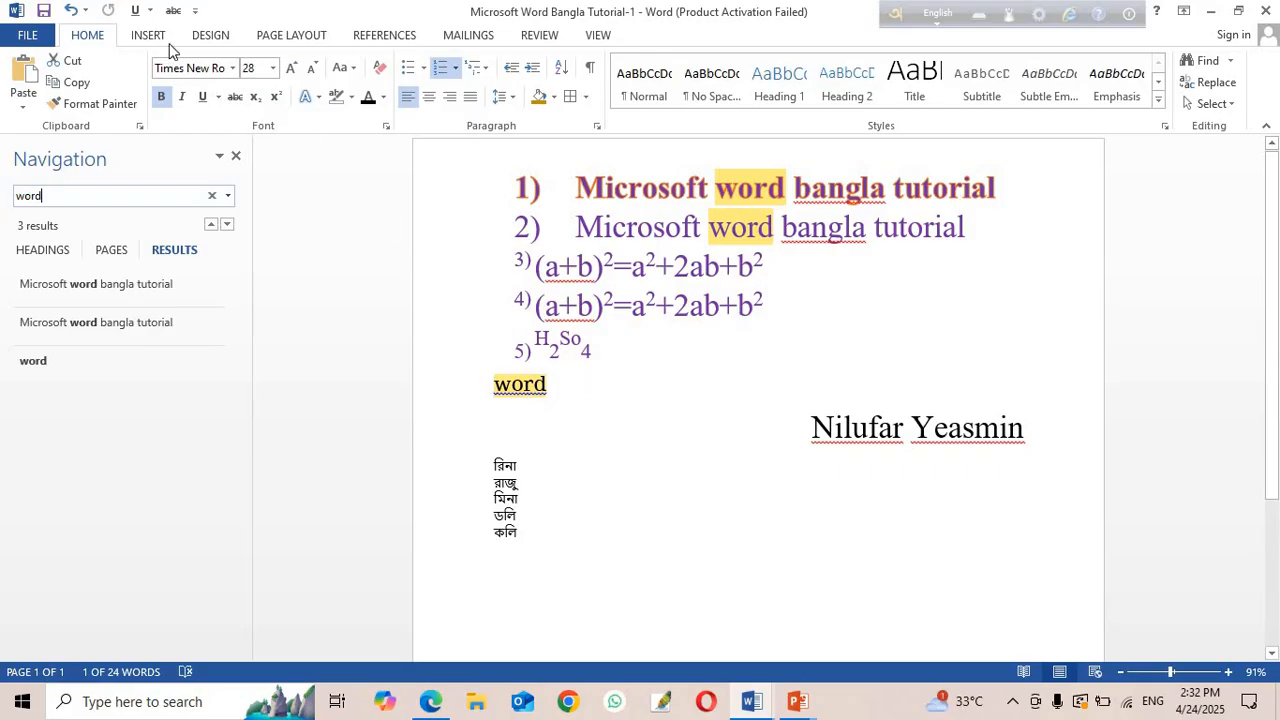
left_click(71, 10)
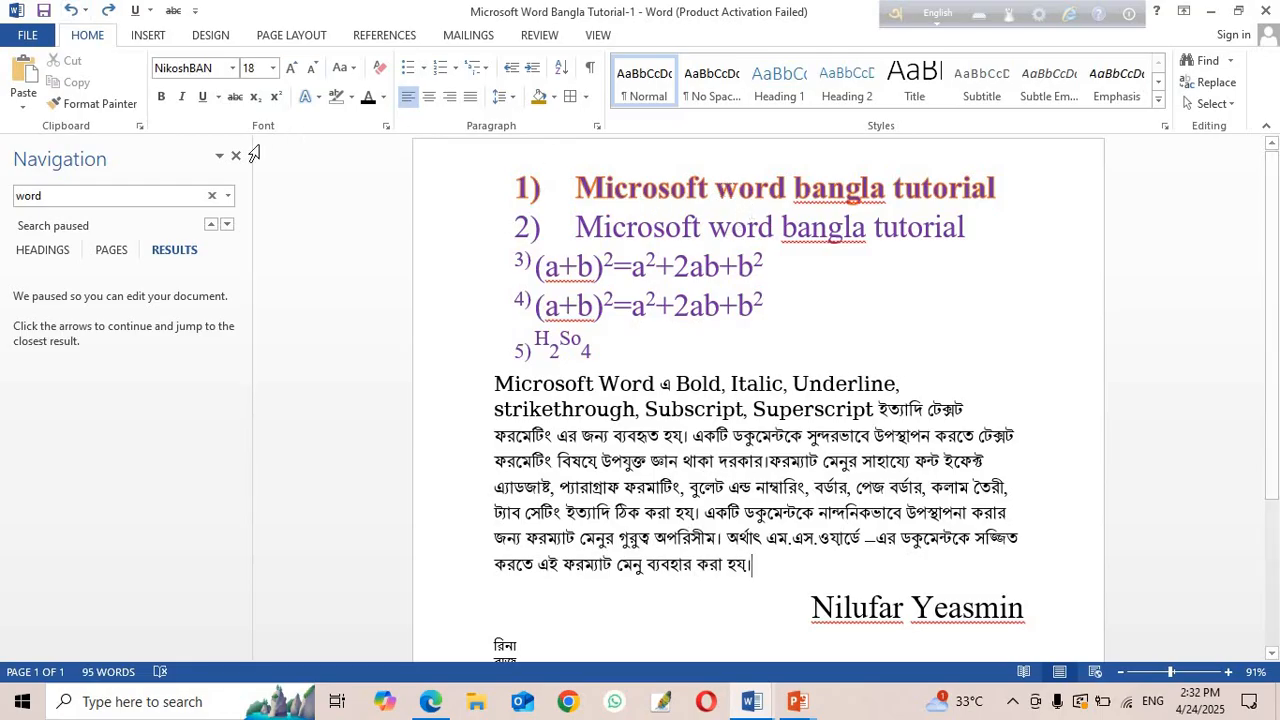
Change the search term from 'word' to 'Microsof' to find the three Microsoft matches, then open Replace.
left_click(57, 198)
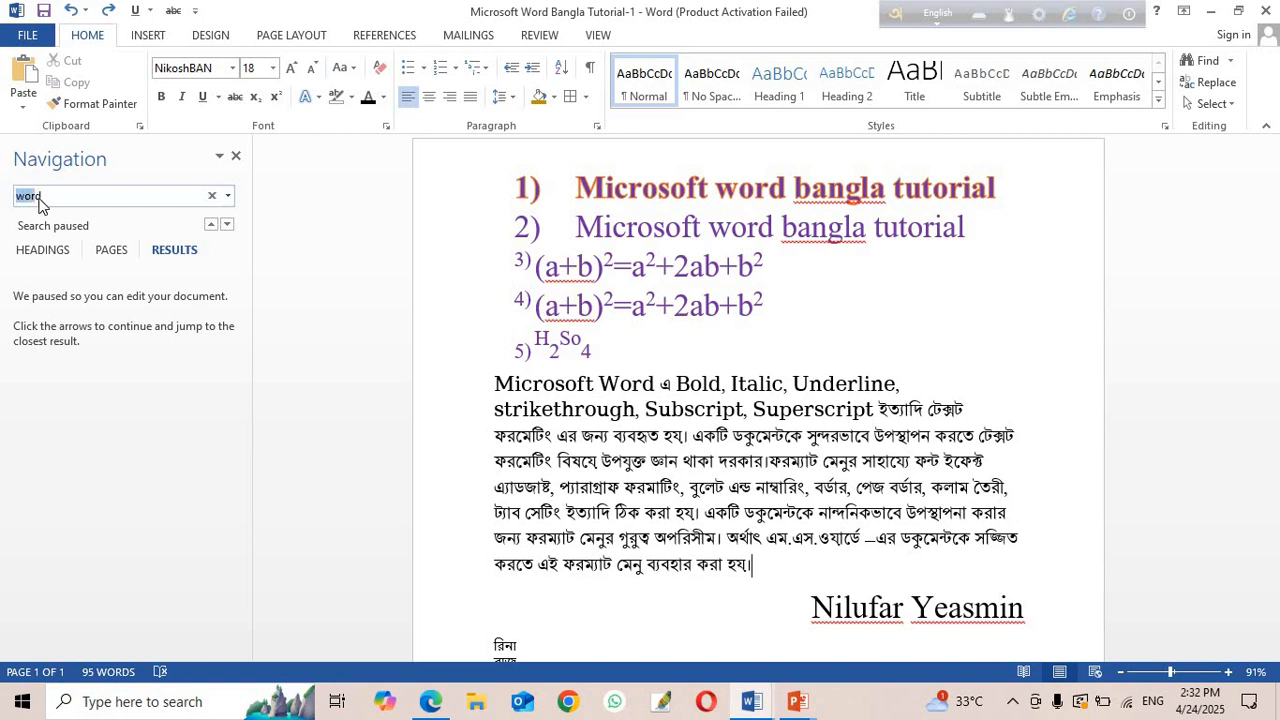
left_click(53, 197)
double_click(15, 200)
type("Micr")
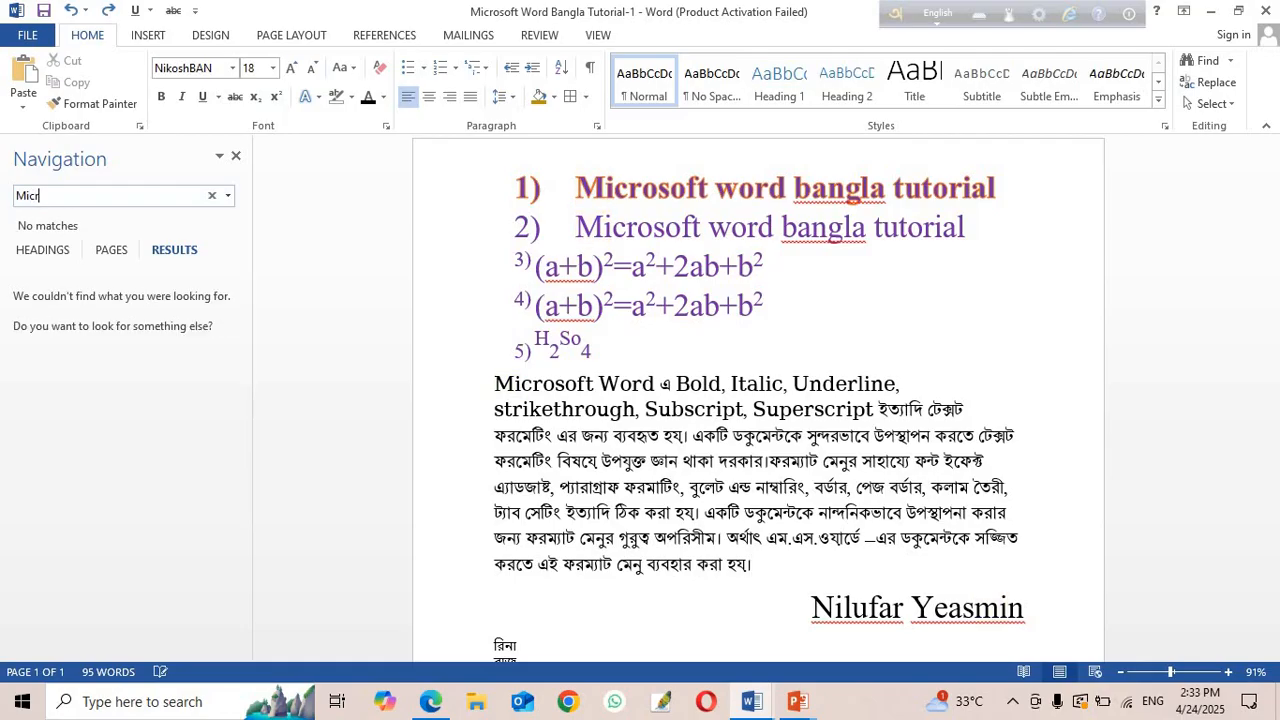
type("osoft")
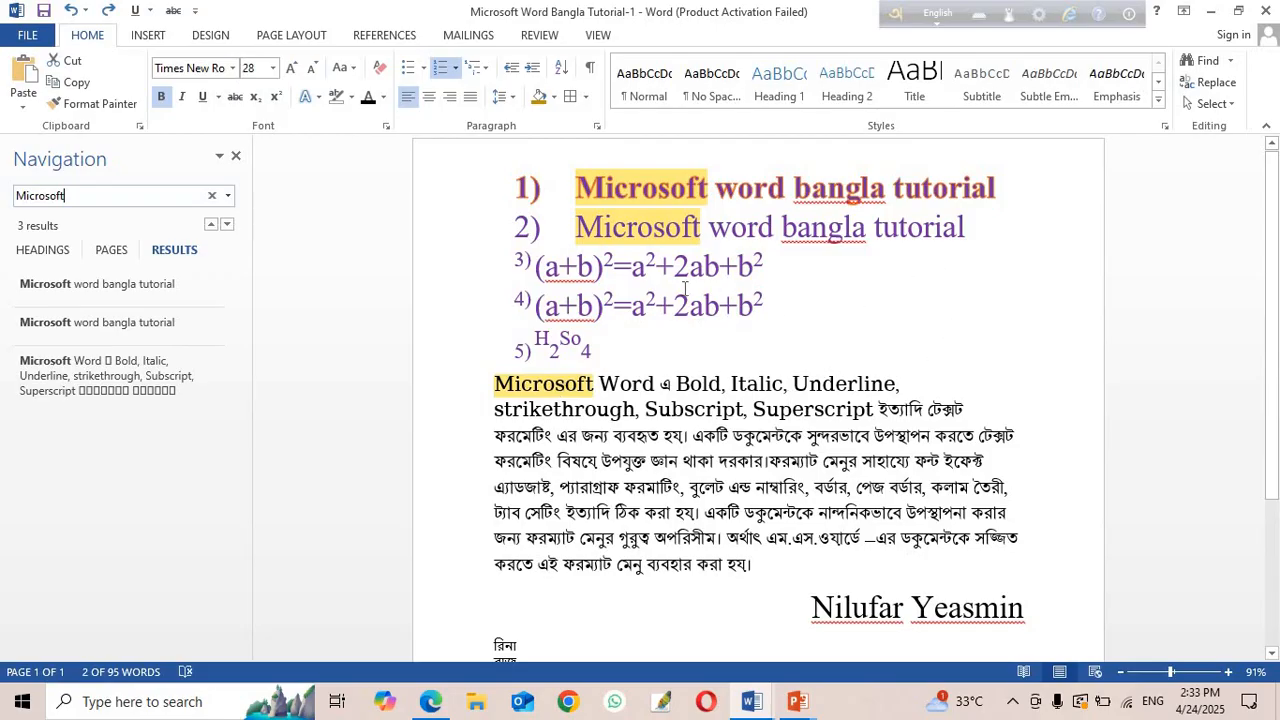
left_click(1229, 85)
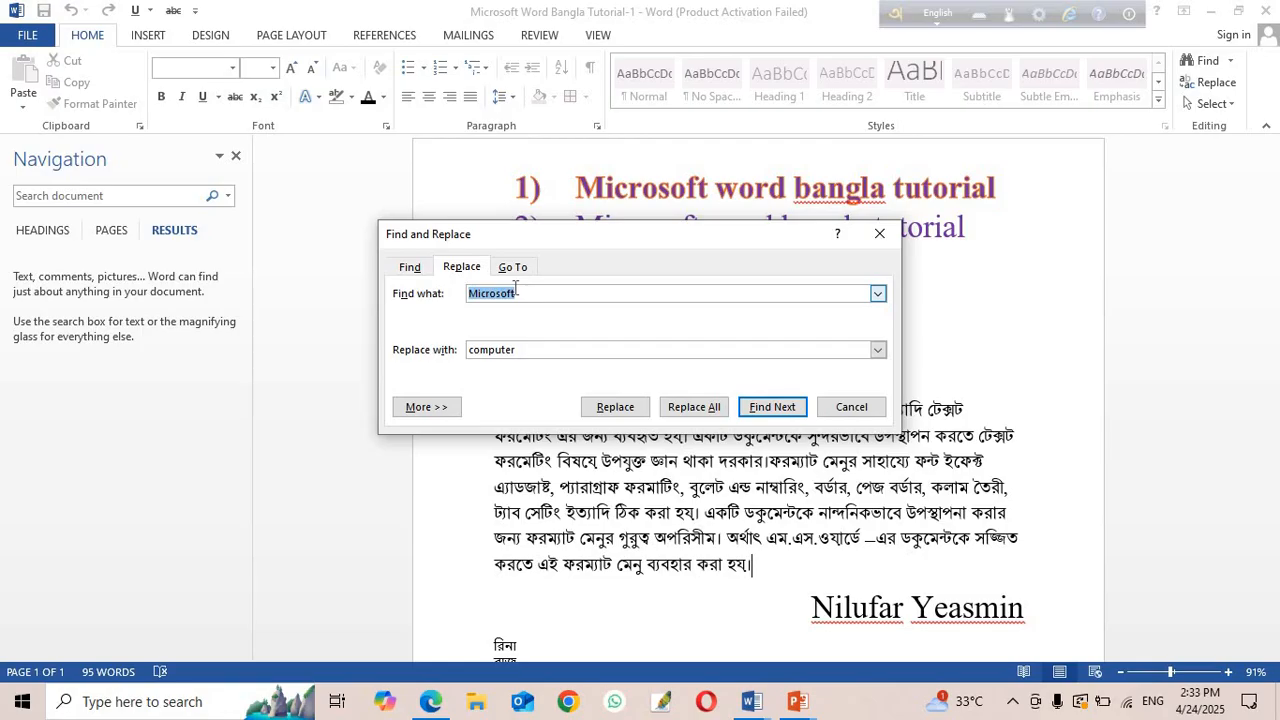
Enter 'Ms' and try Replace and Find Next, dismissing the not-found messages.
type("Ms")
left_click(614, 408)
left_click(614, 410)
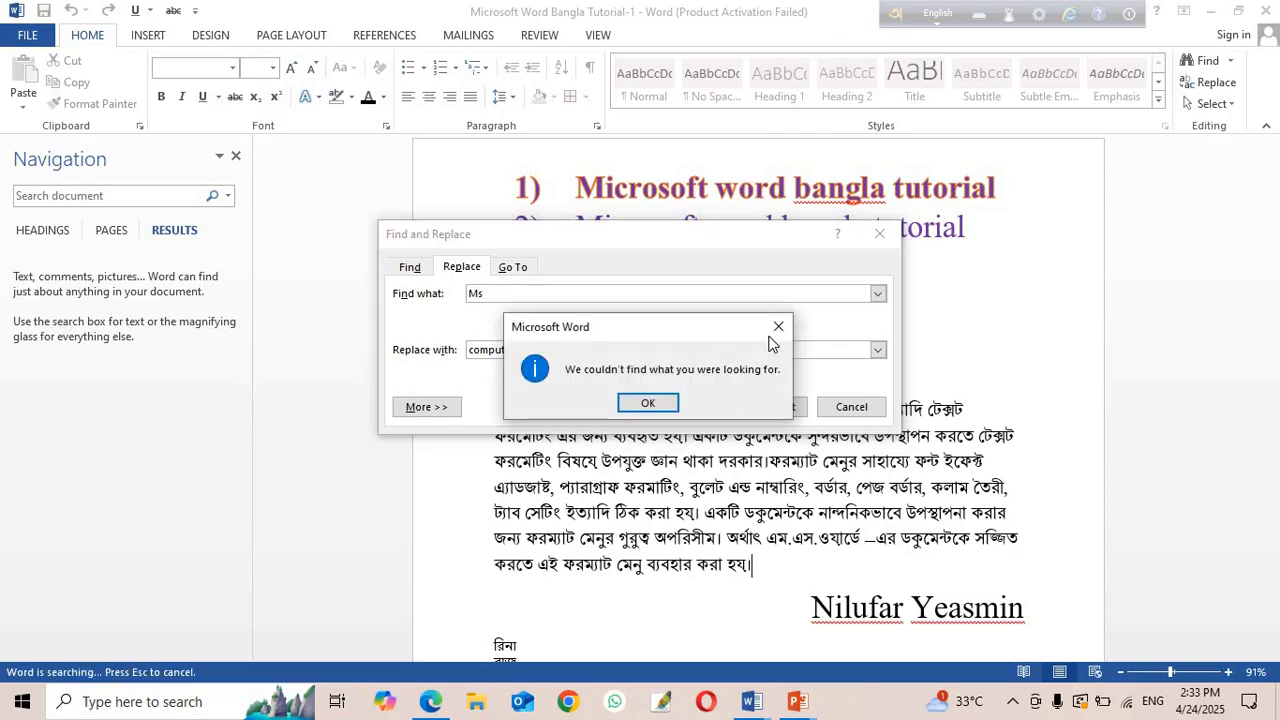
left_click(779, 329)
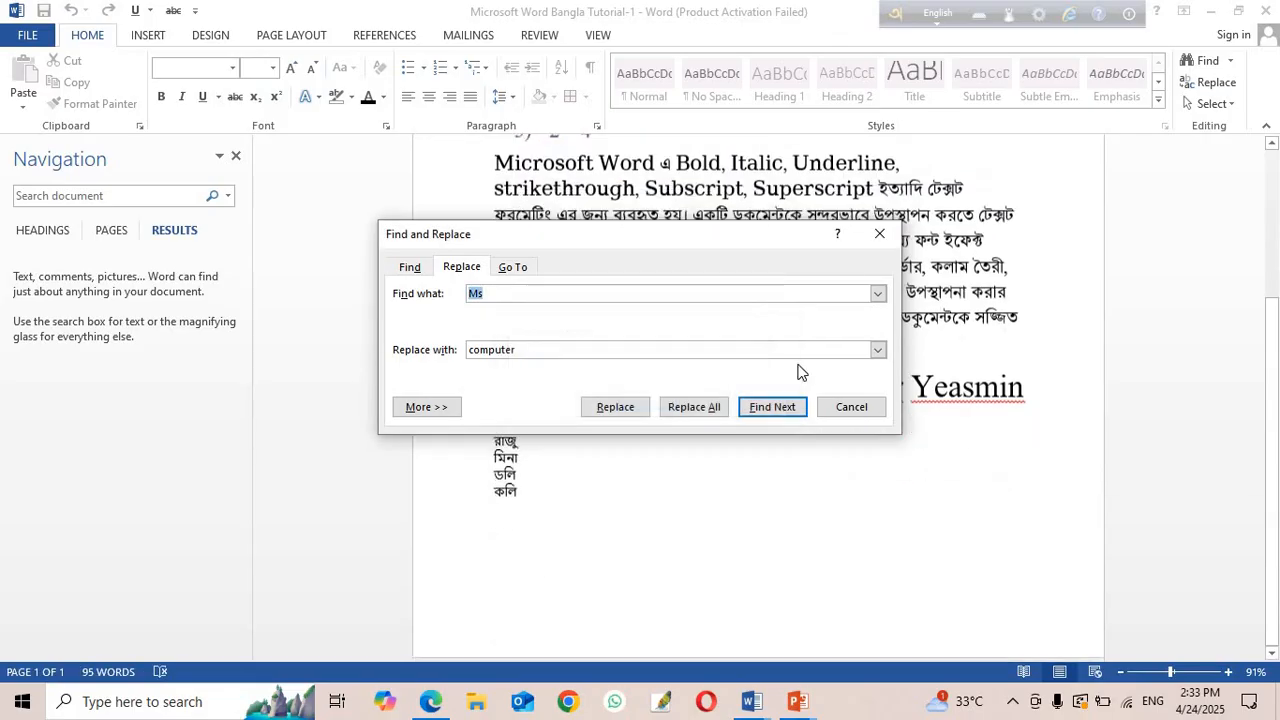
left_click(755, 408)
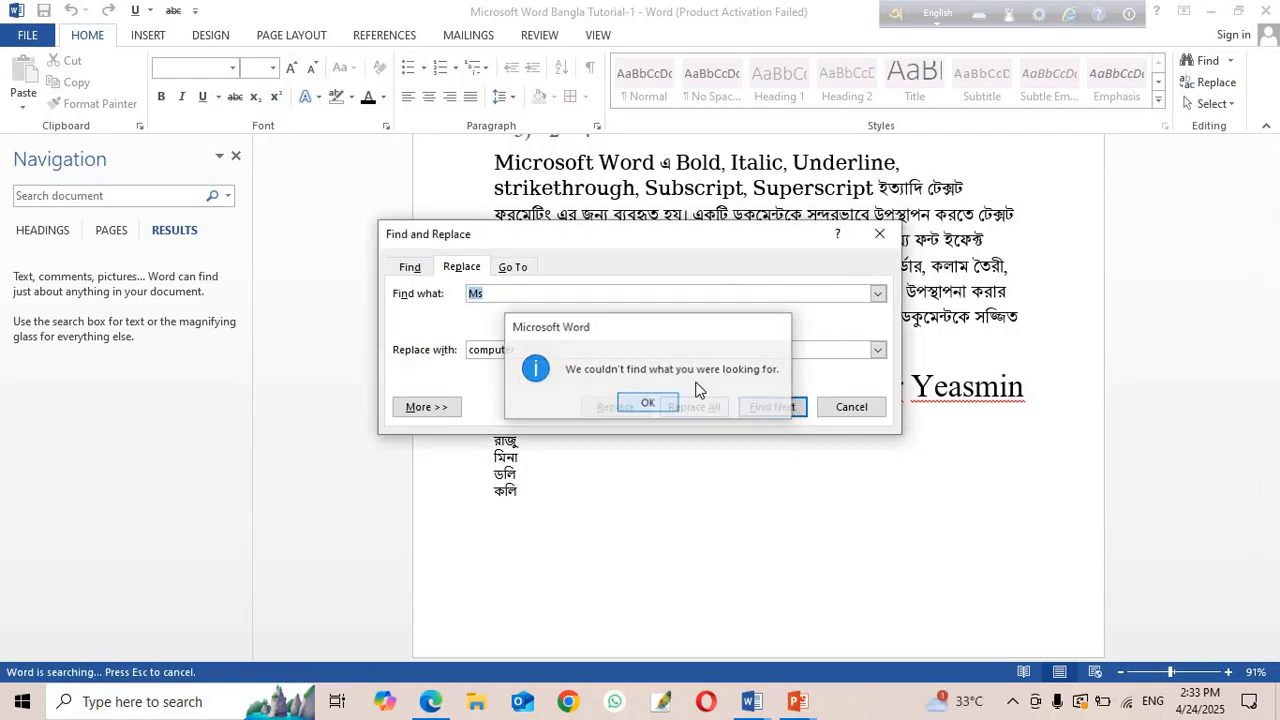
left_click(648, 403)
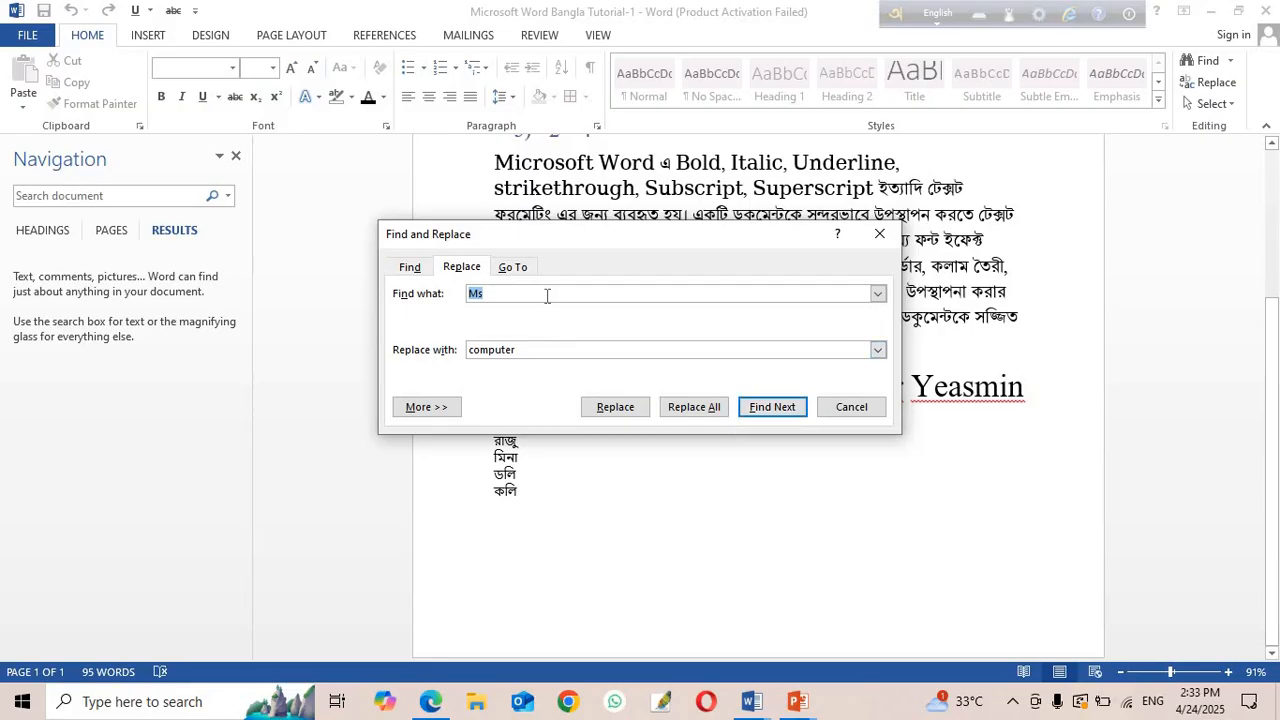
Set Find what to Microsoft and Replace with to Ms, then Replace All for three replacements.
left_click(543, 294)
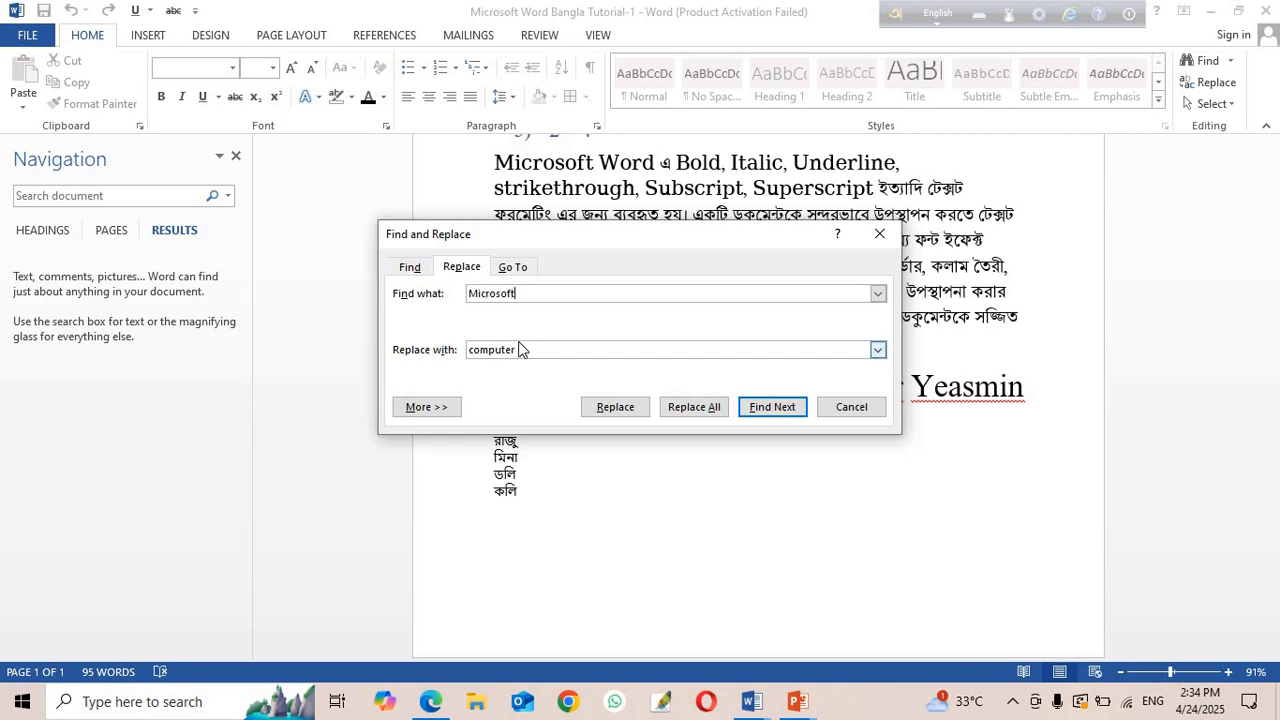
double_click(494, 349)
type("Ms")
left_click(677, 410)
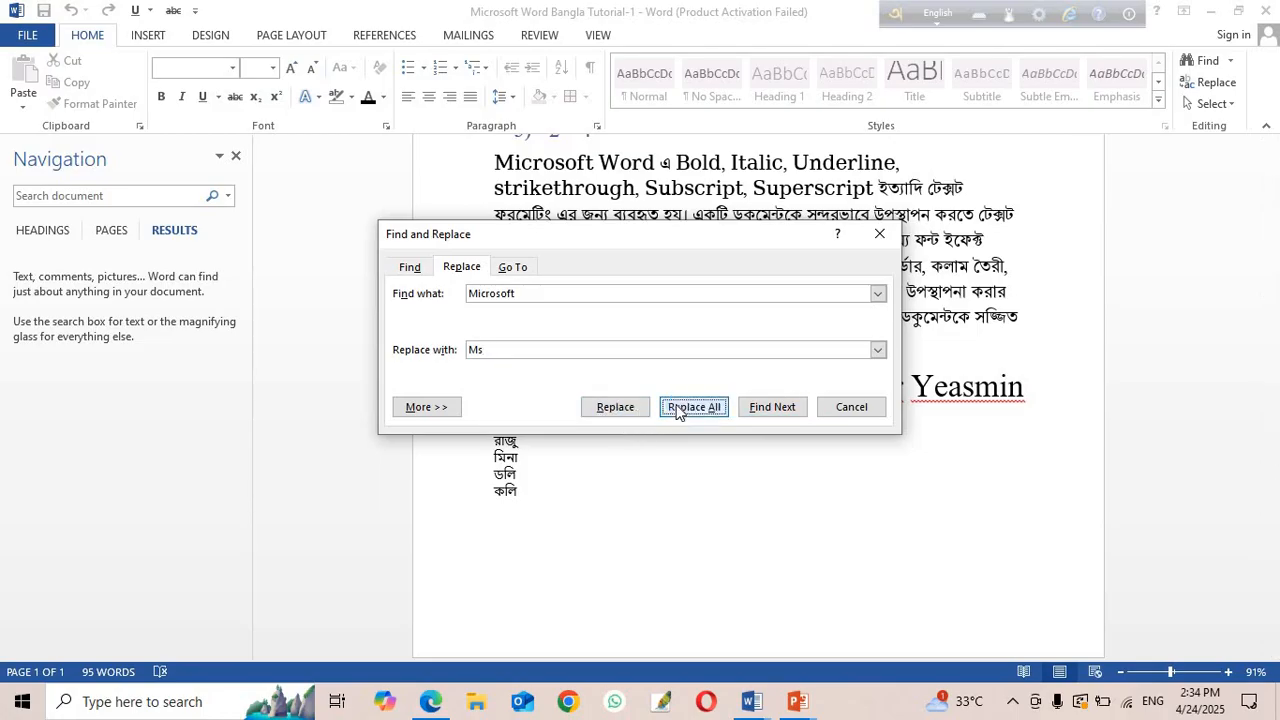
left_click(672, 405)
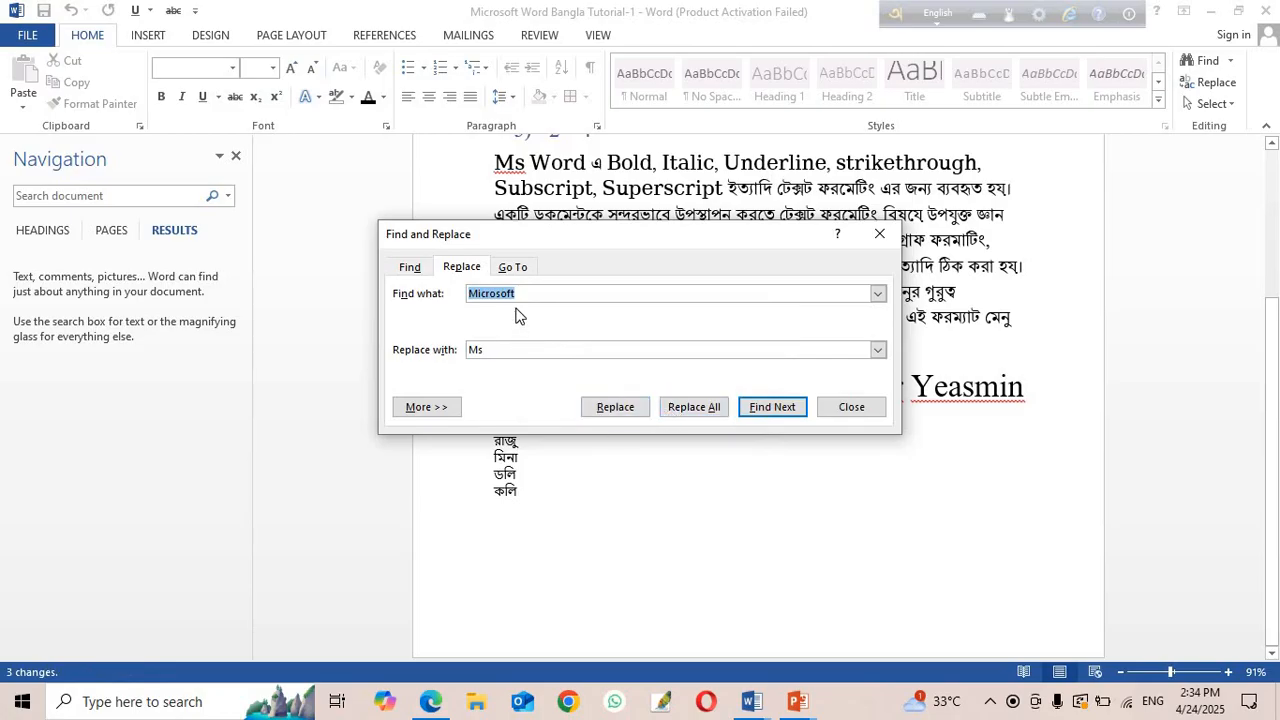
Check that no Microsoft remains, dismissing the not-found messages, and close Find and Replace.
left_click(630, 407)
left_click(648, 403)
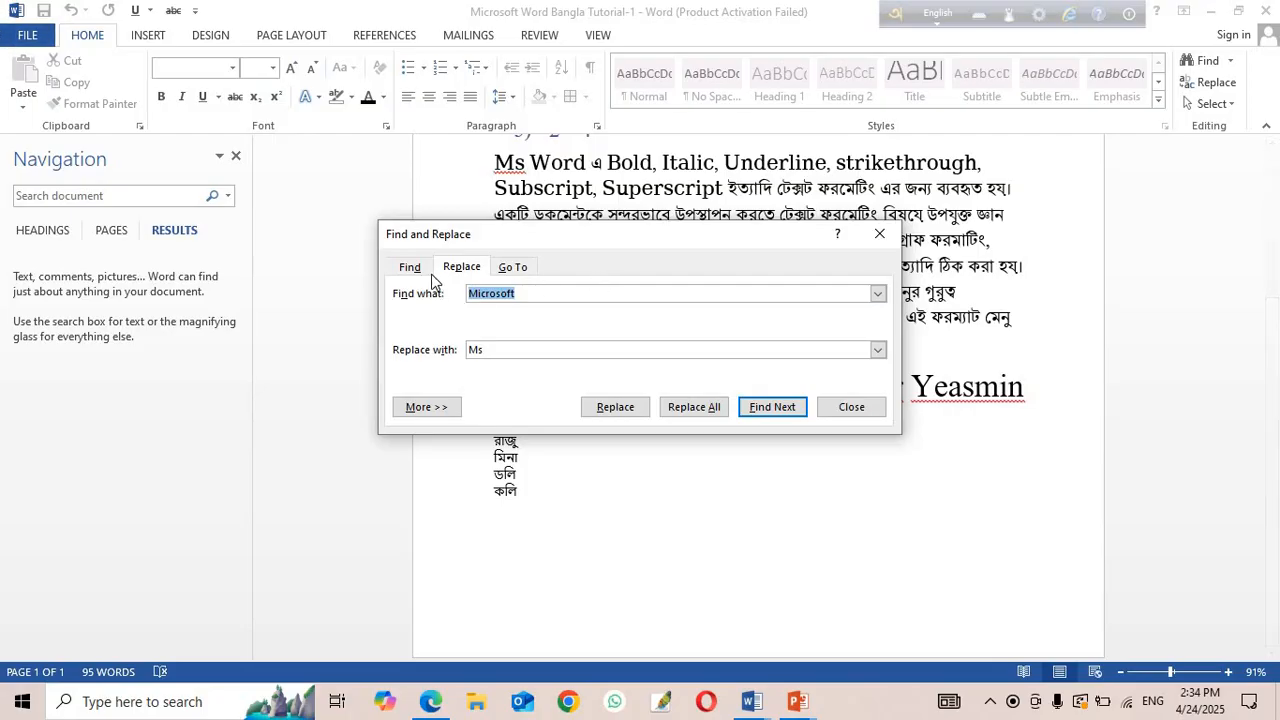
left_click(457, 268)
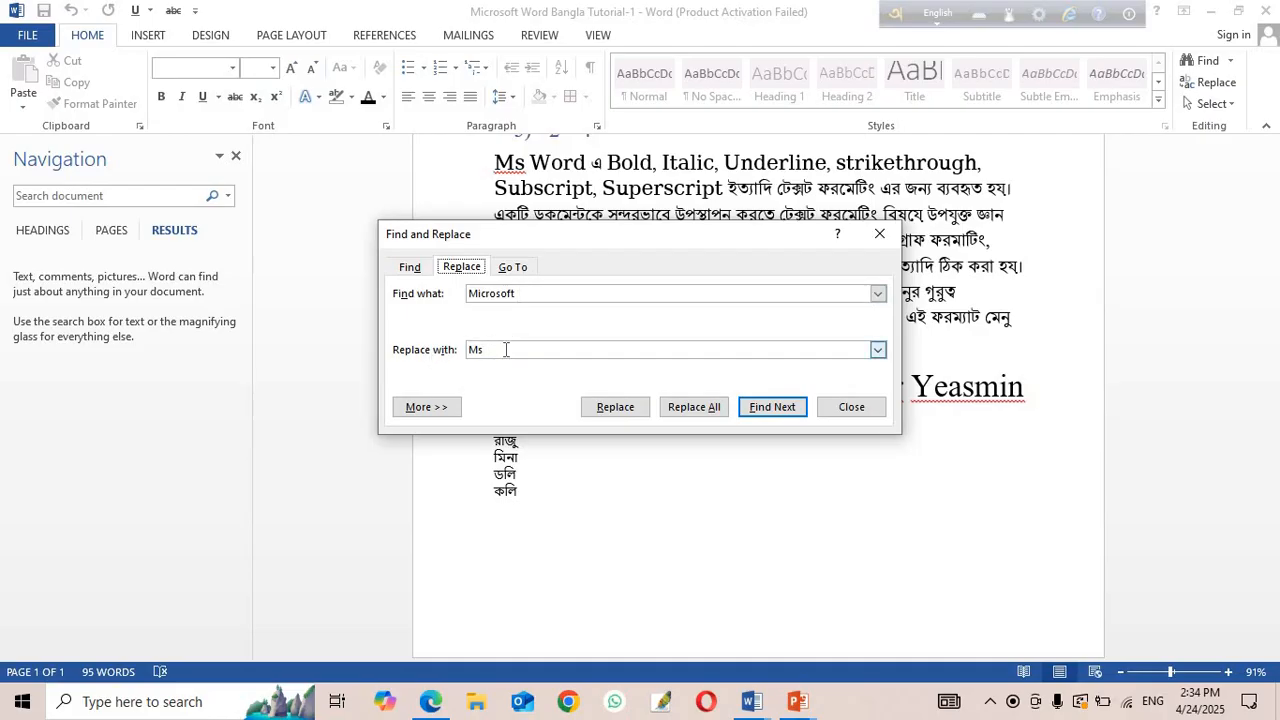
left_click(799, 412)
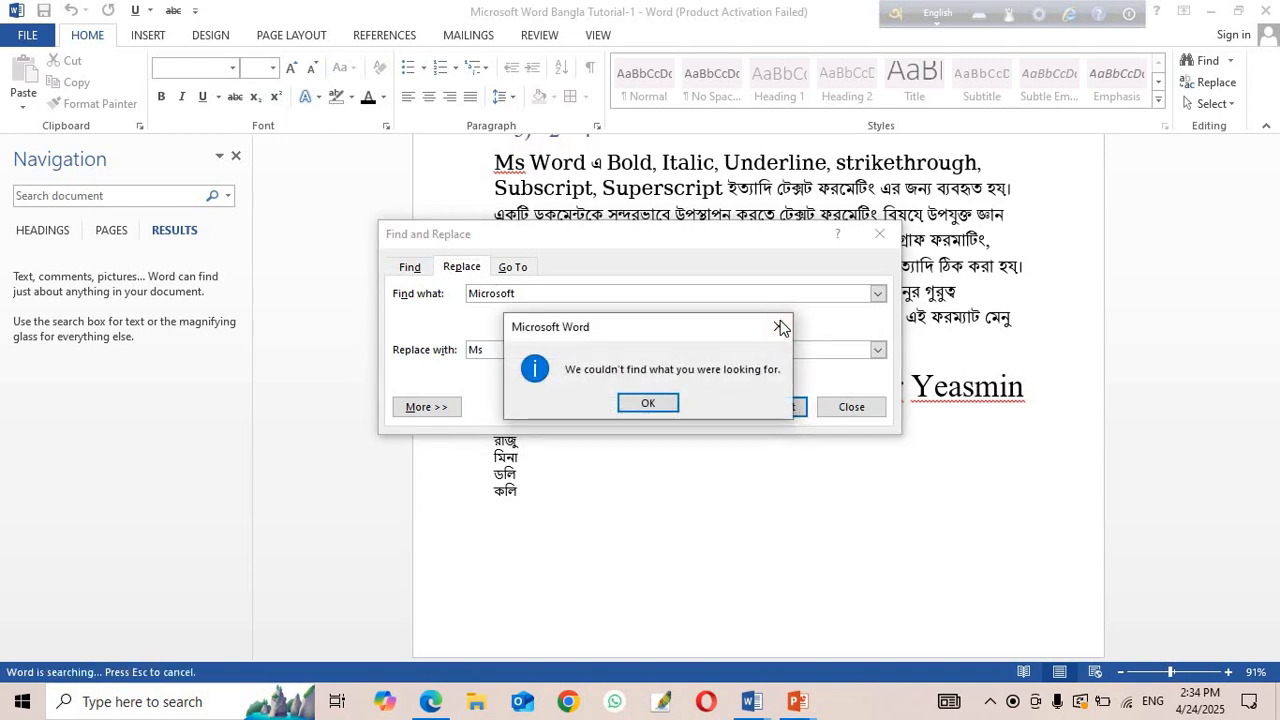
left_click(779, 326)
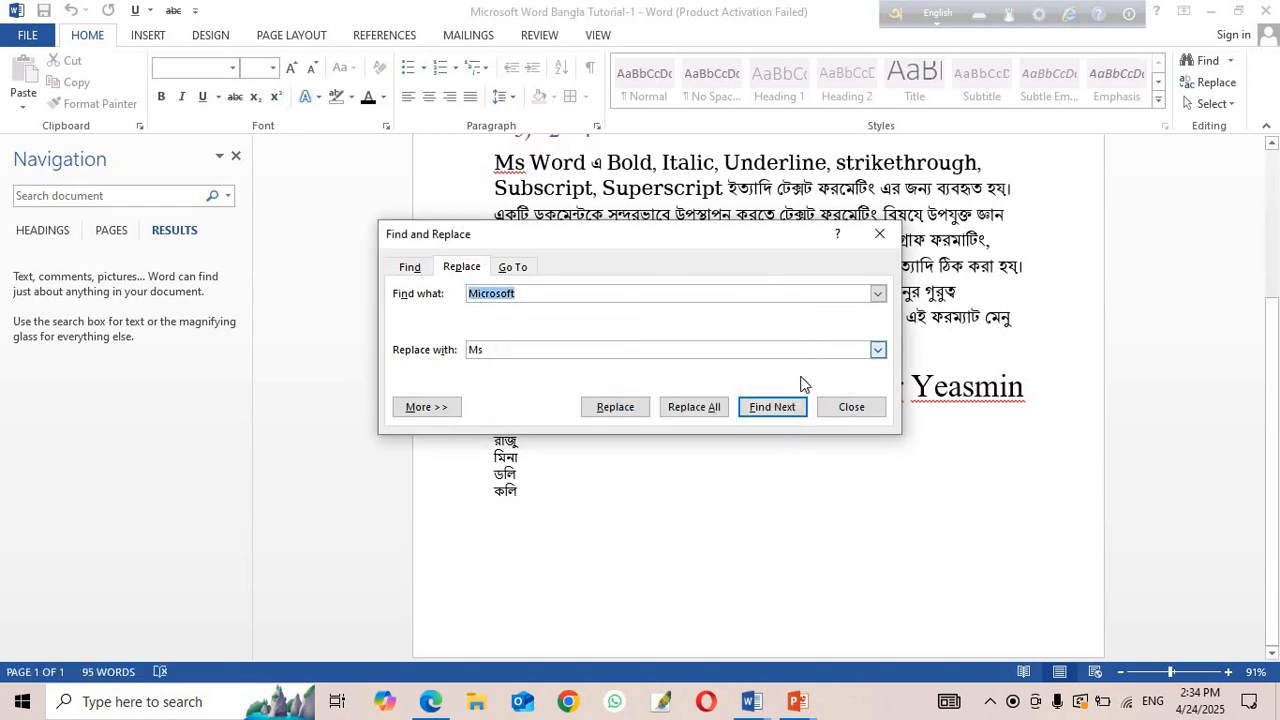
left_click(840, 410)
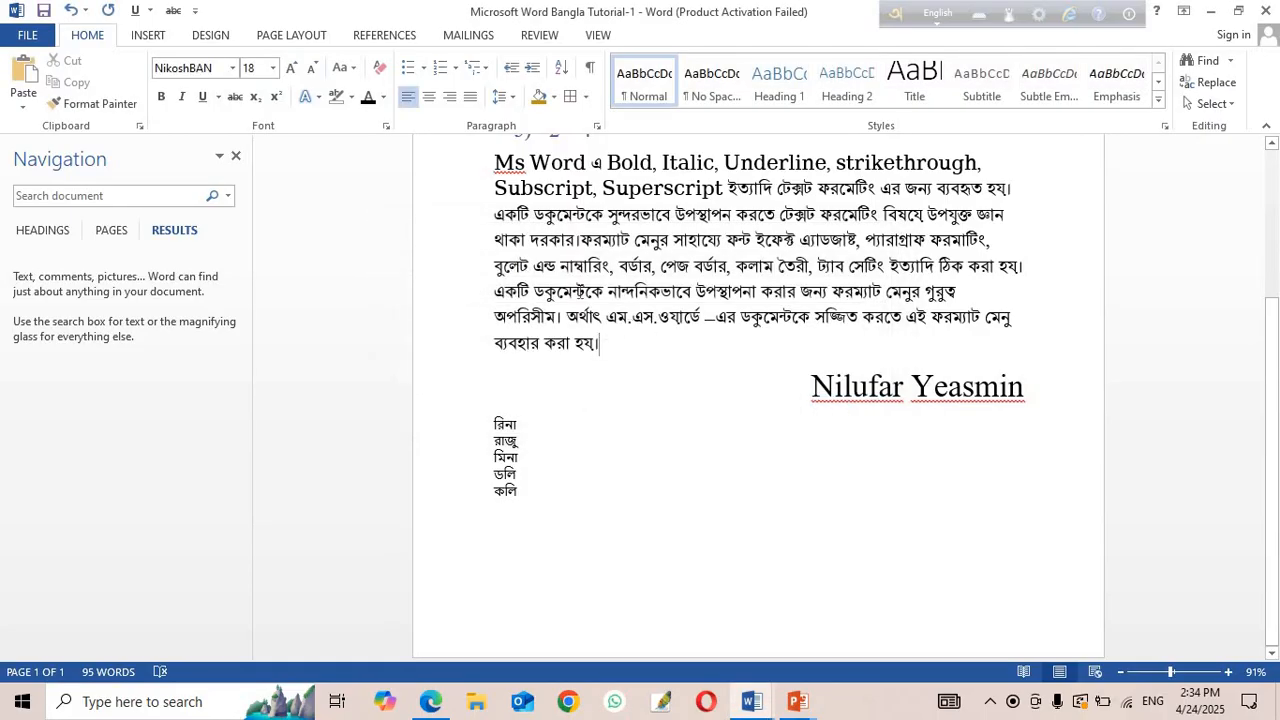
Scroll to the top to review the three 'Ms' matches in the headings and Bangla paragraph.
scroll(615, 248, "up", 1)
scroll(615, 248, "up", 2)
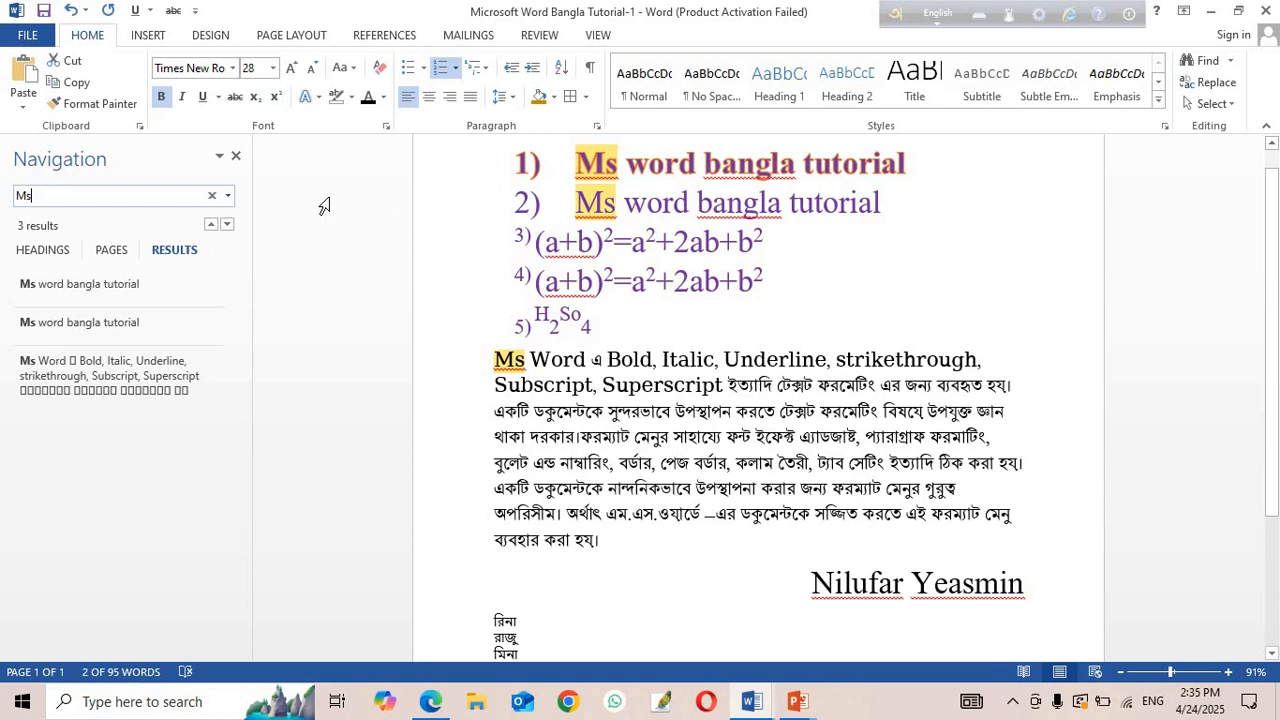
scroll(579, 292, "up", 1)
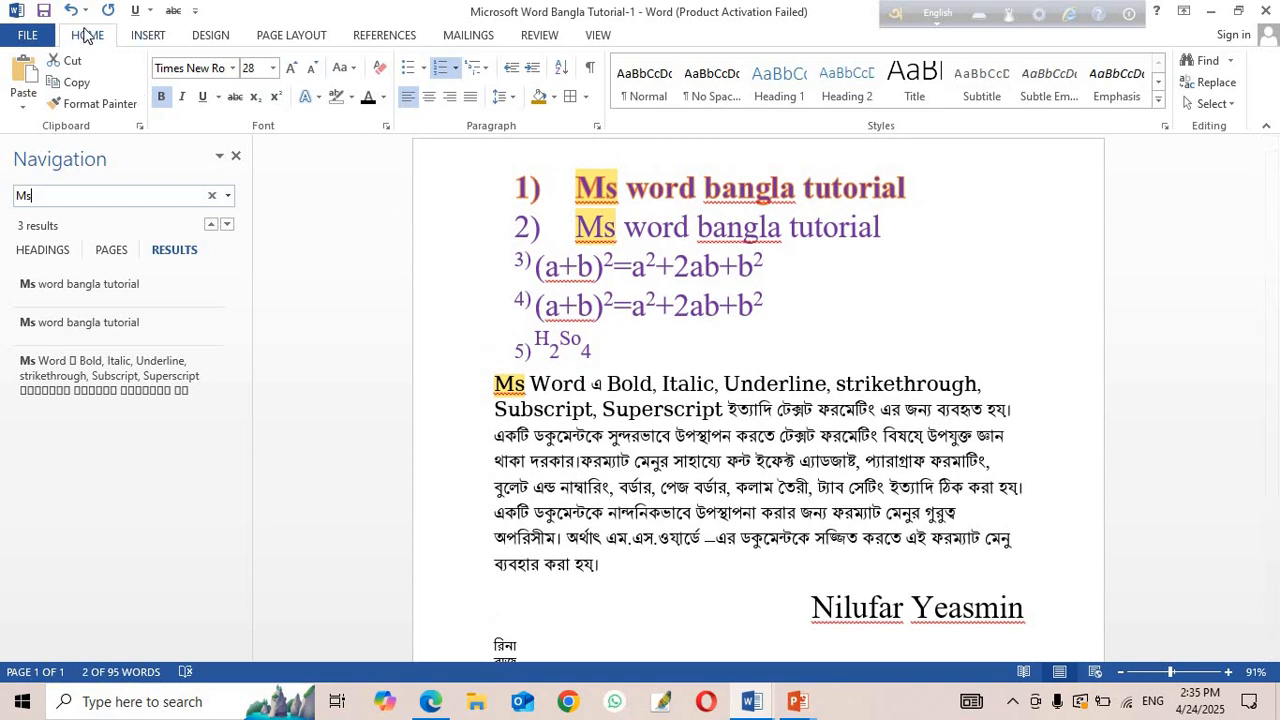
Browse the Insert tab's Cover Page designs and close the gallery without adding one.
left_click(148, 36)
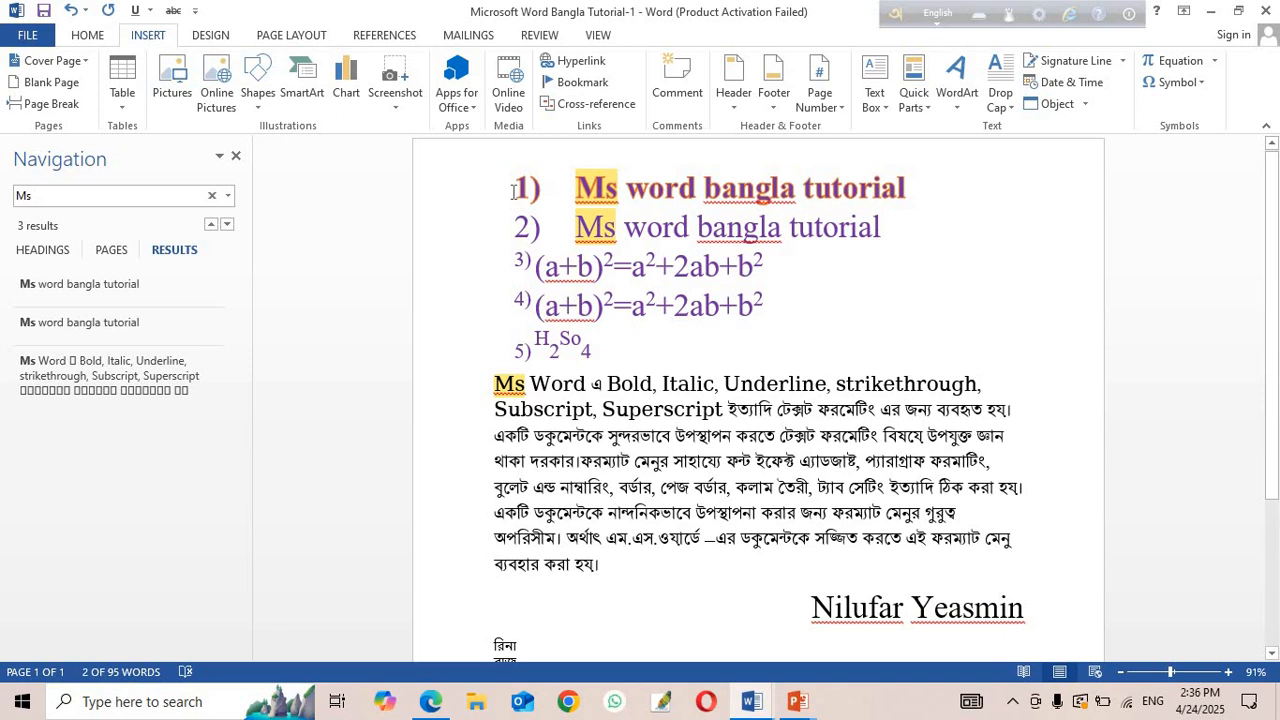
scroll(512, 197, "down", 3)
scroll(515, 192, "down", 1)
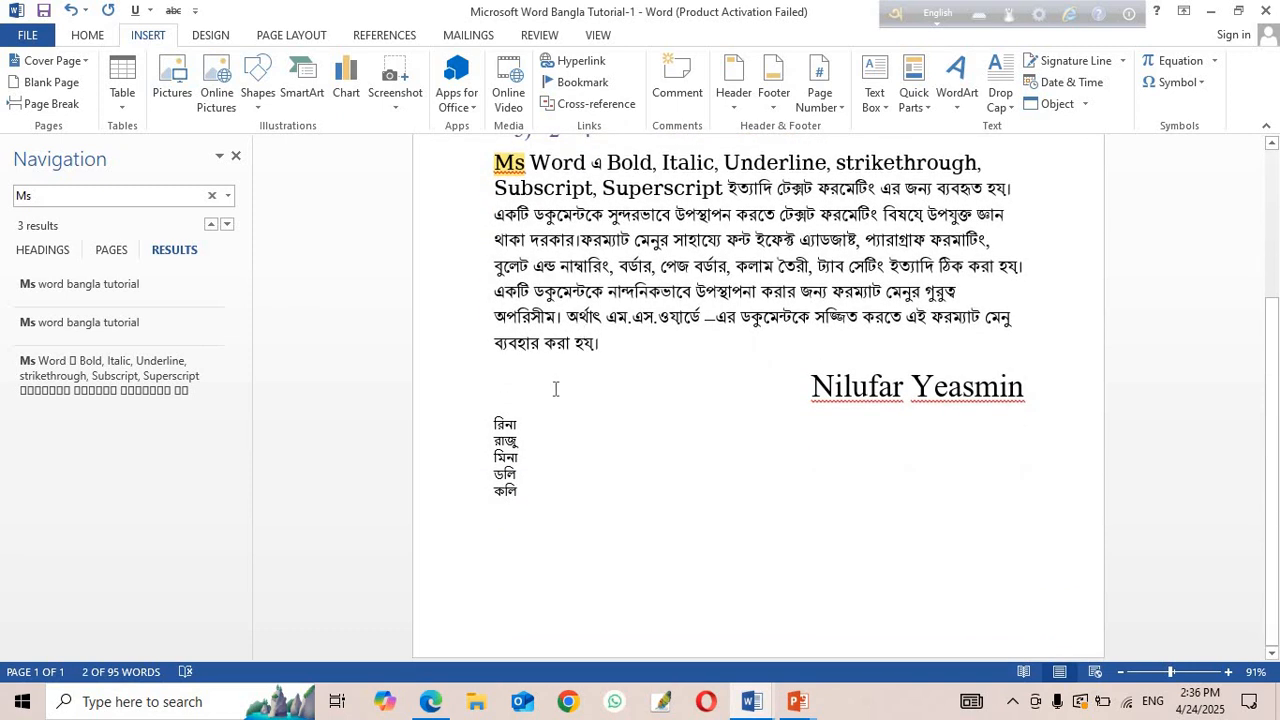
left_click(84, 65)
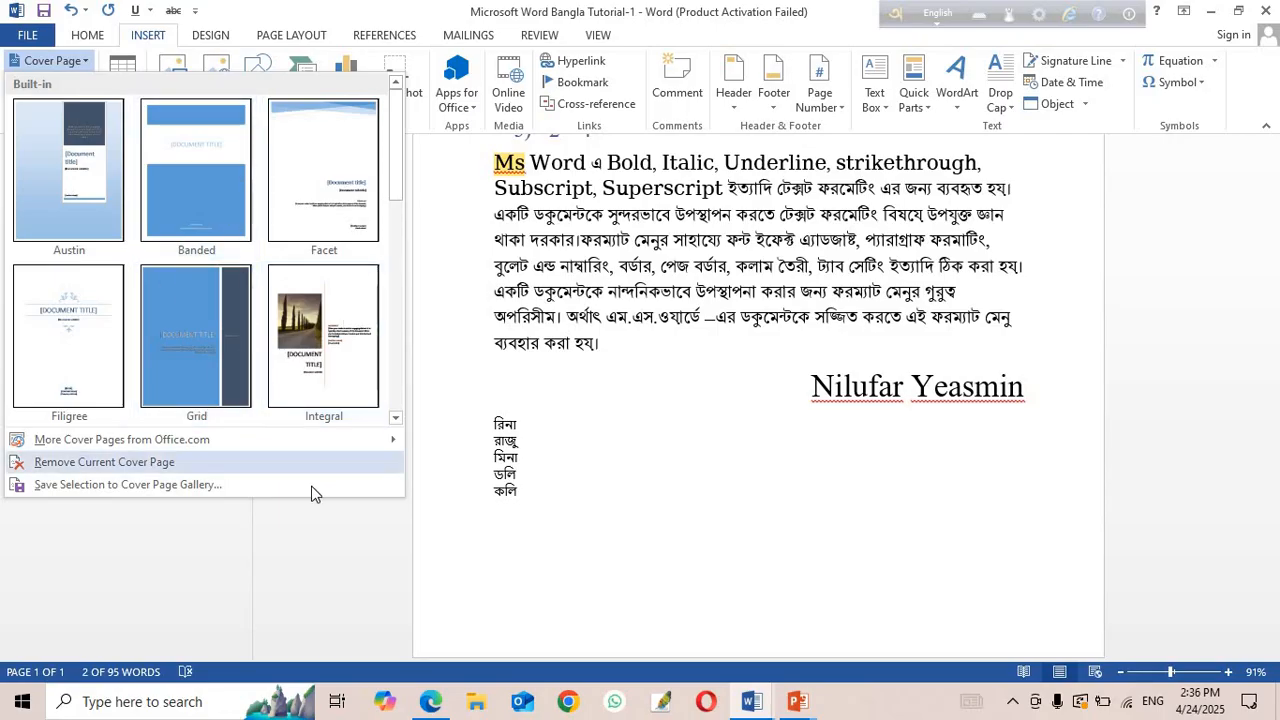
left_click(651, 449)
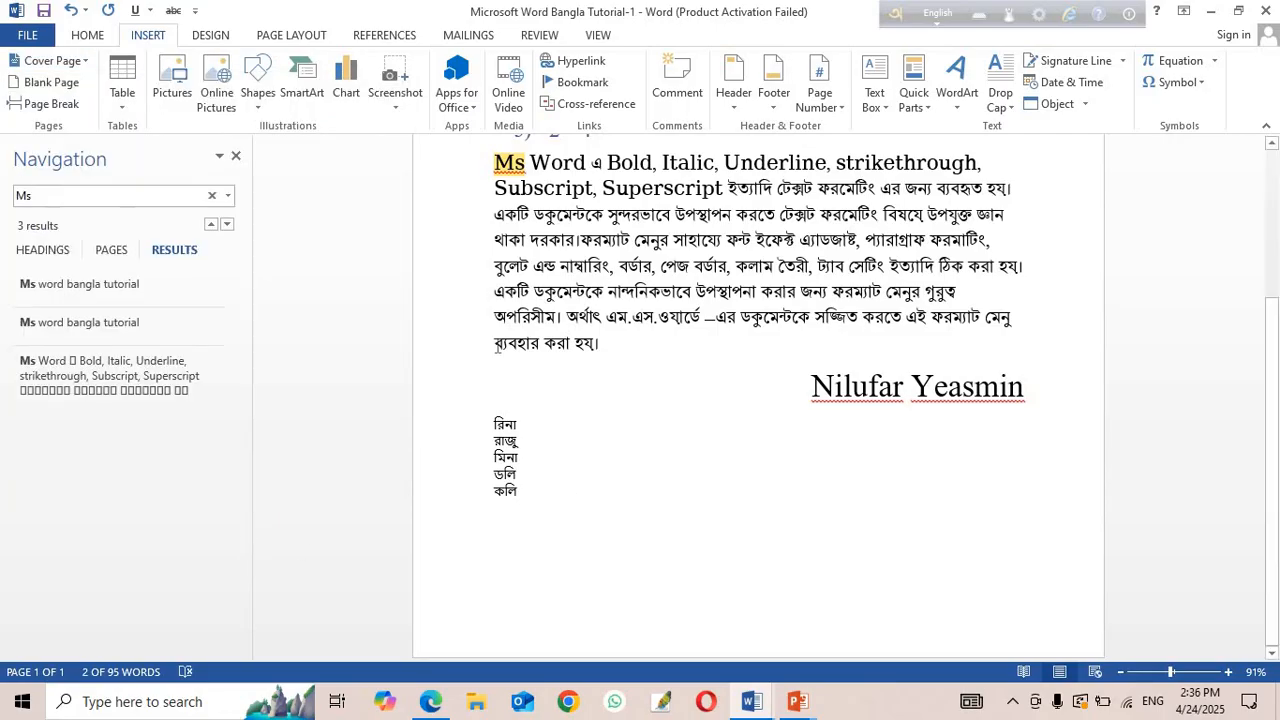
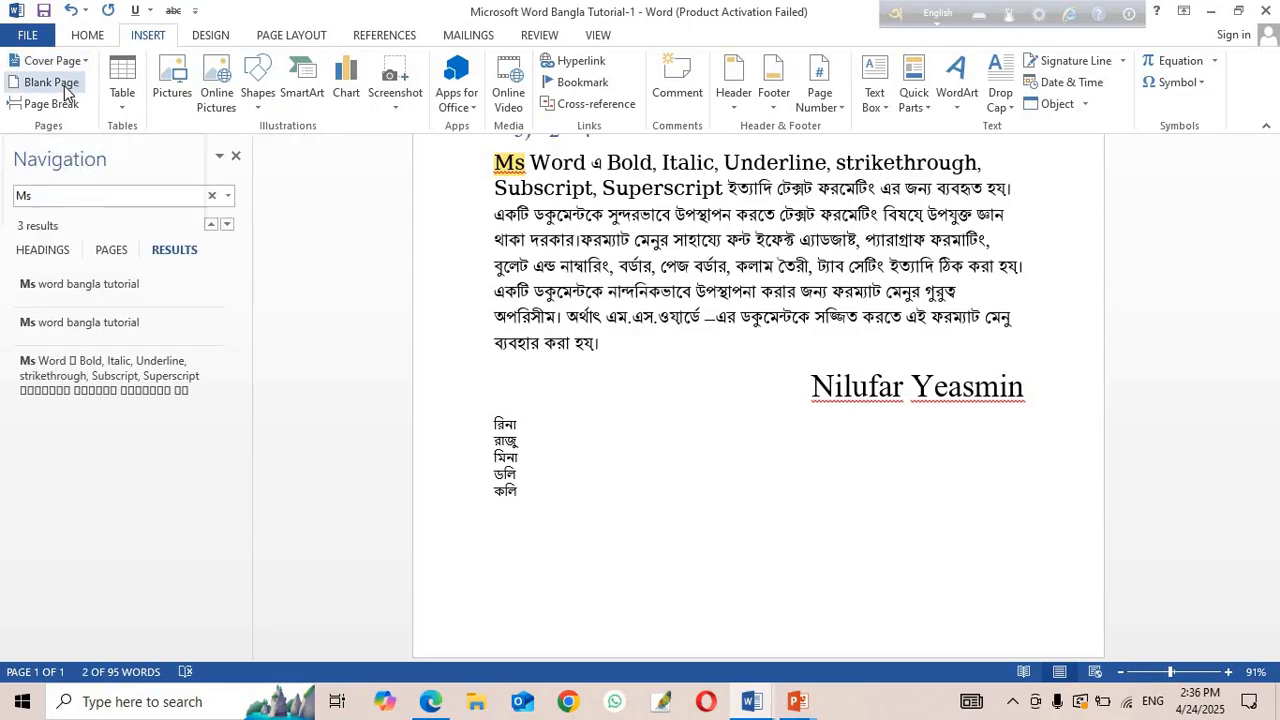
Try a blank page and undo it, then insert a page break before the numbered list.
left_click(63, 84)
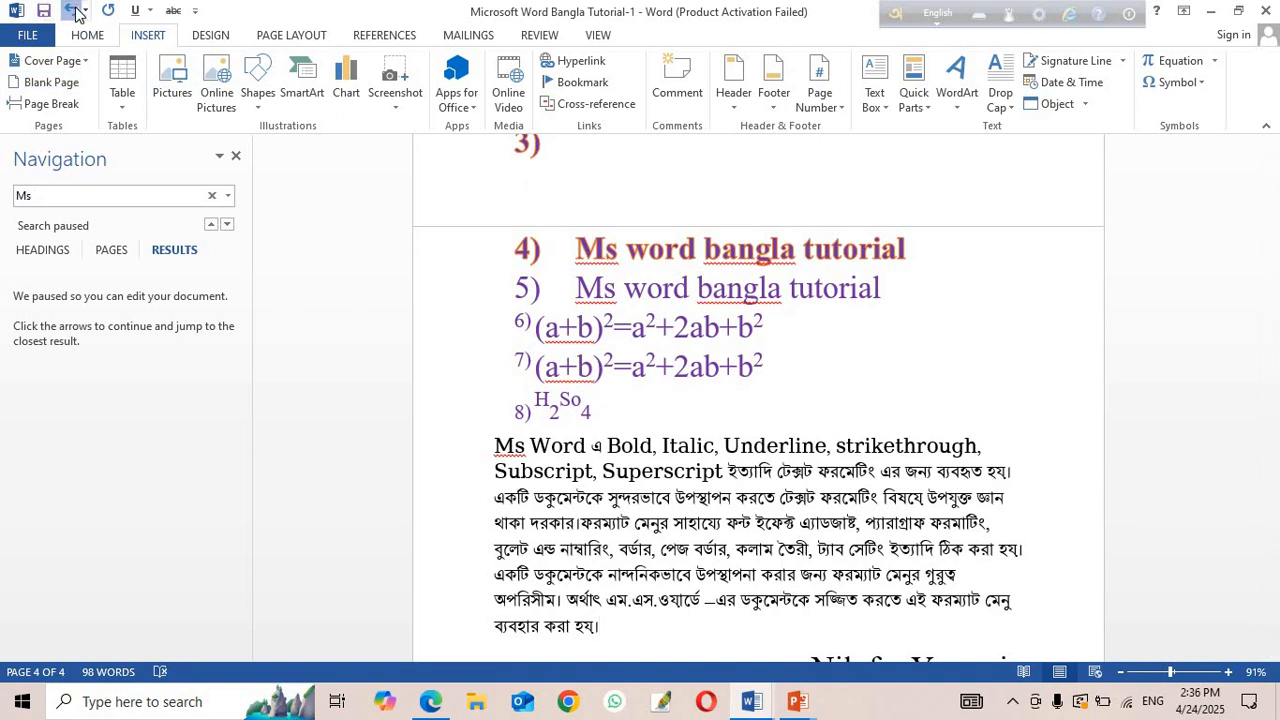
left_click(71, 11)
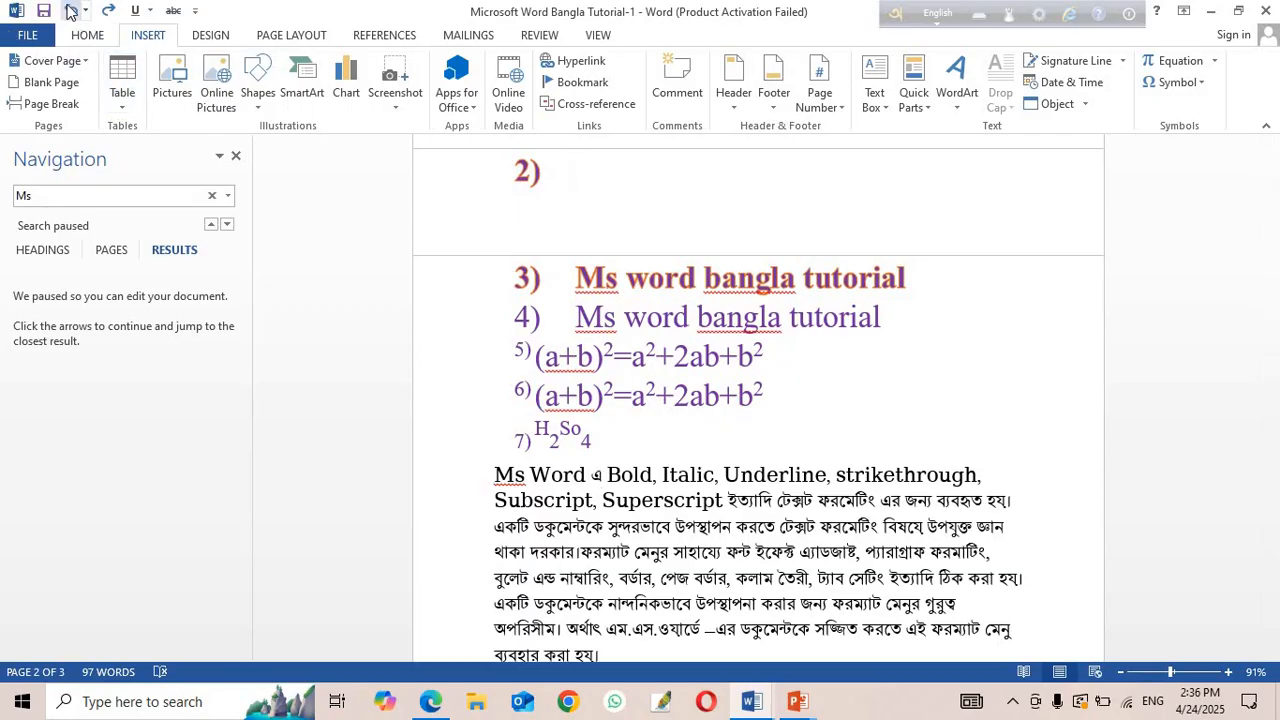
left_click(71, 11)
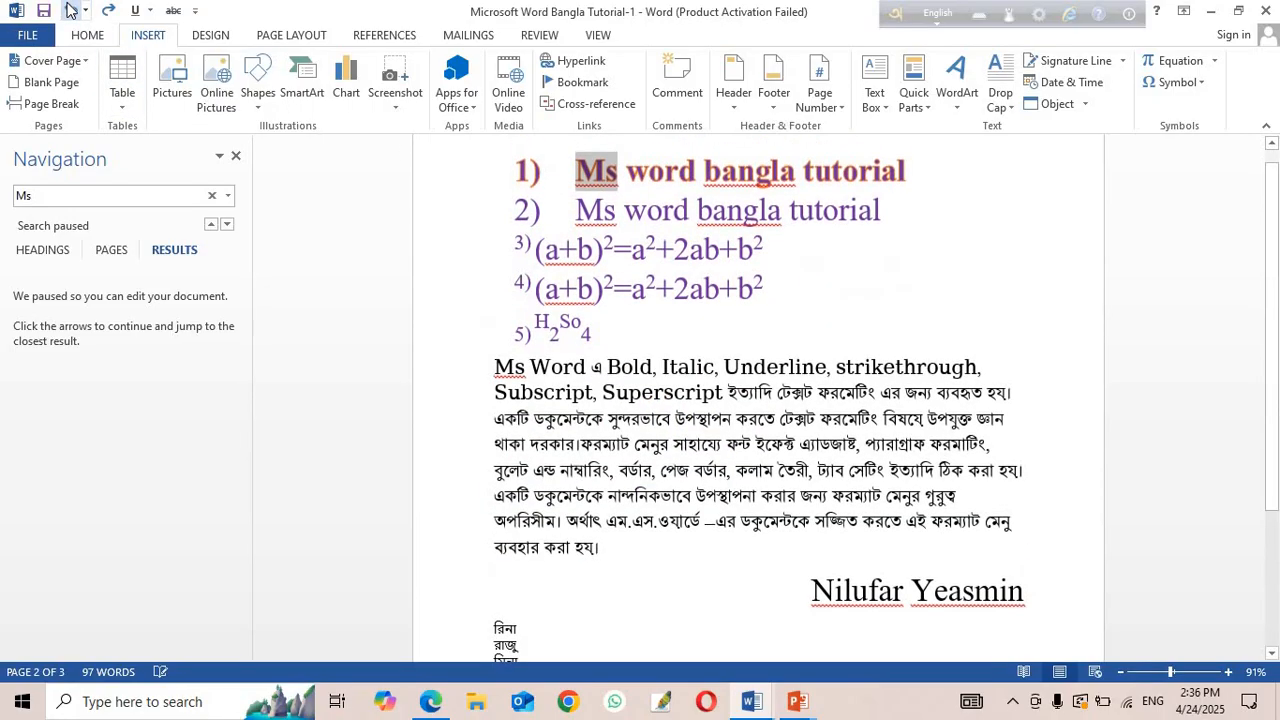
left_click(55, 104)
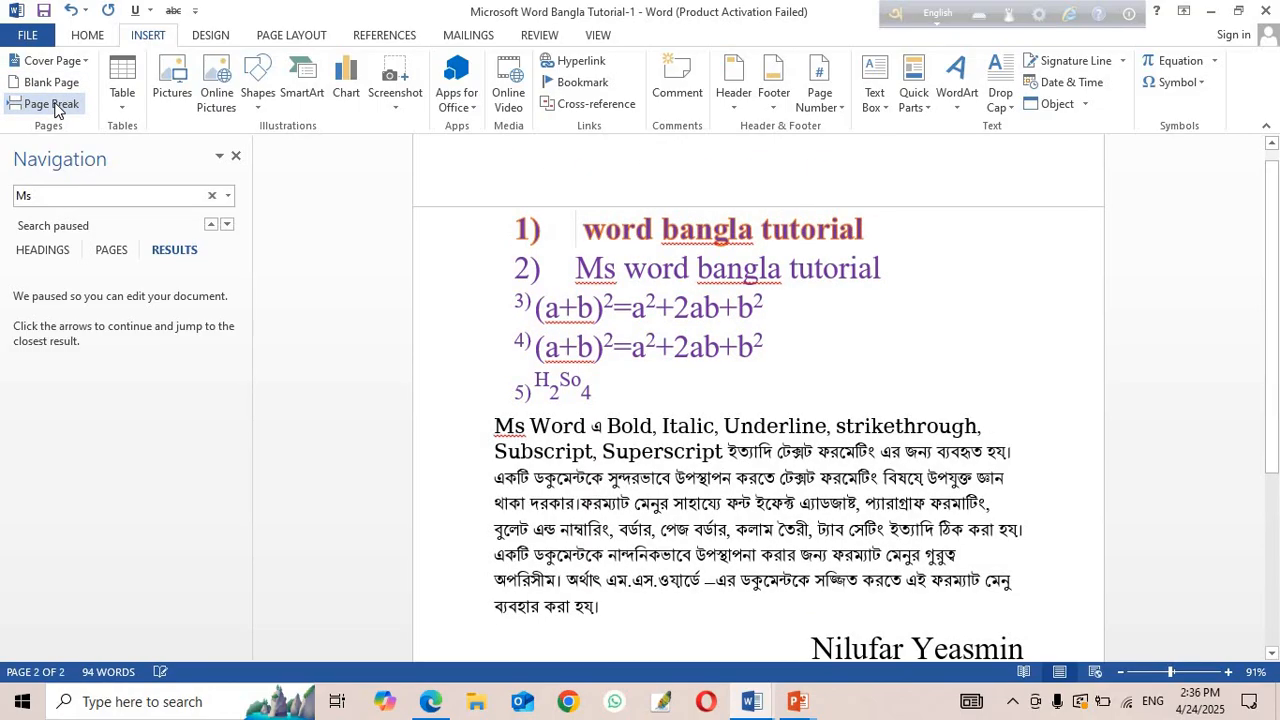
scroll(455, 292, "up", 1)
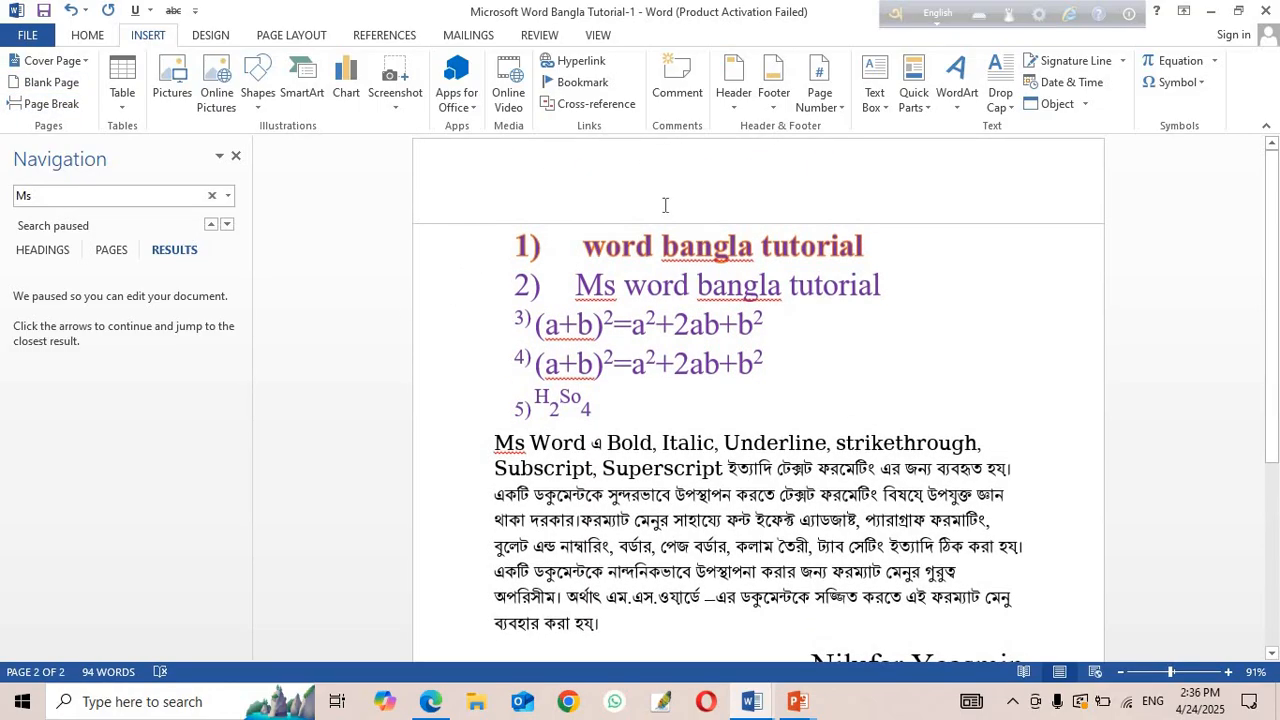
scroll(685, 195, "down", 5)
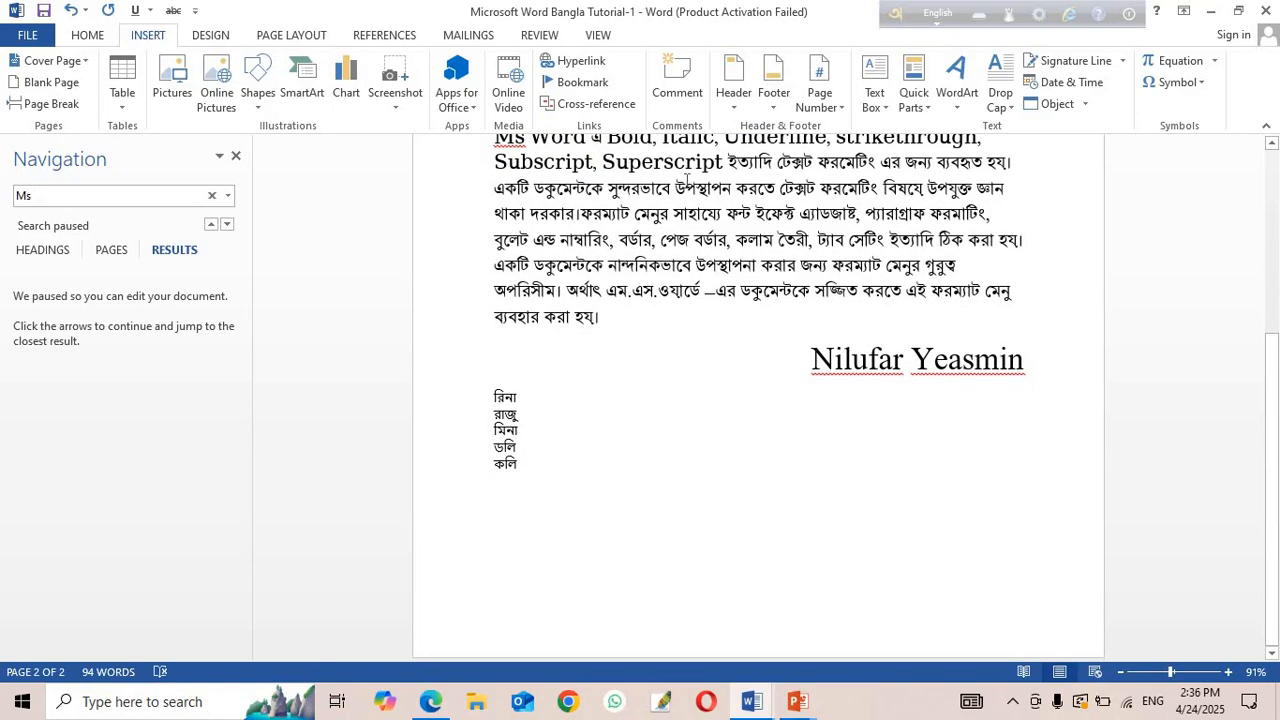
scroll(686, 180, "up", 4)
scroll(686, 180, "up", 3)
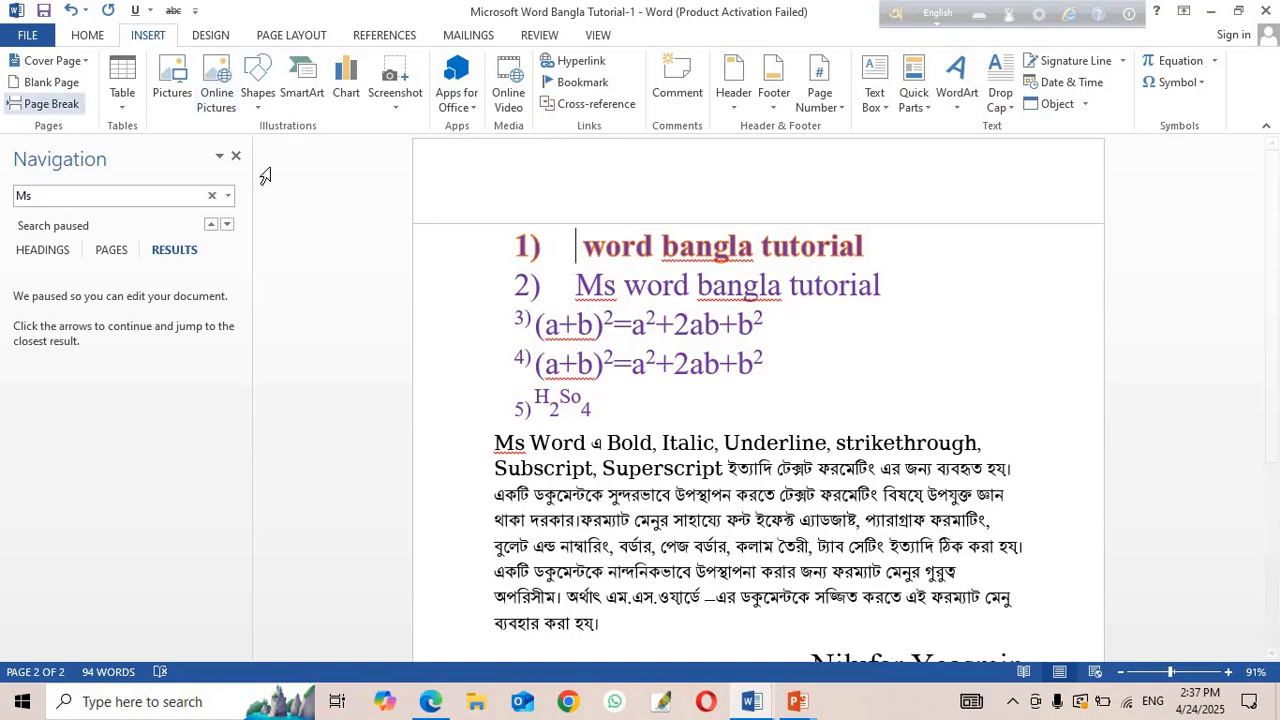
scroll(578, 300, "down", 5)
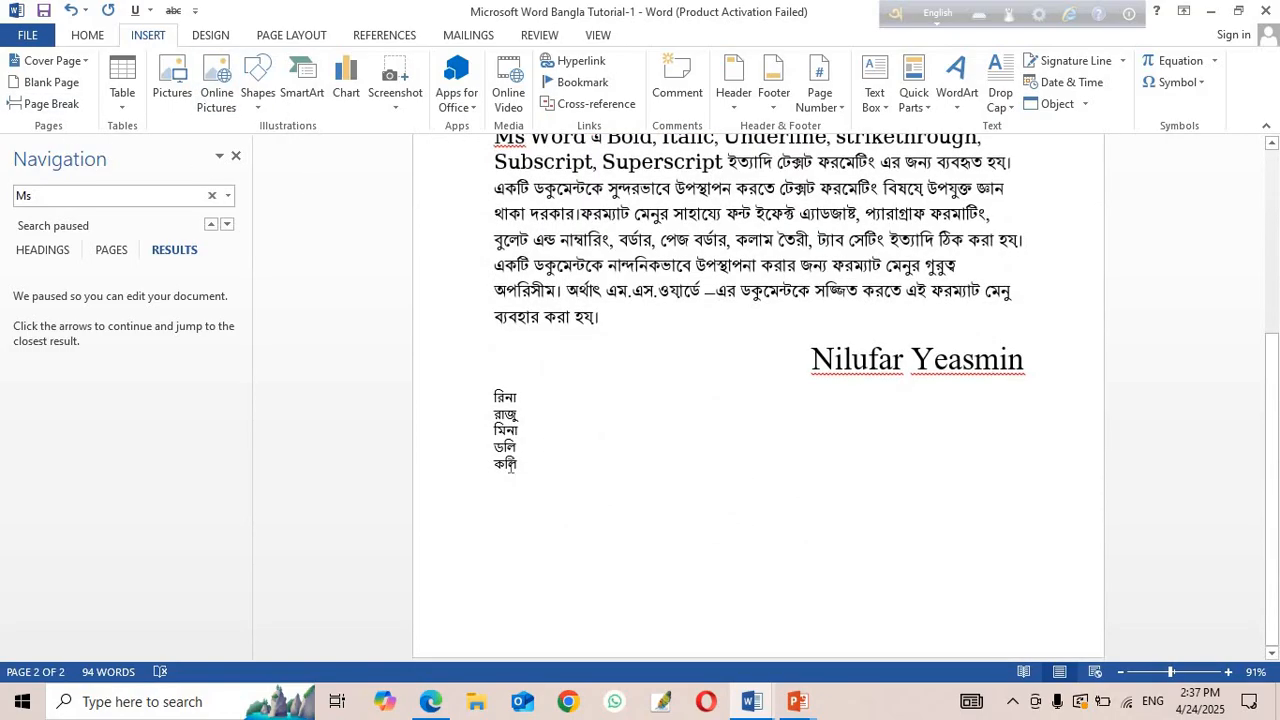
scroll(555, 457, "up", 5)
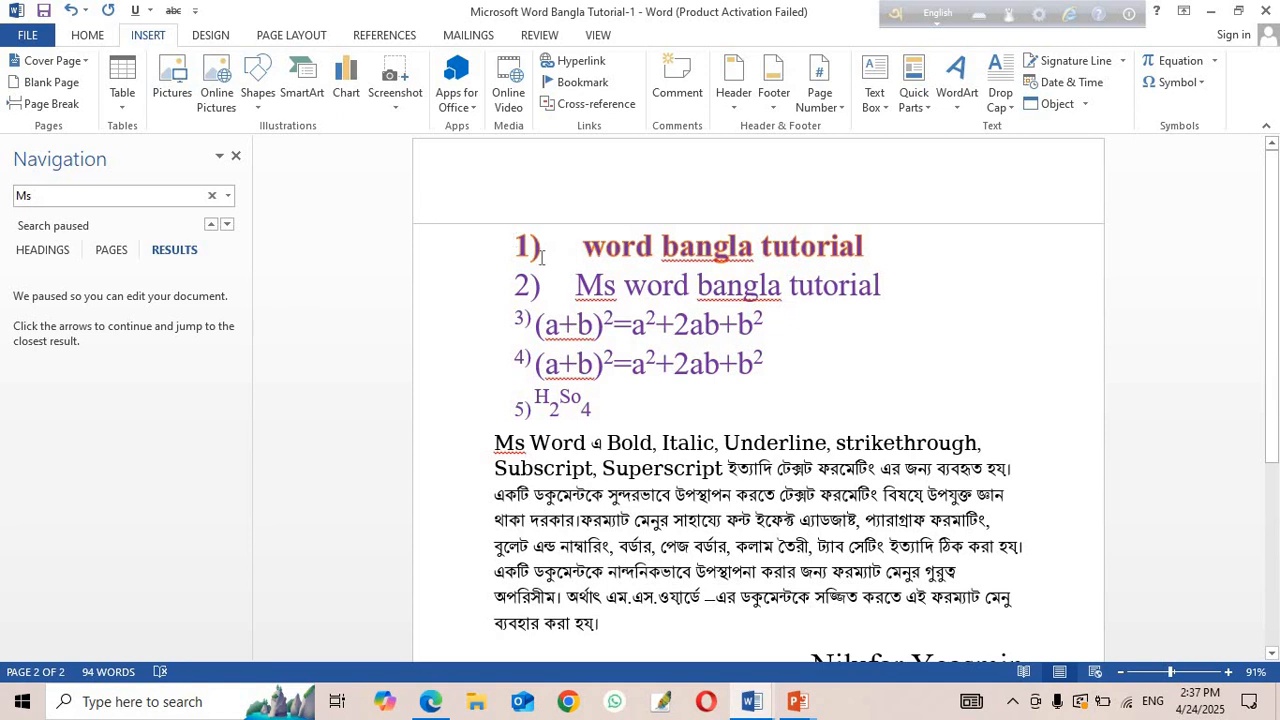
scroll(709, 315, "down", 5)
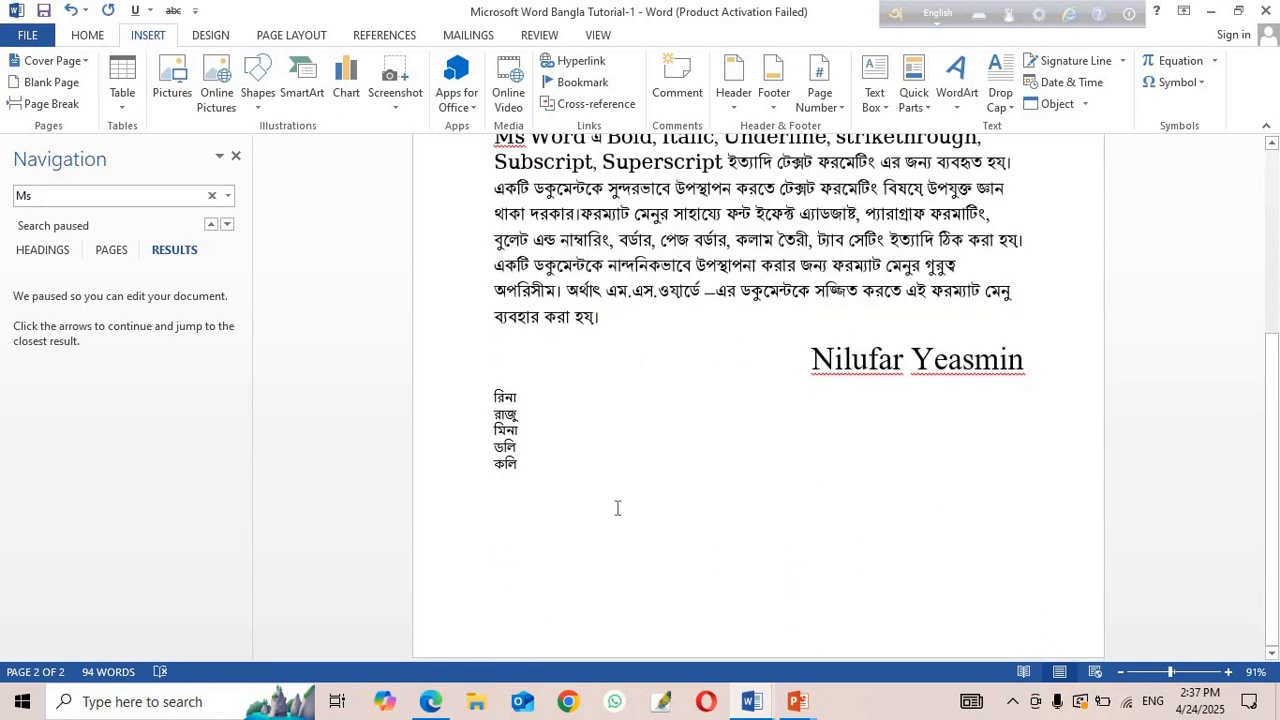
Insert an empty 10×8 table below the Bangla name list.
left_click(617, 508)
left_click(123, 72)
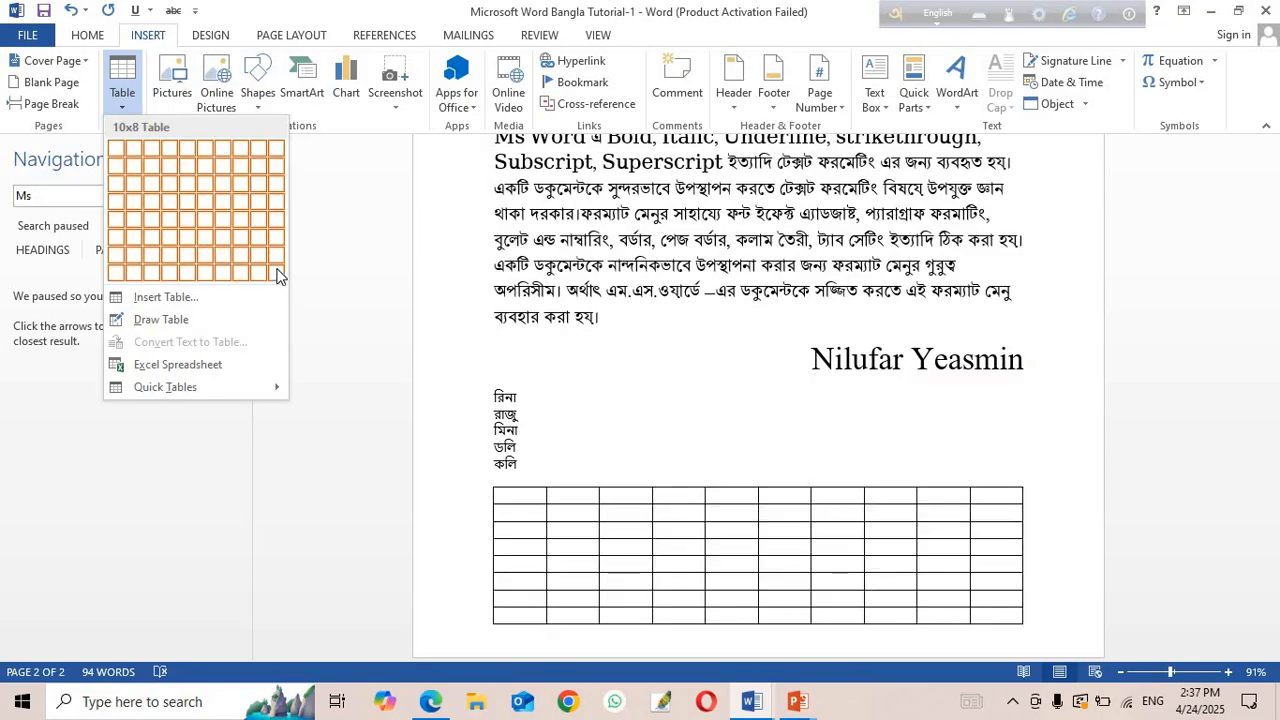
left_click(277, 275)
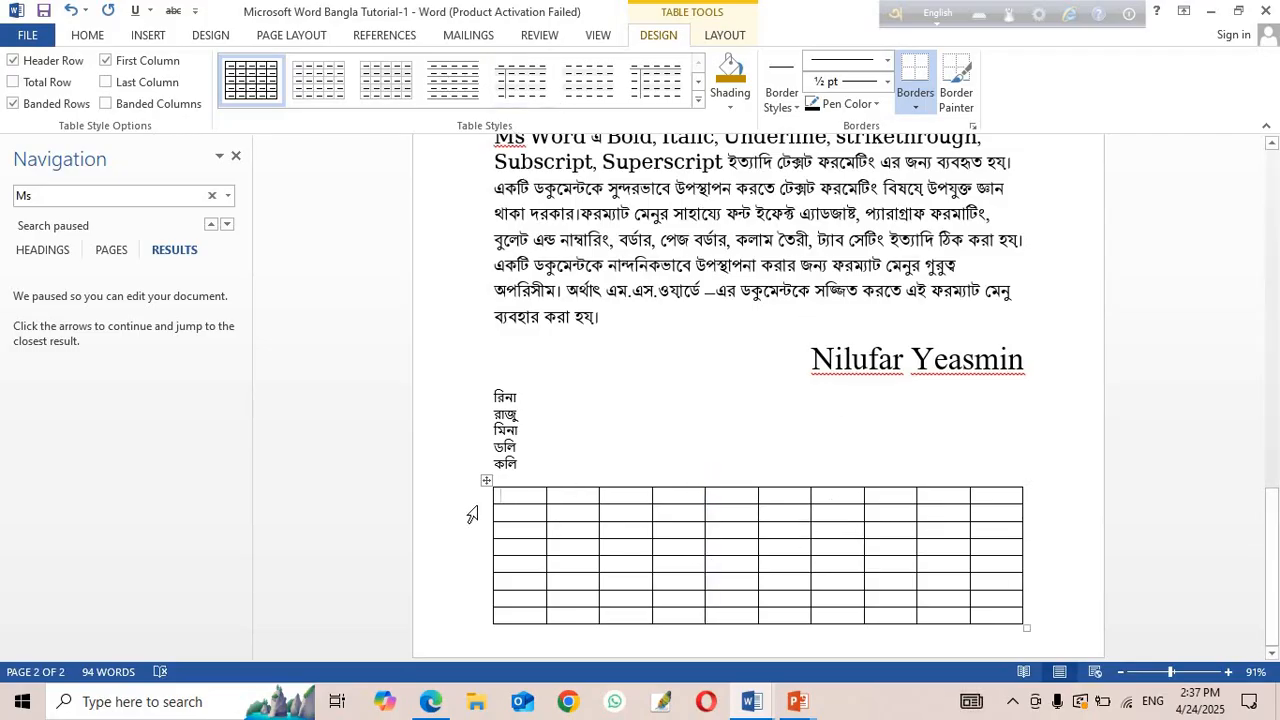
Start a new third page after the table.
left_click(517, 638)
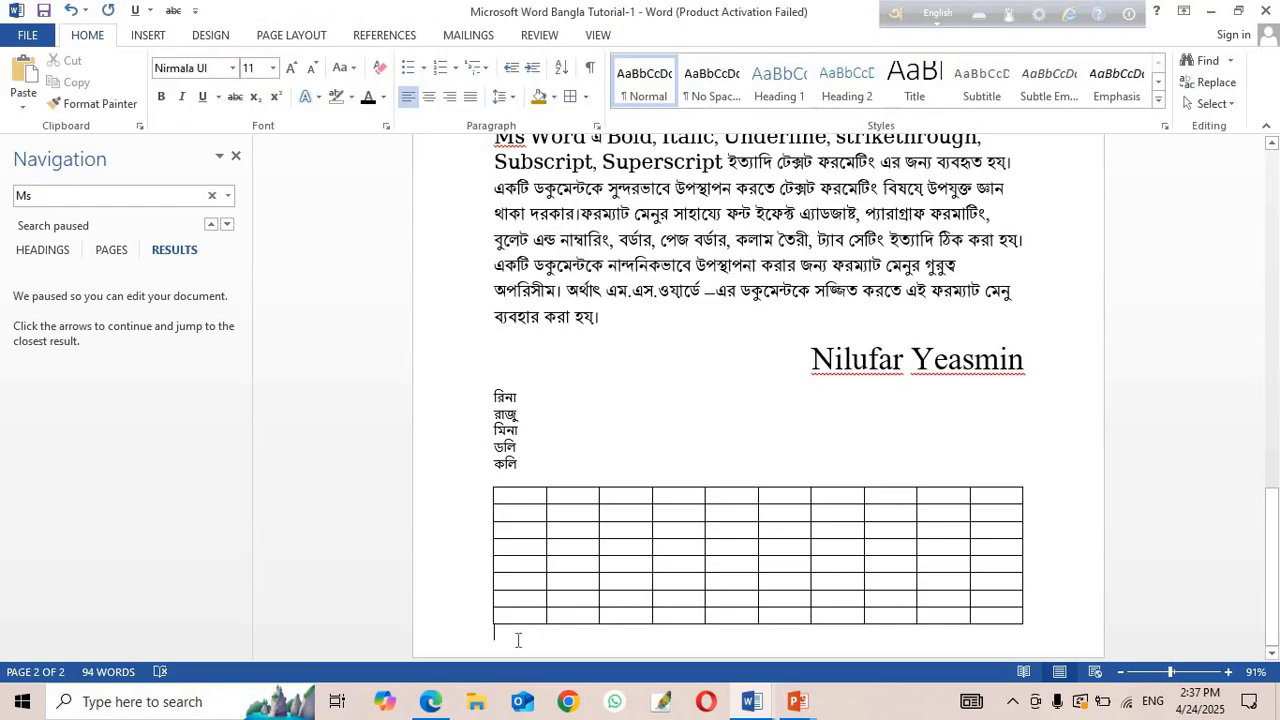
key("Return")
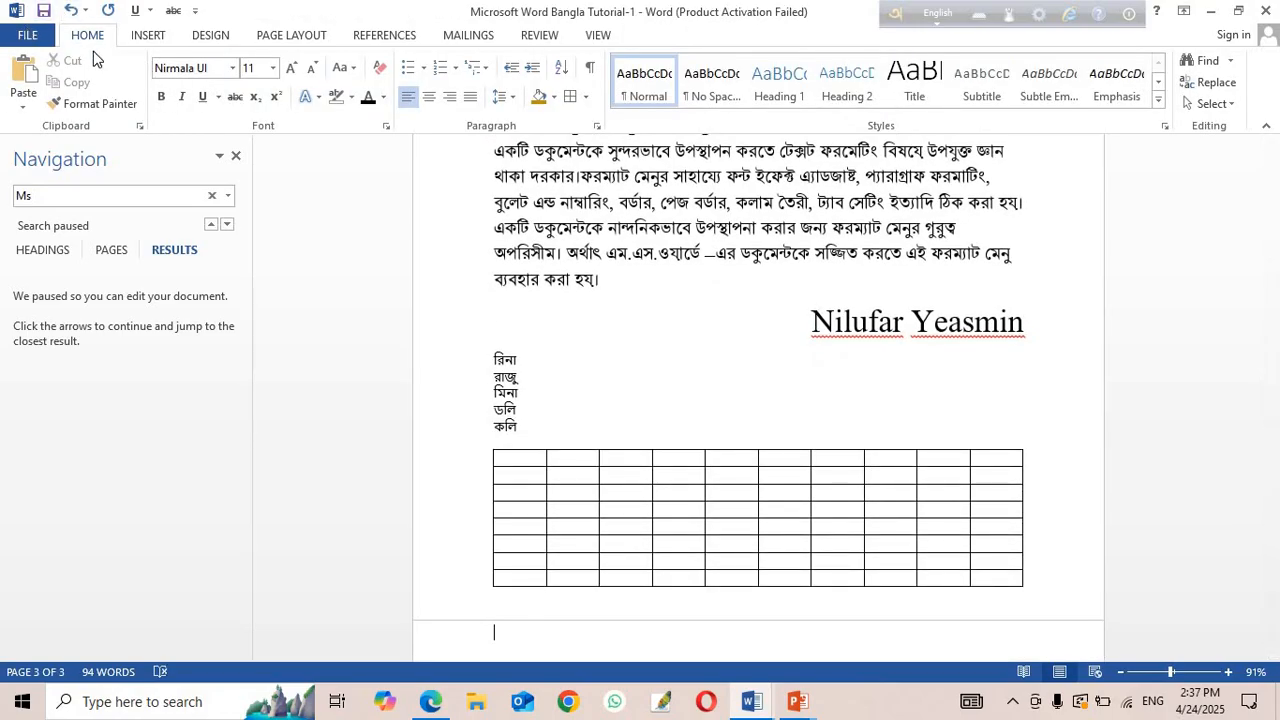
left_click(160, 34)
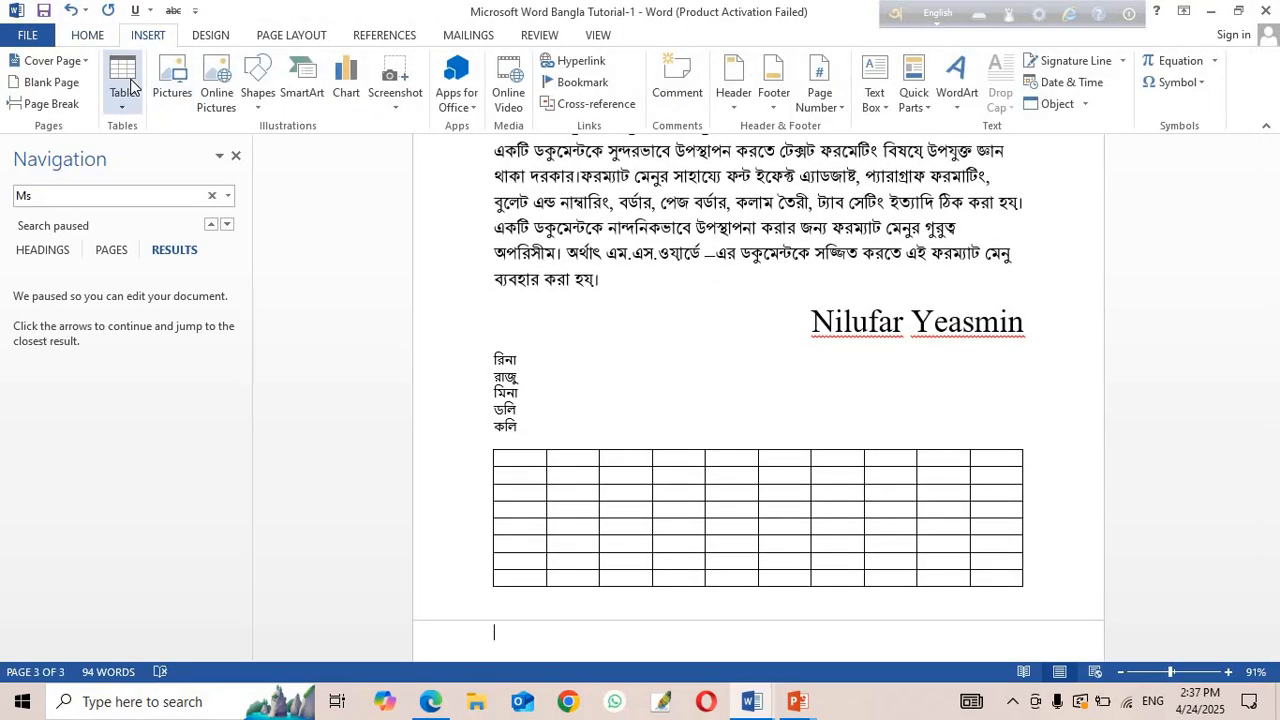
left_click(128, 85)
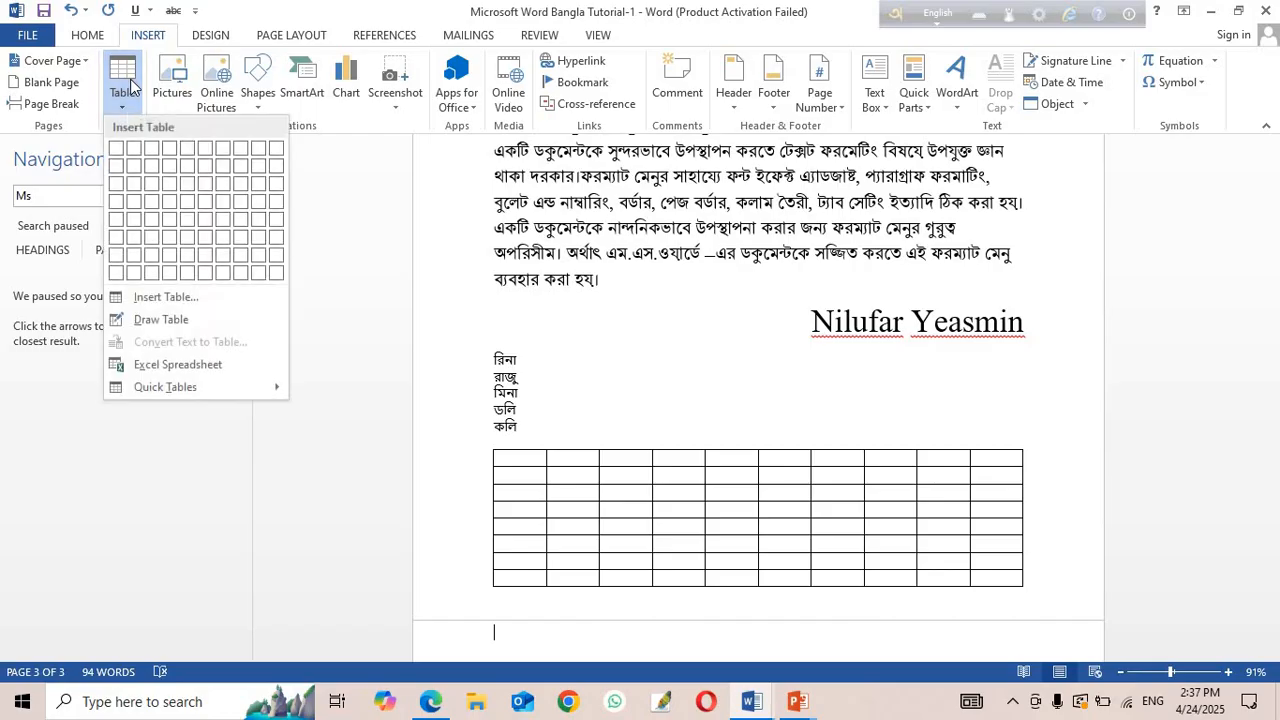
Create a 10-column, 20-row table on page 3 through the Insert Table dialog.
left_click(164, 297)
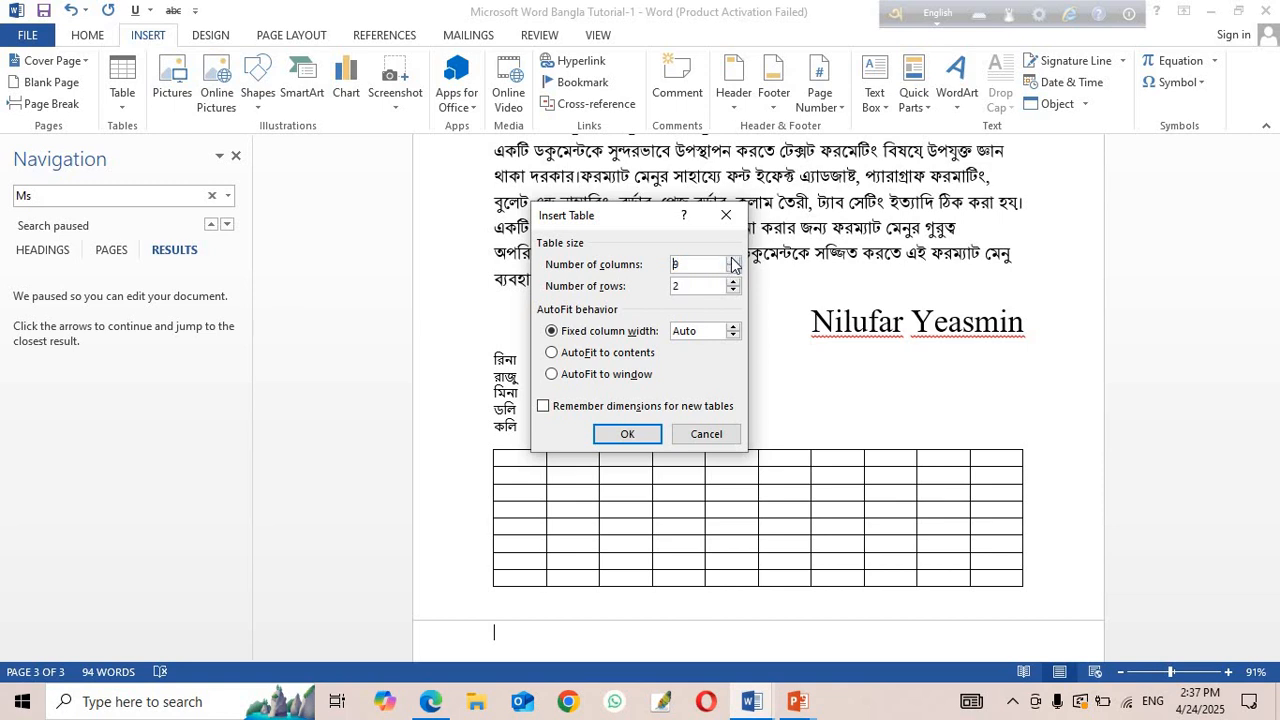
left_click(733, 260)
left_click(735, 261)
double_click(675, 286)
type("2")
left_click(627, 434)
scroll(670, 370, "down", 5)
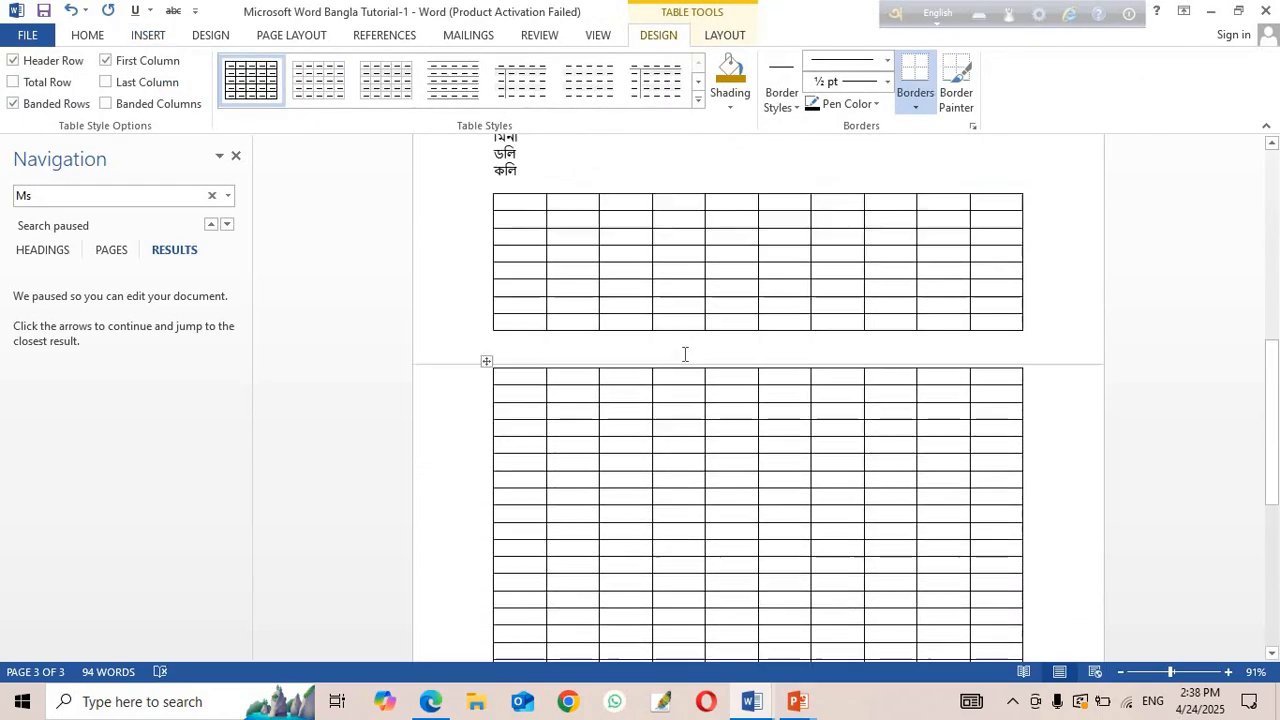
Enter the numbers 1 through 10 across the top row of the 10×20 table.
scroll(685, 353, "down", 2)
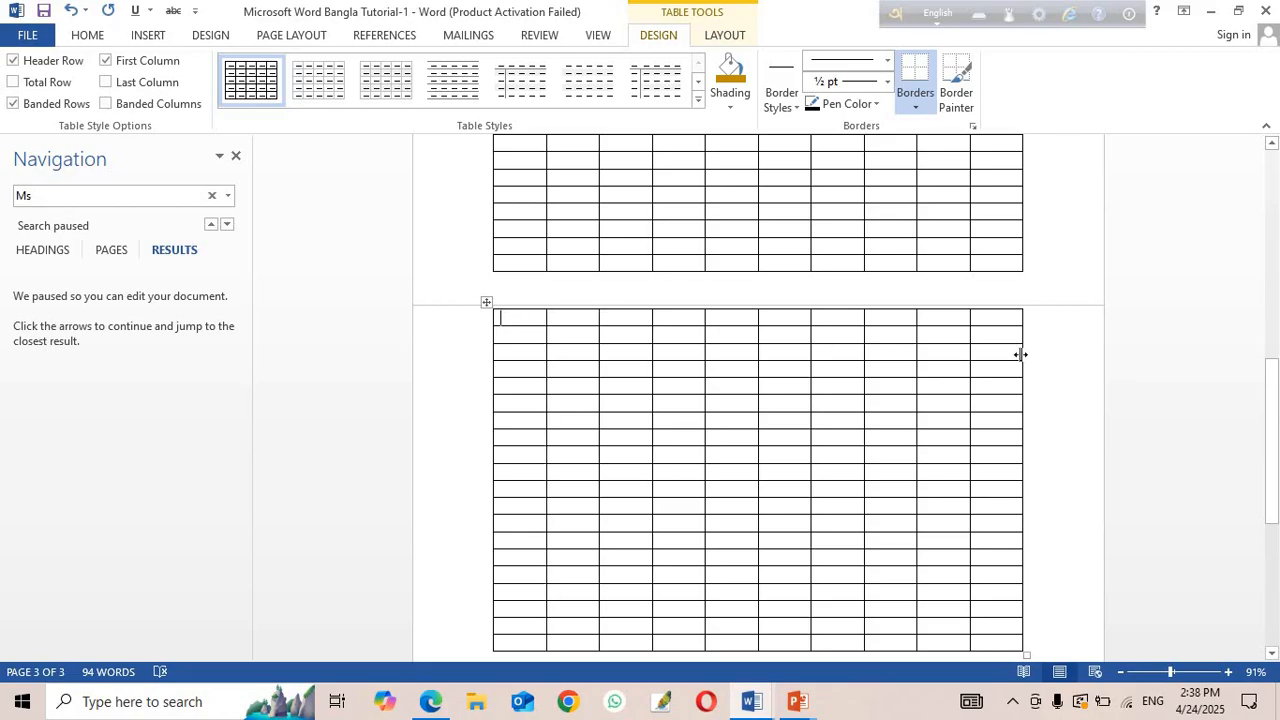
scroll(911, 394, "down", 5)
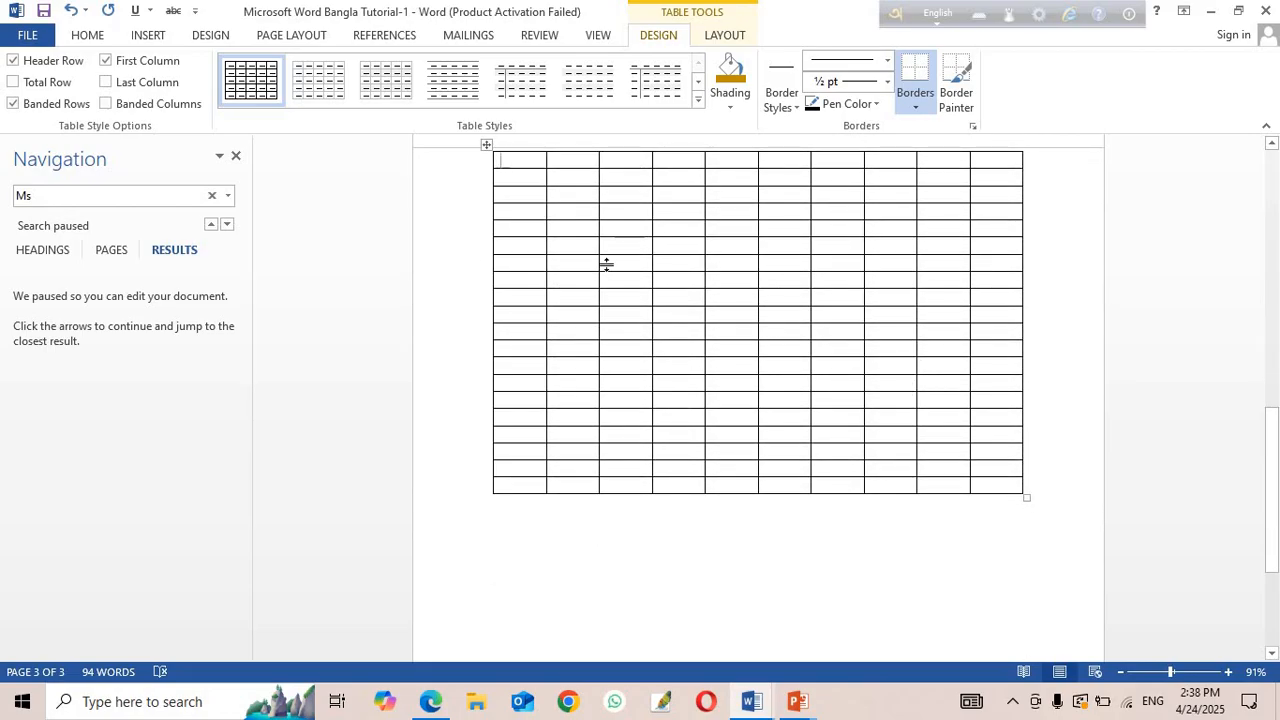
scroll(590, 264, "up", 3)
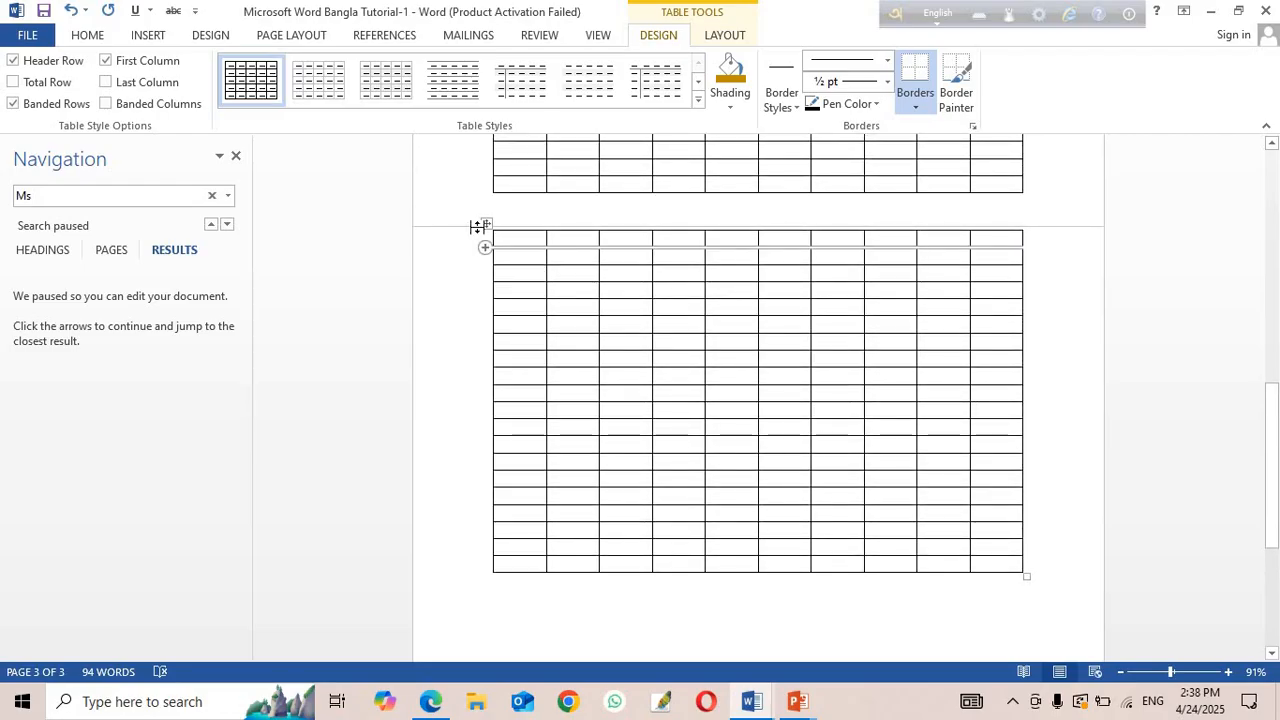
key("Return")
left_click(525, 249)
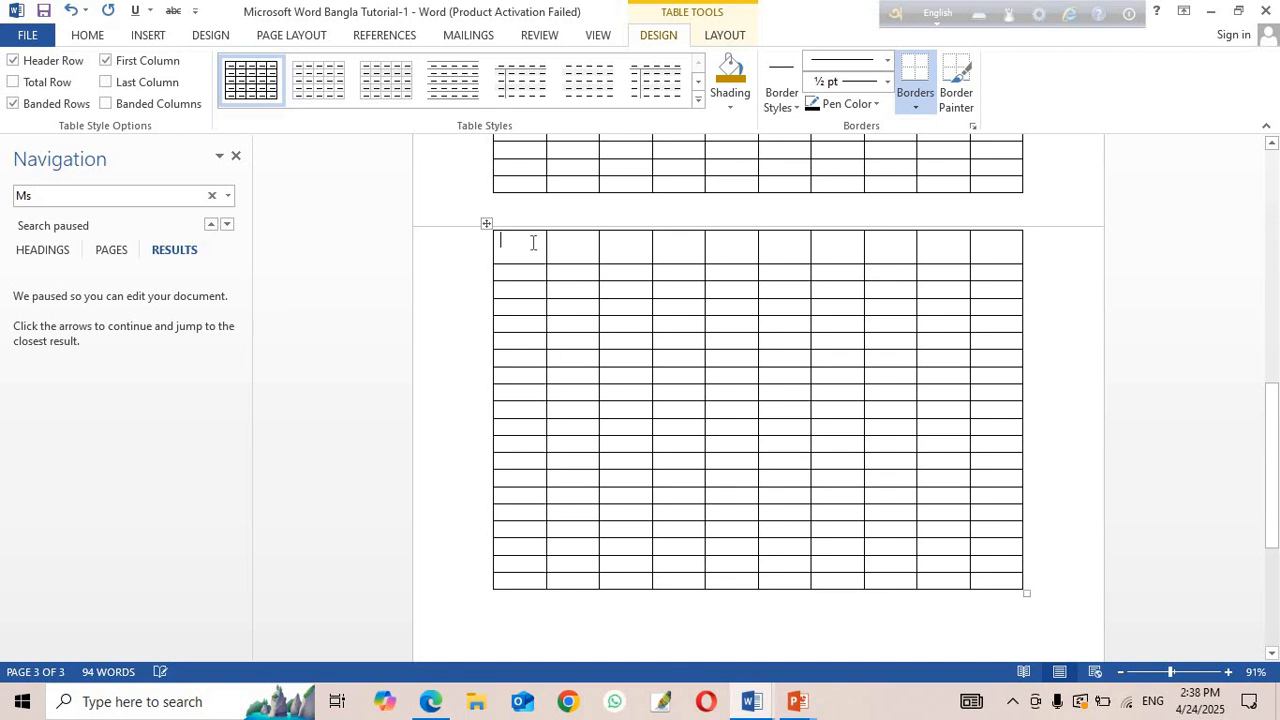
type("1")
key("Return")
type("2")
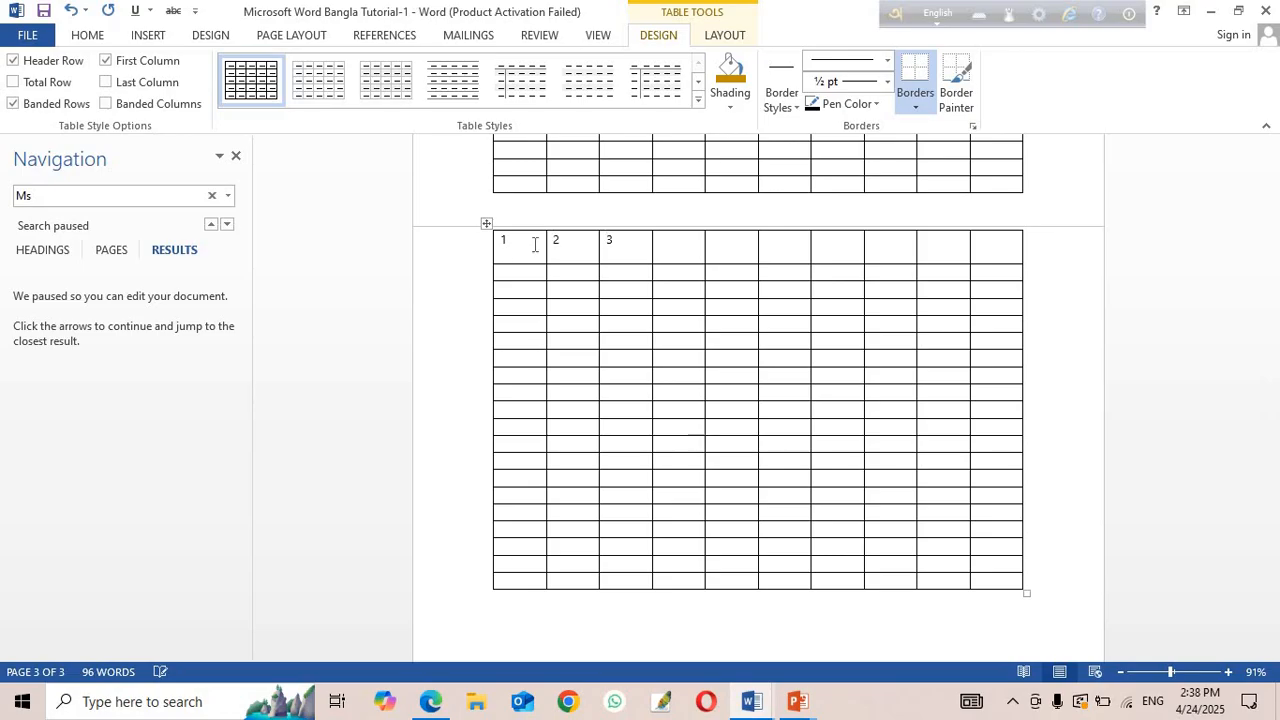
type("4")
type("7")
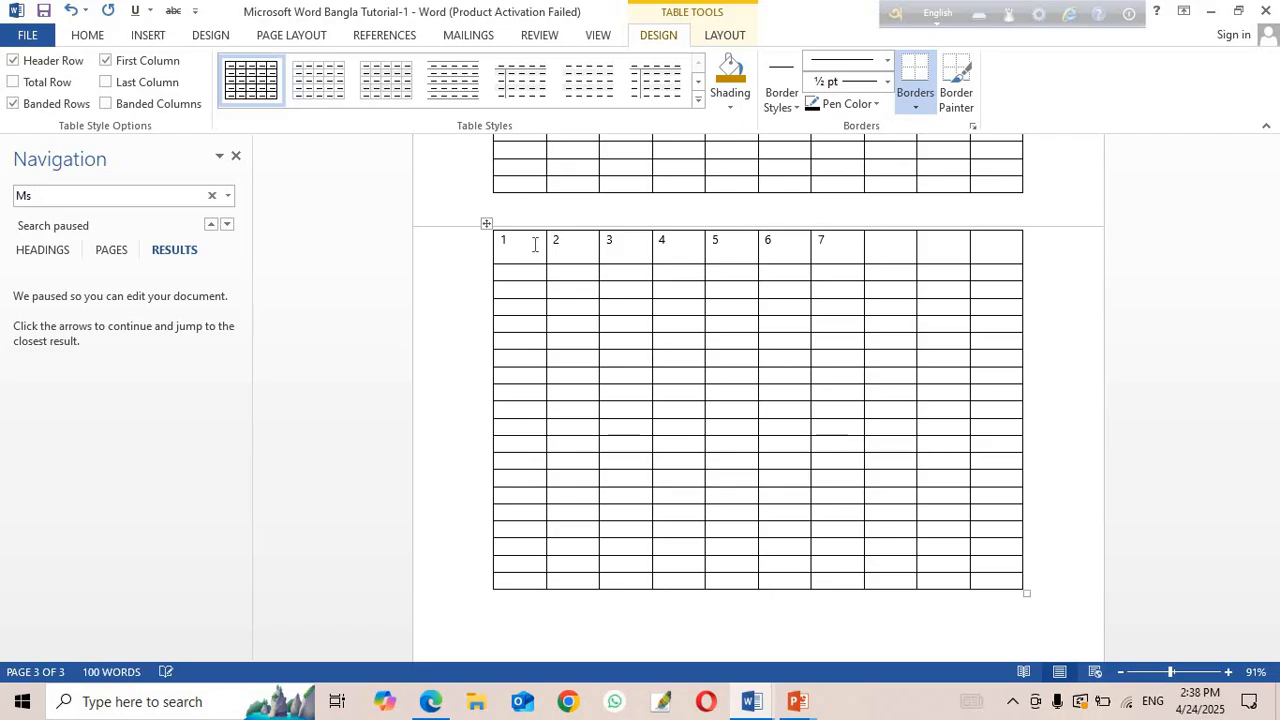
key("Tab")
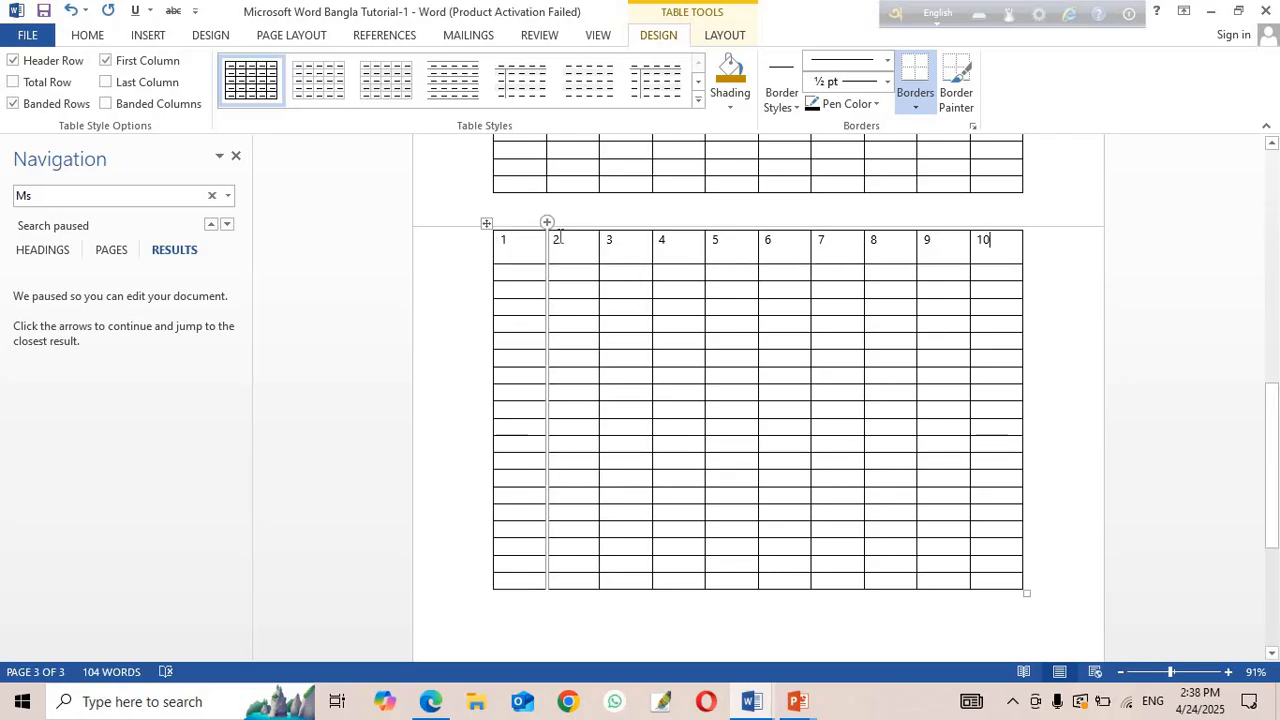
mouse_move(553, 226)
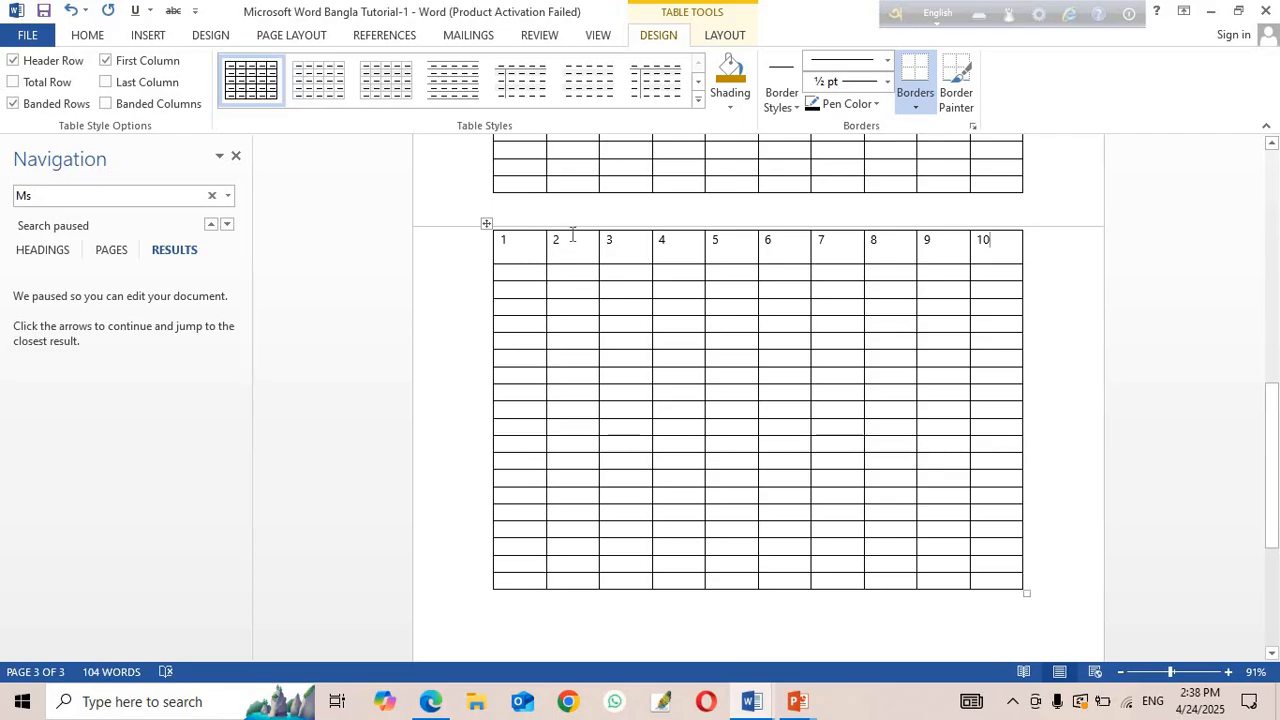
Insert an empty column to the right of column 2.
left_click(571, 227)
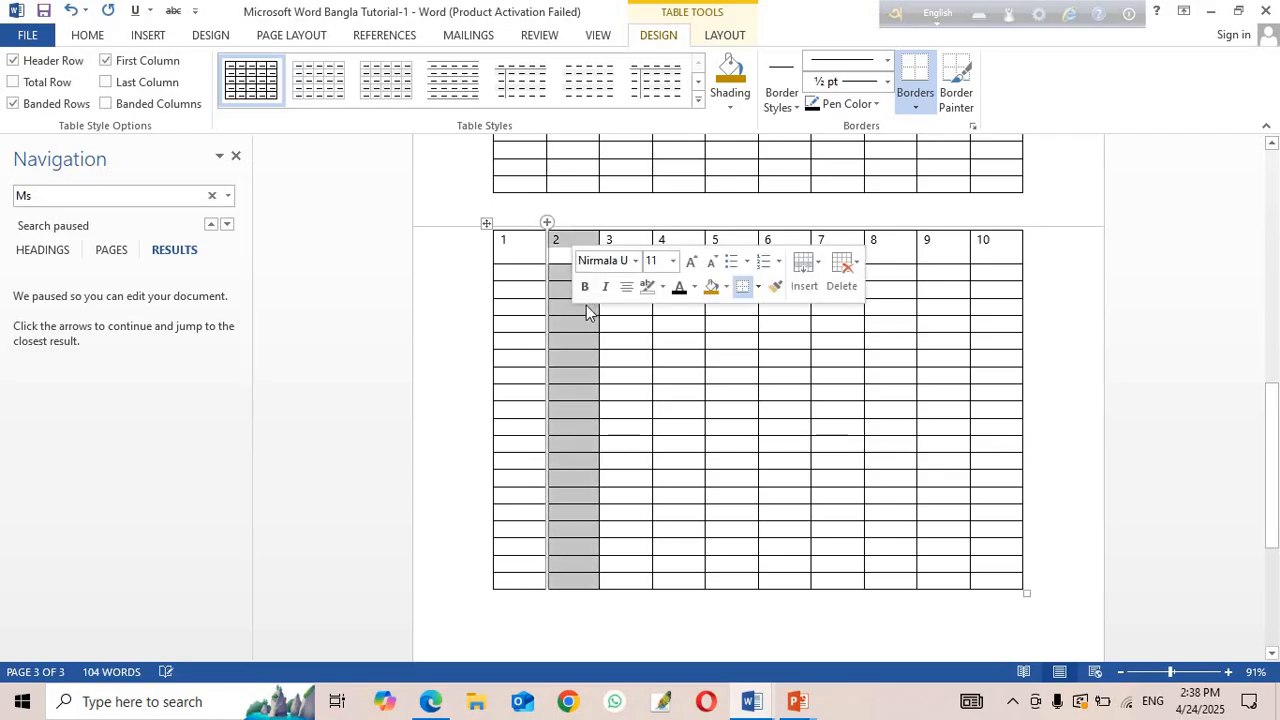
left_click(800, 264)
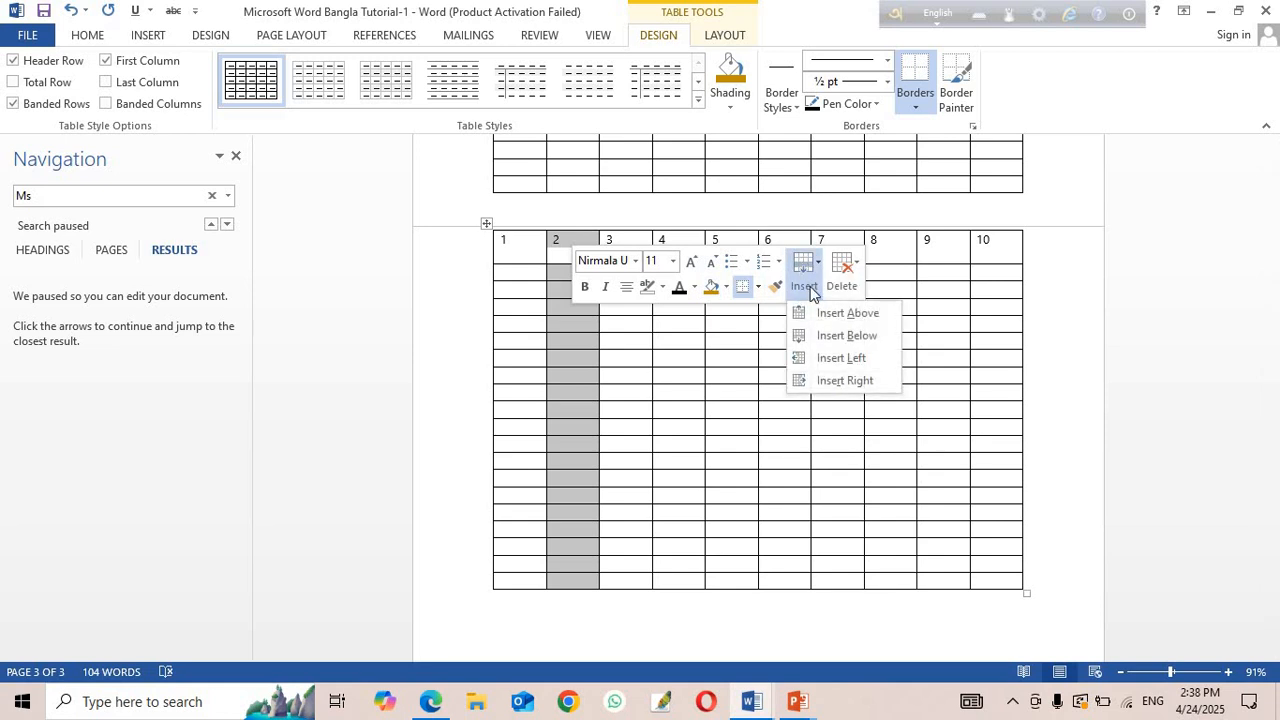
left_click(845, 381)
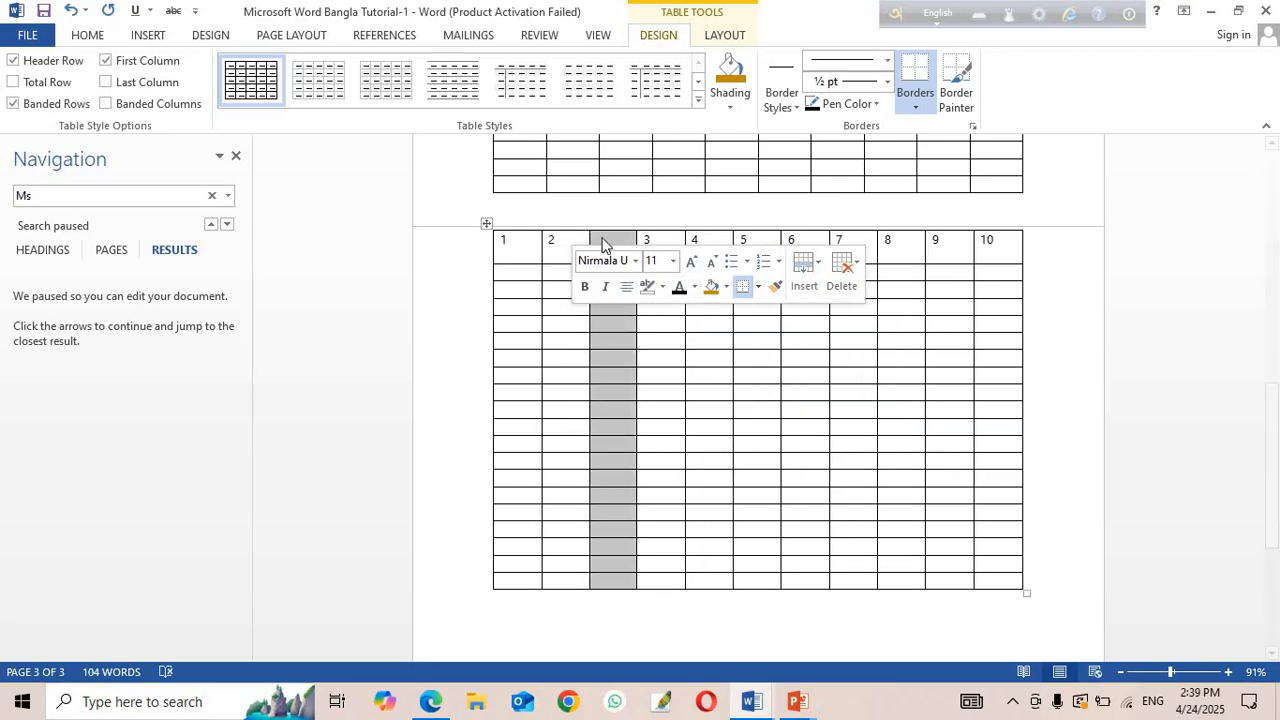
left_click(620, 360)
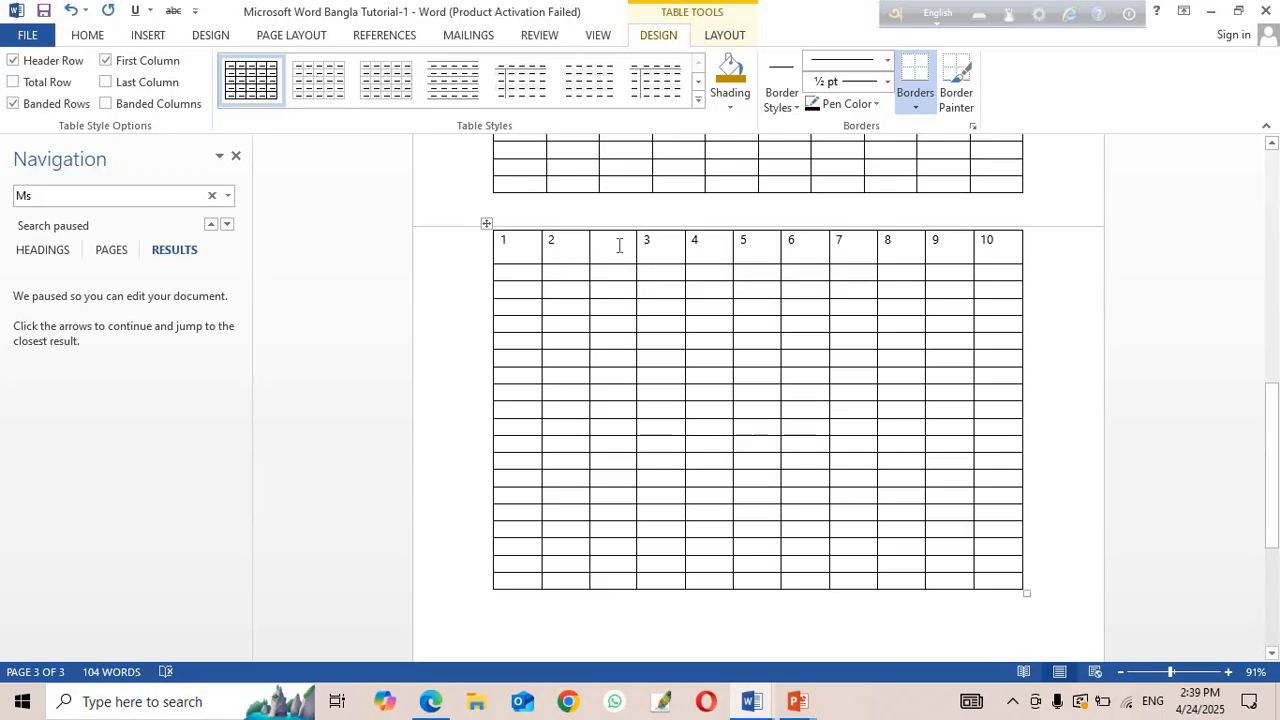
Add a new blank row below the table's second row.
left_click(466, 278)
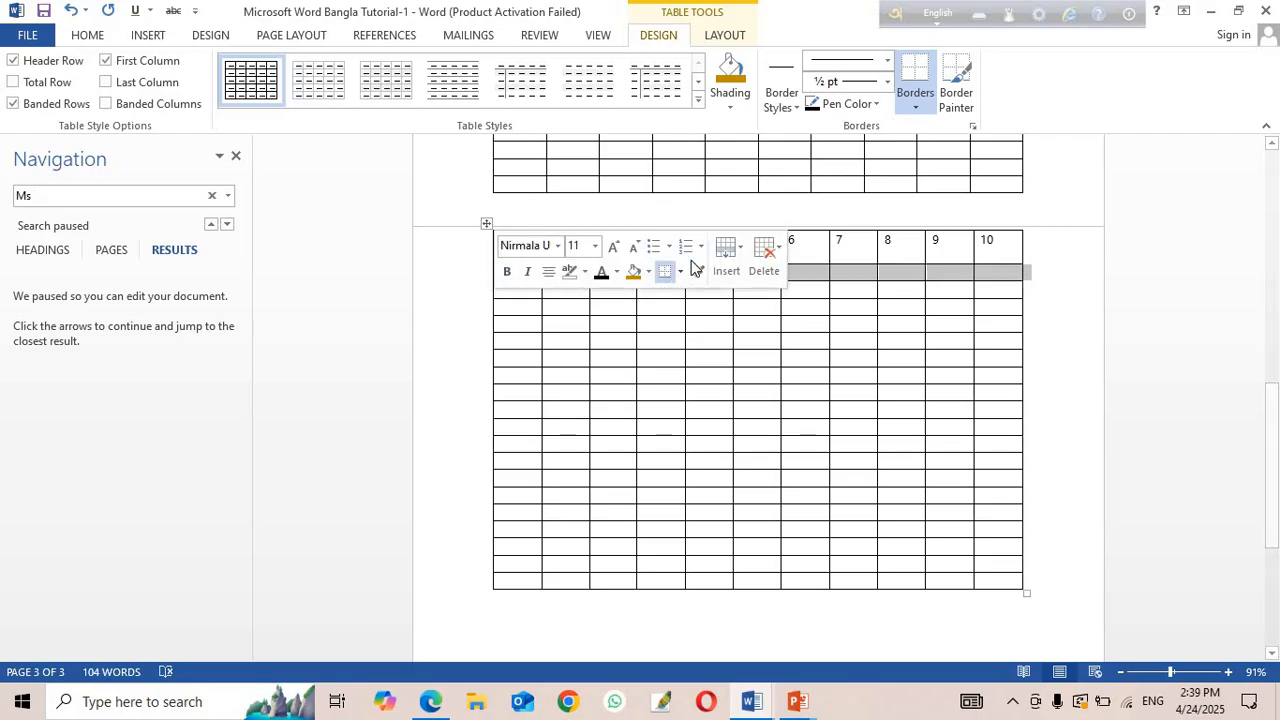
left_click(727, 252)
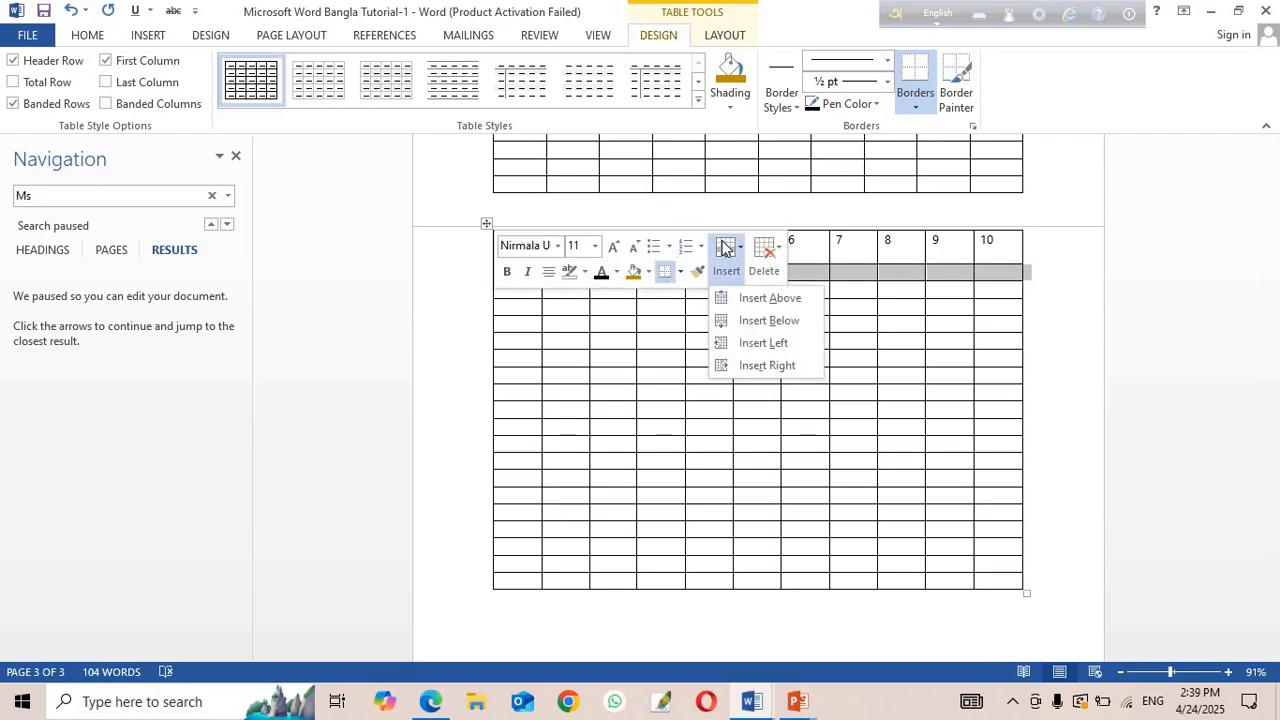
left_click(781, 321)
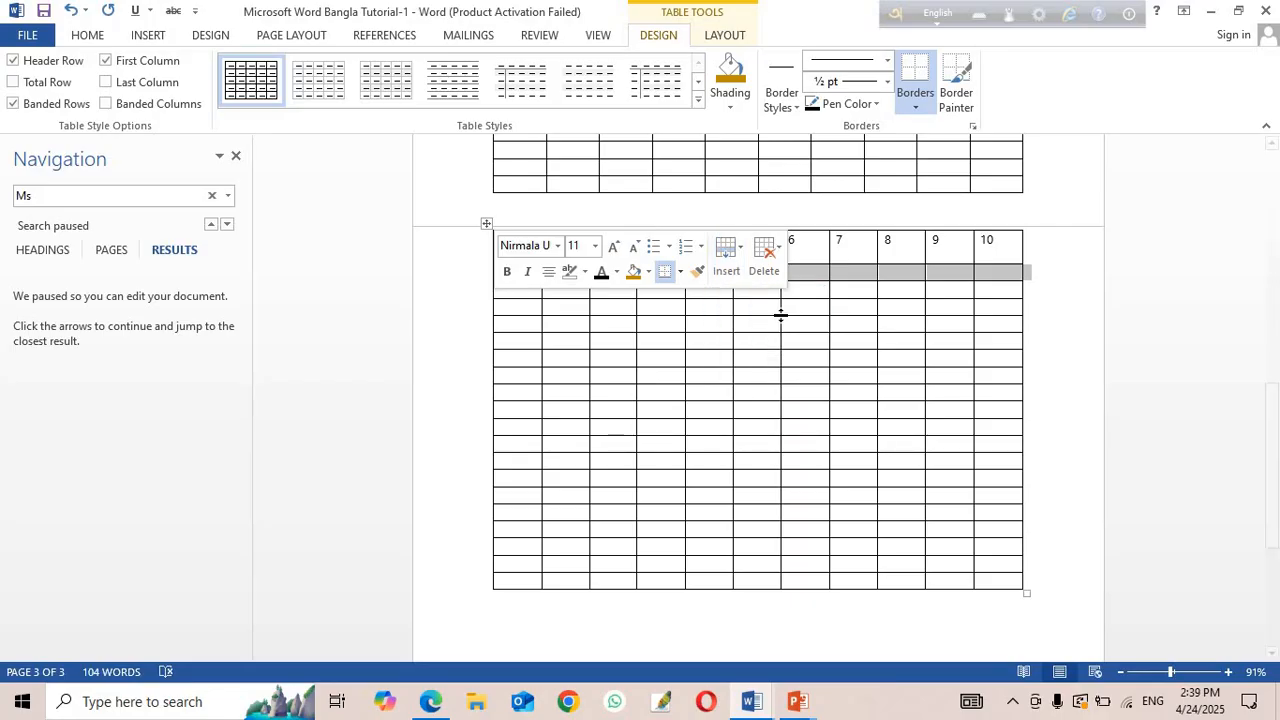
left_click(836, 308)
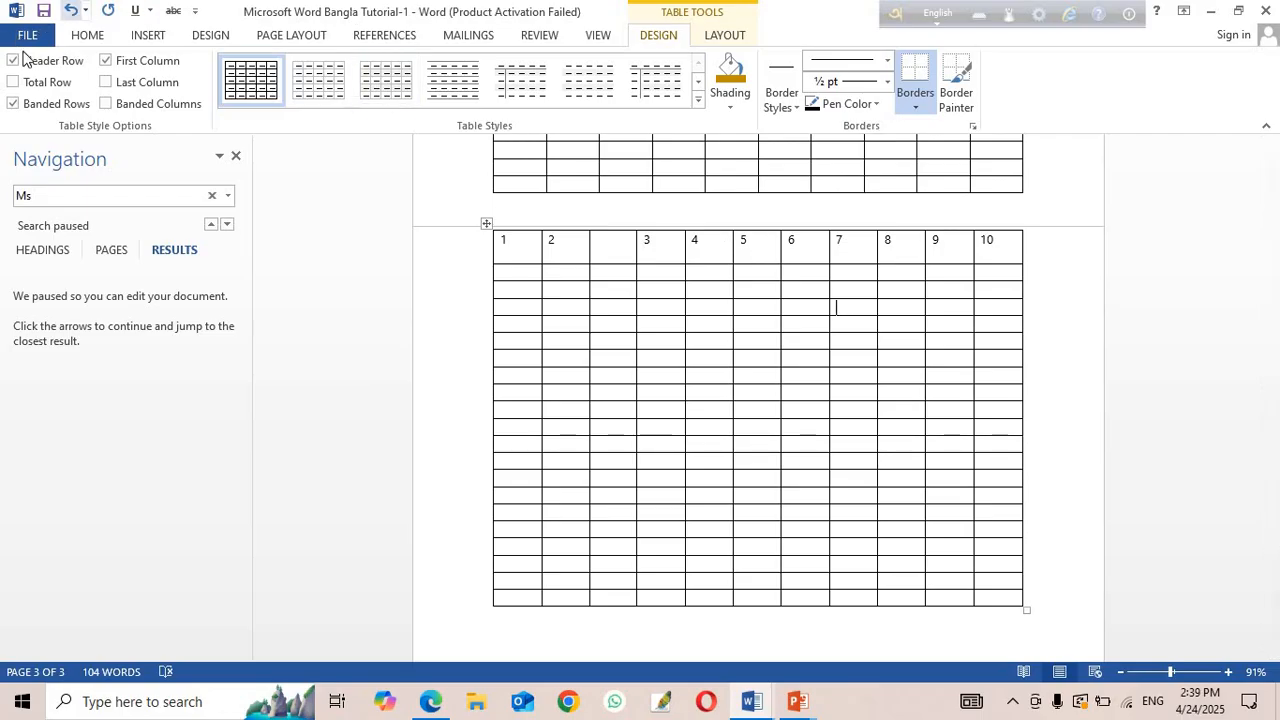
Hand-draw dividing lines inside cell 1, cell 2 and the blank cell after 2.
left_click(150, 35)
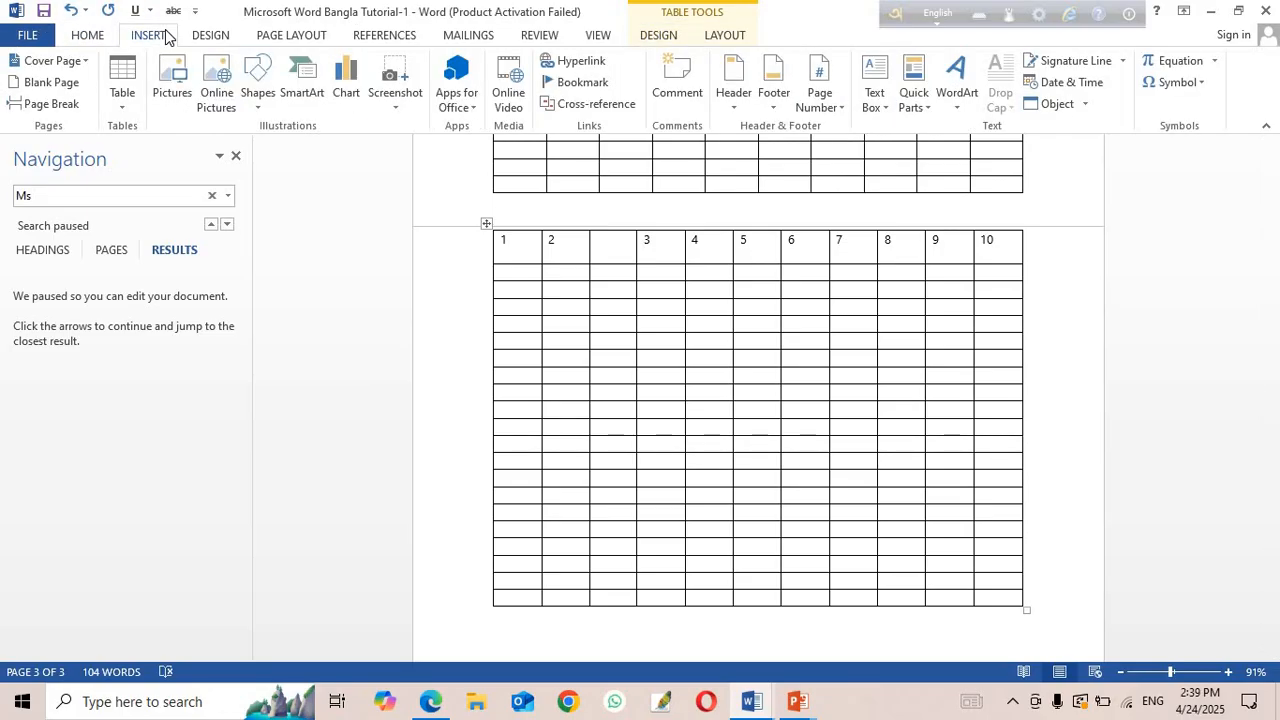
left_click(122, 103)
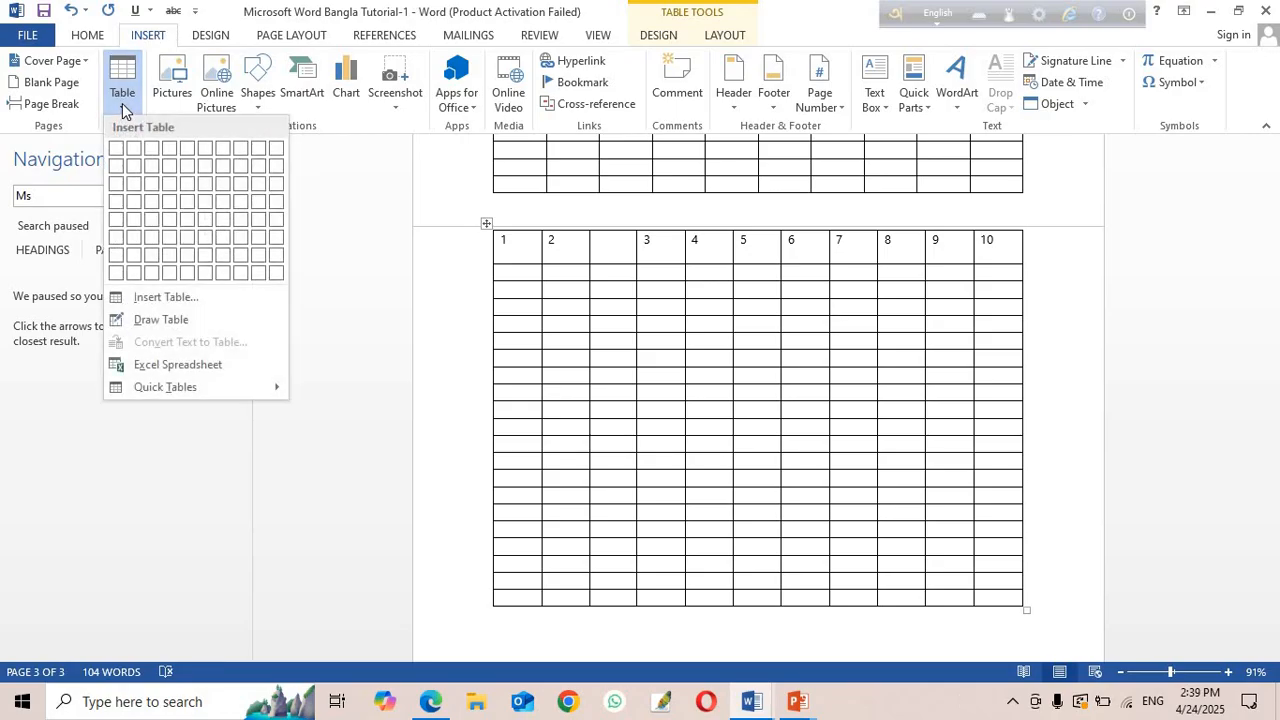
left_click(160, 319)
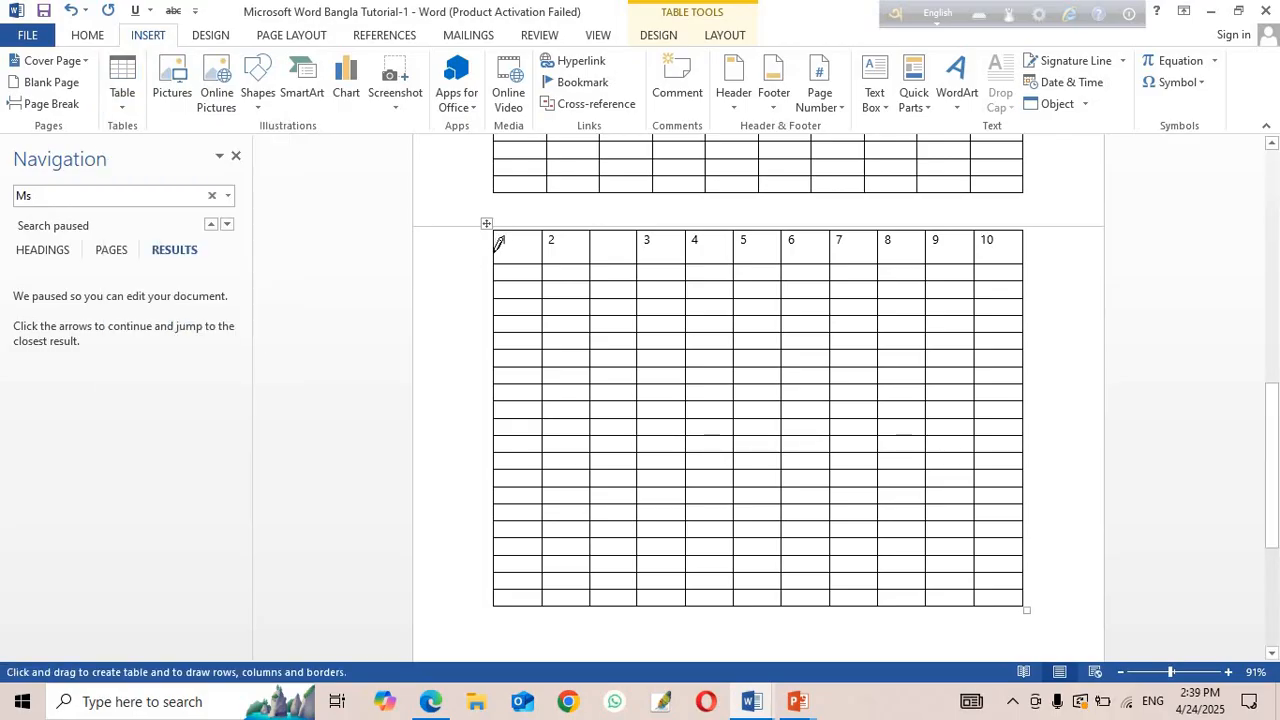
left_click_drag(525, 253, 544, 270)
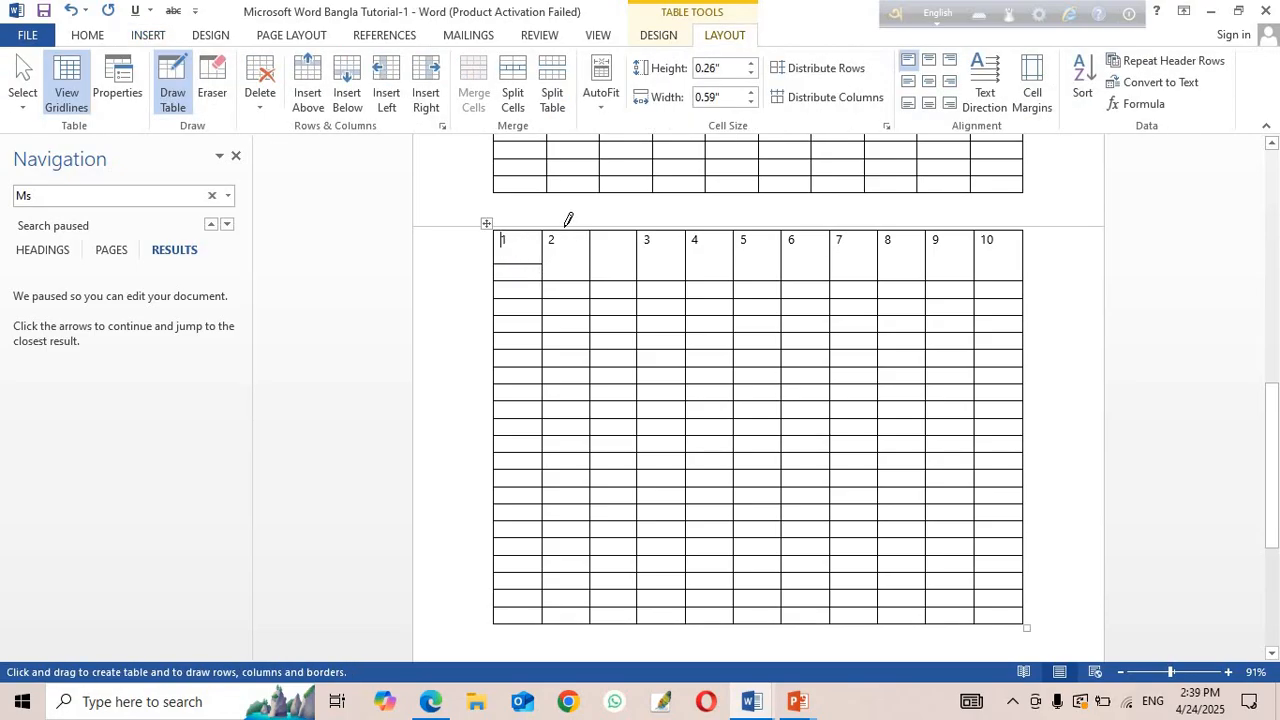
left_click_drag(567, 229, 572, 267)
mouse_move(593, 260)
left_mouse_down()
mouse_move(630, 260)
mouse_move(600, 243)
mouse_move(630, 251)
left_mouse_up()
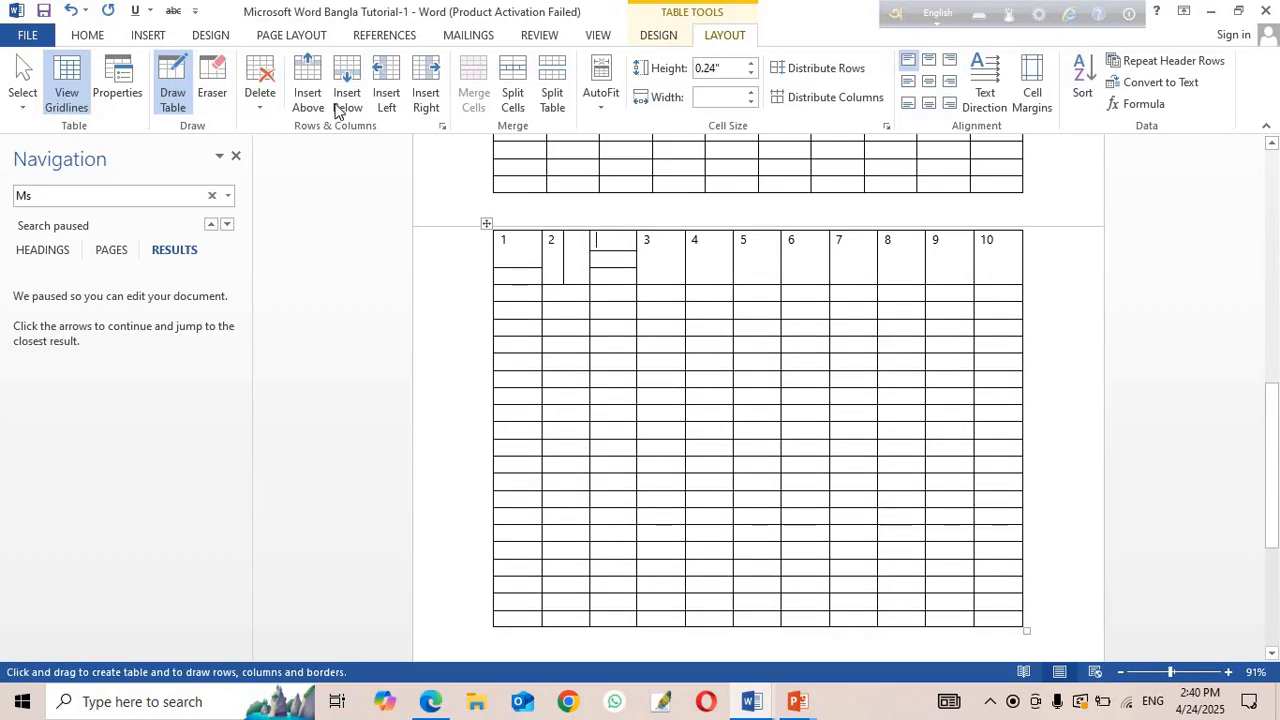
Erase all the hand-drawn lines from the first header cells.
left_click(218, 72)
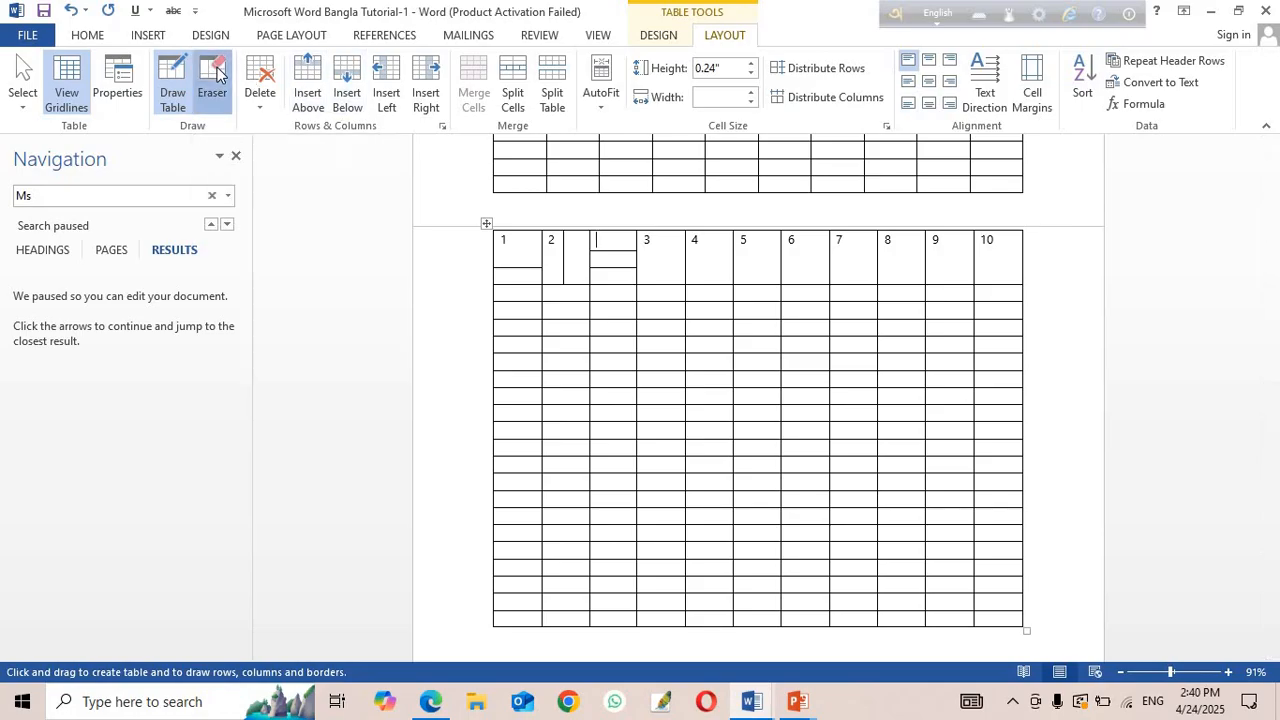
left_click(506, 266)
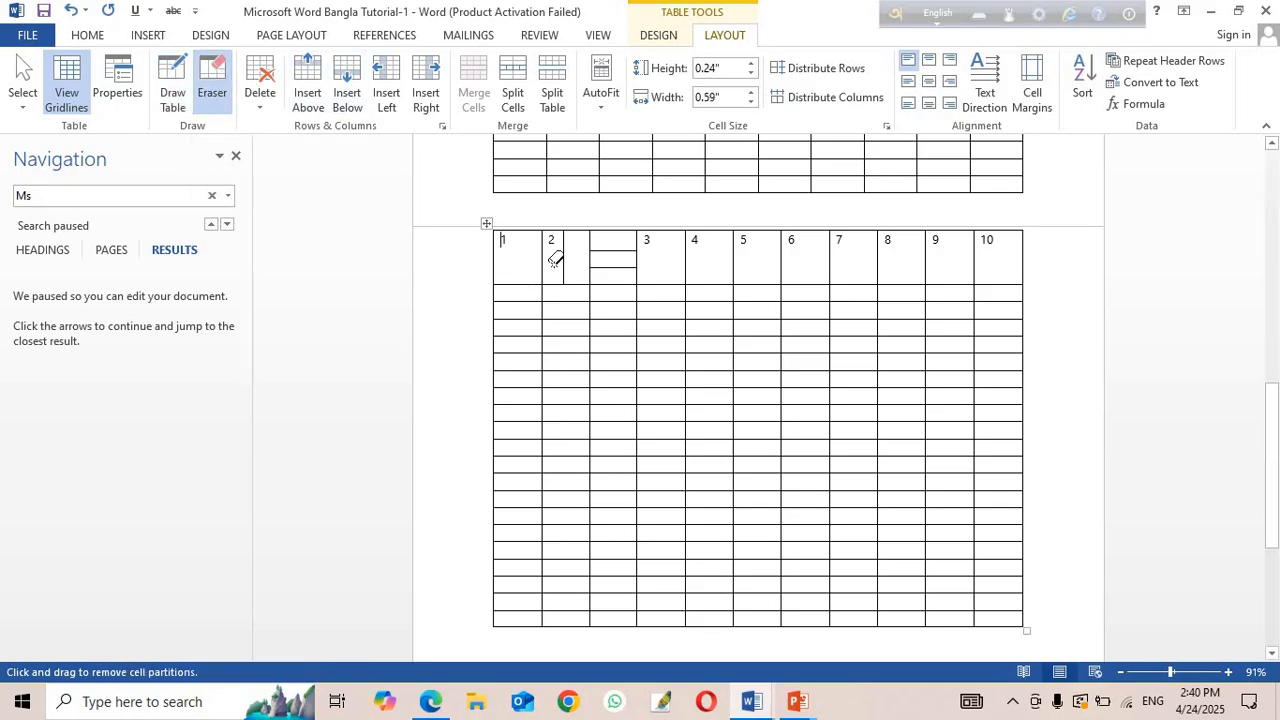
left_click(563, 252)
left_click(609, 251)
left_click(620, 267)
Put the caret in the blank cell between 2 and 3 and browse the Table menu options.
left_click(148, 35)
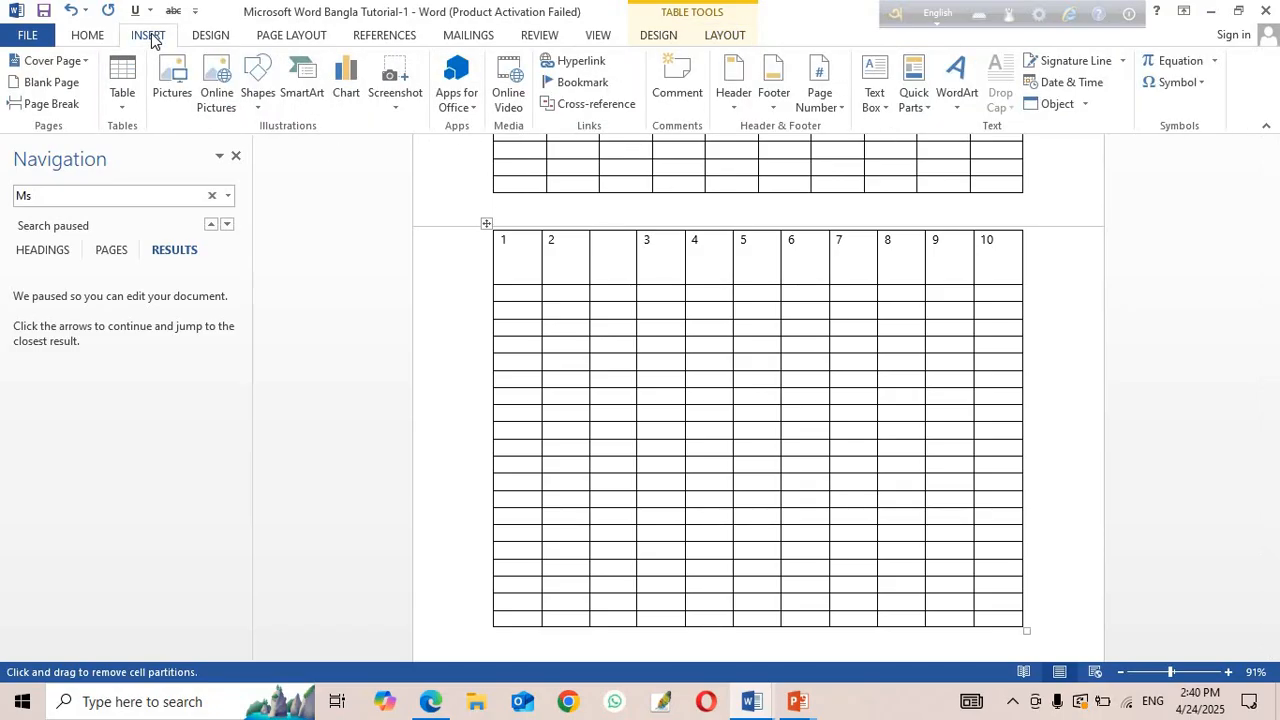
left_click(594, 247)
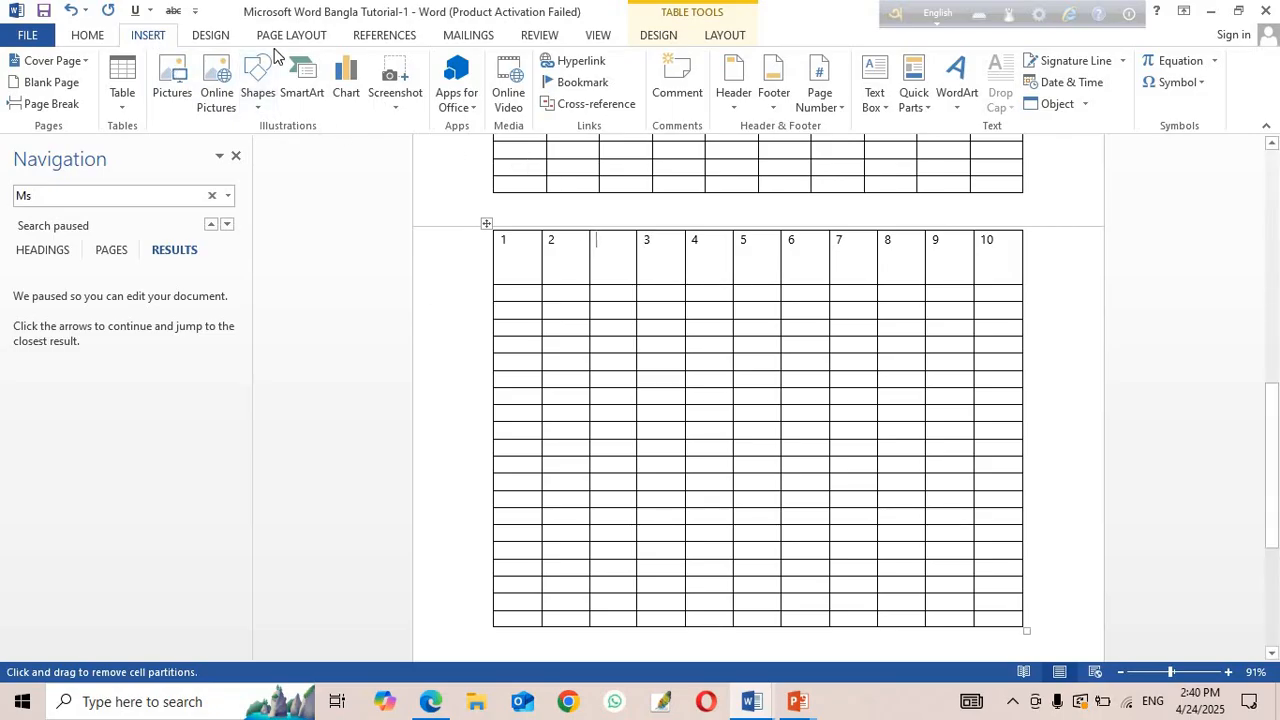
left_click(122, 85)
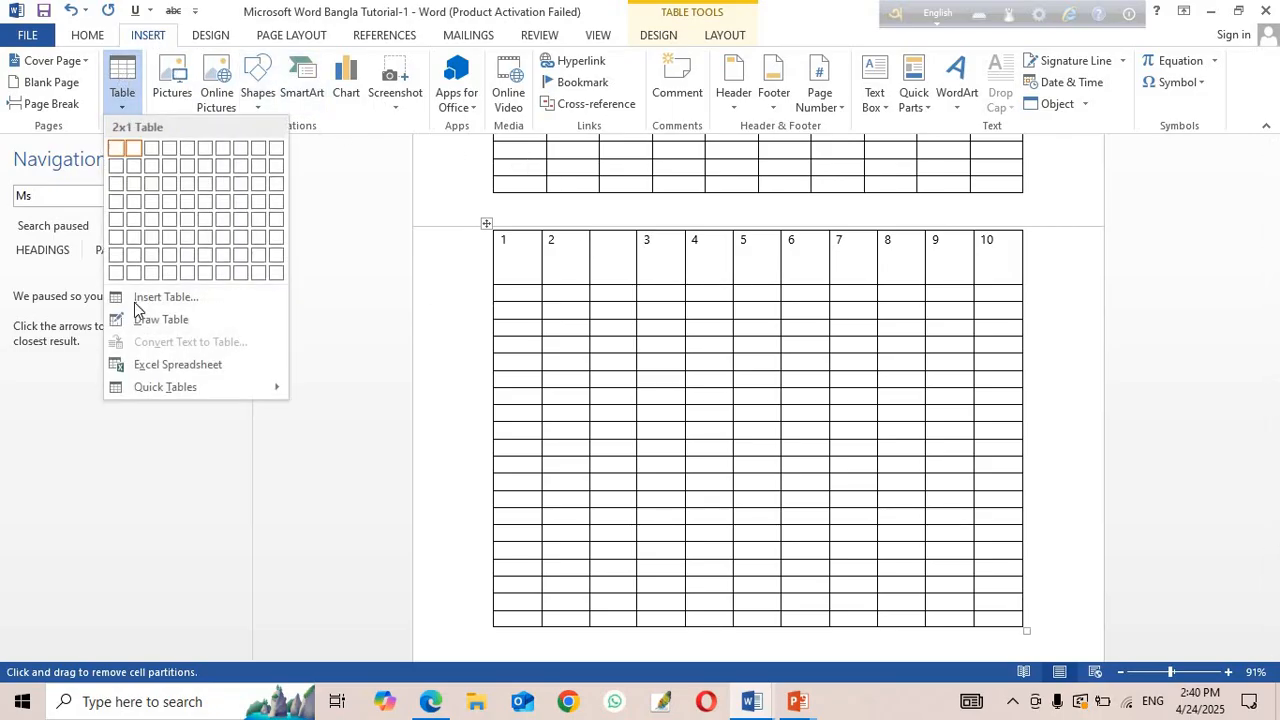
left_click(380, 213)
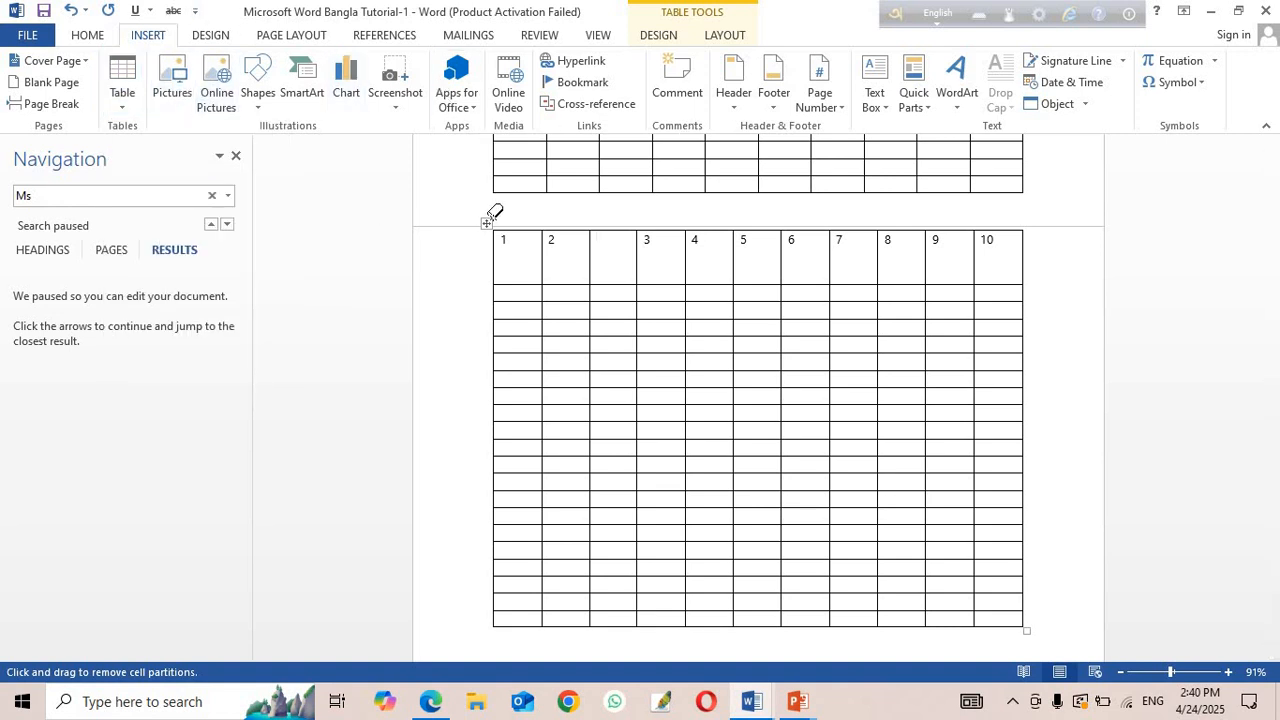
scroll(594, 280, "down", 3)
scroll(597, 280, "down", 2)
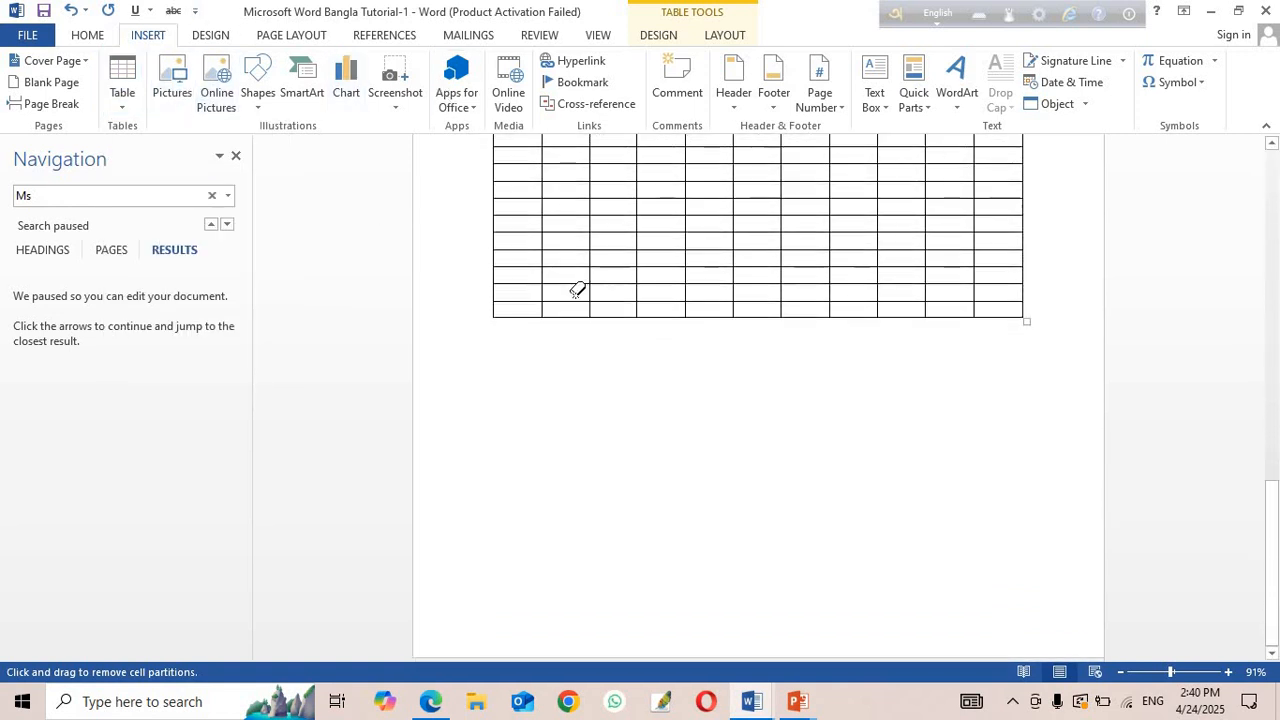
left_click(124, 84)
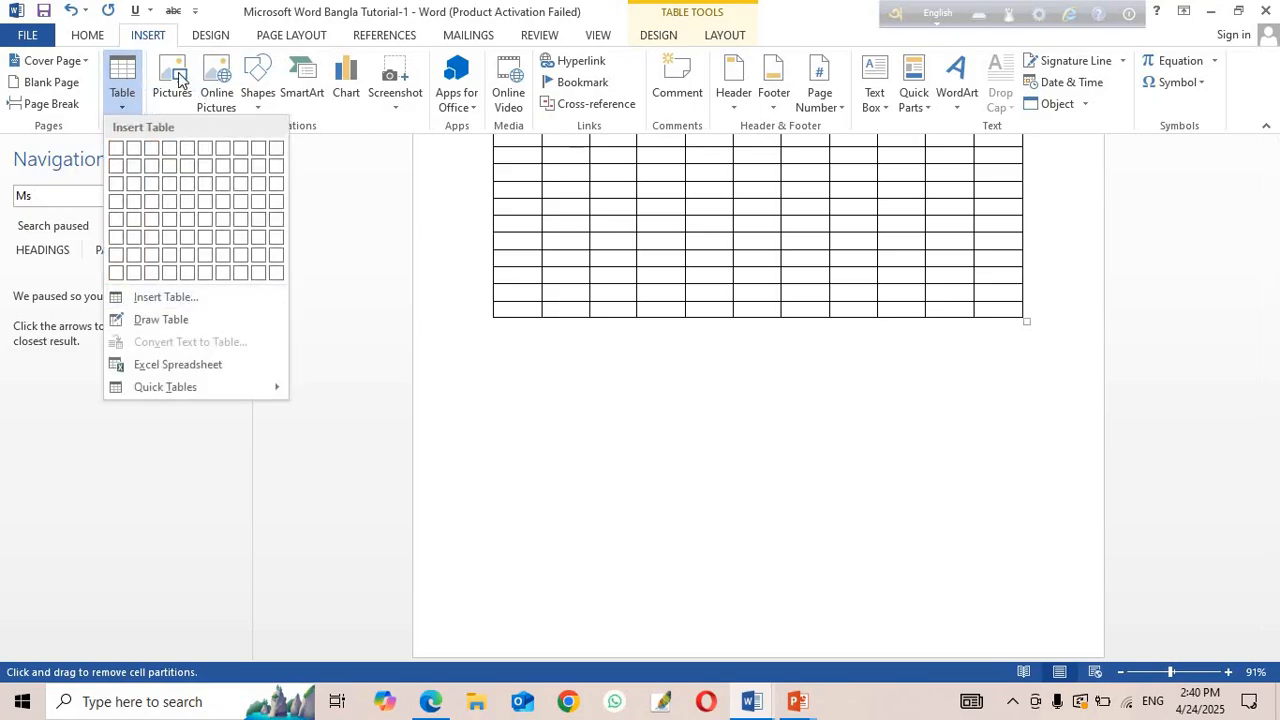
left_click(176, 78)
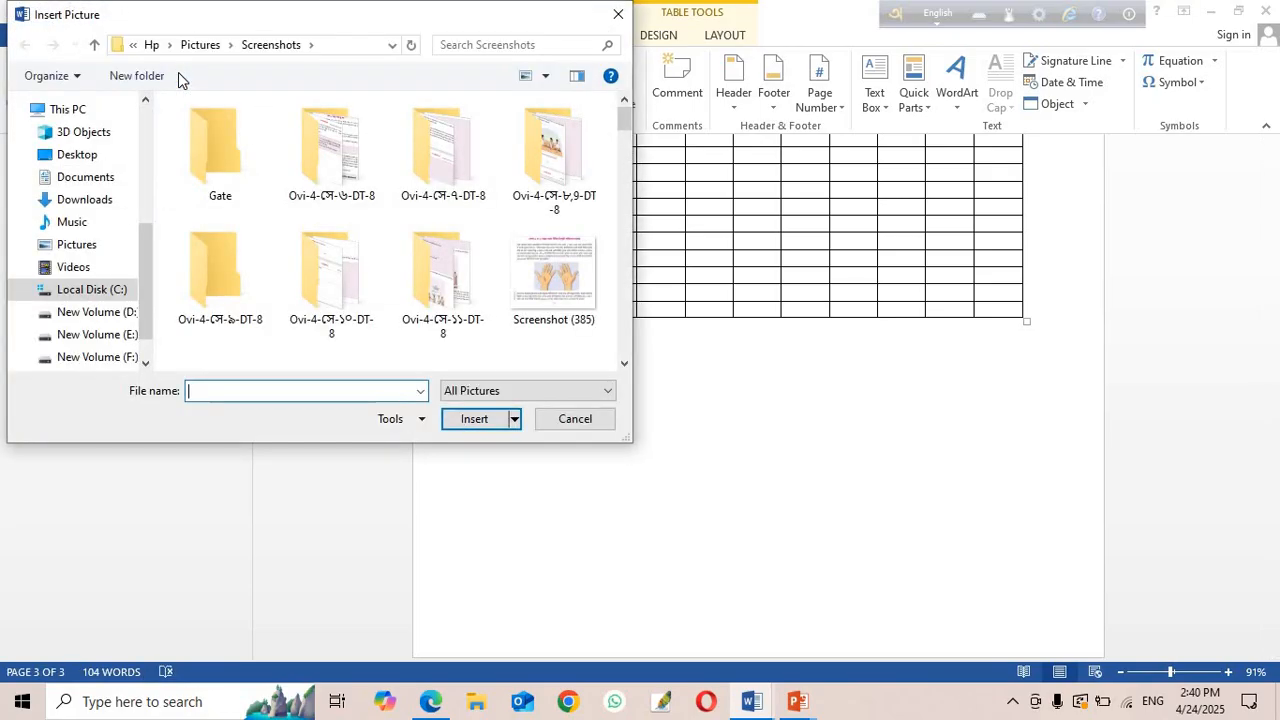
left_click(75, 158)
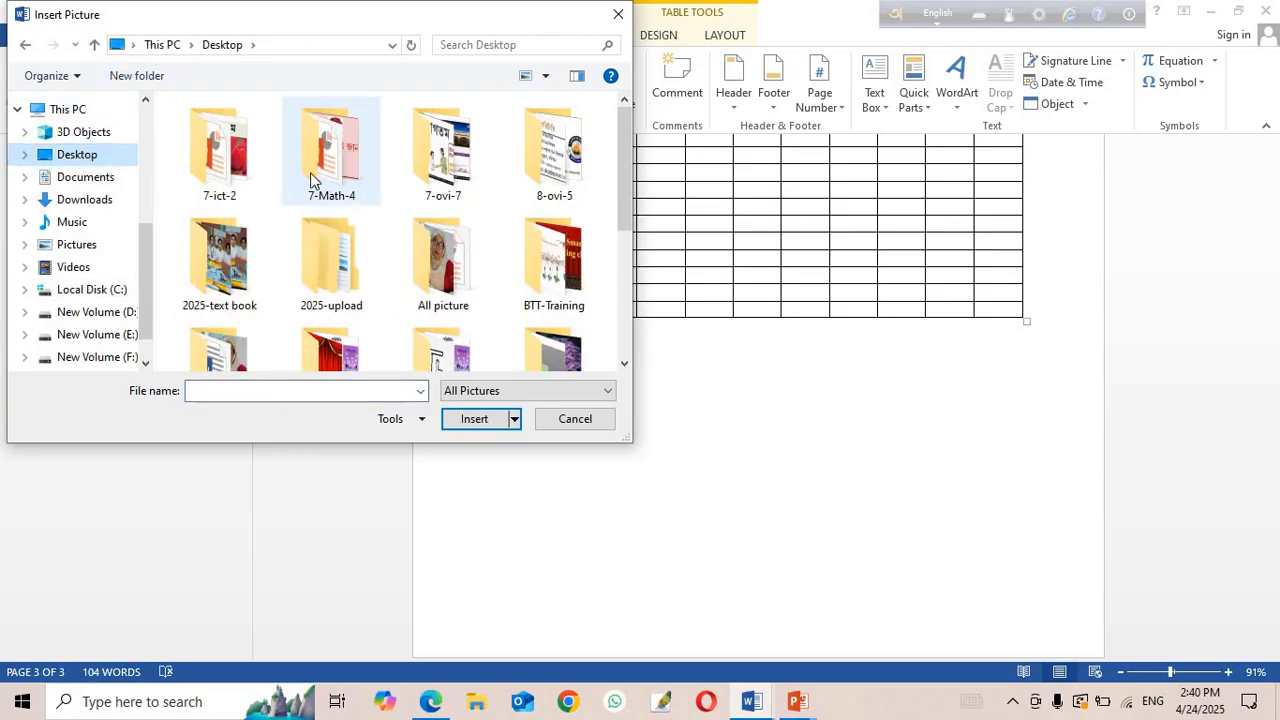
scroll(308, 180, "down", 1)
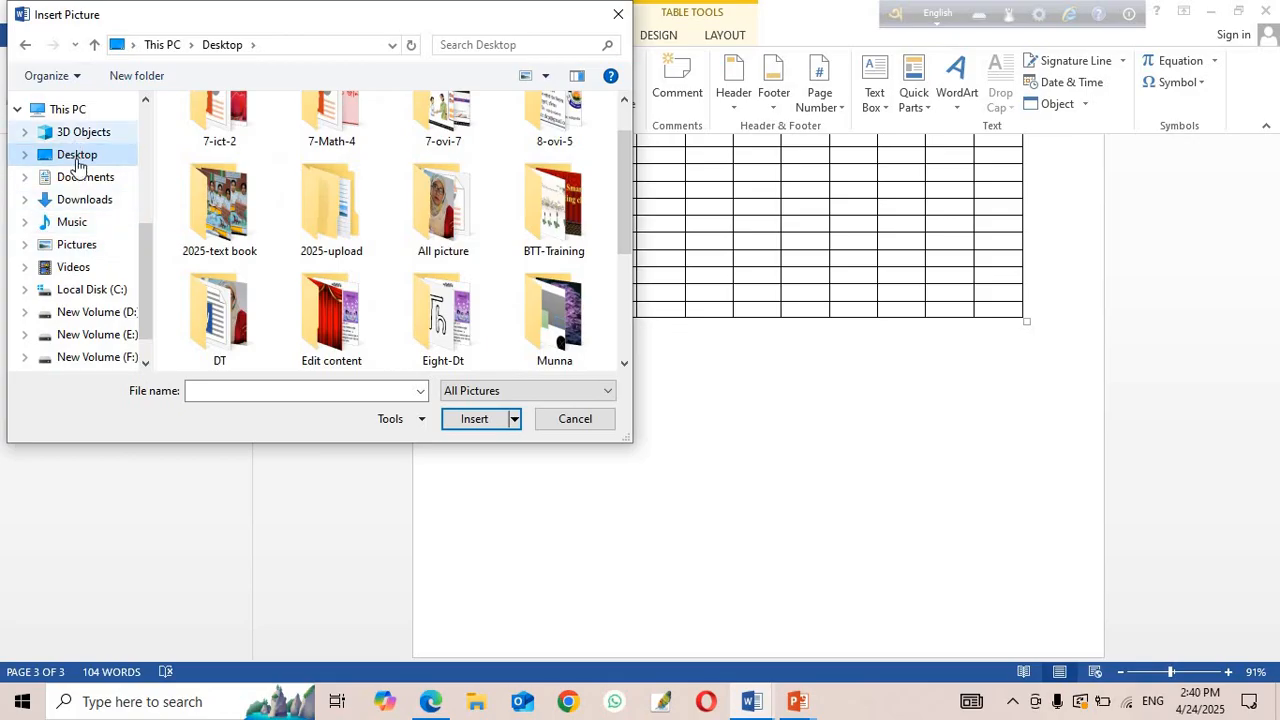
scroll(390, 285, "down", 1)
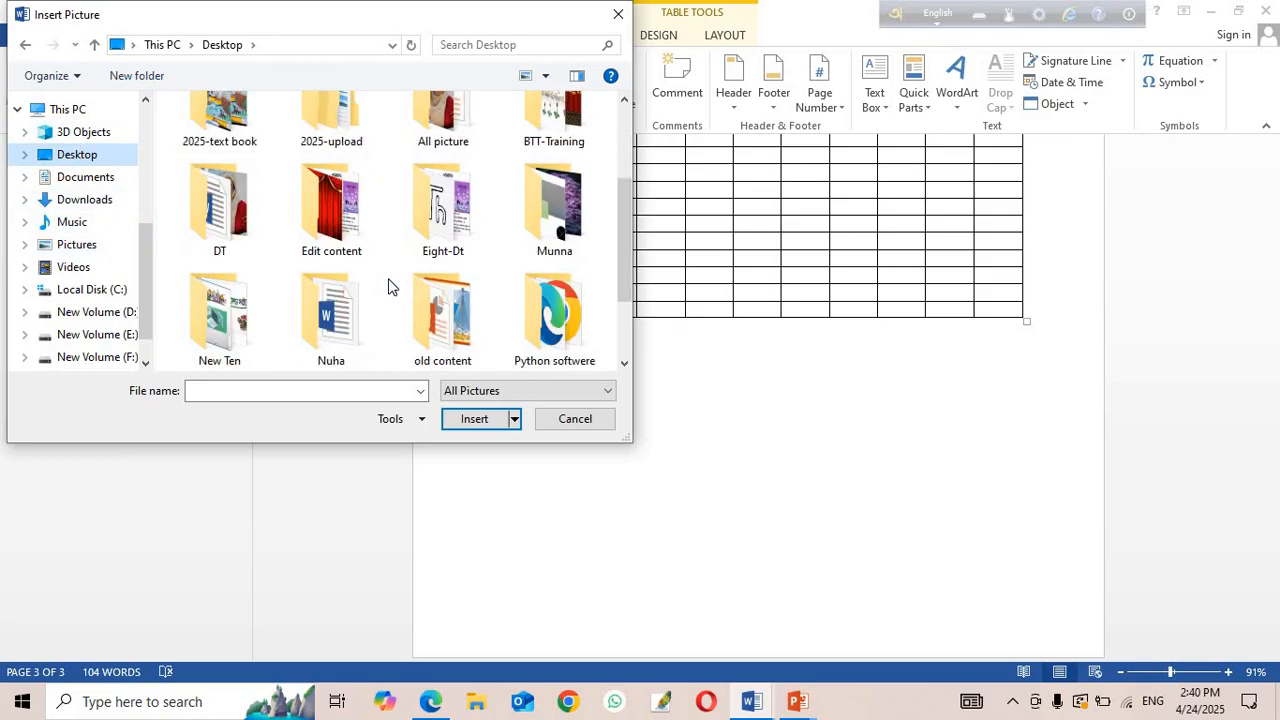
scroll(401, 237, "down", 1)
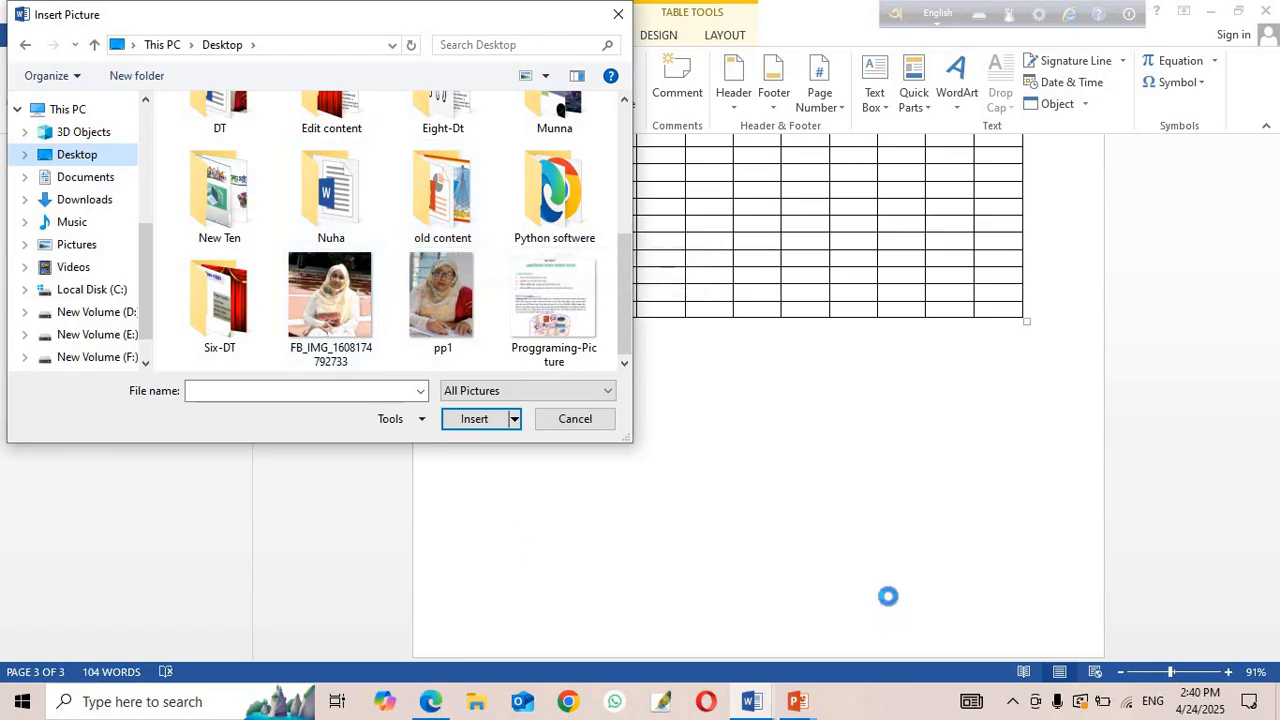
left_click(442, 281)
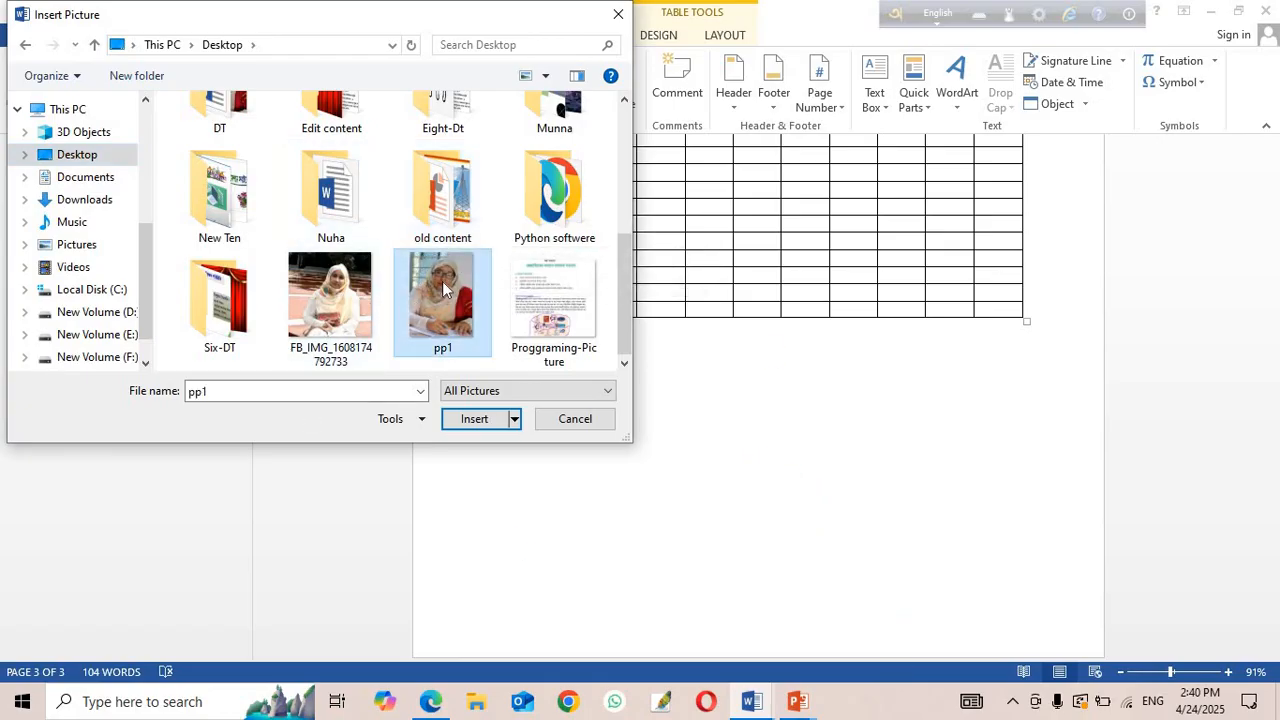
left_click(476, 419)
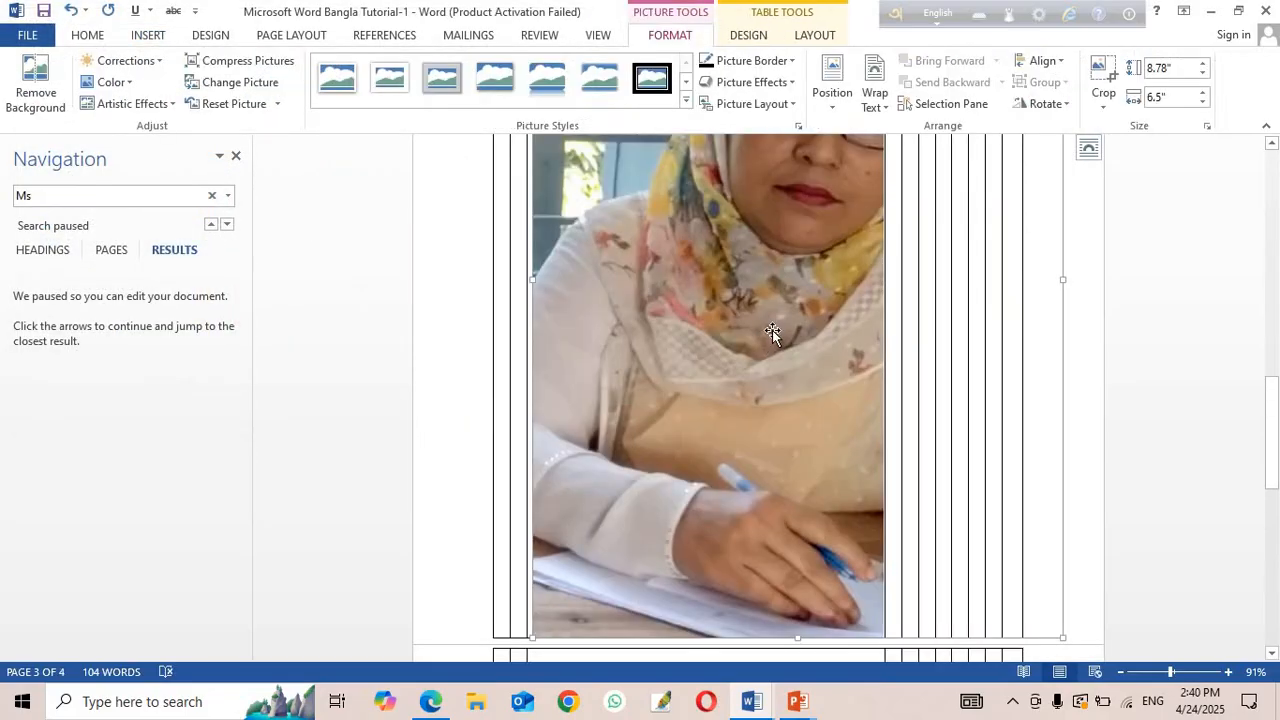
key("ctrl+z")
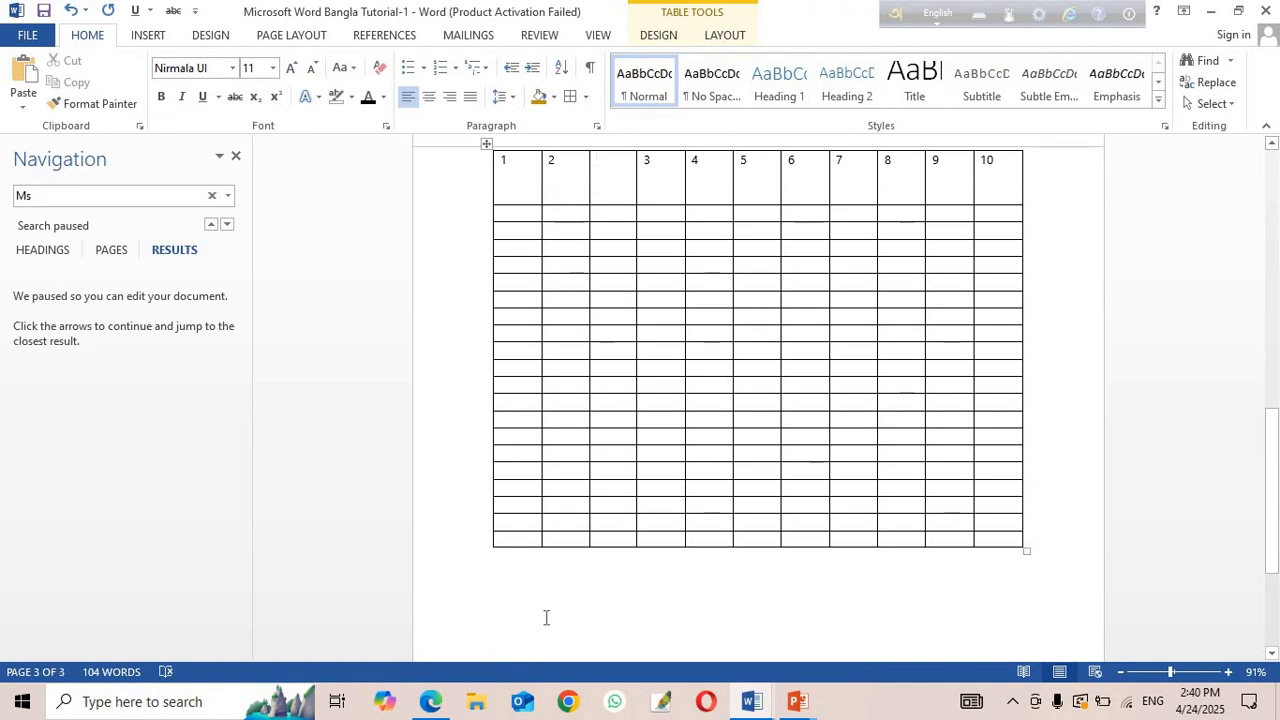
Insert the pp1 photo from Desktop > All picture below the numbered table.
left_click(595, 563)
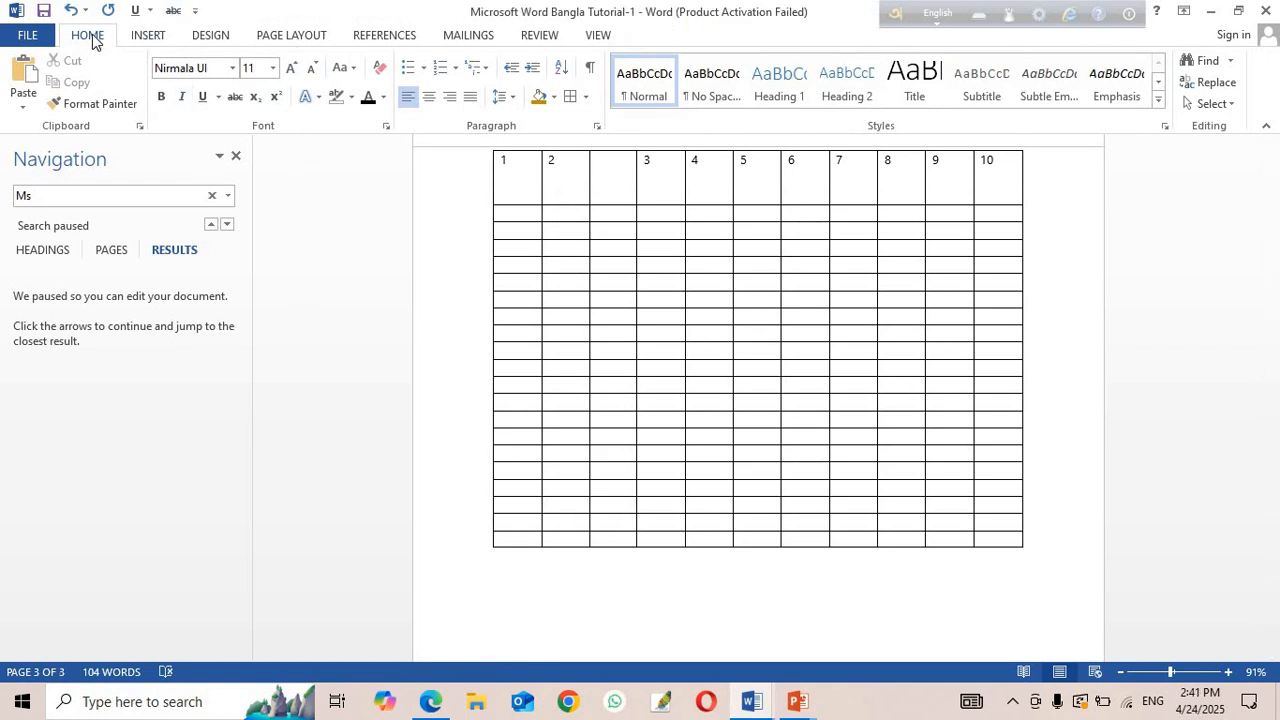
left_click(155, 36)
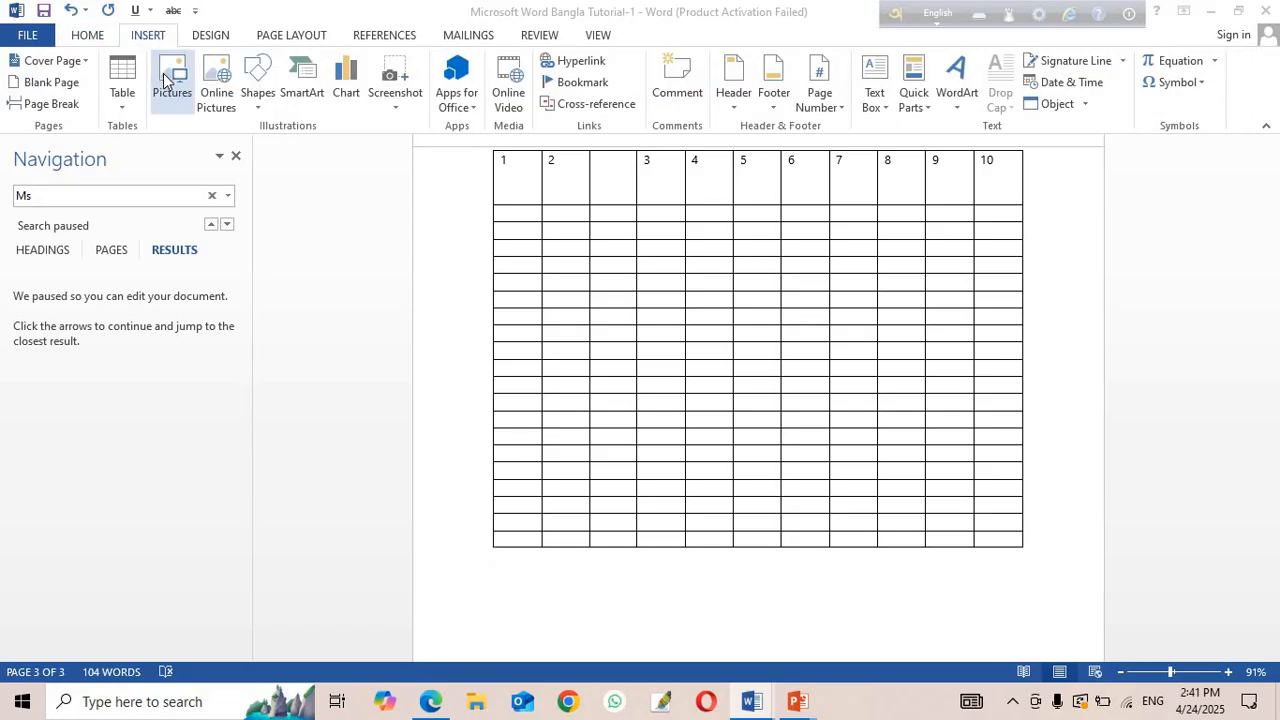
left_click(167, 80)
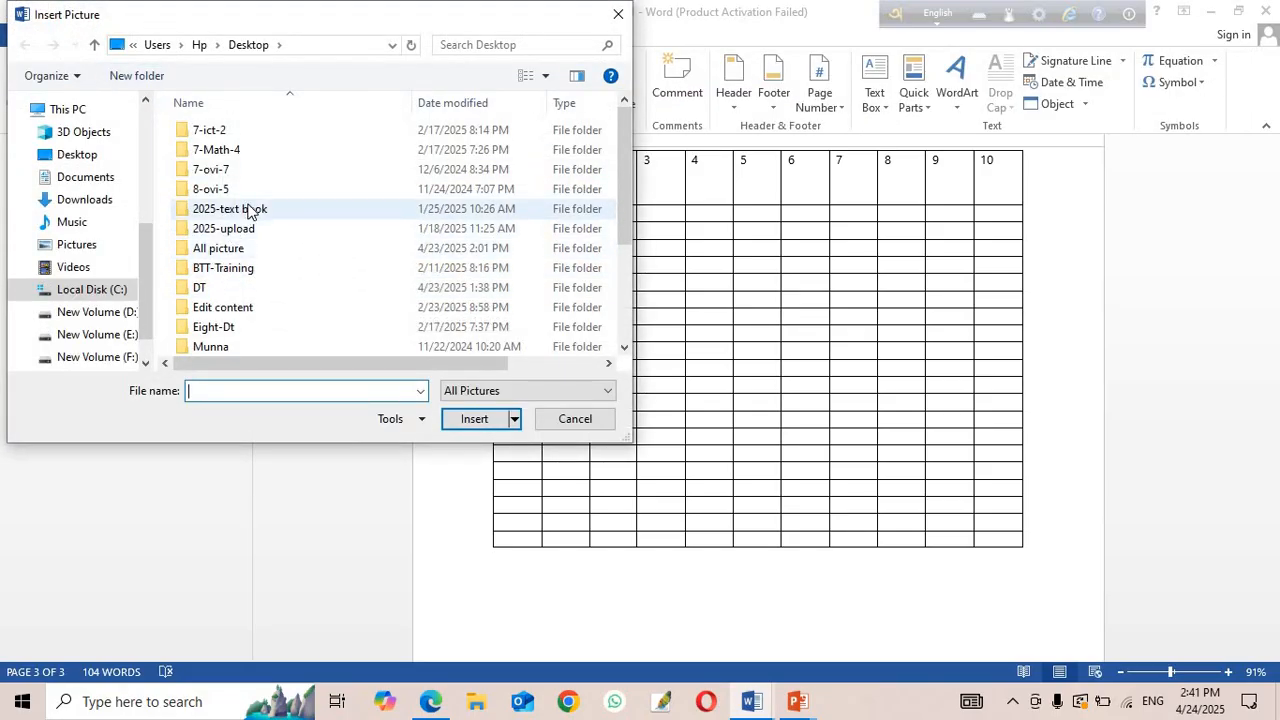
left_click(87, 156)
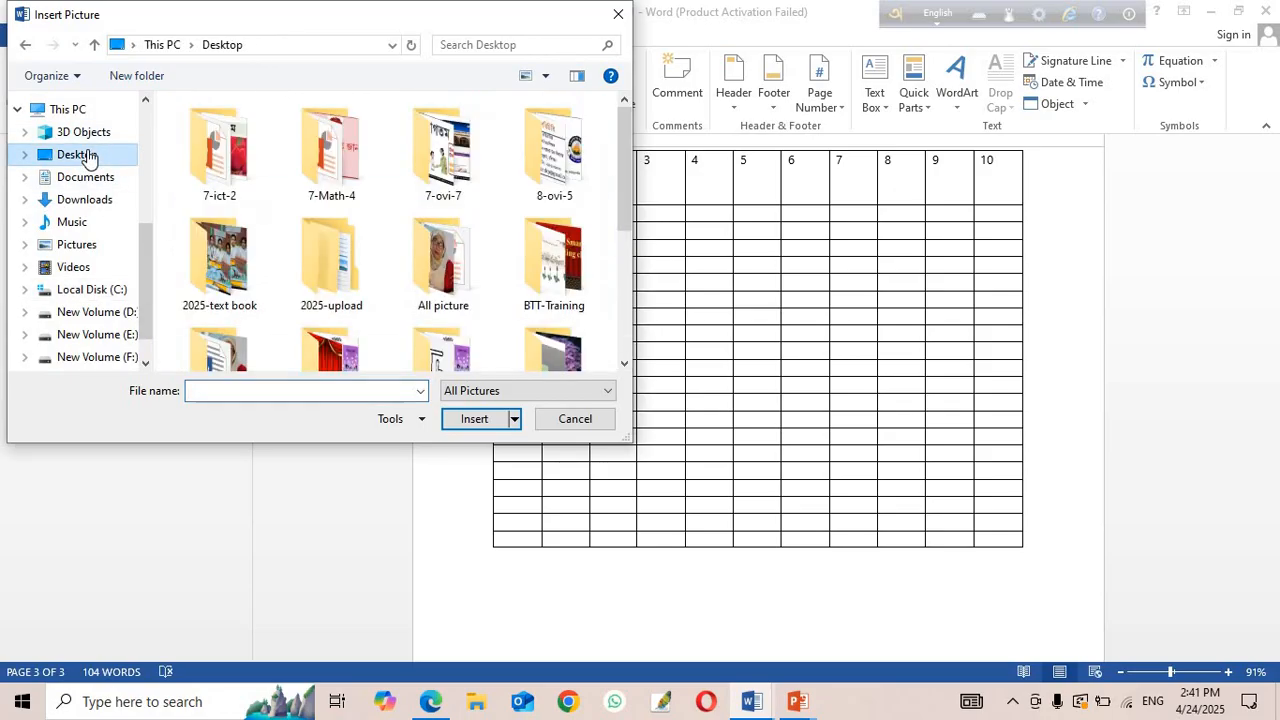
scroll(382, 210, "down", 2)
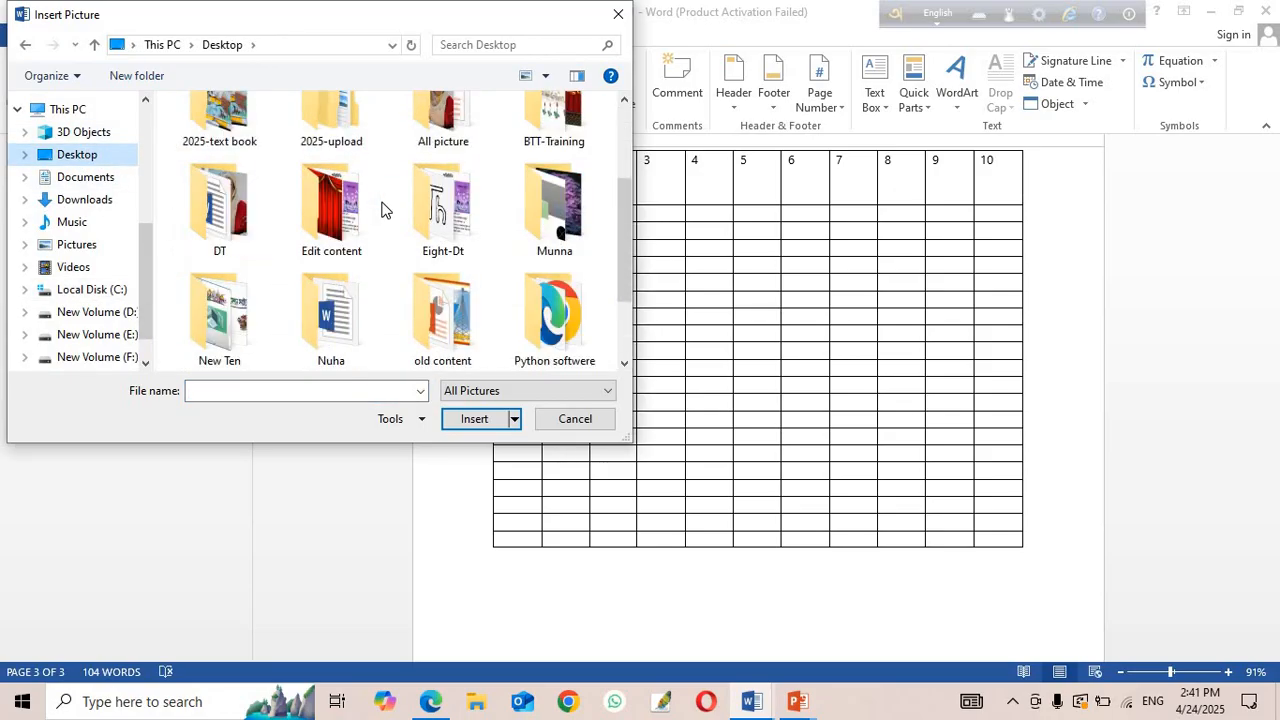
scroll(382, 210, "down", 1)
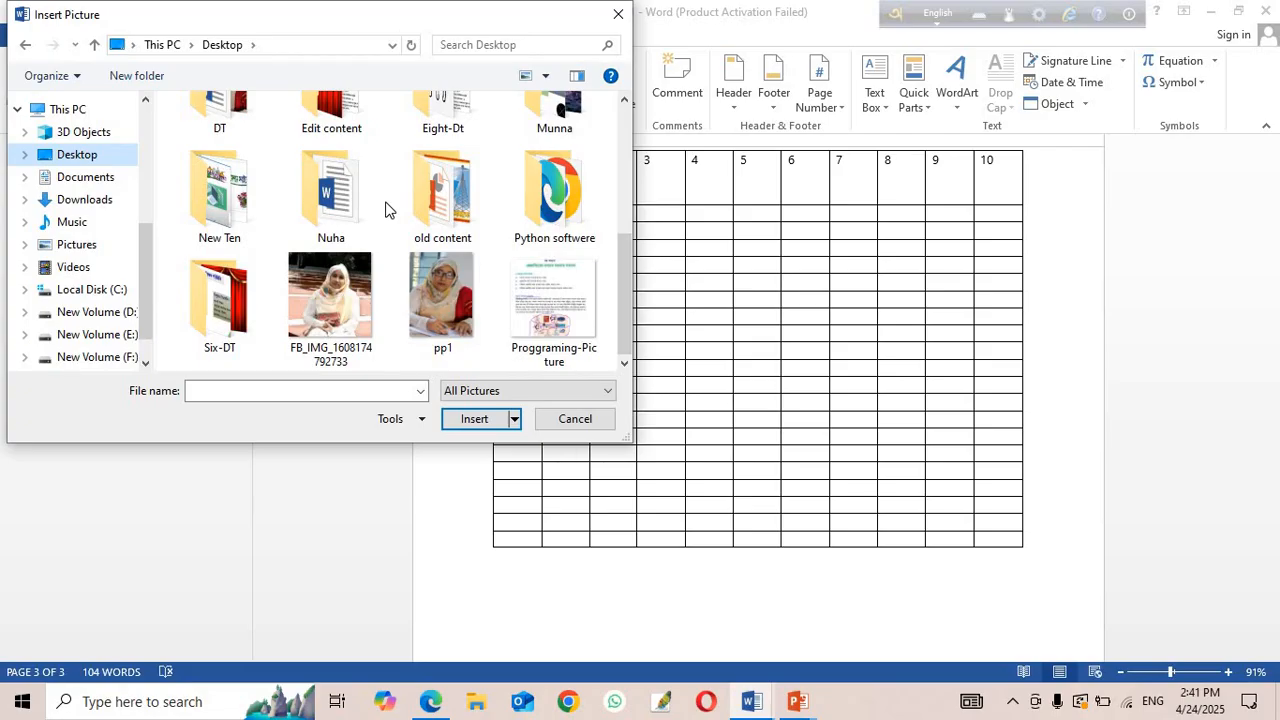
scroll(393, 196, "up", 2)
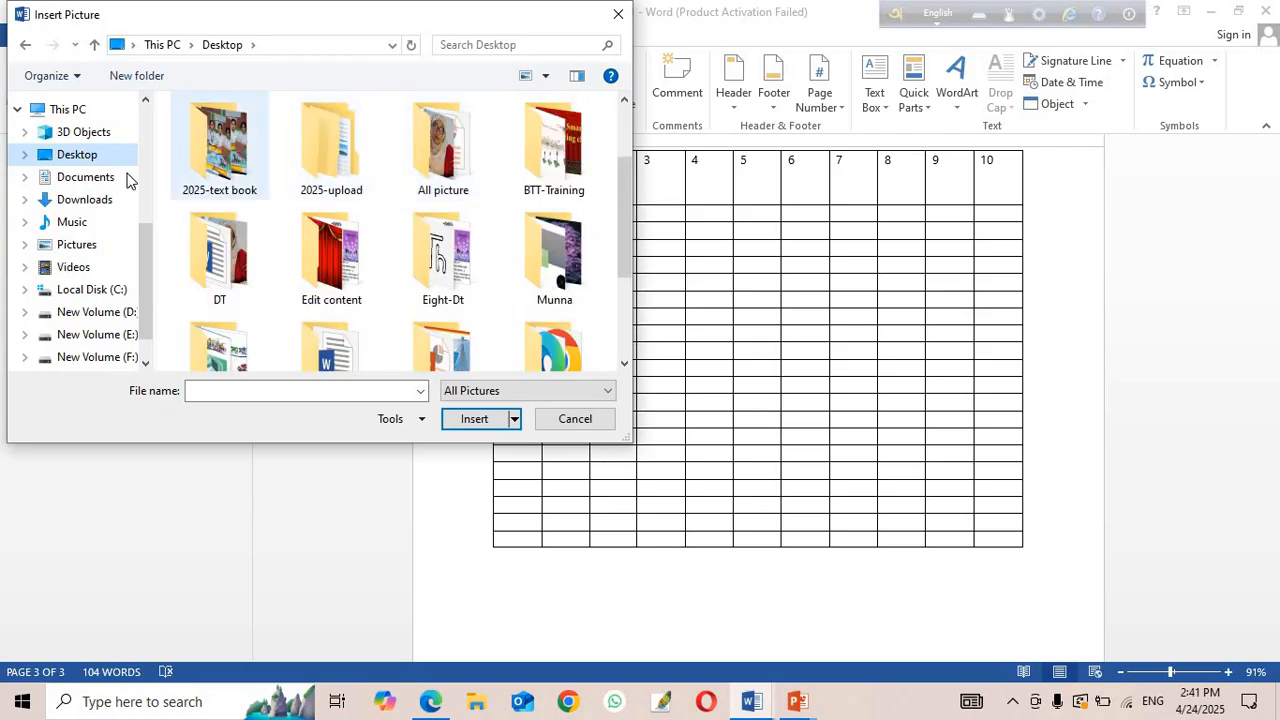
scroll(235, 222, "down", 1)
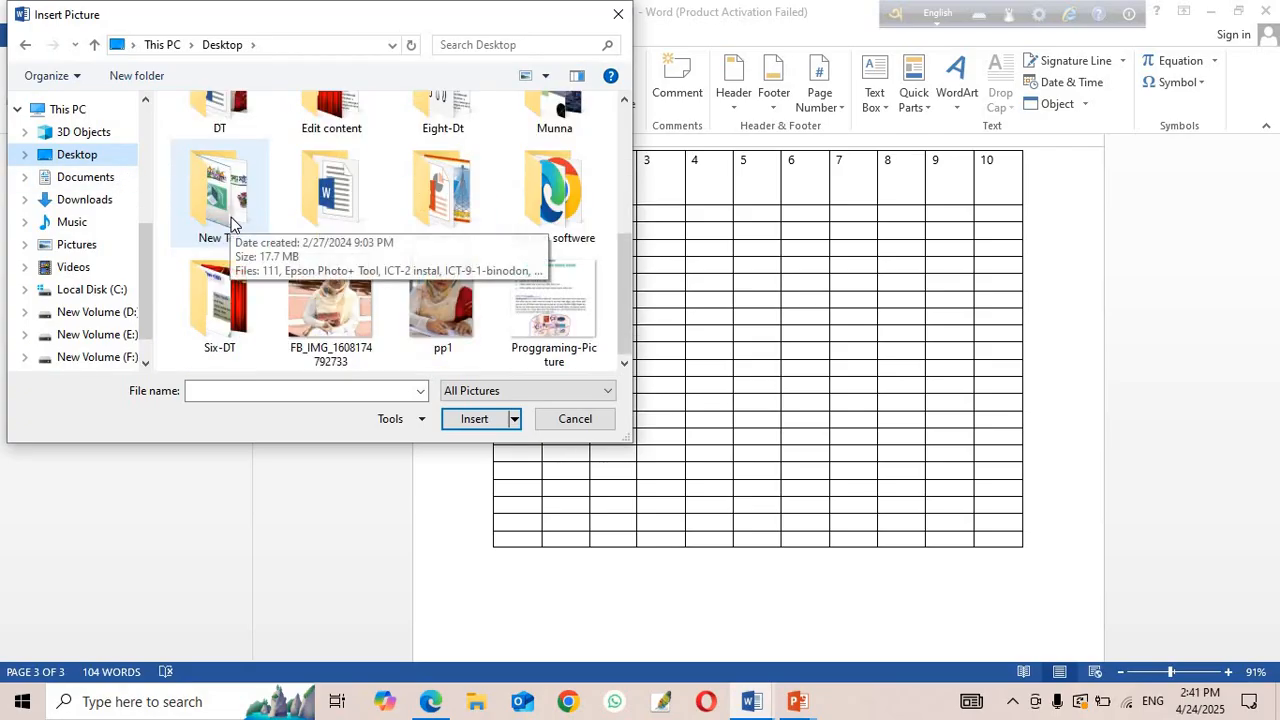
scroll(229, 223, "up", 2)
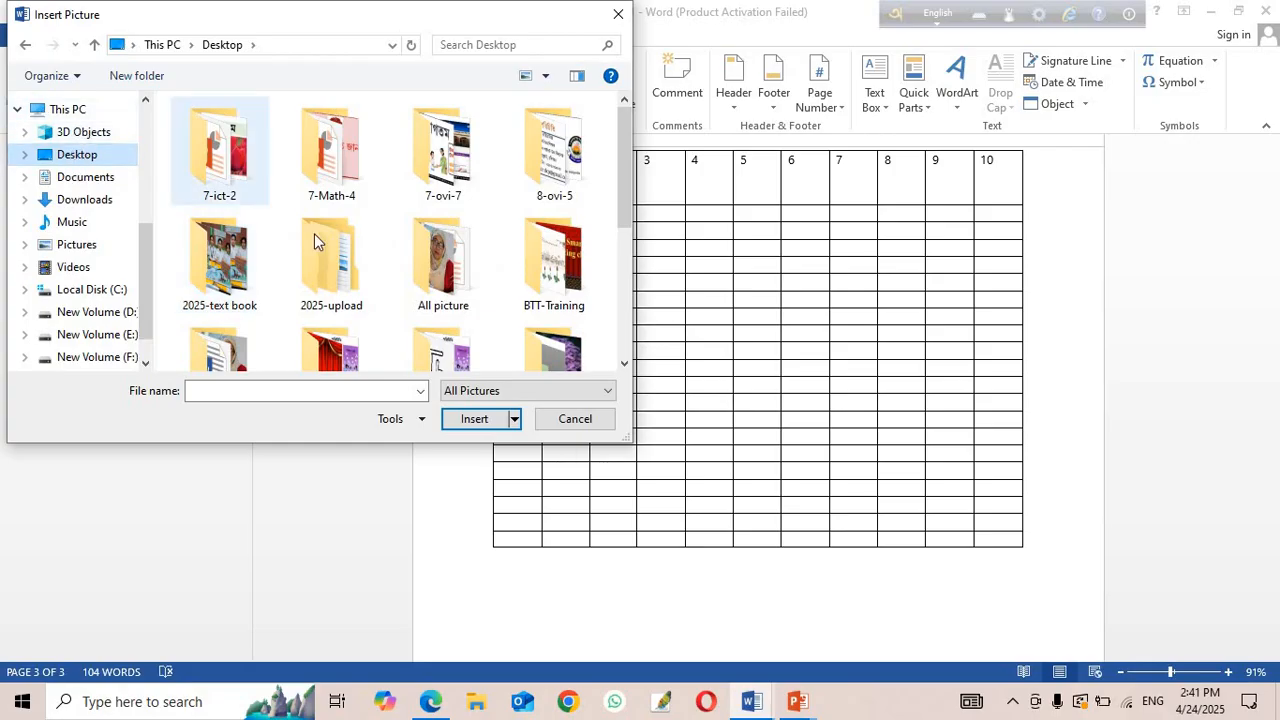
scroll(380, 206, "down", 3)
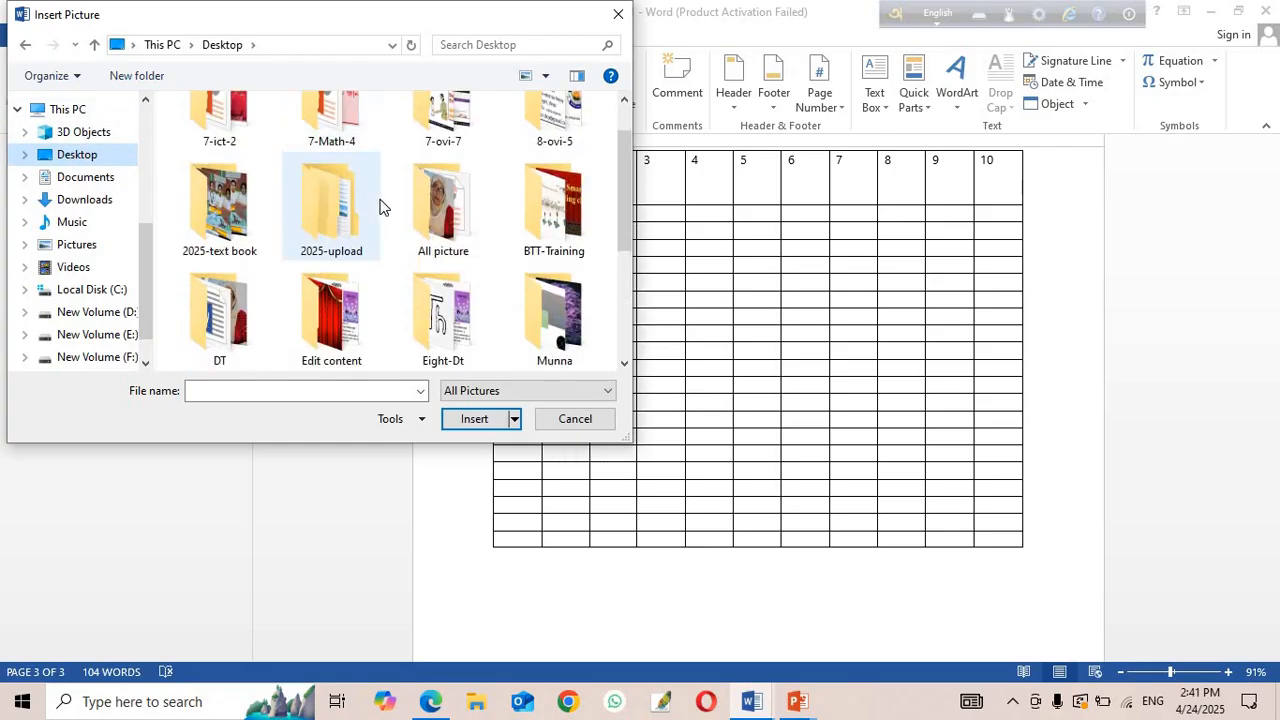
double_click(451, 119)
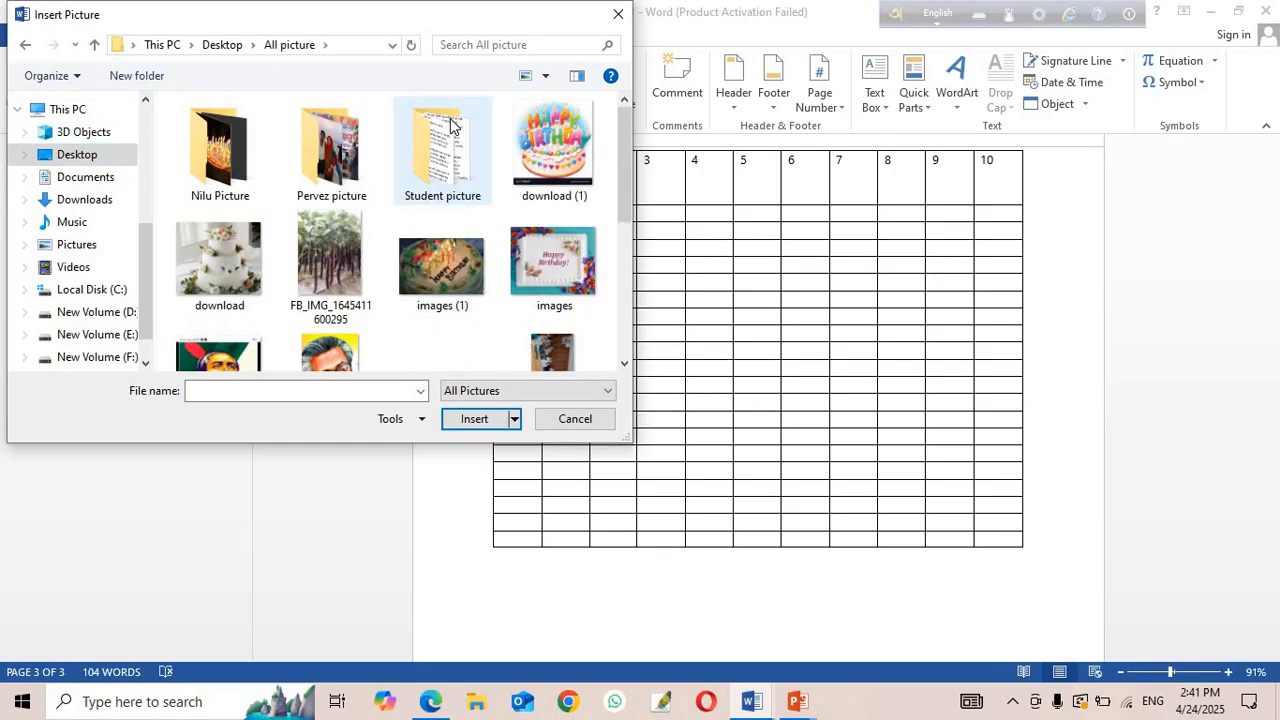
scroll(355, 232, "down", 5)
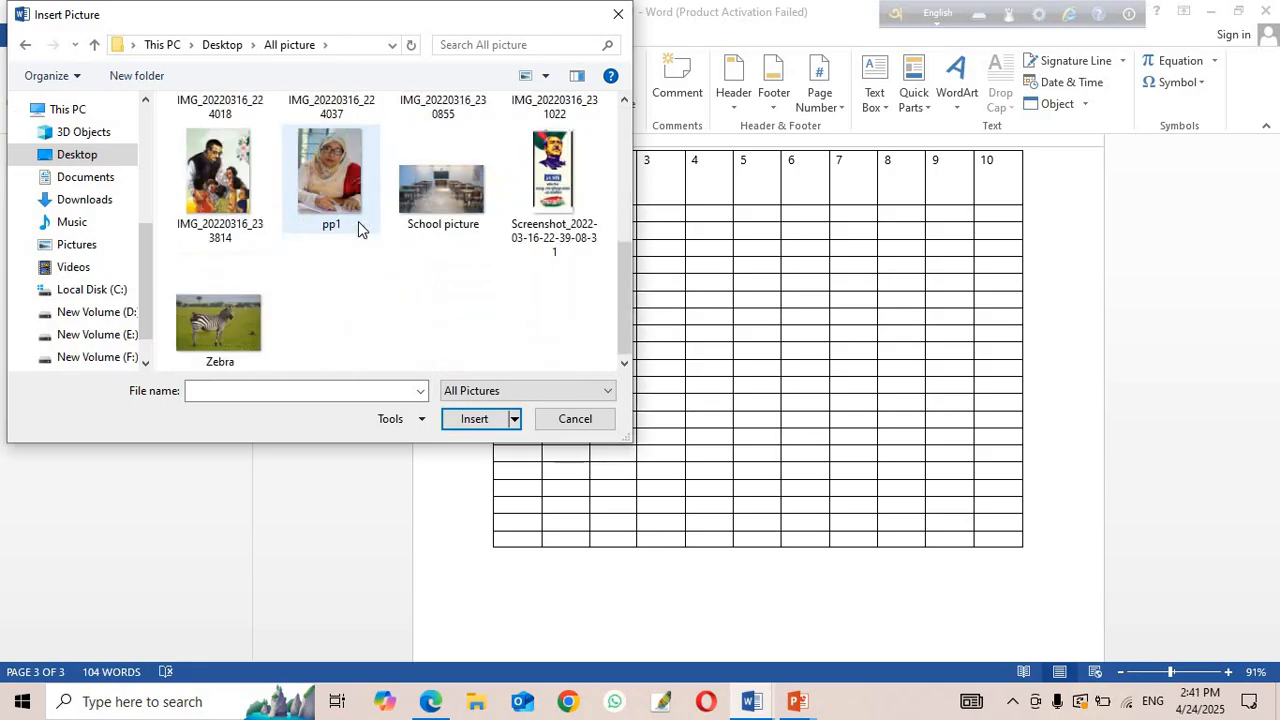
left_click(320, 166)
left_click(490, 417)
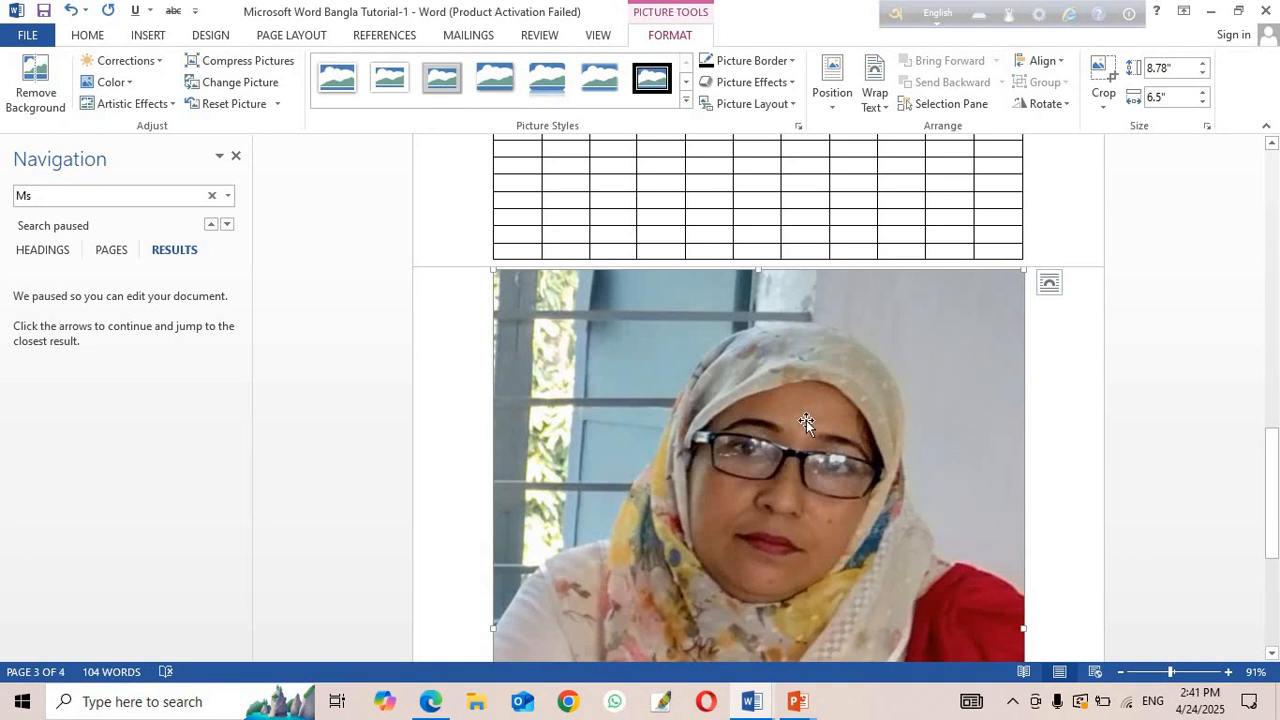
Shrink the pp1 photo in two corner drags down to 2.96 by 2.19 inches.
scroll(701, 388, "down", 2)
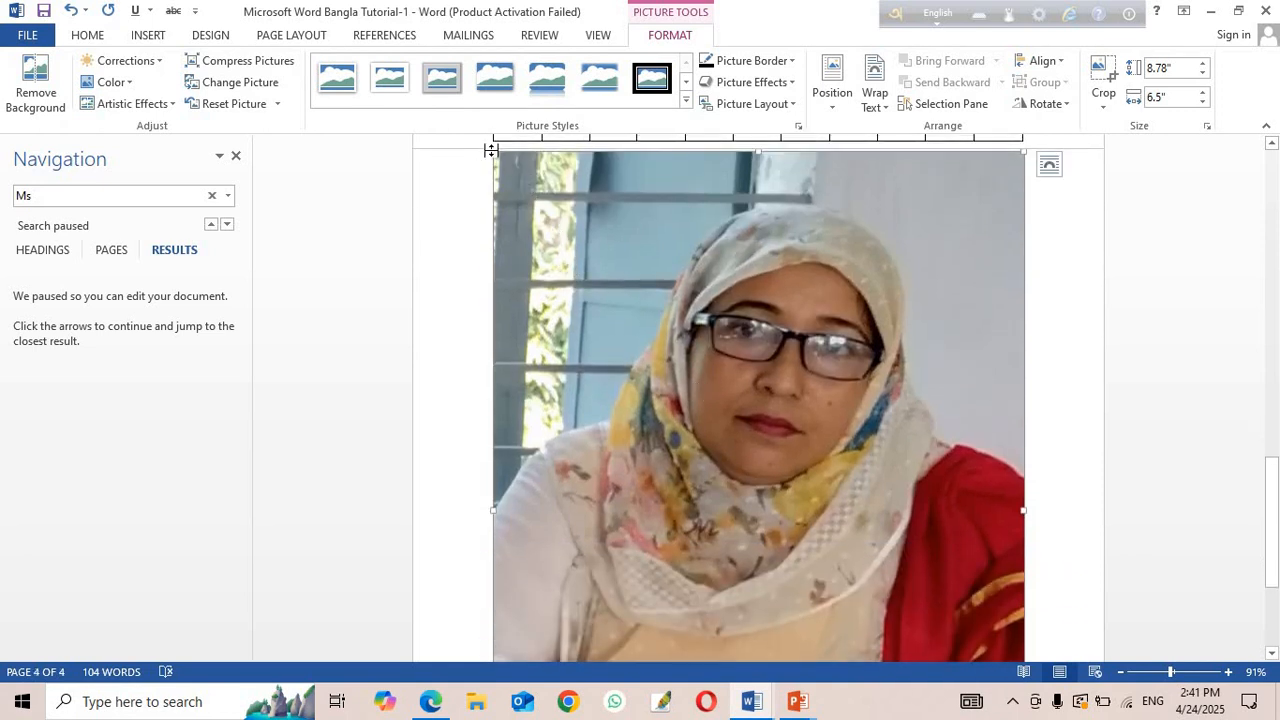
scroll(837, 559, "down", 4)
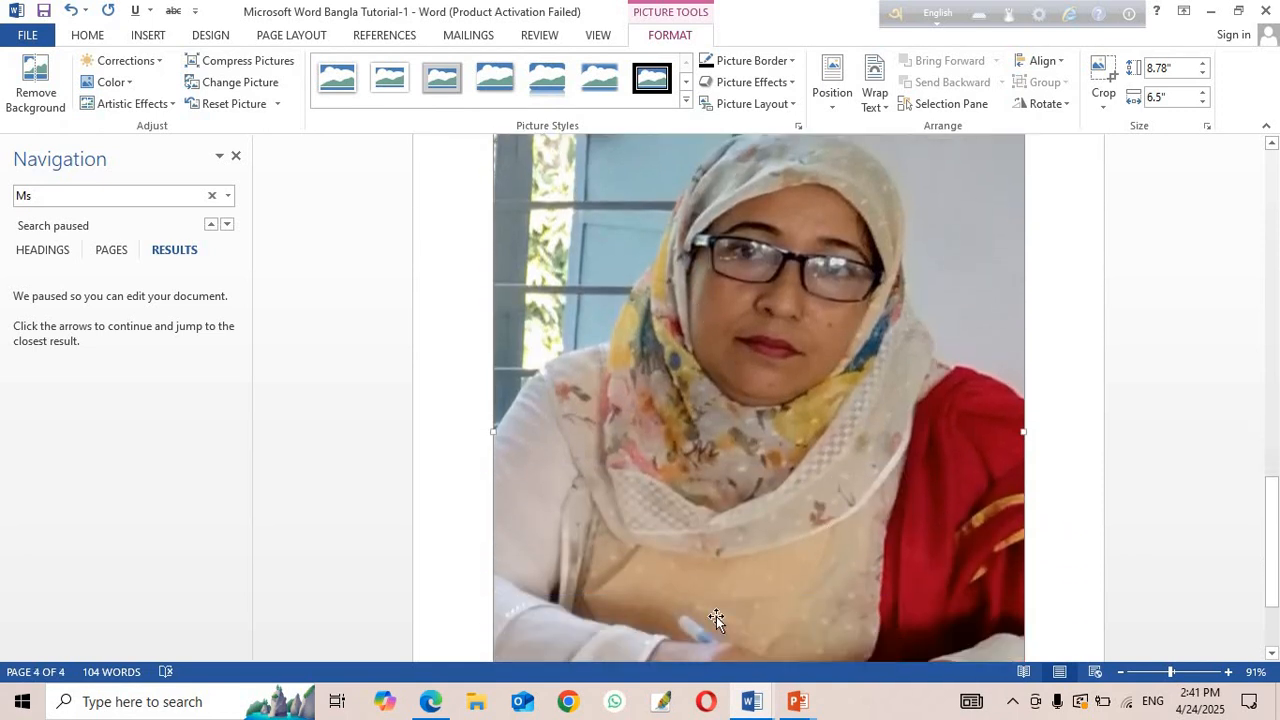
scroll(716, 616, "down", 1)
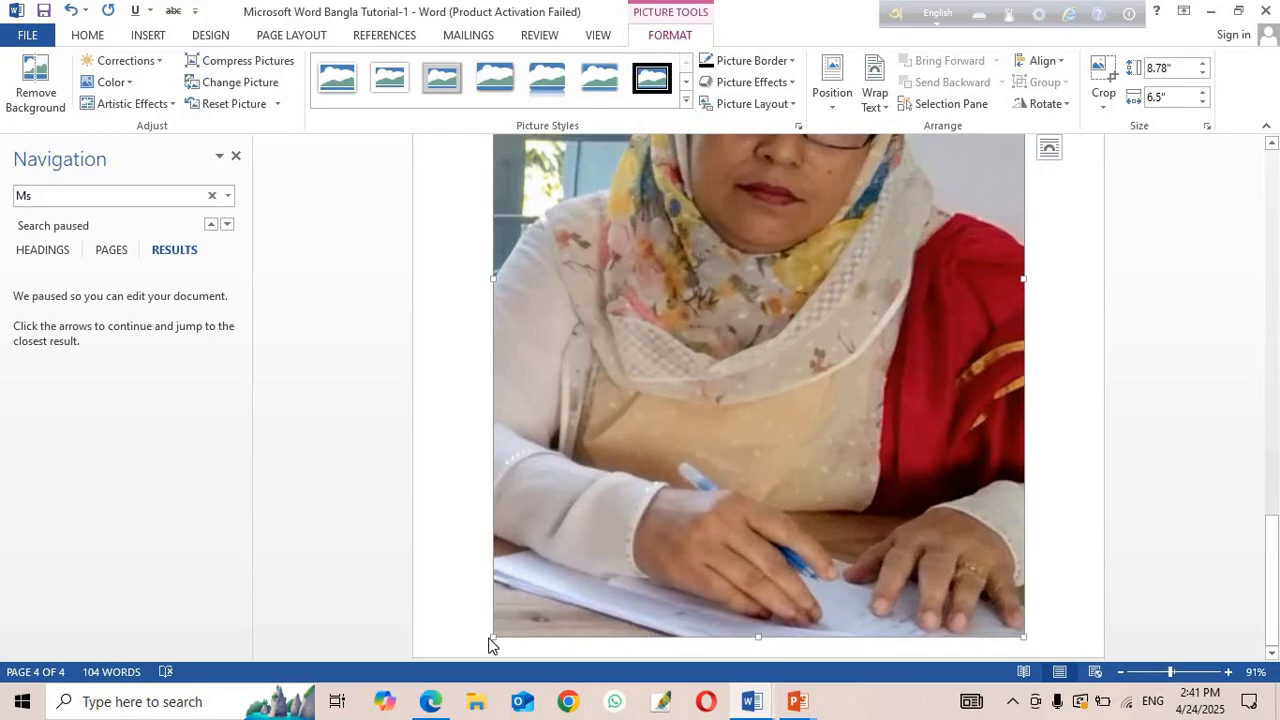
left_click_drag(493, 638, 798, 354)
scroll(798, 354, "up", 1)
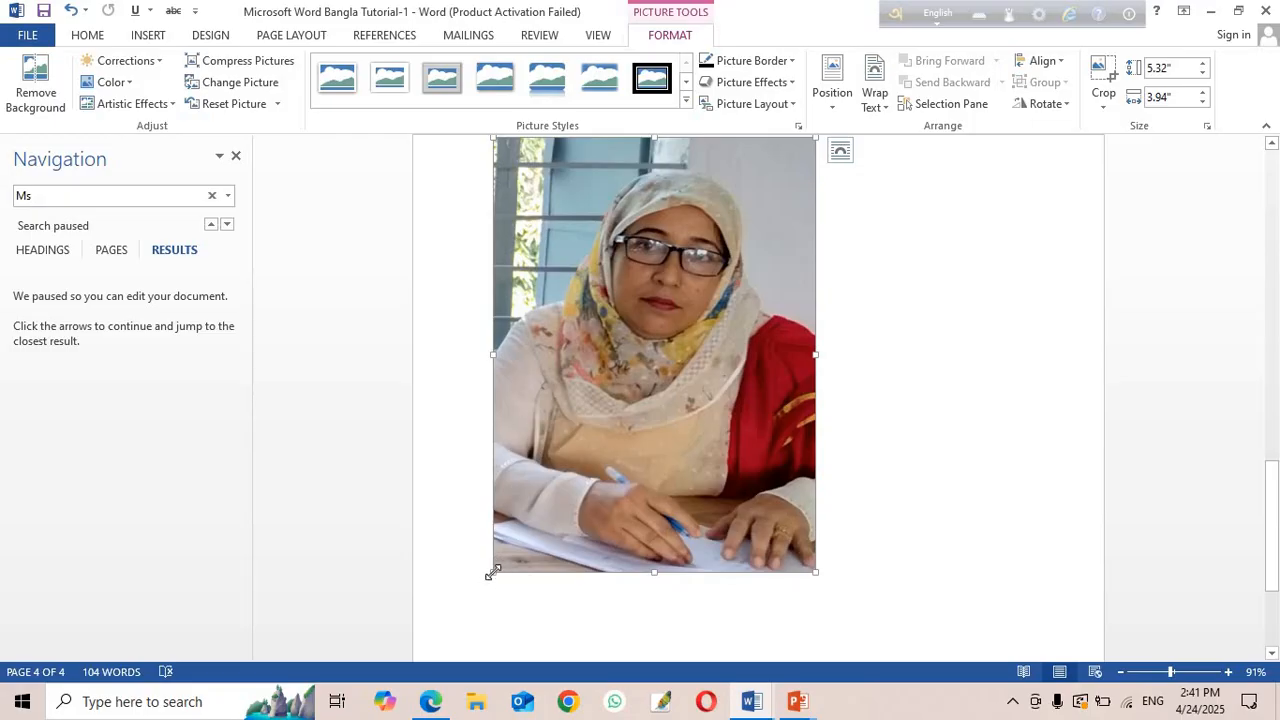
left_click_drag(574, 445, 637, 343)
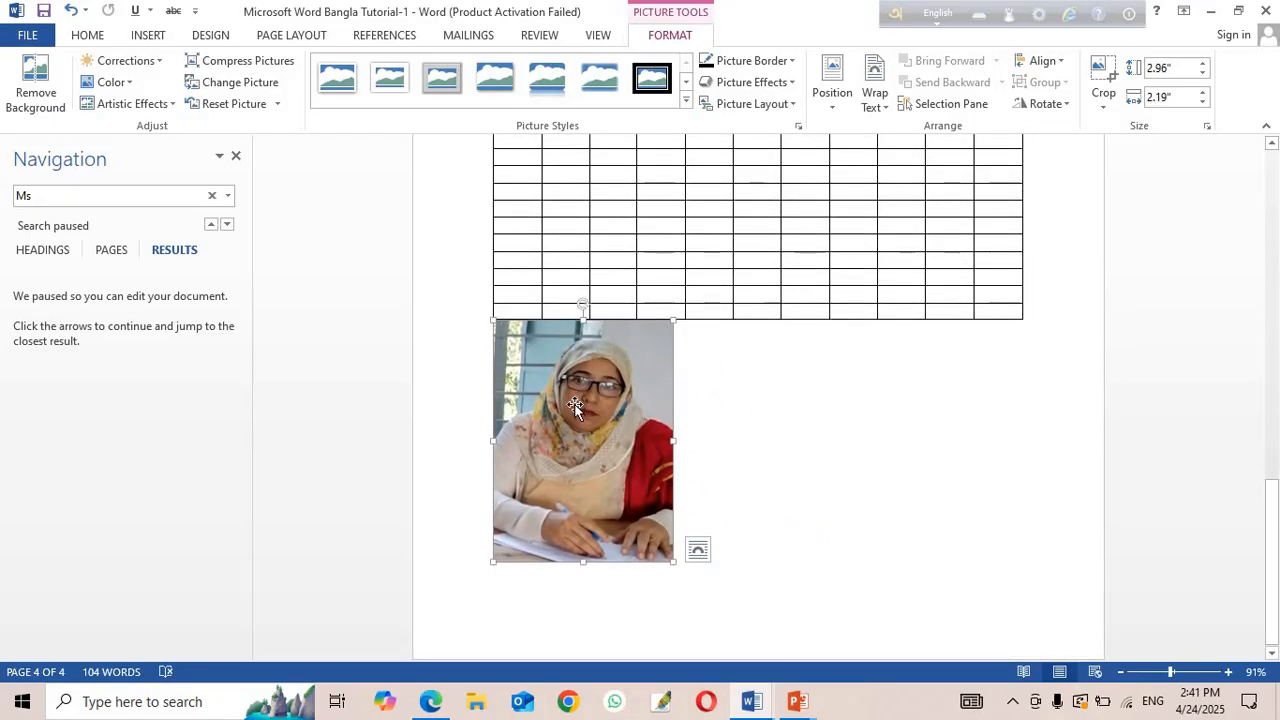
Try dragging the photo to the right beside the table.
left_click_drag(579, 406, 894, 400)
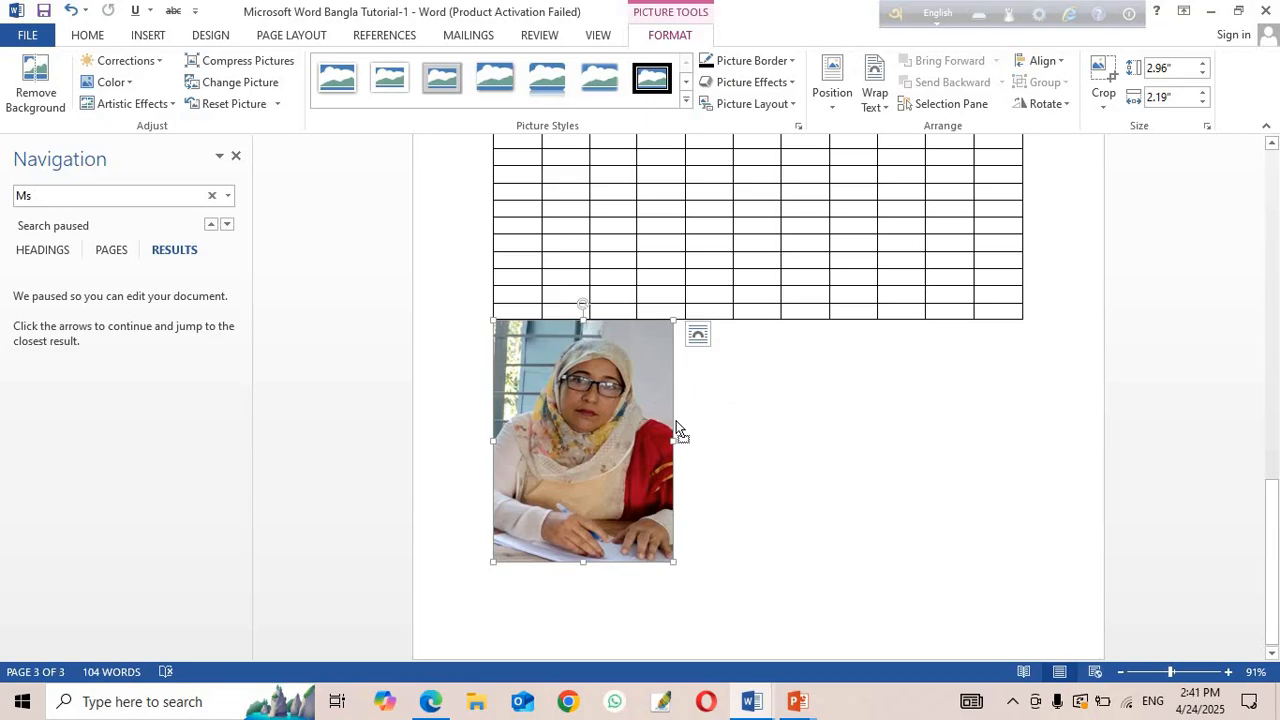
left_click_drag(676, 421, 790, 427)
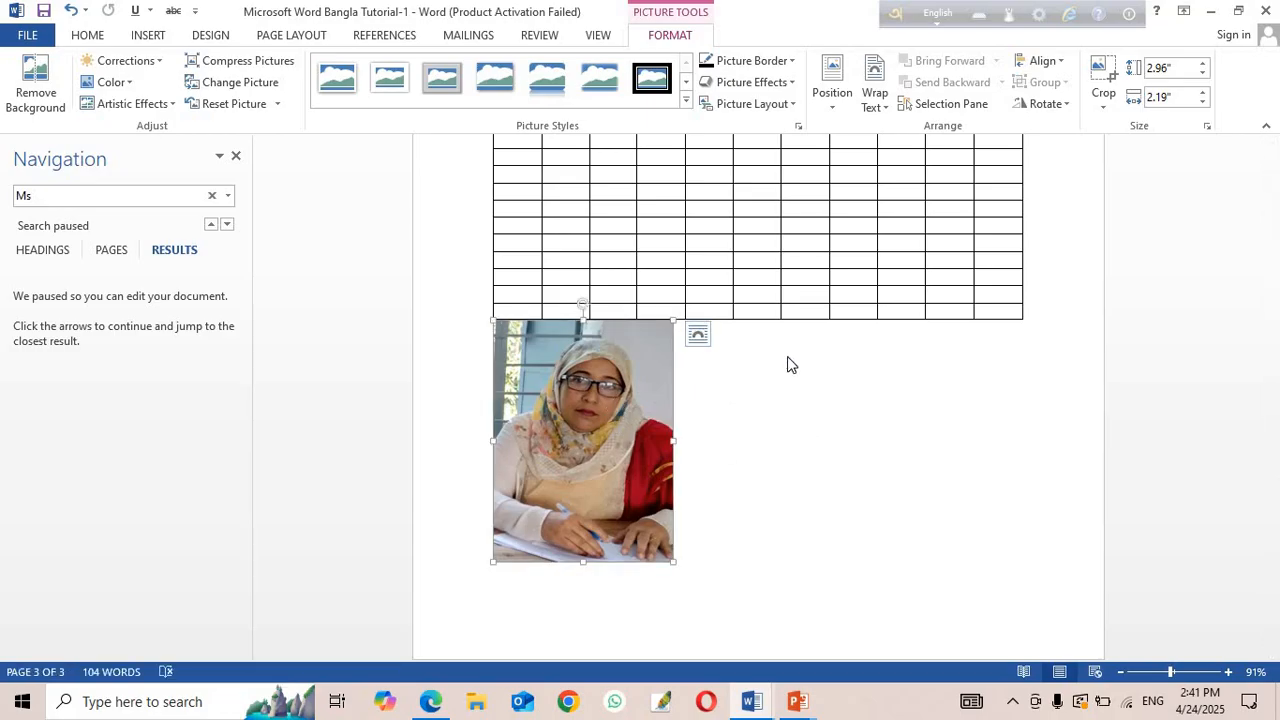
left_click_drag(693, 339, 786, 353)
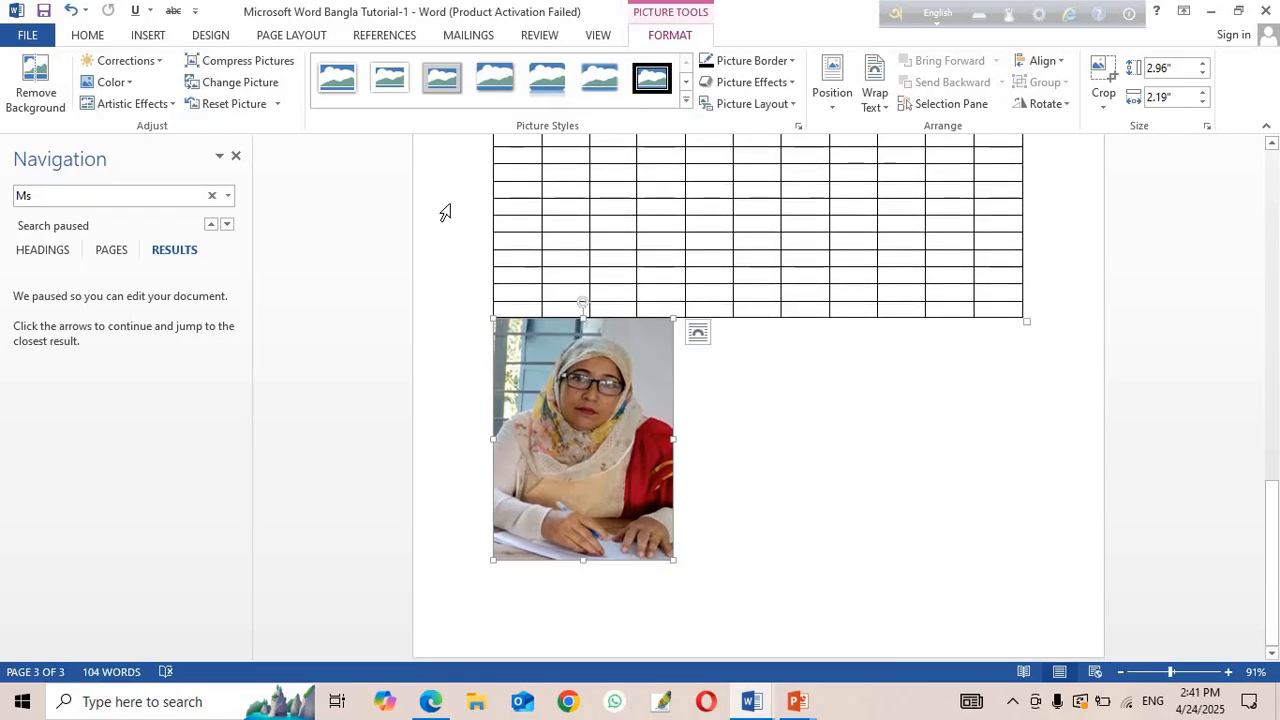
Open the from-file picture chooser and close it without inserting anything.
left_click(166, 36)
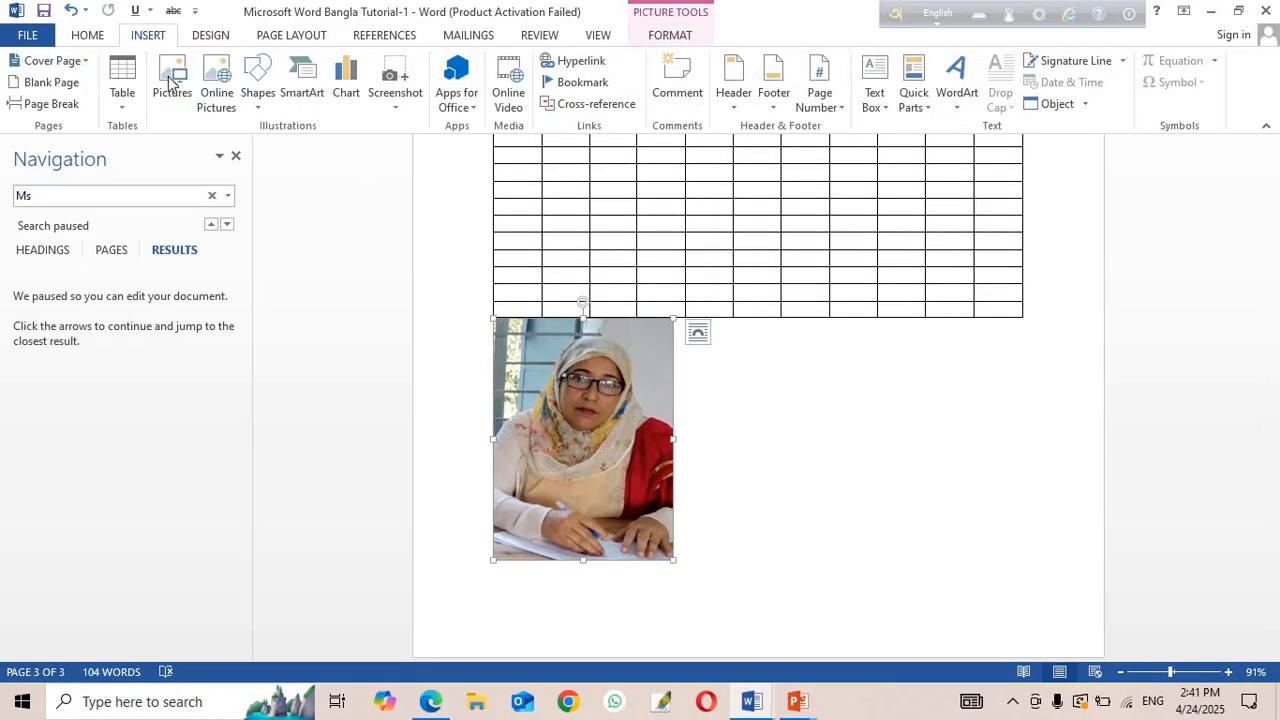
left_click(170, 80)
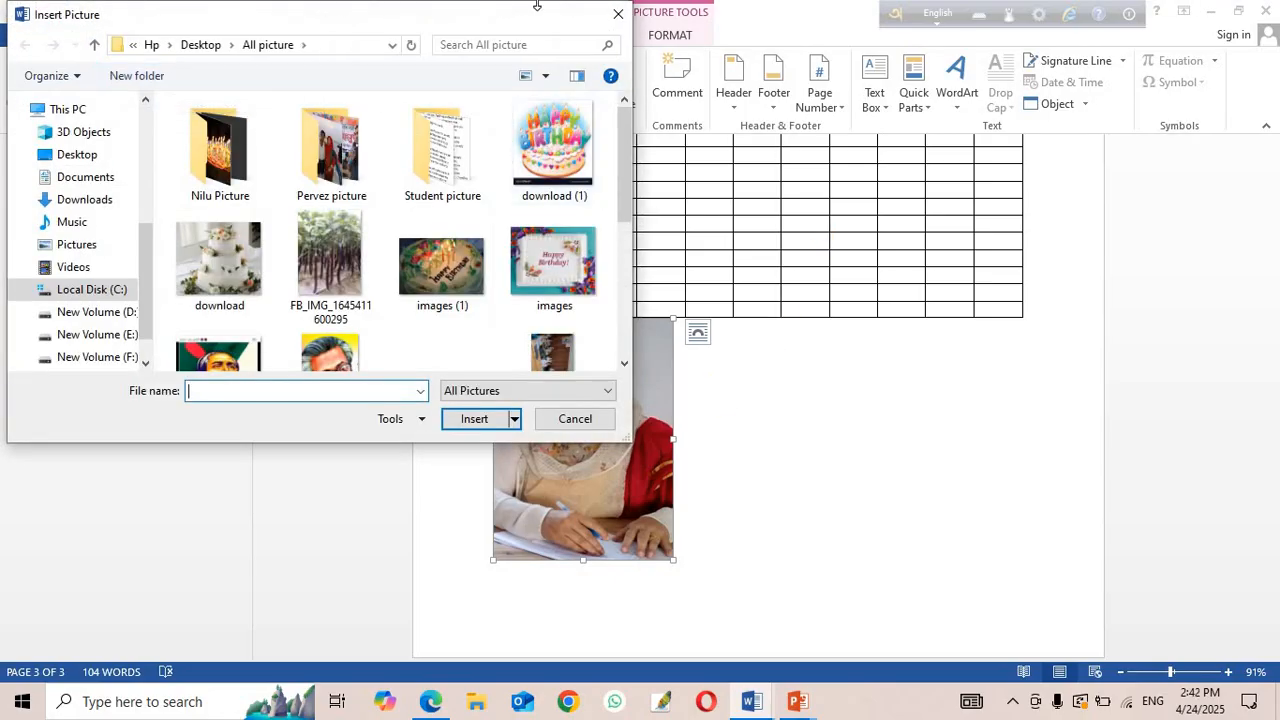
left_click(618, 22)
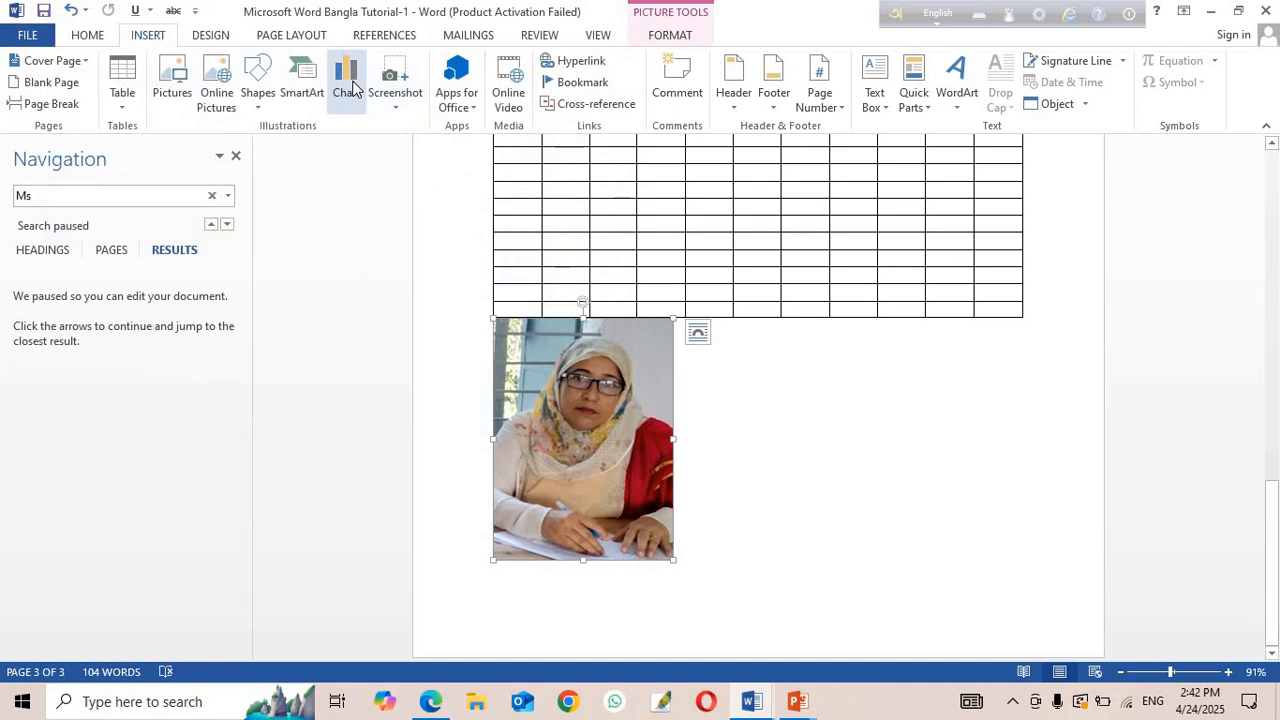
Search Bing online pictures for 'Flower' and insert the yellow flower image.
left_click(208, 76)
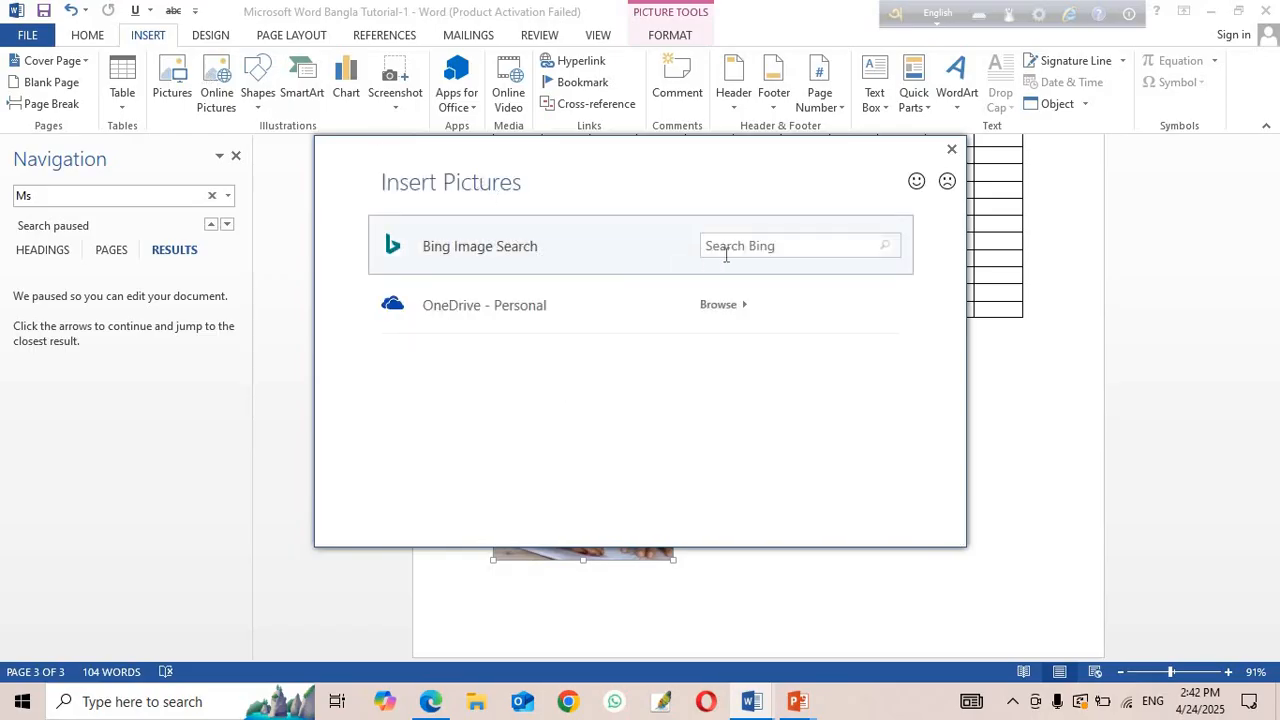
left_click(771, 245)
type("Flower")
key("Return")
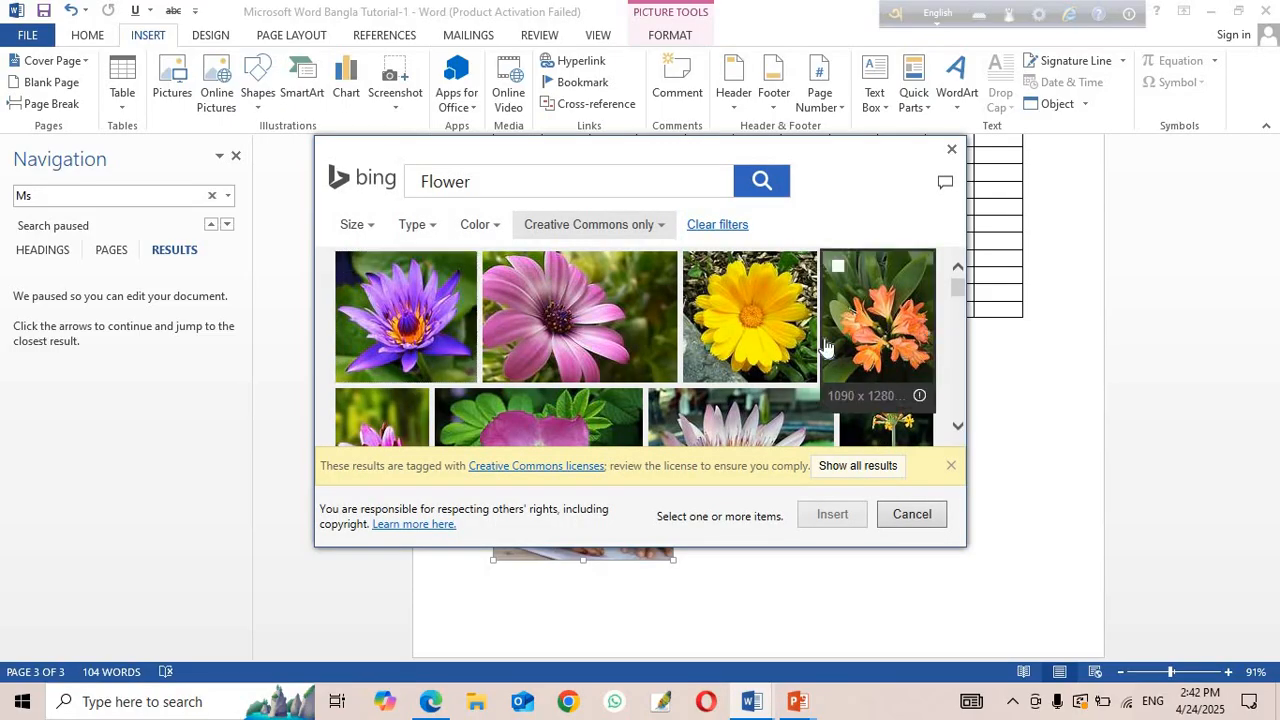
scroll(670, 370, "down", 2)
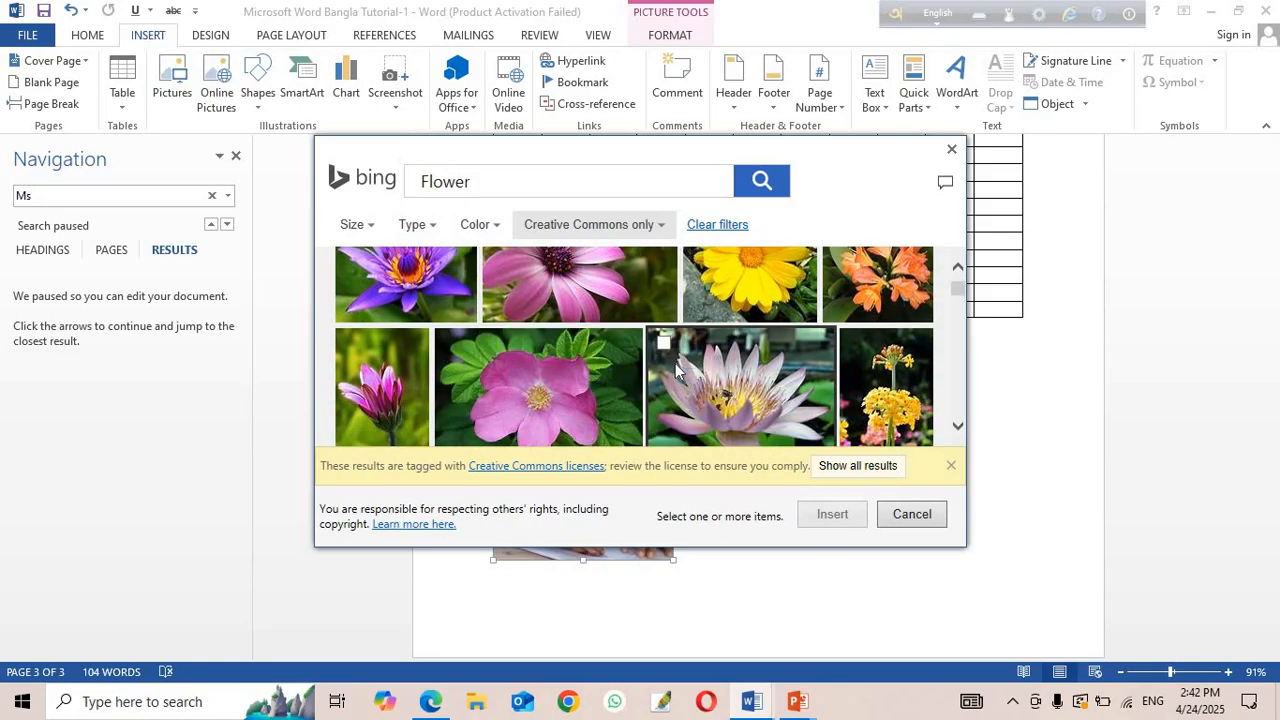
scroll(675, 363, "up", 1)
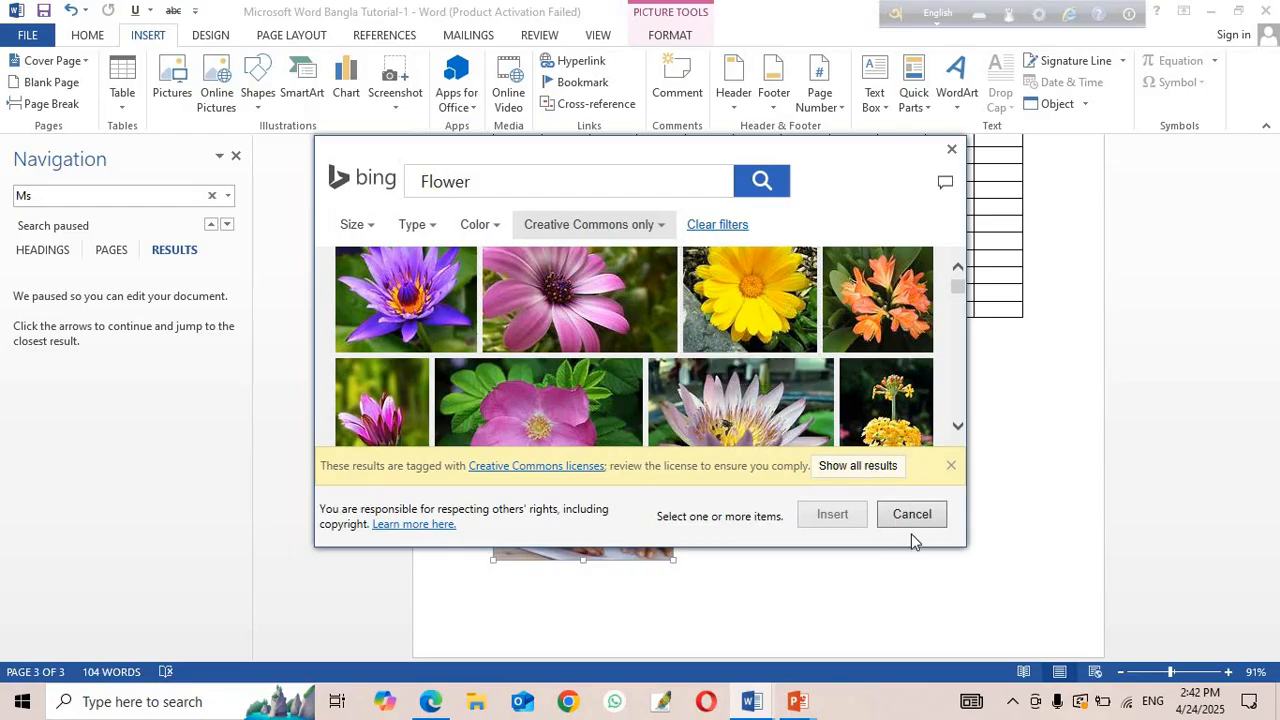
left_click(758, 302)
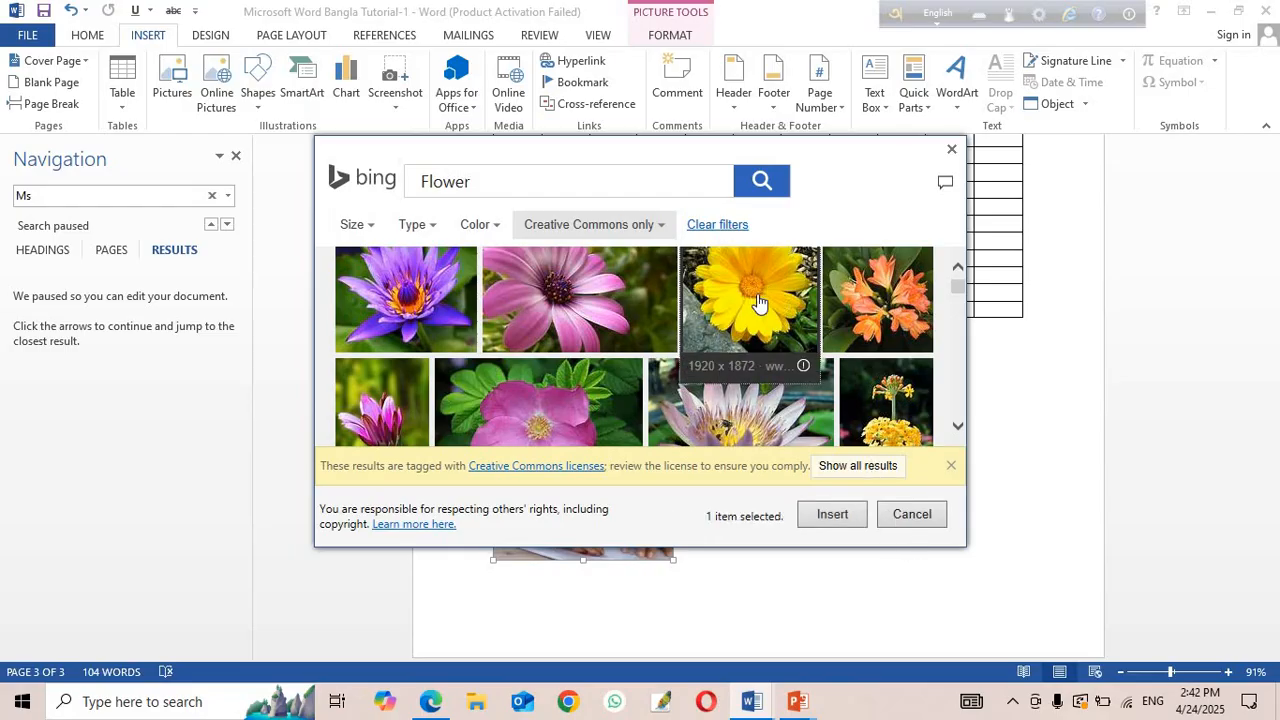
left_click(822, 516)
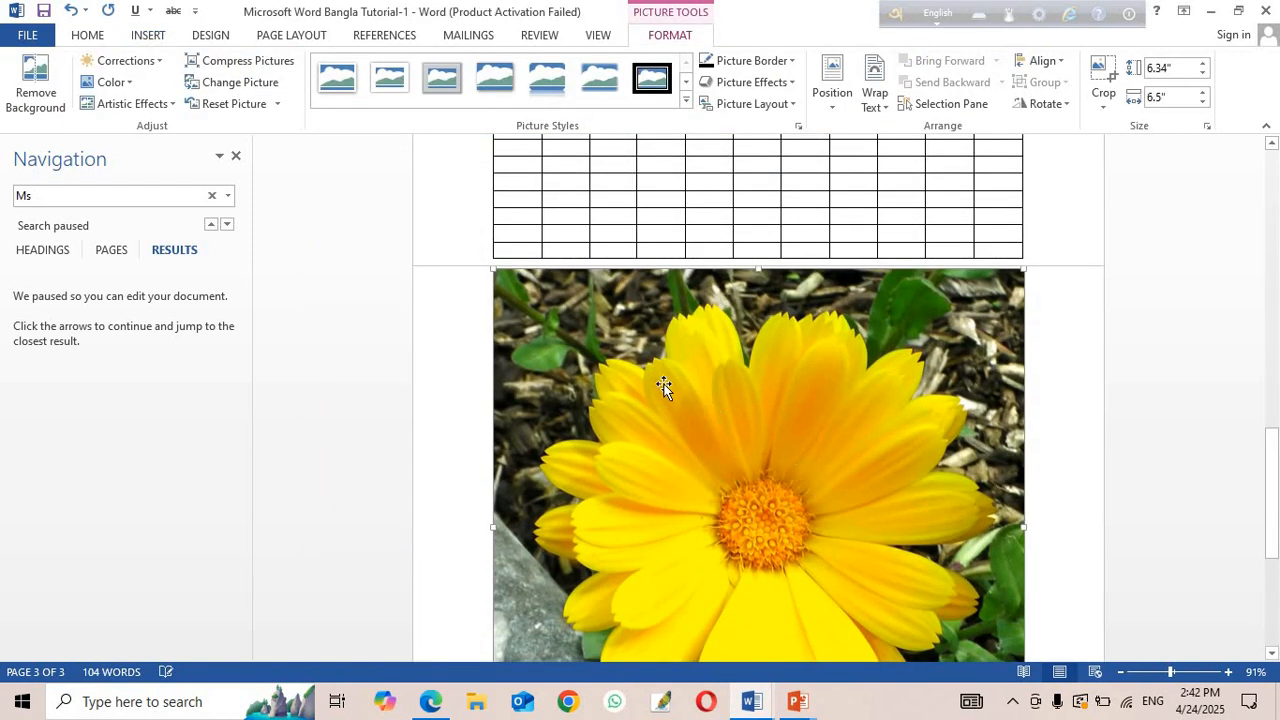
scroll(553, 390, "down", 1)
scroll(553, 391, "down", 3)
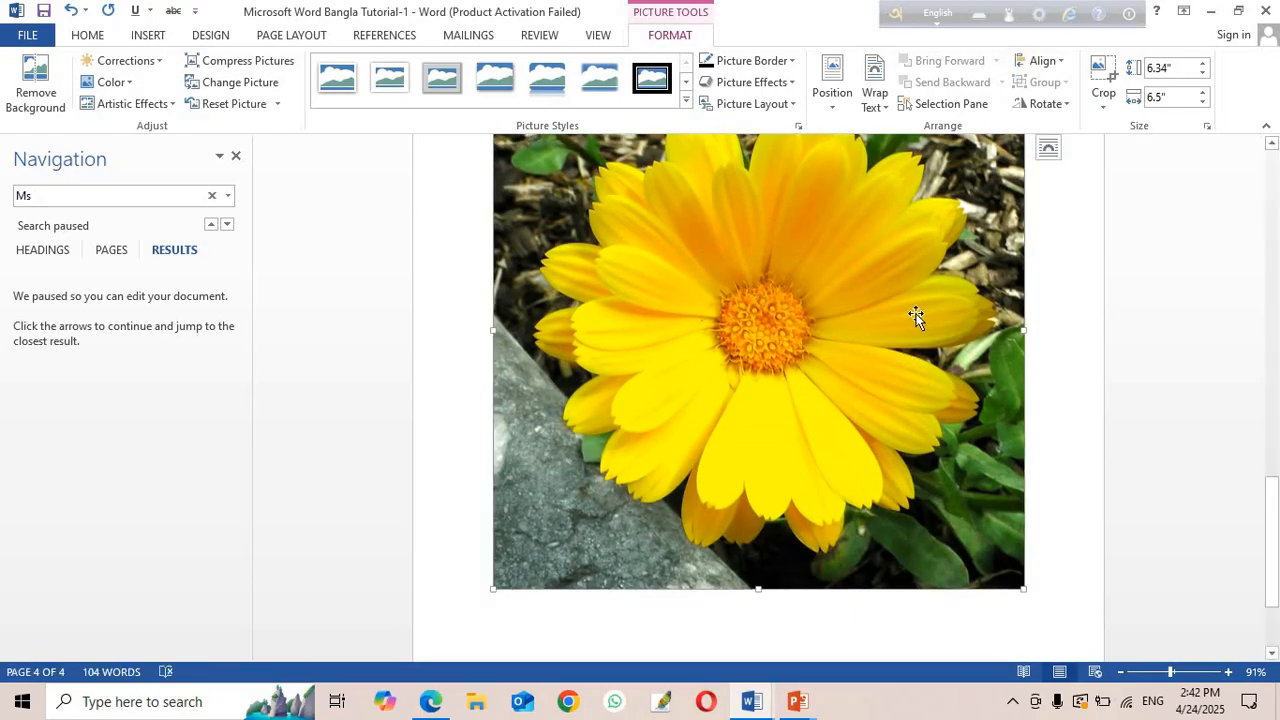
Drag the flower photo's corner handle to shrink it to about 3.33 by 3.42 inches.
scroll(900, 320, "up", 2)
scroll(523, 588, "down", 2)
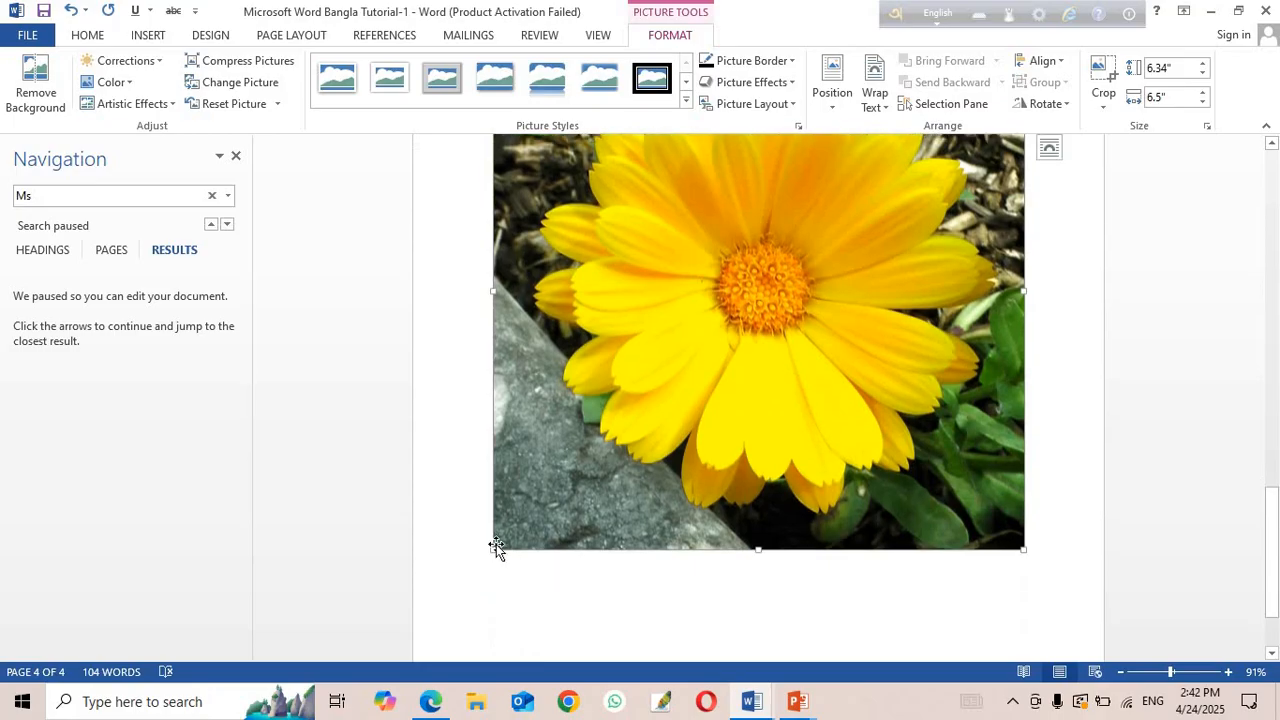
left_click_drag(493, 549, 914, 306)
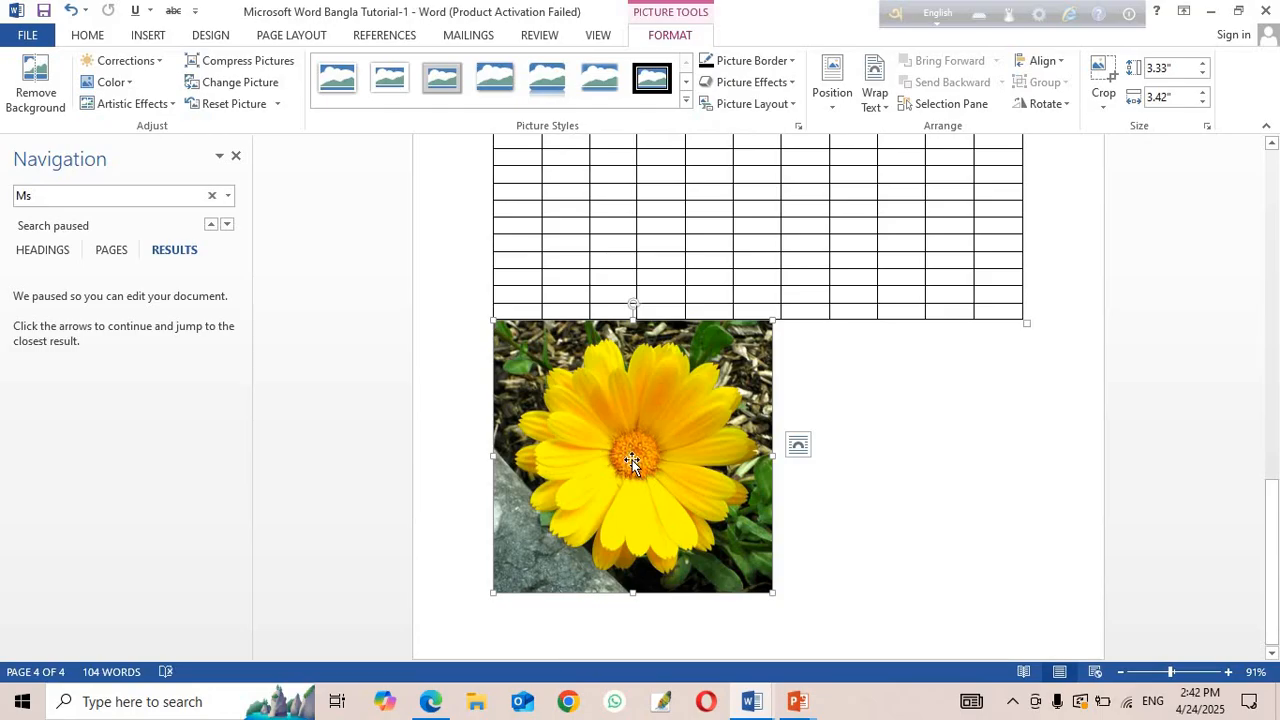
left_click(147, 35)
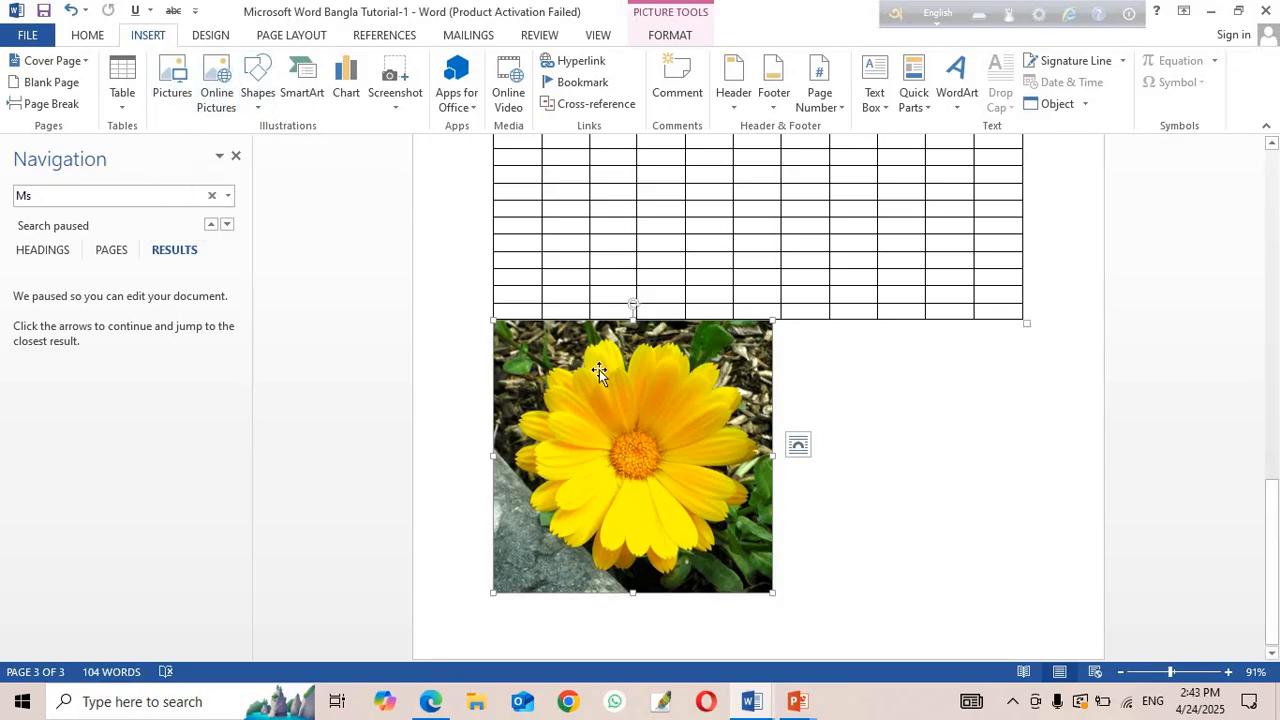
Draw a 1.24 by 2.37 inch rectangle to the right of the flower photo.
left_click(257, 88)
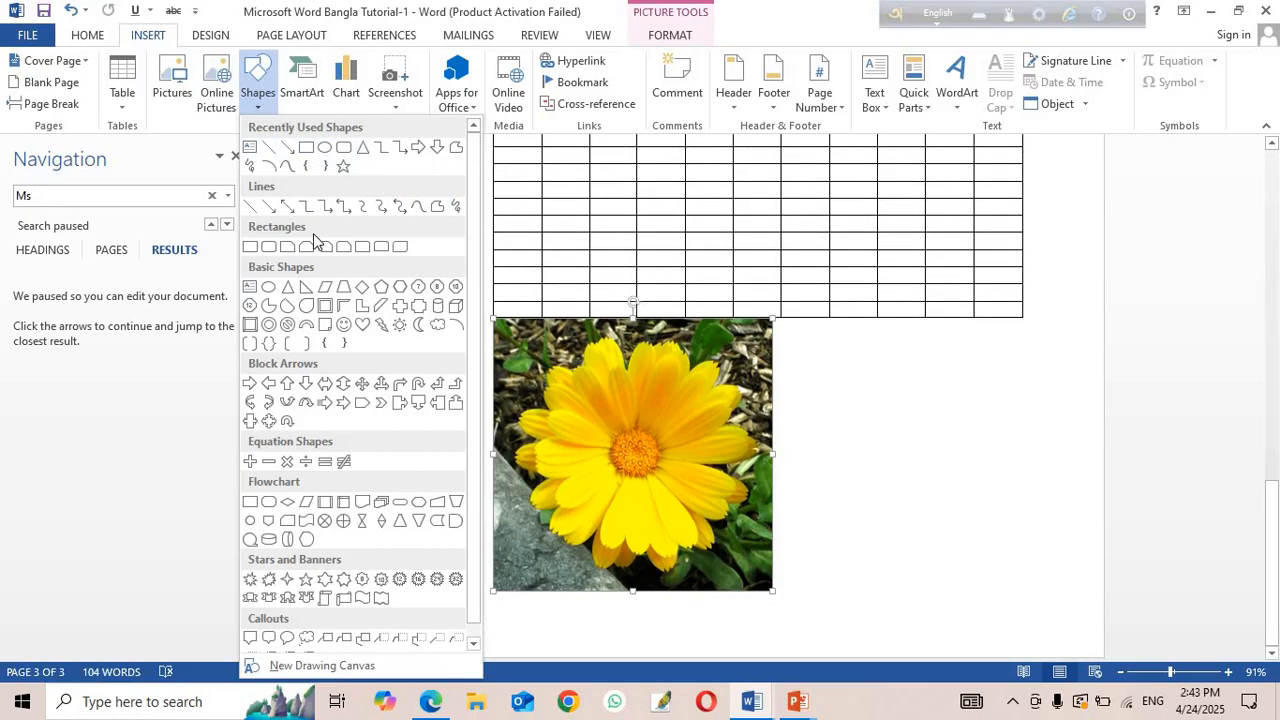
scroll(323, 355, "down", 1)
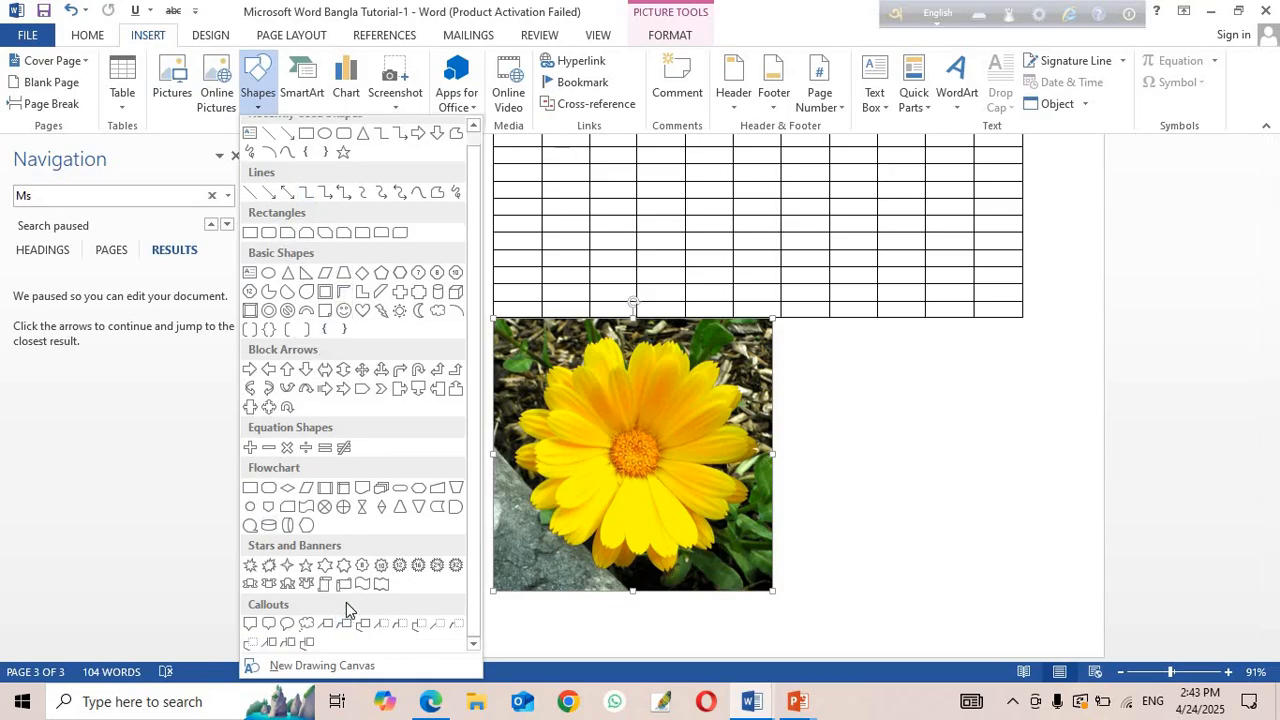
scroll(346, 602, "up", 1)
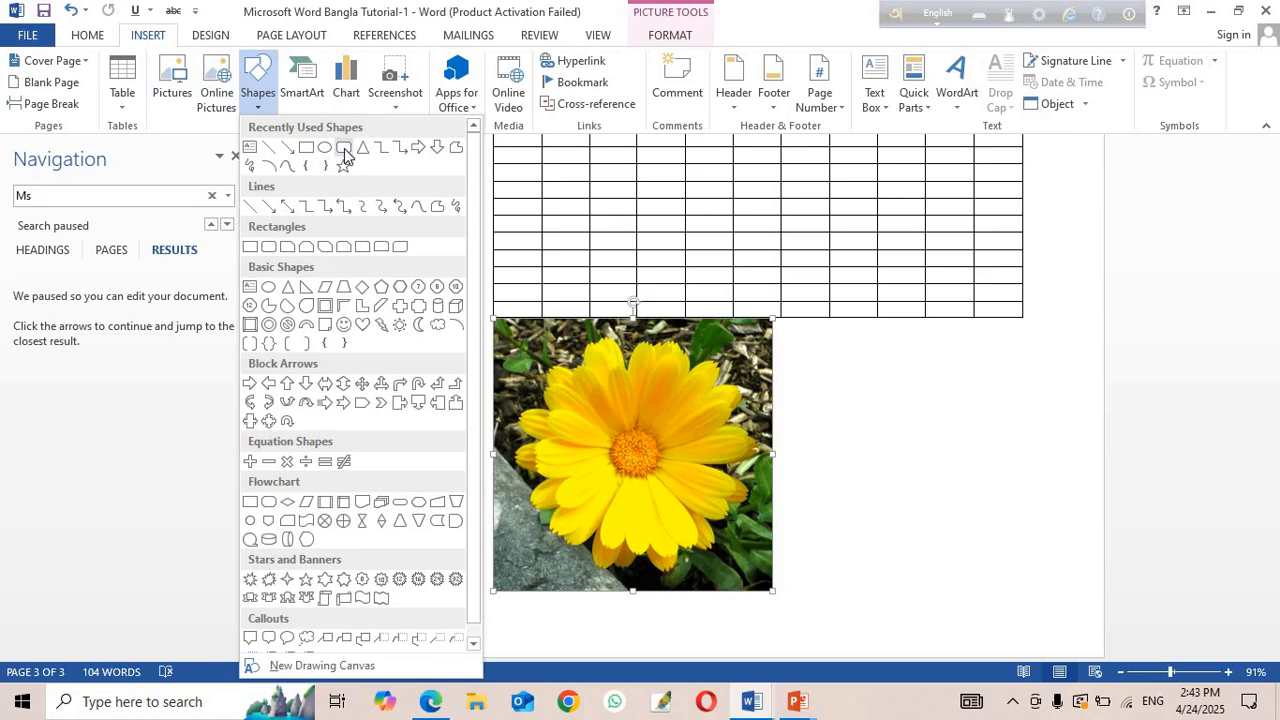
left_click(308, 150)
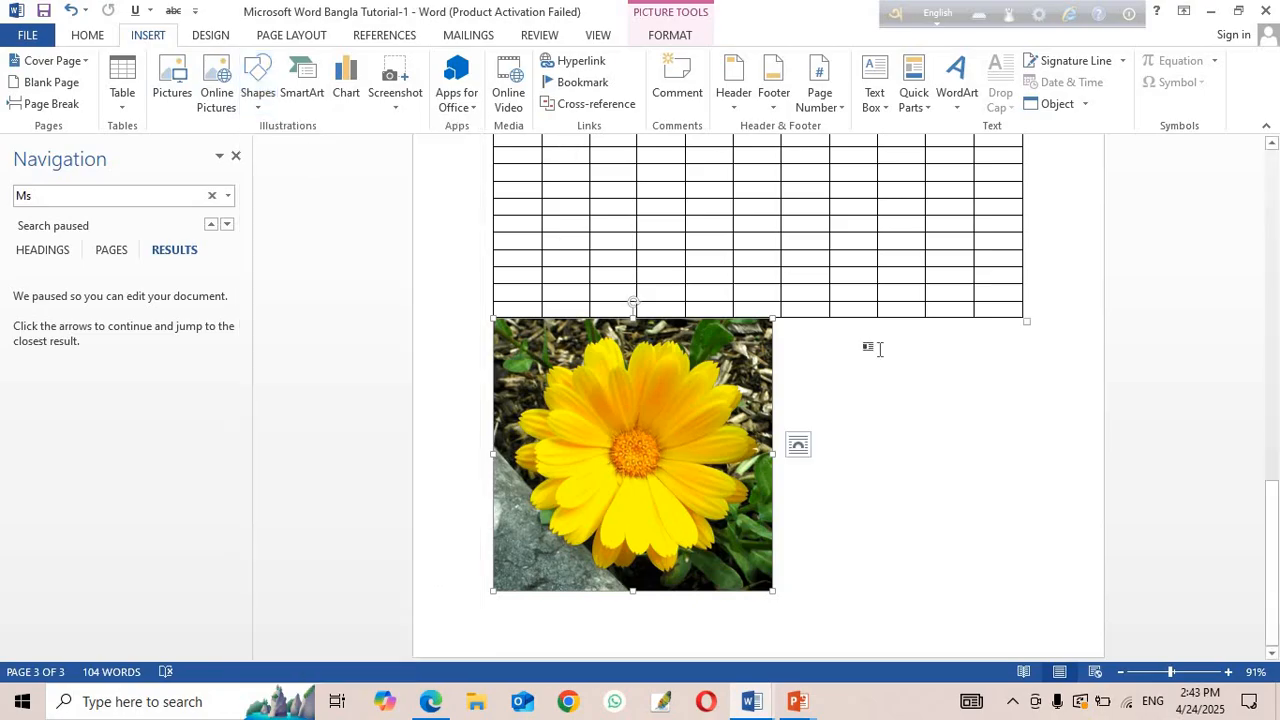
left_click(909, 403)
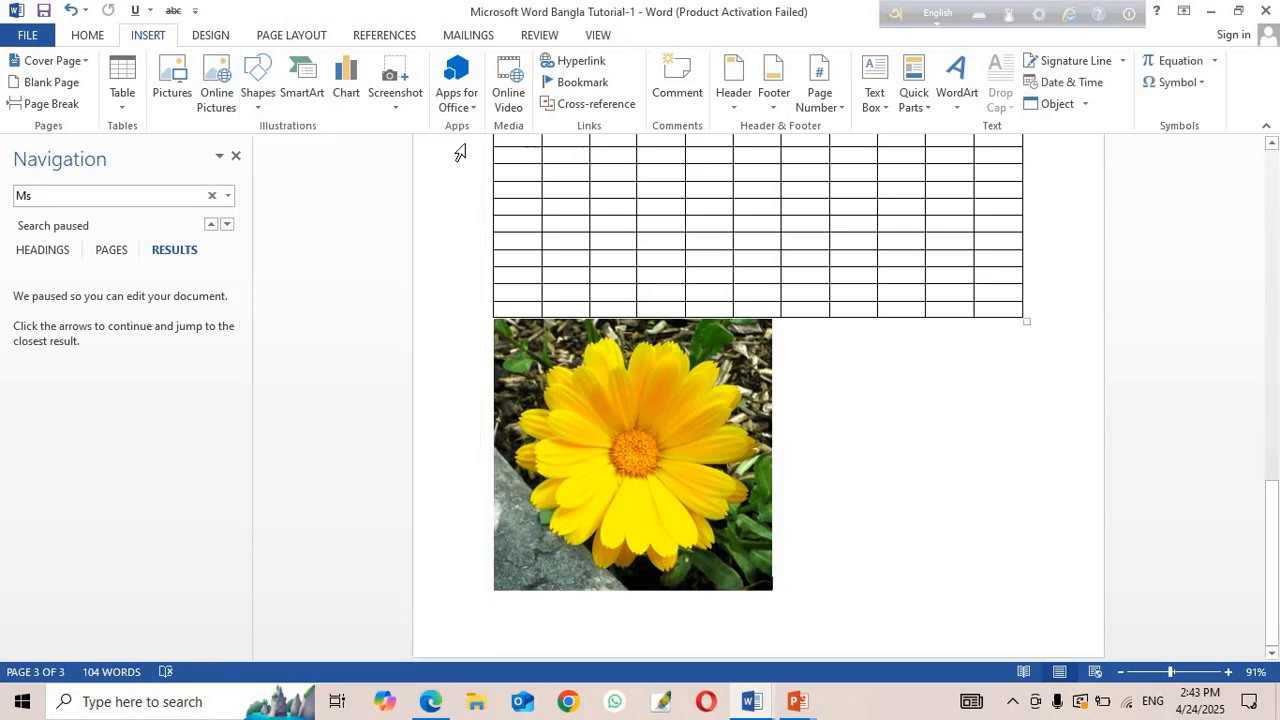
left_click(256, 78)
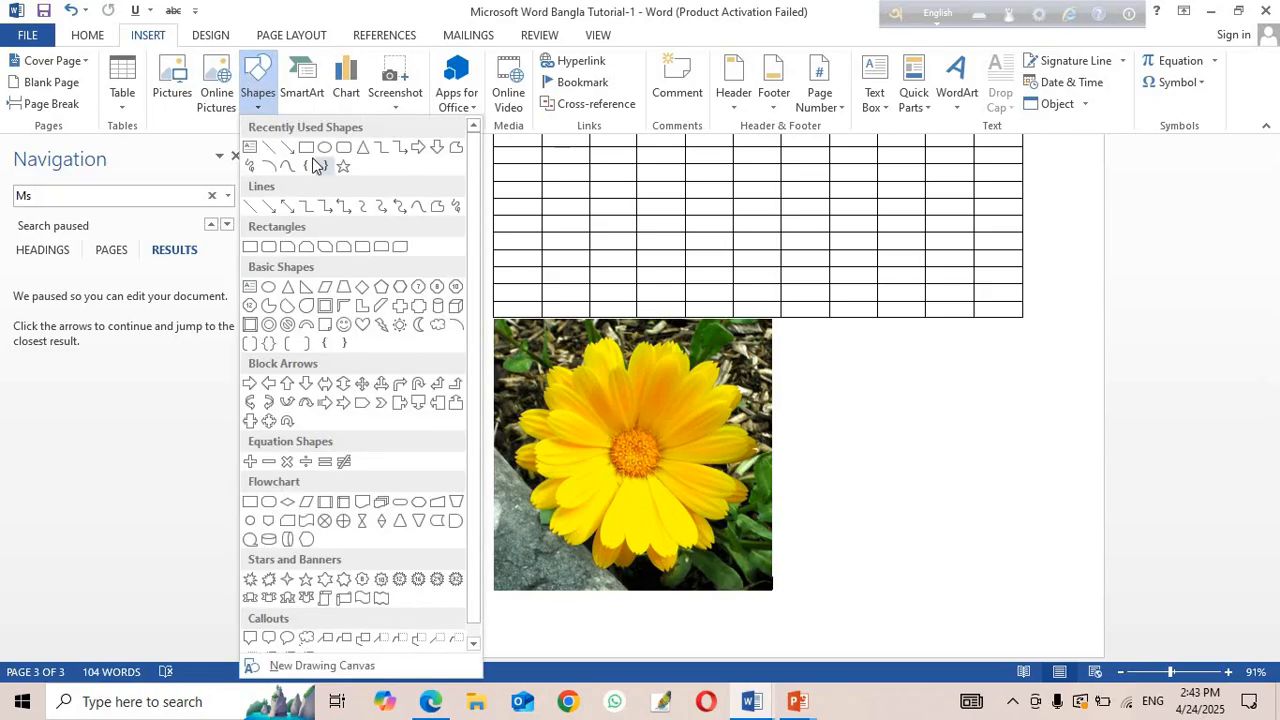
left_click(322, 164)
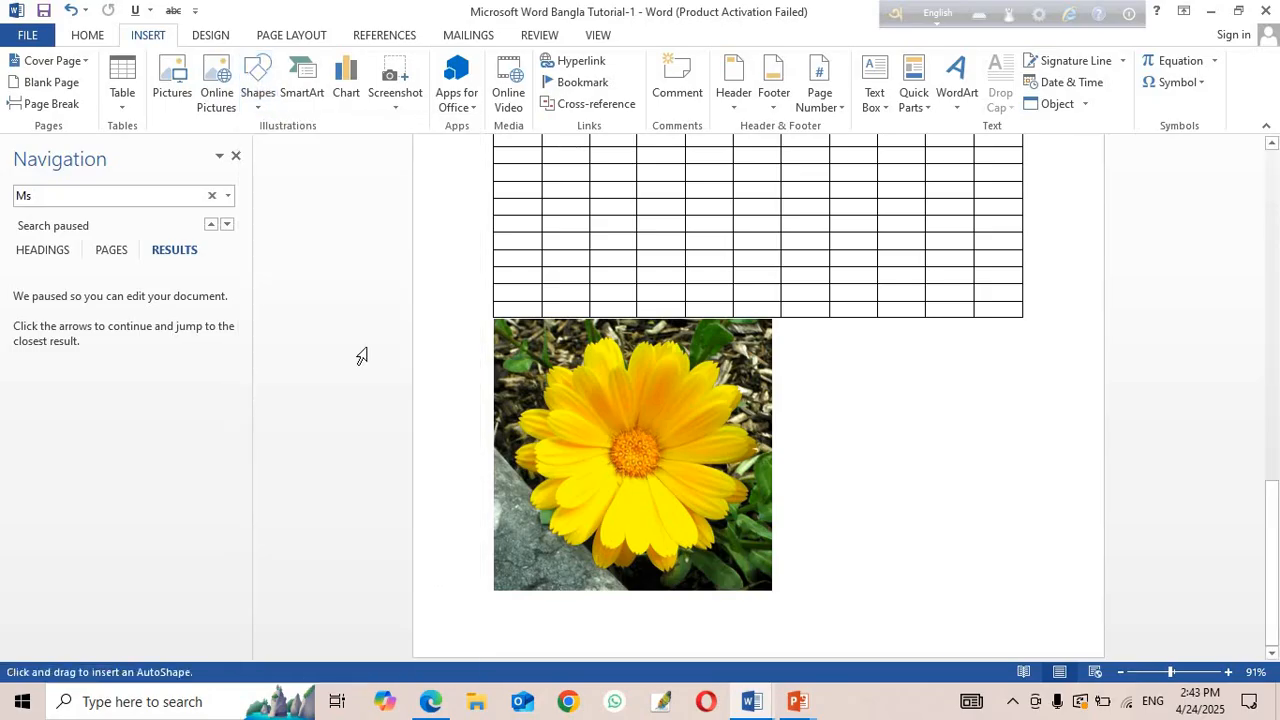
left_click(257, 82)
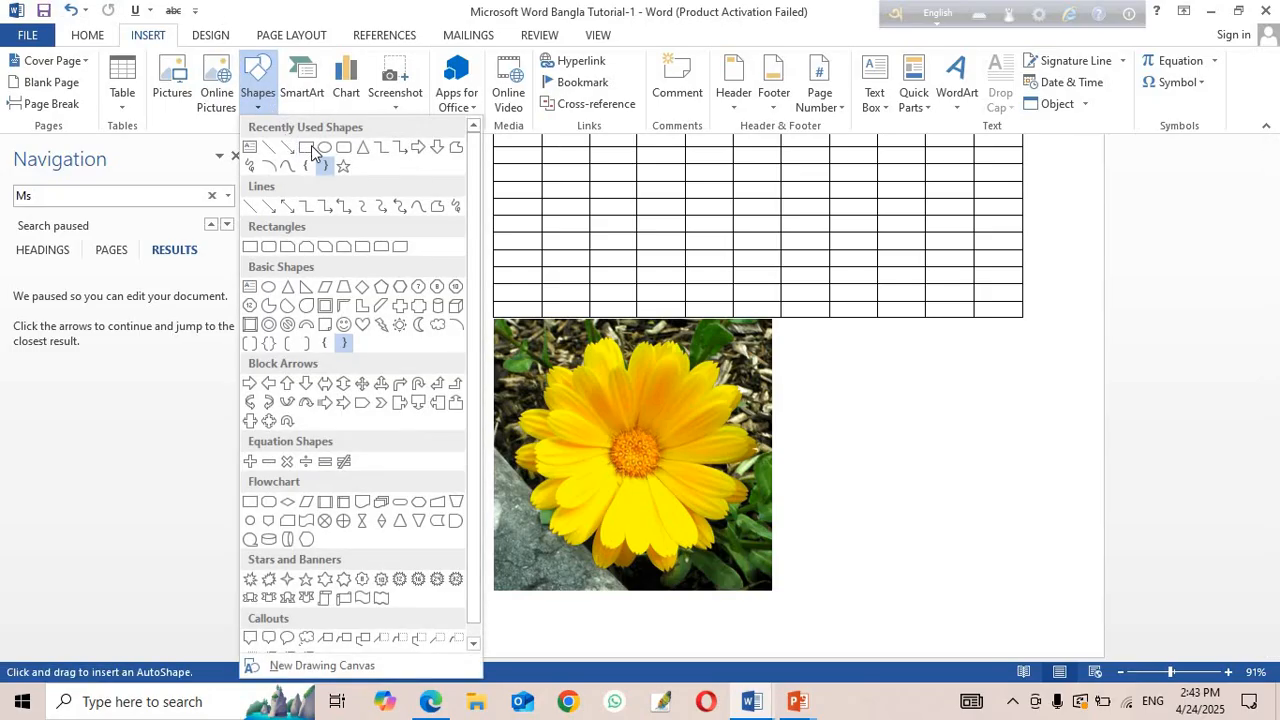
left_click(311, 147)
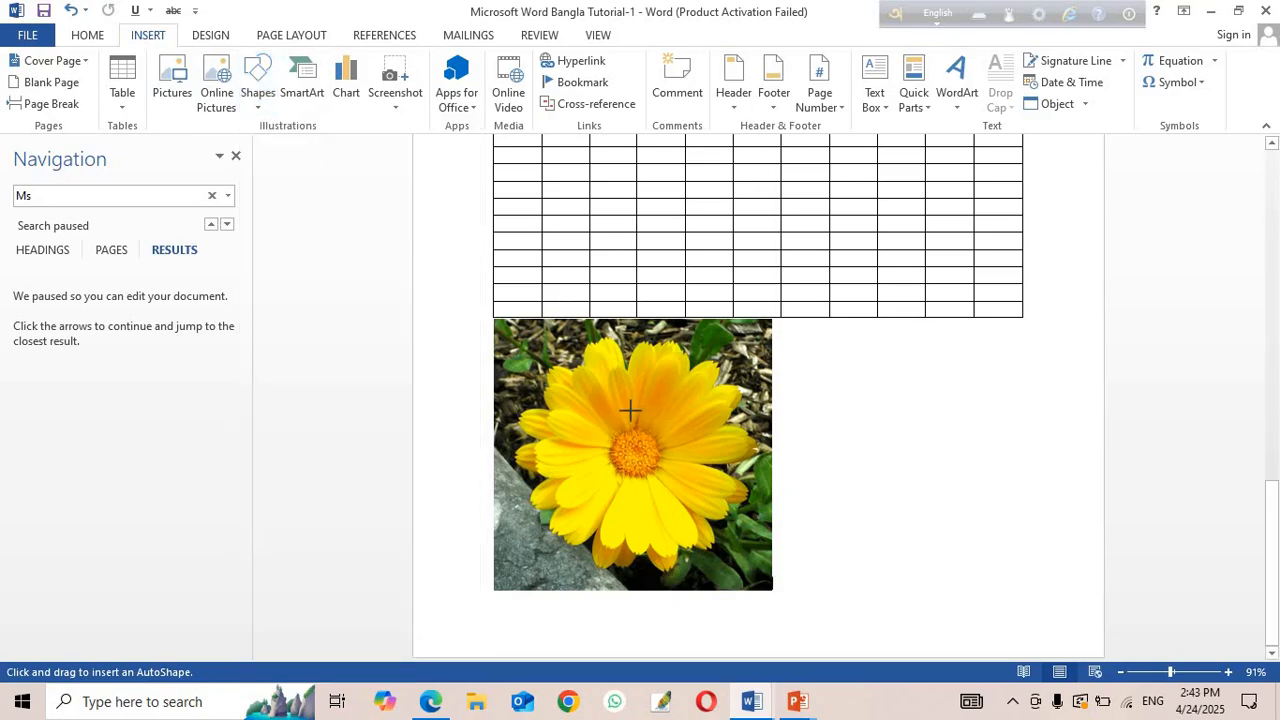
mouse_move(904, 374)
left_mouse_down()
mouse_move(926, 409)
mouse_move(1074, 451)
mouse_move(1089, 488)
mouse_move(1098, 475)
left_mouse_up()
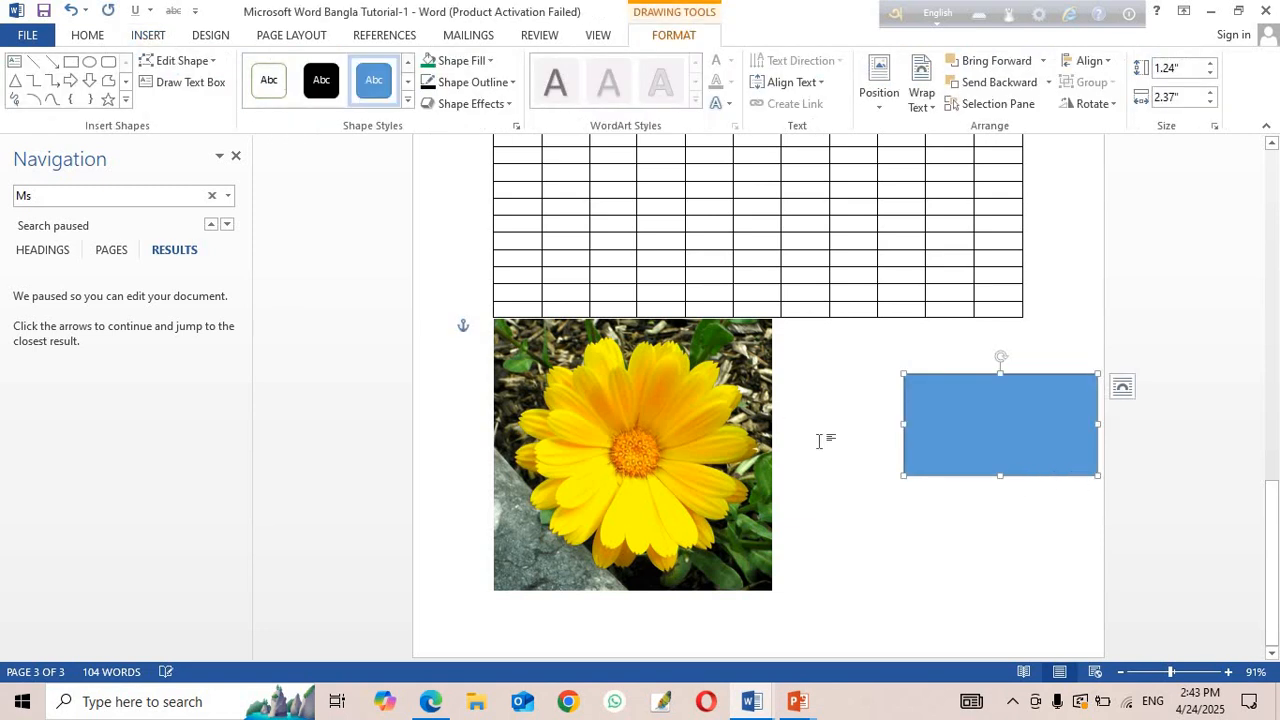
Draw an oval inside the blue rectangle and widen it slightly to the left.
left_click(148, 36)
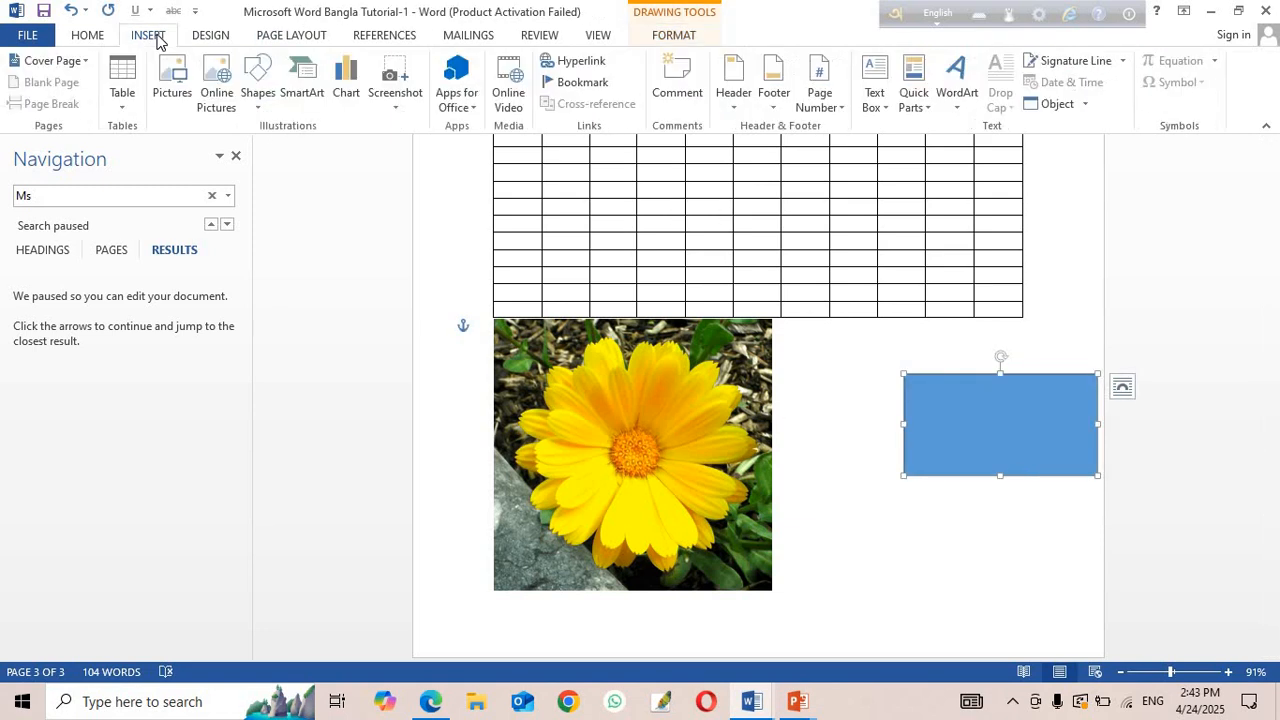
left_click(258, 88)
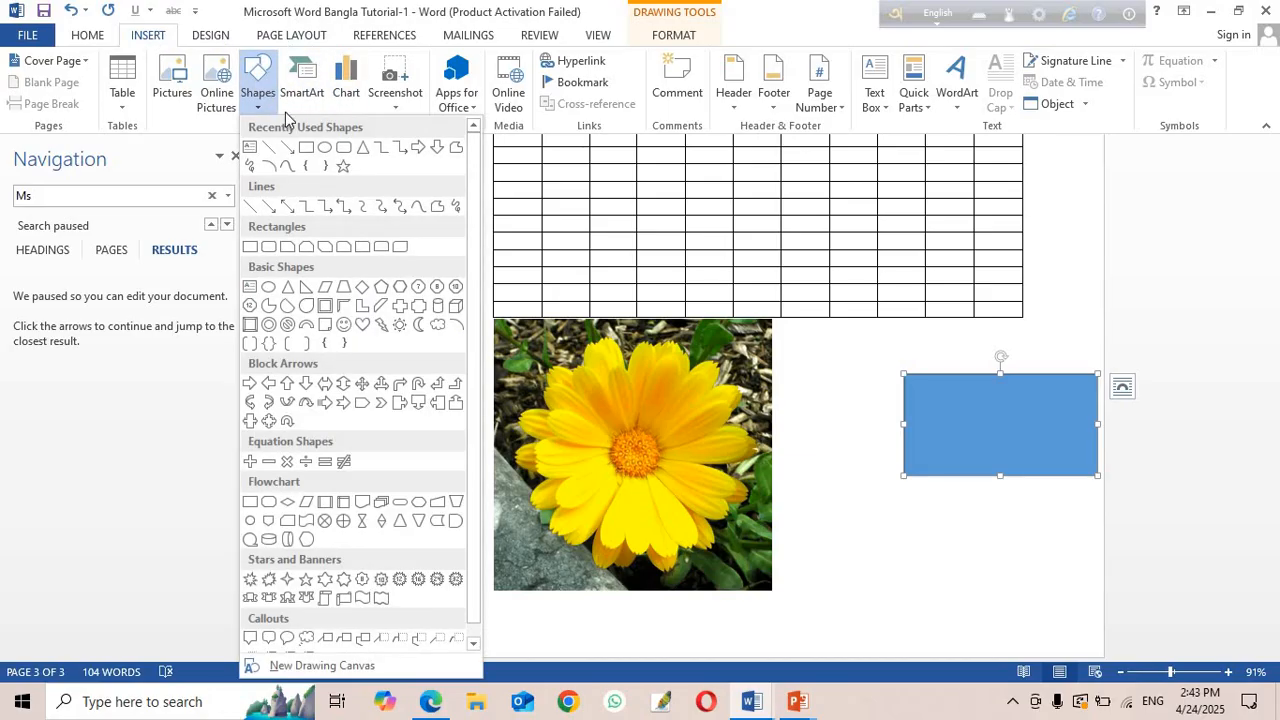
left_click(324, 149)
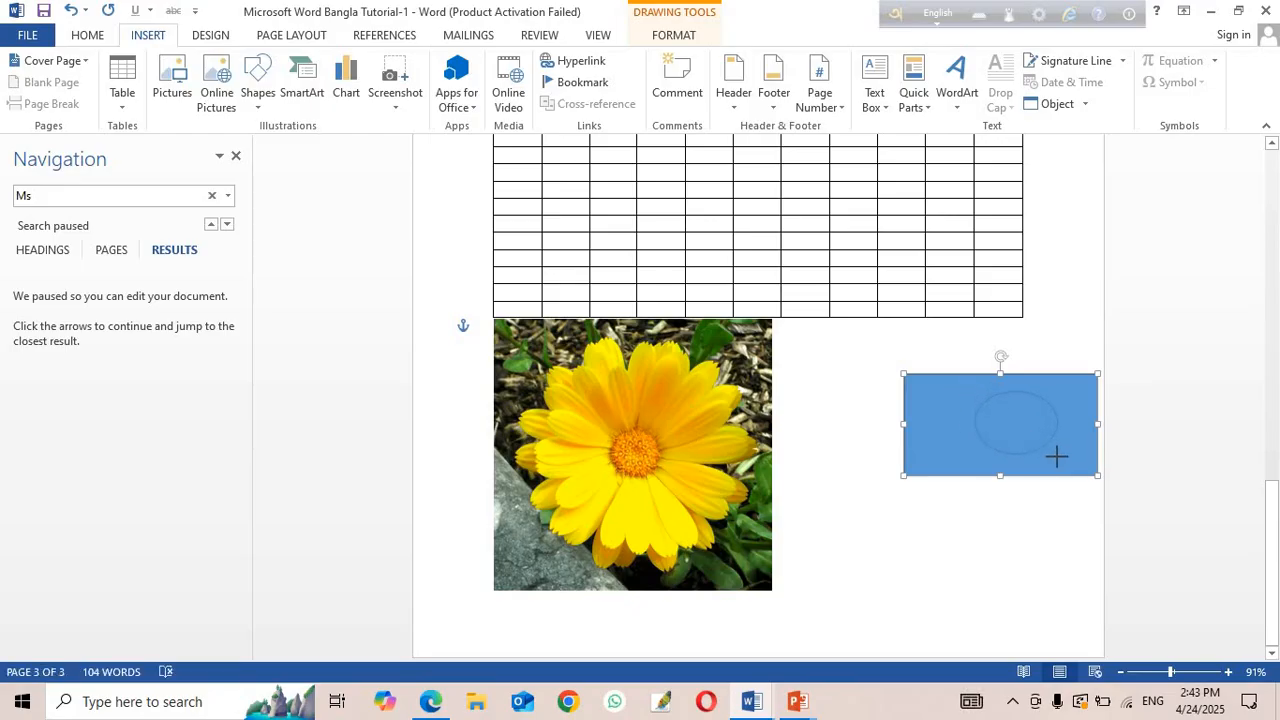
left_click_drag(1048, 457, 1048, 457)
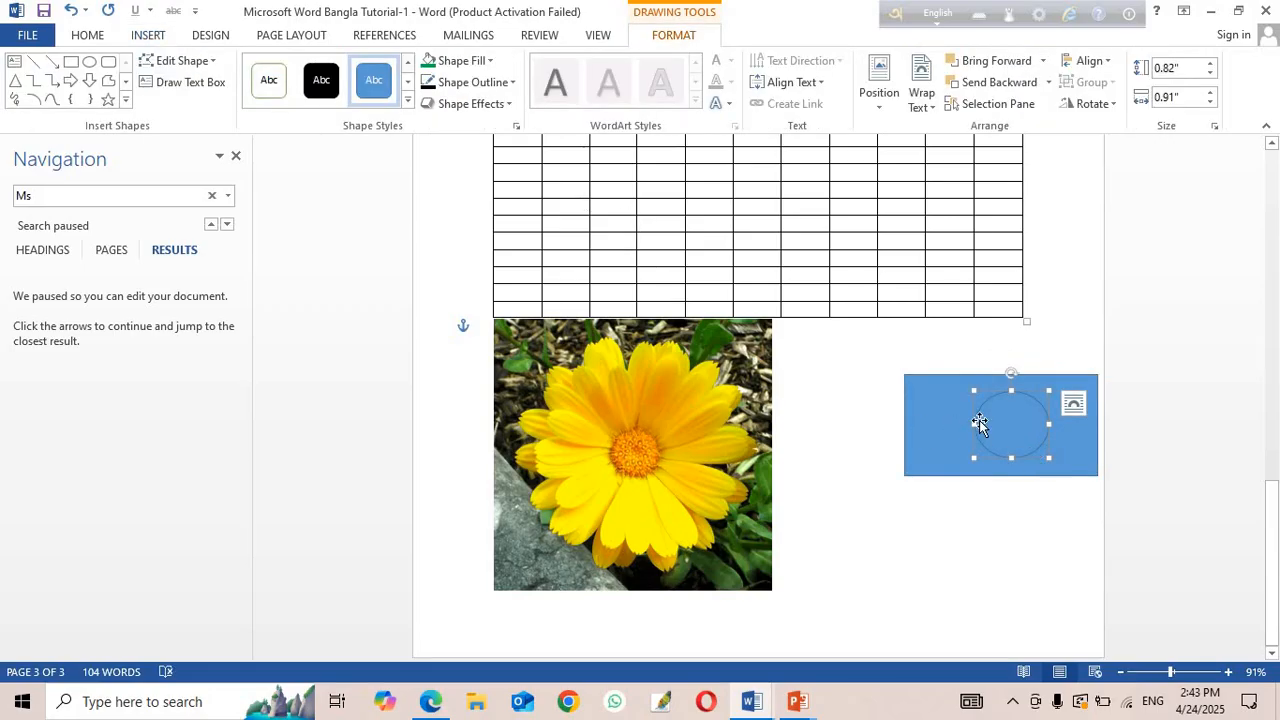
left_click_drag(977, 424, 965, 427)
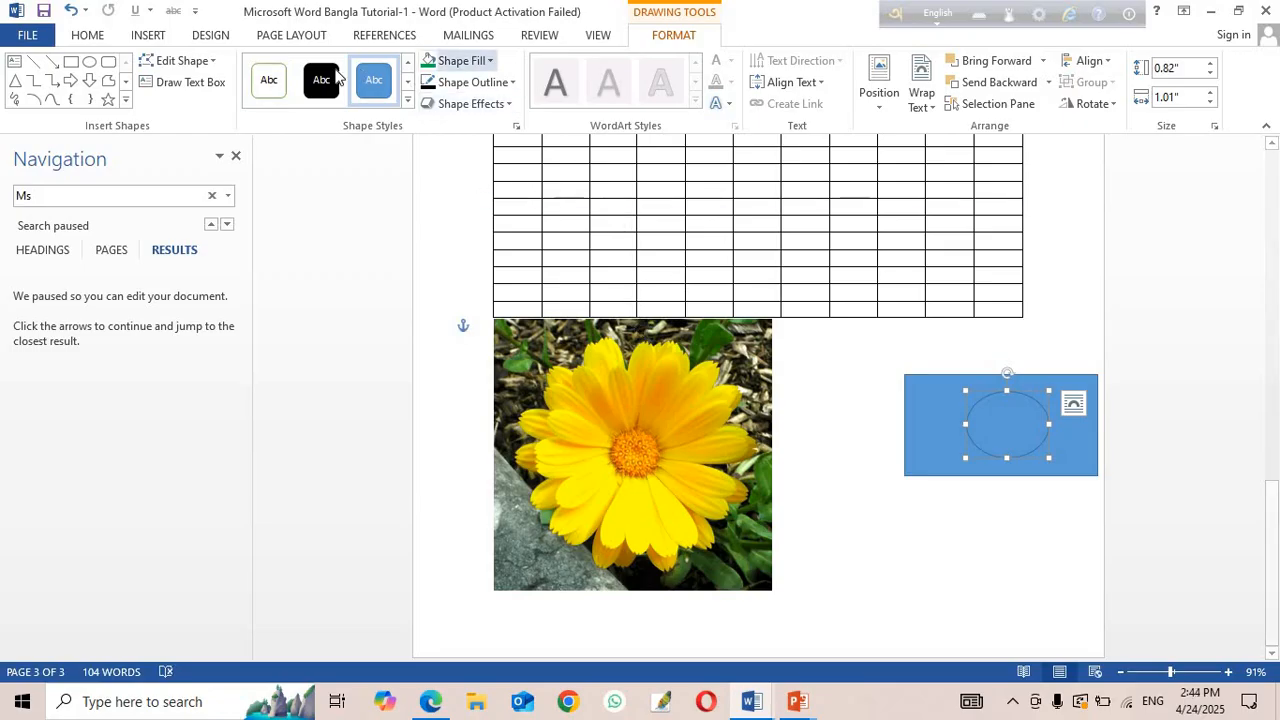
left_click(148, 35)
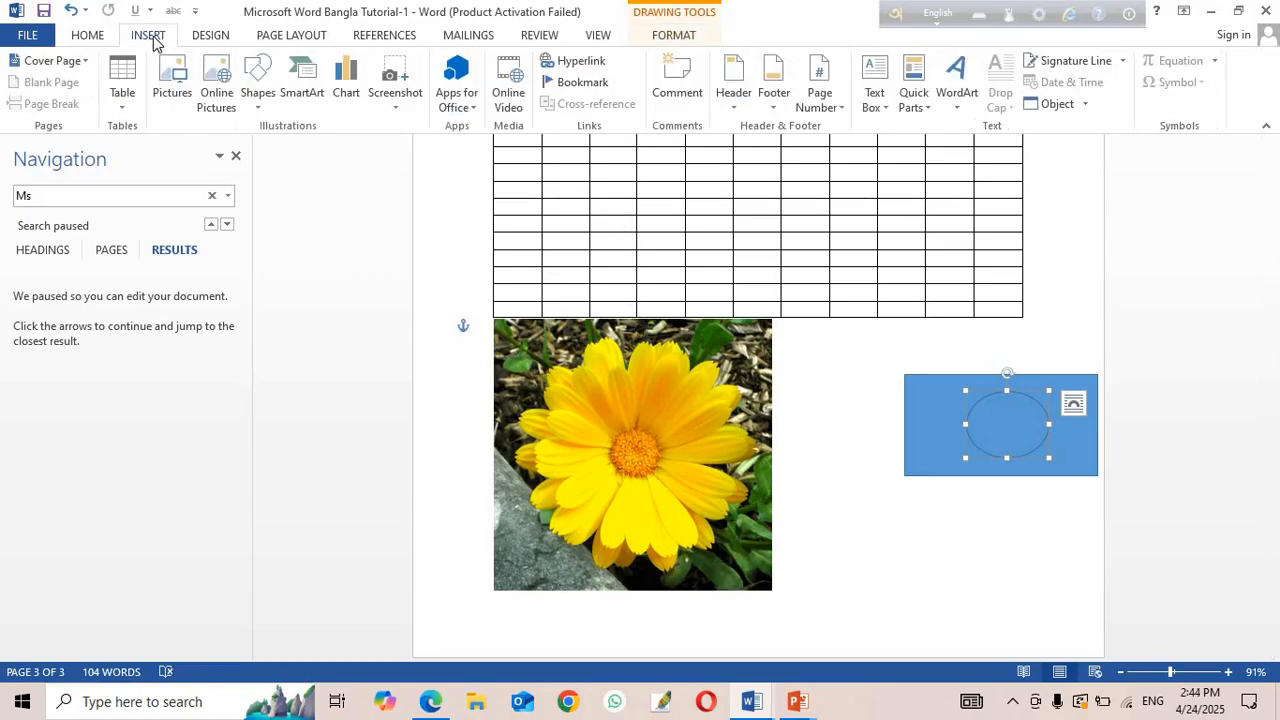
left_click(255, 90)
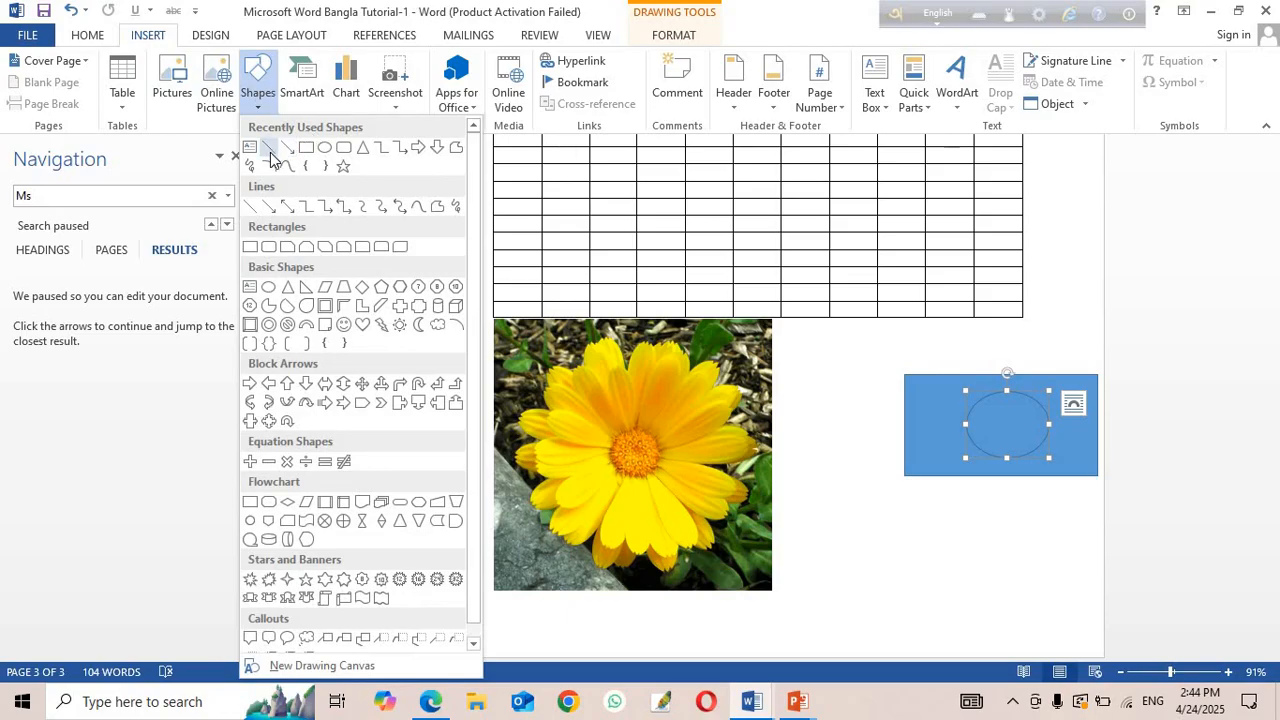
left_click(270, 152)
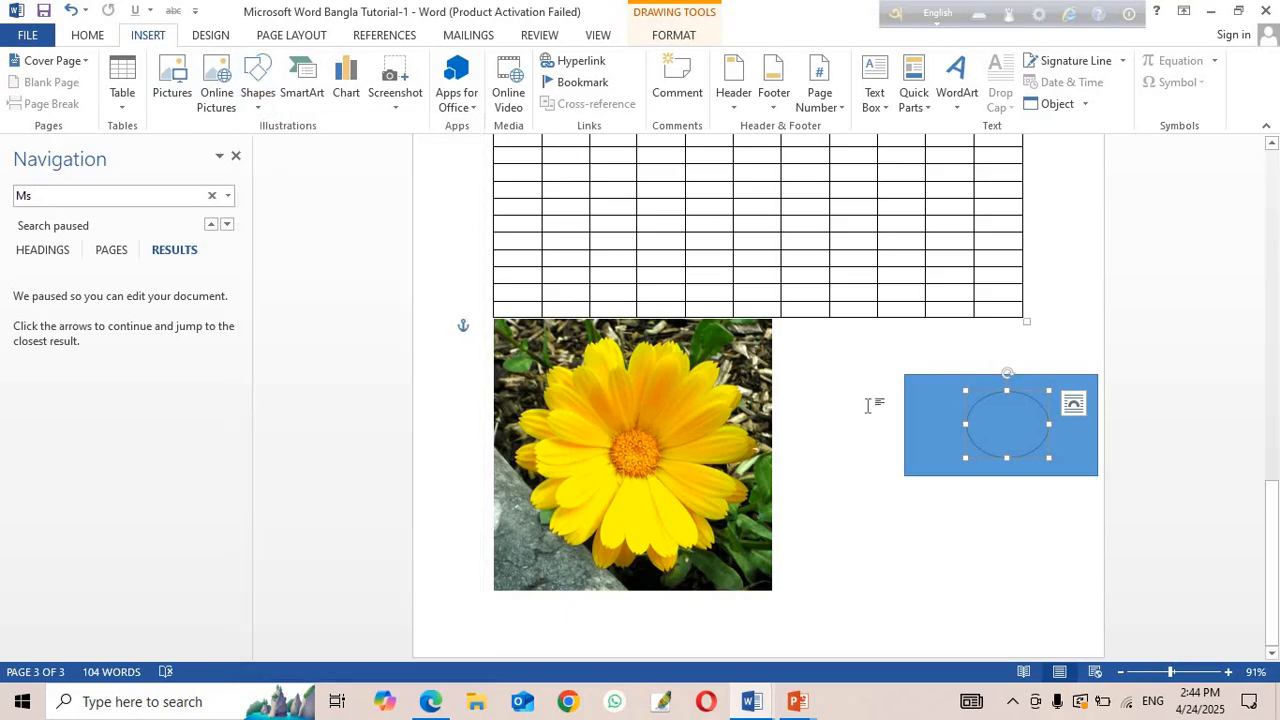
left_click(904, 360)
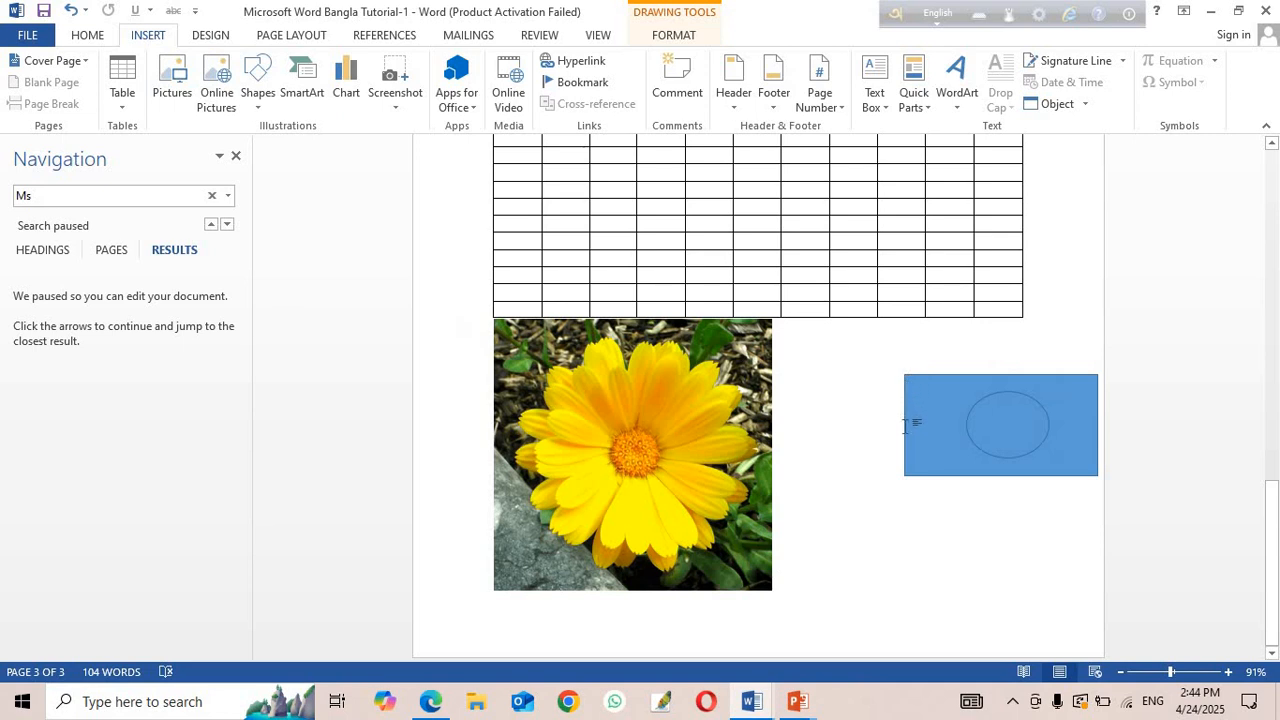
left_click(900, 588)
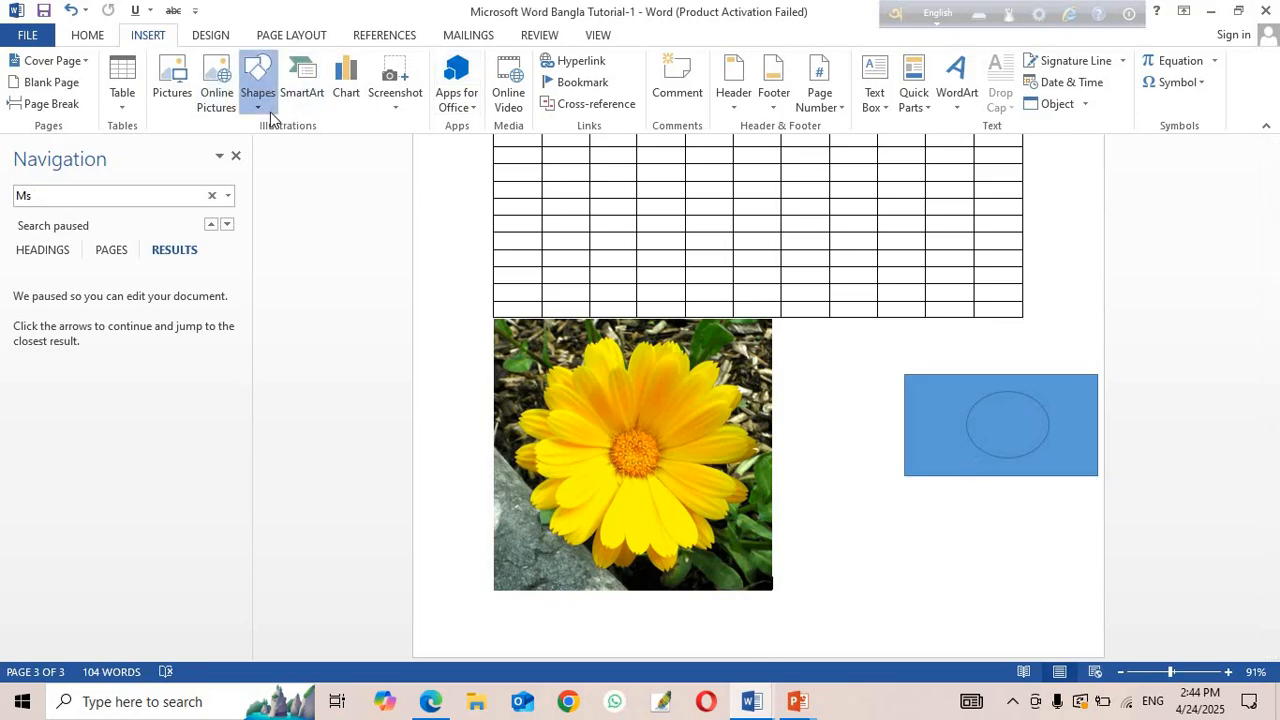
Draw a 3.1-inch vertical flagpole line down from the rectangle's left edge.
left_click(258, 82)
left_click(270, 147)
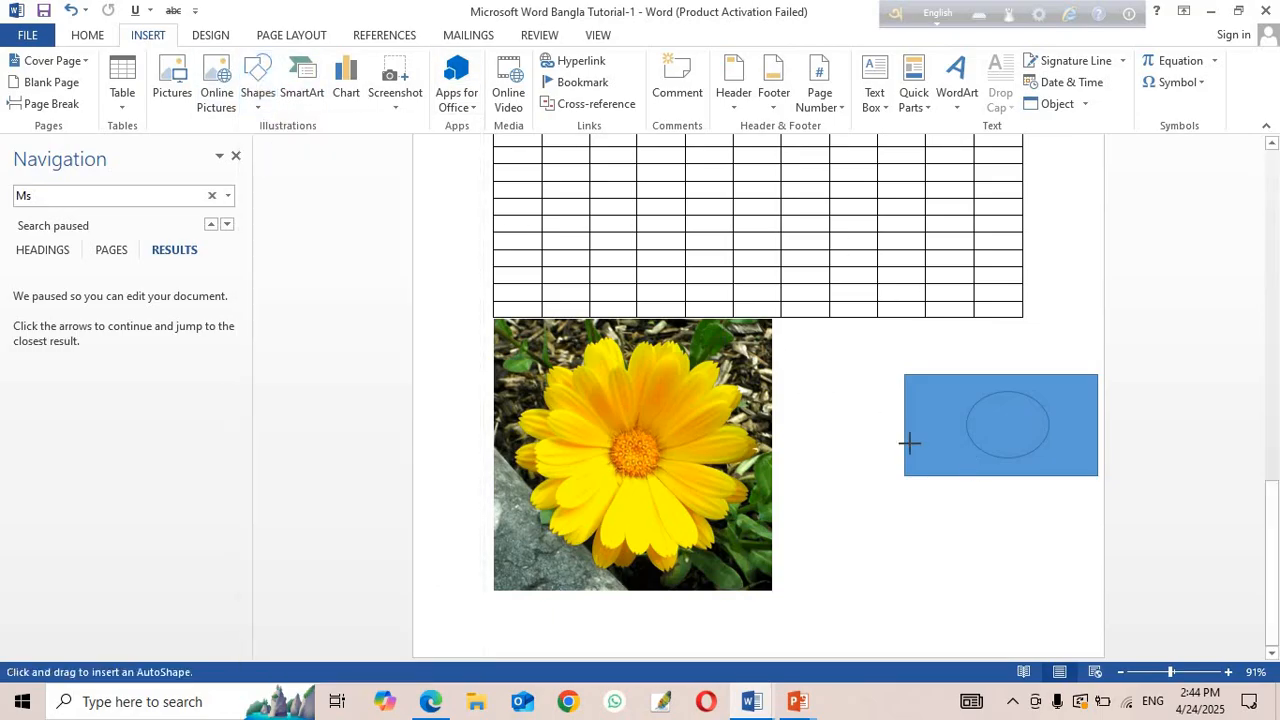
left_click_drag(903, 367, 903, 413)
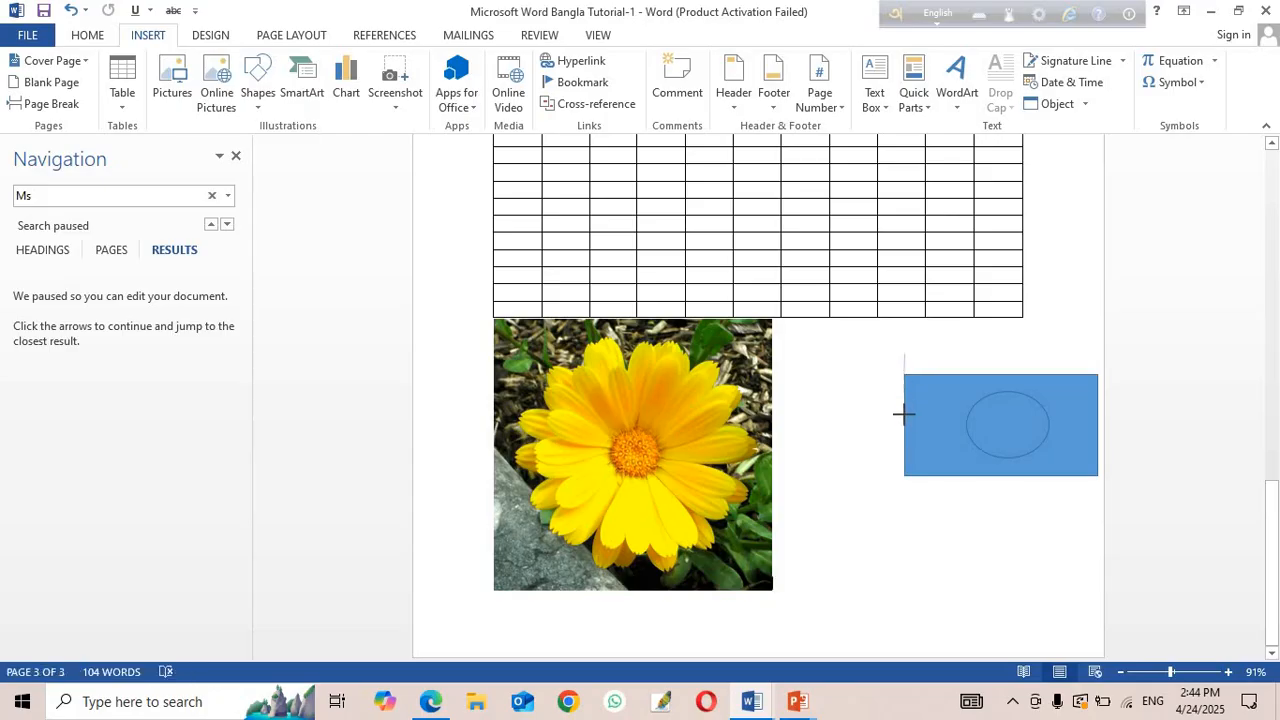
mouse_move(909, 468)
left_mouse_down()
mouse_move(891, 580)
mouse_move(903, 606)
left_mouse_up()
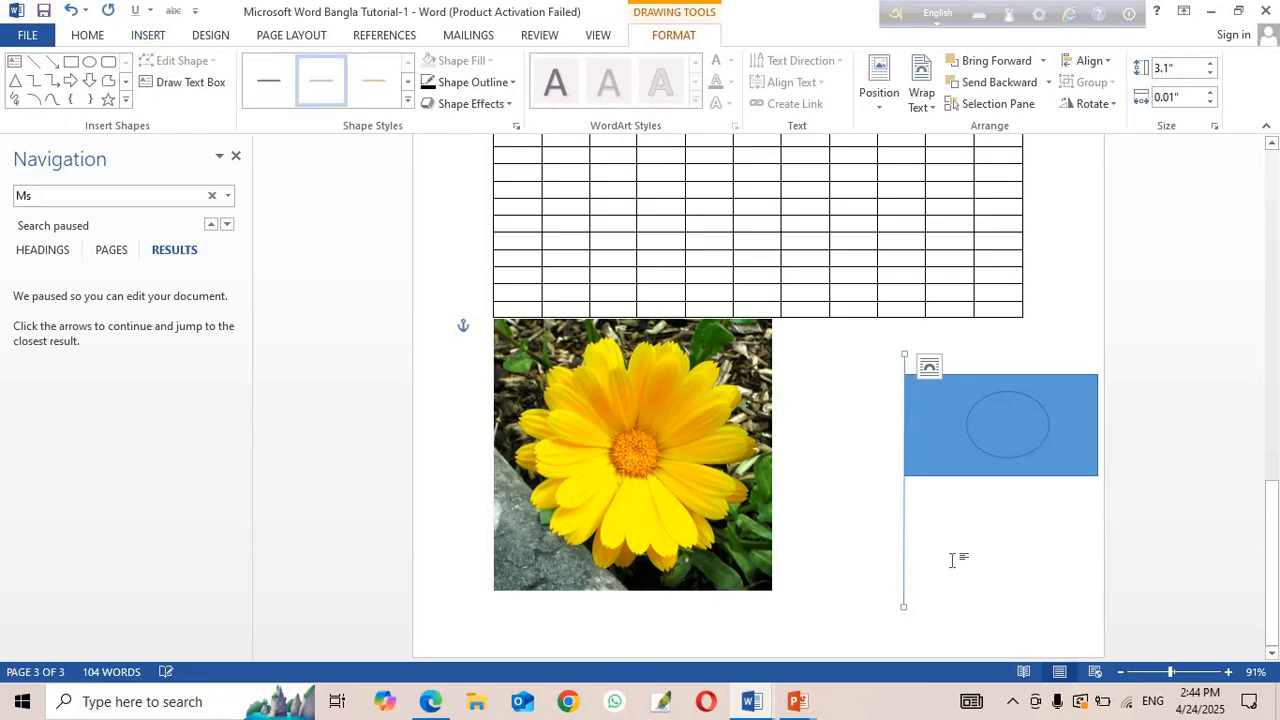
left_click(1005, 437)
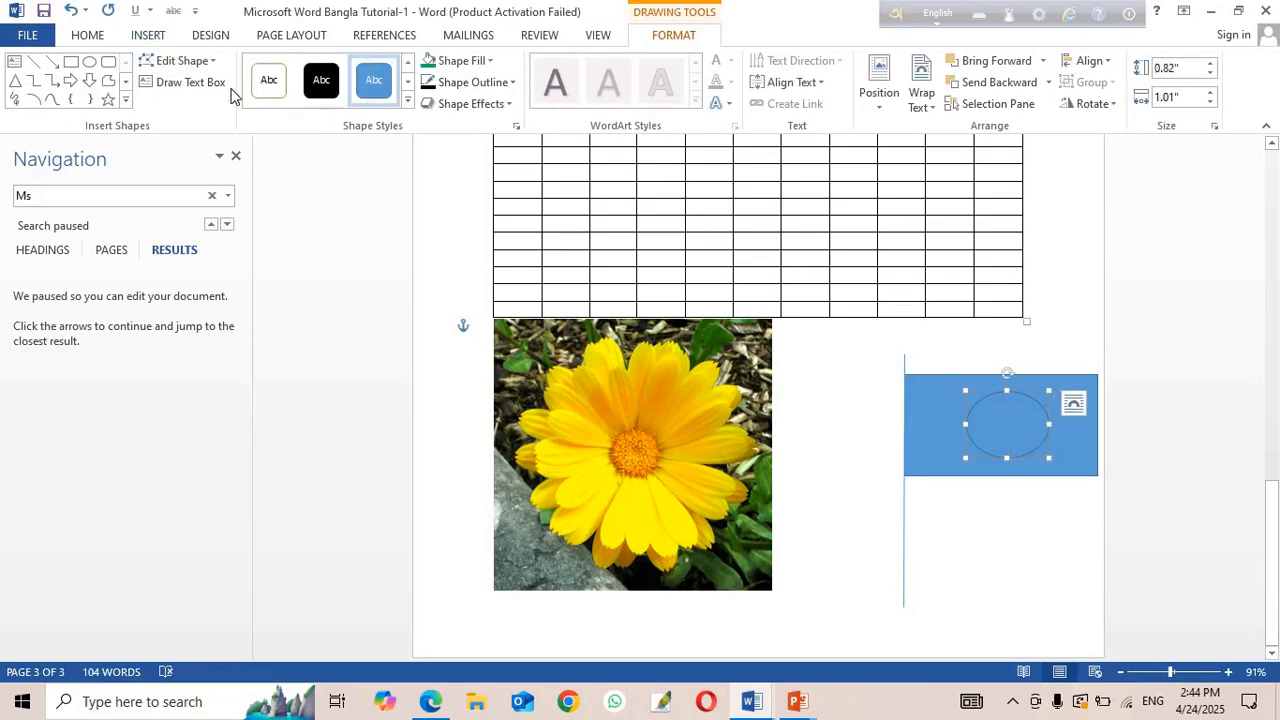
left_click(147, 36)
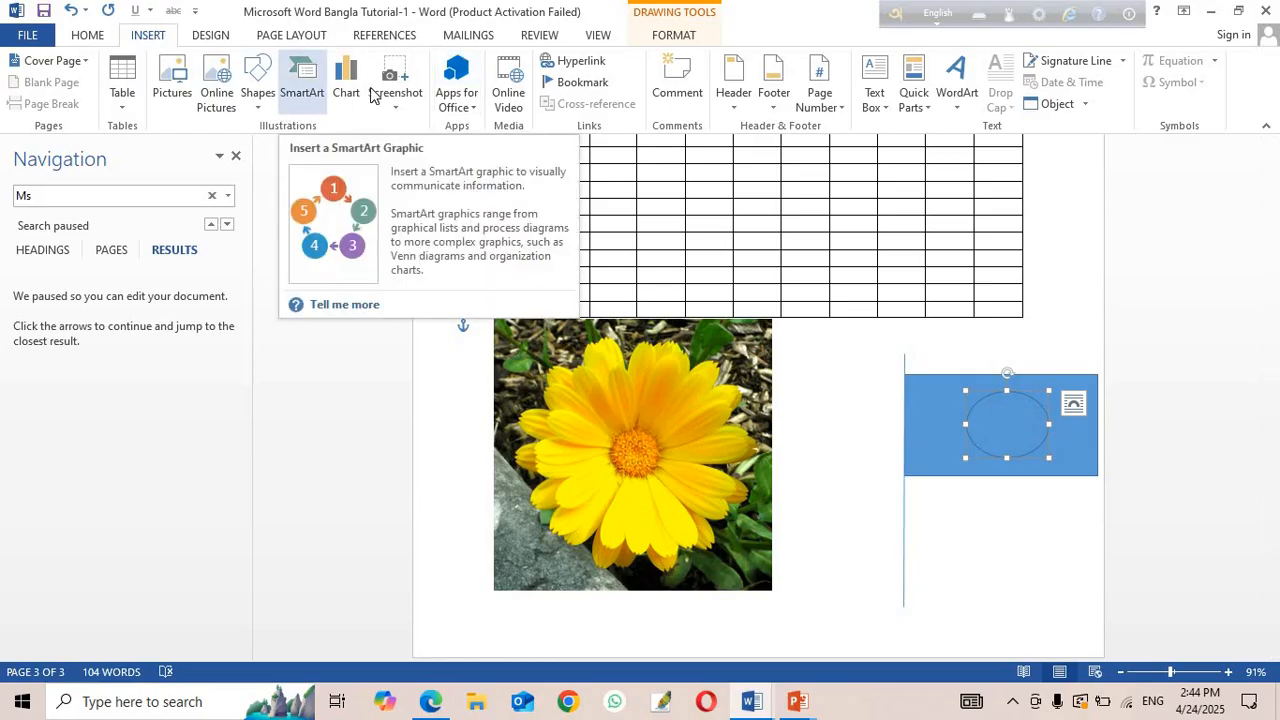
Fill the oval inside the rectangle with red.
right_click(1024, 427)
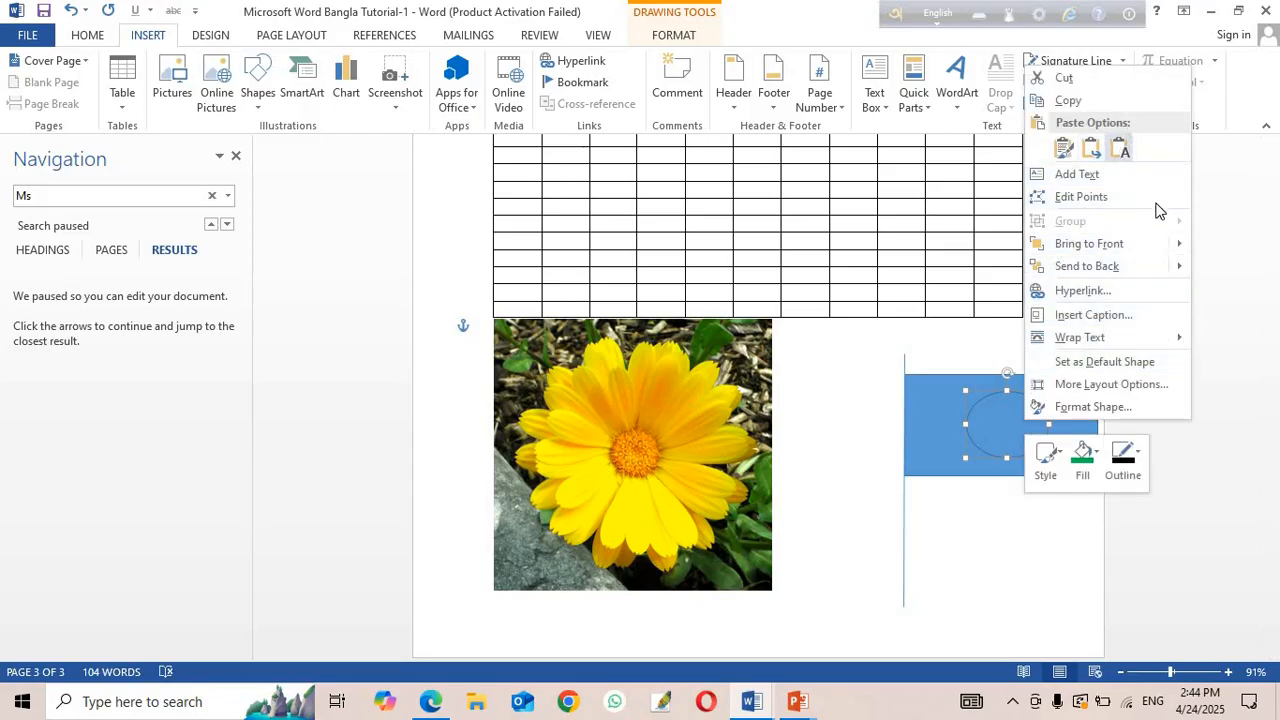
left_click(965, 440)
left_click(1010, 415)
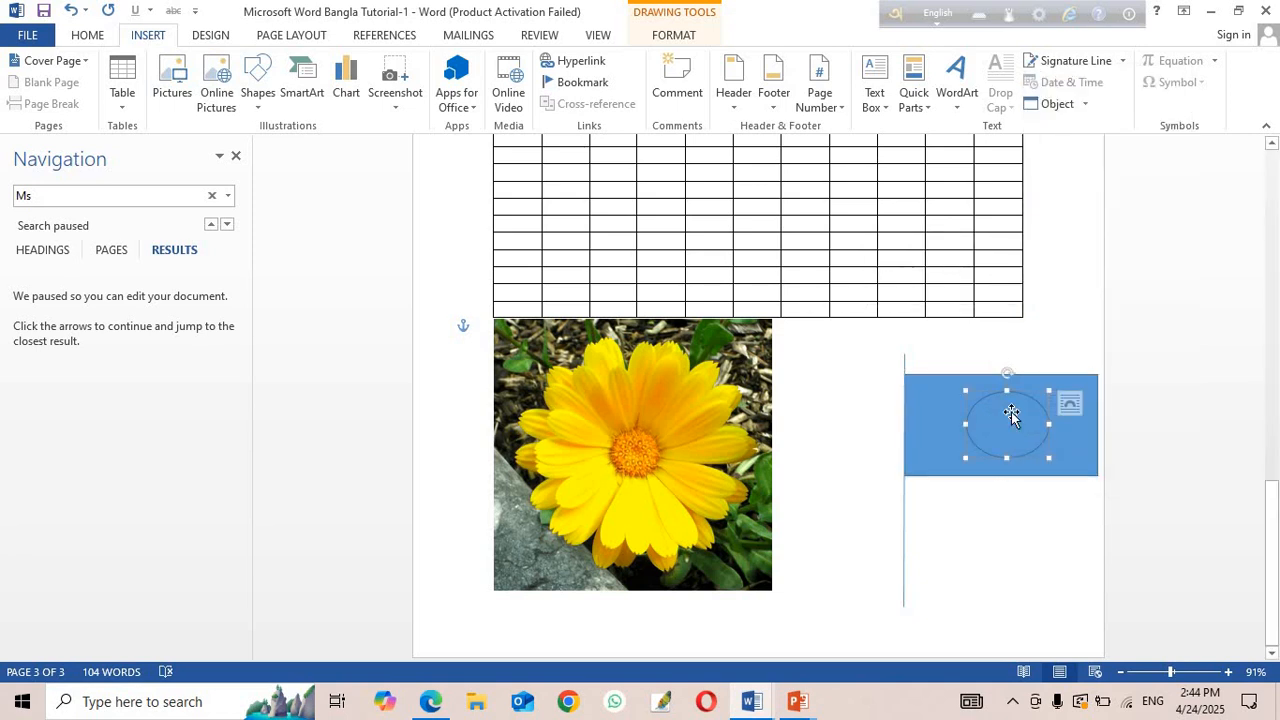
right_click(1012, 418)
left_click(1071, 446)
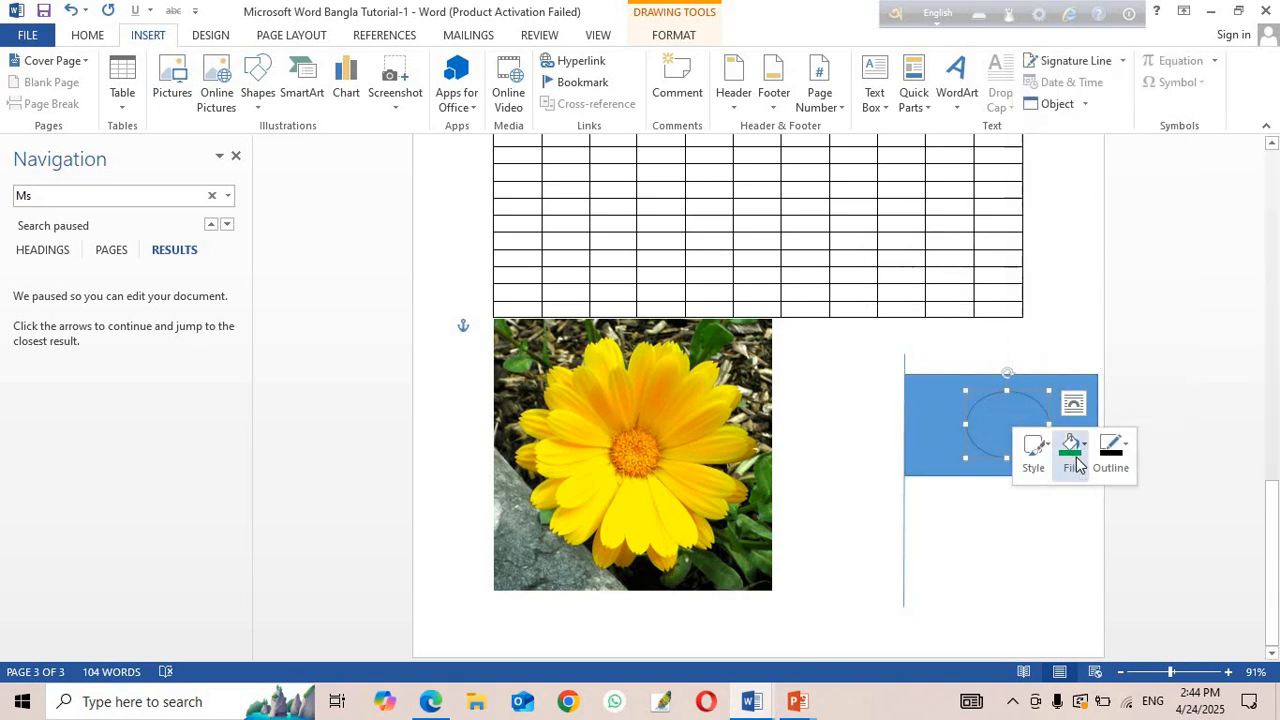
left_click(1077, 306)
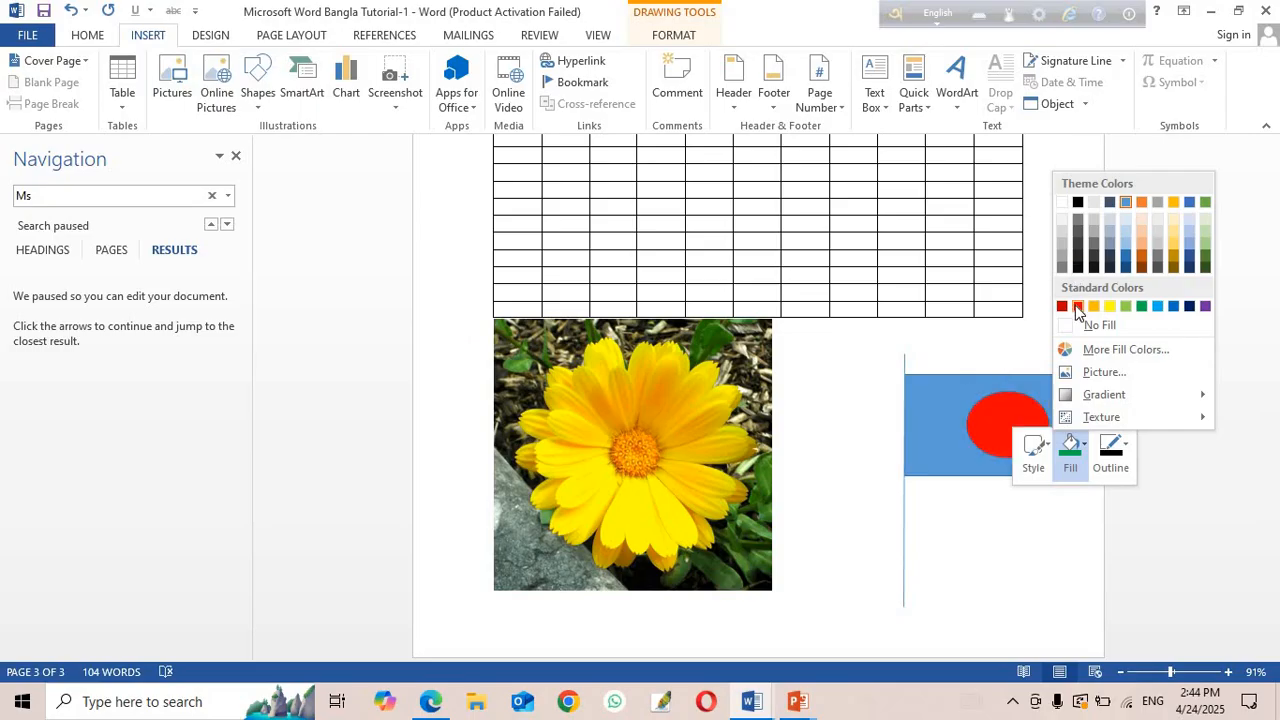
Give the rectangle a green outline and a dark green fill.
left_click(936, 418)
right_click(936, 418)
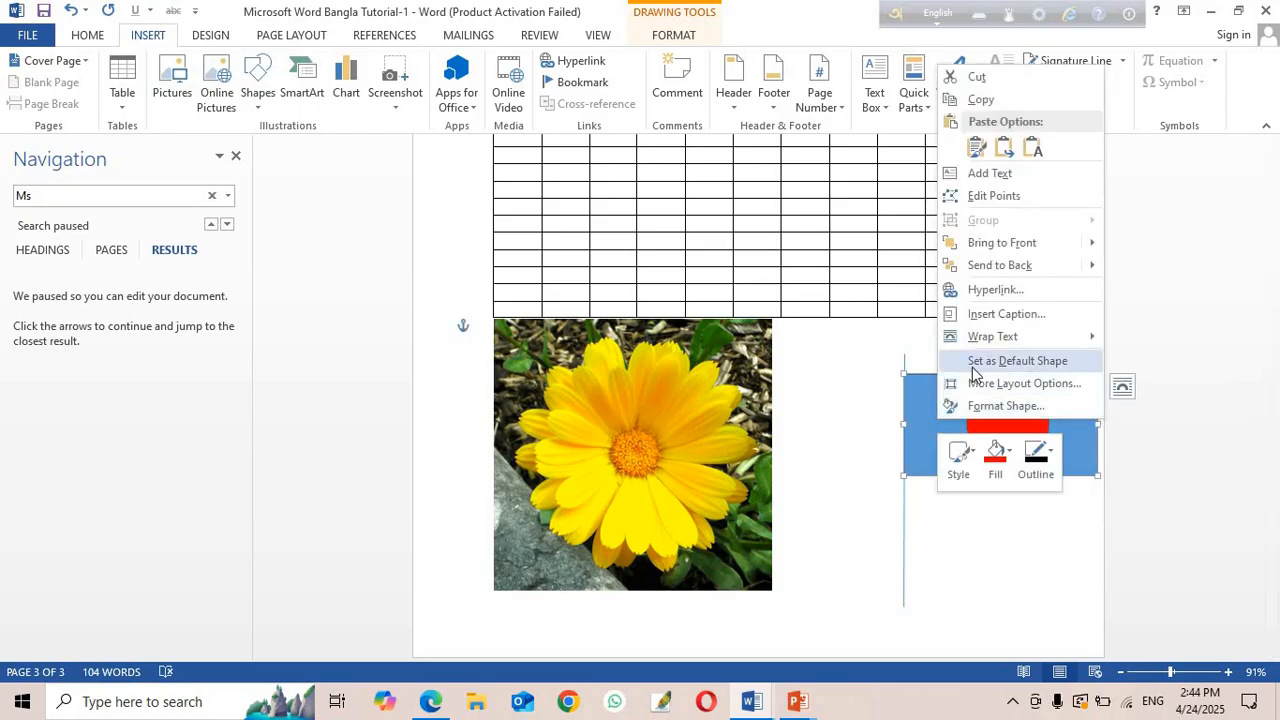
left_click(1016, 455)
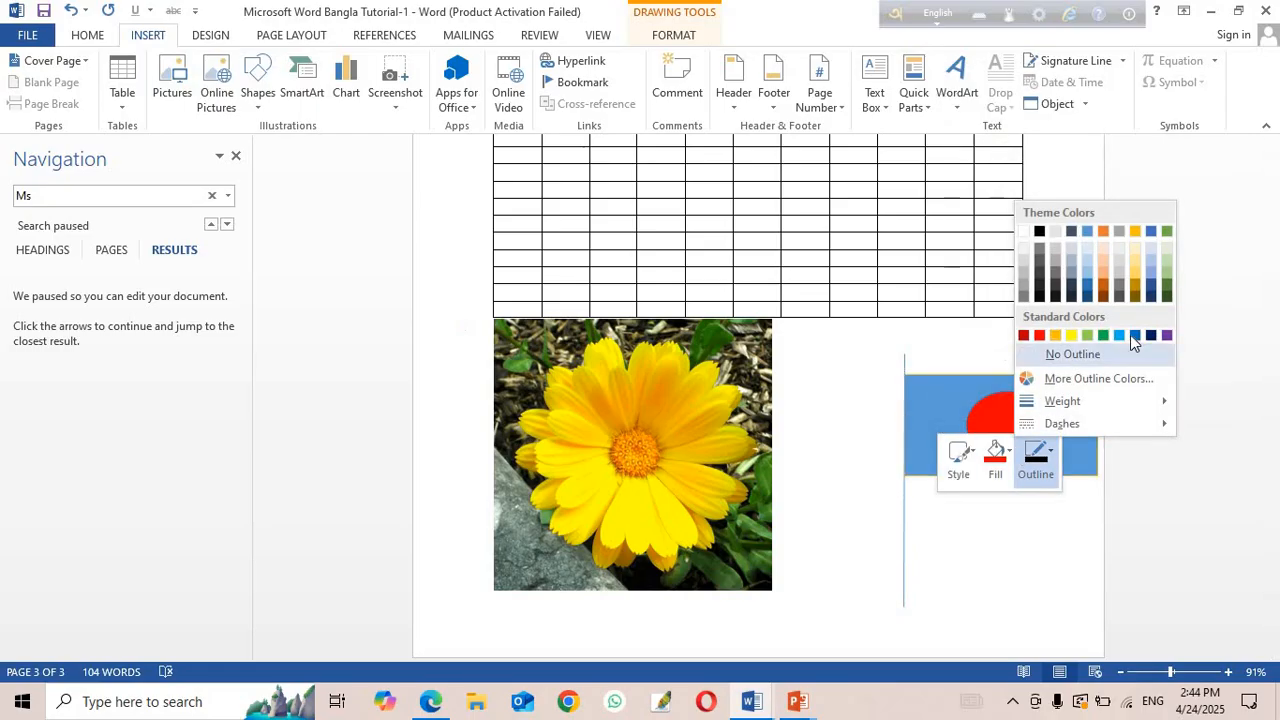
left_click(1165, 297)
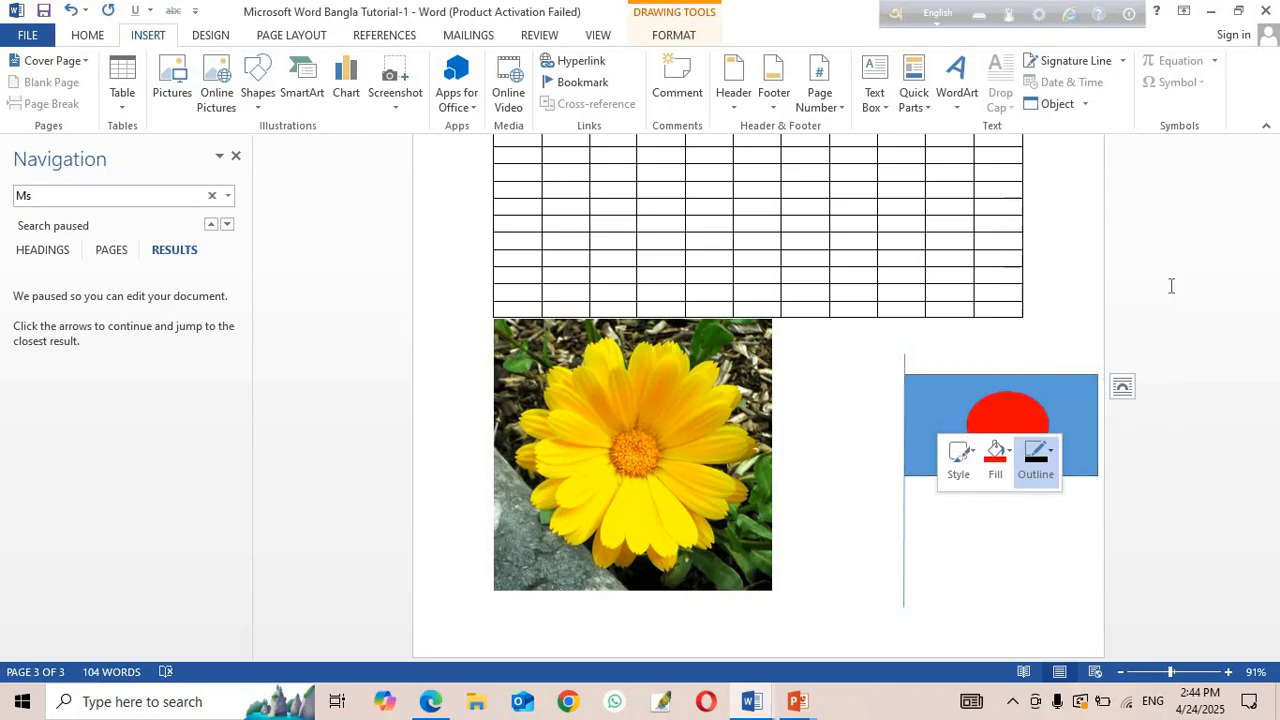
right_click(931, 410)
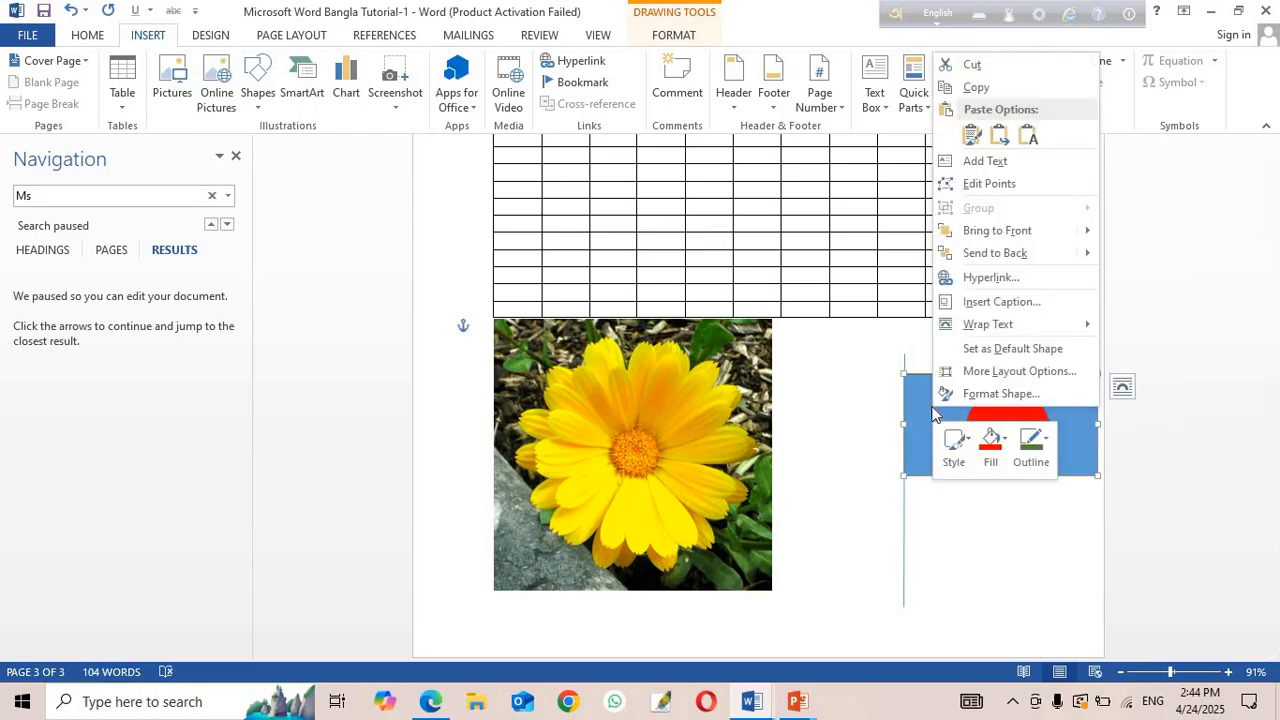
left_click(1004, 444)
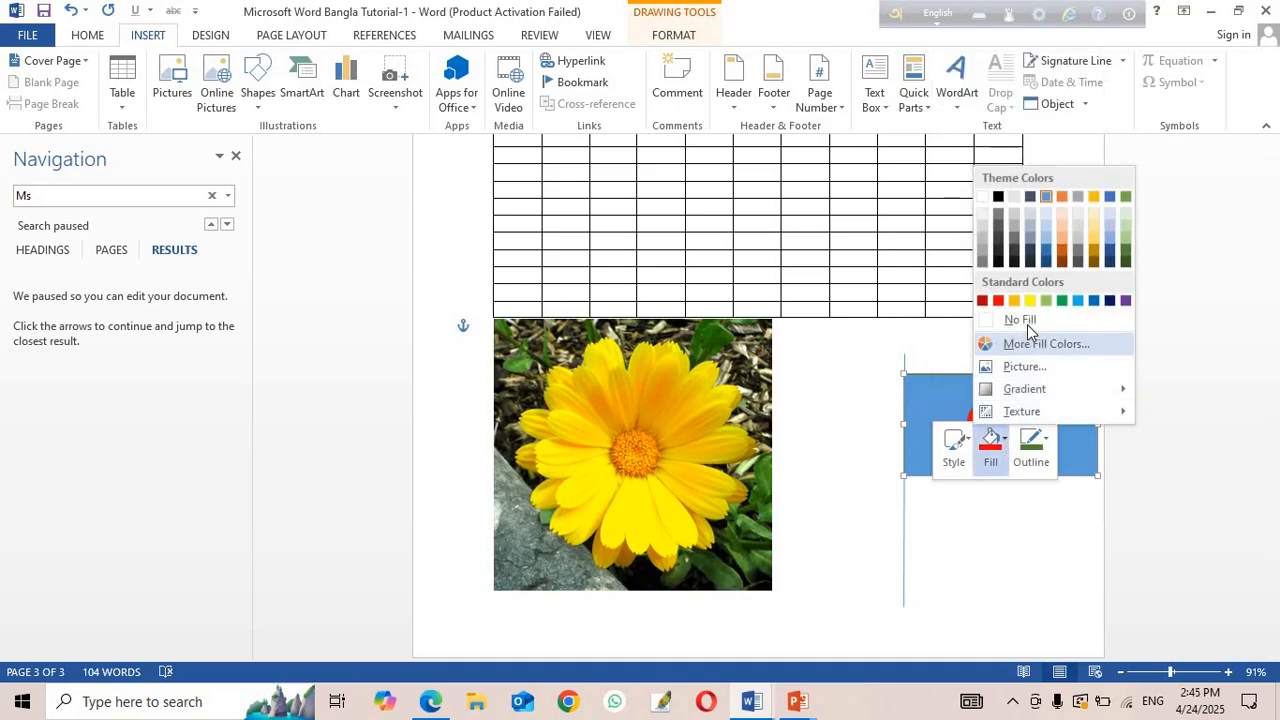
left_click(1064, 304)
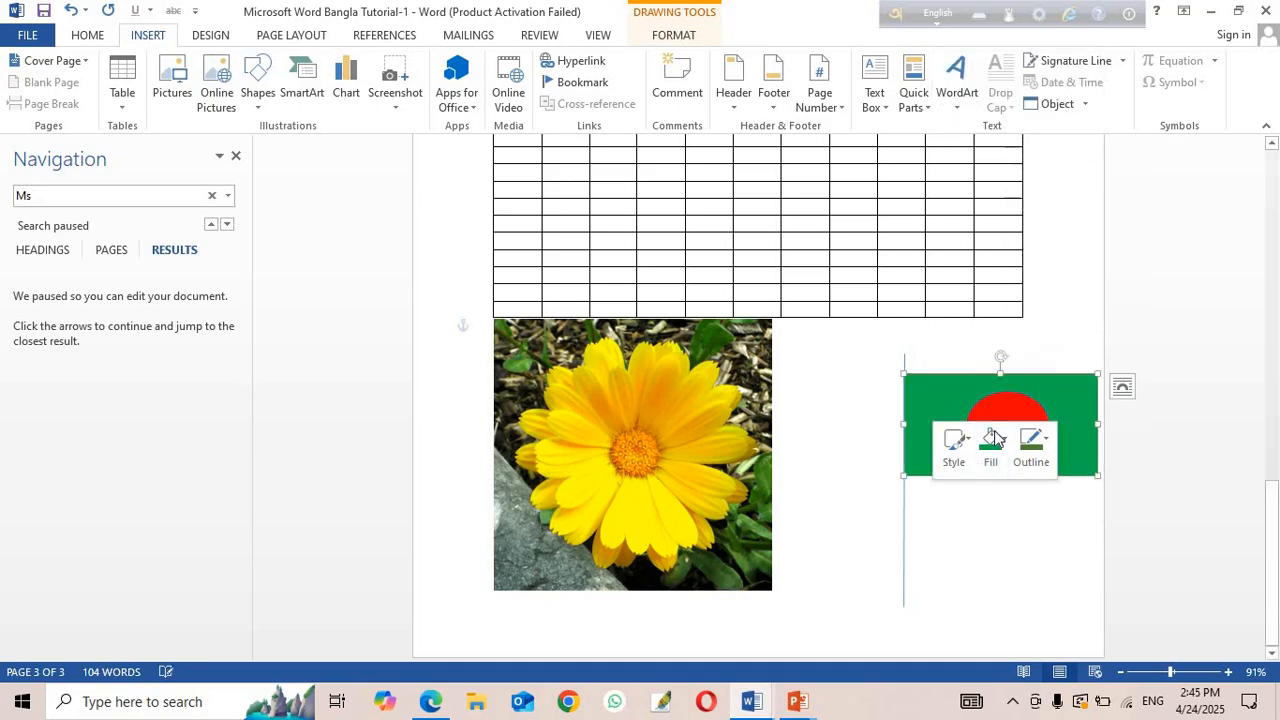
left_click(901, 521)
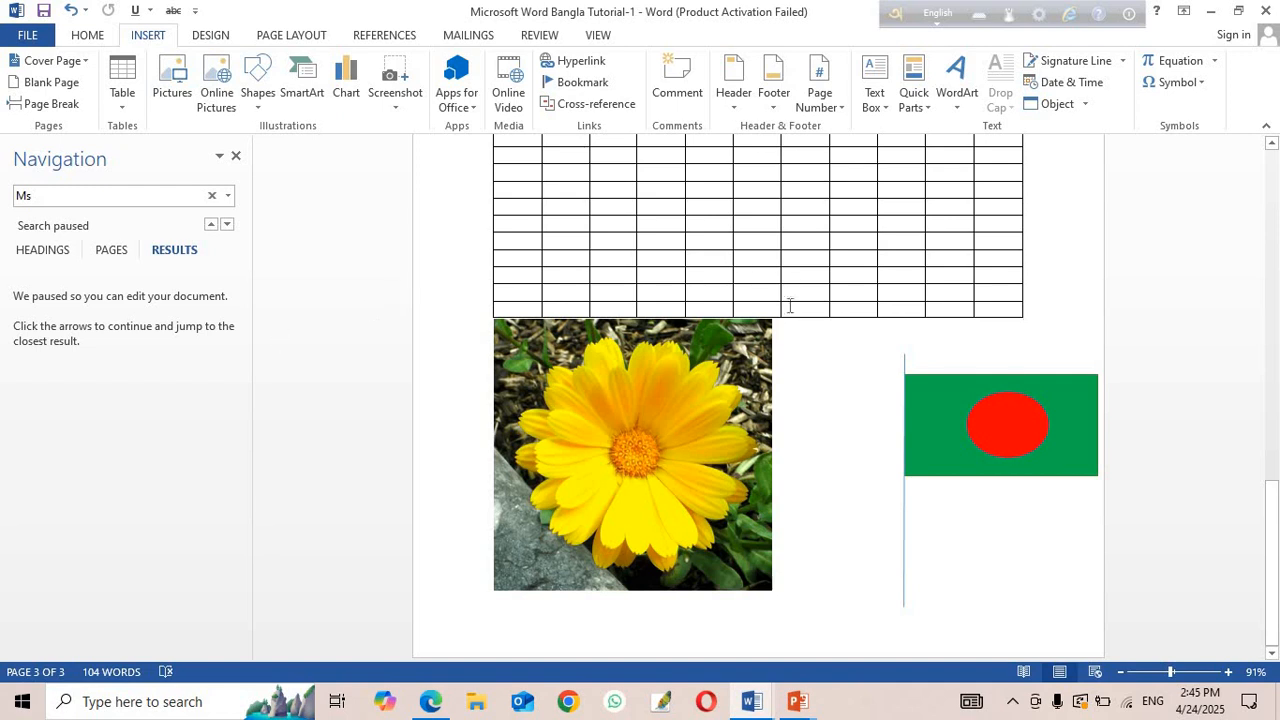
Draw a 2.21 by 3.23 inch 5-point star below the flag.
left_click(262, 80)
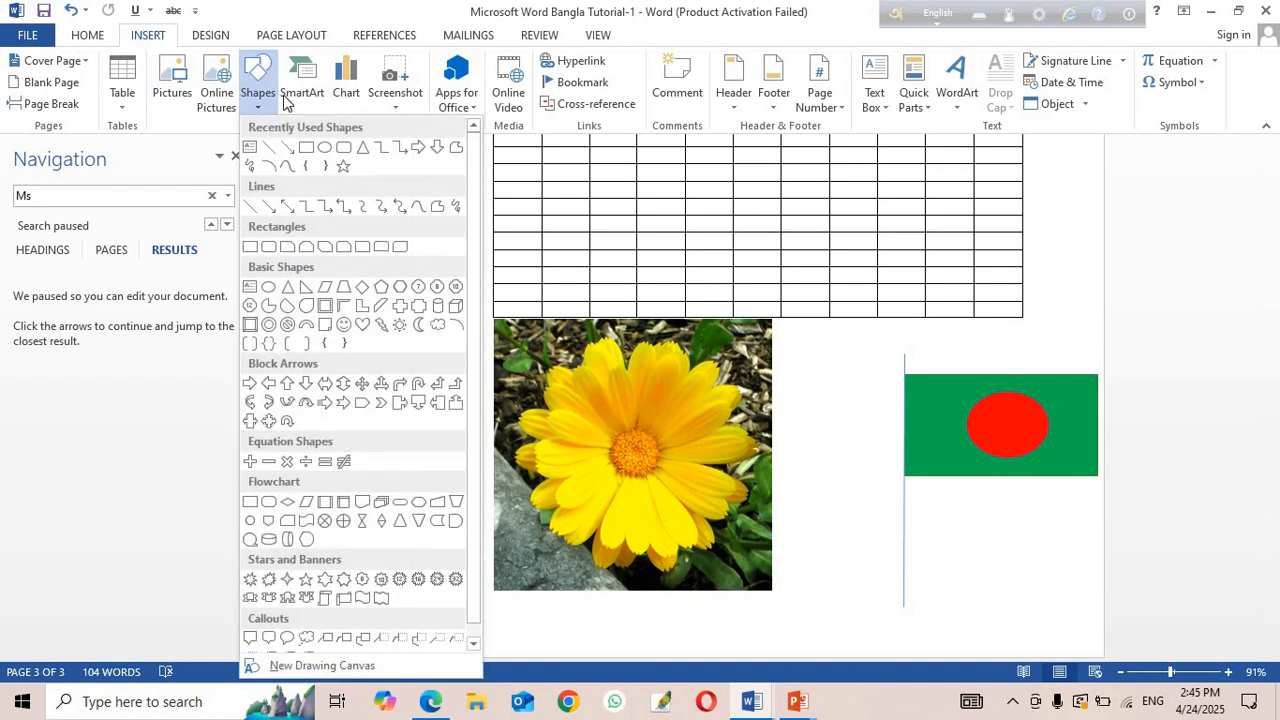
left_click(344, 170)
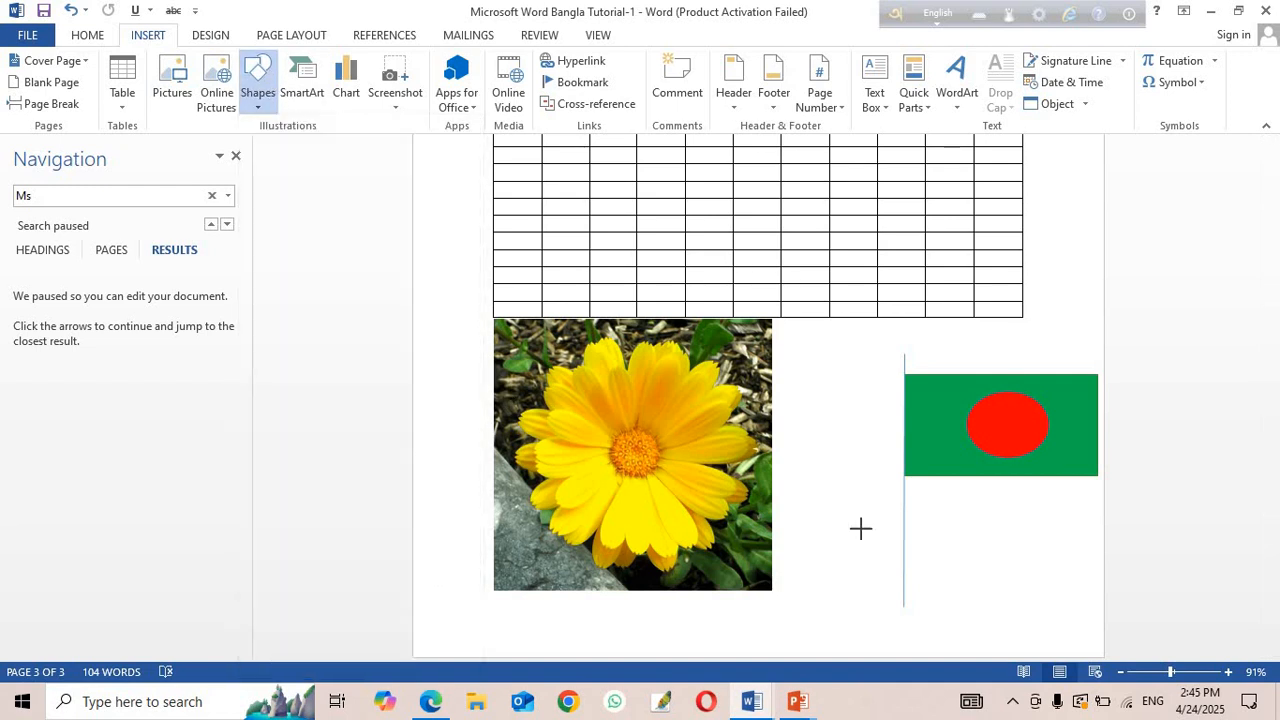
left_click_drag(809, 489, 862, 607)
left_click_drag(932, 660, 1076, 678)
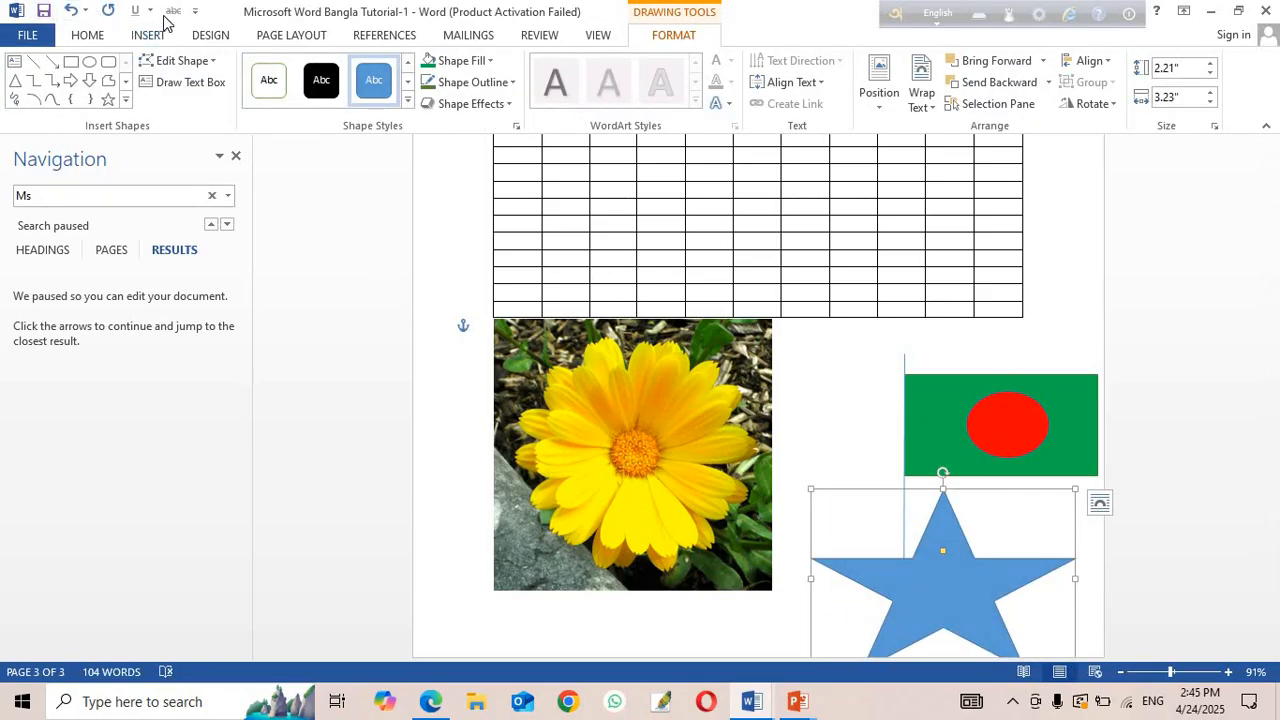
left_click(612, 586)
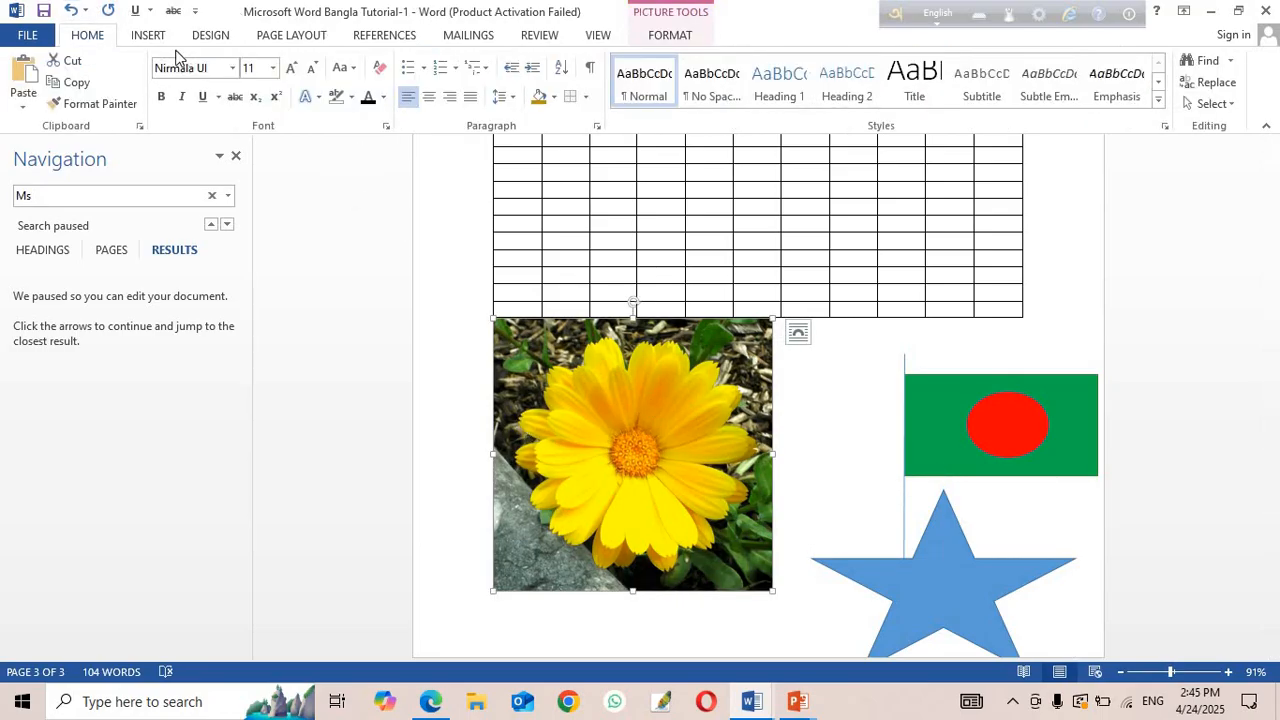
left_click(148, 36)
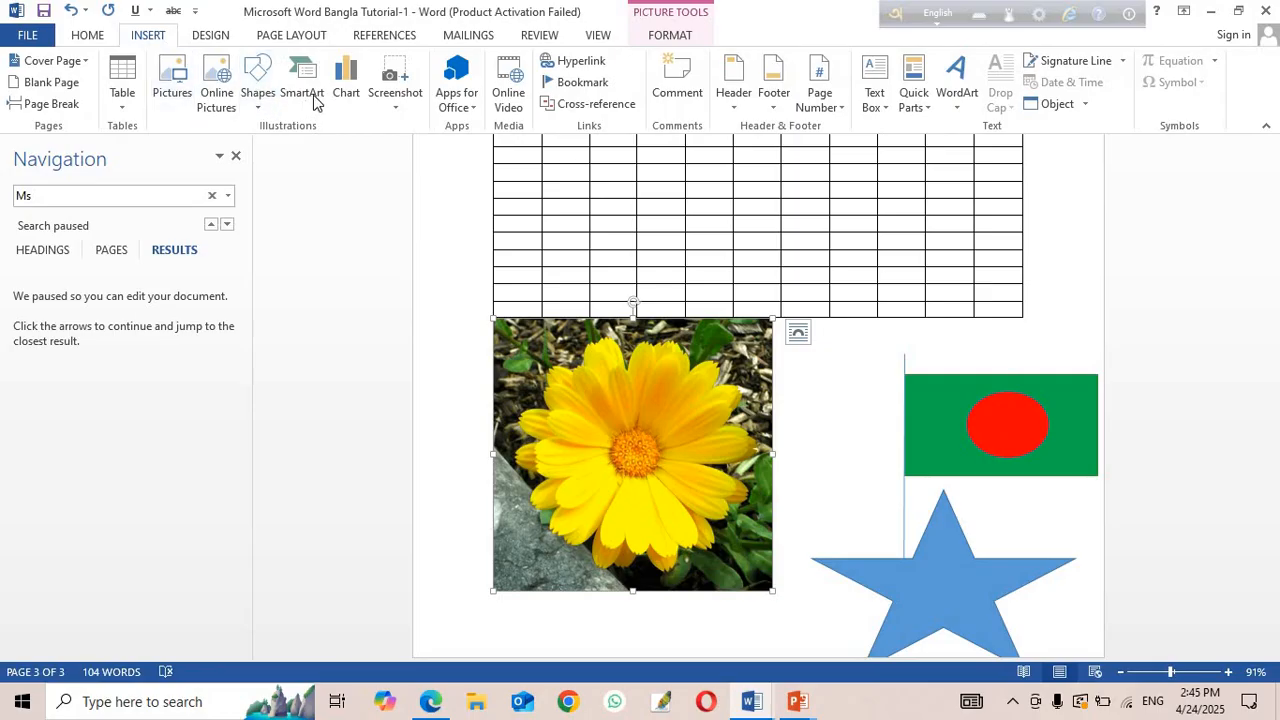
Insert the Radial Cluster SmartArt layout from the Cycle group.
left_click(300, 75)
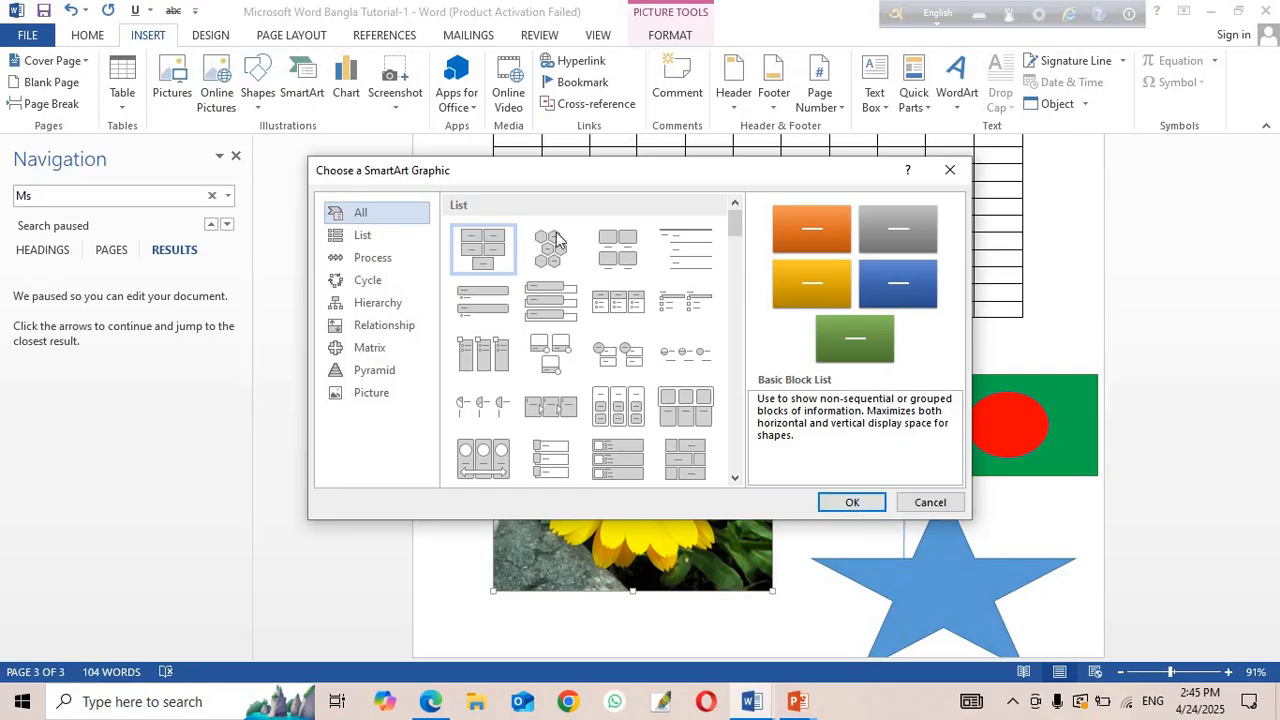
scroll(685, 350, "down", 5)
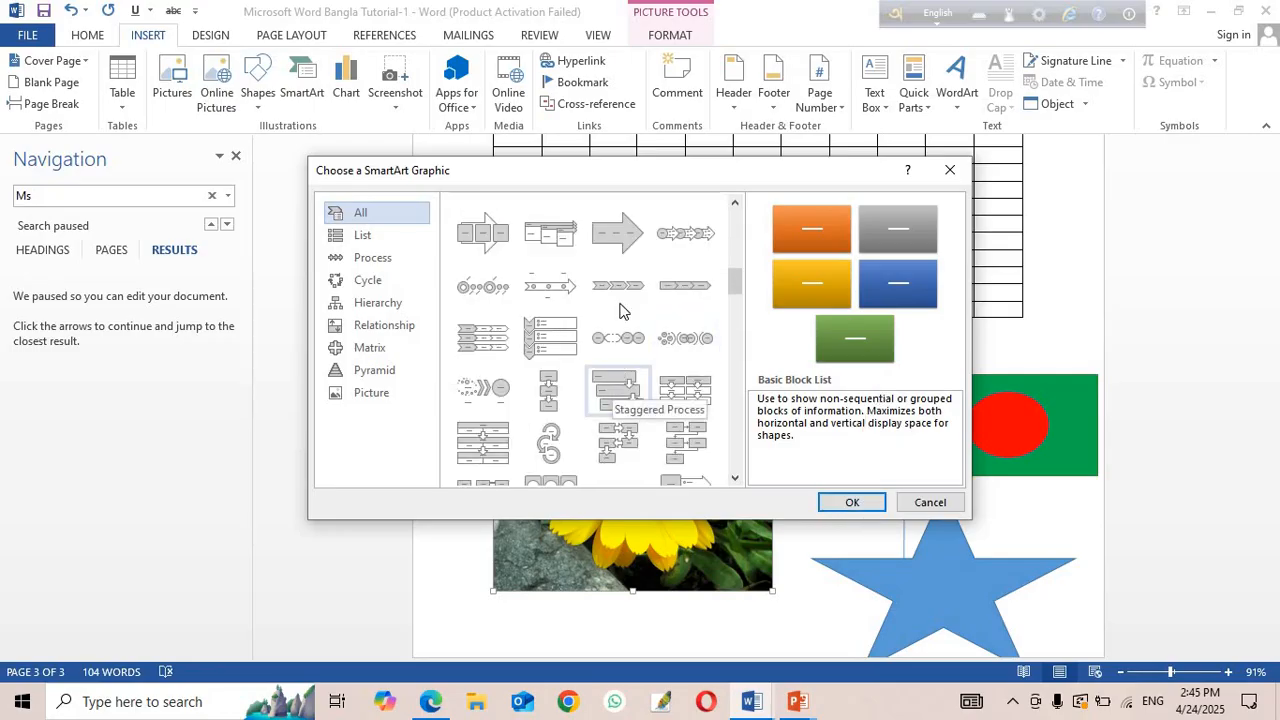
scroll(618, 275, "down", 5)
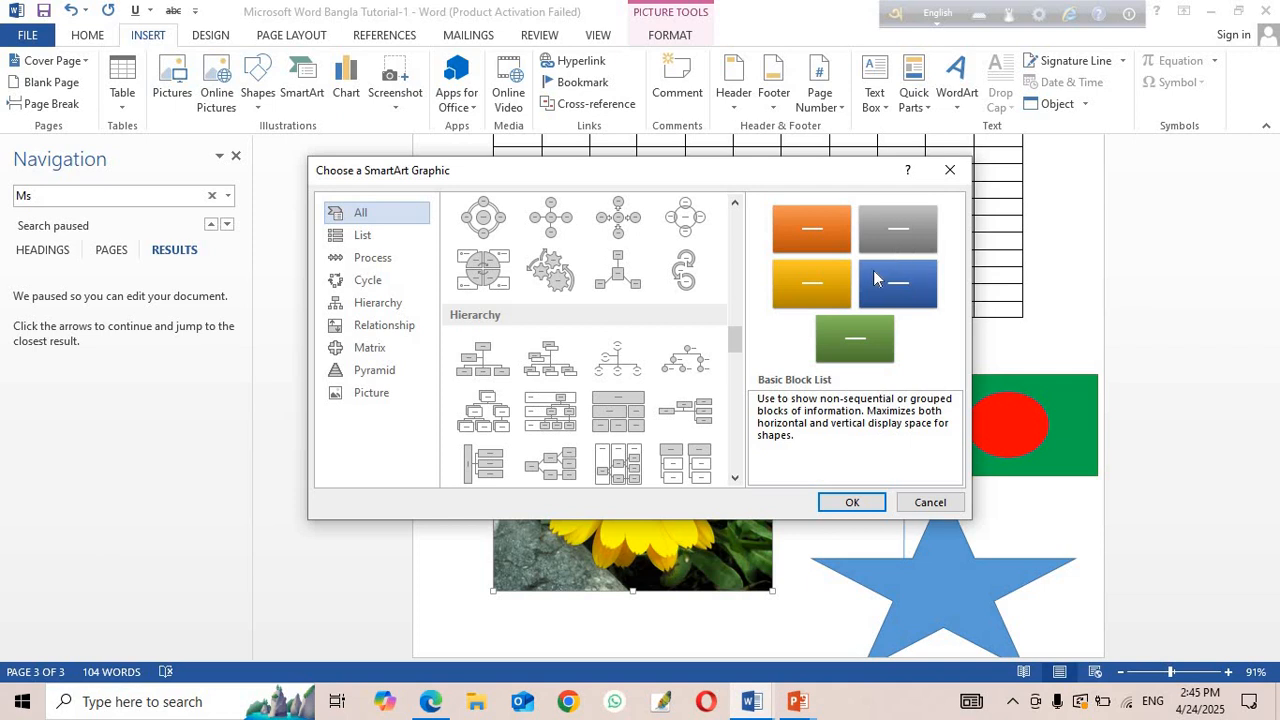
left_click(616, 277)
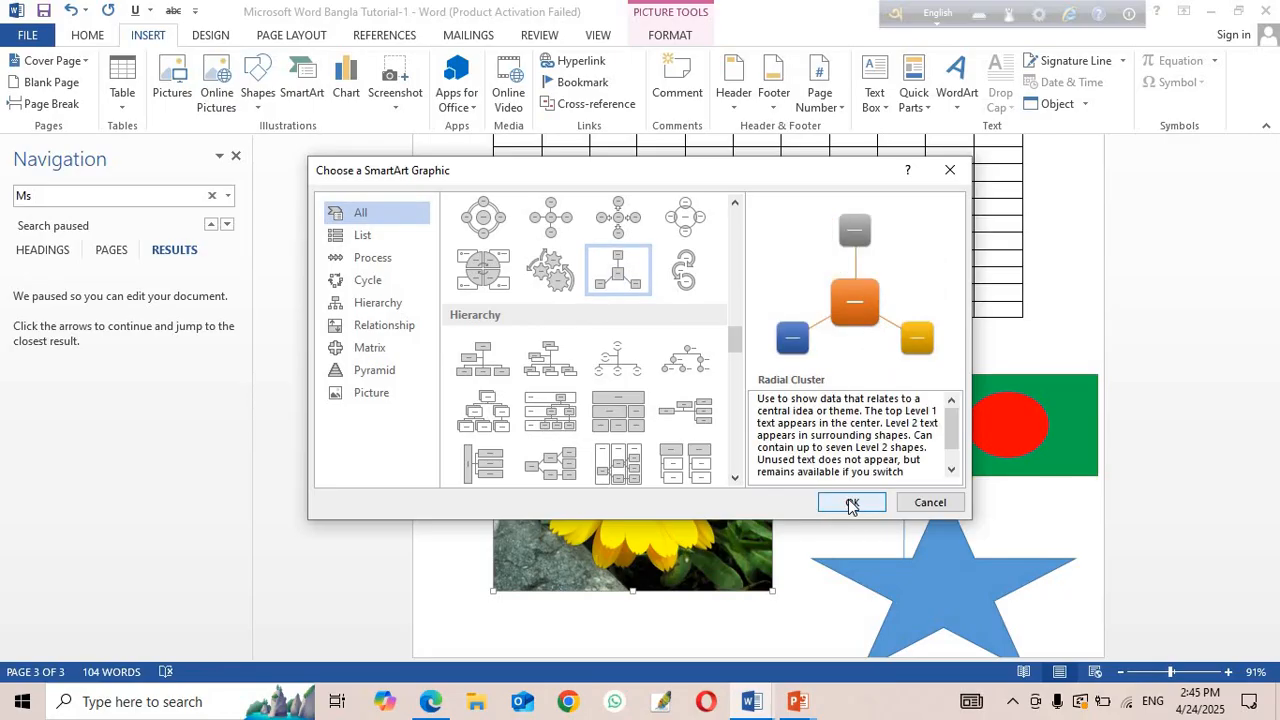
left_click(851, 503)
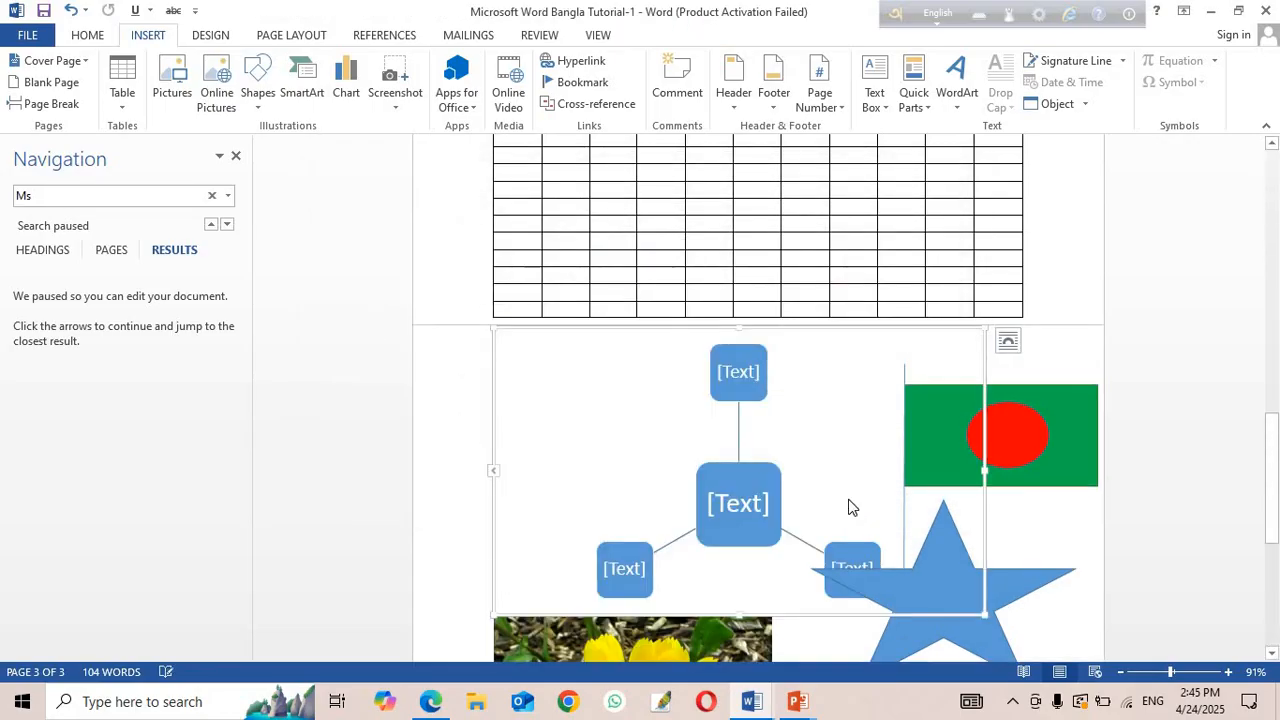
Label the centre shape 'Tense' and the top shape 'Prsent', widening both to fit.
left_click(755, 472)
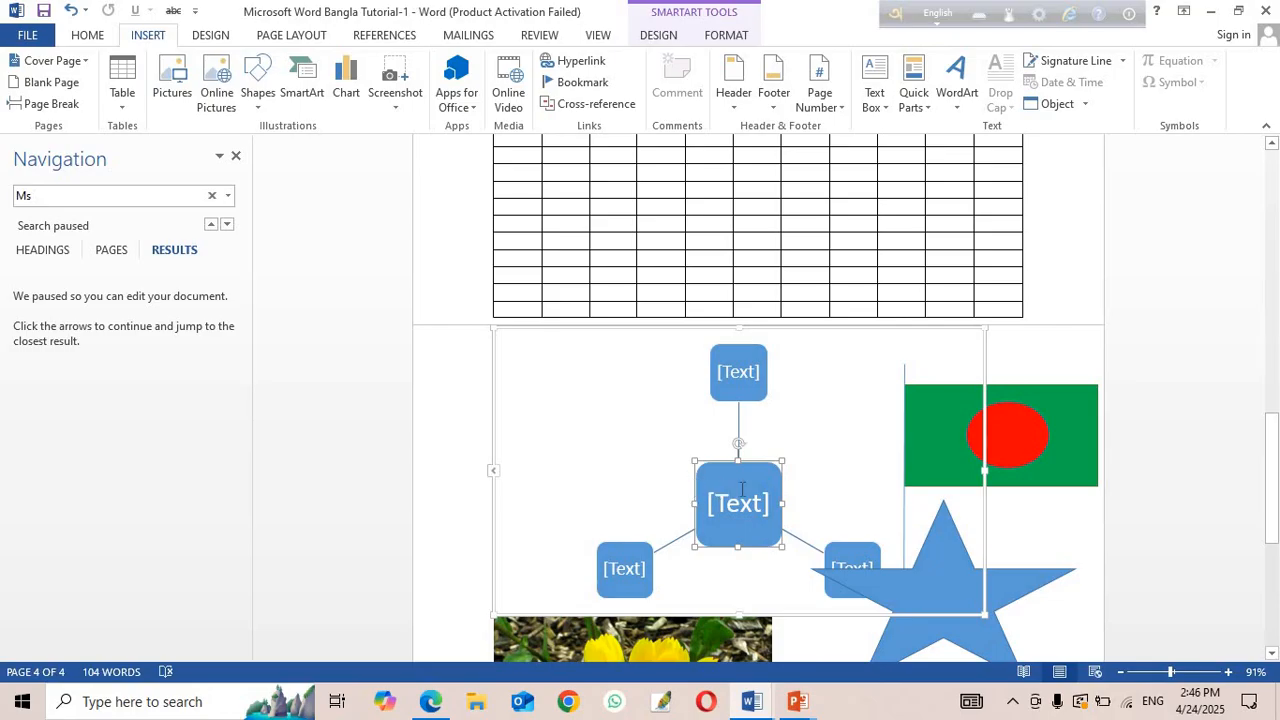
left_click(740, 491)
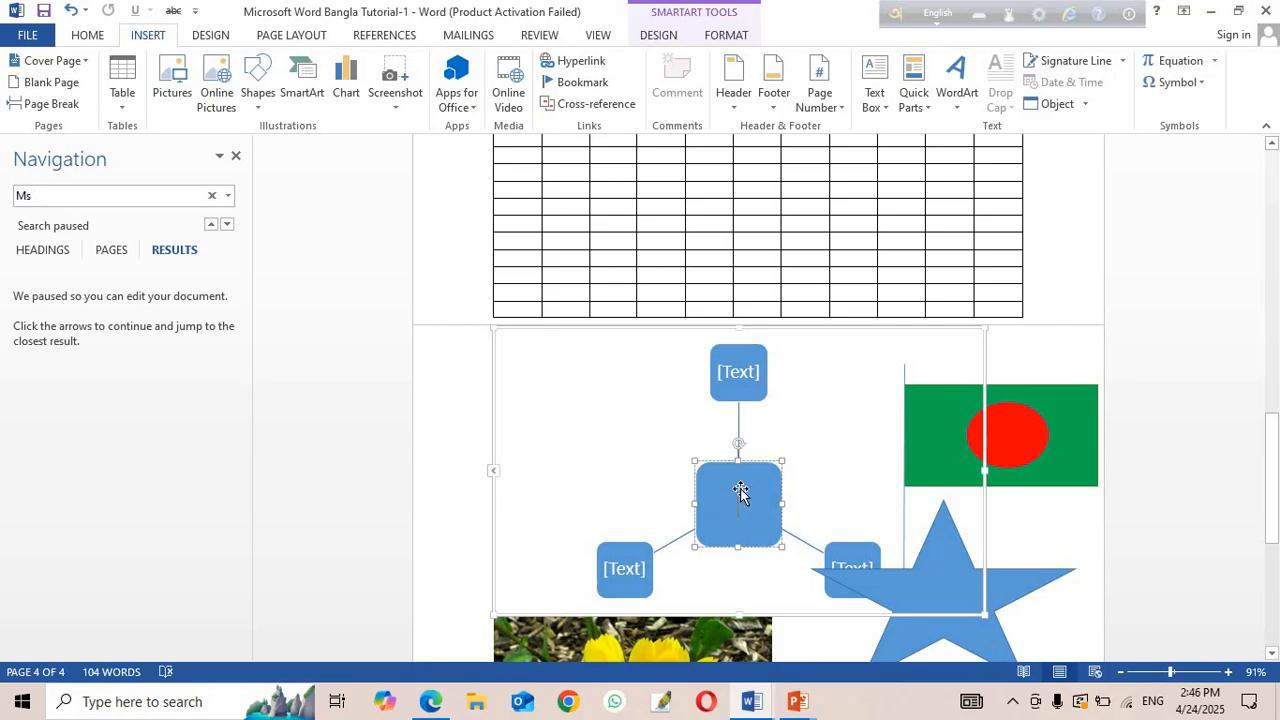
type("Ten")
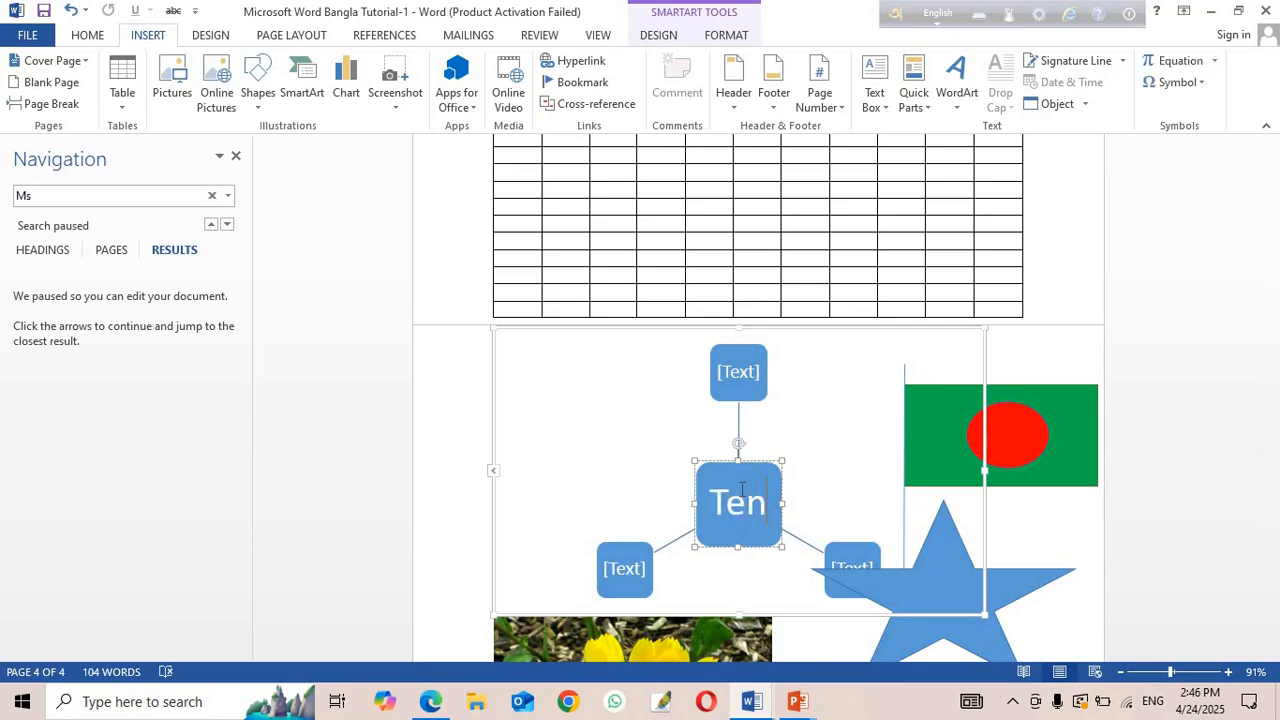
type("se")
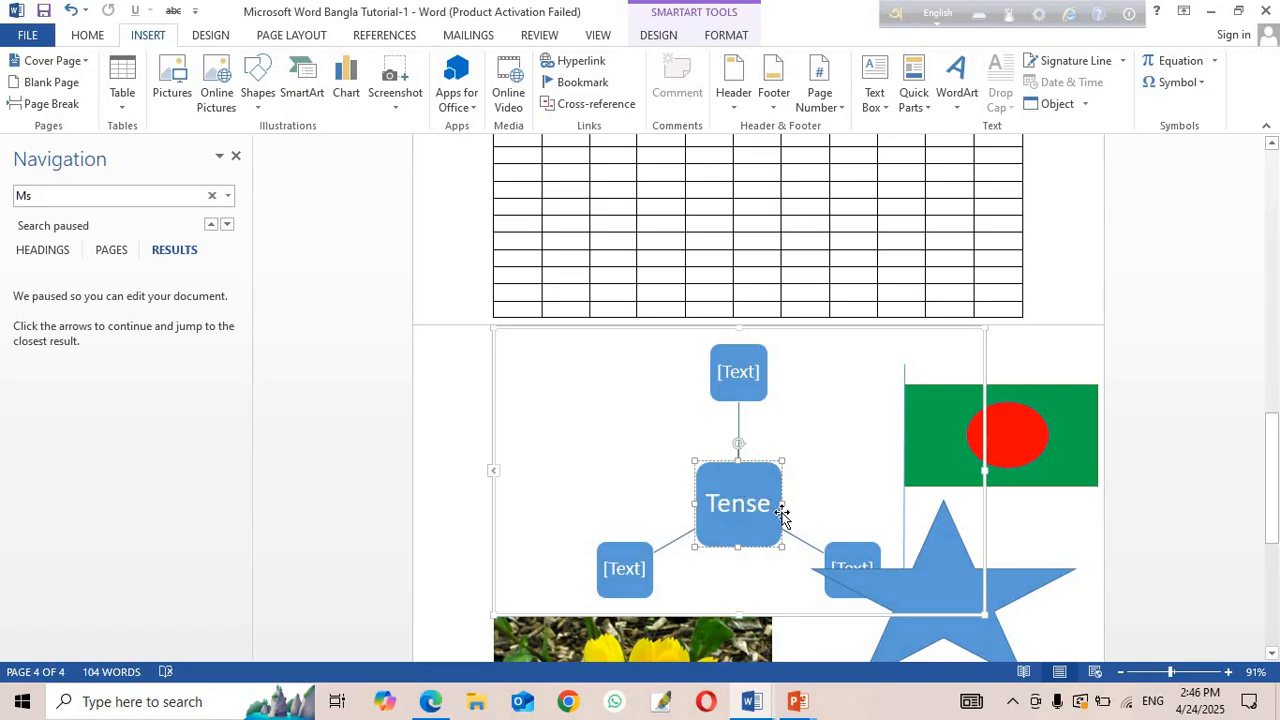
left_click_drag(783, 502, 824, 502)
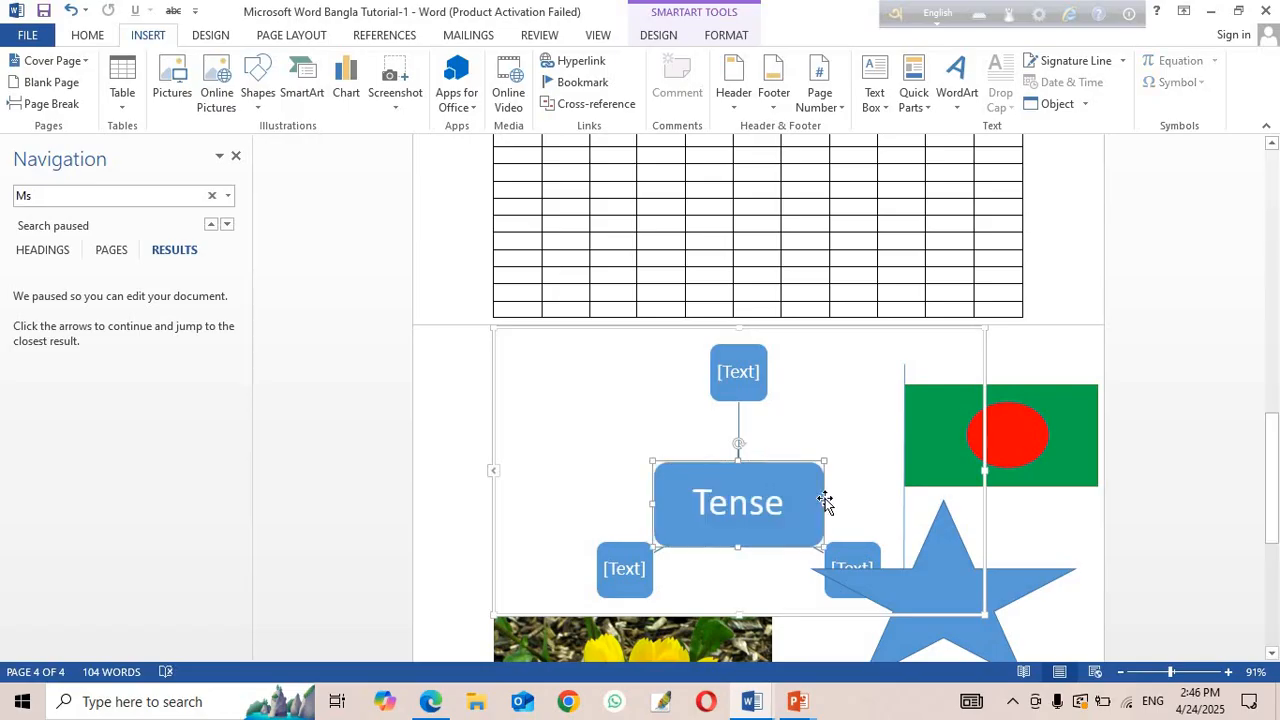
left_click(744, 376)
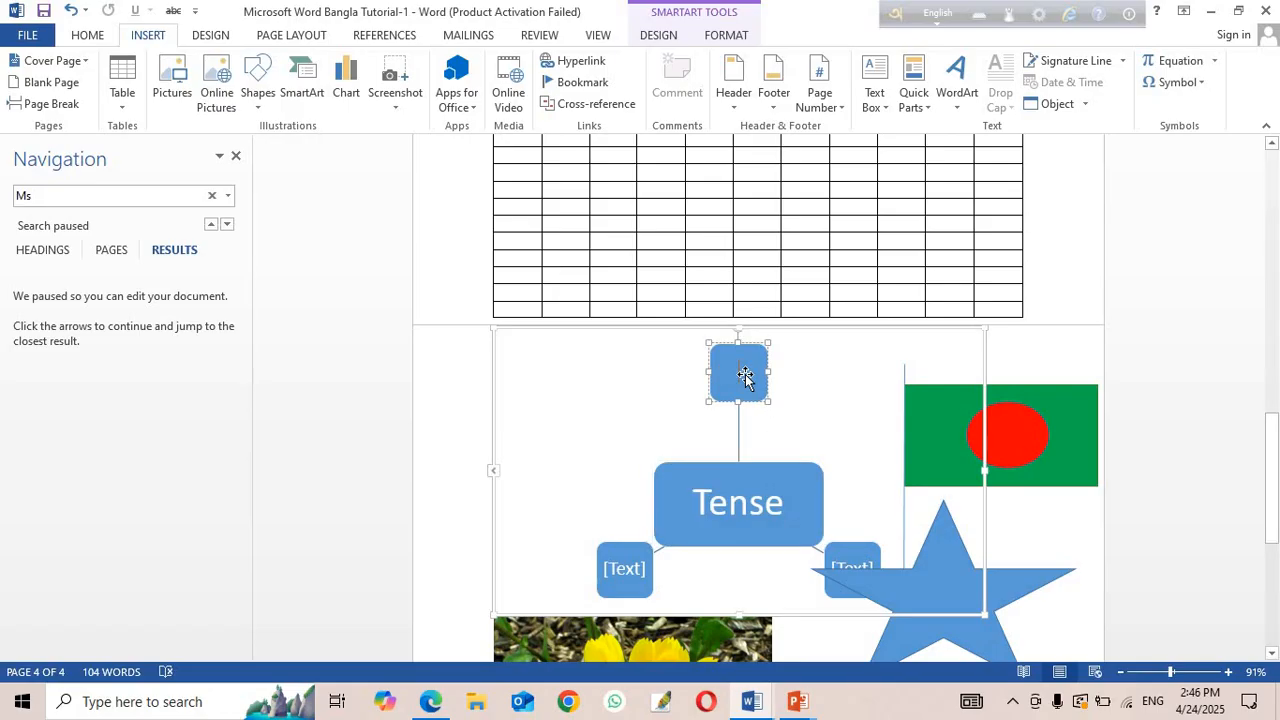
type("Pr")
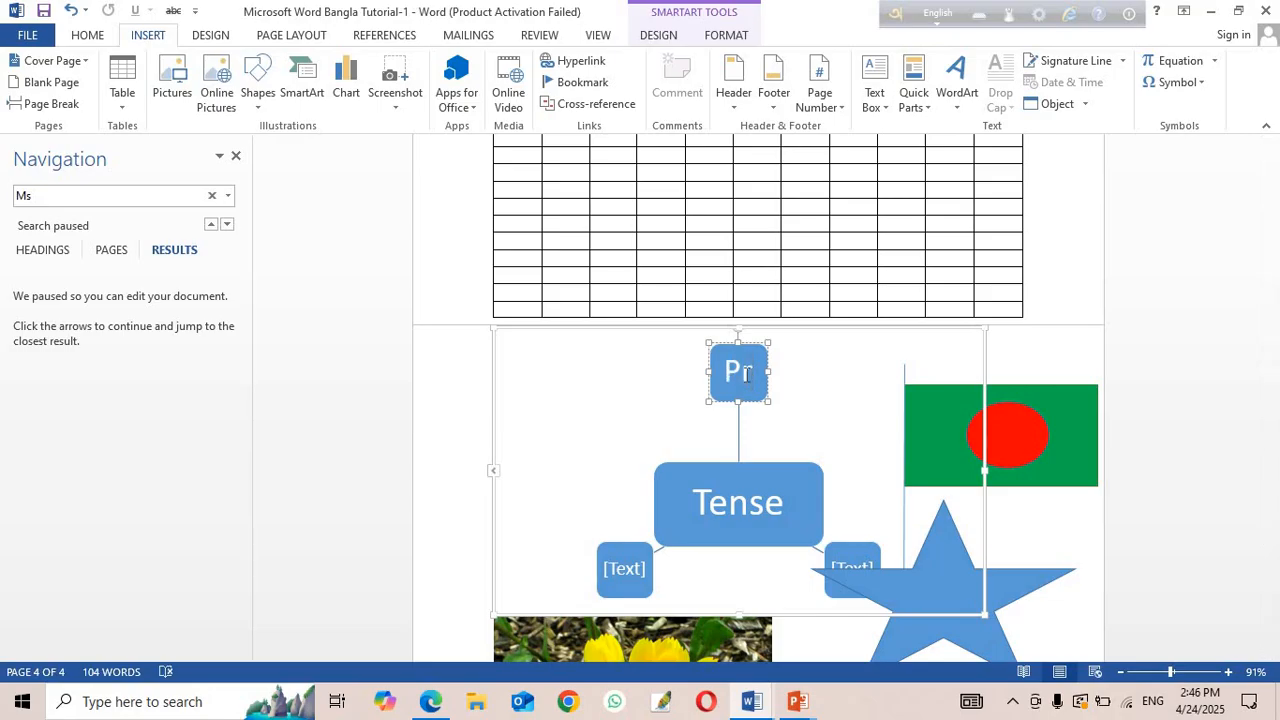
type("sent")
left_click_drag(768, 372, 801, 370)
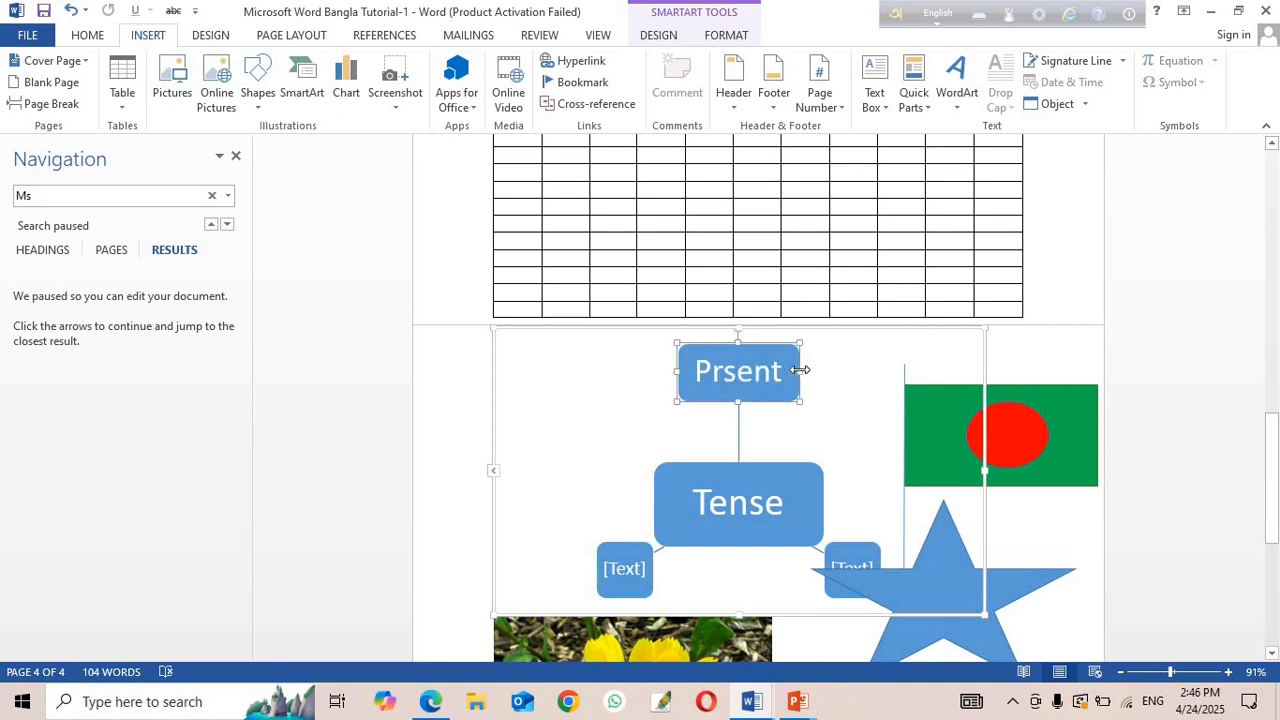
Type 'Past' in the lower-left shape and move the Tense shape higher.
left_click(613, 573)
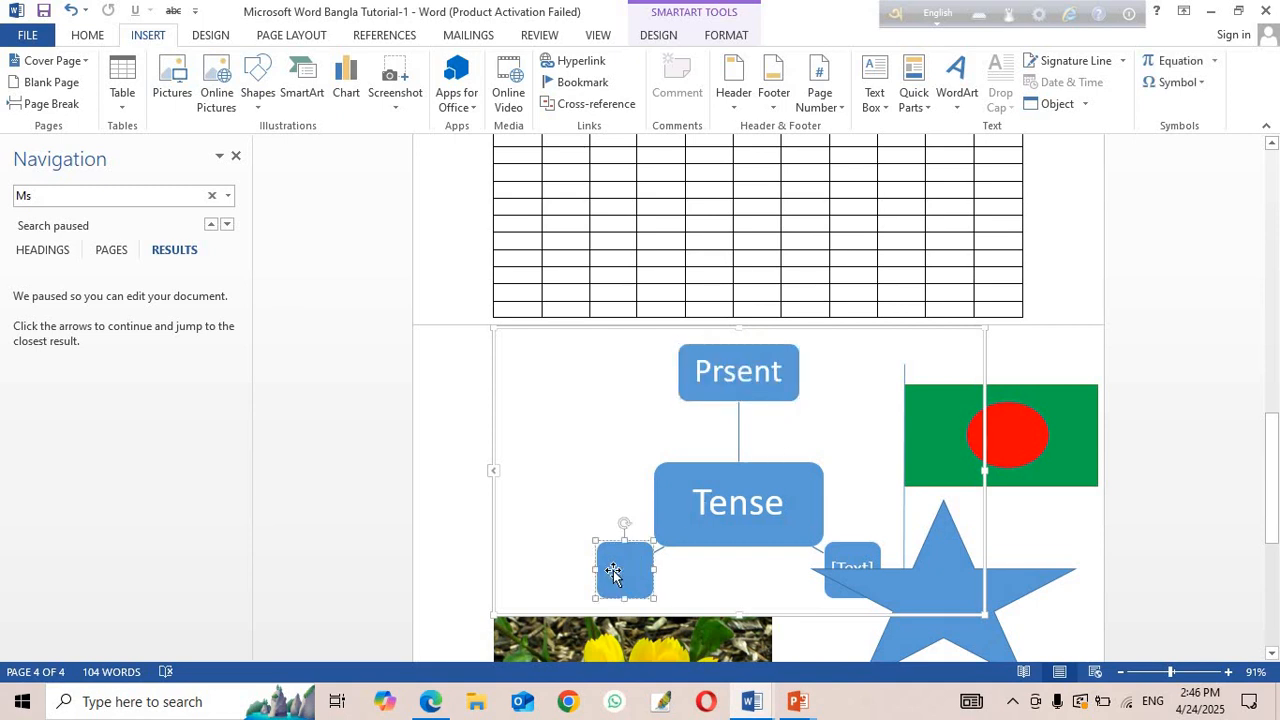
type("Past")
left_click_drag(573, 573, 562, 574)
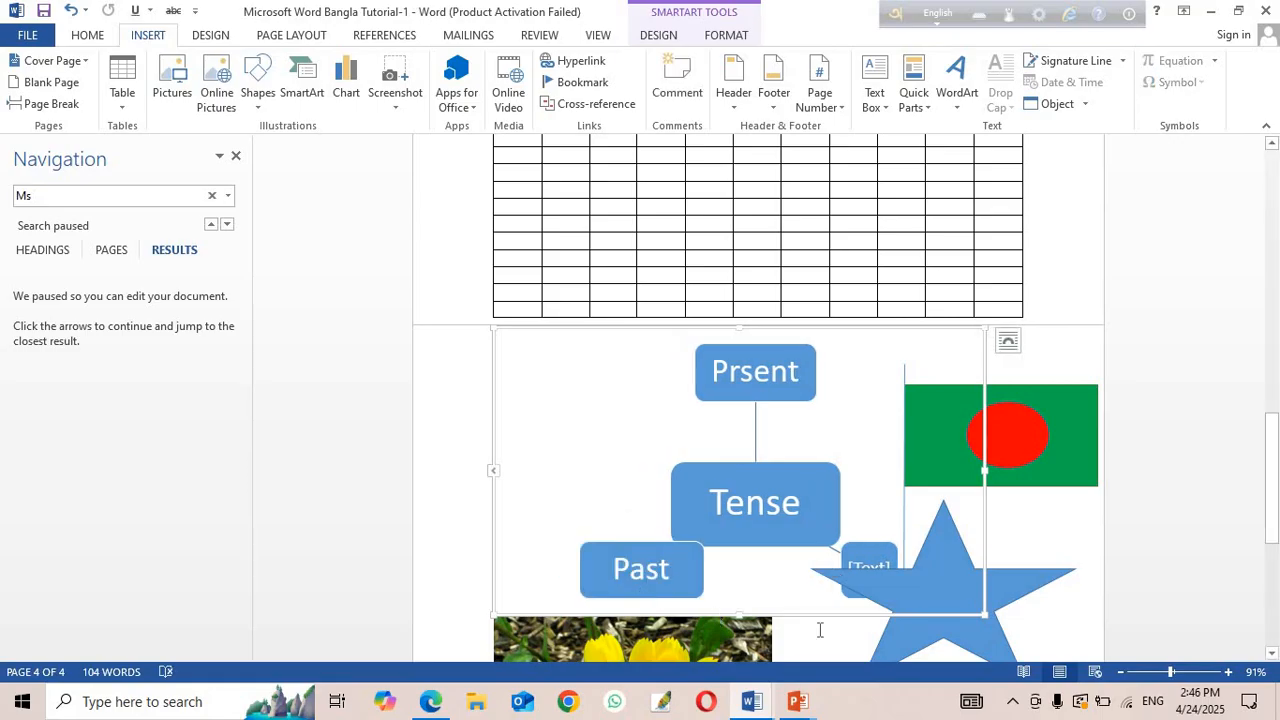
left_click(757, 503)
mouse_move(757, 455)
left_mouse_down()
mouse_move(757, 434)
mouse_move(762, 445)
left_mouse_up()
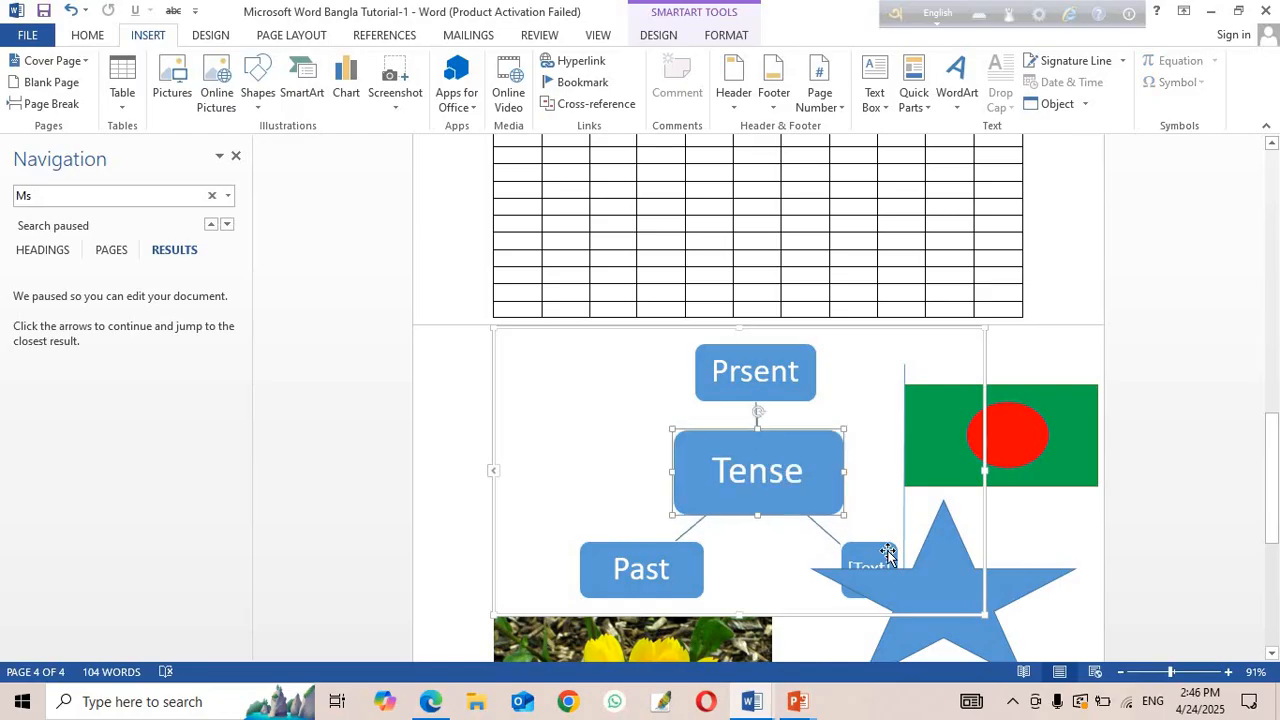
left_click(918, 615)
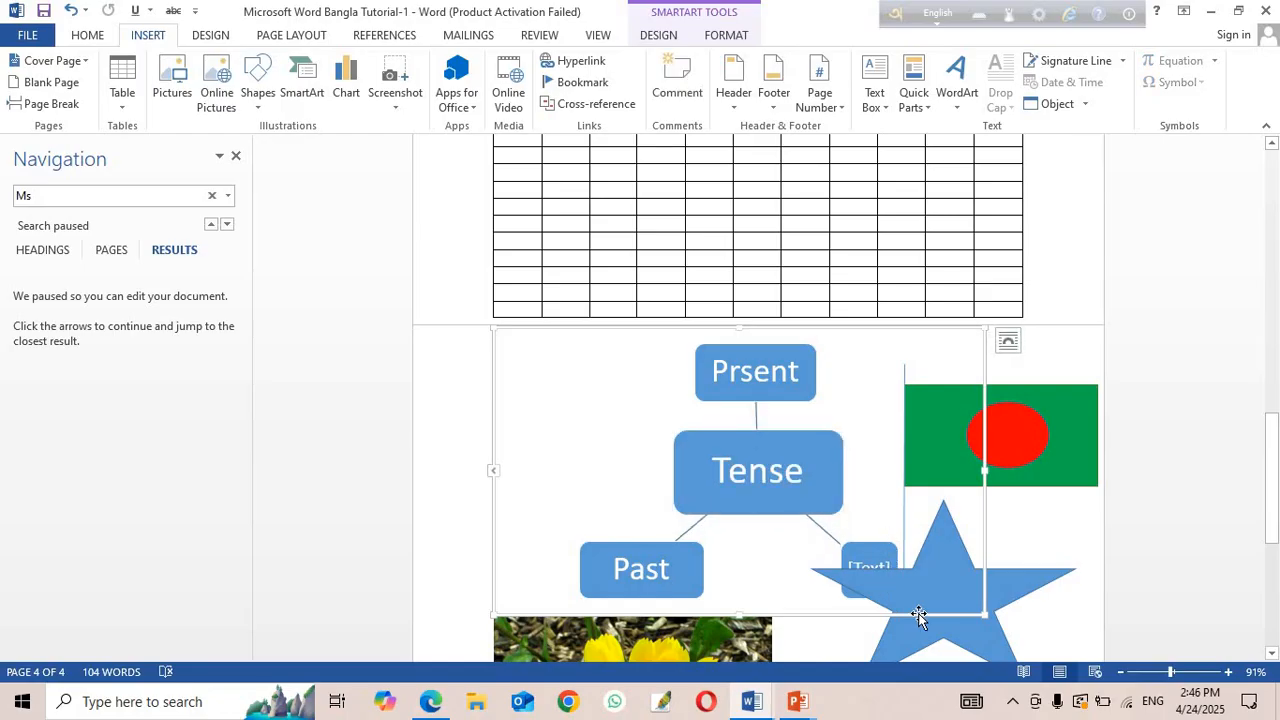
Delete the blue star and label the lower-right shape 'Future', widening it.
left_click(955, 618)
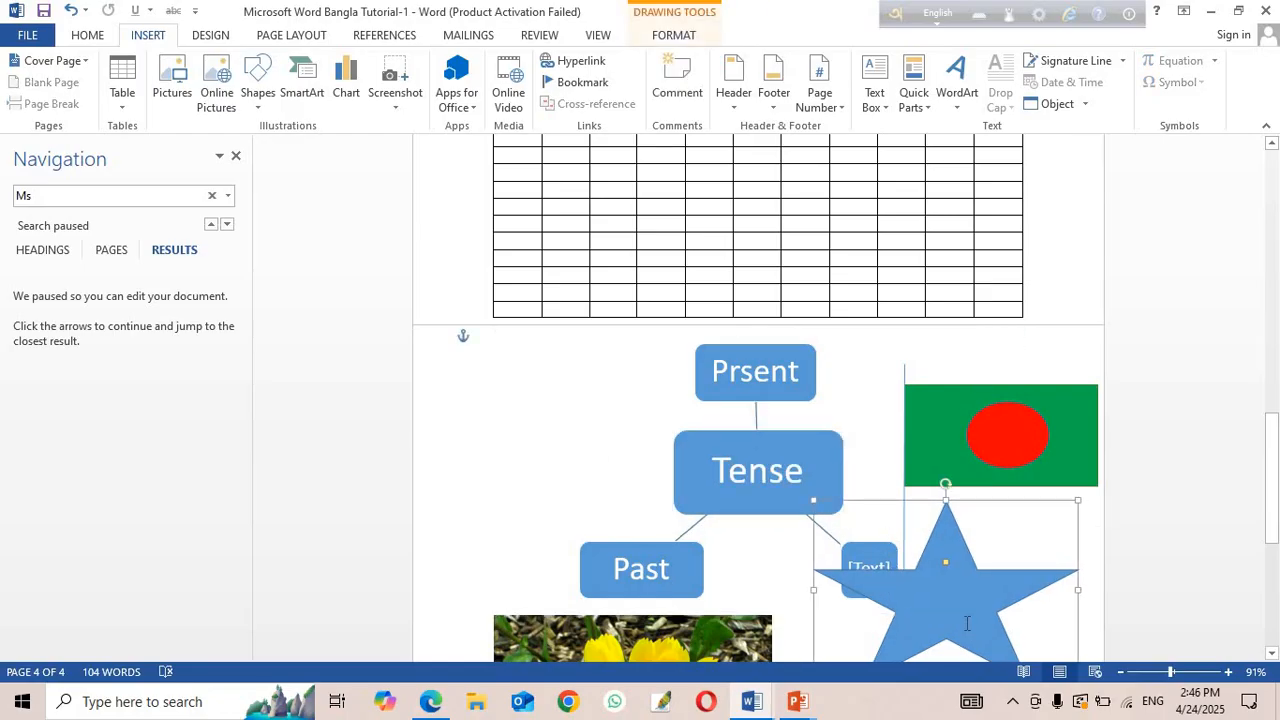
key("Delete")
left_click(889, 577)
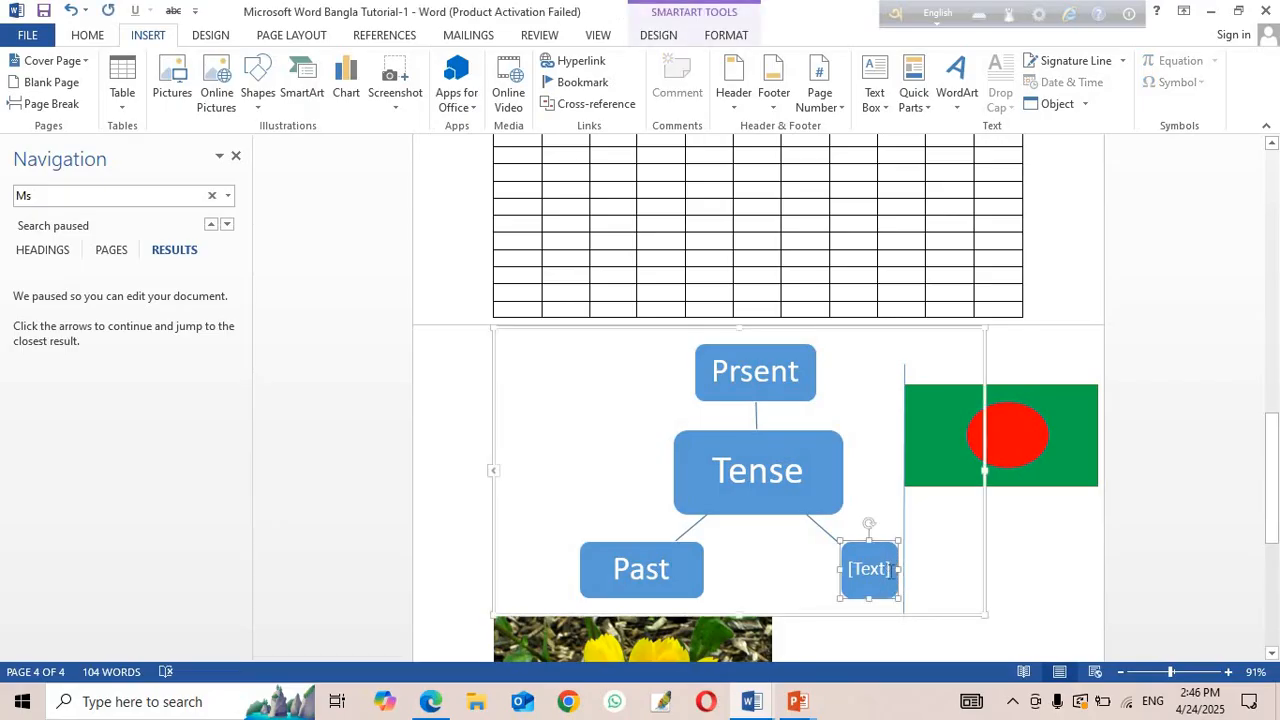
left_click(880, 577)
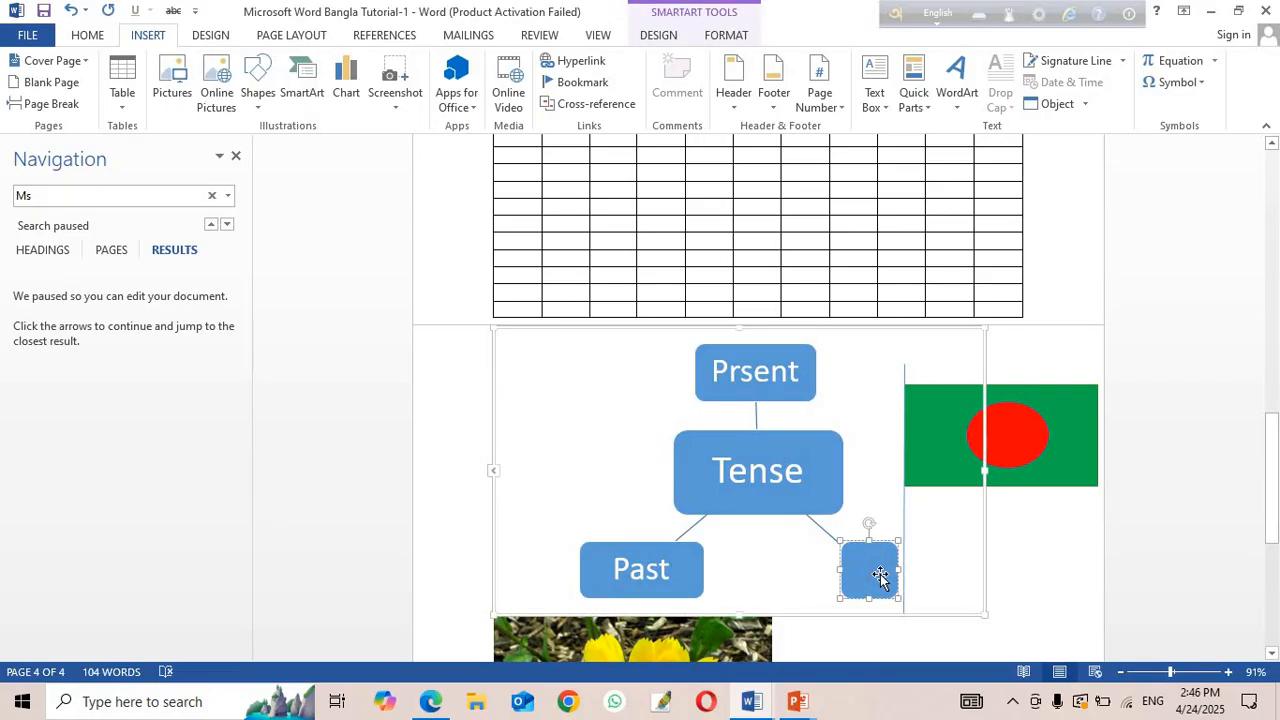
type("Fut")
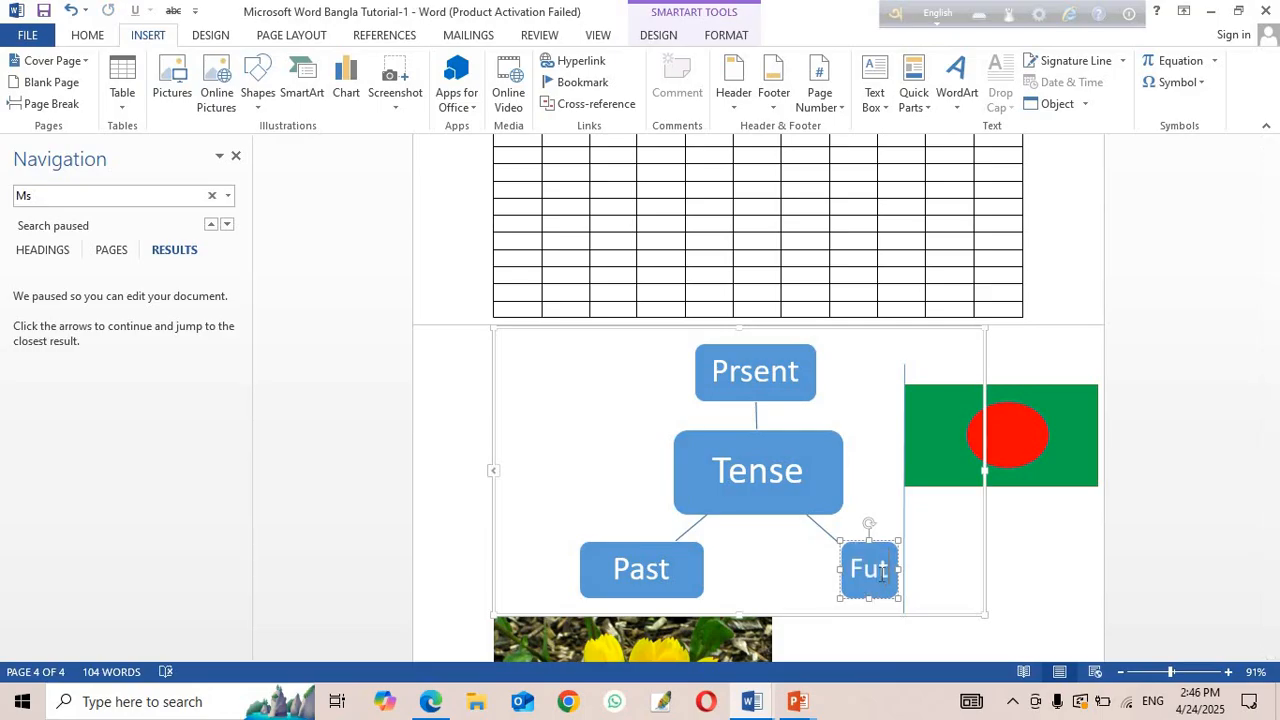
type("ure")
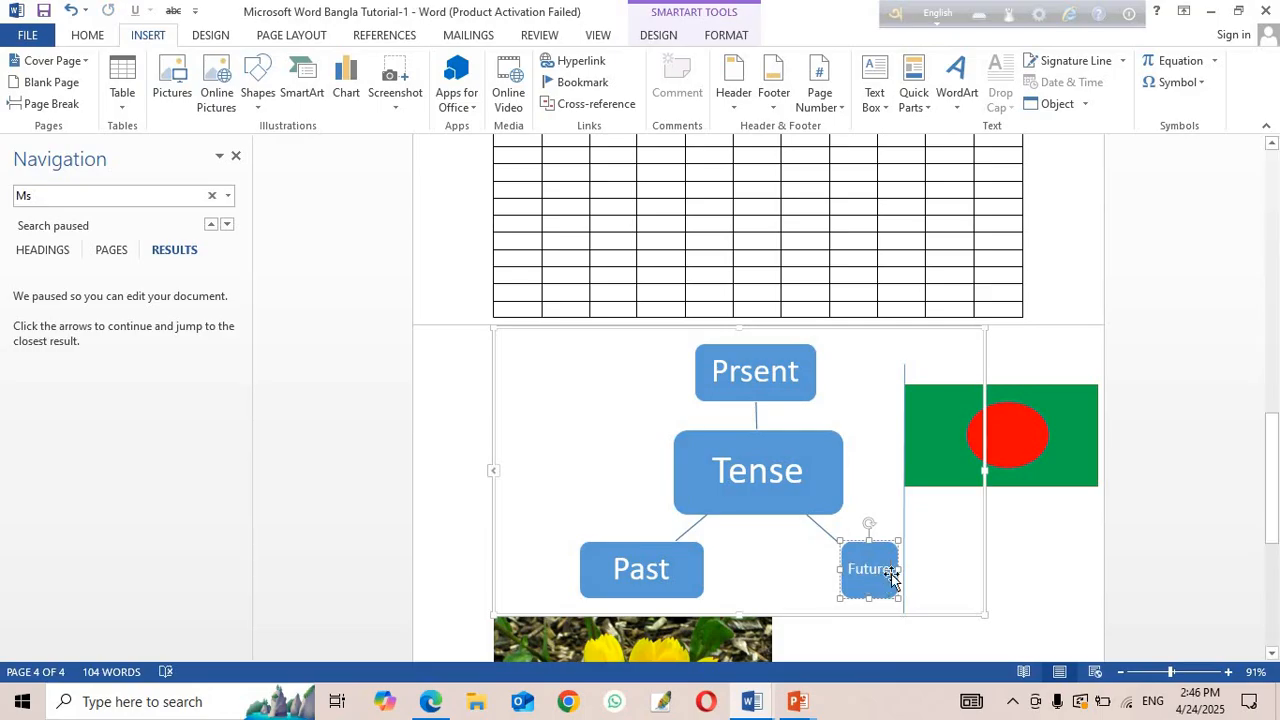
left_click_drag(898, 569, 914, 579)
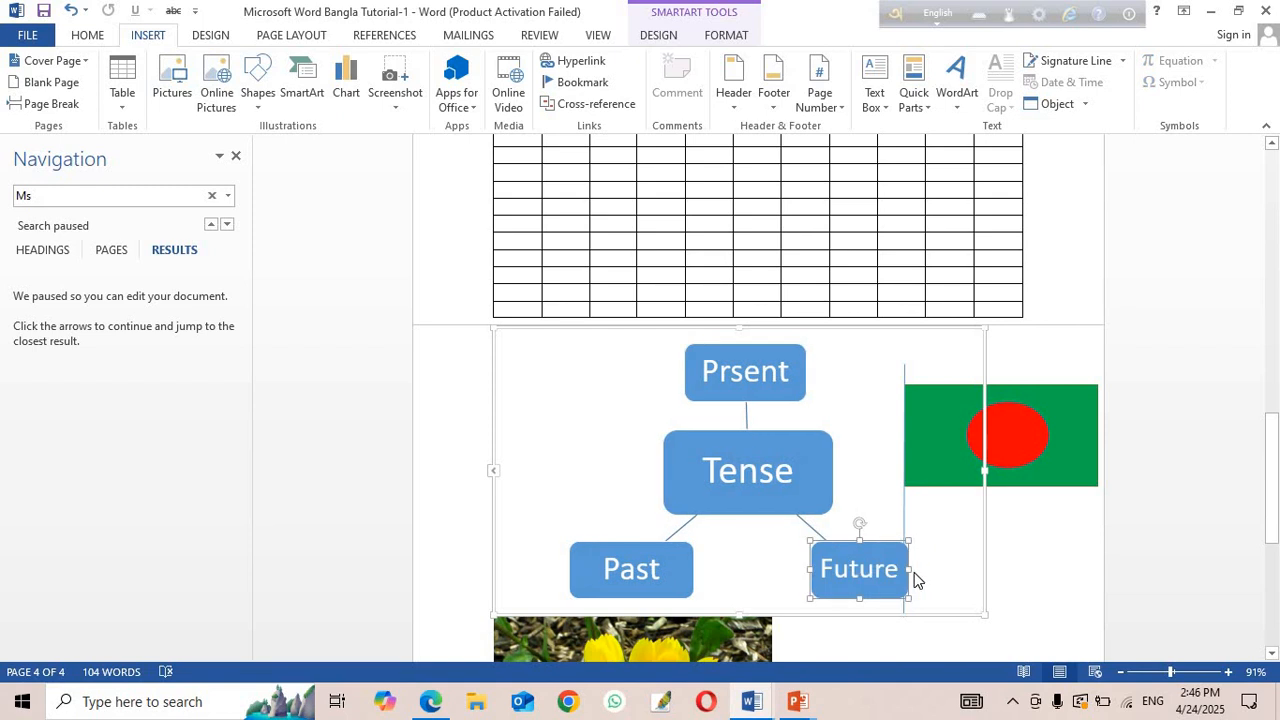
left_click(756, 451)
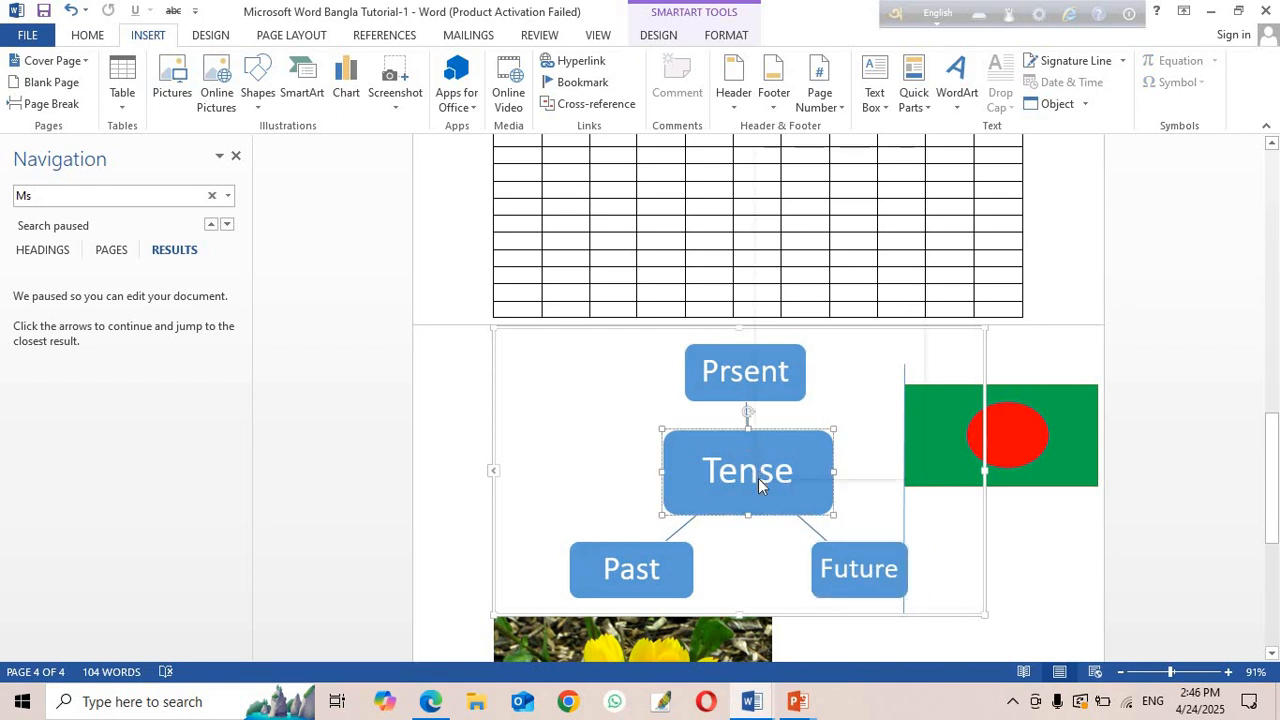
right_click(758, 478)
mouse_move(803, 327)
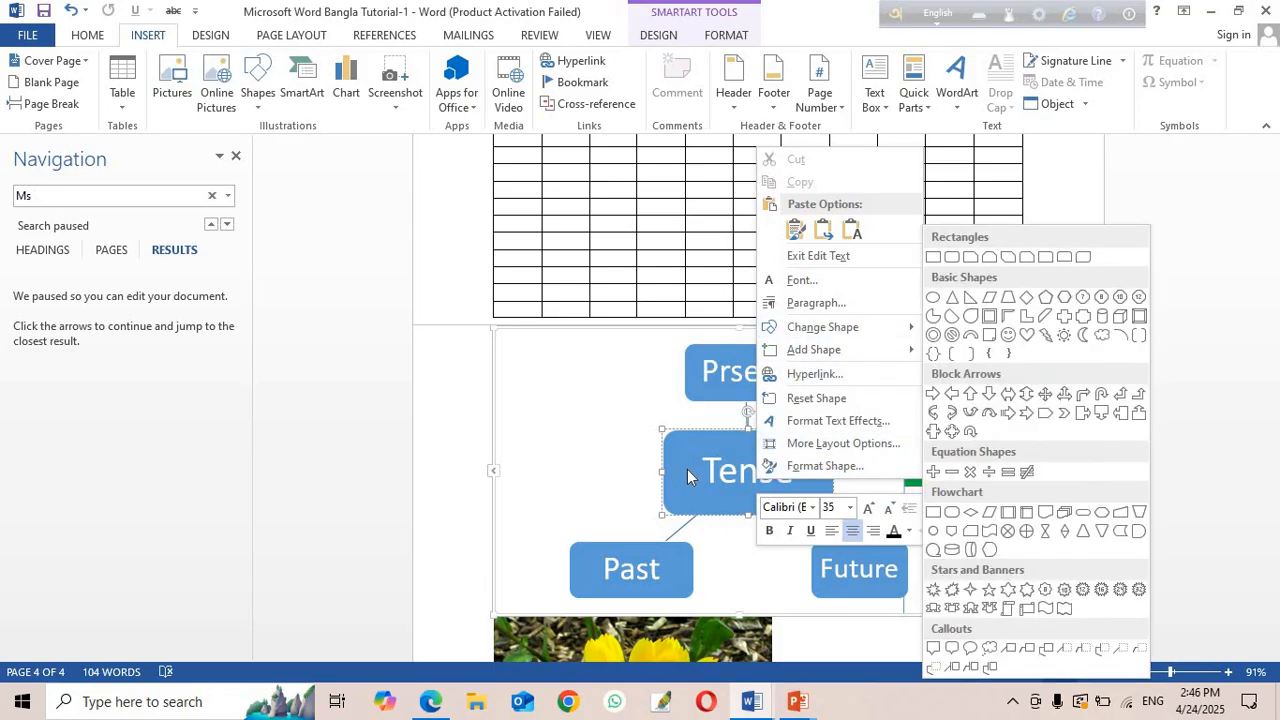
key("Escape")
key("Escape")
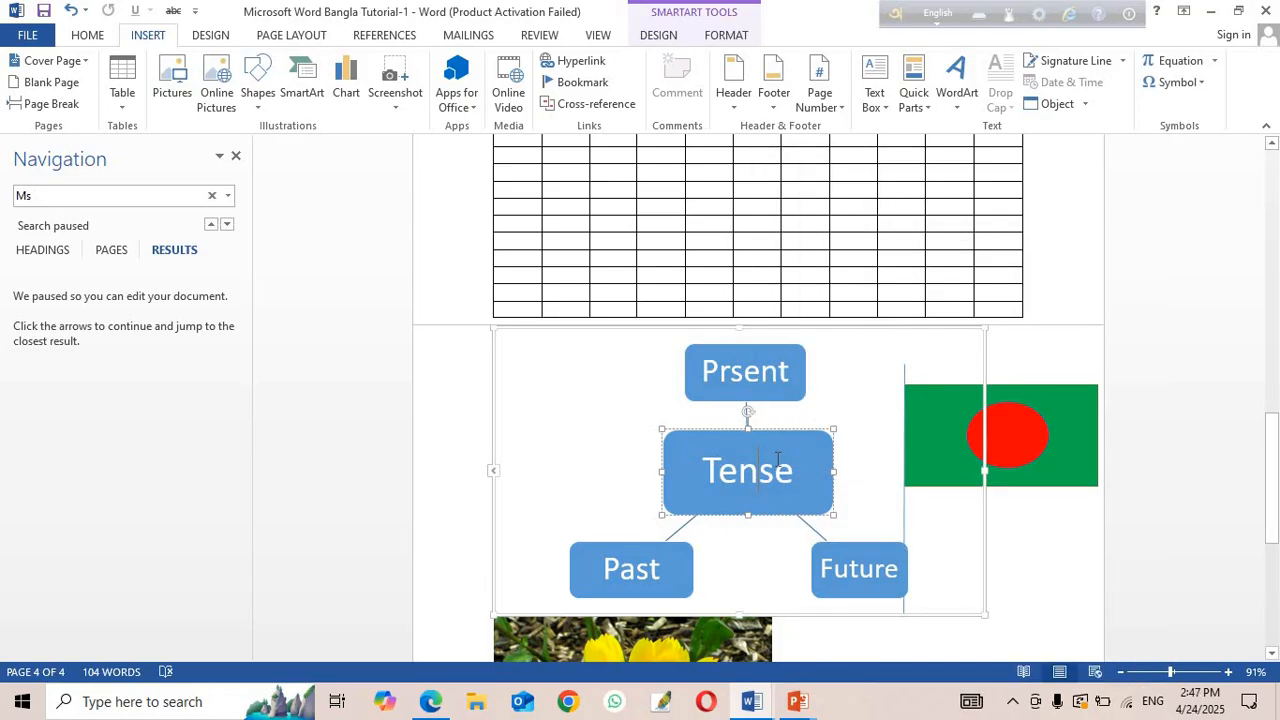
left_click(300, 75)
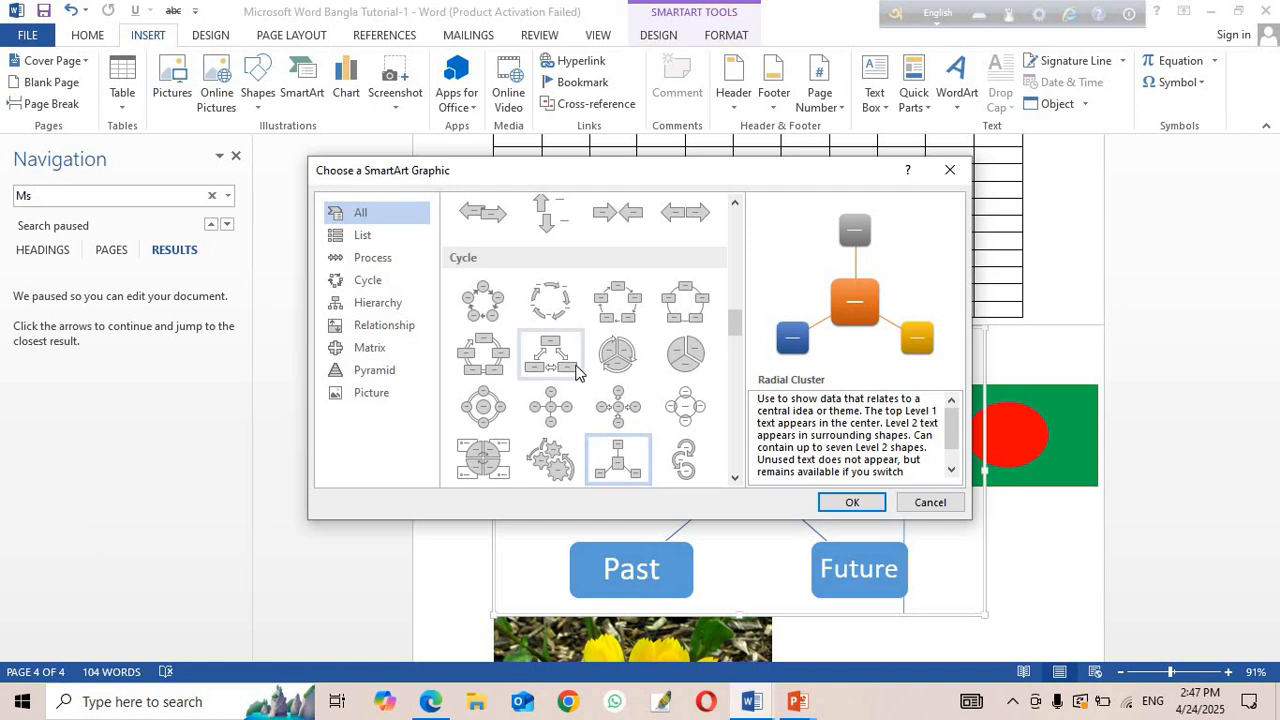
scroll(574, 378, "down", 10)
scroll(571, 378, "up", 15)
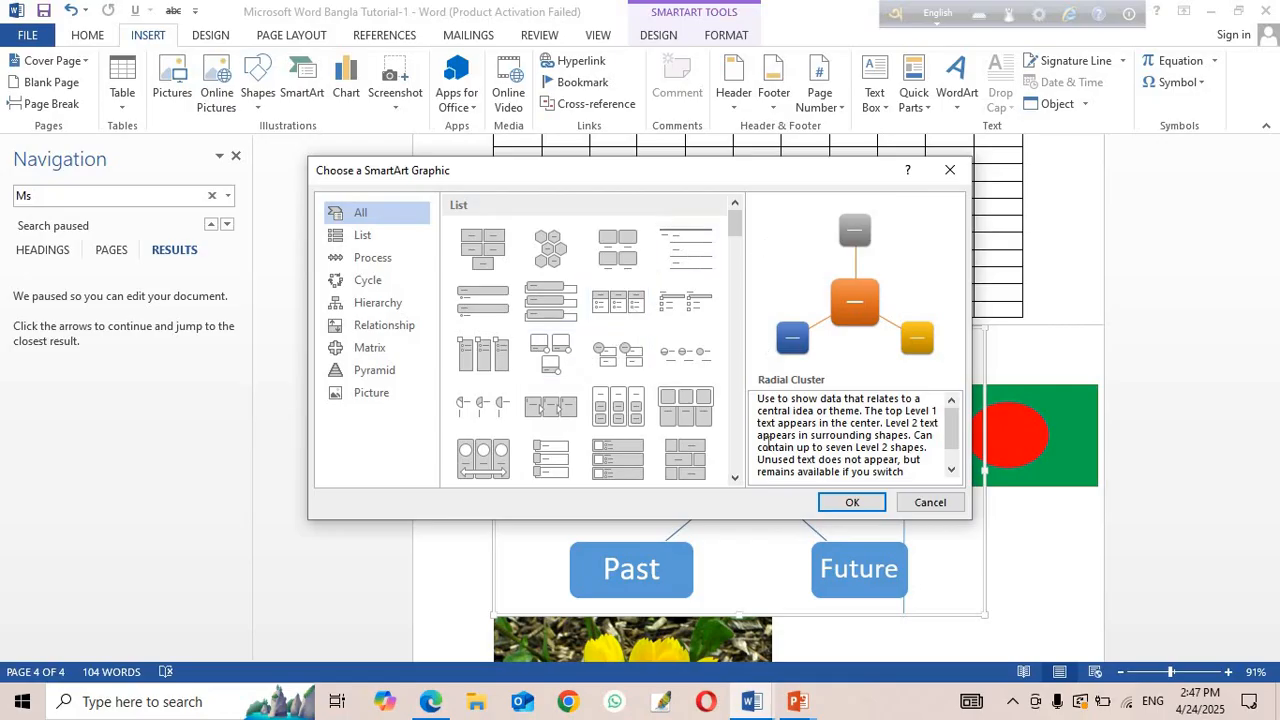
left_click(929, 502)
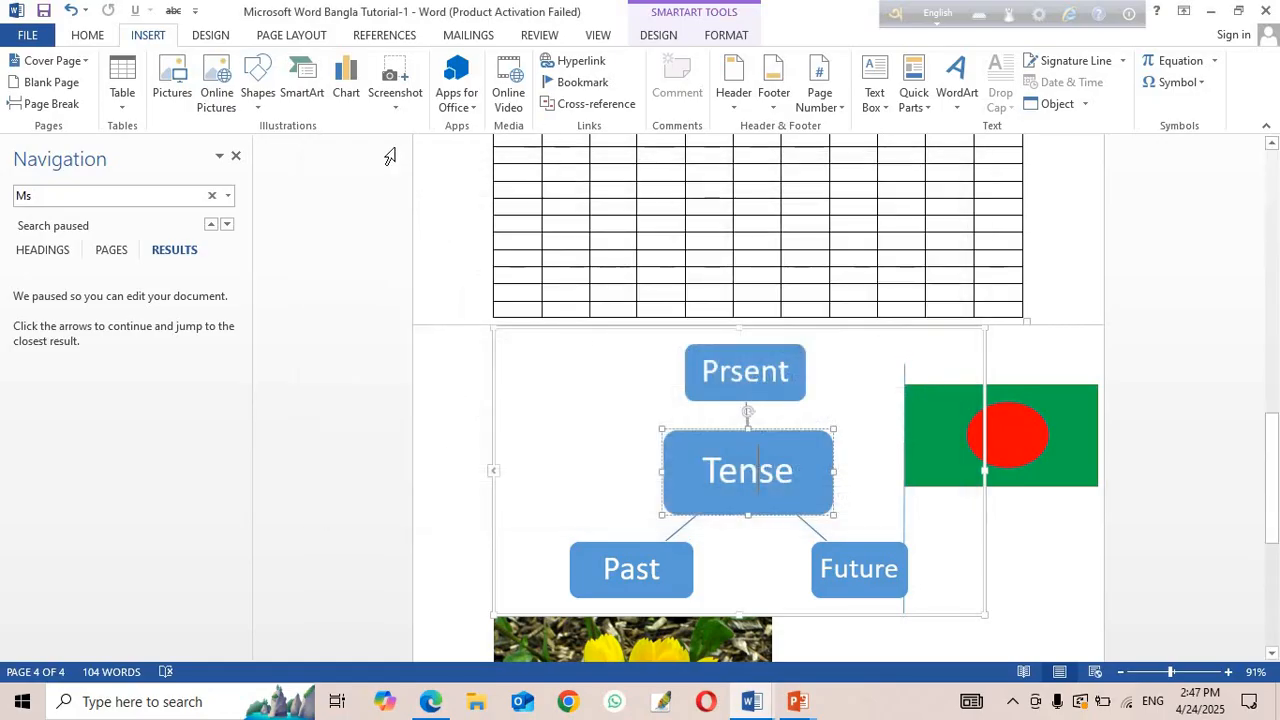
Add blank lines above the numbered tutorial list at the top of the document.
scroll(495, 267, "up", 15)
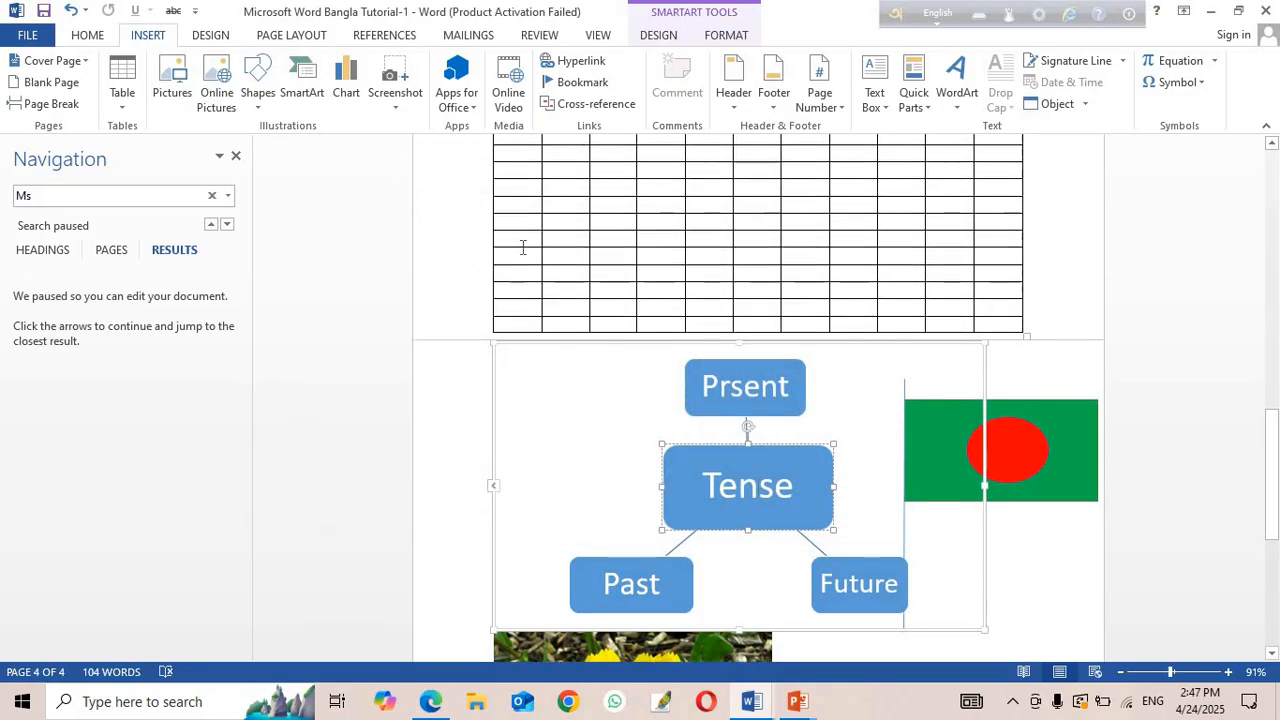
scroll(598, 230, "up", 3)
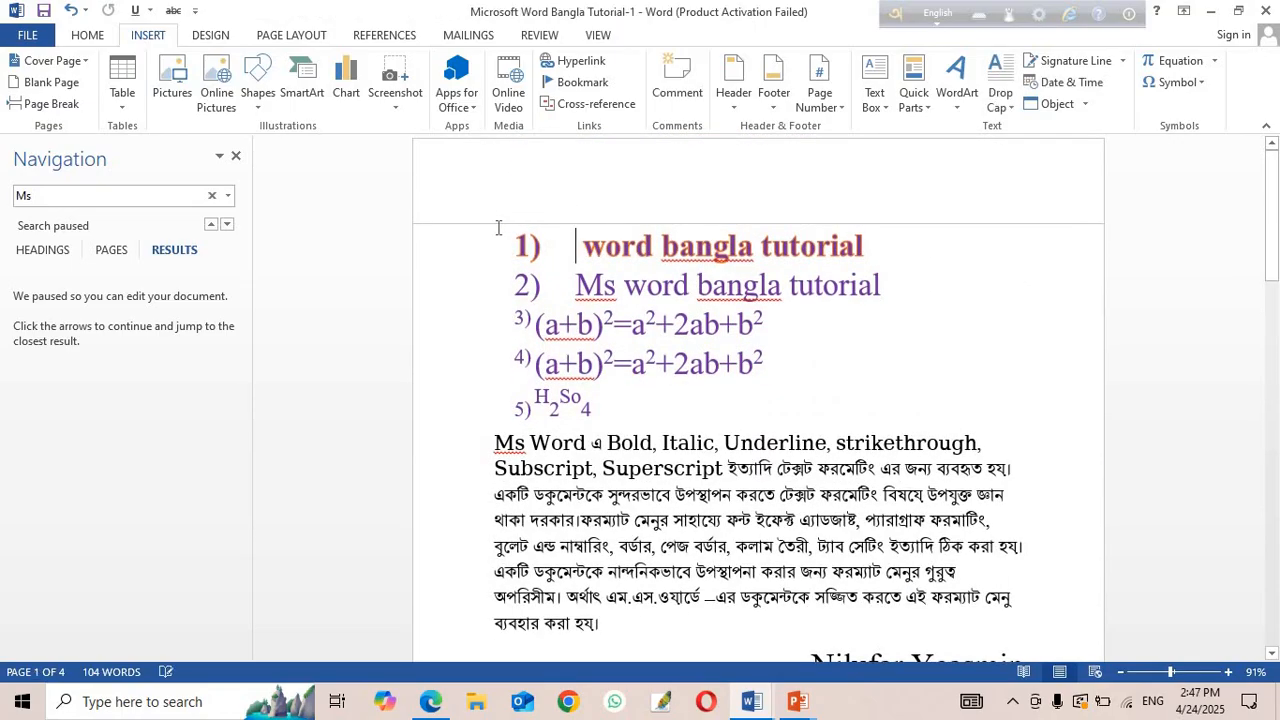
key("Return")
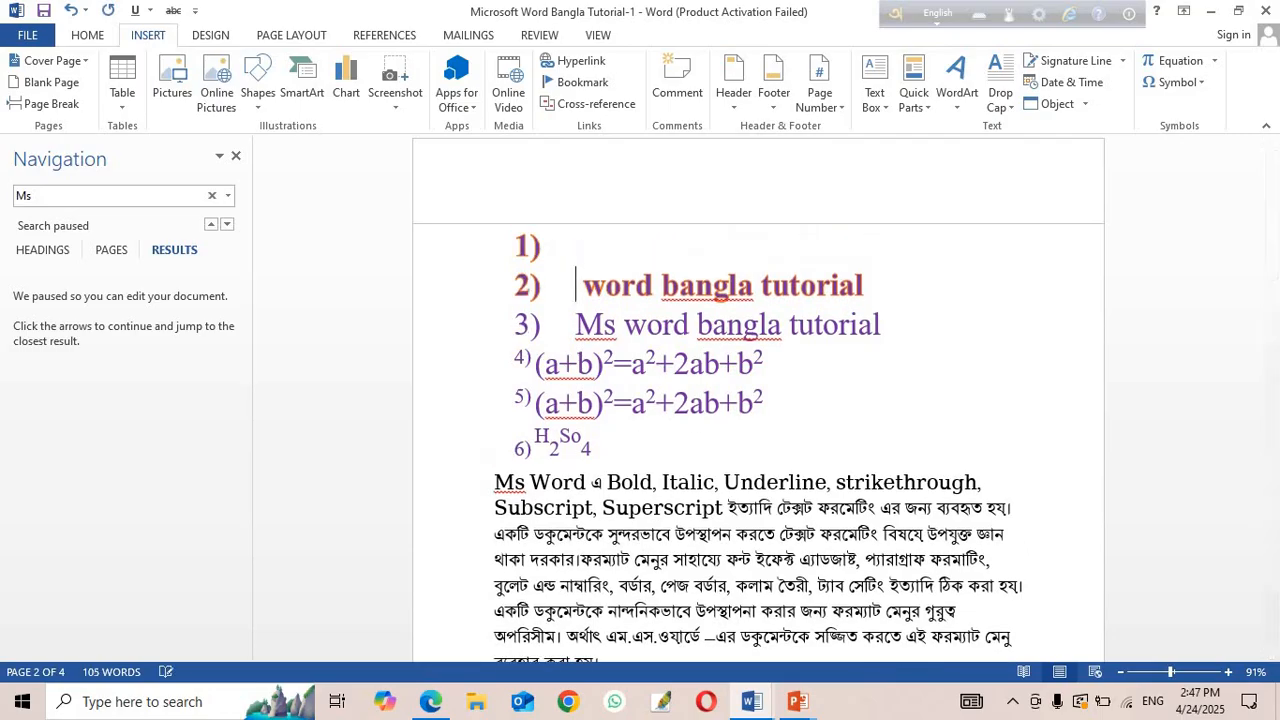
key("Return")
key("Return")
left_click(518, 240)
key("Return")
key("Return")
key("Return")
key("Return")
key("Return")
key("Return")
key("Return")
key("Return")
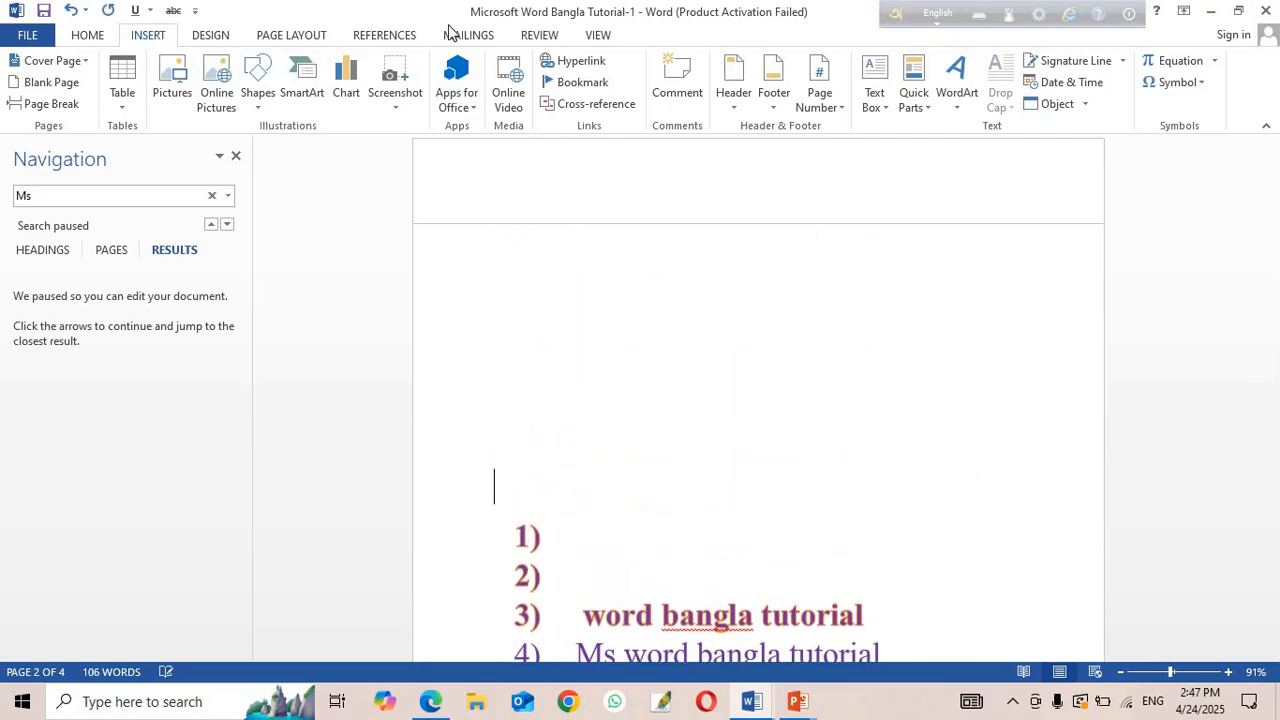
Insert a Clustered Column chart with sample data in the blank space.
left_click(345, 80)
mouse_move(569, 271)
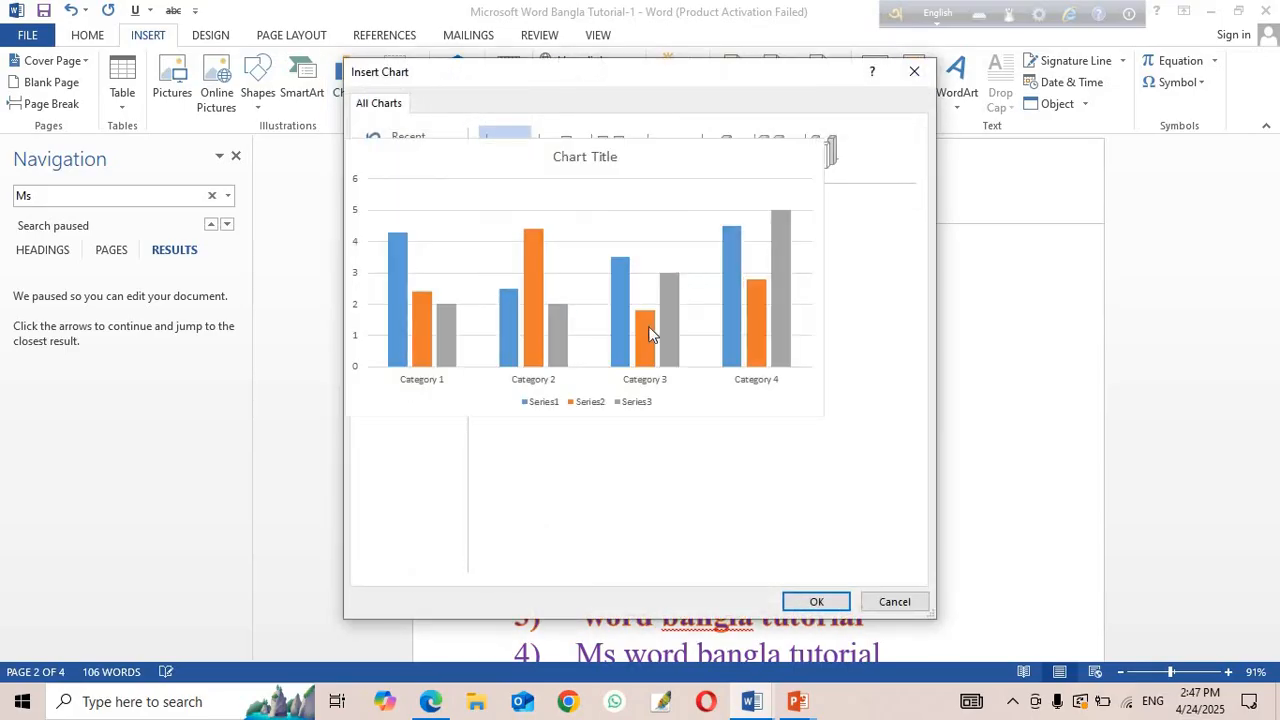
left_click(817, 601)
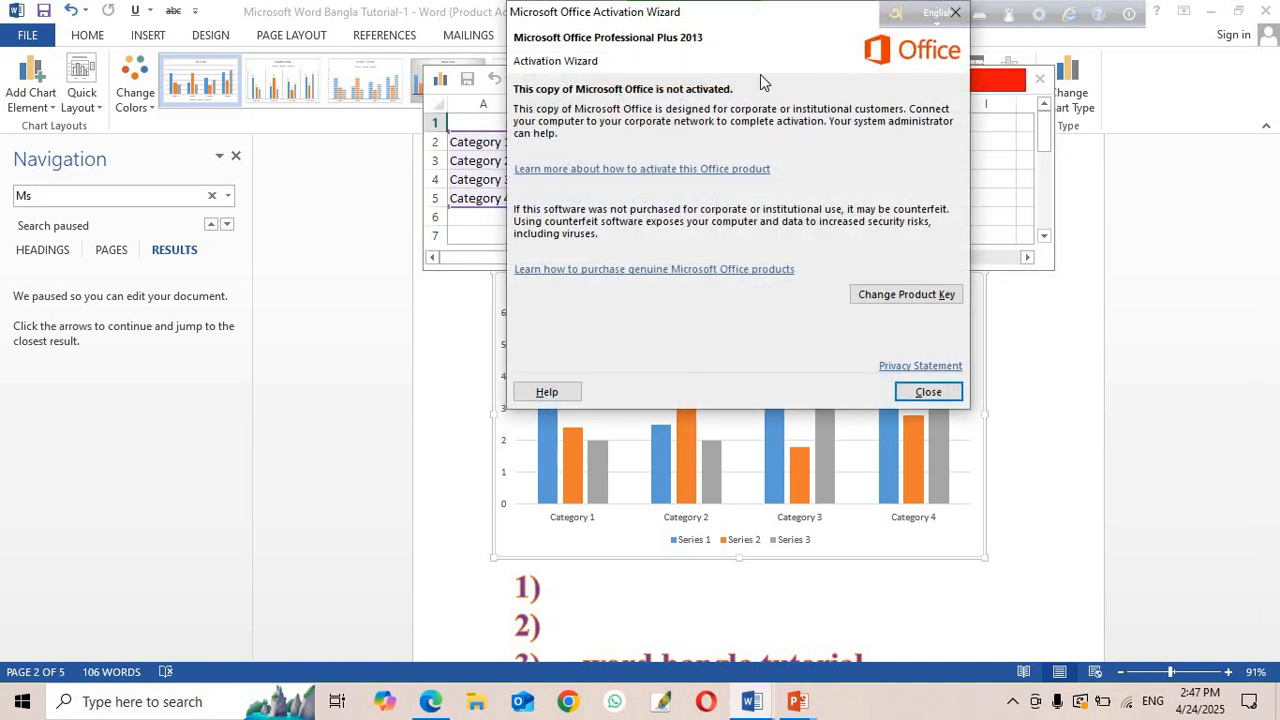
Dismiss the activation notice and rename categories A2 and A3 to Bangla and English.
left_click(919, 84)
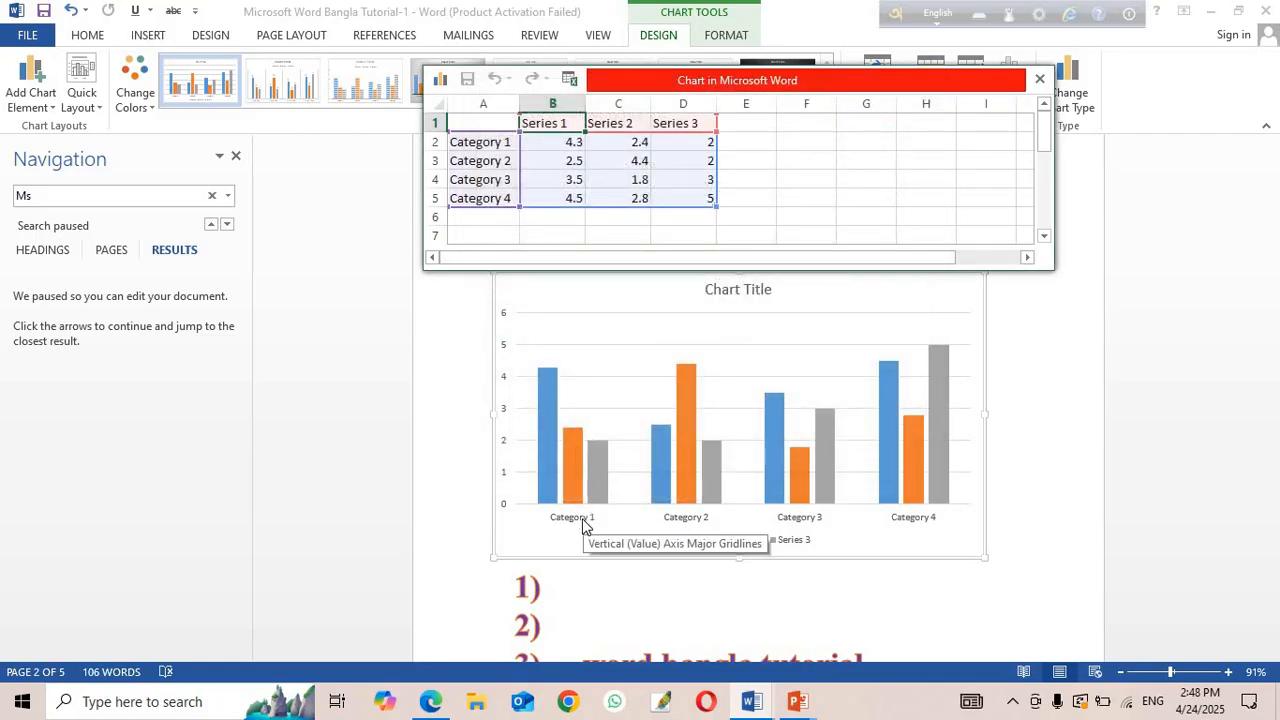
left_click(500, 145)
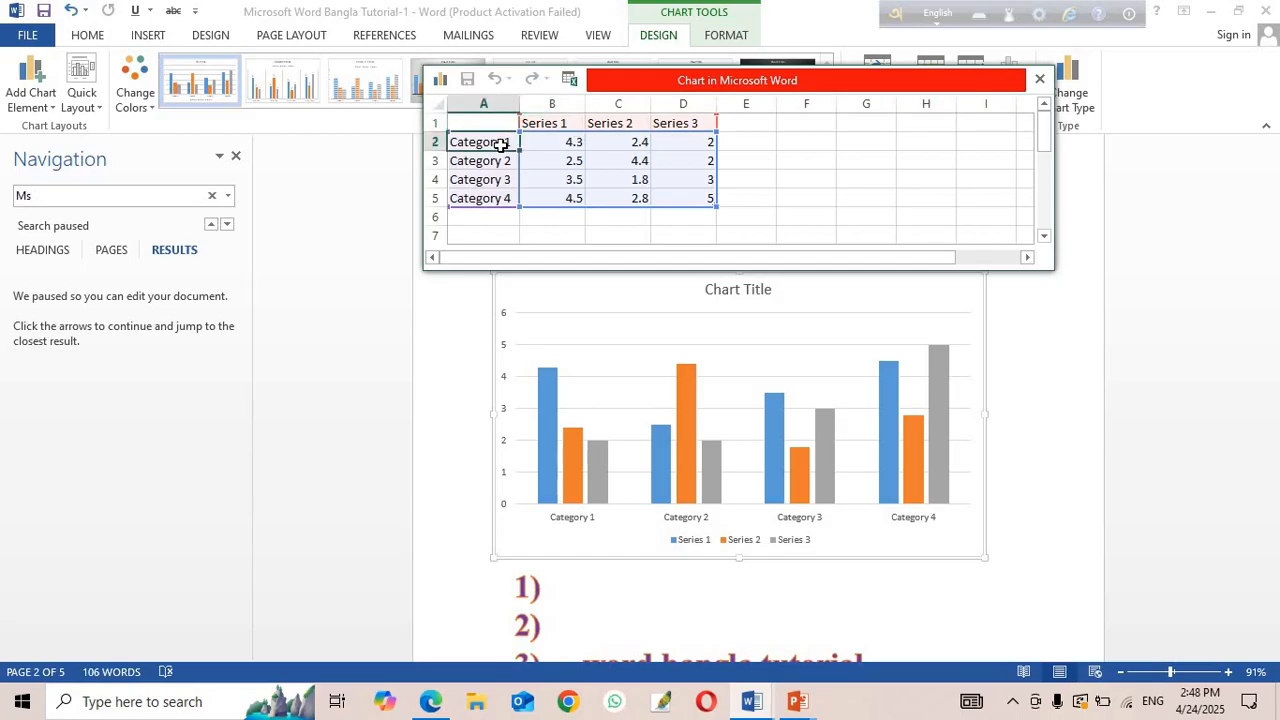
type("Bangla")
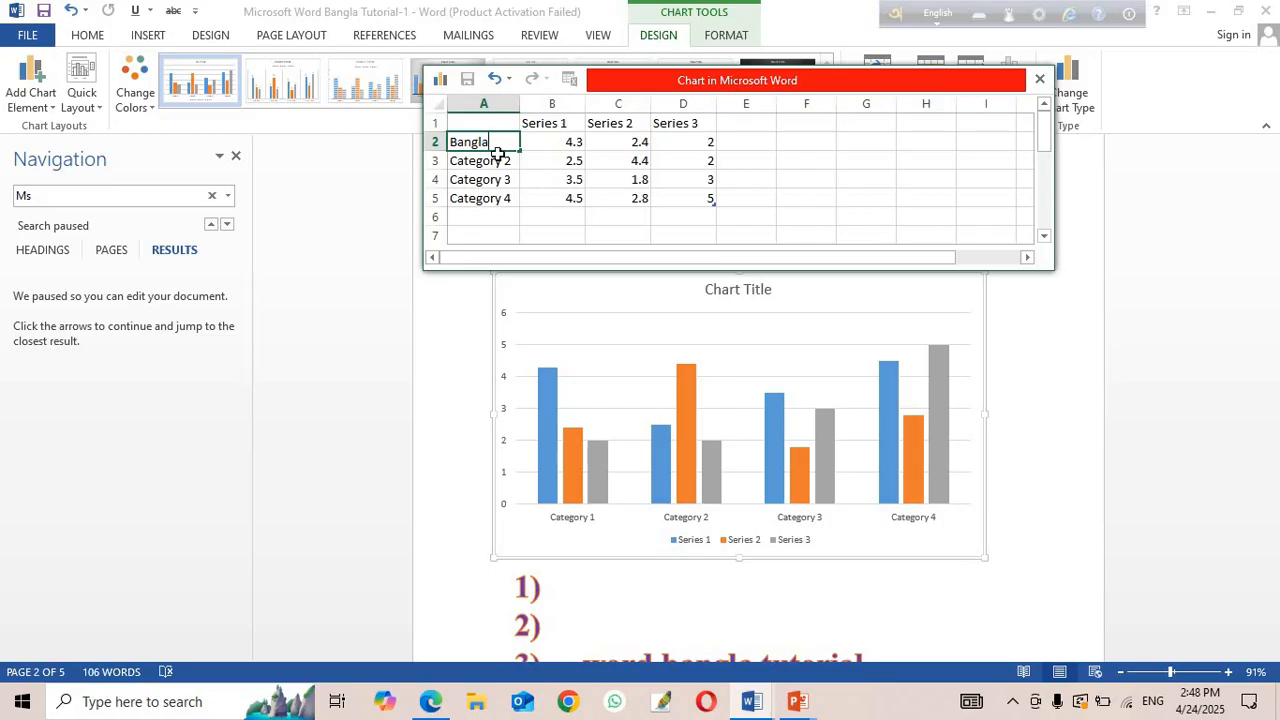
left_click(494, 160)
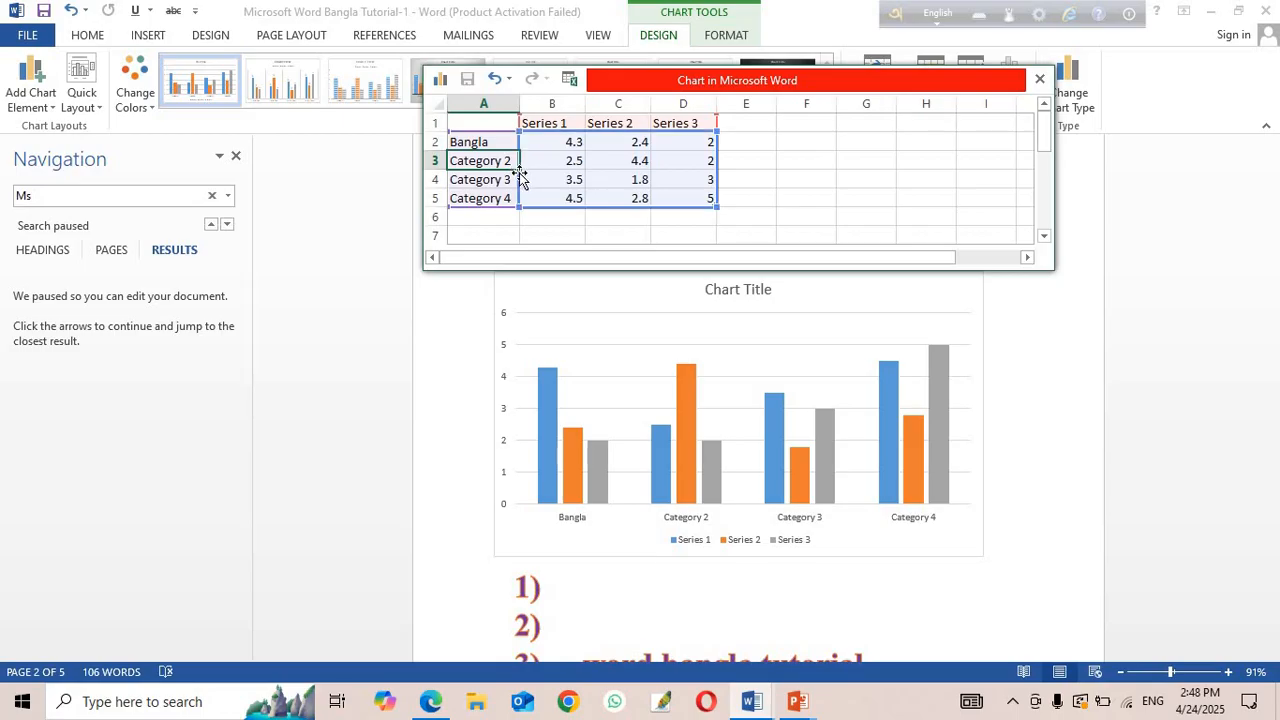
type("En")
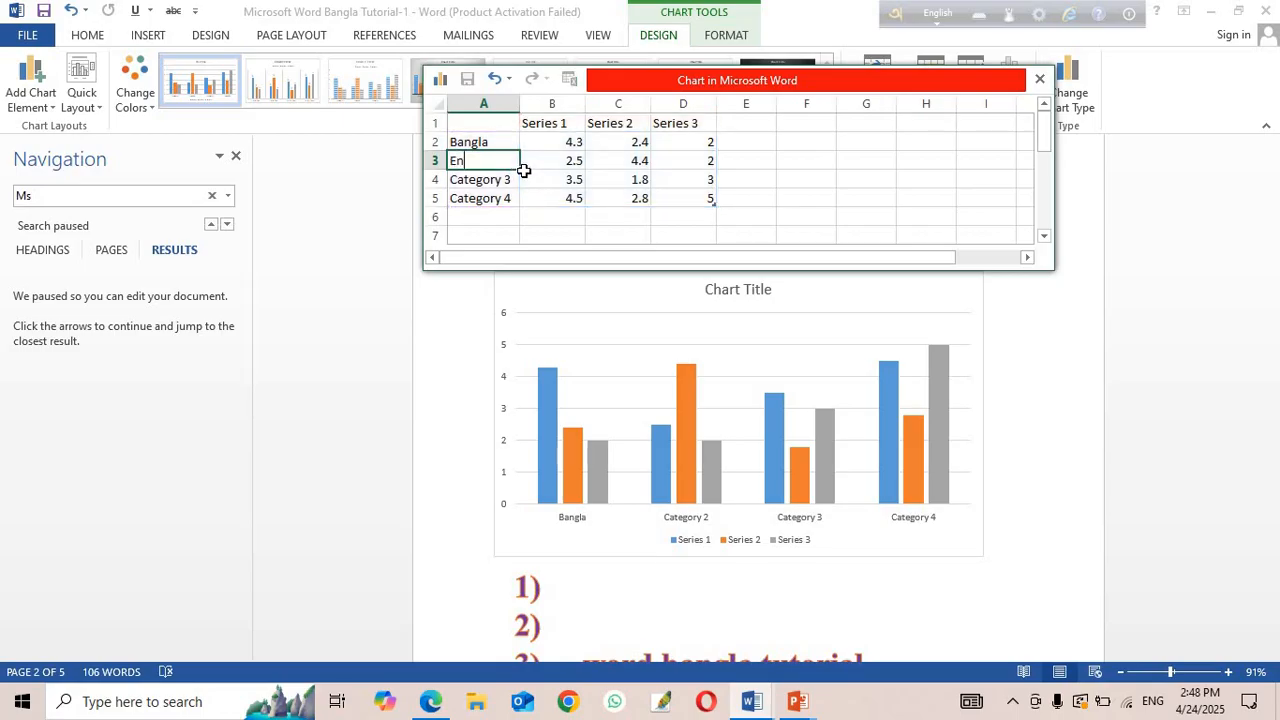
type("glish")
key("Return")
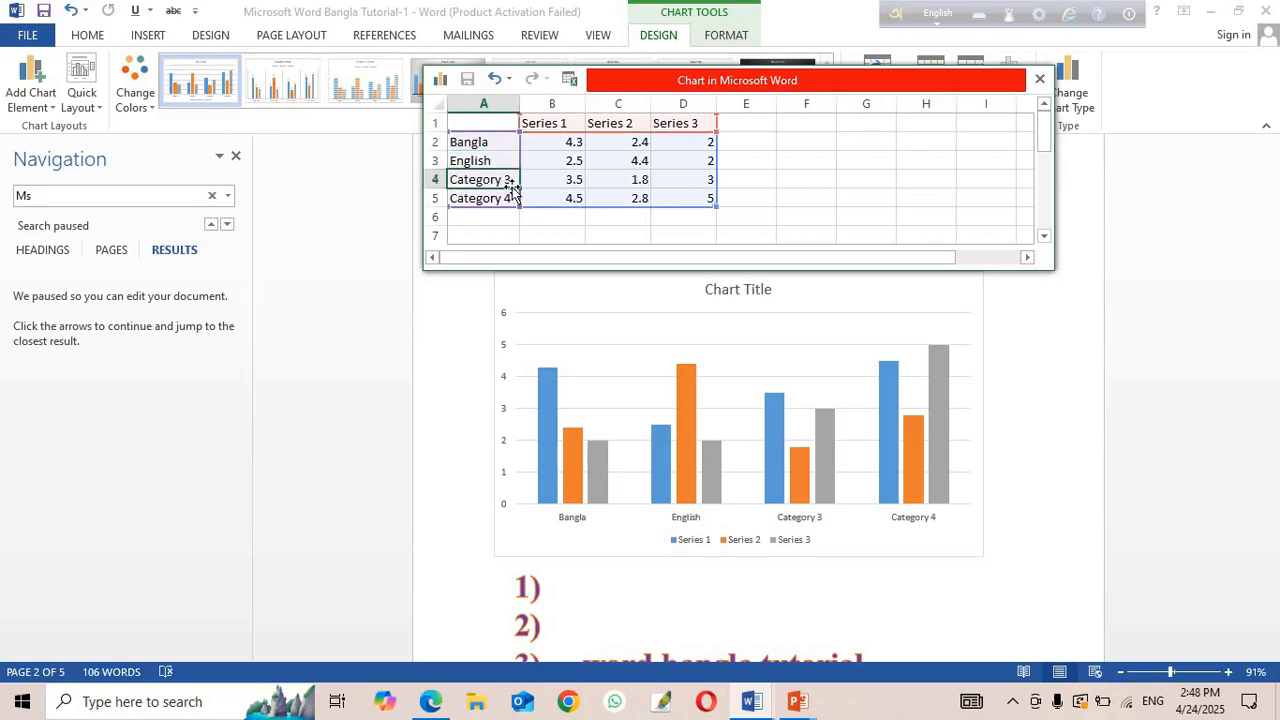
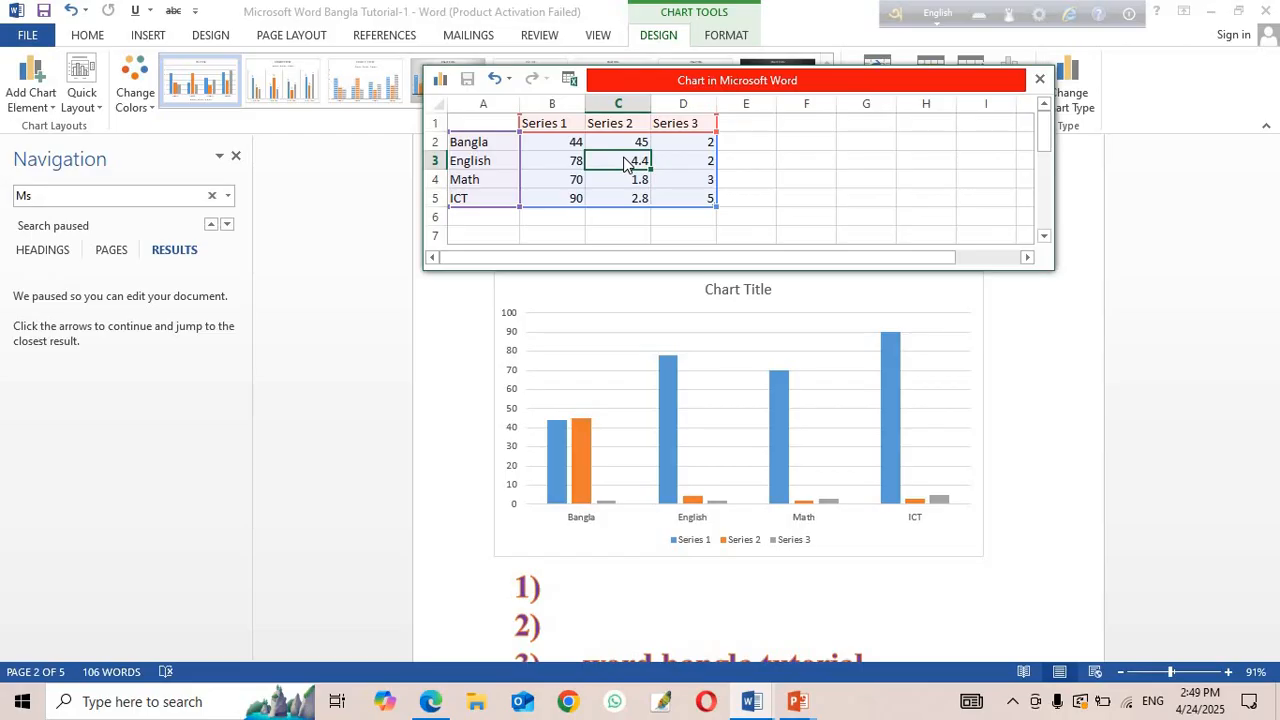
Enter Series 2 values 65, 63 and 80 for English, Math and ICT.
type("65")
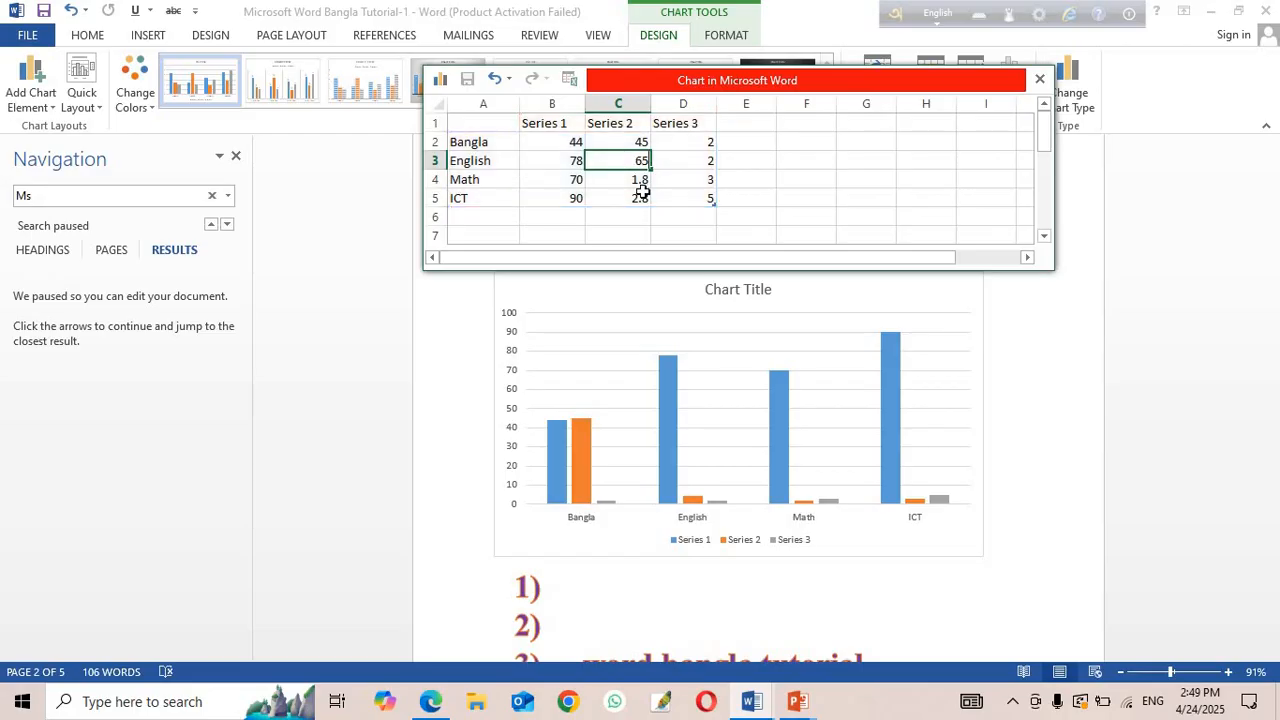
left_click(639, 184)
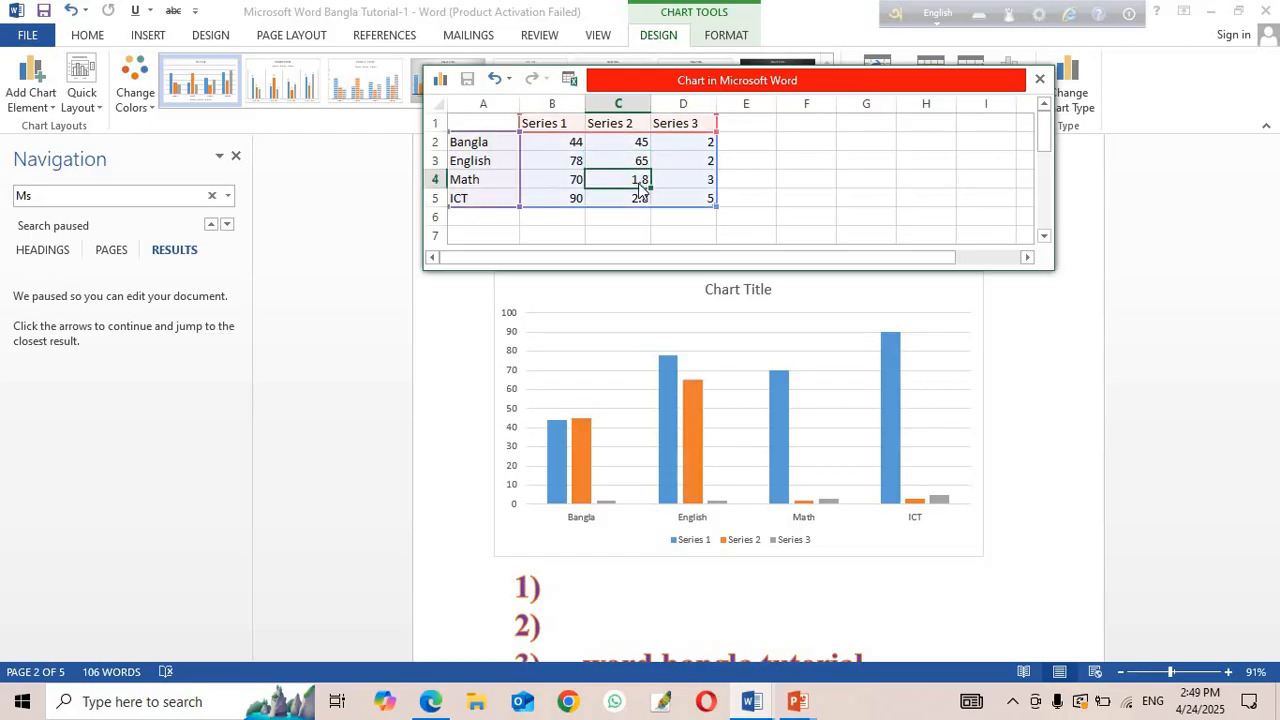
type("76")
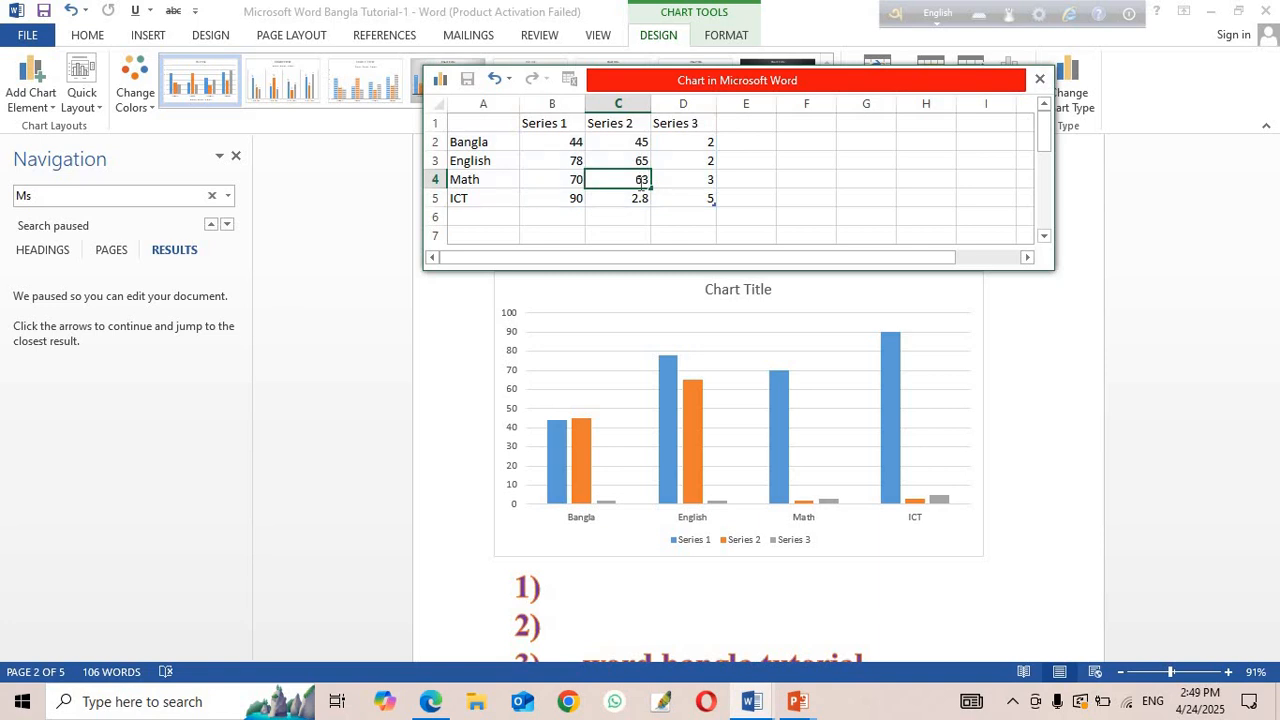
left_click(634, 202)
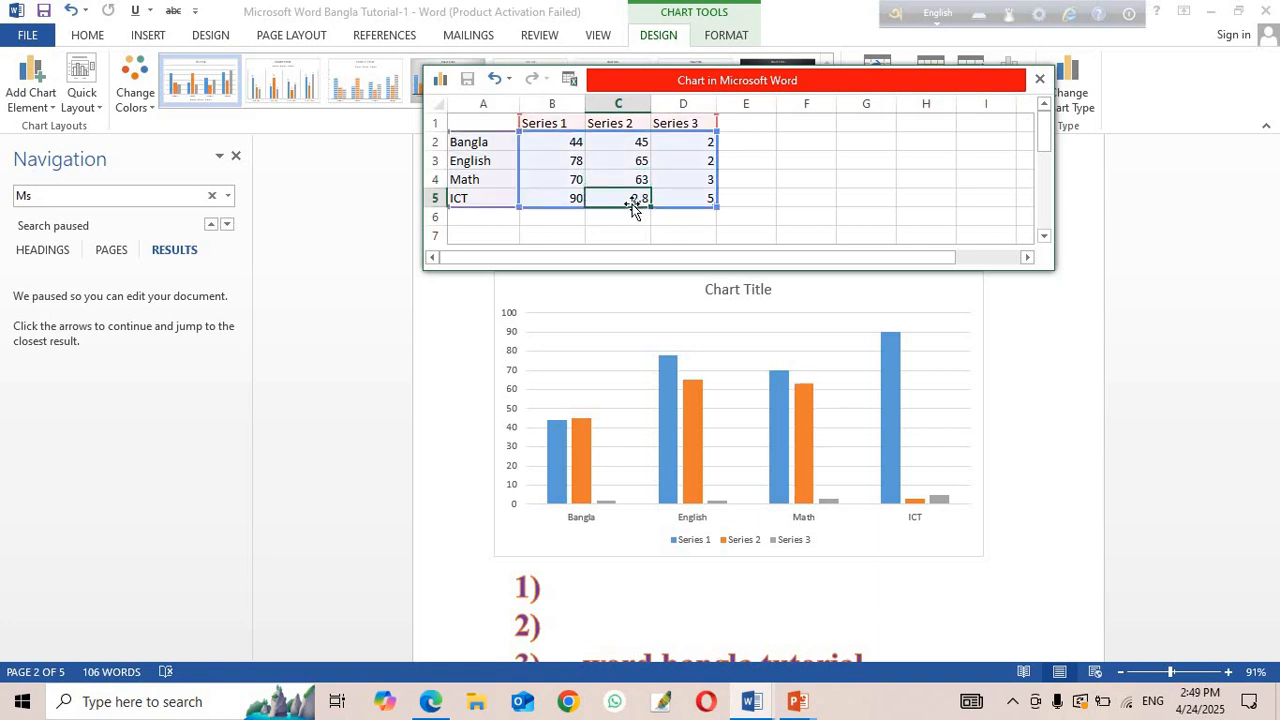
type("80")
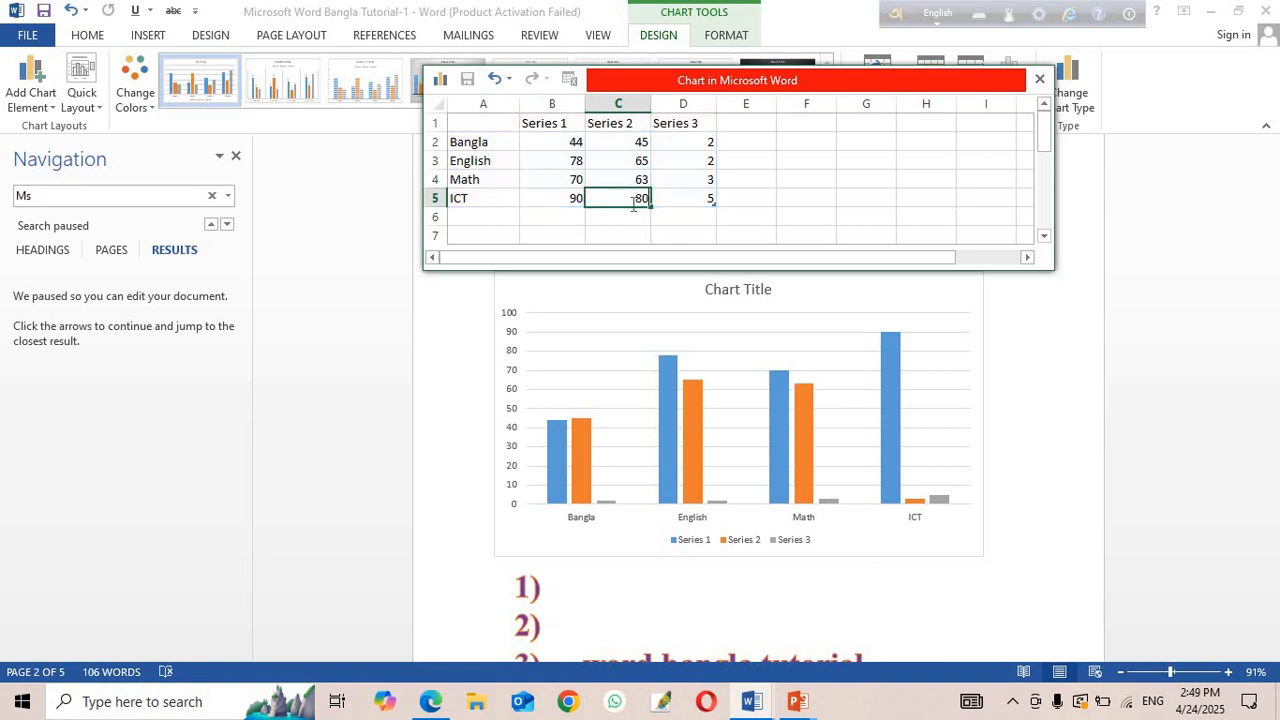
left_click(697, 142)
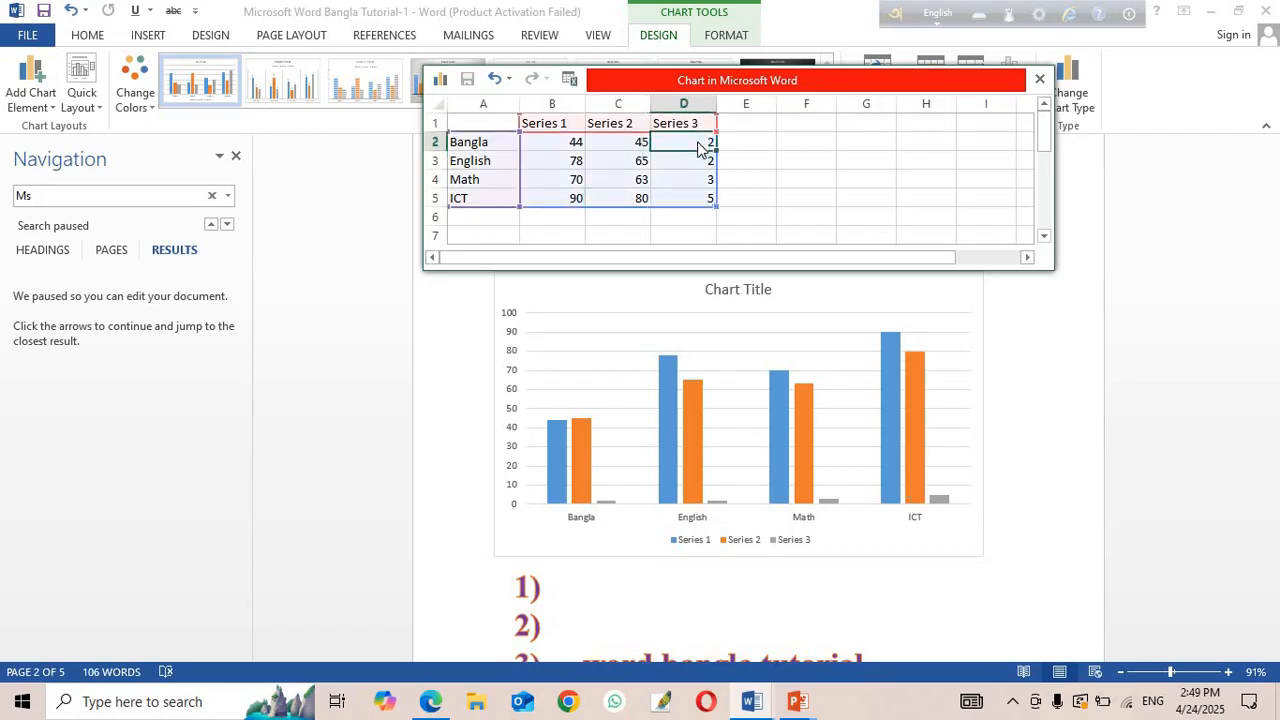
Enter Series 3 values 67, 43, 23 and 45 for Bangla, English, Math and ICT.
type("67")
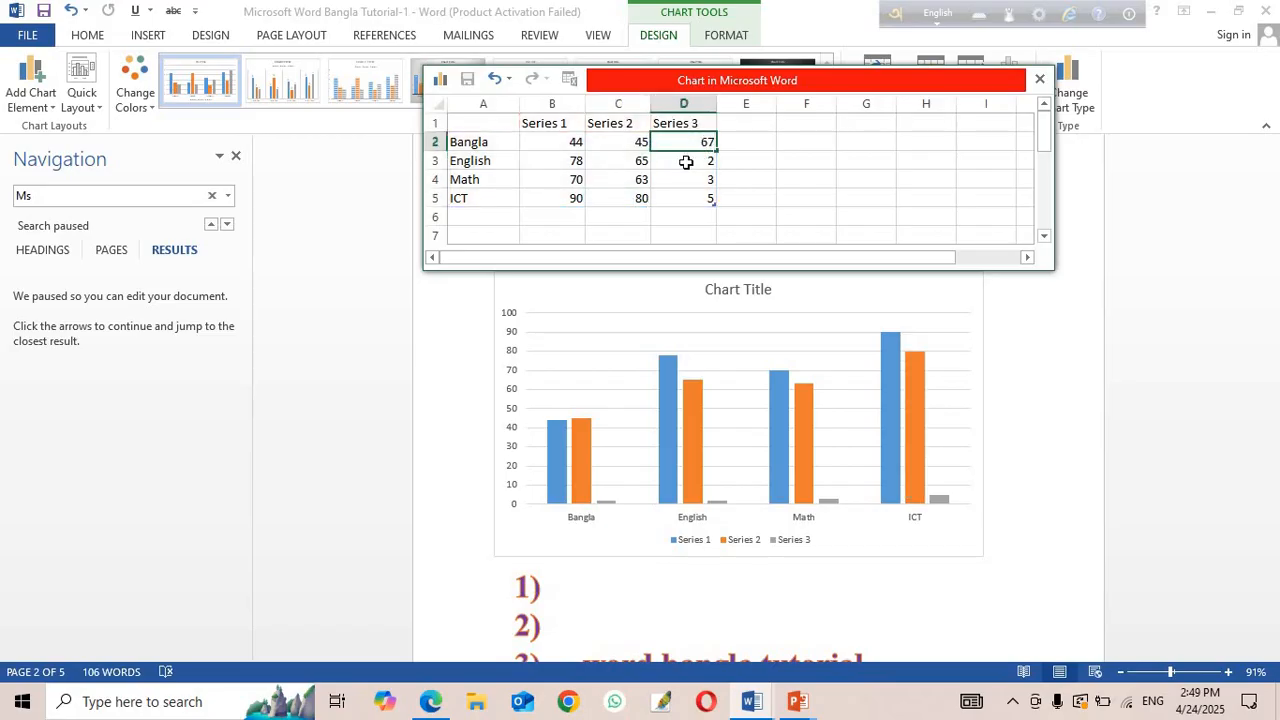
left_click(686, 162)
type("43")
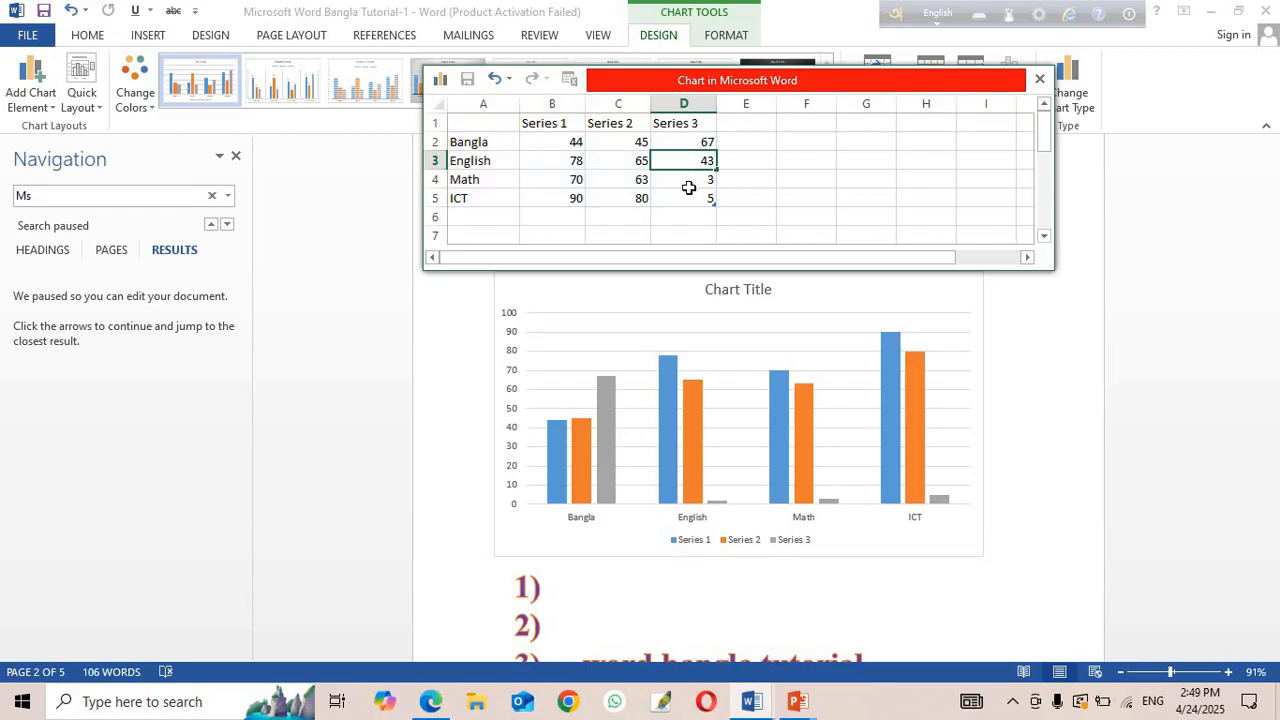
left_click(689, 188)
type("23")
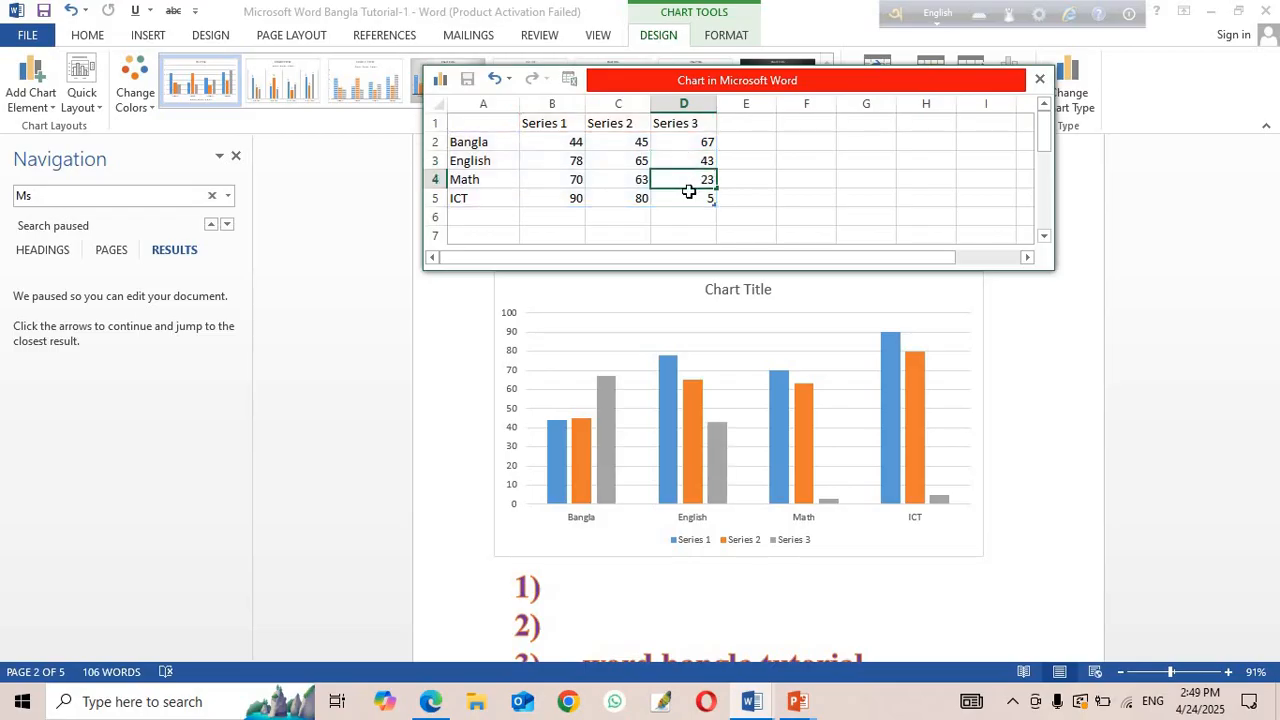
left_click(690, 204)
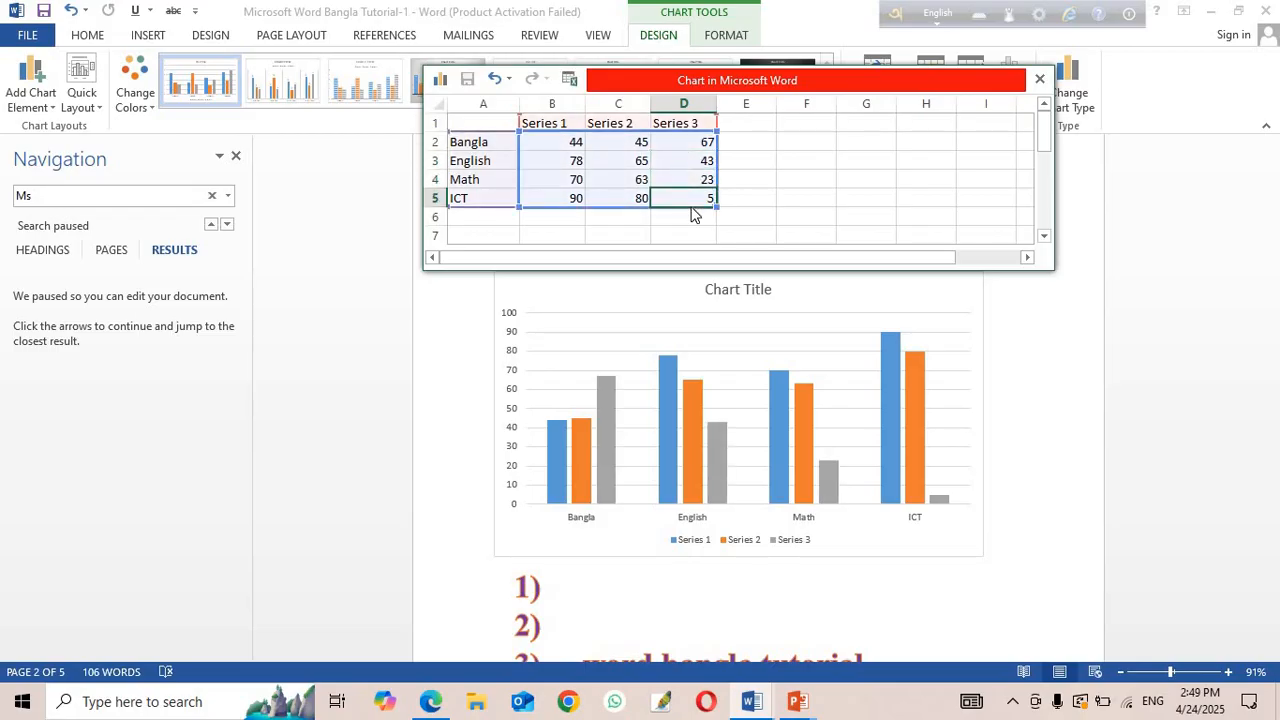
type("45")
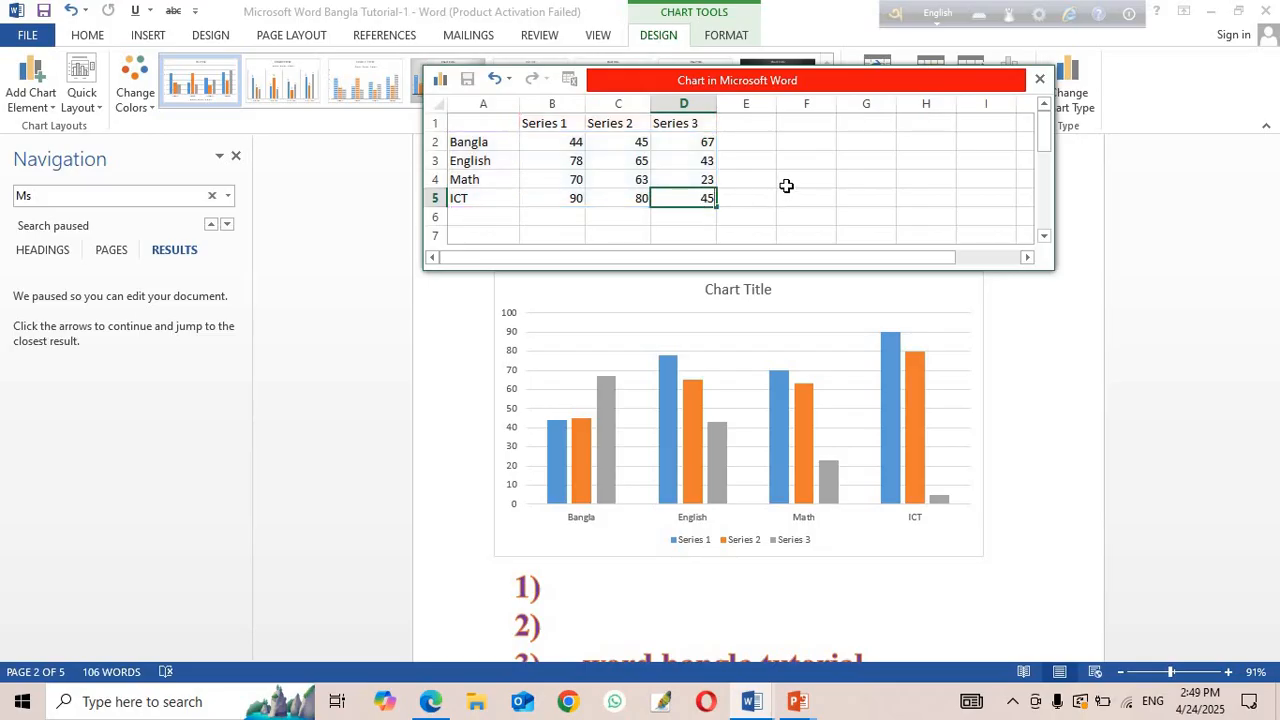
left_click(737, 132)
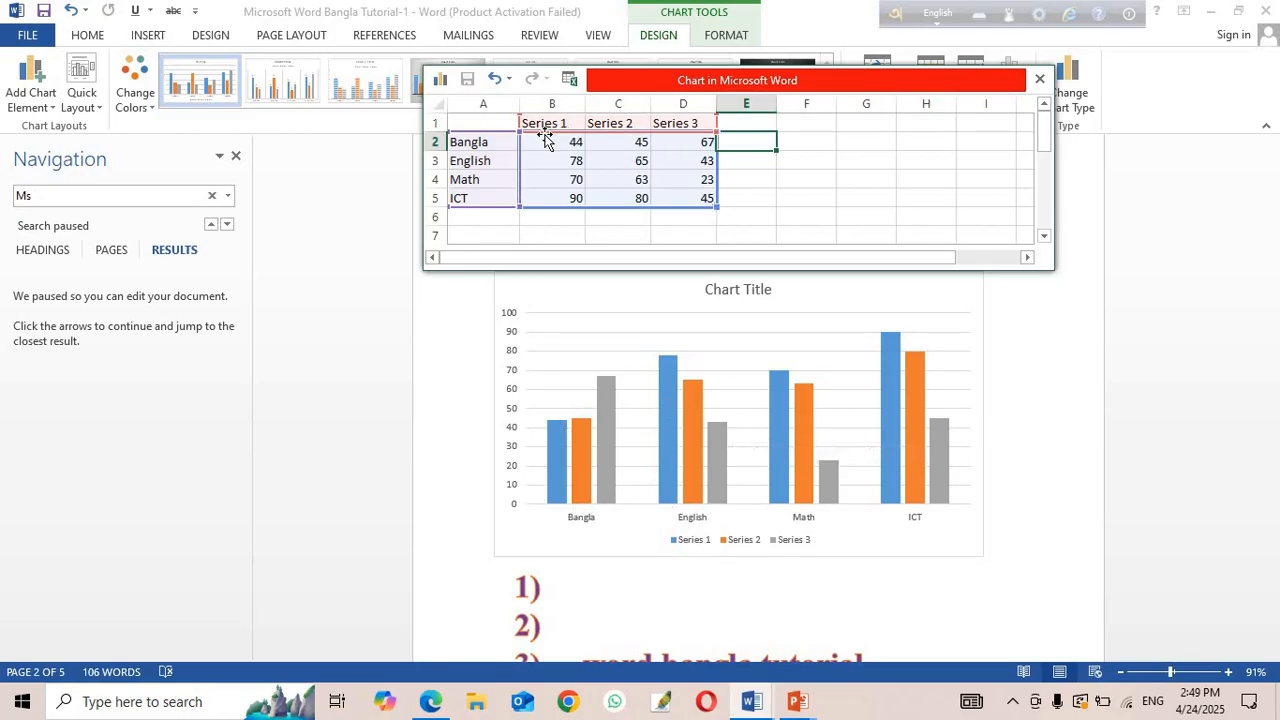
scroll(762, 404, "down", 4)
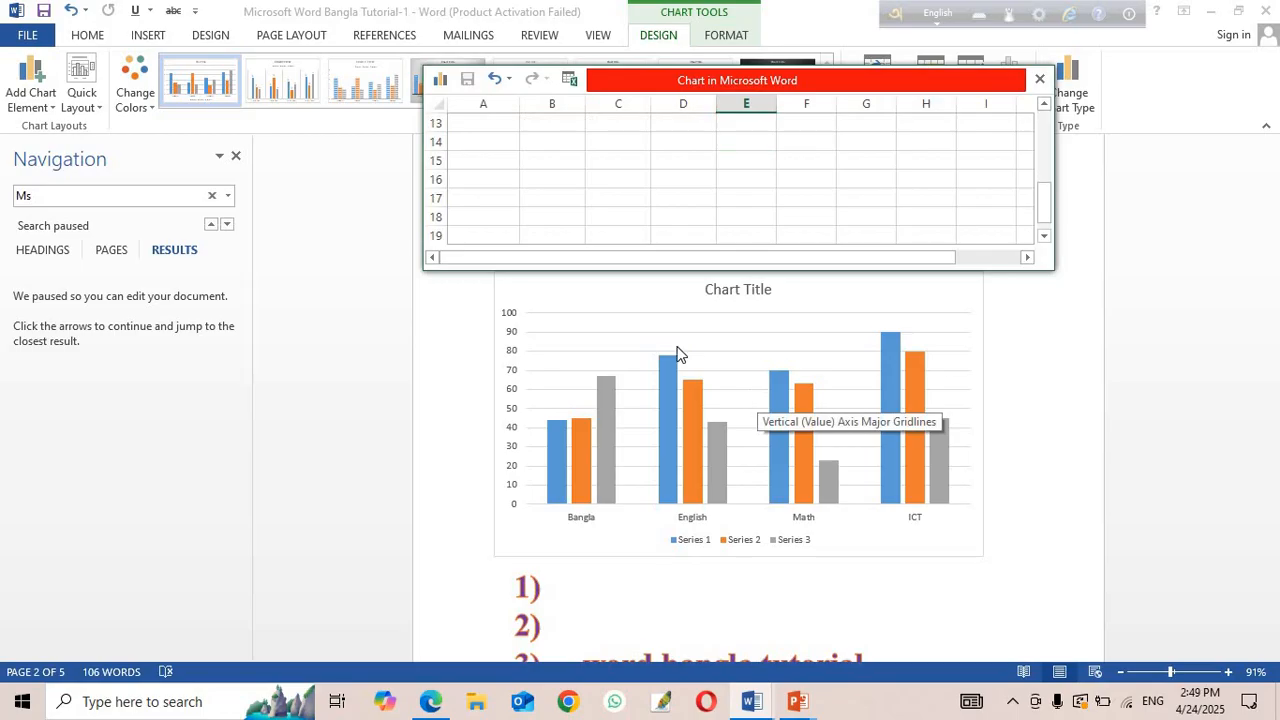
scroll(678, 352, "up", 4)
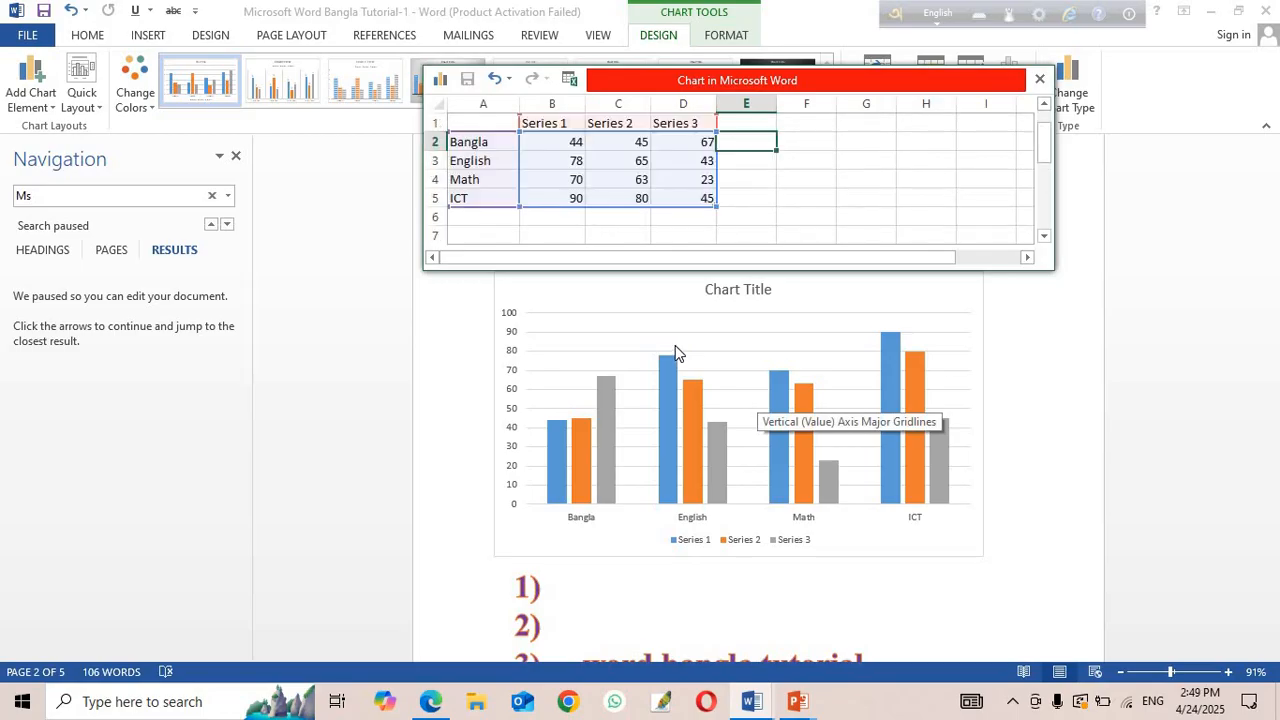
Close the chart data sheet and deselect the chart.
left_click(1040, 79)
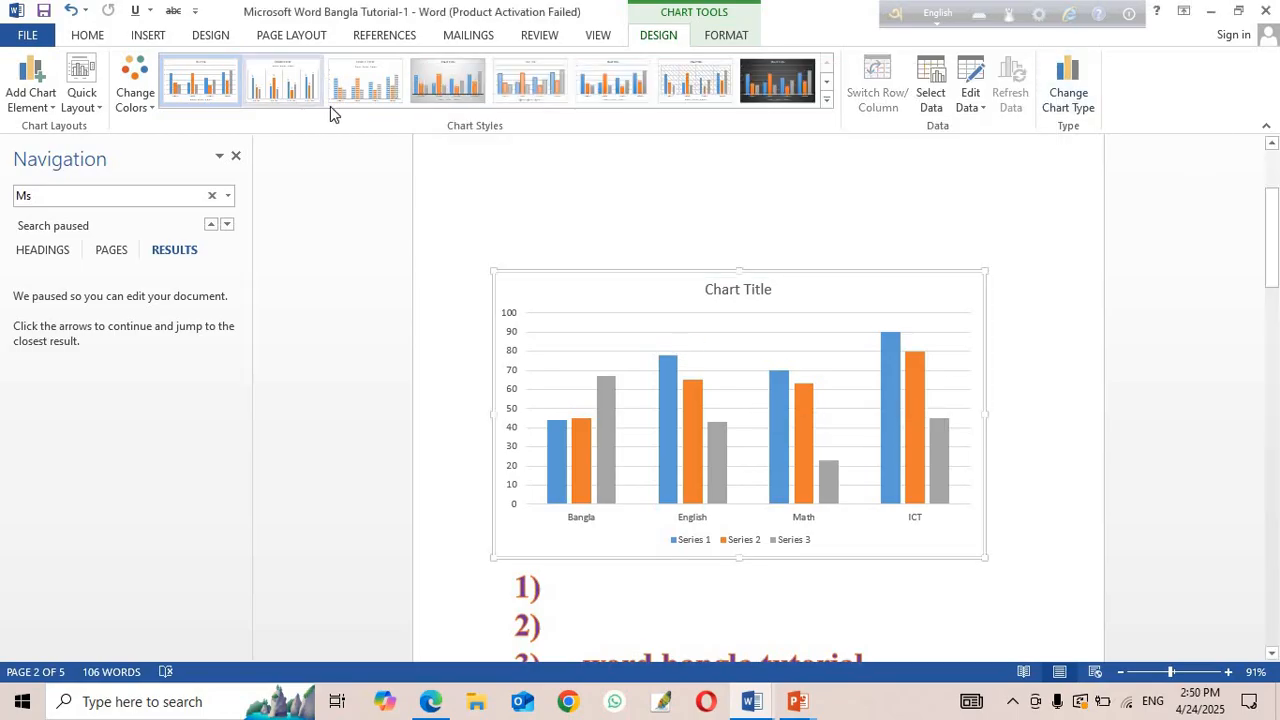
left_click(150, 35)
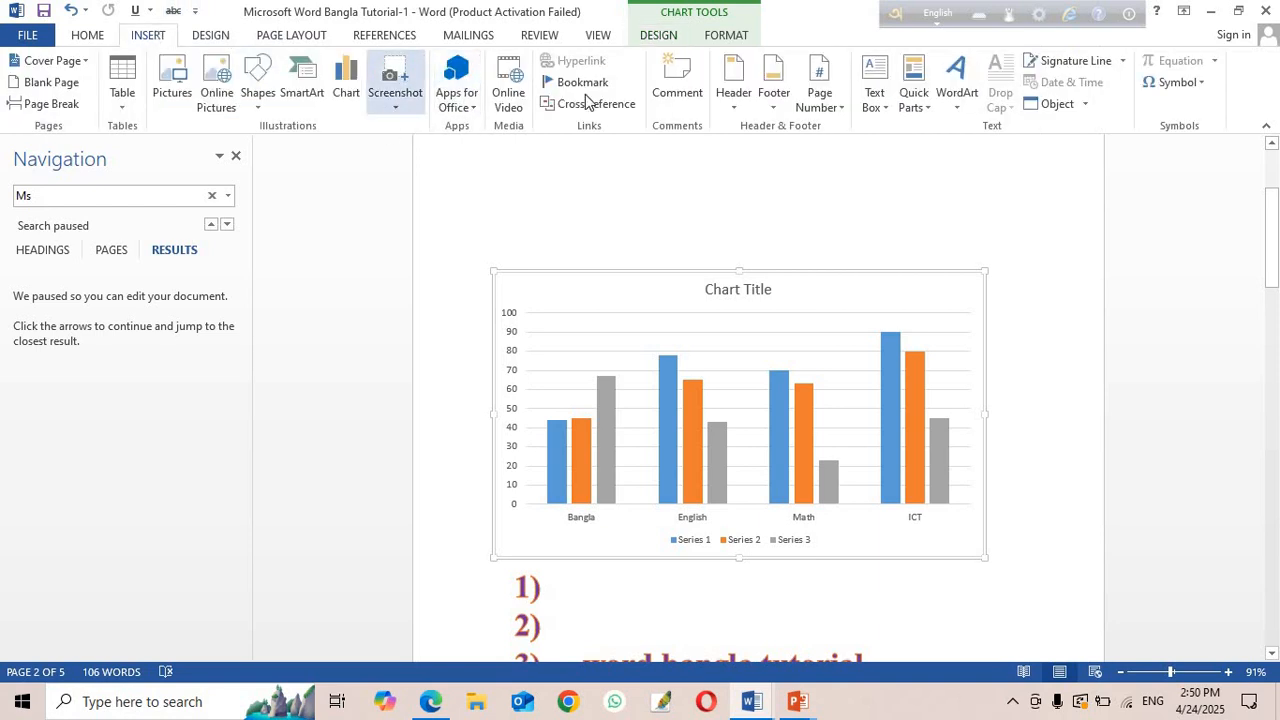
left_click(830, 192)
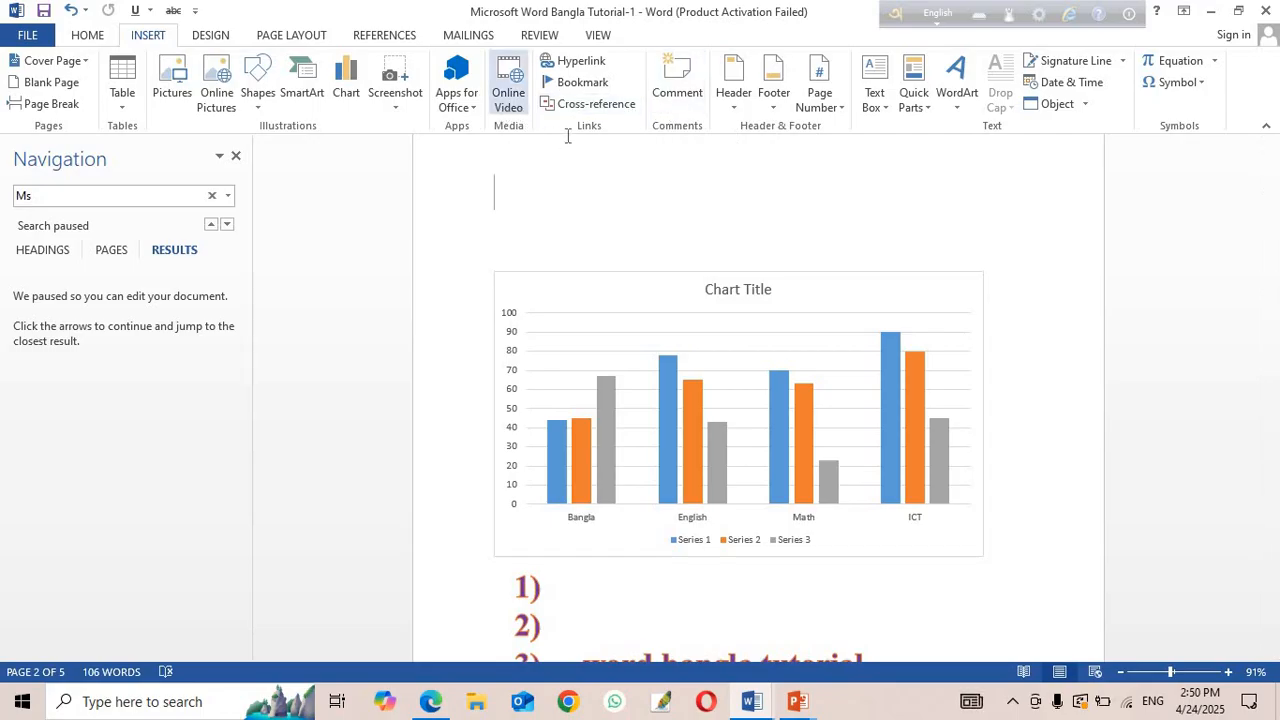
Insert a blank header reading 'Bismillah'.
left_click(733, 110)
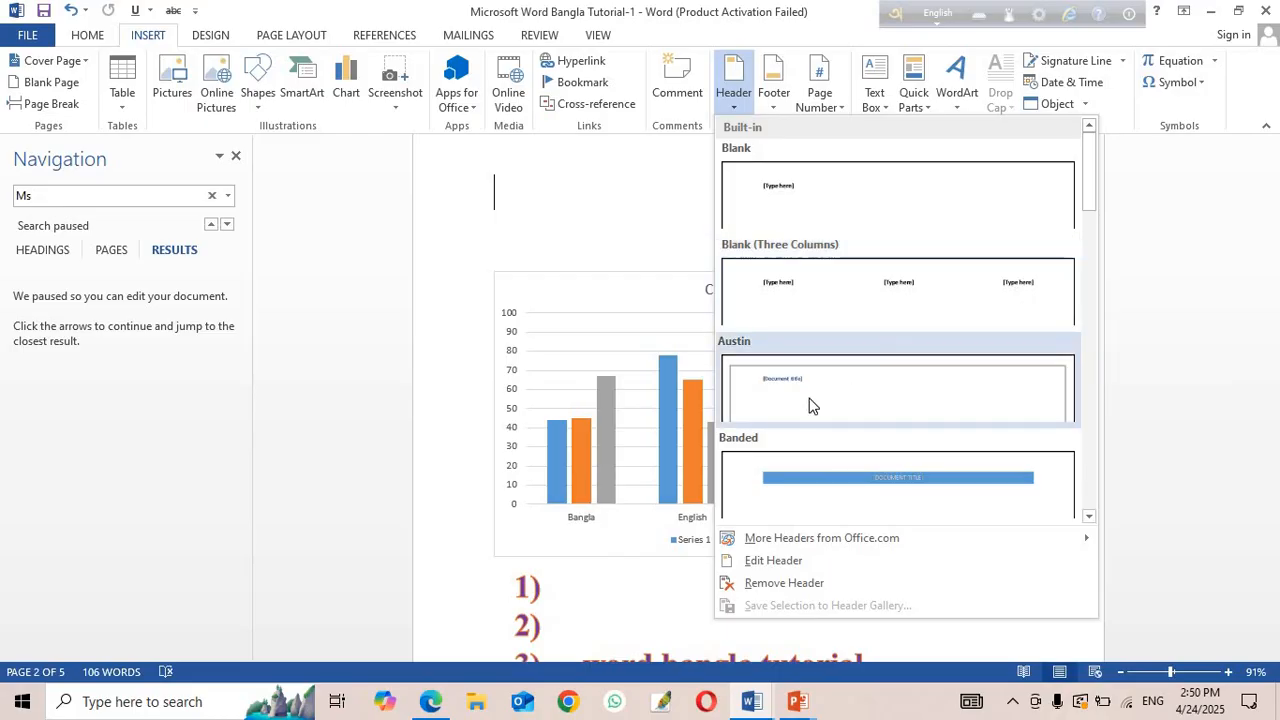
left_click(772, 191)
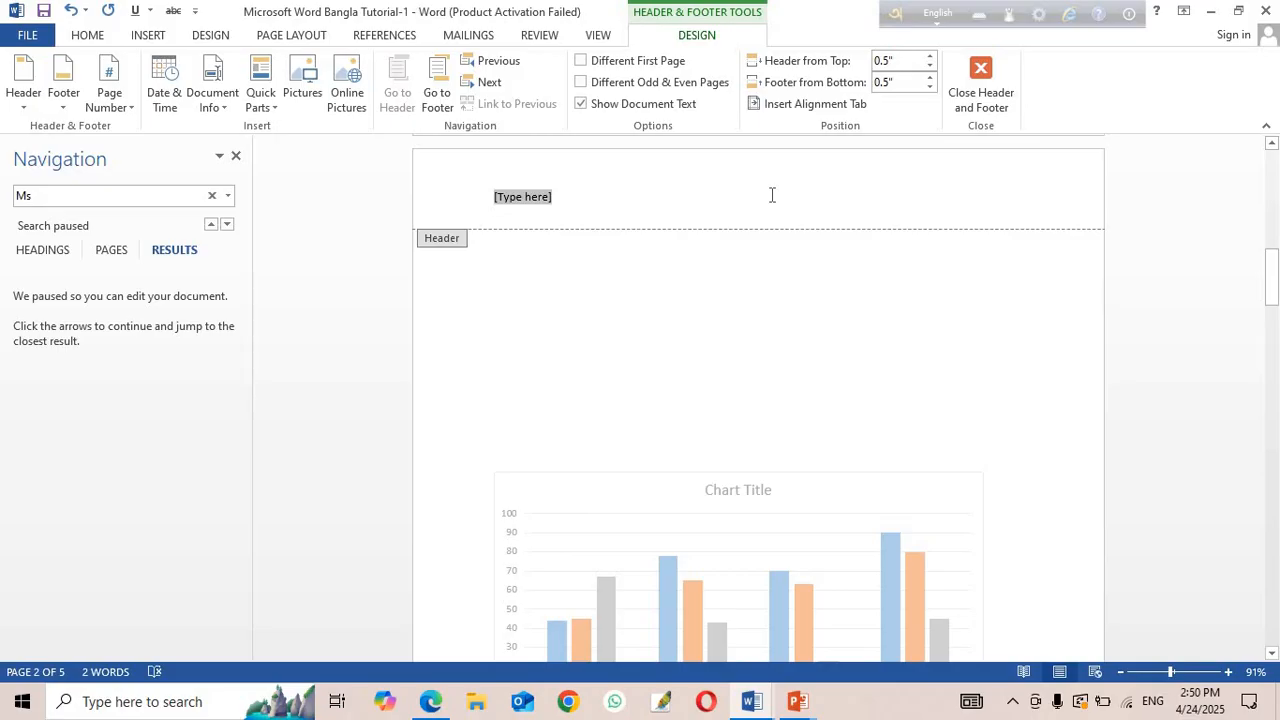
type("Bi")
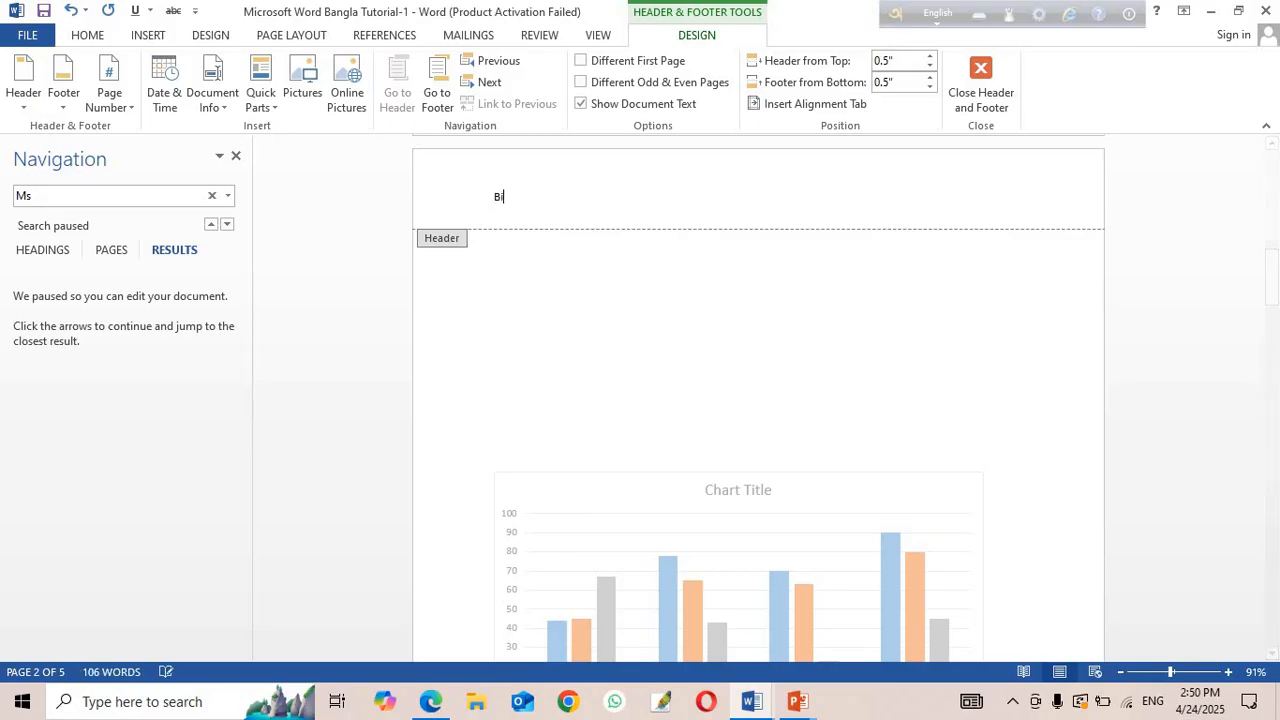
type("smillah")
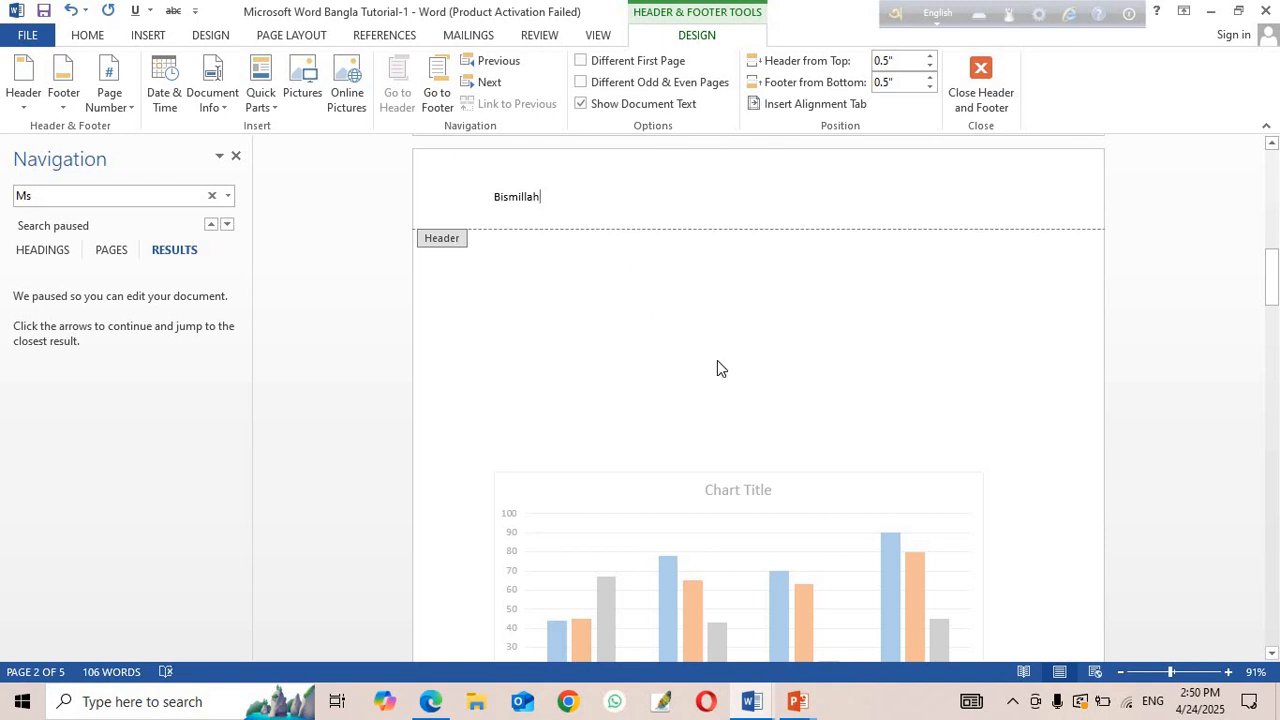
scroll(717, 368, "down", 5)
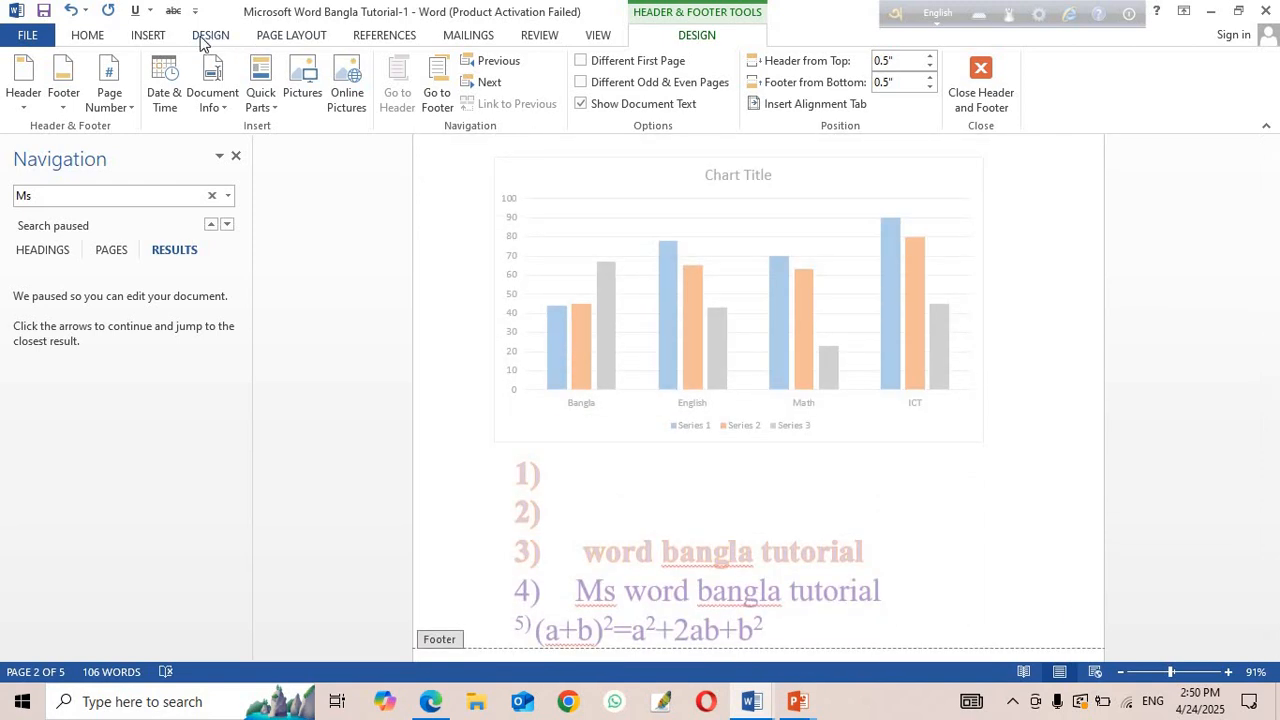
Add a blank footer reading 'End' and check it alongside the header.
left_click(148, 35)
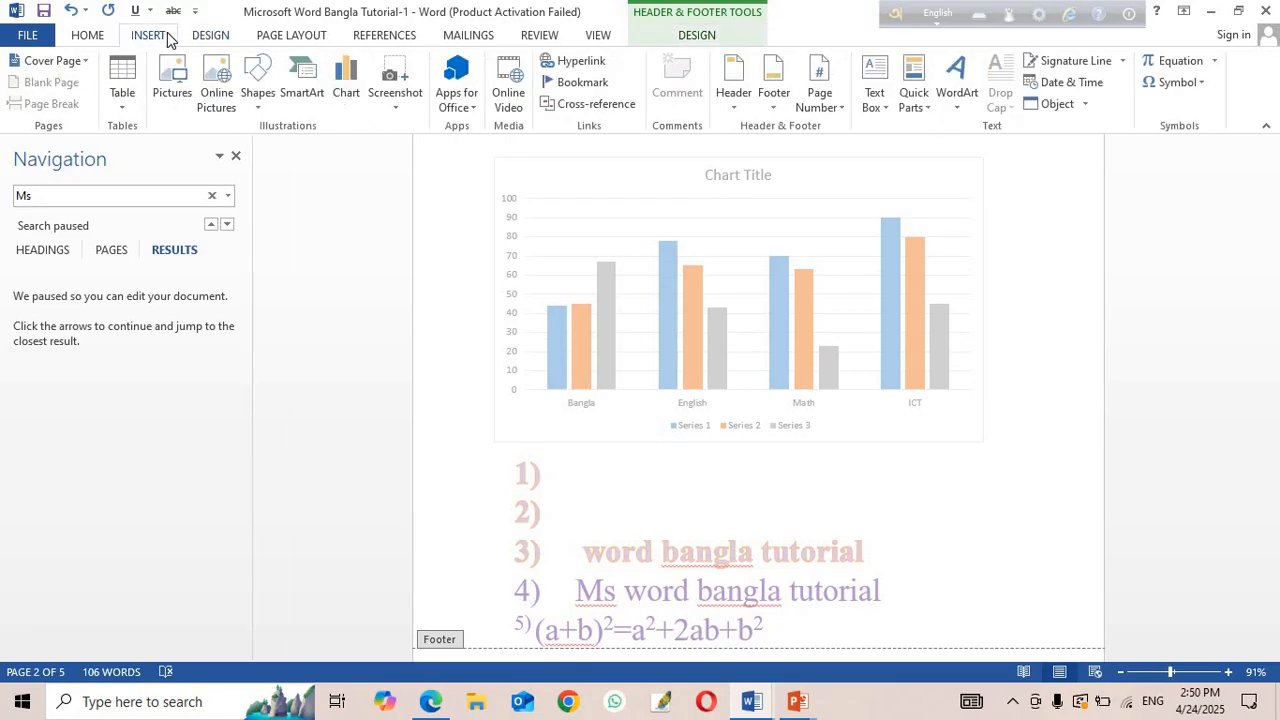
left_click(771, 100)
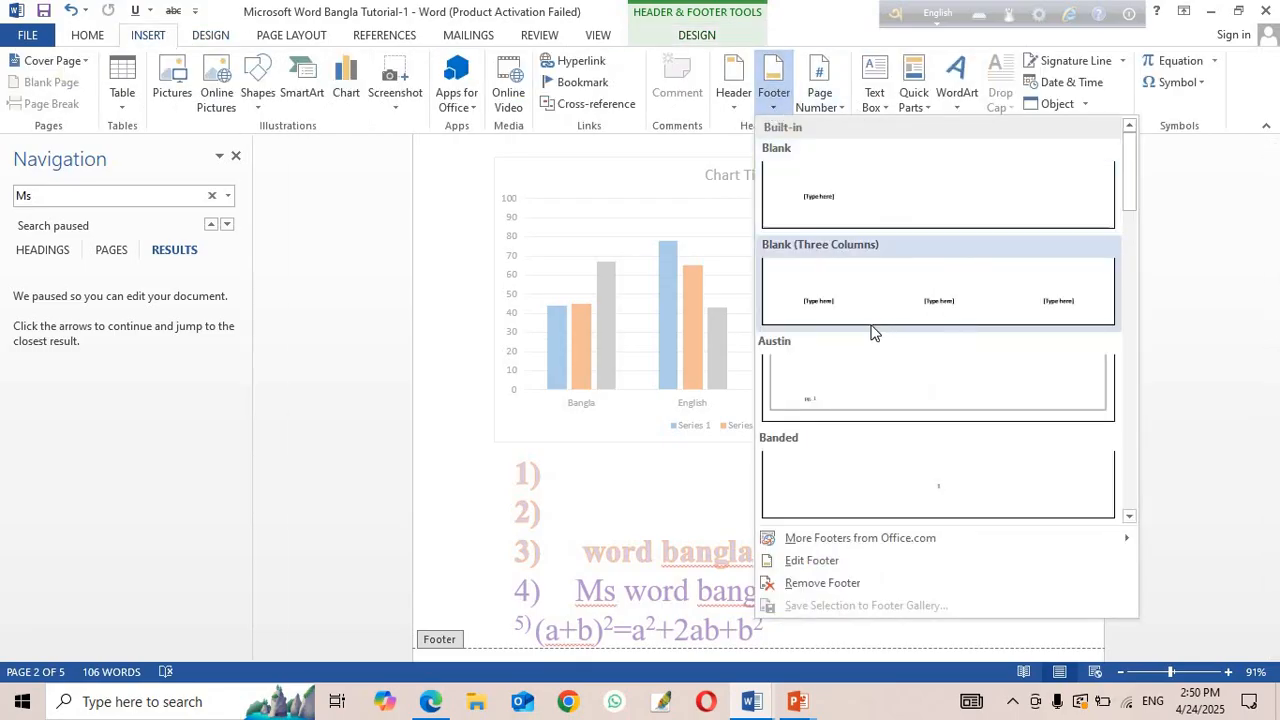
left_click(820, 198)
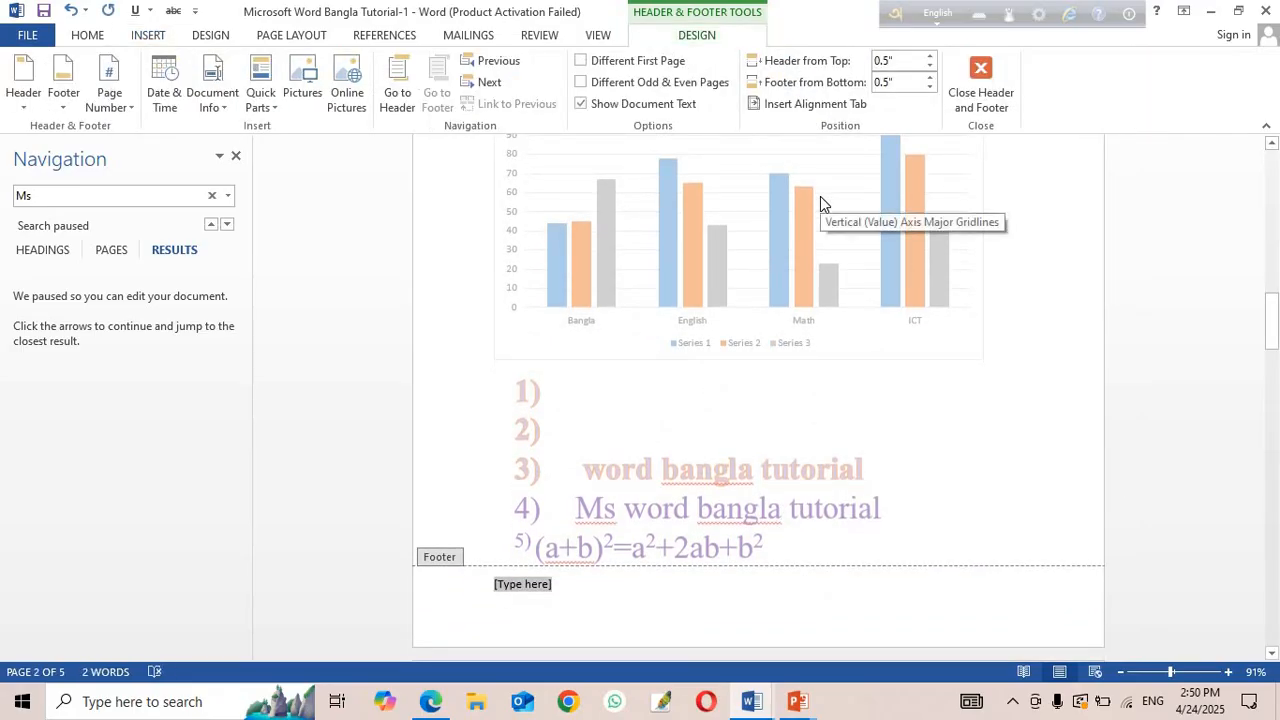
type("End")
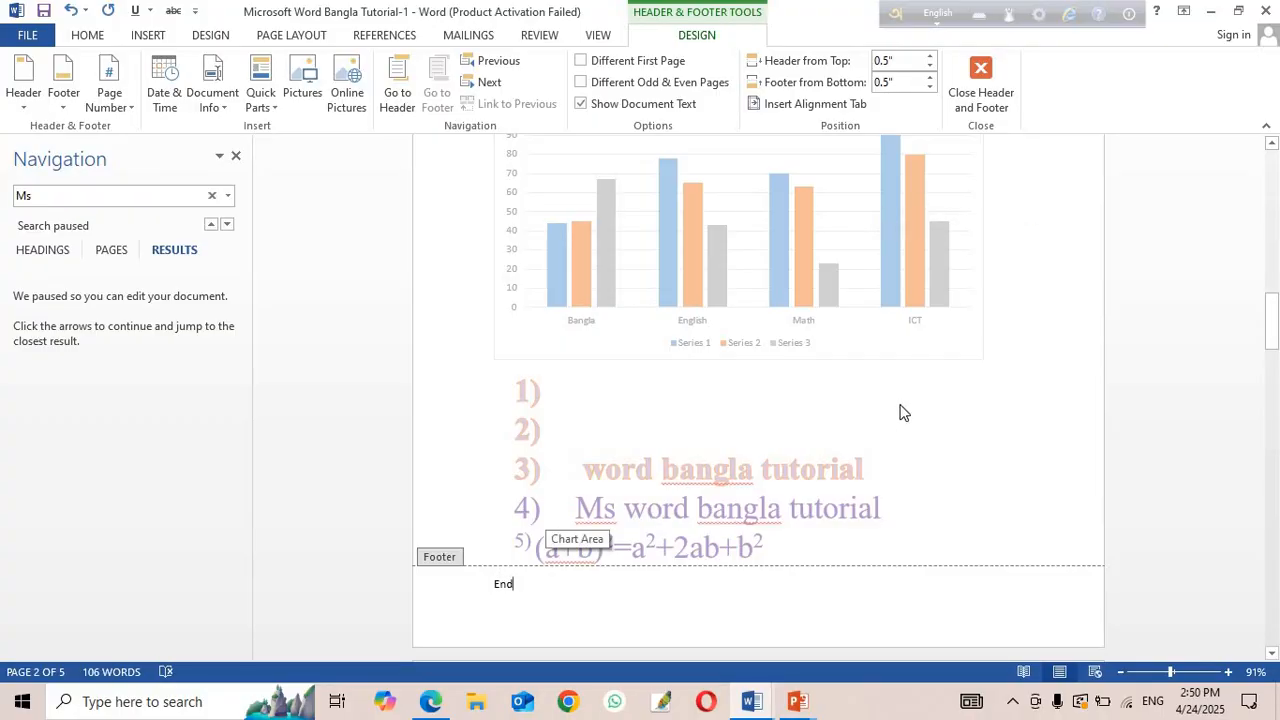
scroll(865, 434, "up", 10)
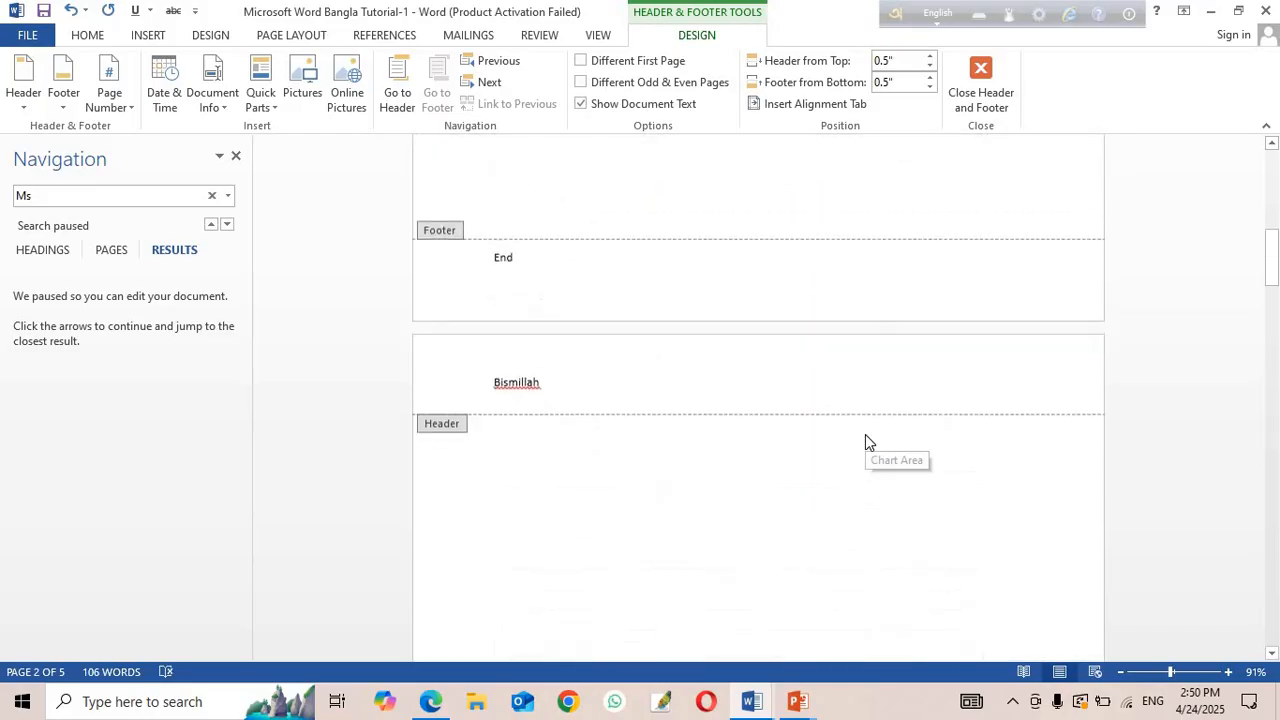
scroll(865, 434, "up", 13)
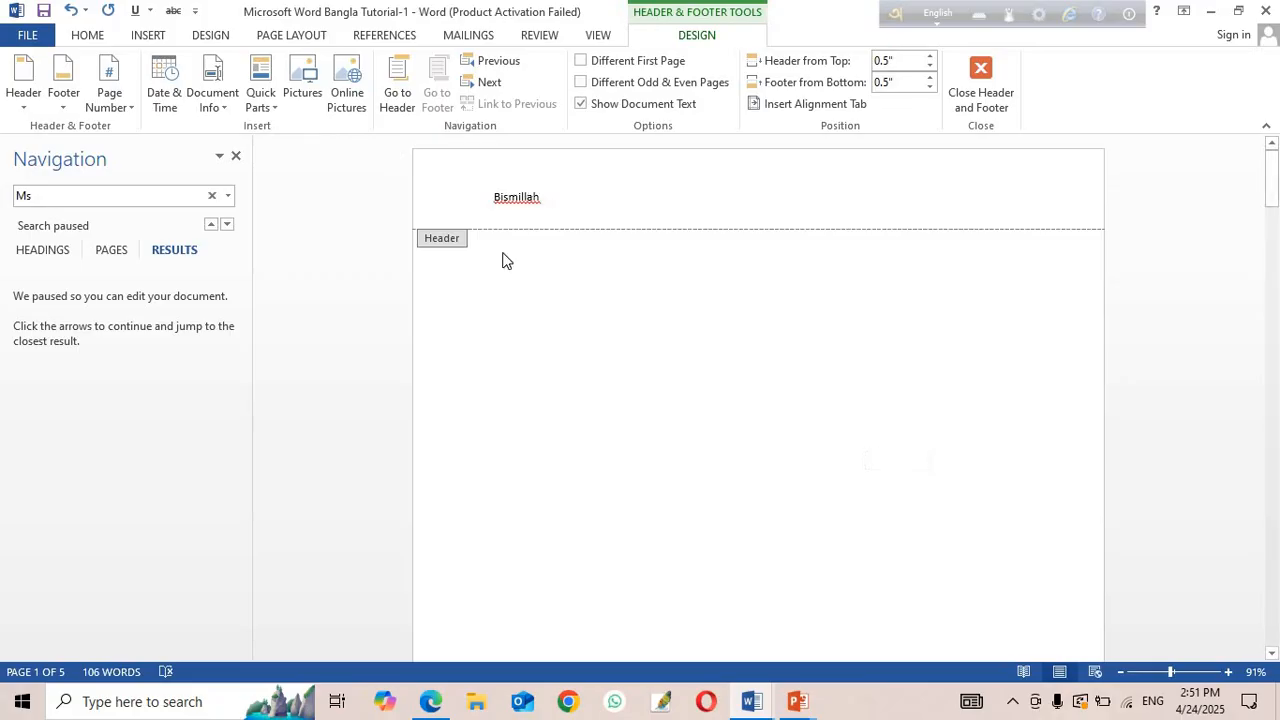
scroll(650, 468, "down", 10)
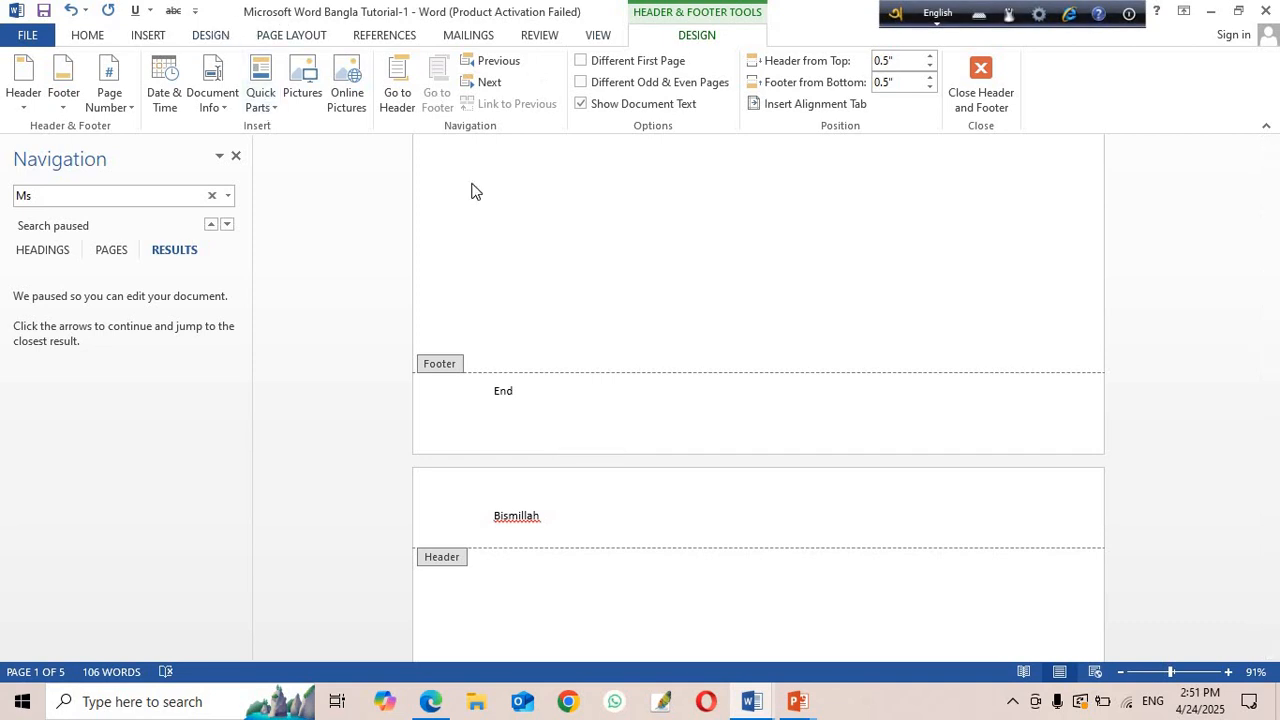
Add Plain Number 3 page numbers at the top right and review all pages.
left_click(147, 35)
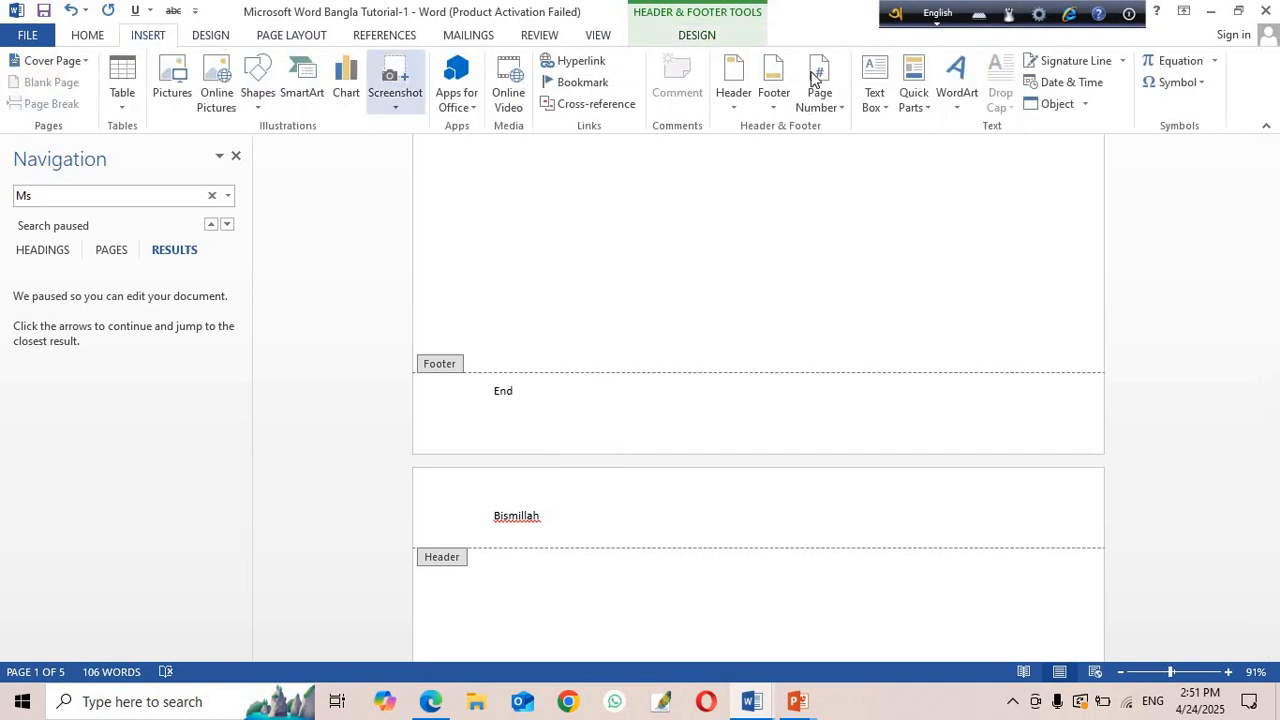
left_click(843, 108)
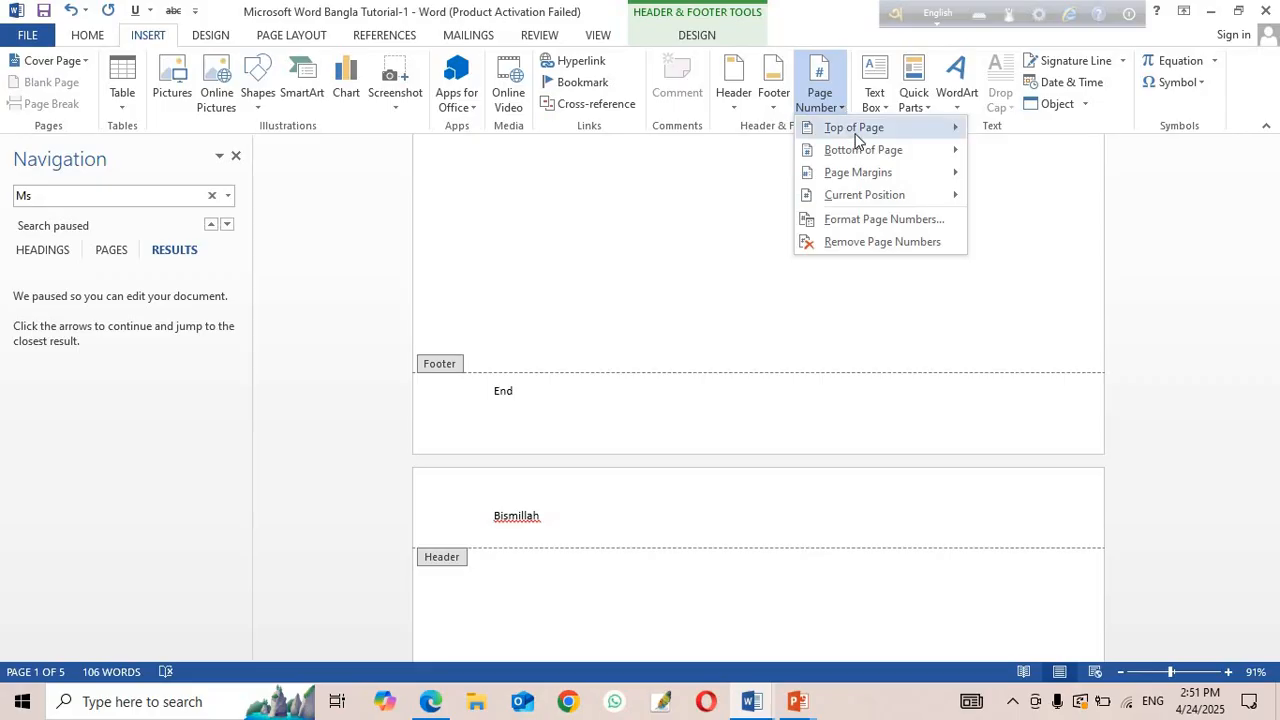
mouse_move(866, 133)
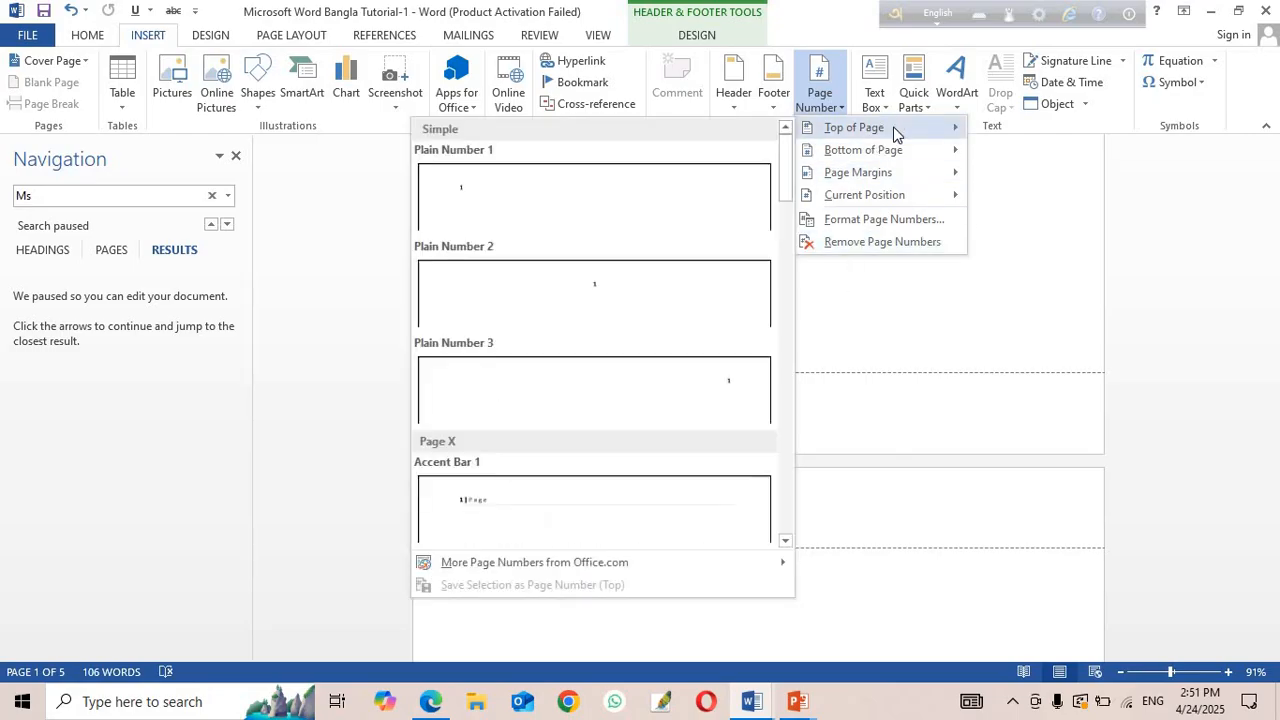
left_click(727, 386)
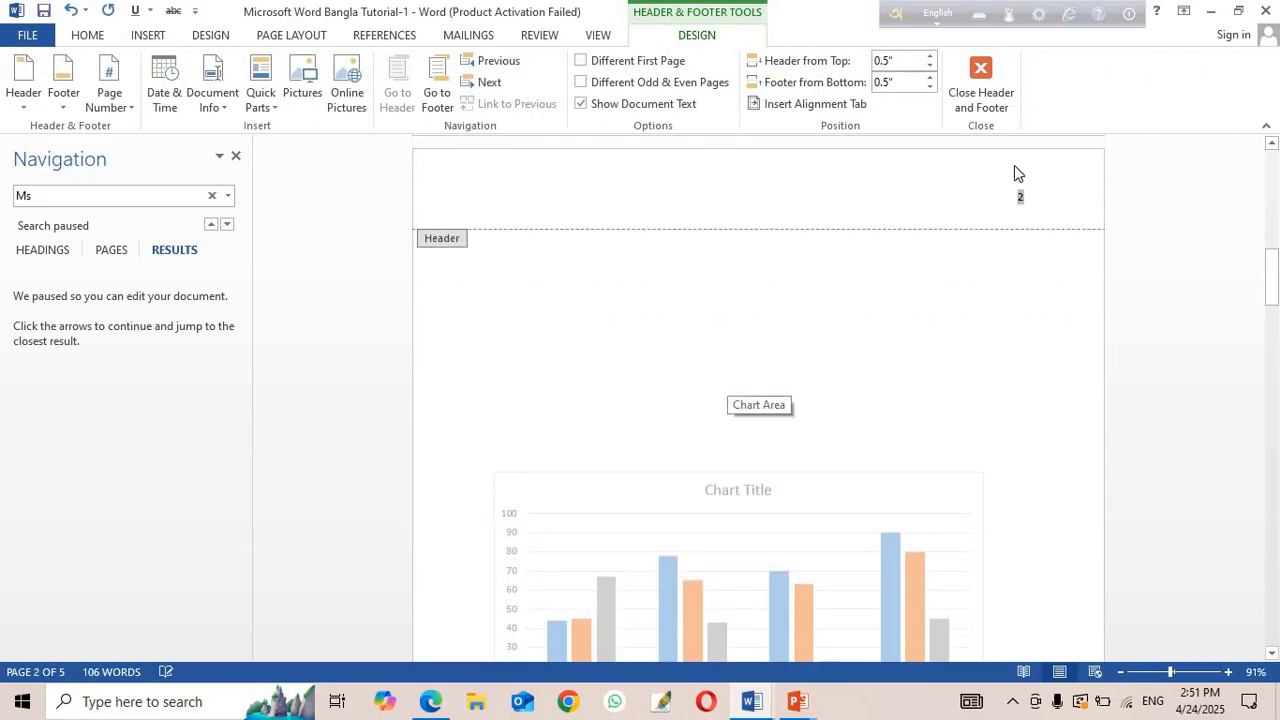
scroll(1014, 165, "down", 15)
scroll(1015, 165, "up", 1)
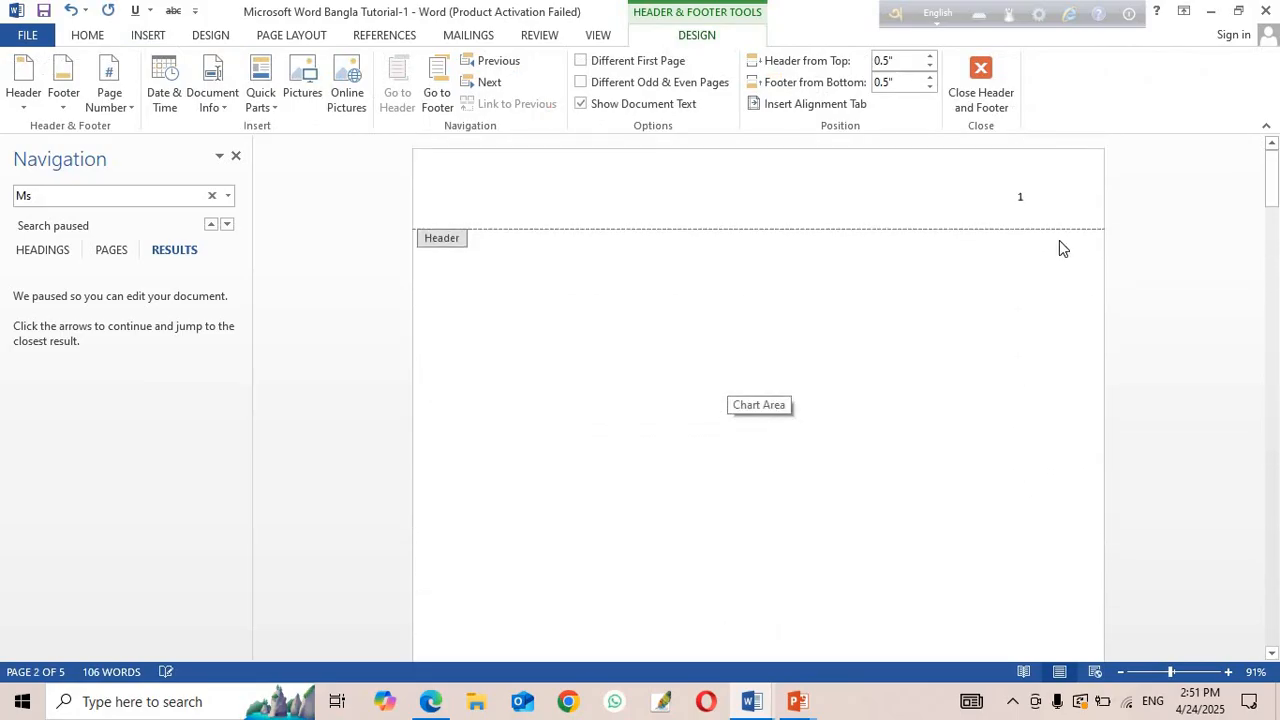
scroll(1039, 215, "down", 15)
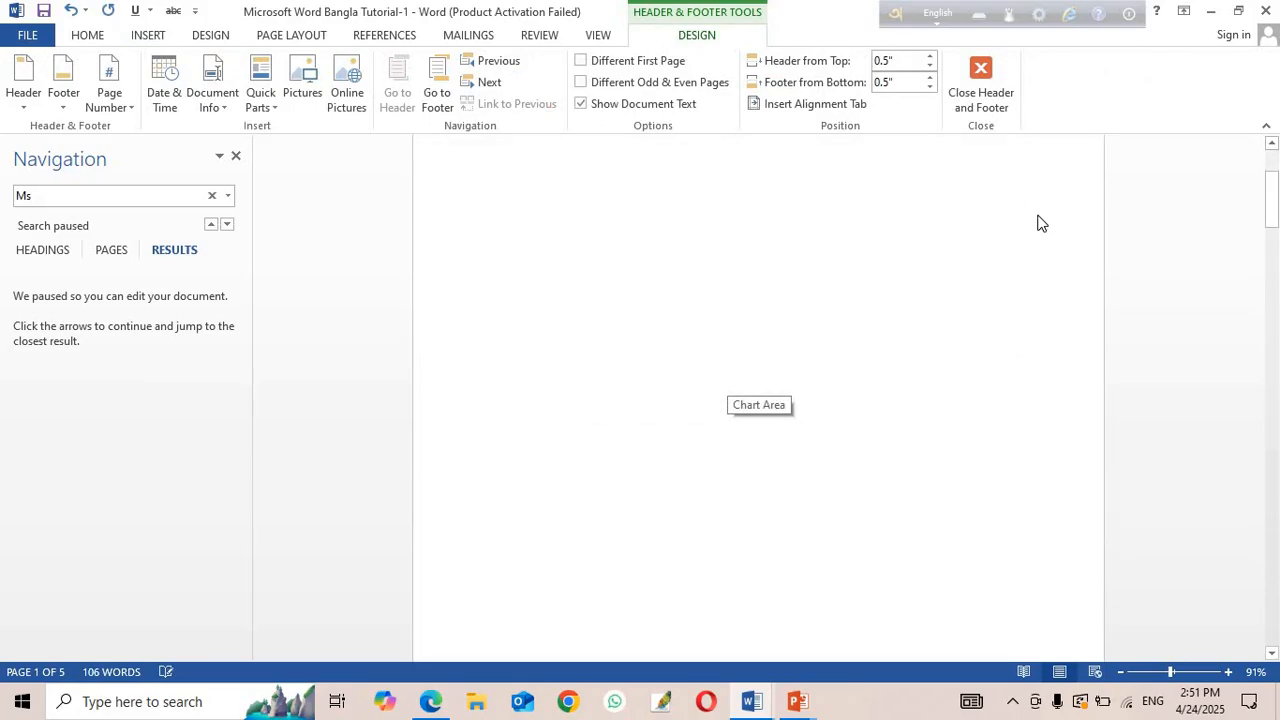
scroll(1025, 240, "down", 15)
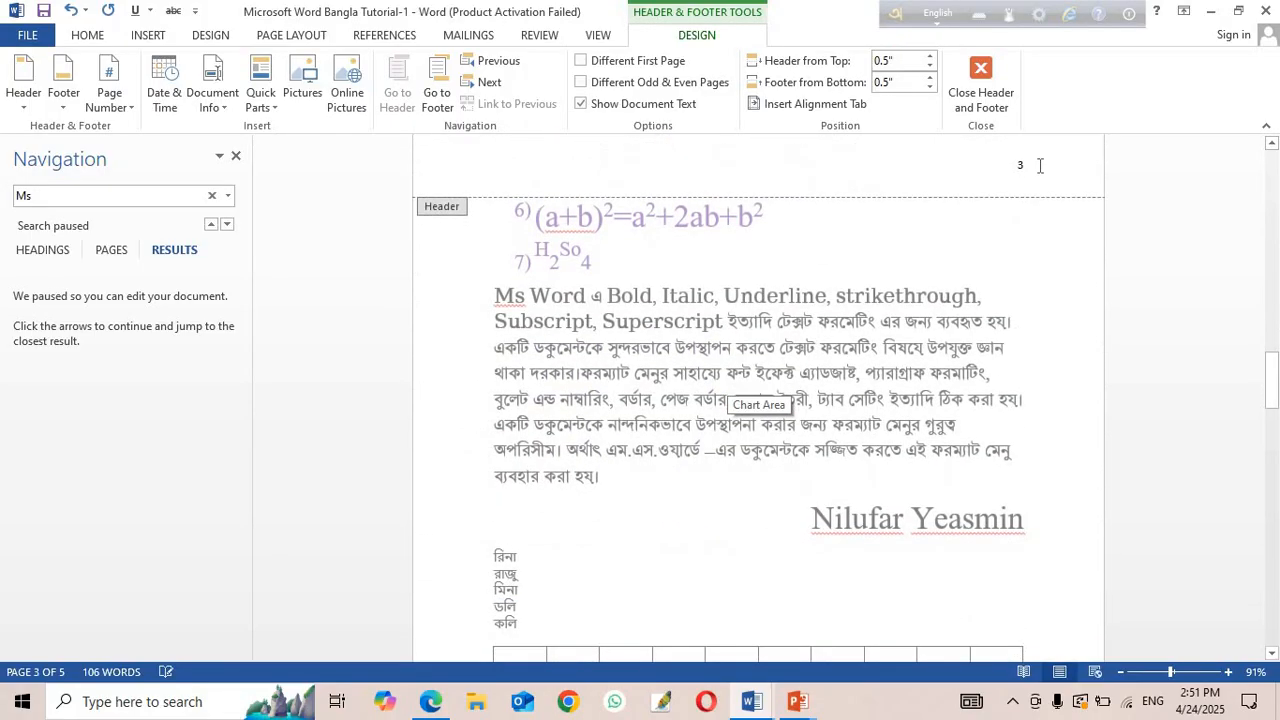
scroll(1037, 175, "down", 15)
scroll(1075, 205, "down", 15)
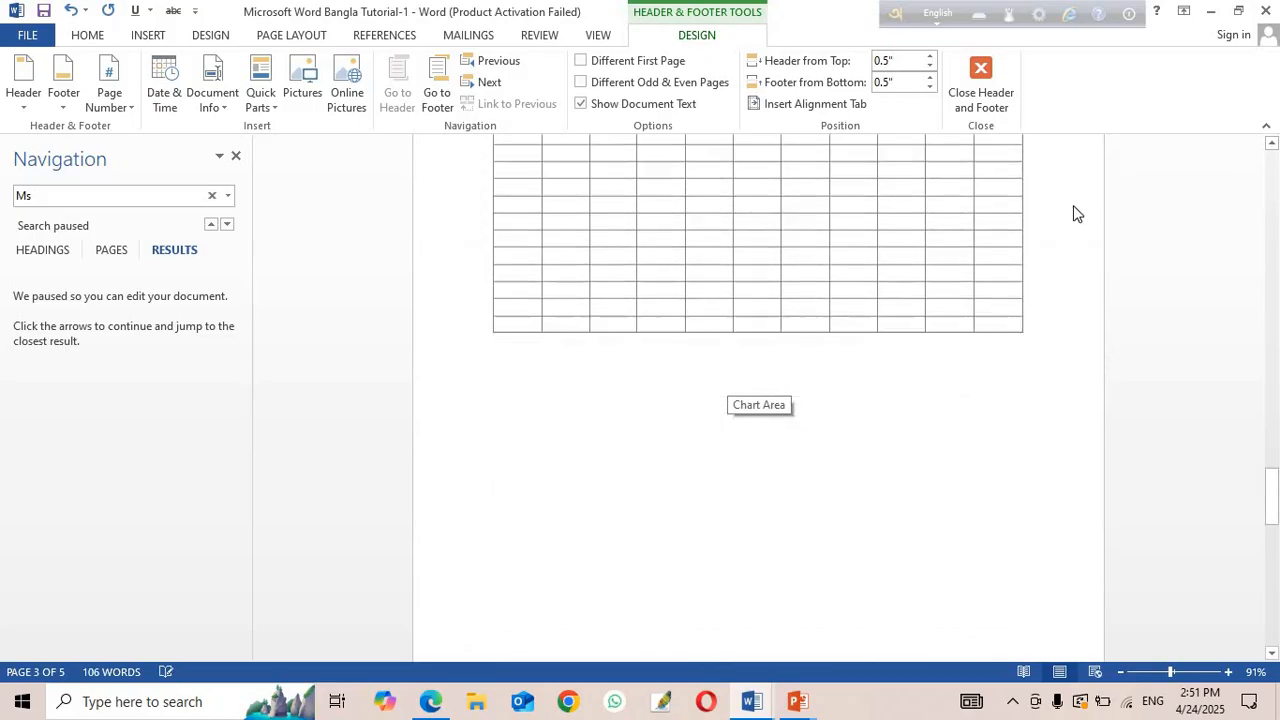
scroll(1108, 240, "down", 8)
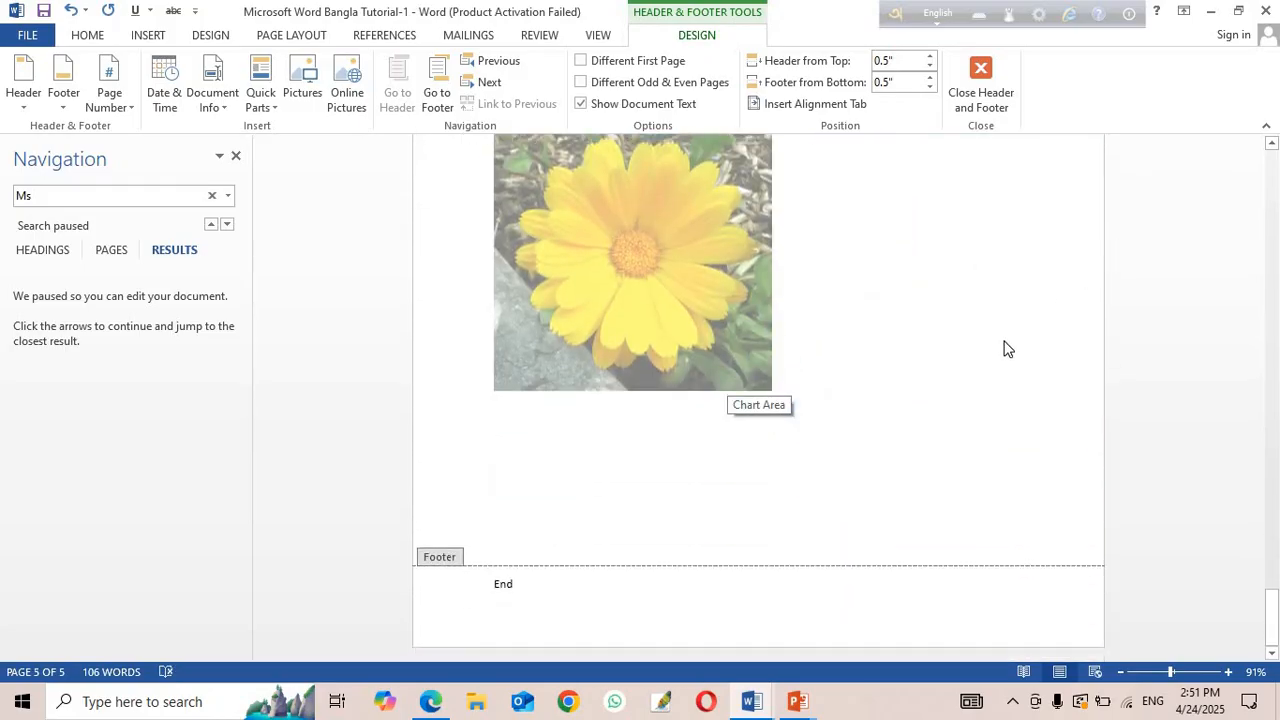
scroll(1007, 348, "up", 12)
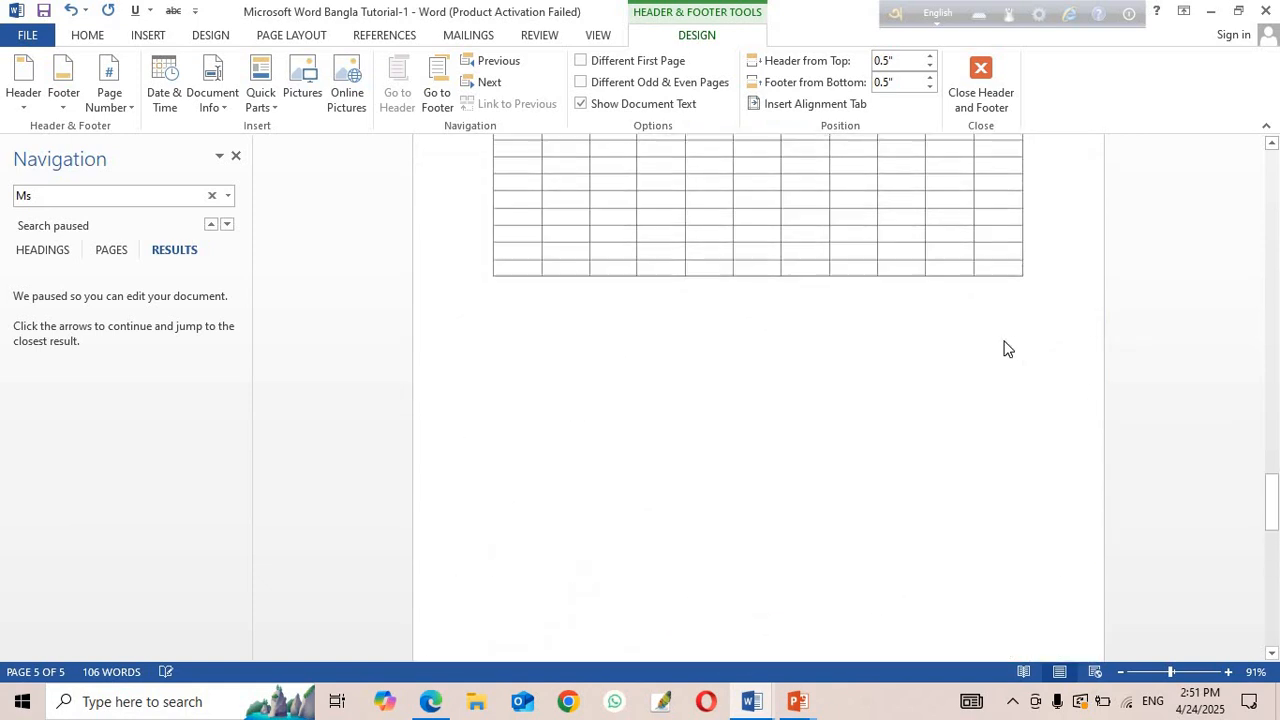
scroll(1004, 340, "up", 12)
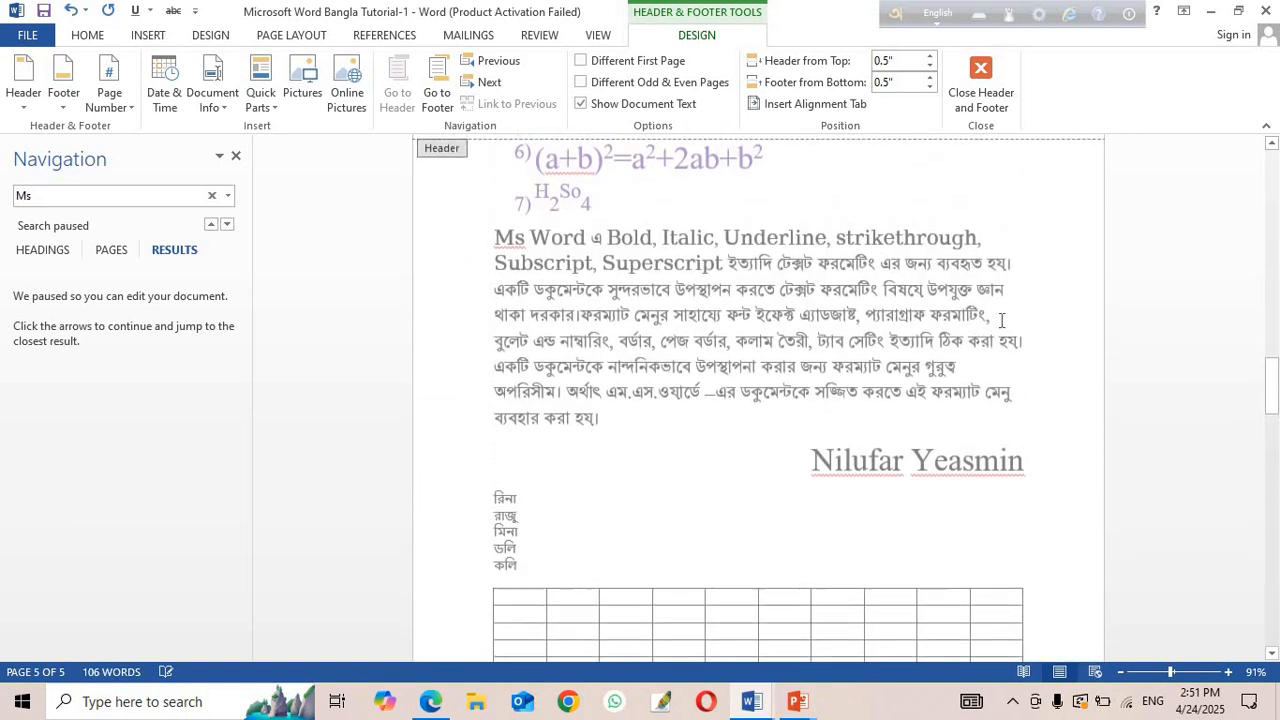
scroll(1000, 318, "up", 15)
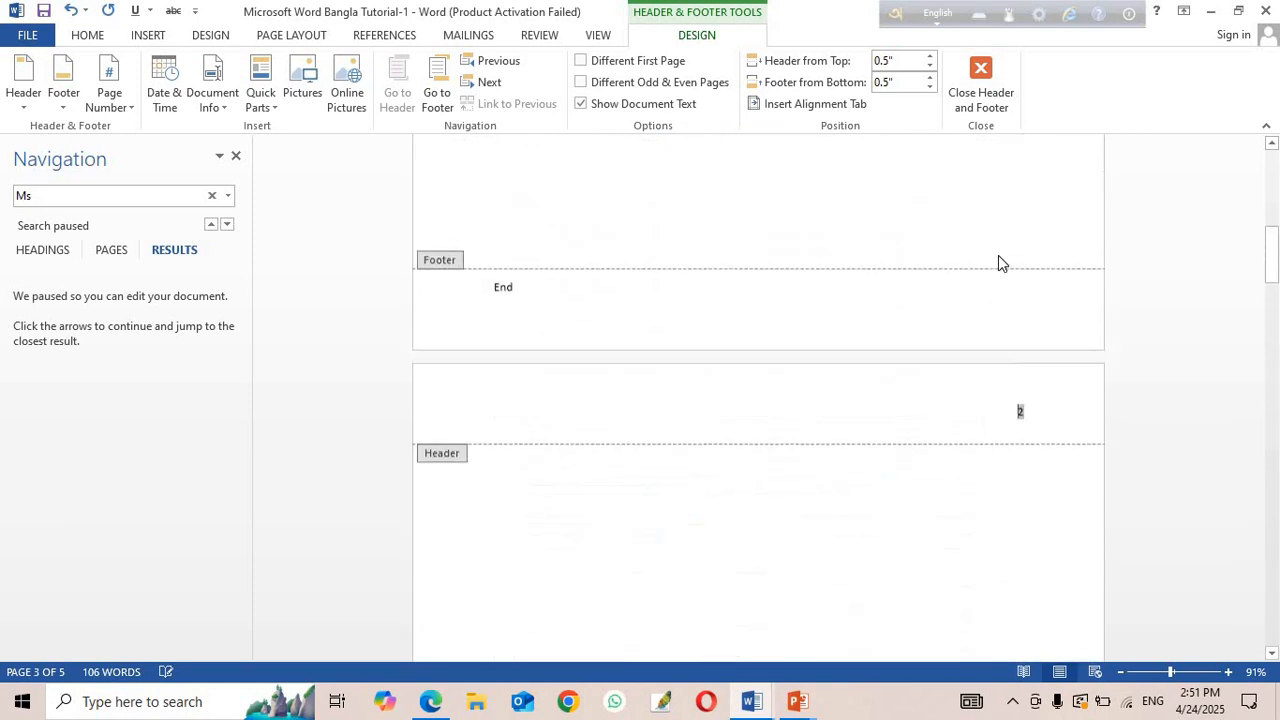
Browse the Text Box and WordArt galleries without inserting anything.
scroll(998, 262, "up", 5)
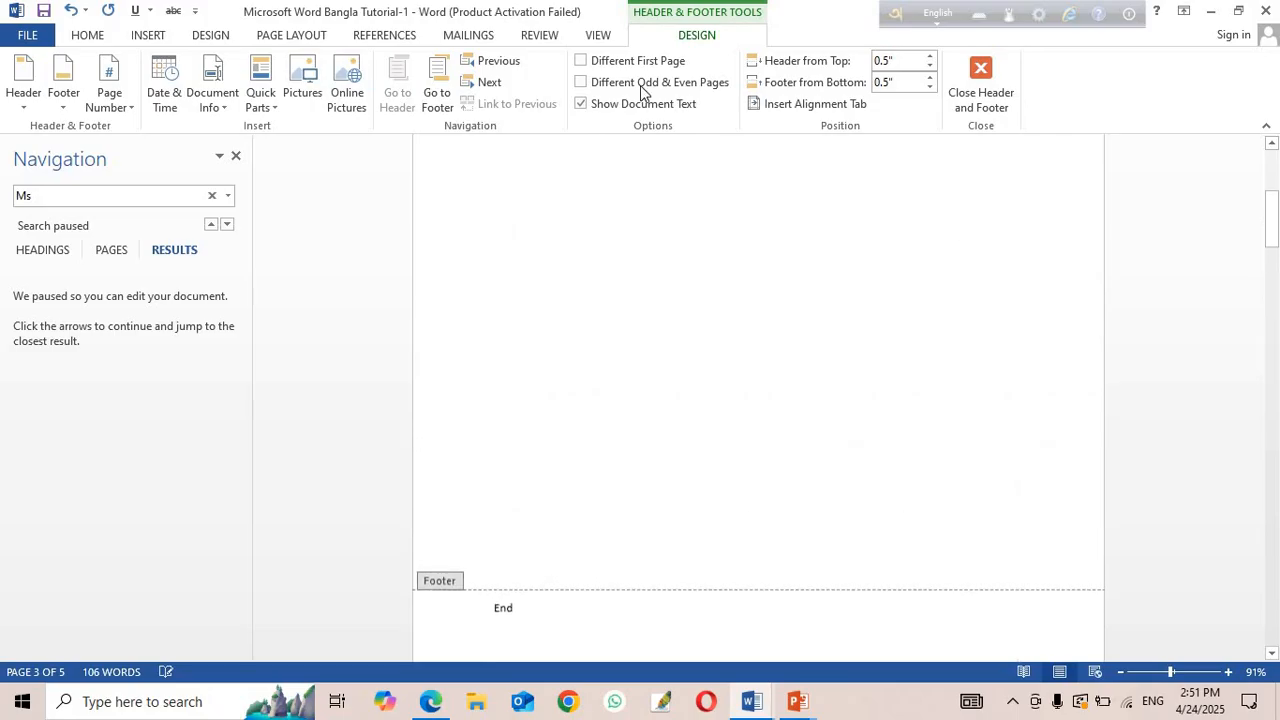
left_click(148, 36)
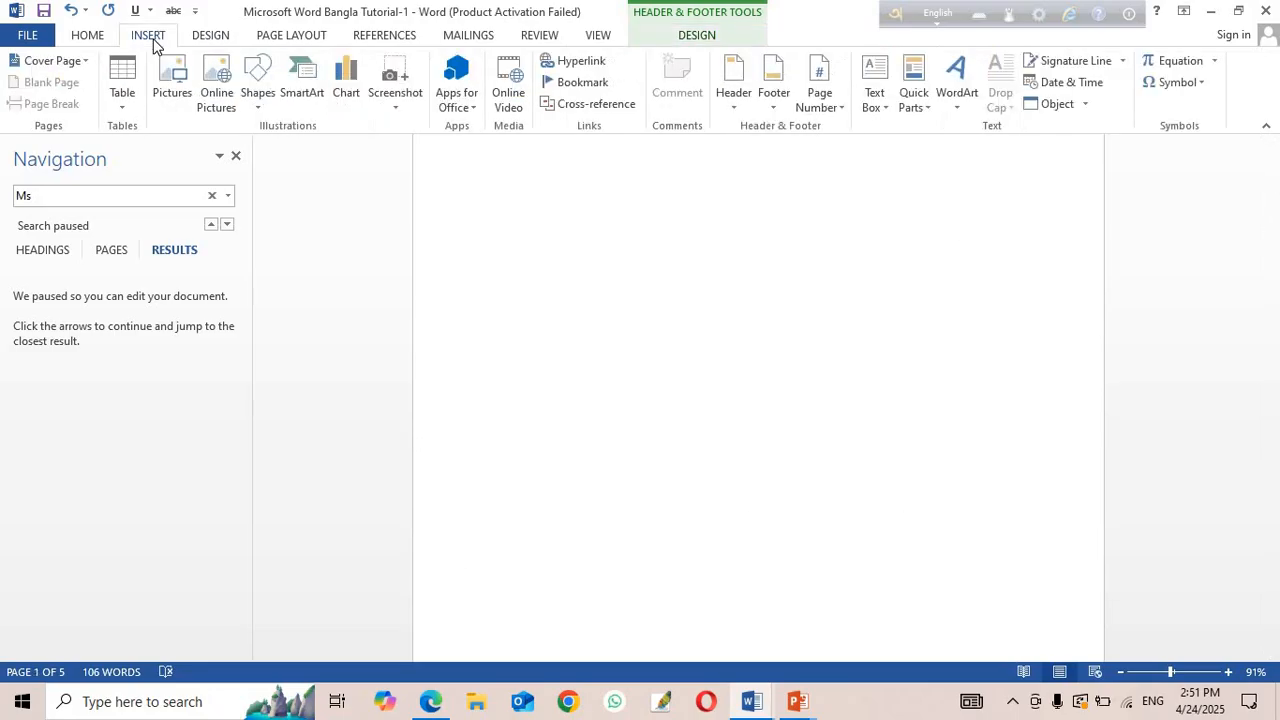
left_click(889, 111)
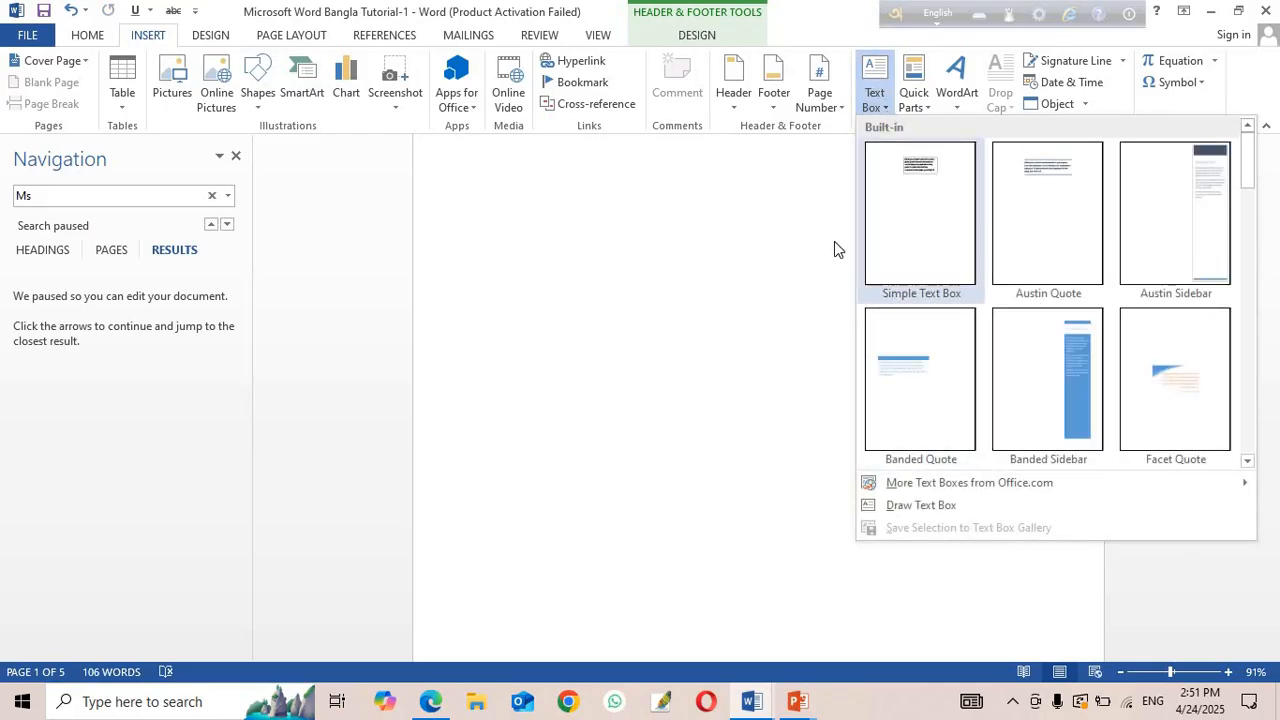
left_click(800, 249)
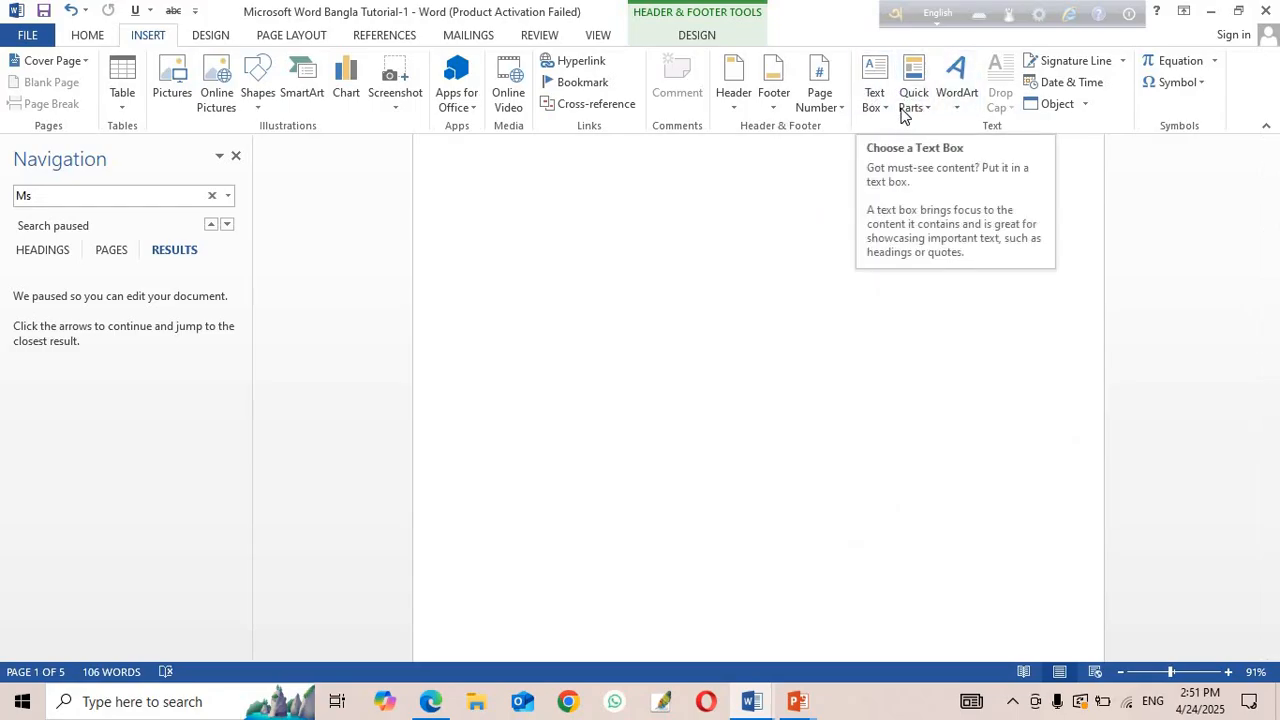
left_click(960, 116)
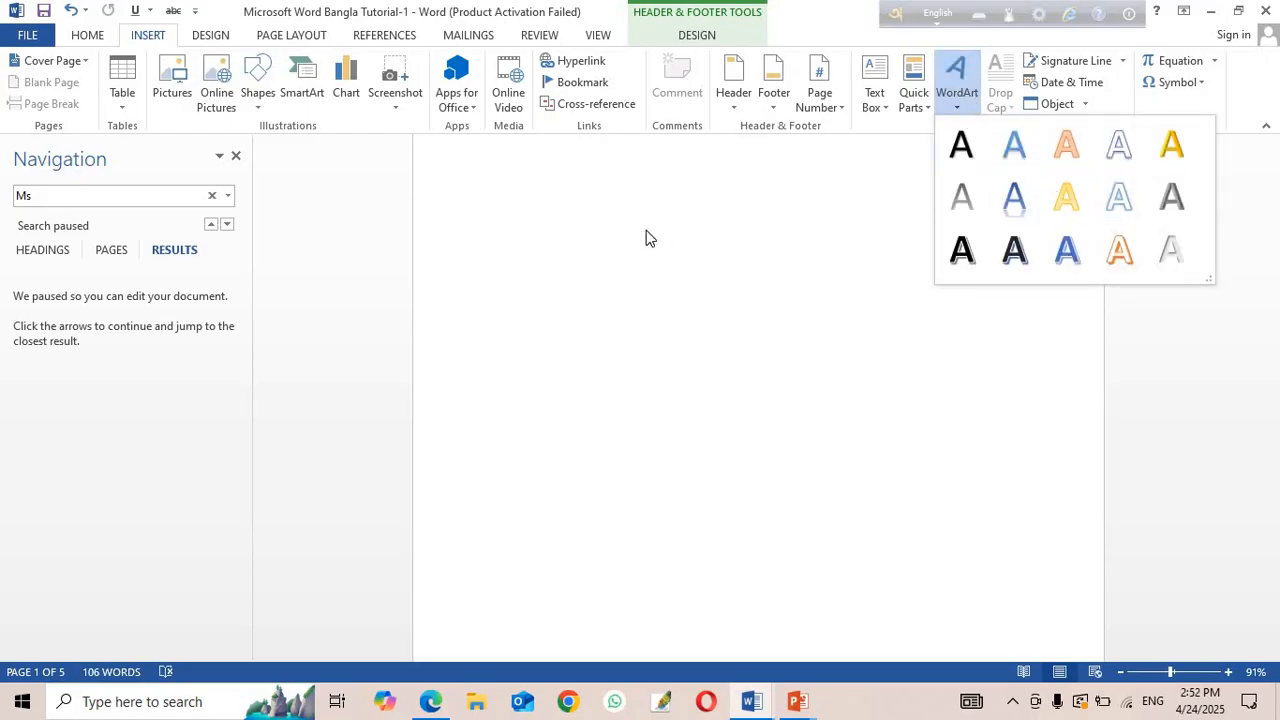
left_click(757, 237)
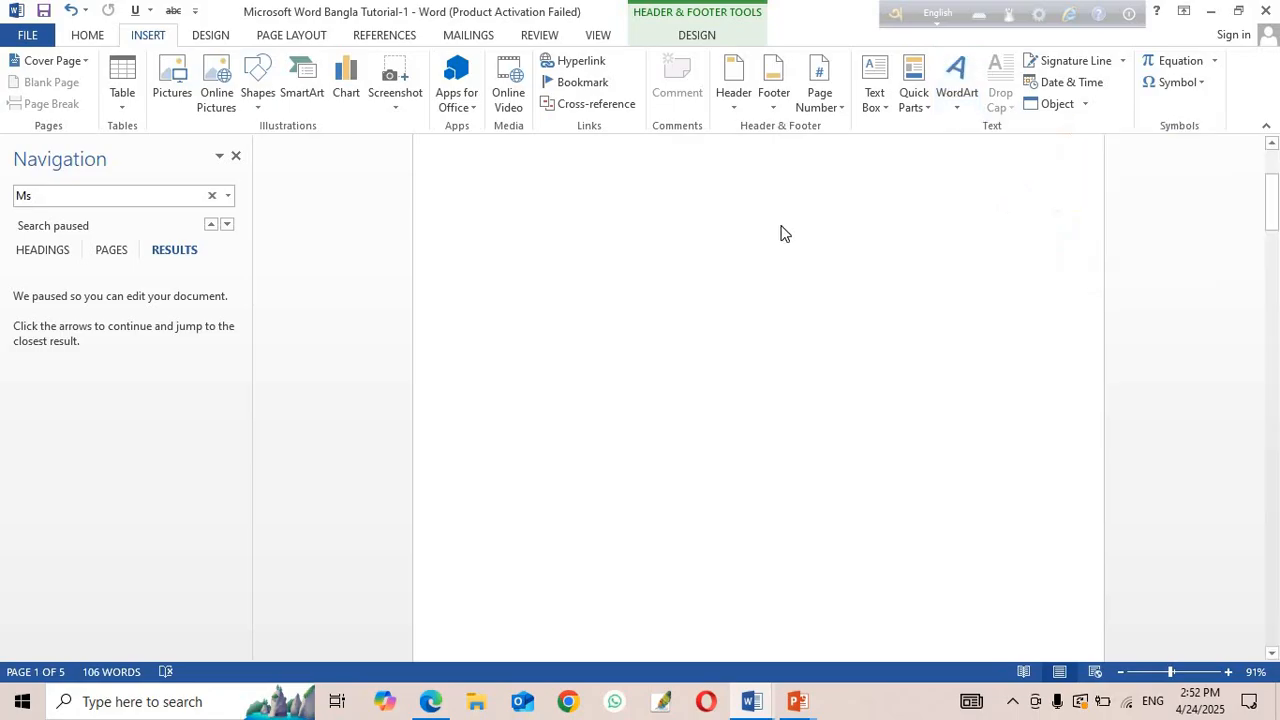
Open the Object dialog and close it without inserting an object.
left_click(1088, 104)
left_click(1084, 127)
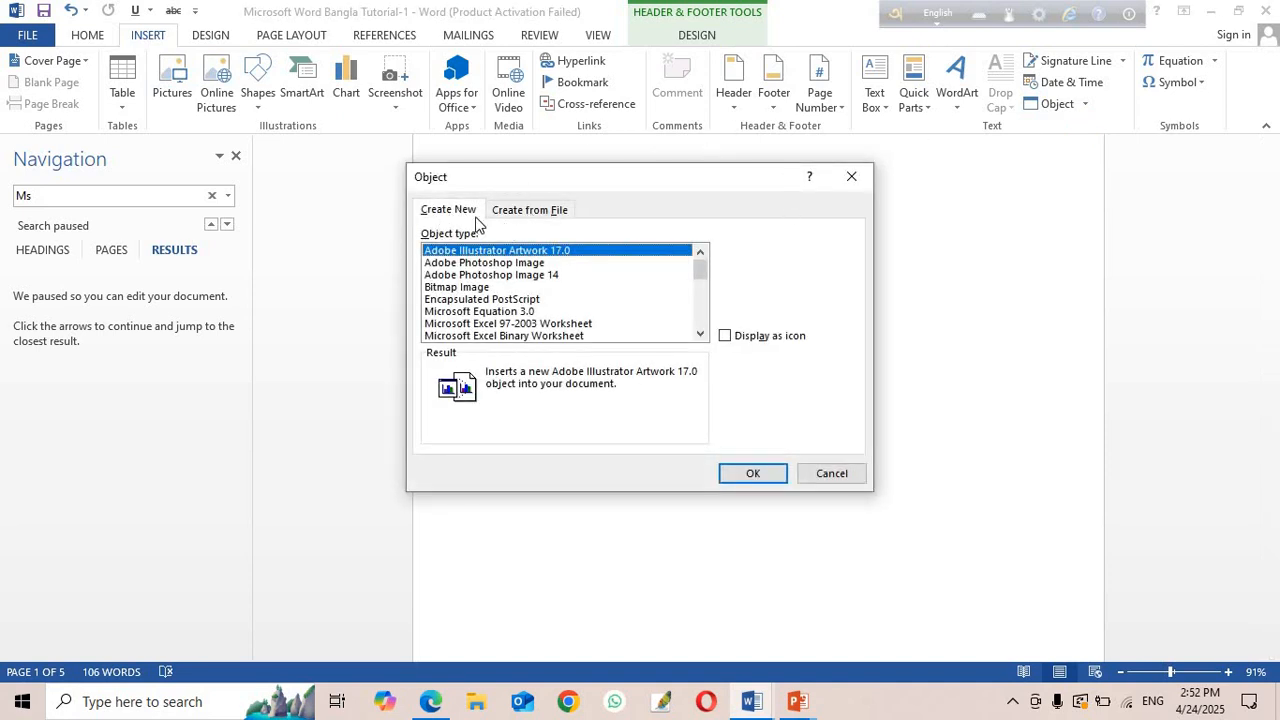
left_click(849, 178)
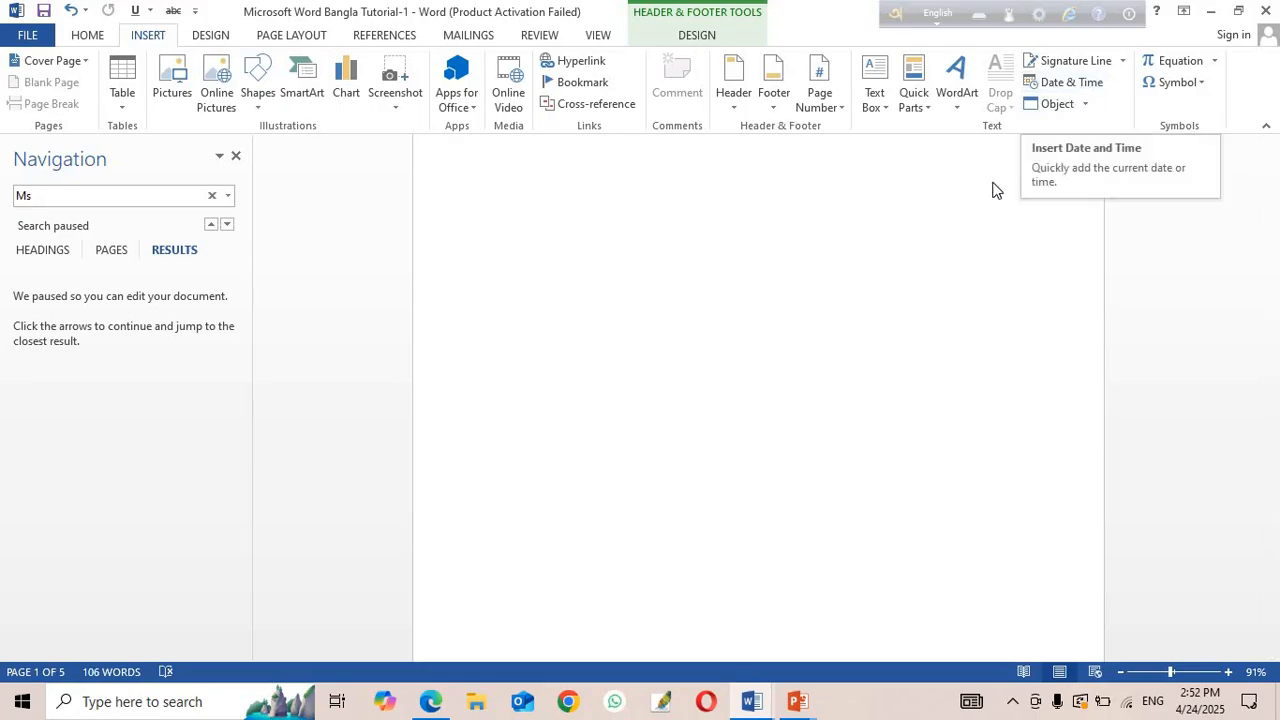
scroll(1026, 260, "up", 2)
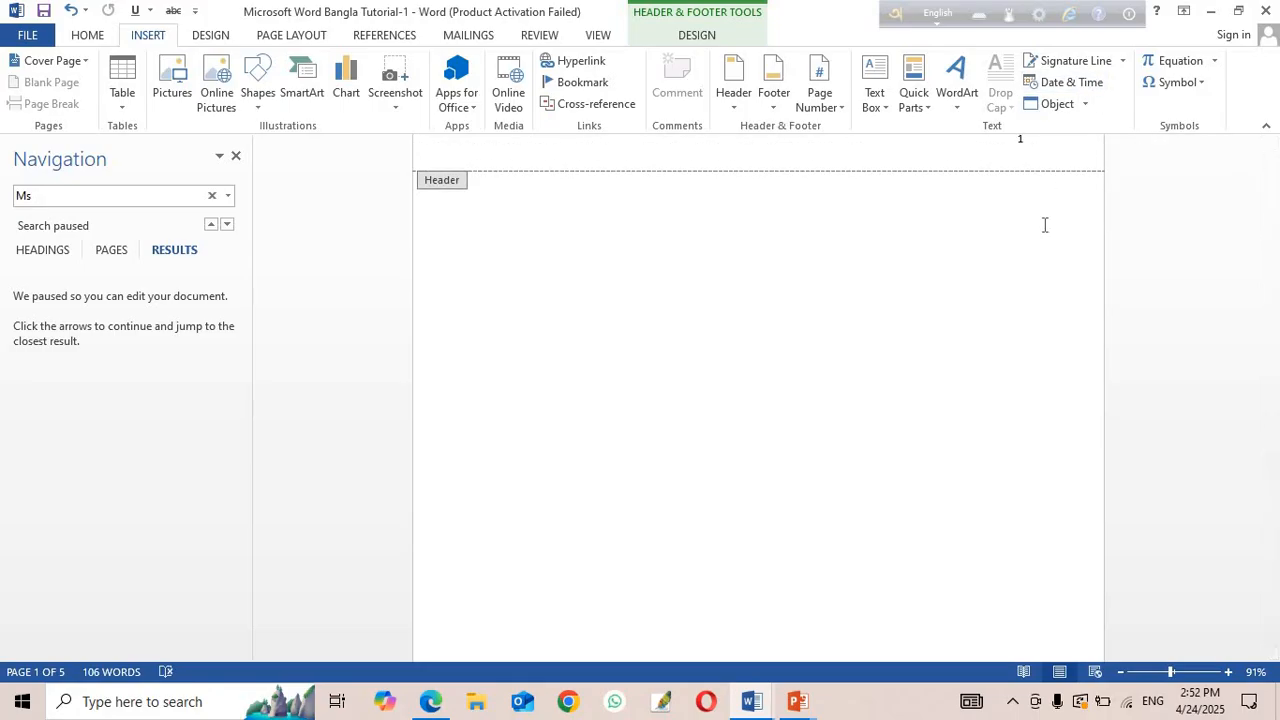
scroll(1044, 210, "up", 1)
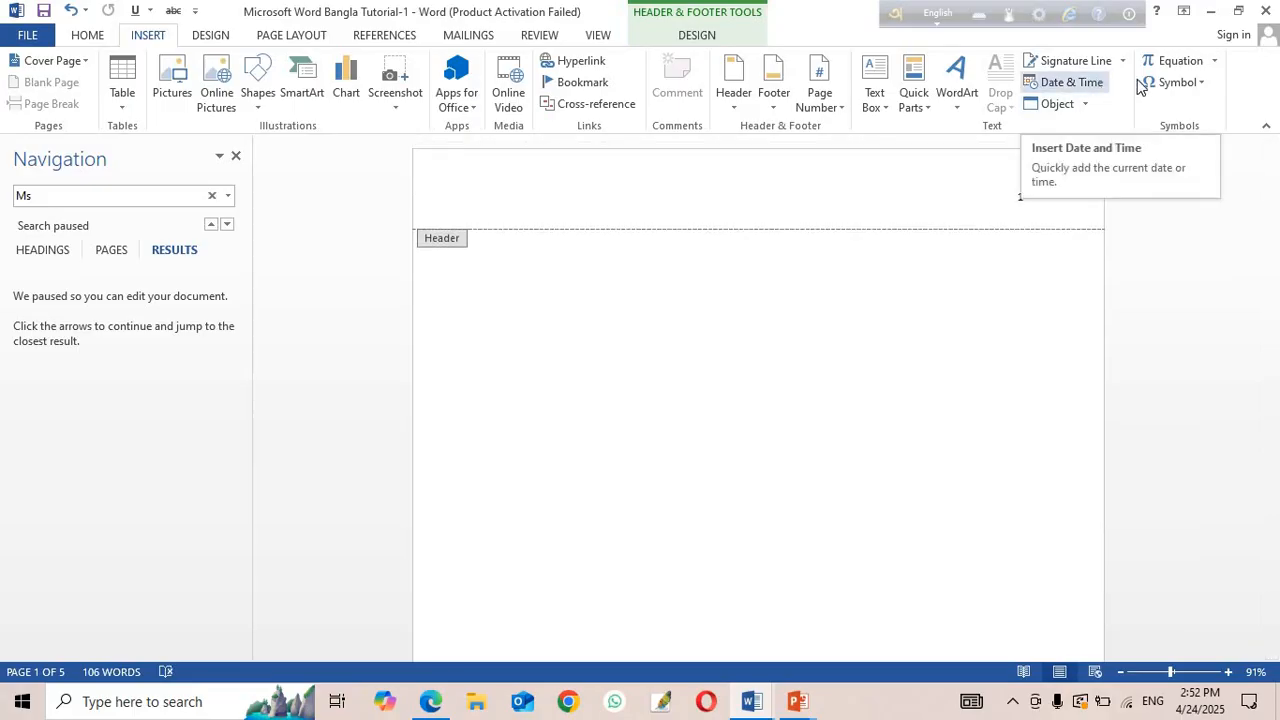
left_click(1213, 64)
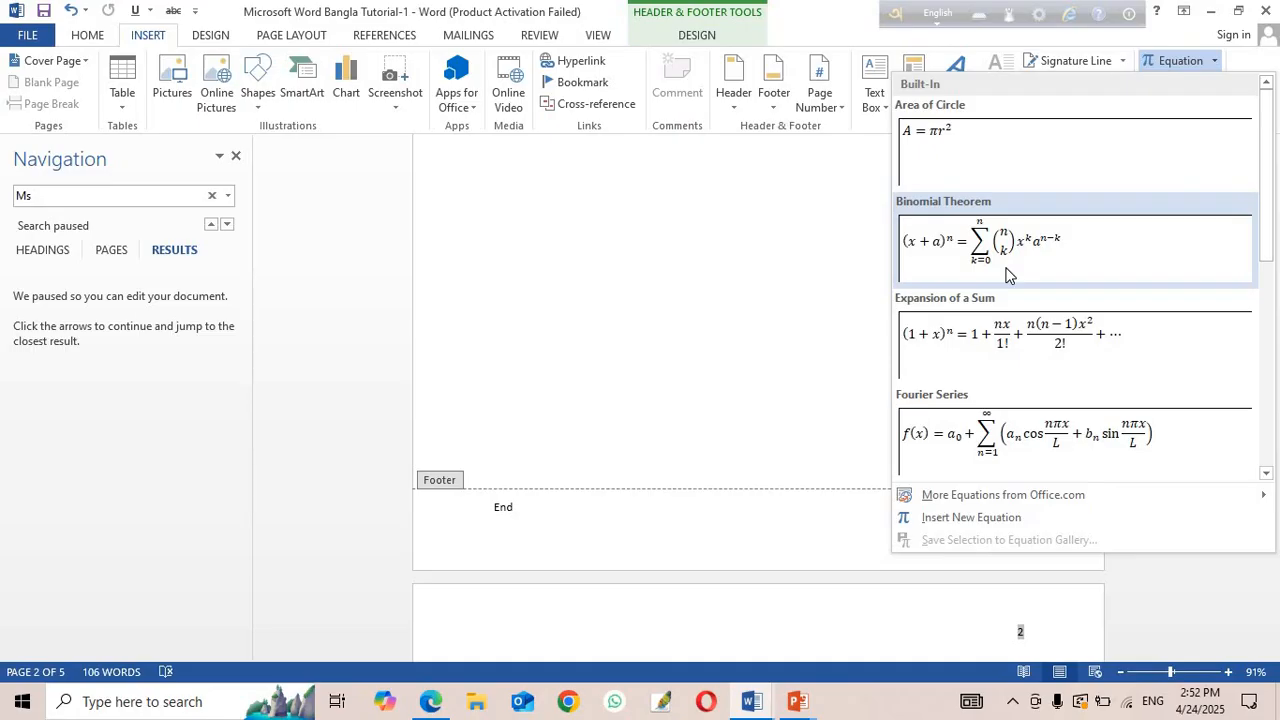
left_click(1217, 64)
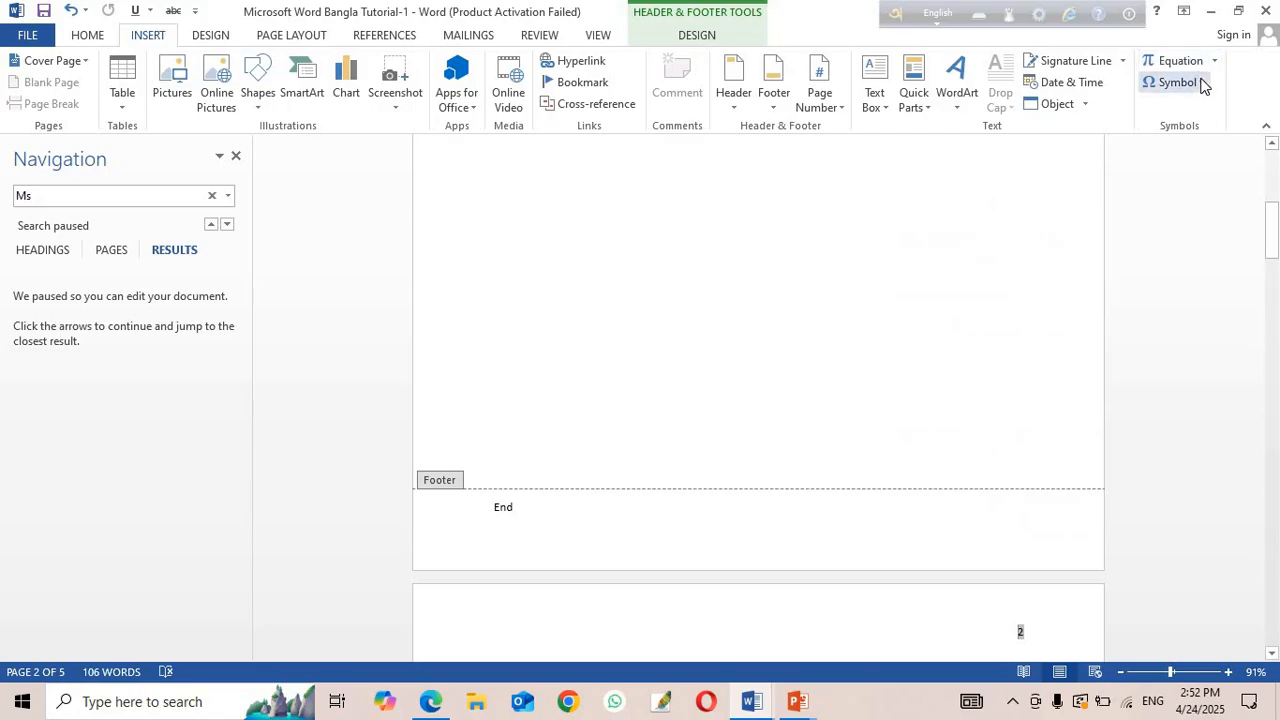
left_click(1201, 83)
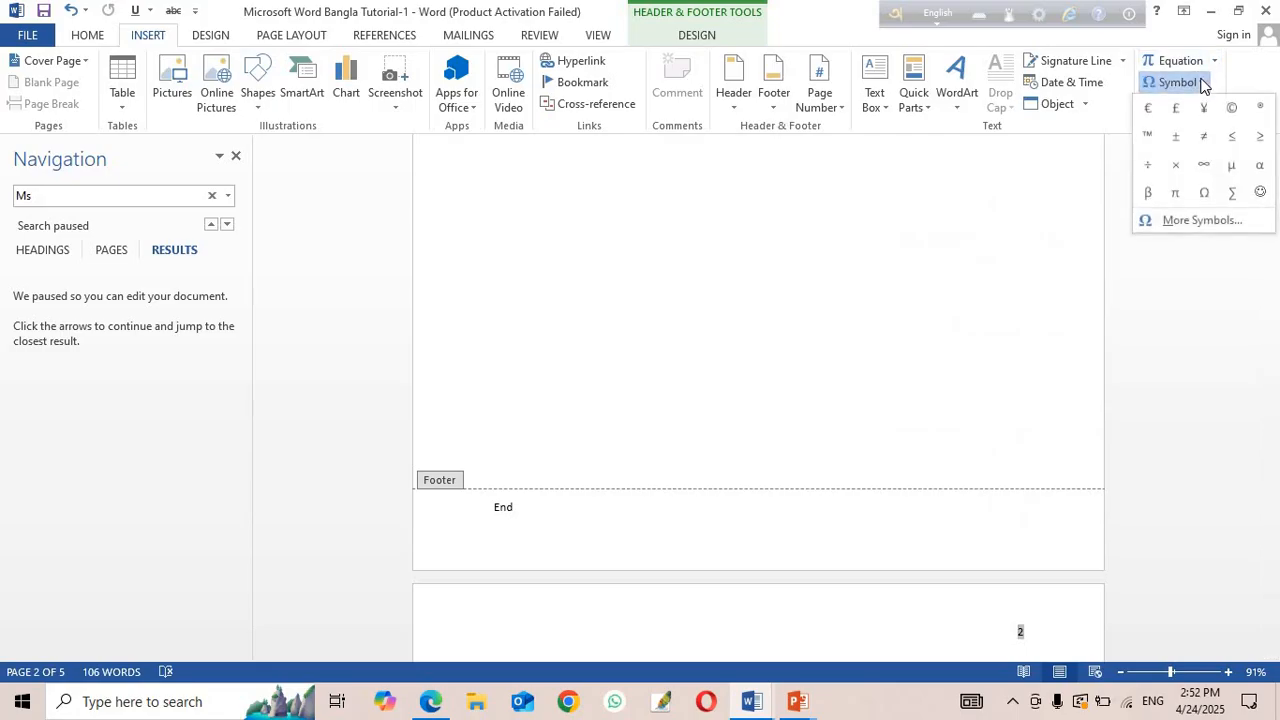
left_click(1210, 222)
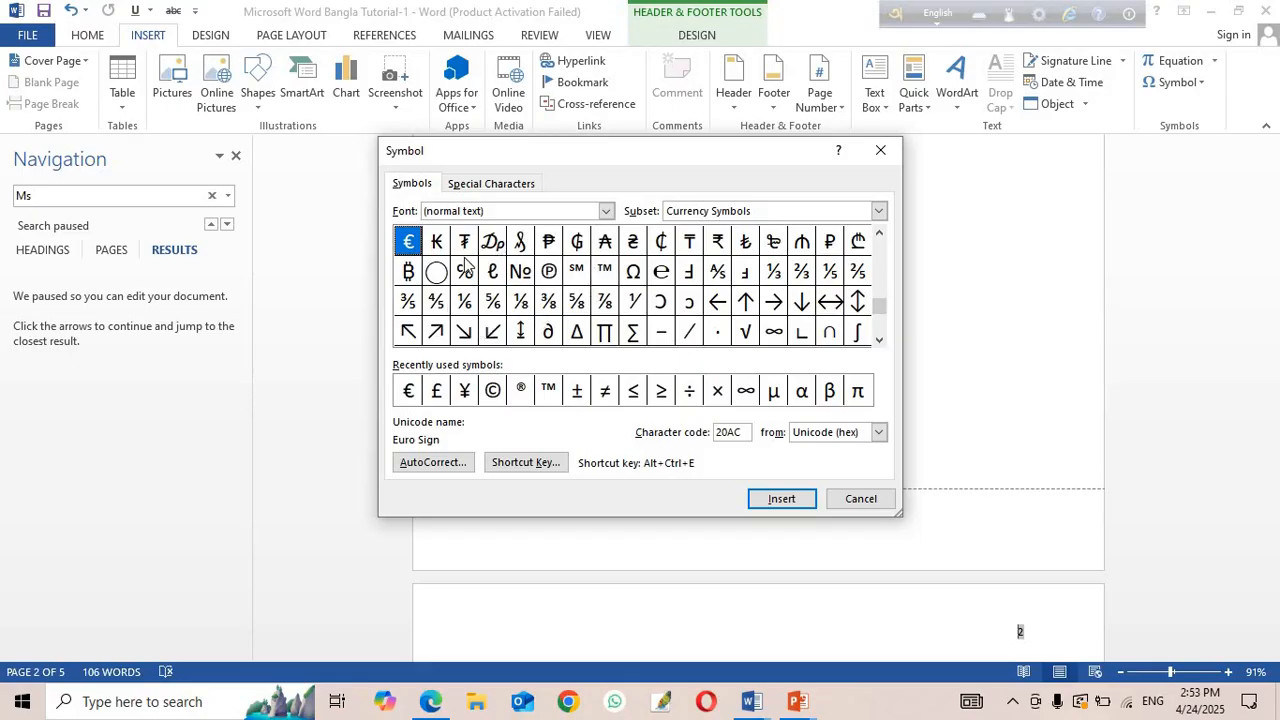
left_click(518, 193)
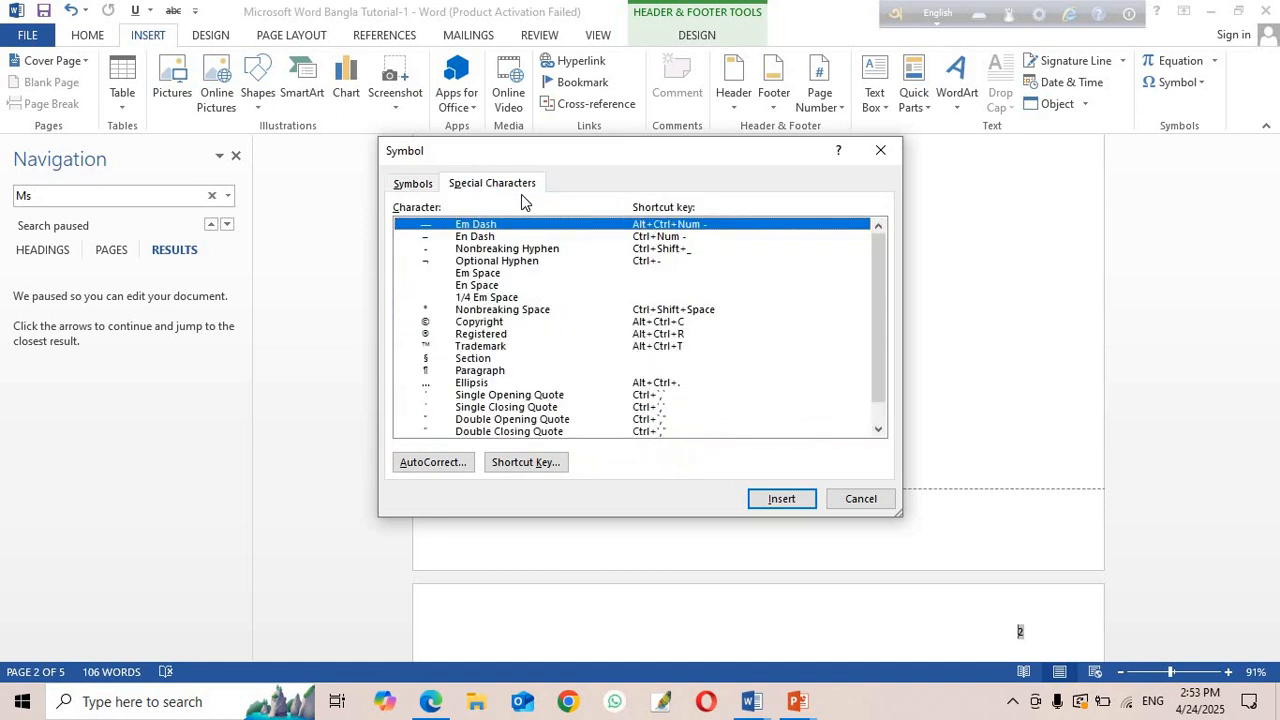
left_click(410, 184)
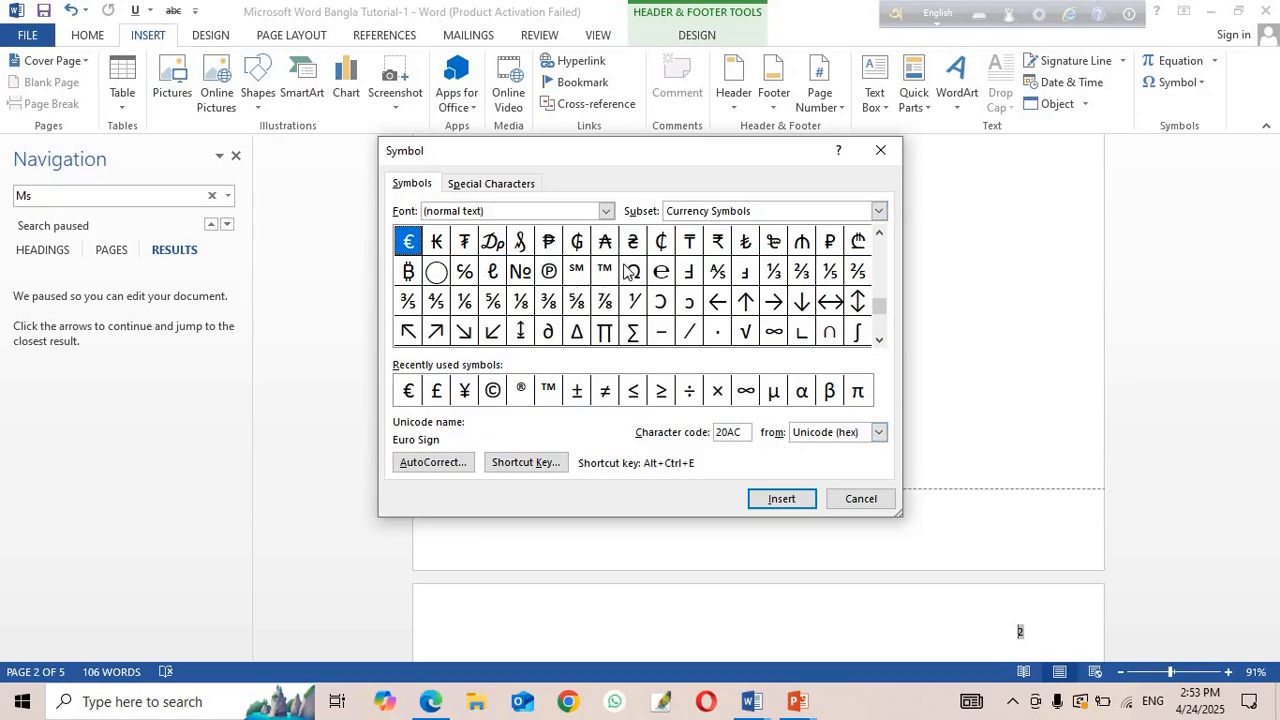
left_click(576, 331)
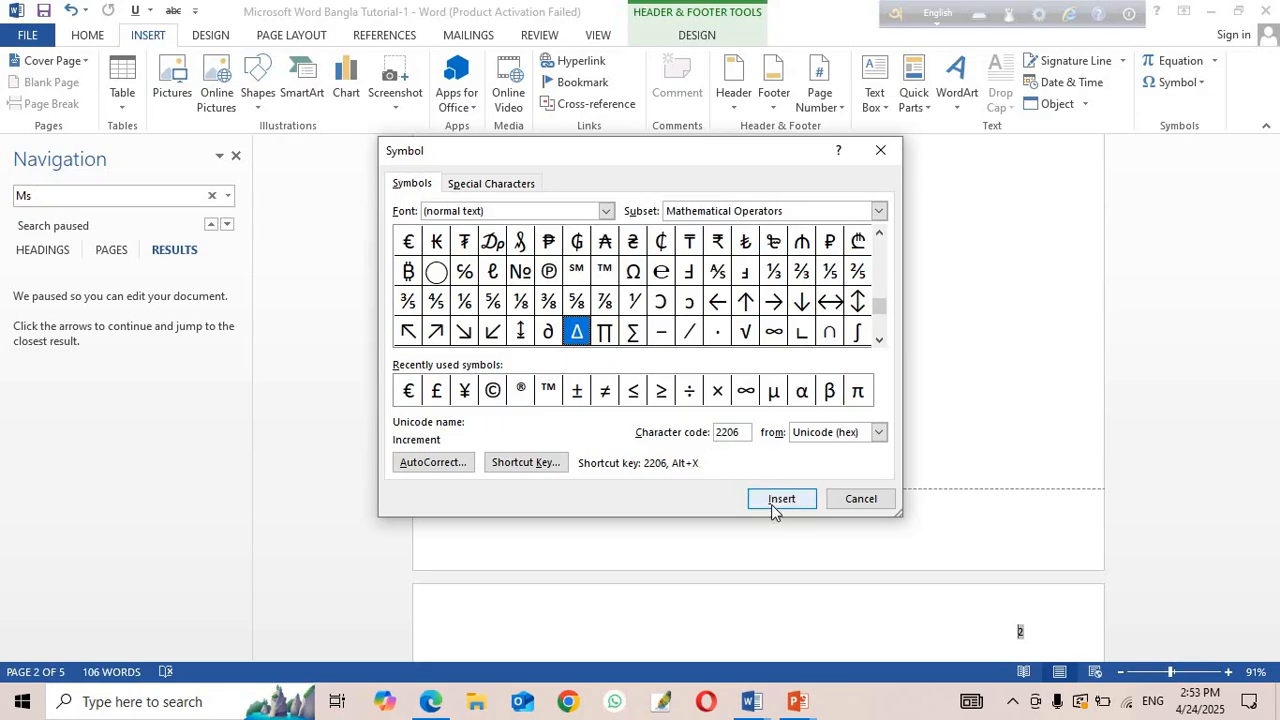
left_click(860, 499)
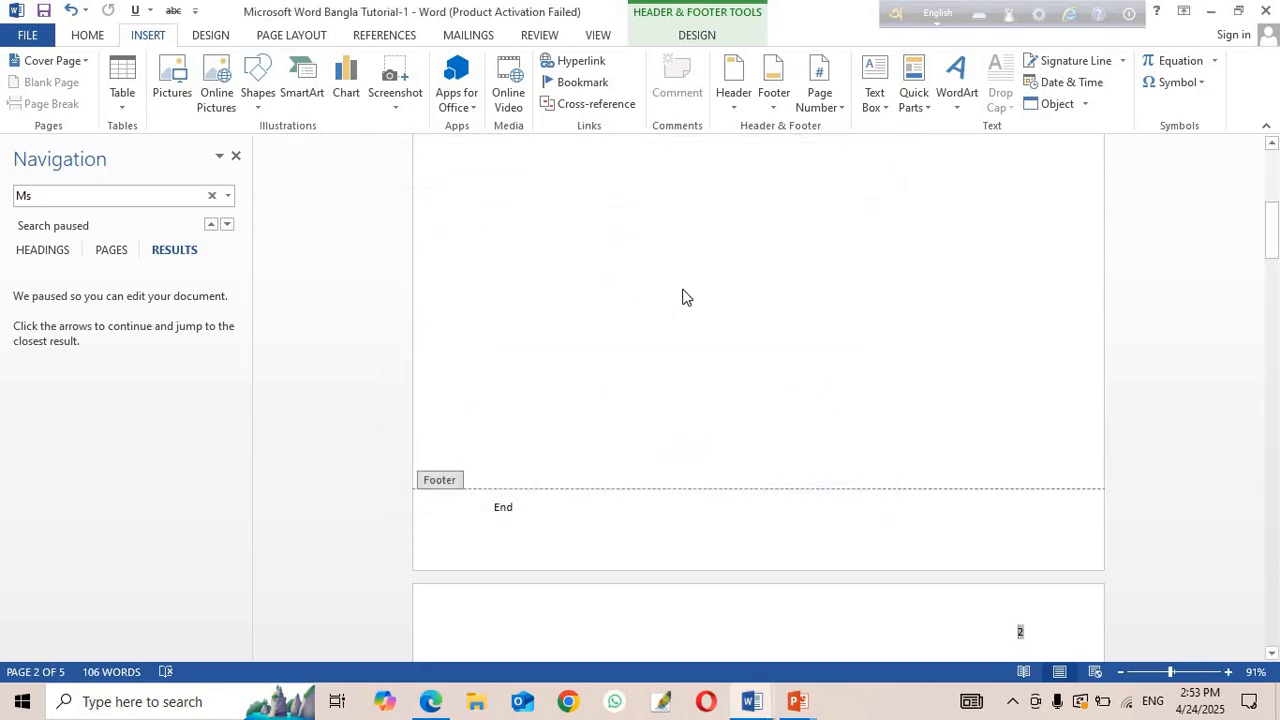
On the Design tab, preview the theme Fonts, then show the Watermark gallery.
scroll(681, 299, "up", 1)
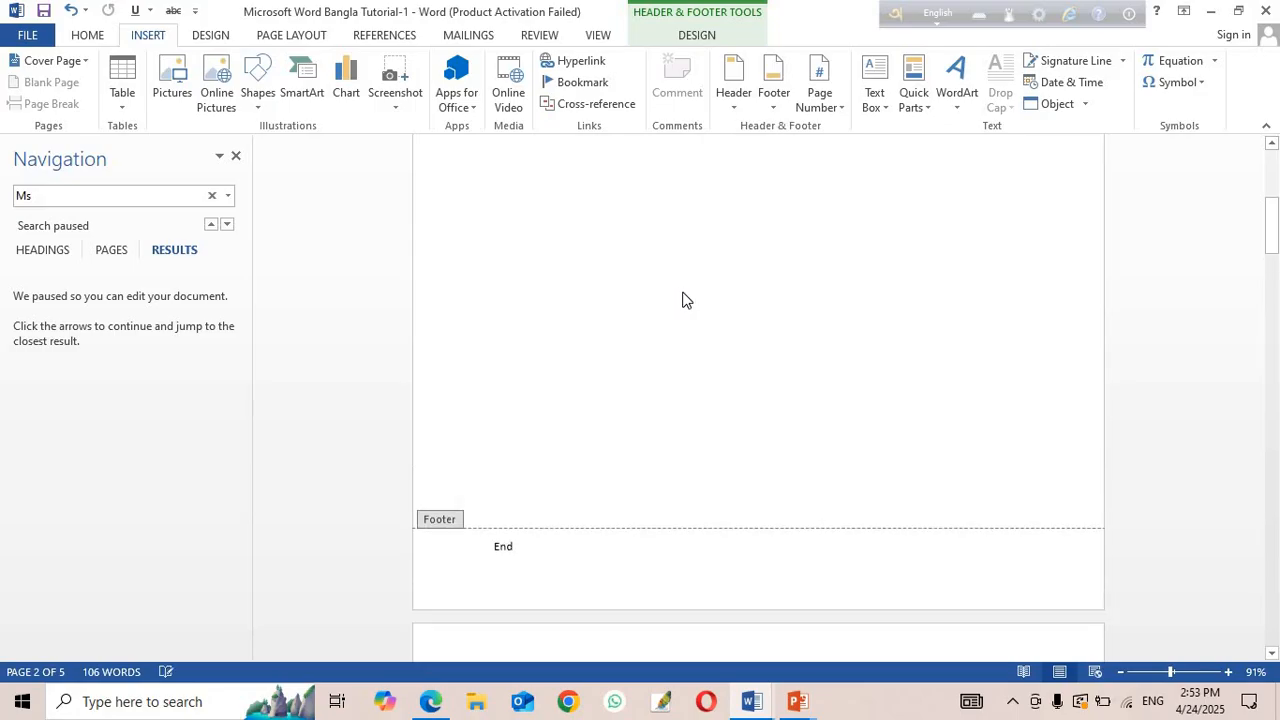
scroll(685, 298, "up", 3)
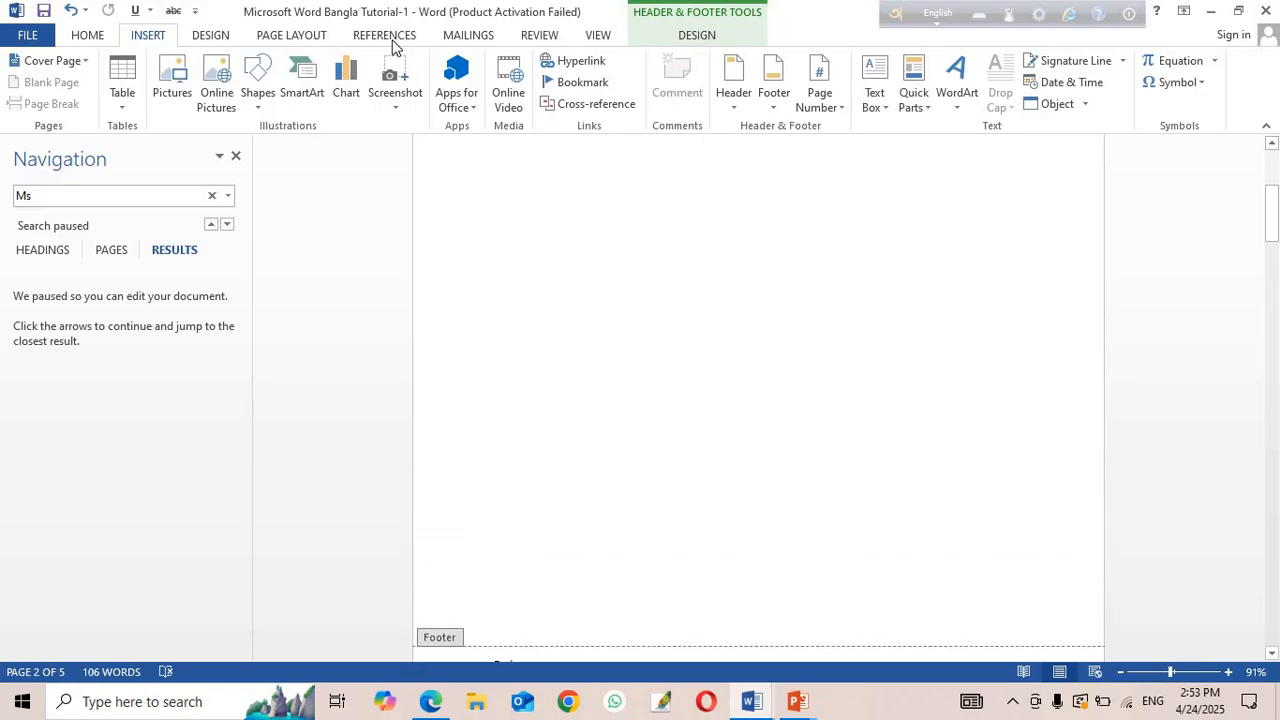
left_click(208, 36)
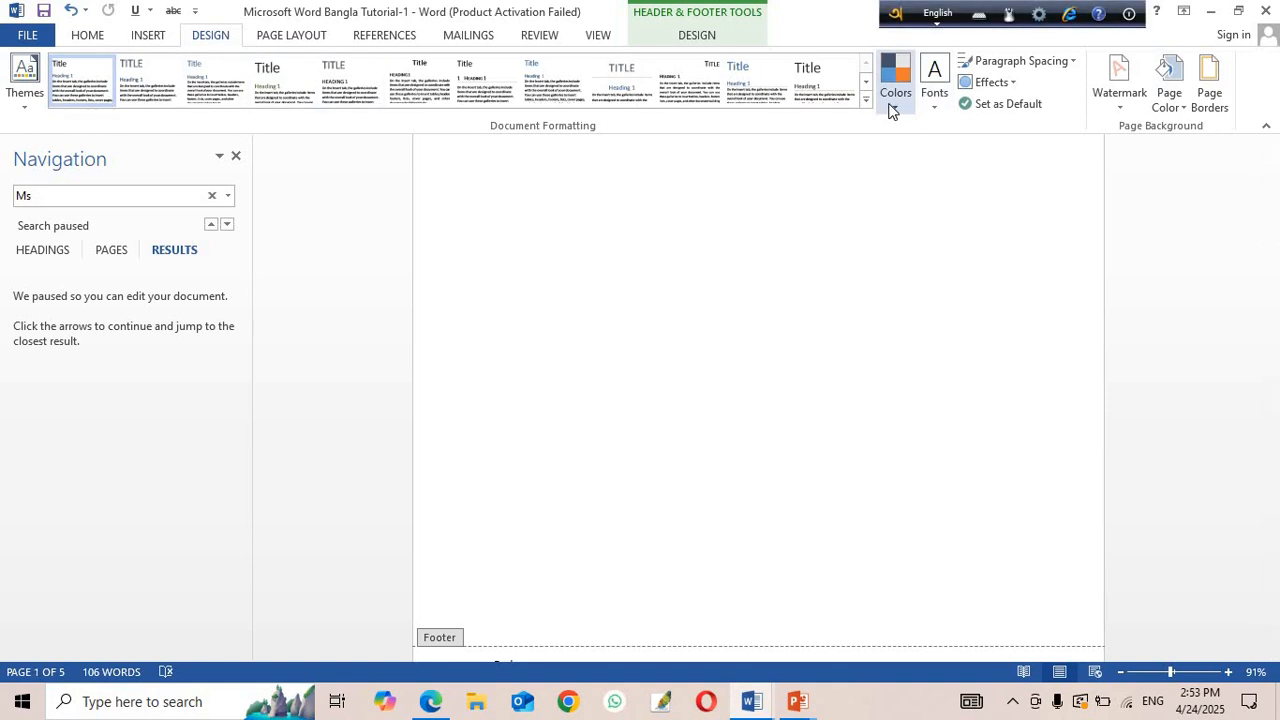
left_click(935, 103)
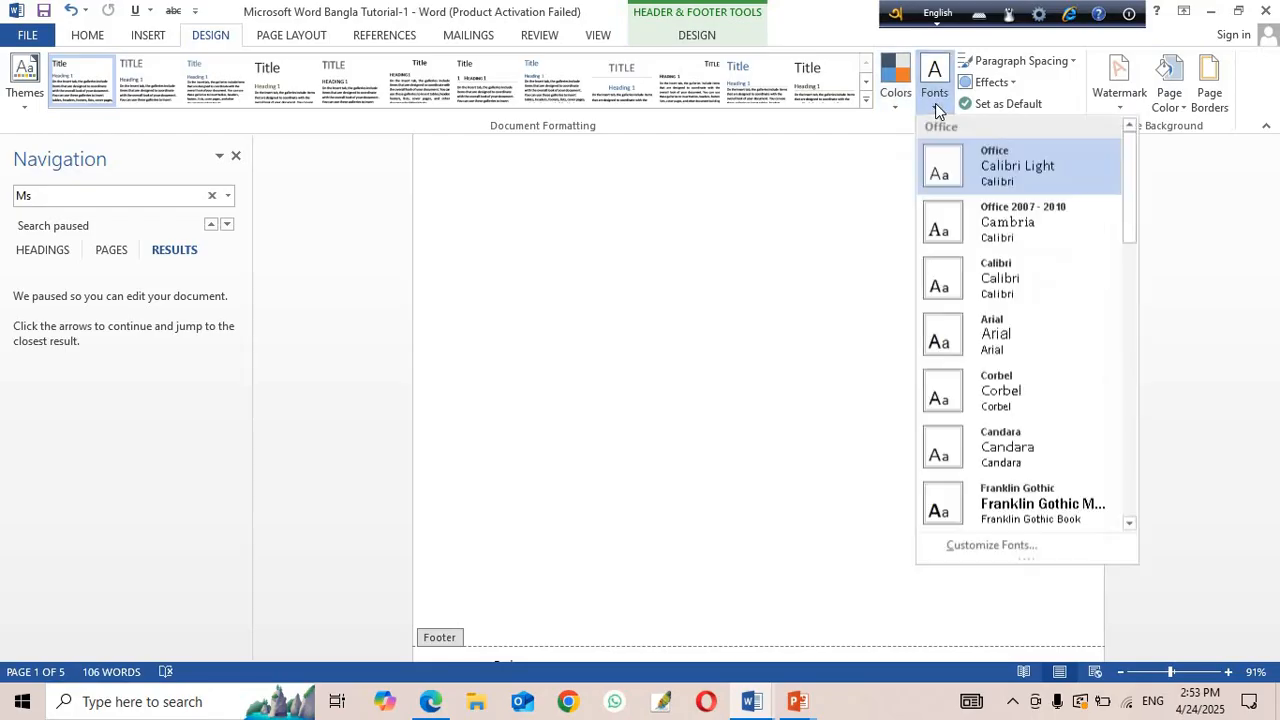
left_click(935, 103)
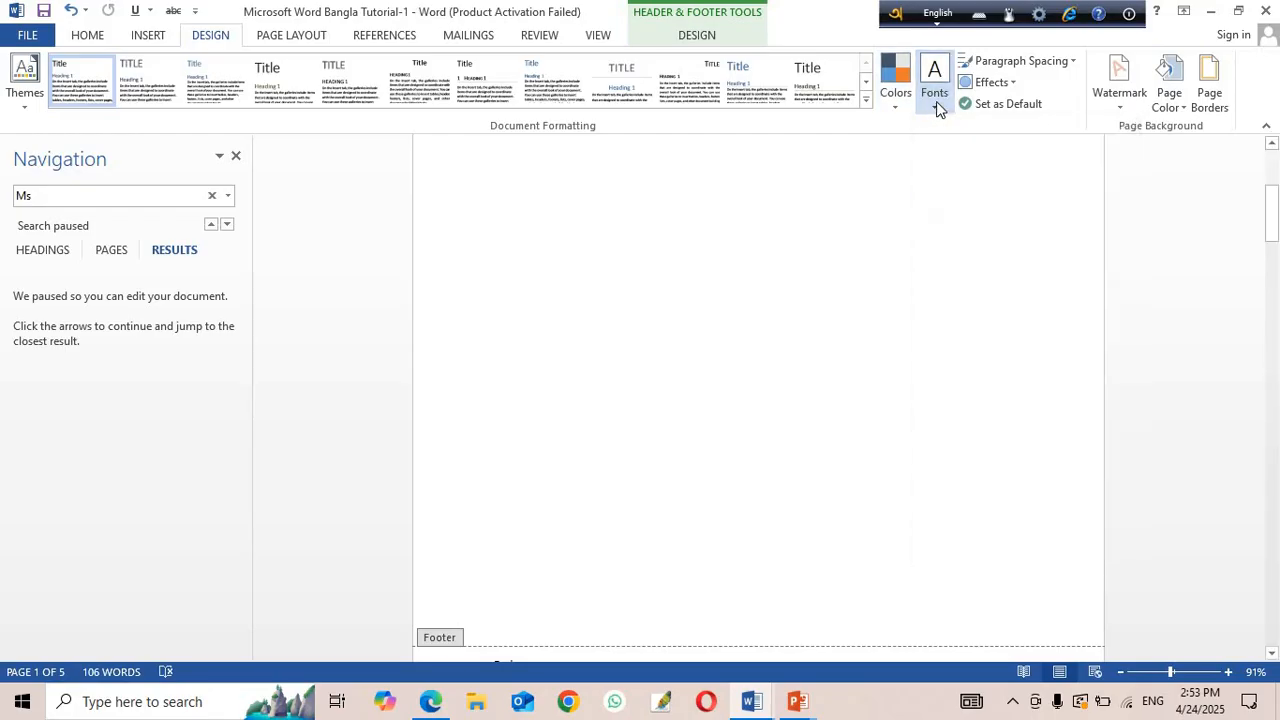
left_click(1138, 125)
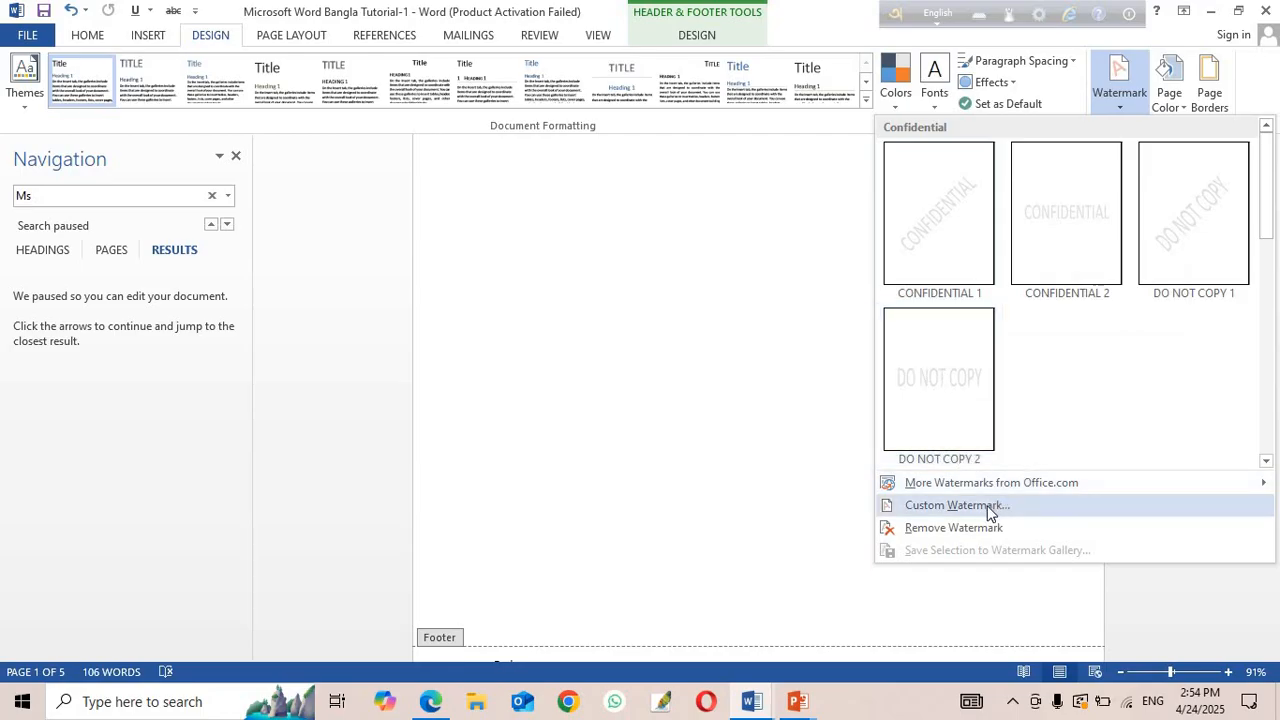
In Custom Watermark settings, try the picture watermark option, then reset to none.
left_click(985, 507)
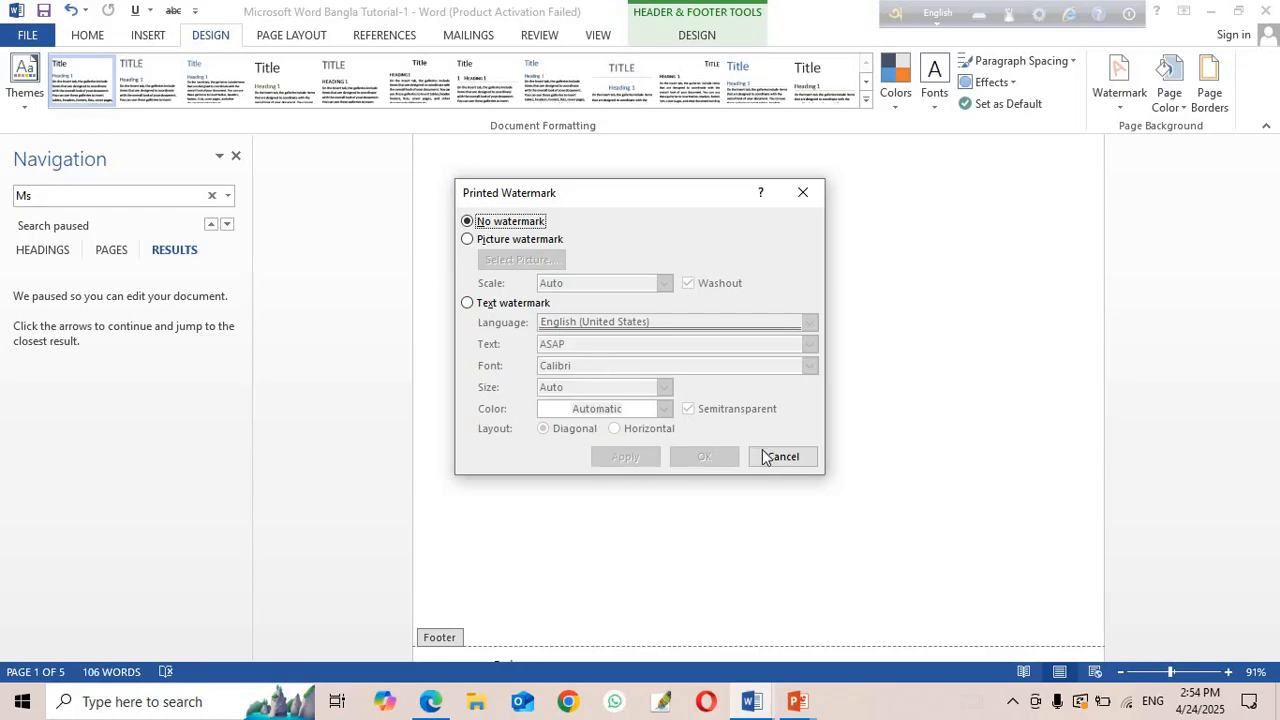
left_click(471, 243)
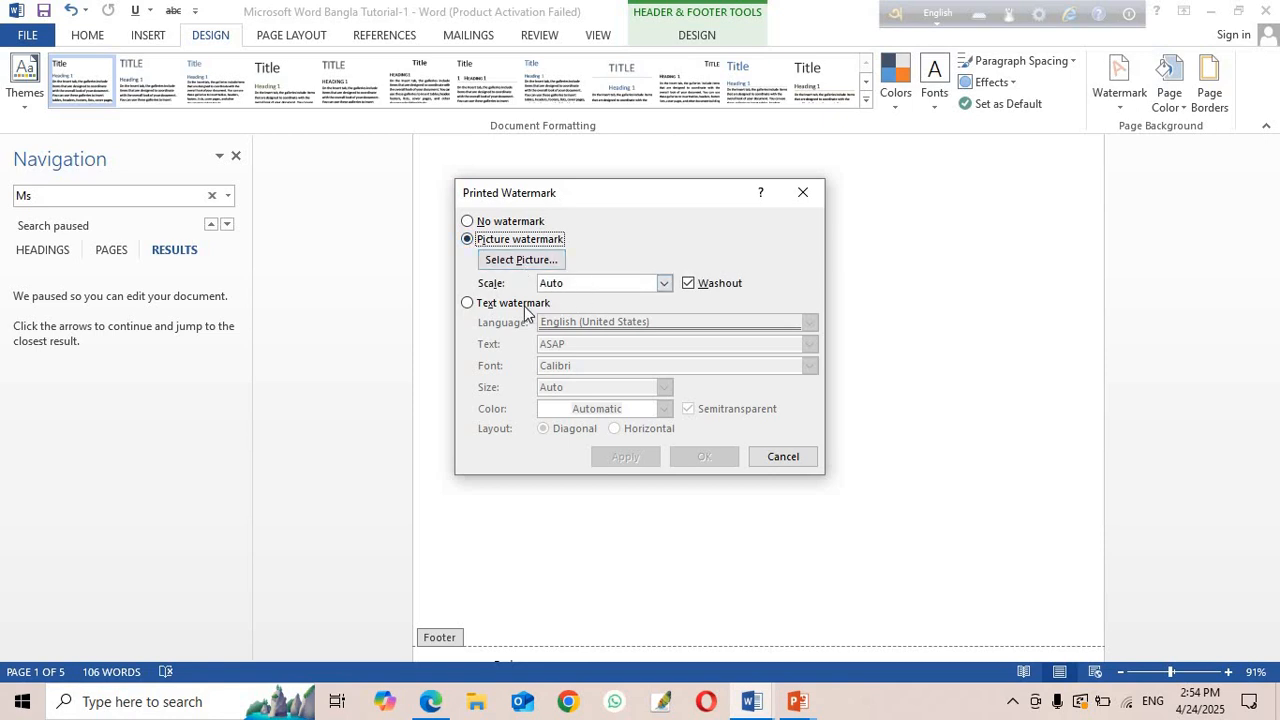
left_click(630, 281)
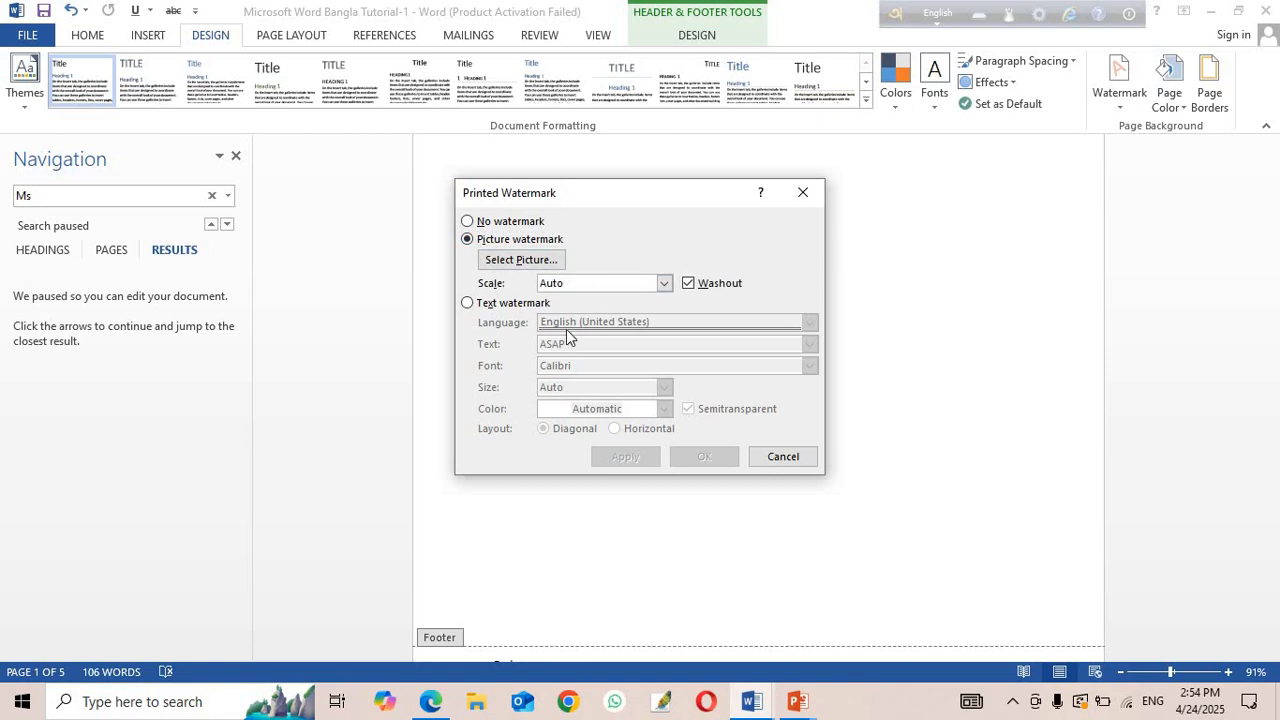
left_click(467, 221)
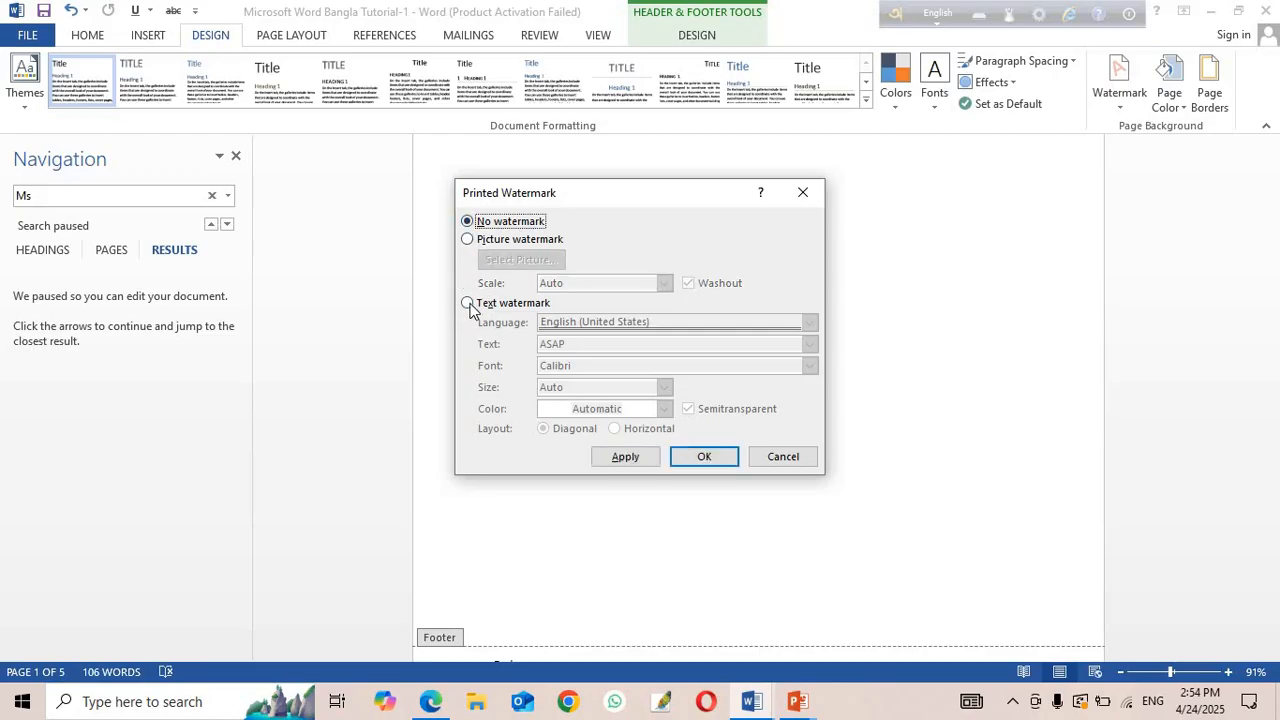
Apply a text watermark showing the user's name in place of ASAP.
left_click(467, 304)
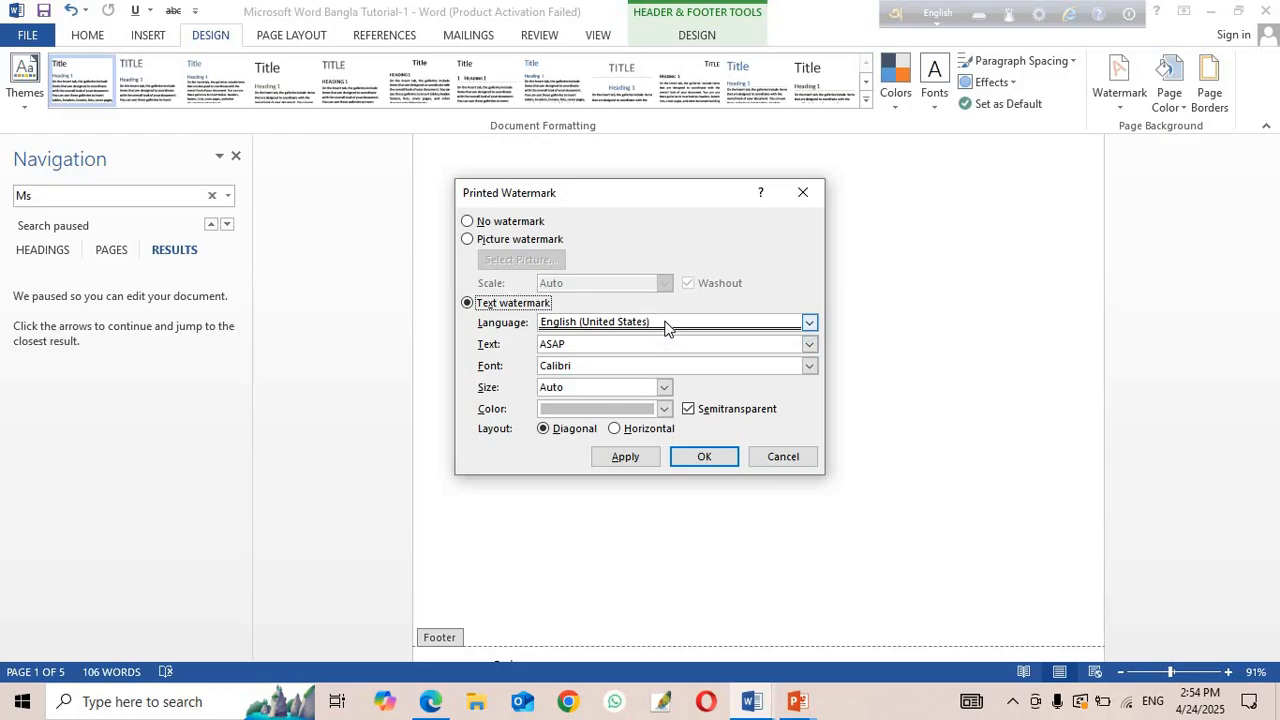
left_click(573, 344)
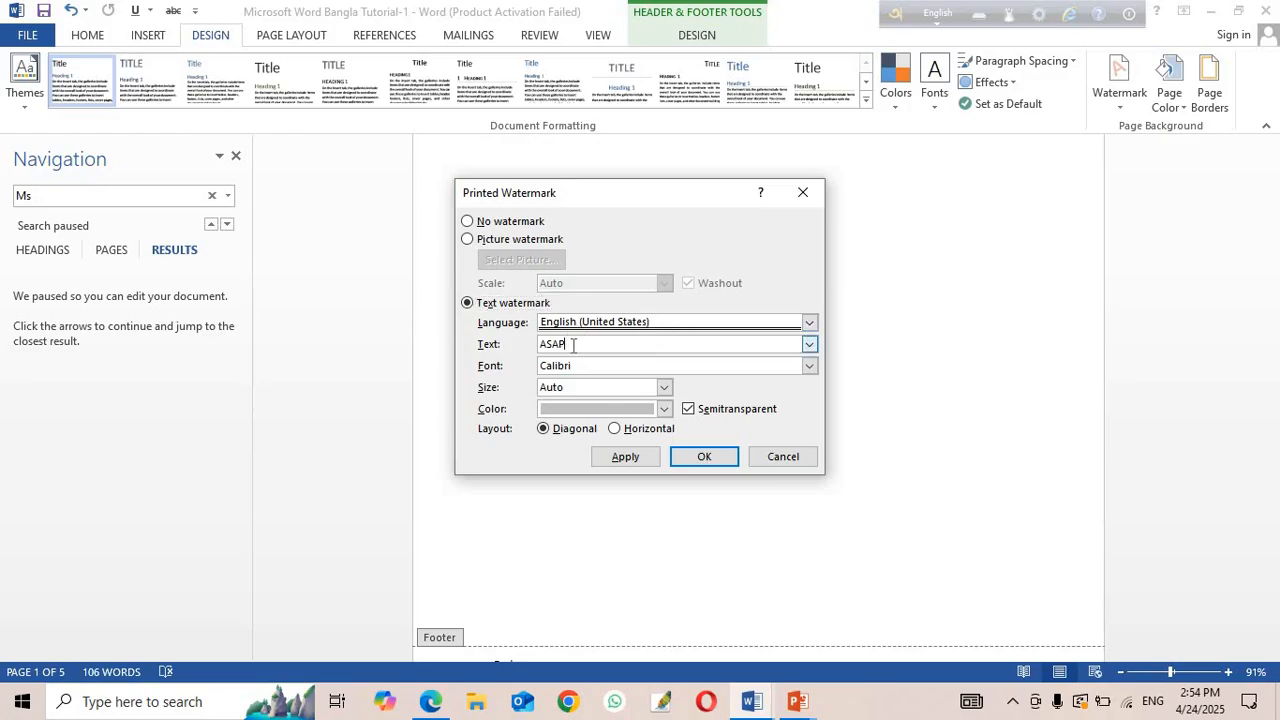
key("BackSpace")
key("BackSpace")
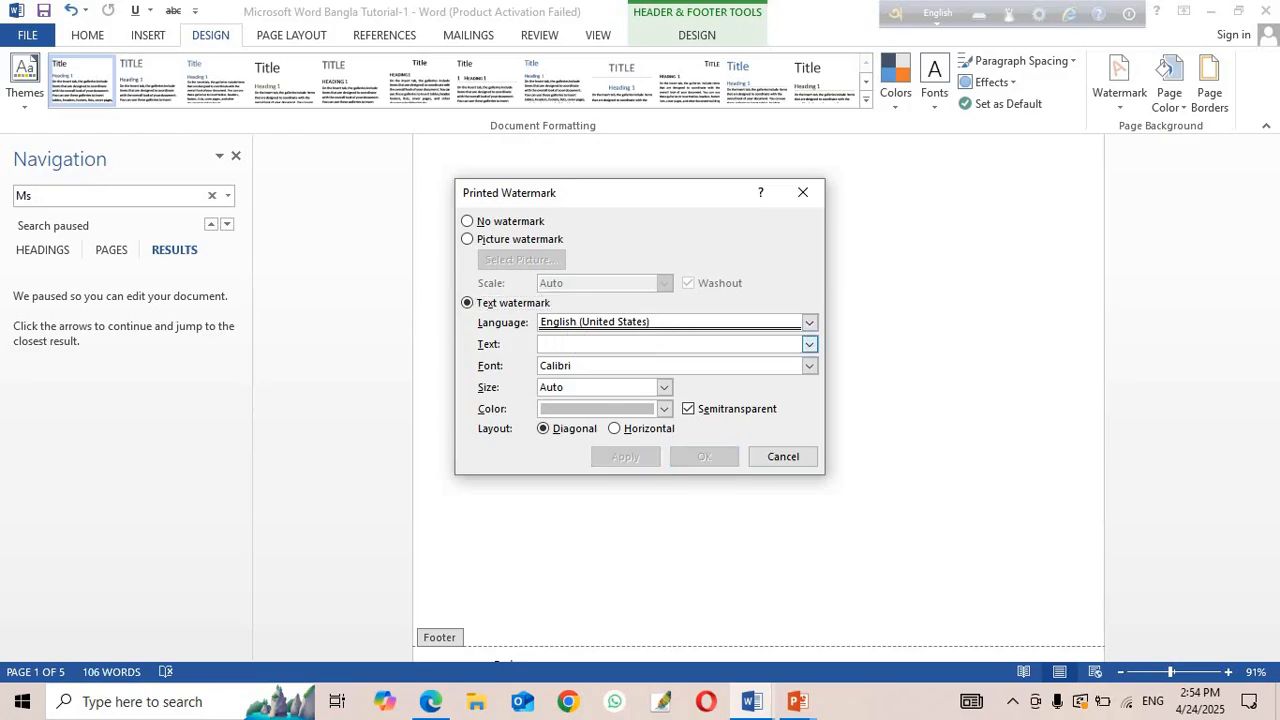
type("Nilufar Yeasmin")
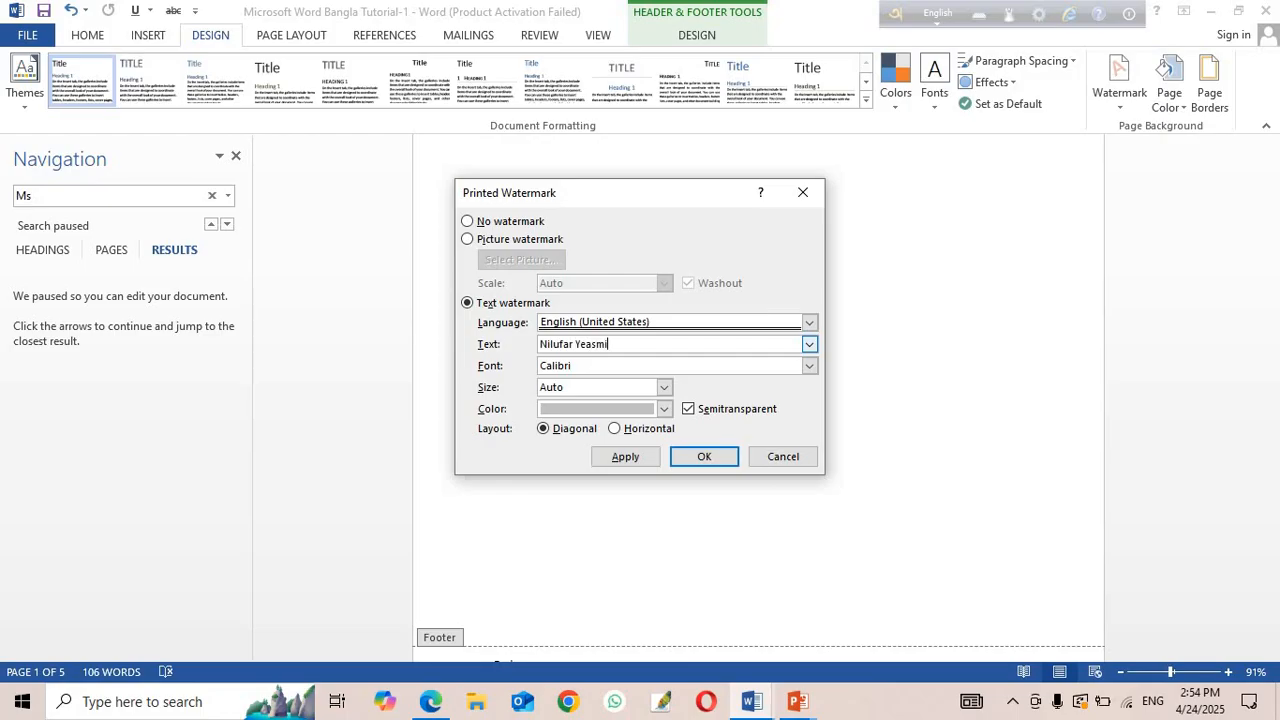
left_click(705, 457)
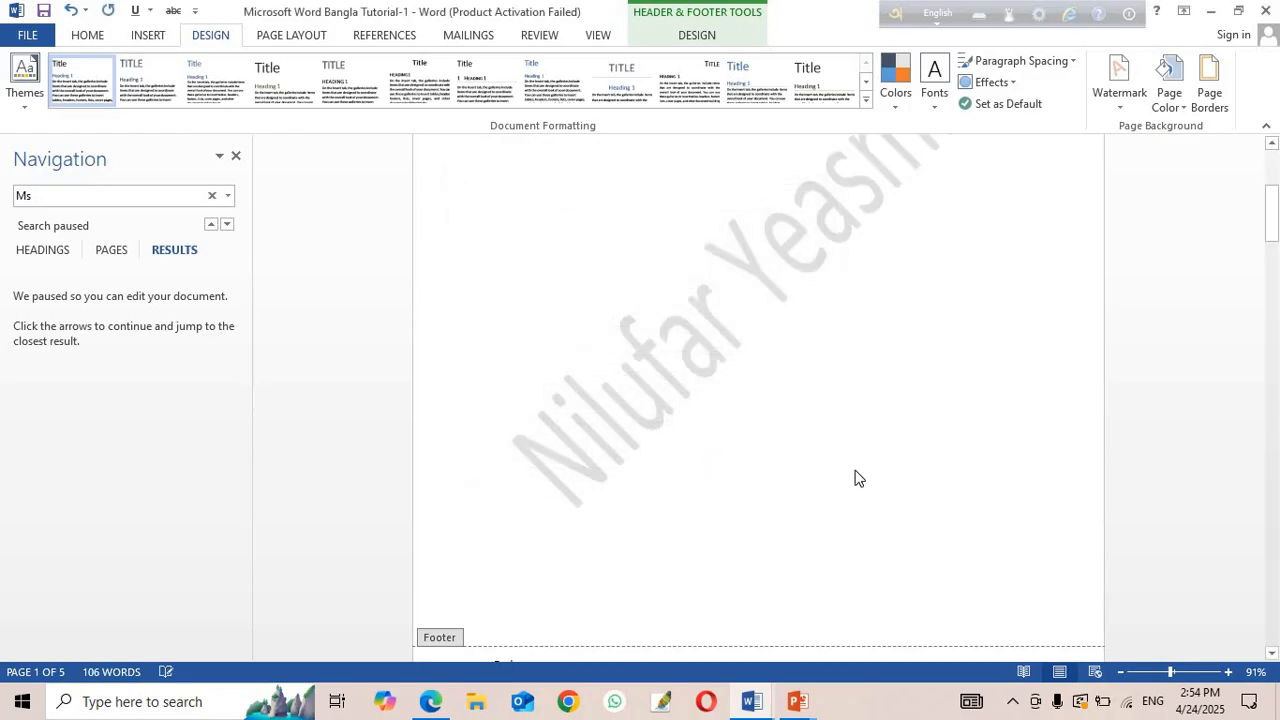
scroll(700, 510, "up", 1)
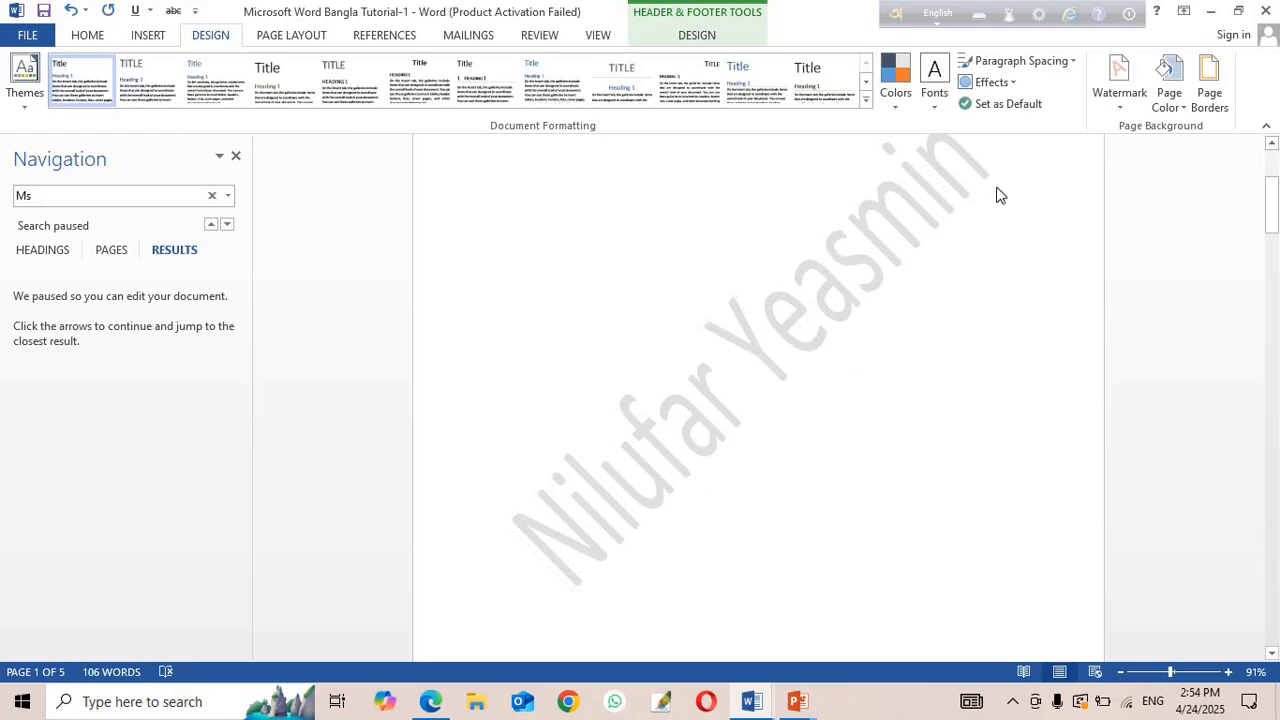
scroll(835, 323, "up", 1)
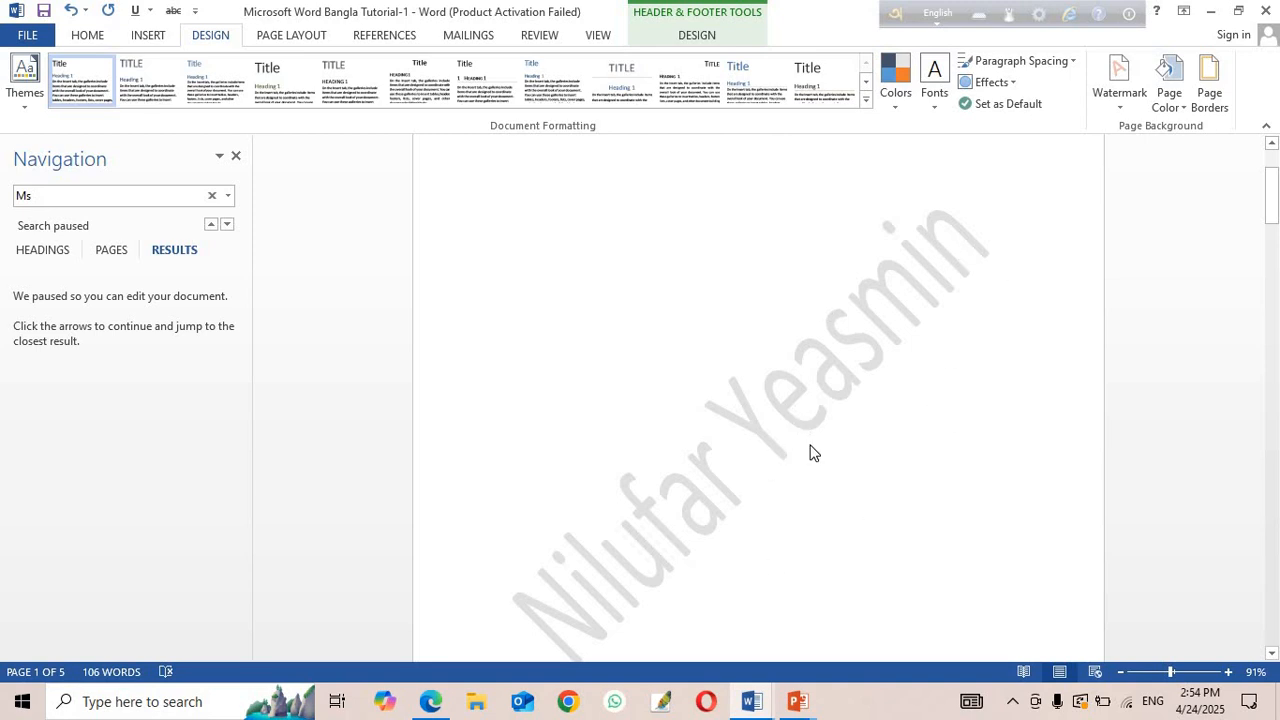
scroll(812, 453, "down", 1)
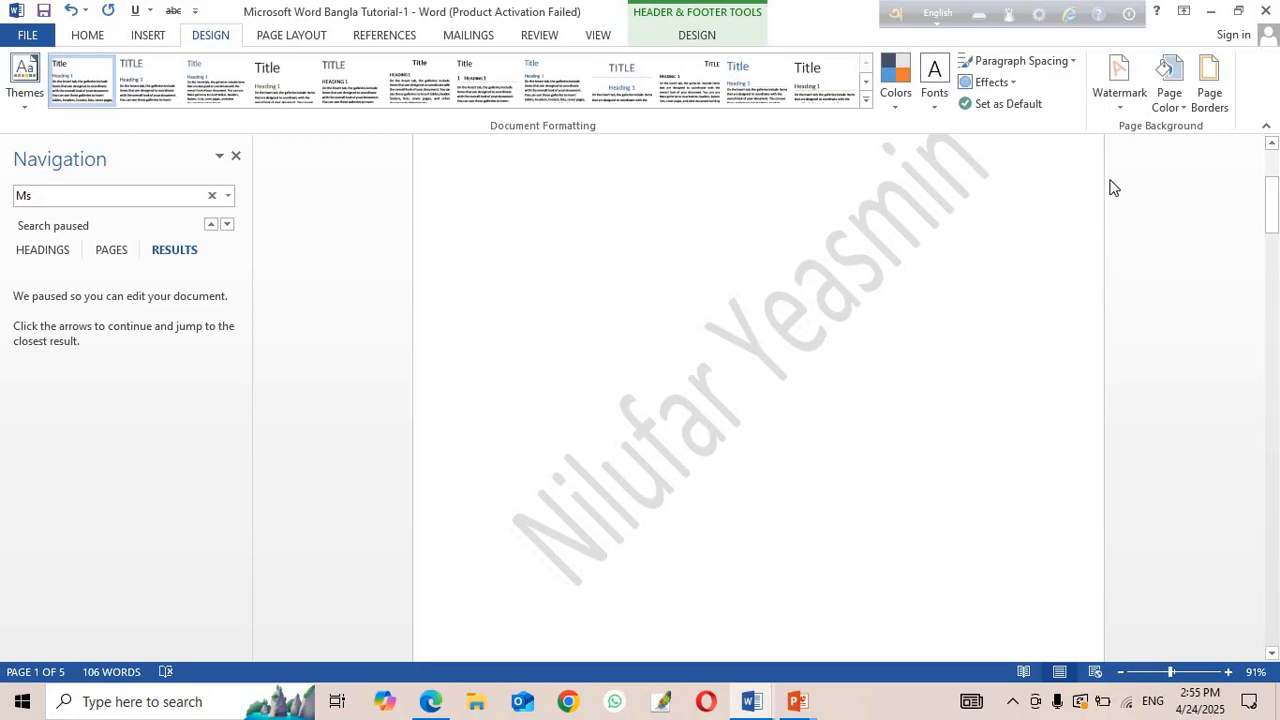
Remove the watermark, colour the page gold, and bring up Page Borders.
left_click(1120, 112)
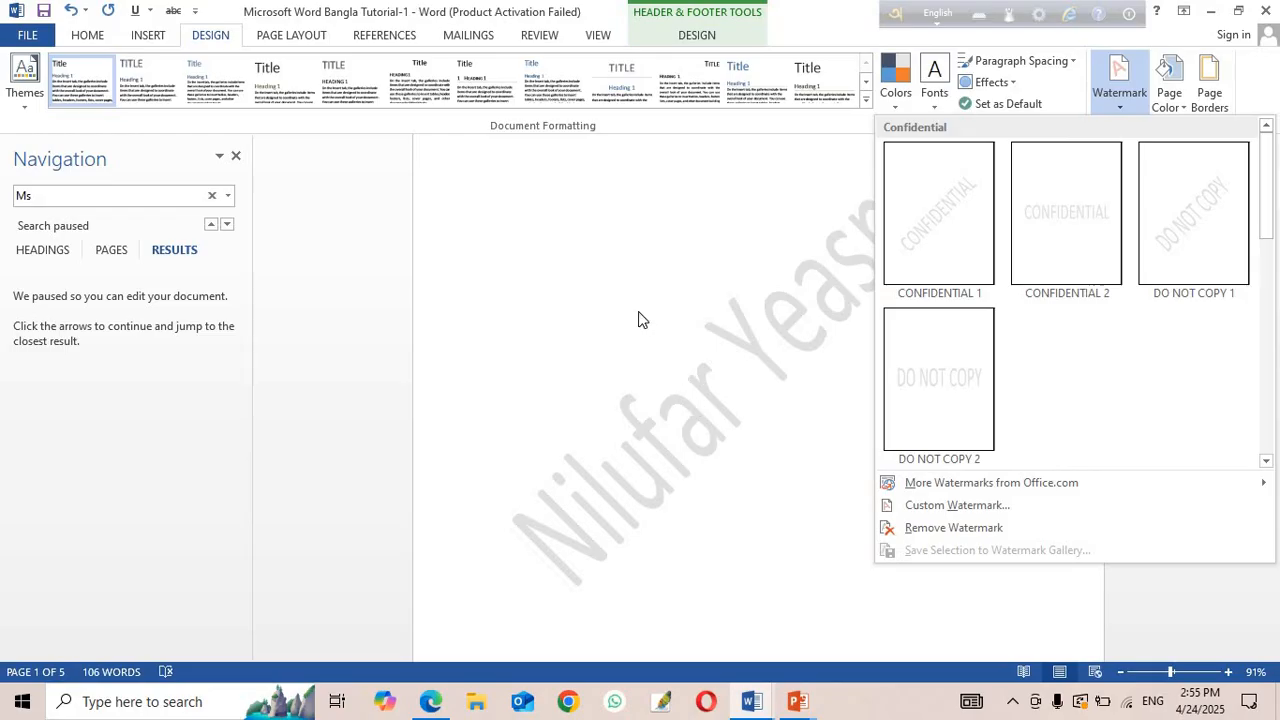
left_click(954, 528)
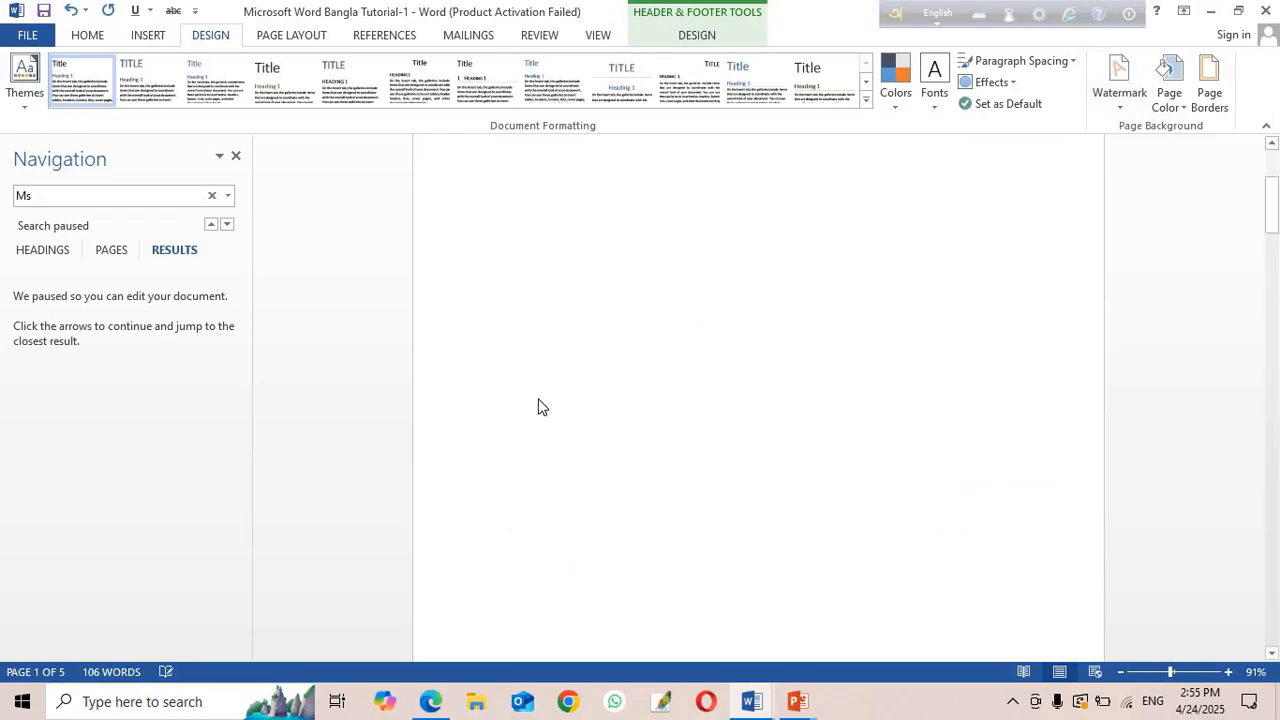
left_click(1192, 114)
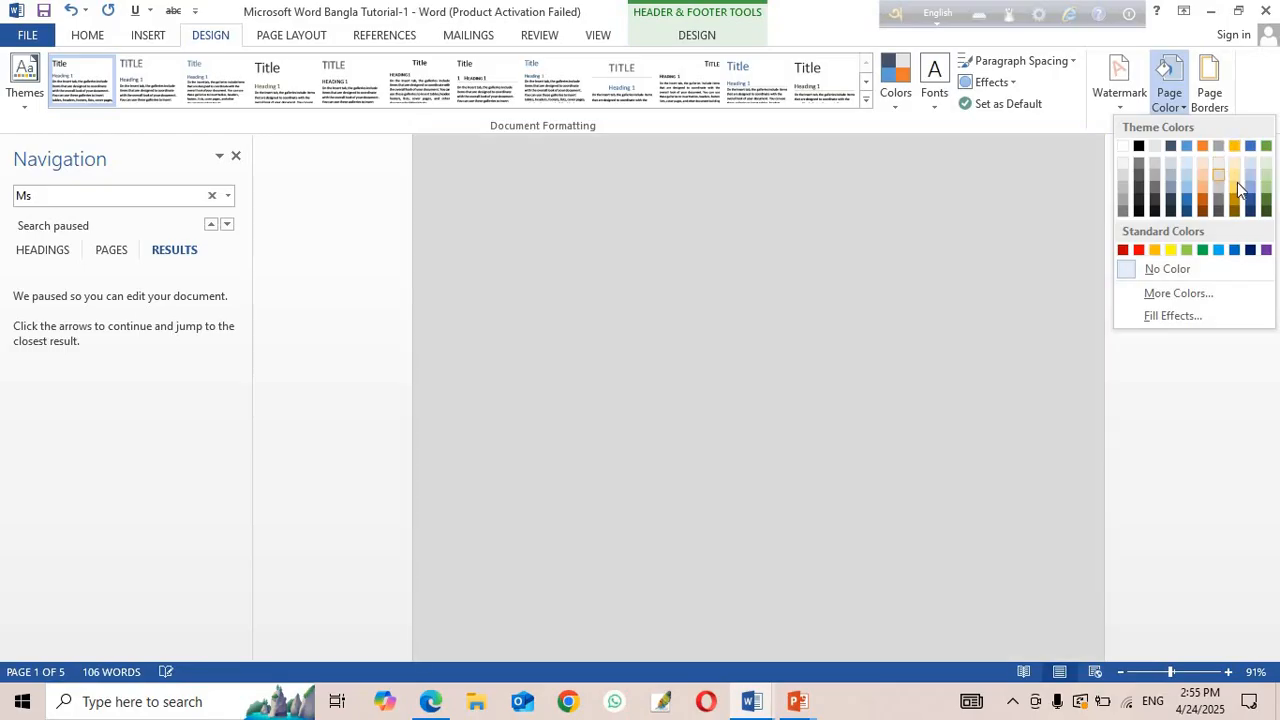
left_click(1236, 188)
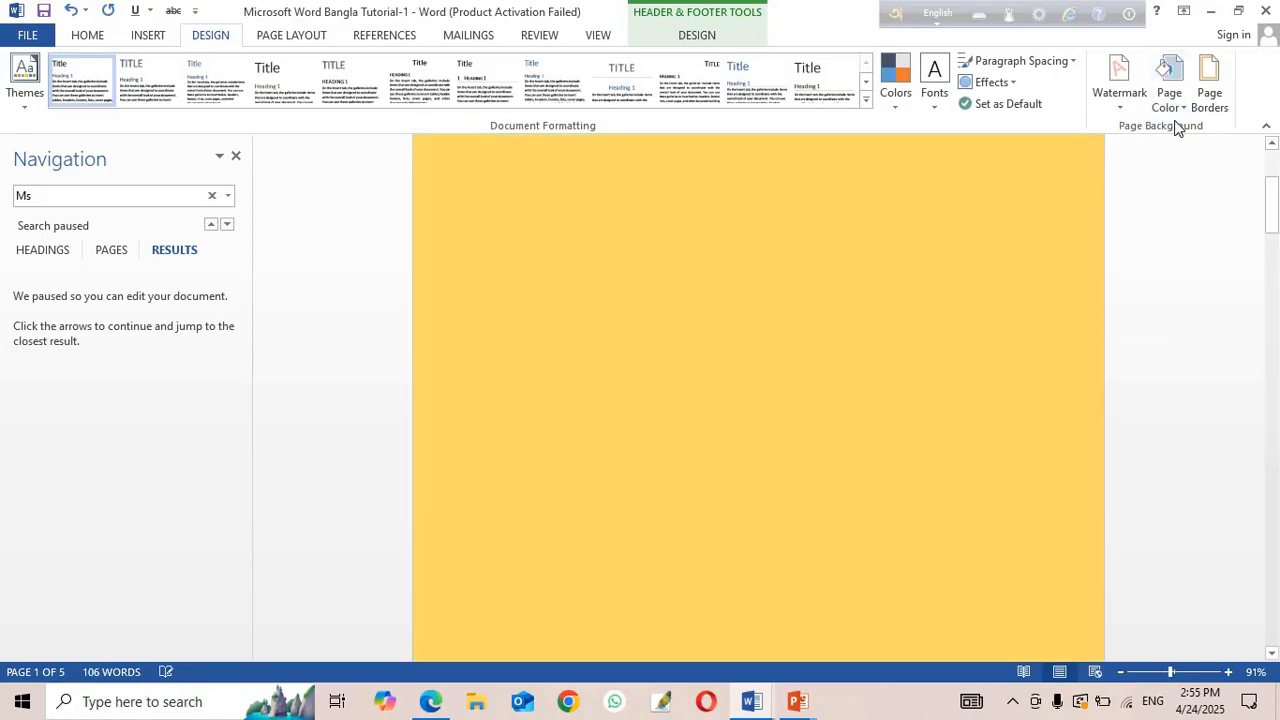
left_click(1207, 82)
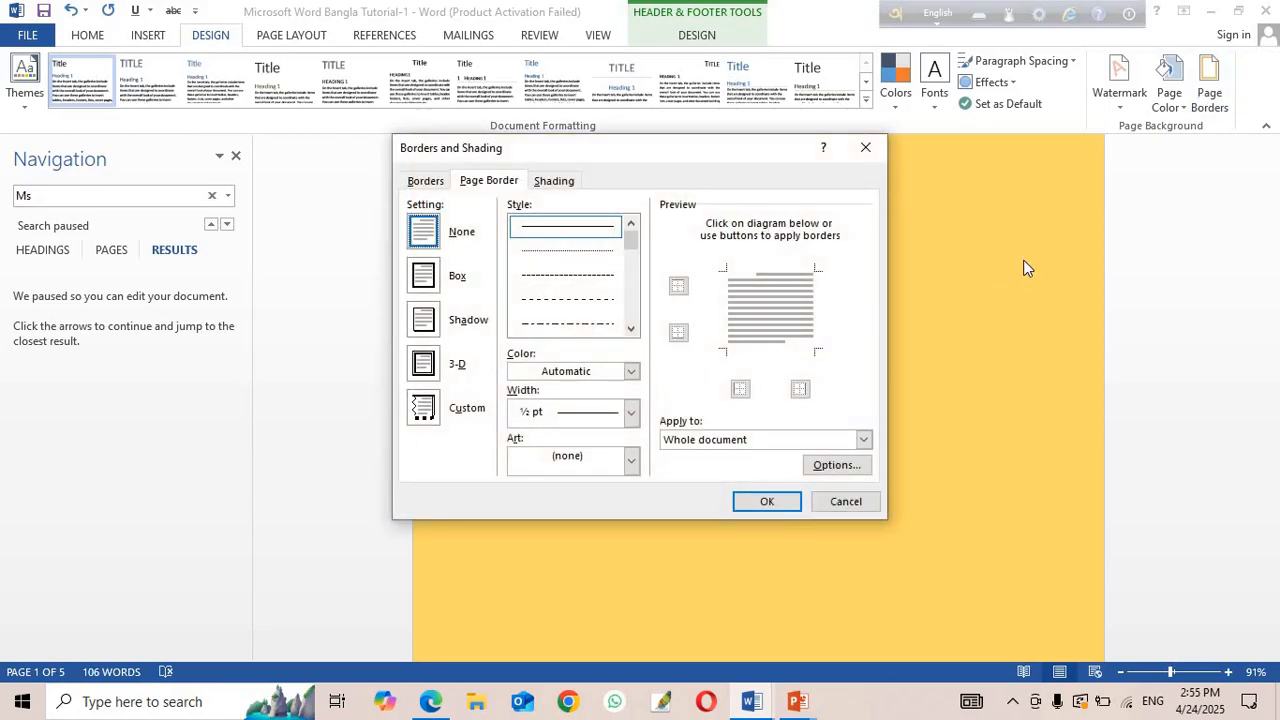
Apply a 3-D border setting from the Borders and Shading dialog.
left_click(836, 502)
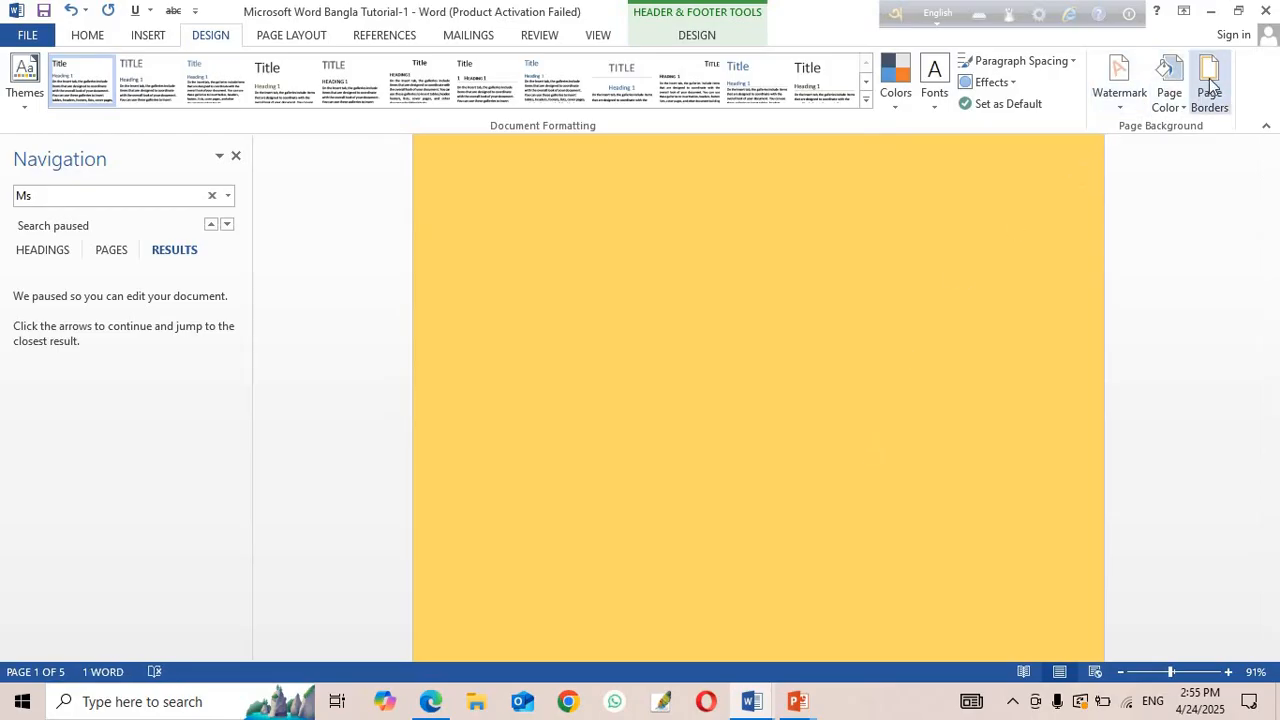
scroll(834, 345, "up", 1)
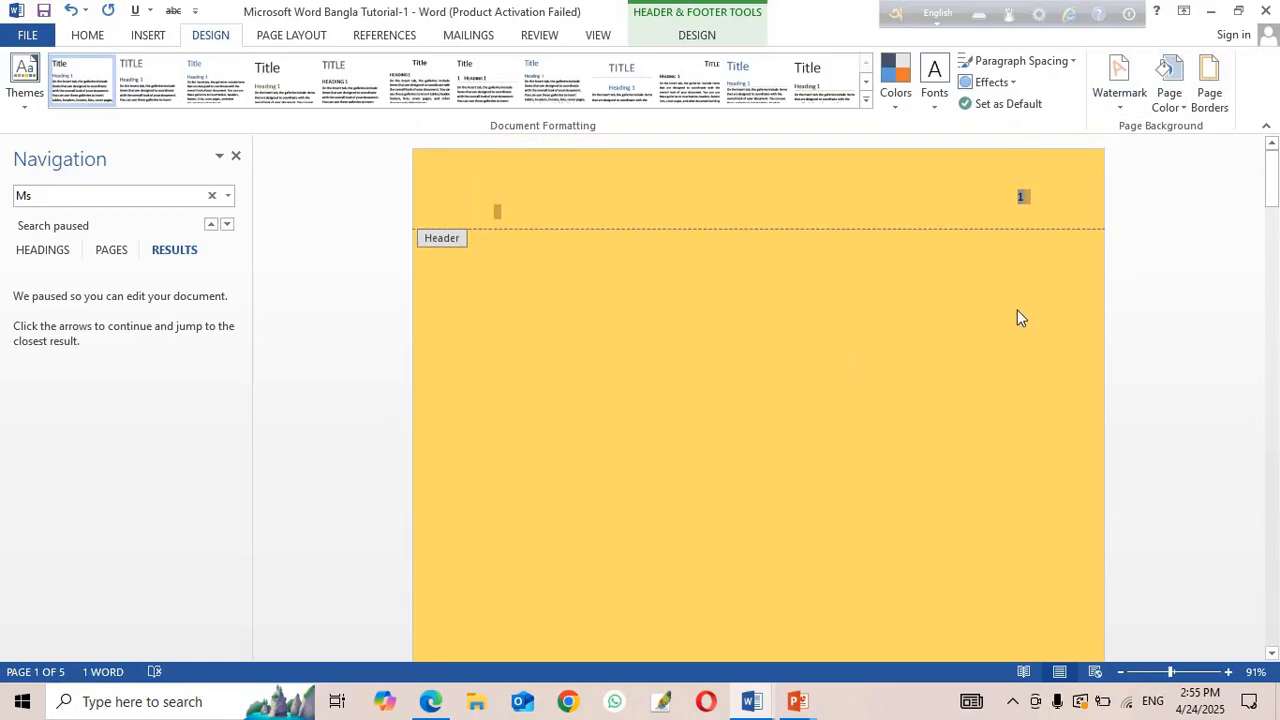
left_click(1208, 88)
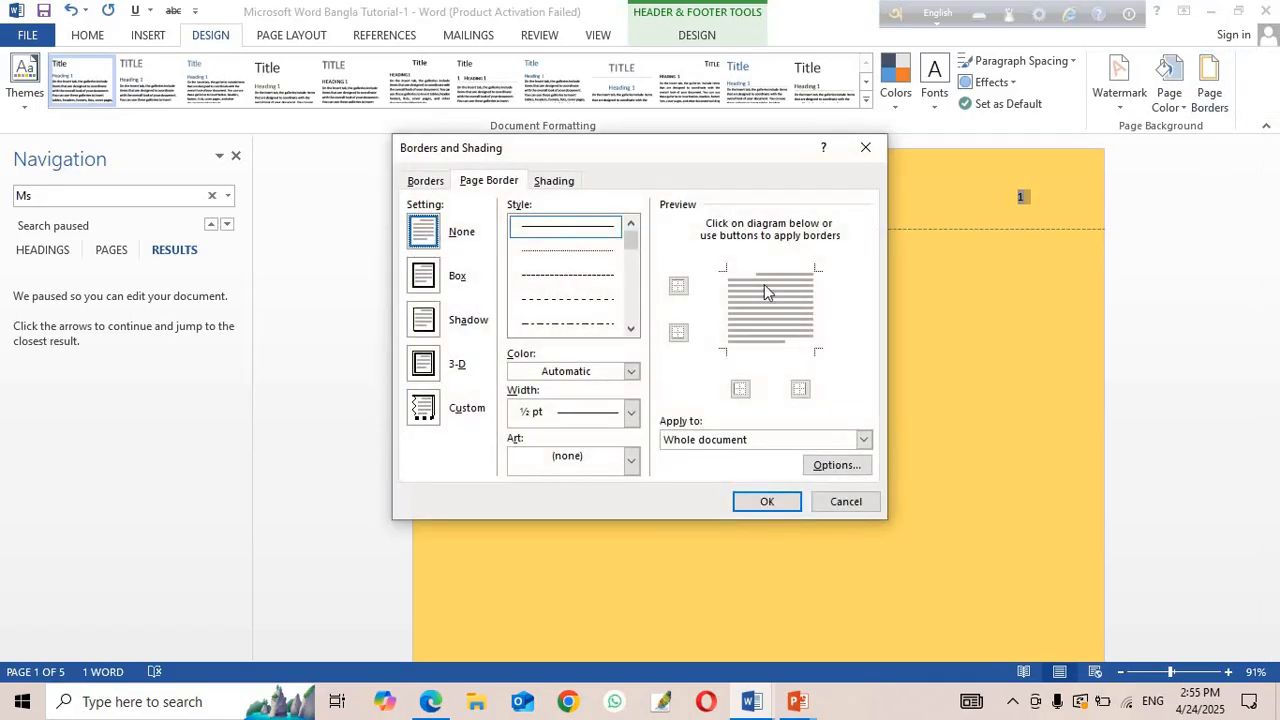
left_click(423, 362)
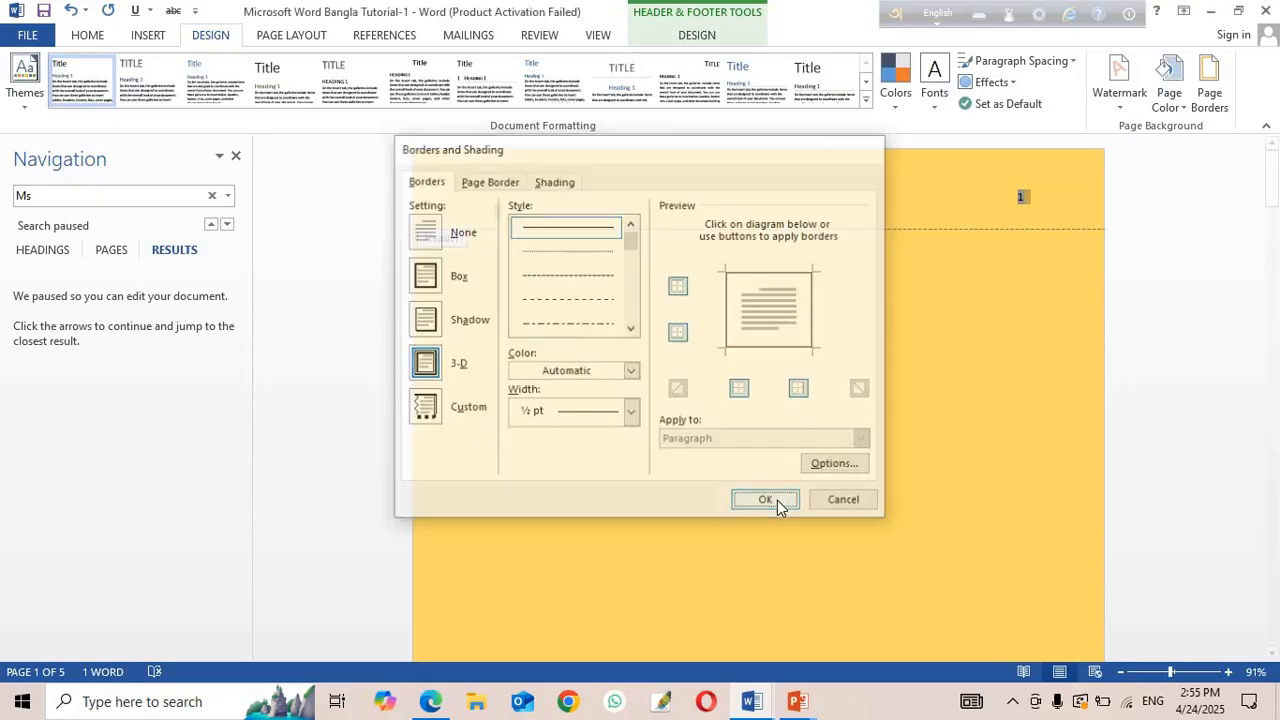
left_click(775, 502)
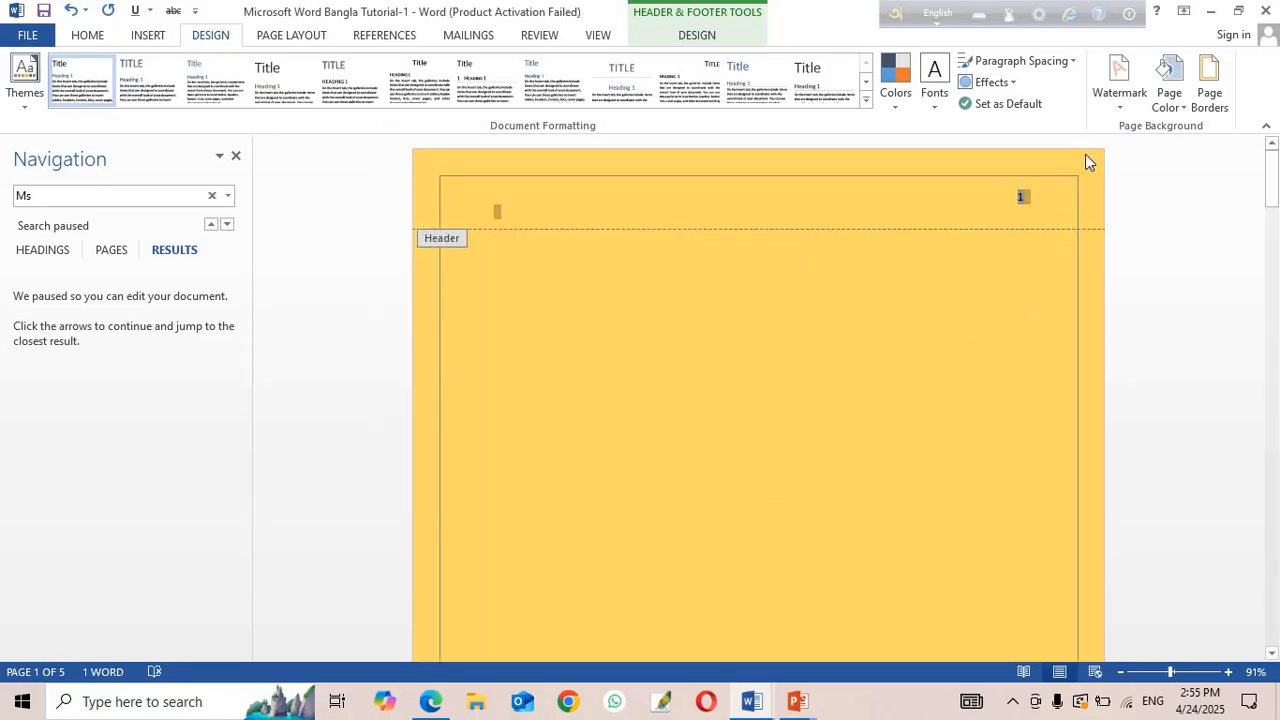
Apply a thick triple-line page border.
left_click(1208, 88)
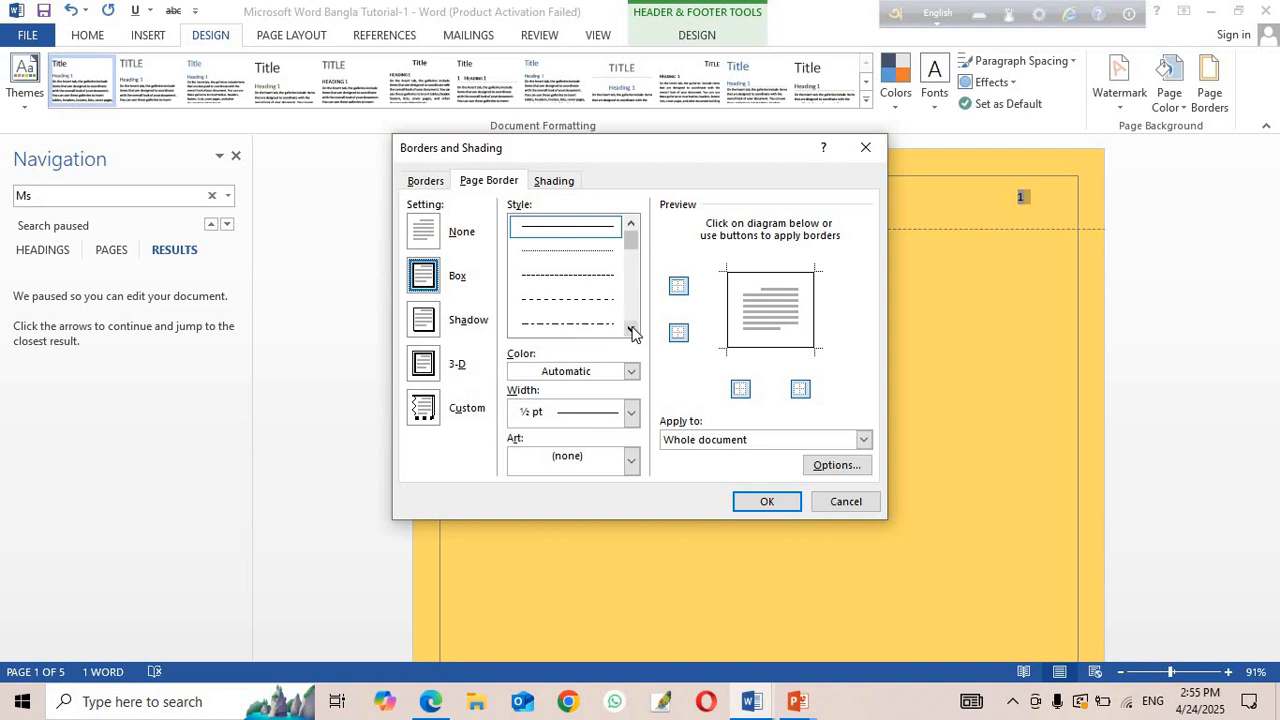
scroll(631, 331, "down", 5)
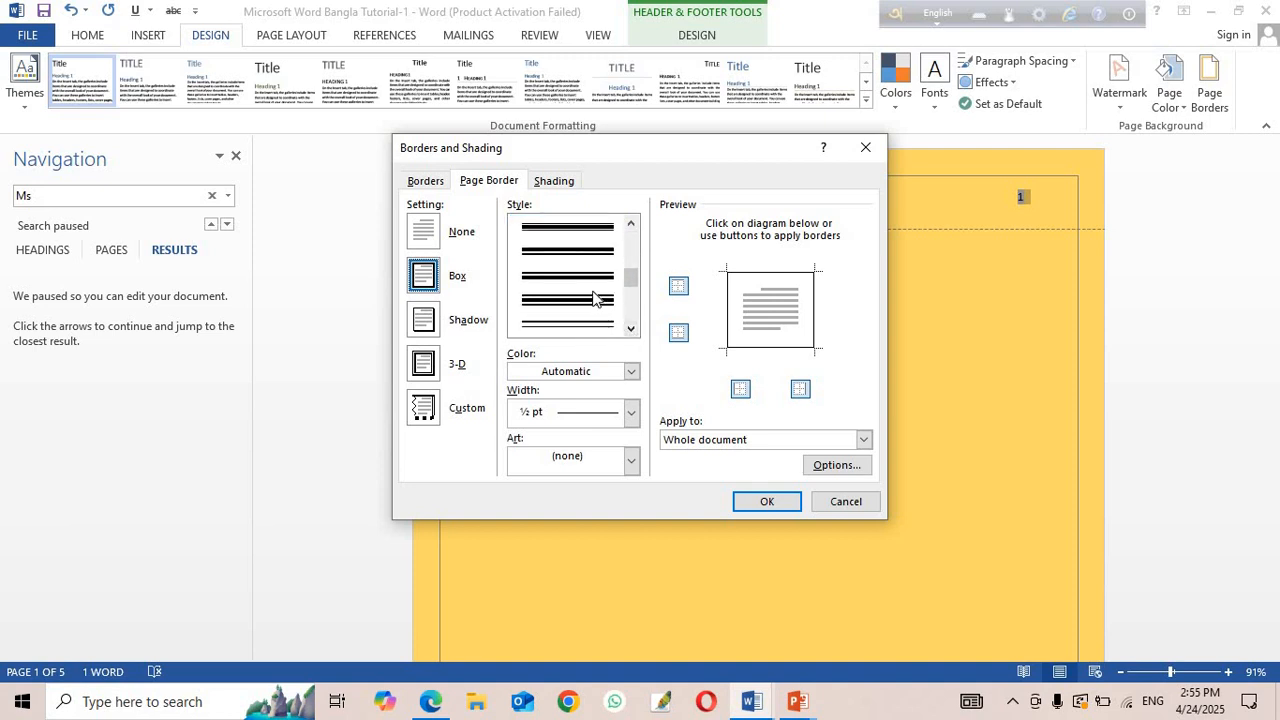
left_click(590, 320)
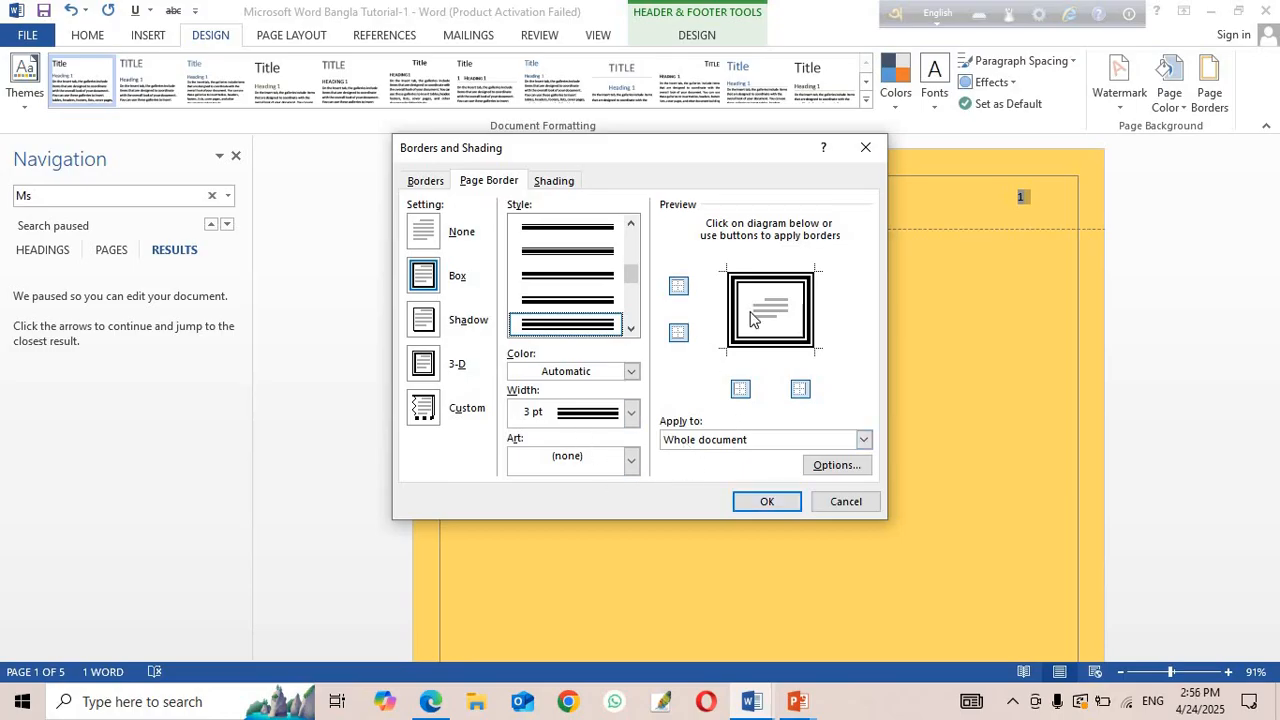
left_click(766, 502)
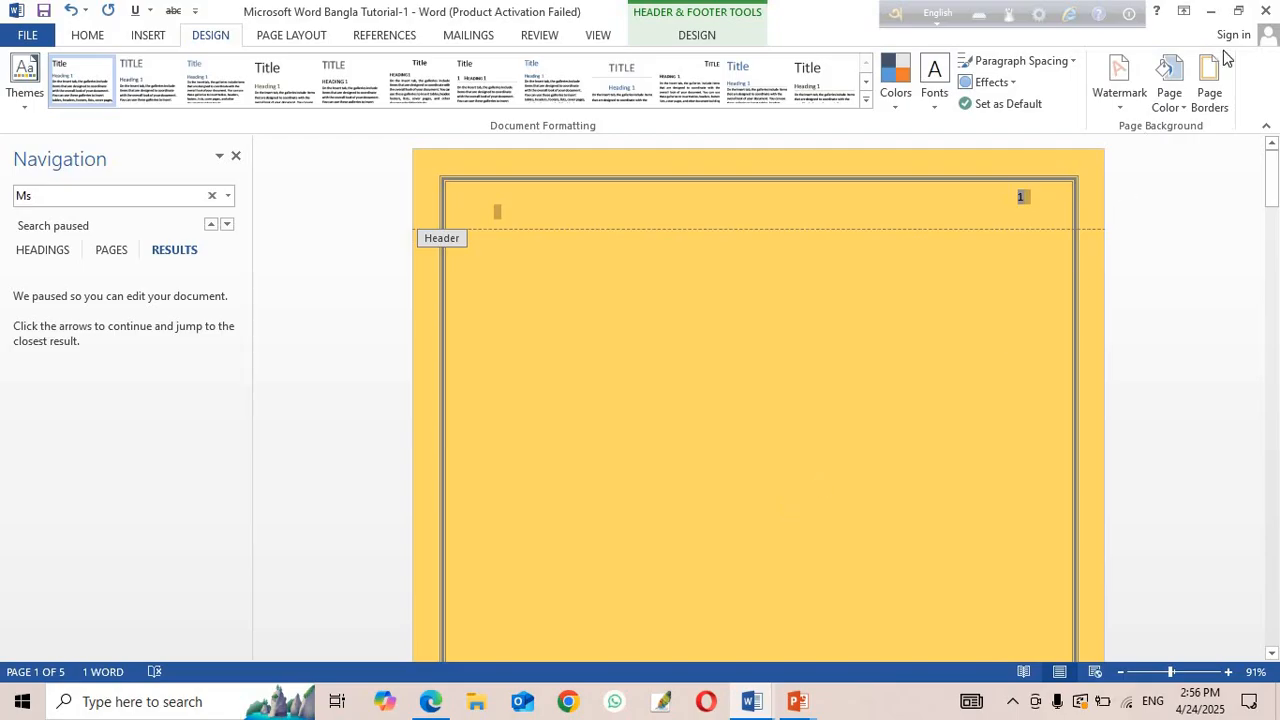
Replace it with a green tree art border, 31 pt, around the whole document.
left_click(1208, 85)
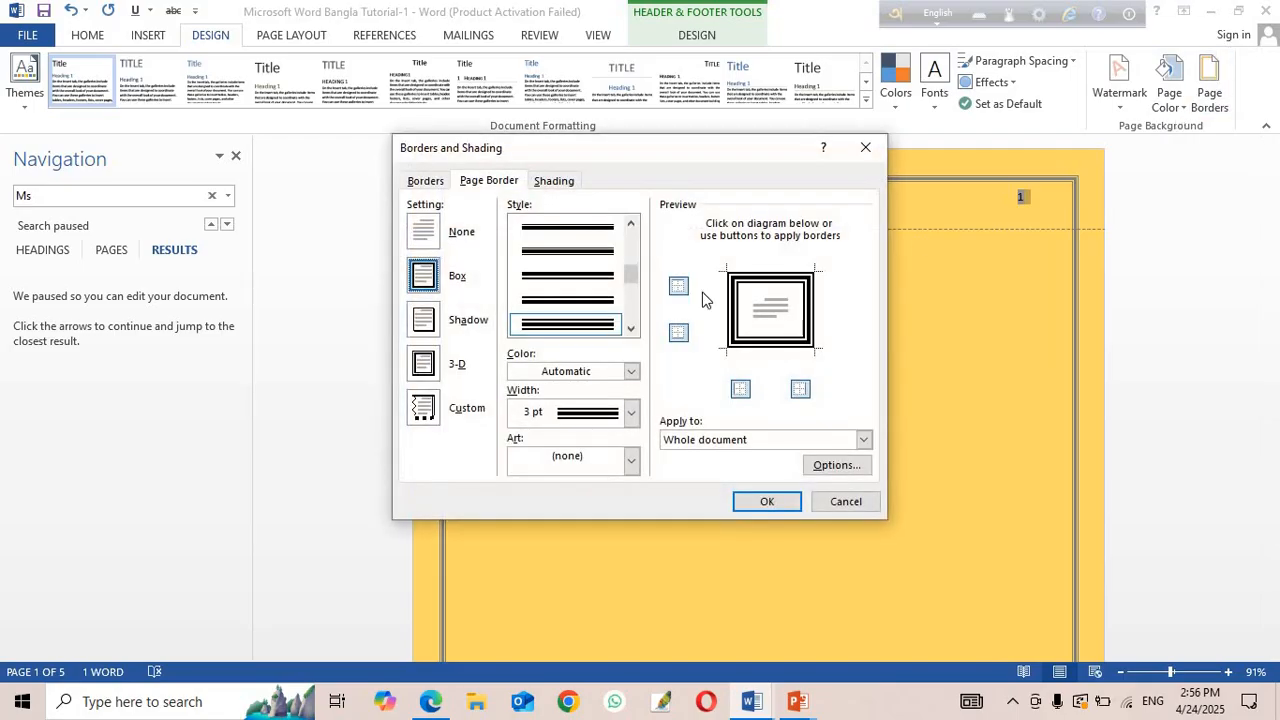
left_click(632, 460)
scroll(588, 566, "down", 3)
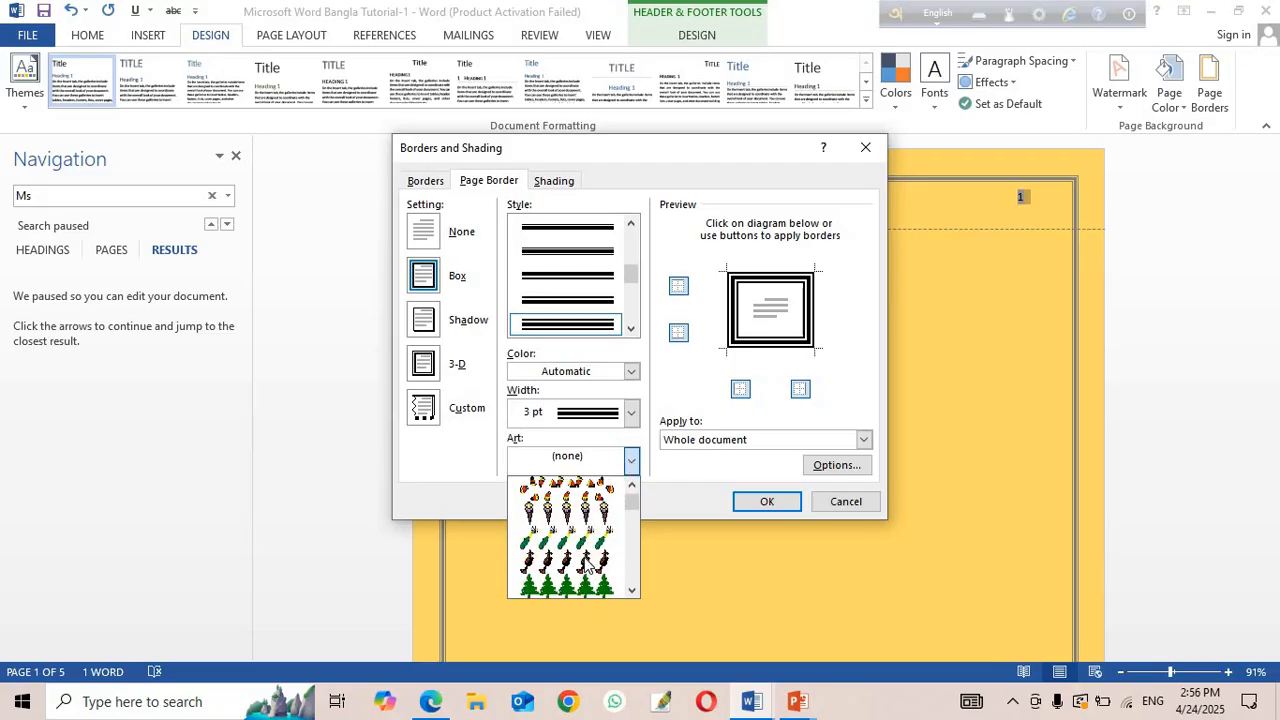
left_click(577, 585)
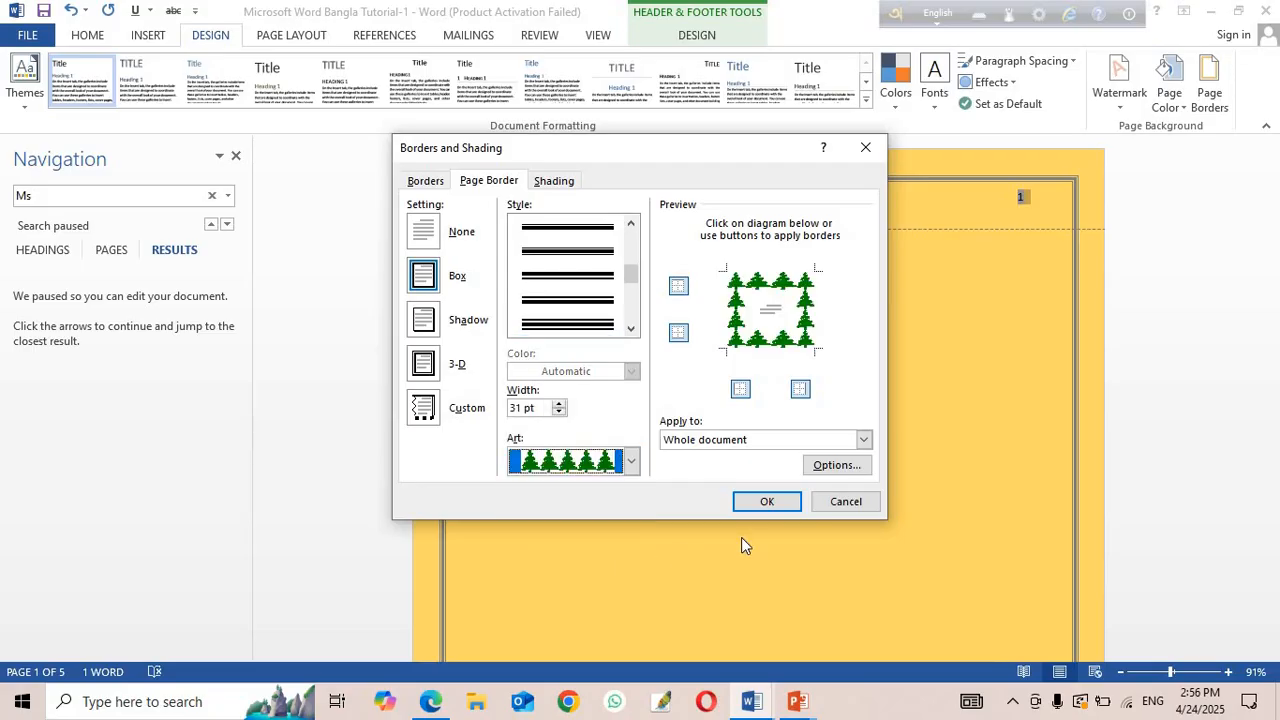
left_click(792, 506)
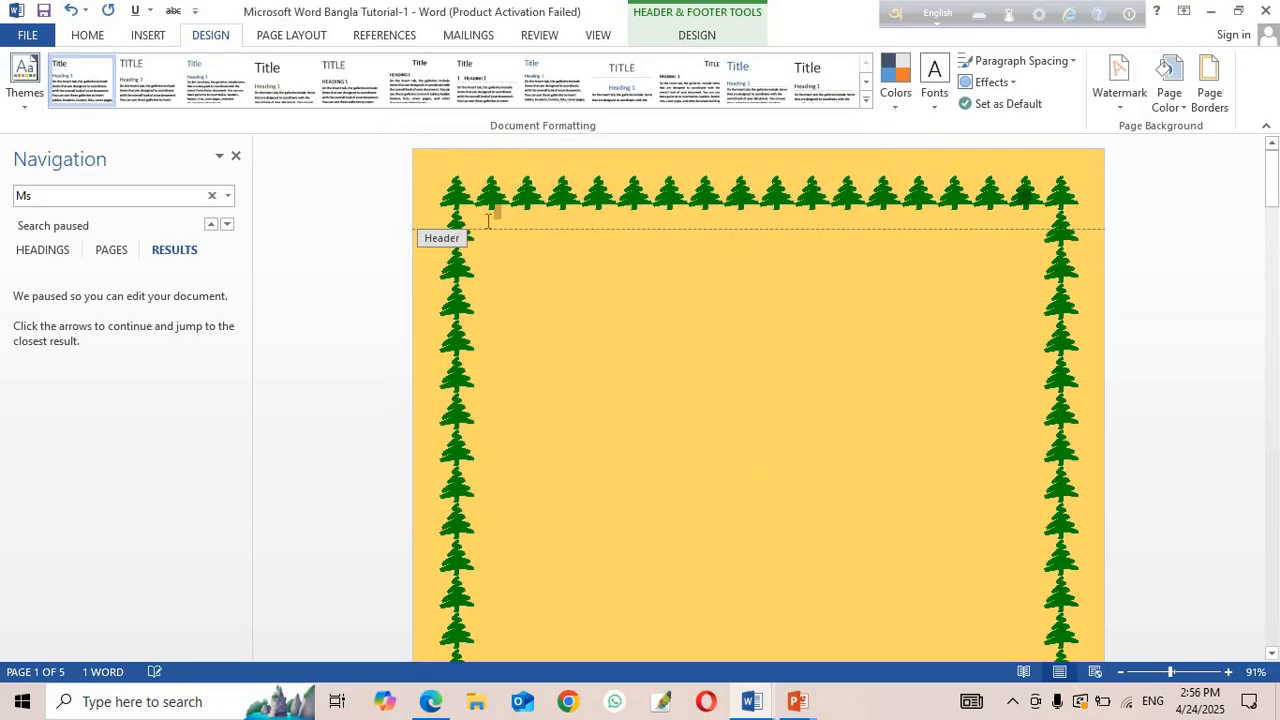
scroll(743, 469, "down", 15)
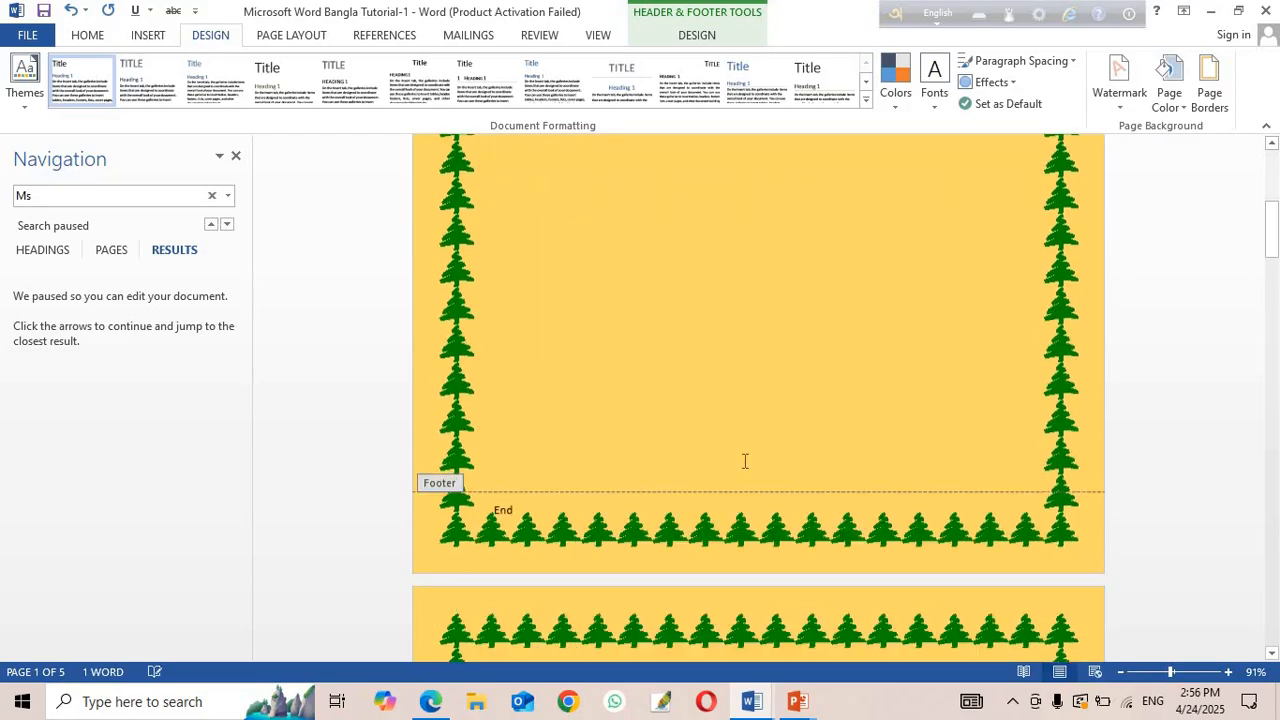
scroll(744, 461, "down", 15)
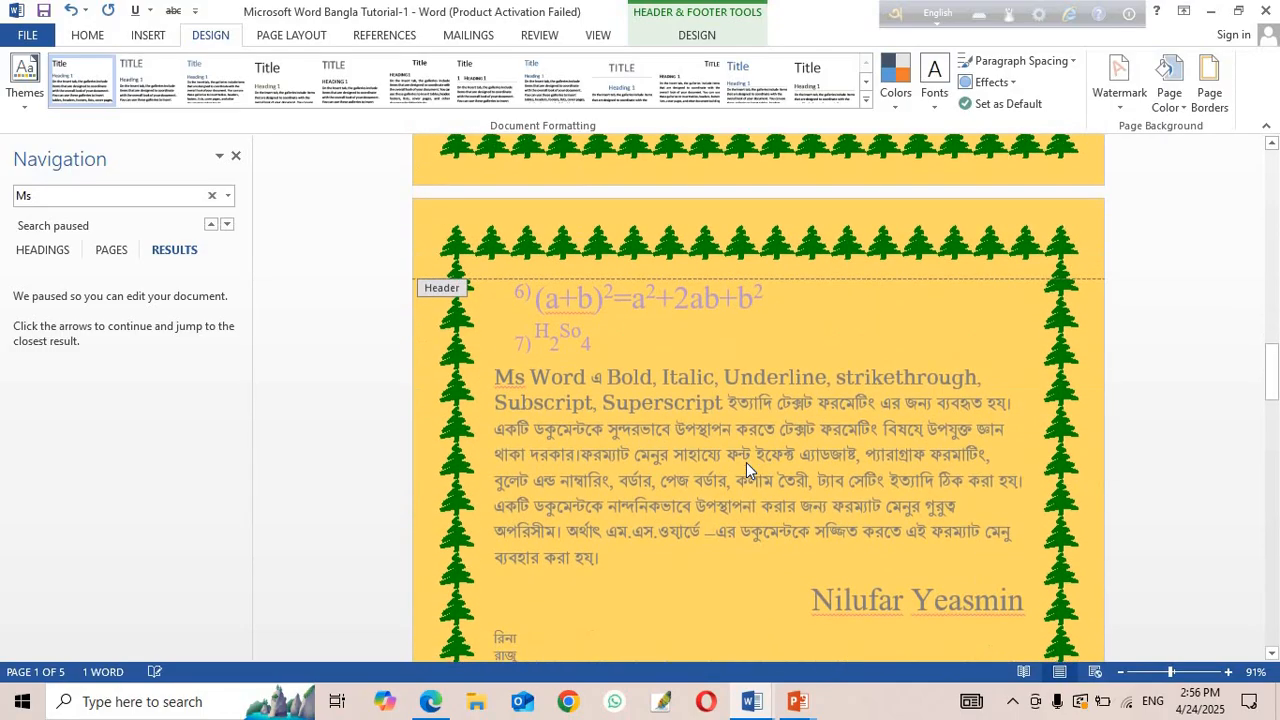
scroll(746, 462, "down", 15)
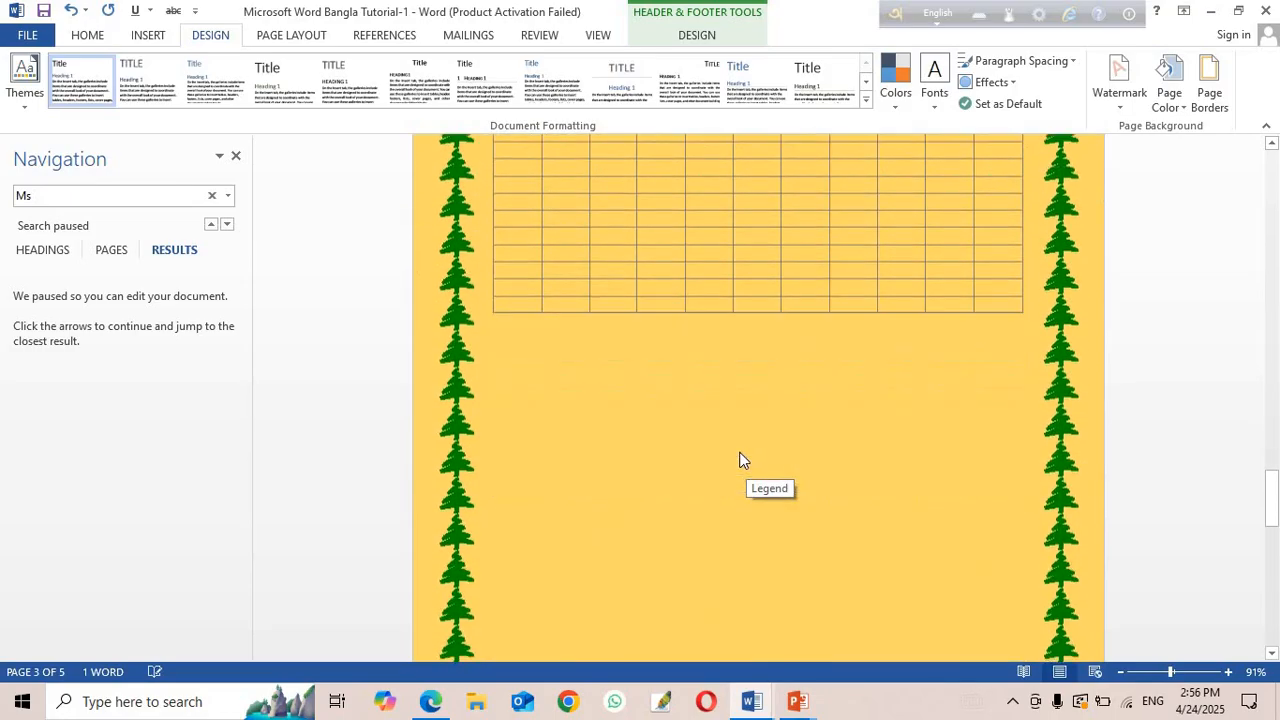
scroll(745, 458, "down", 10)
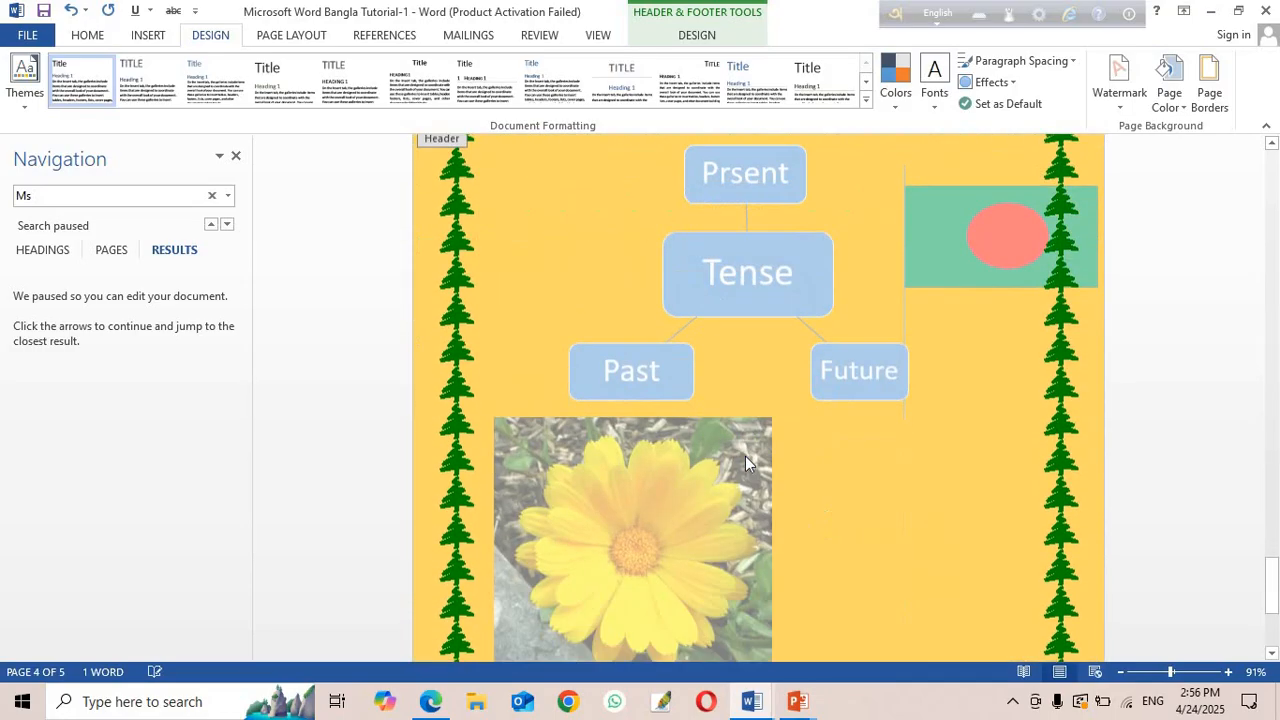
scroll(740, 452, "down", 1)
scroll(740, 452, "up", 10)
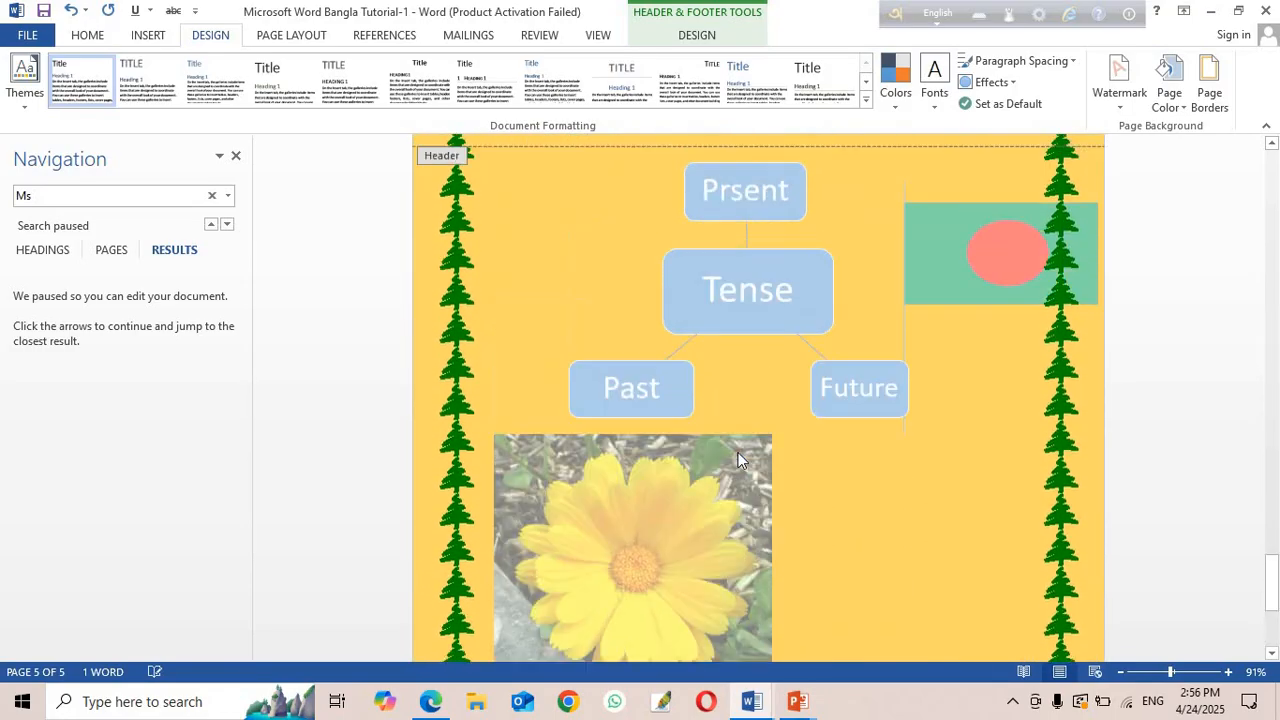
scroll(752, 460, "up", 12)
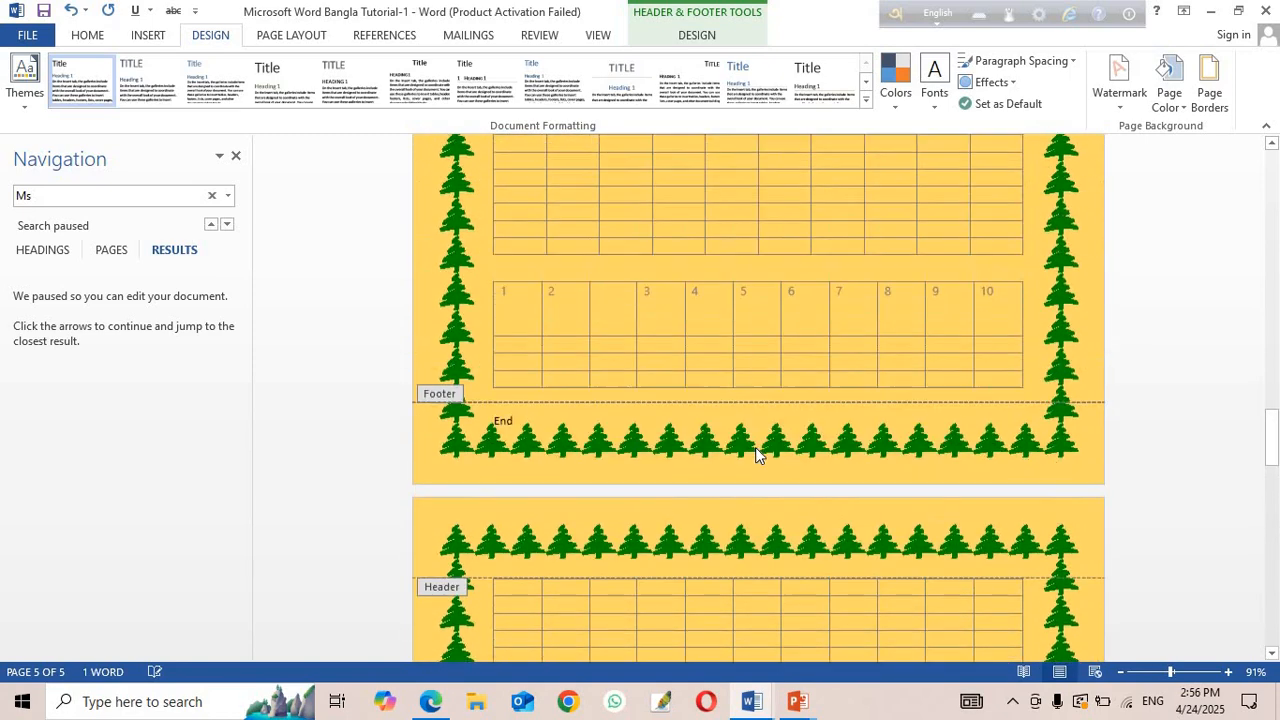
scroll(761, 455, "up", 15)
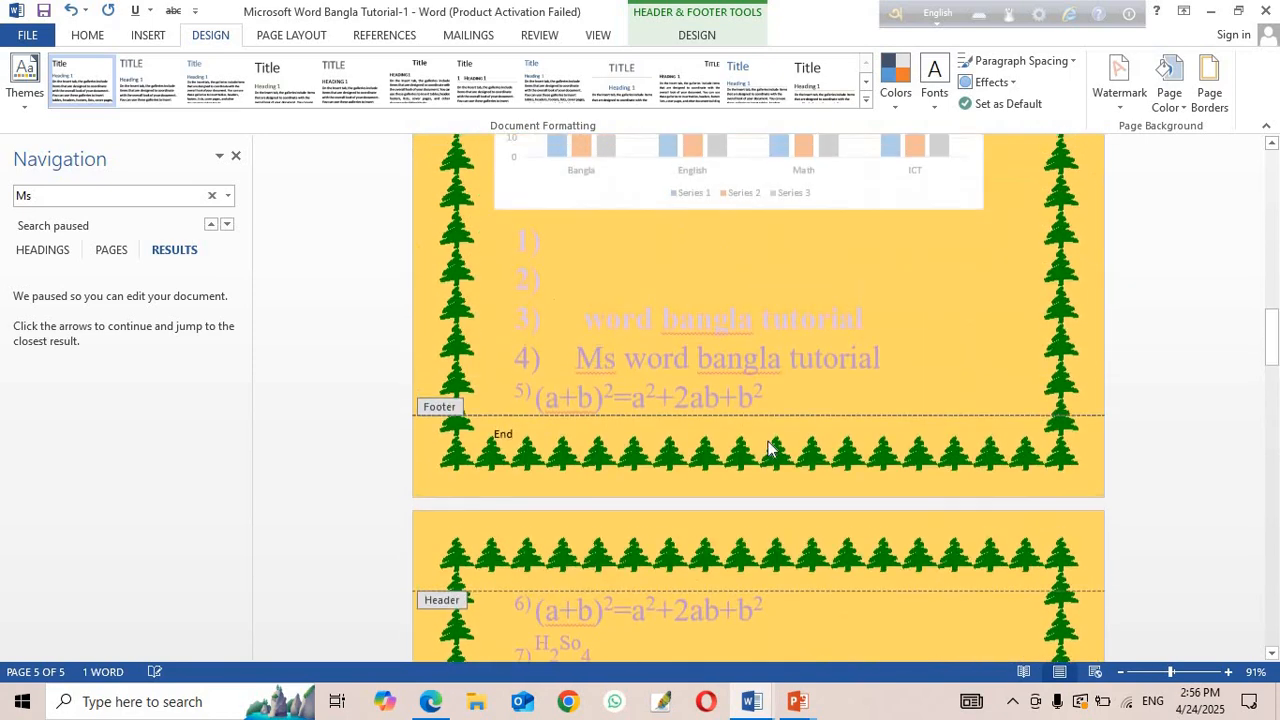
scroll(769, 450, "up", 10)
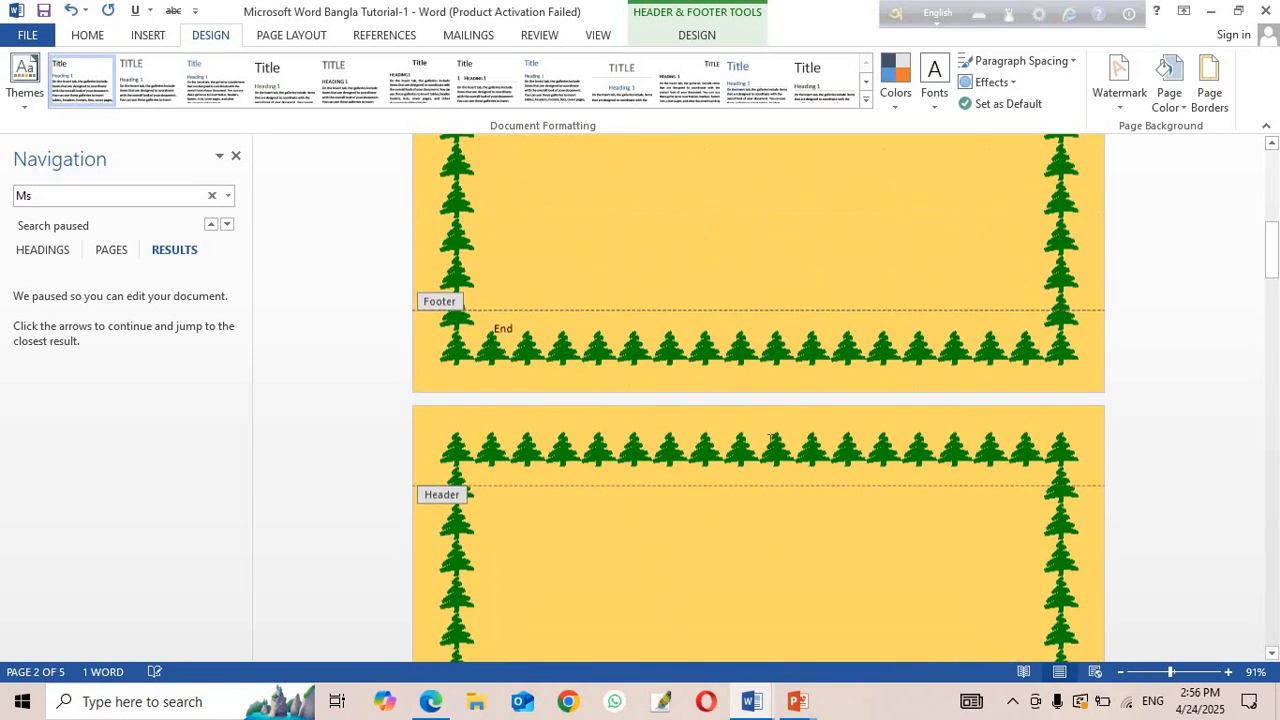
scroll(769, 450, "up", 3)
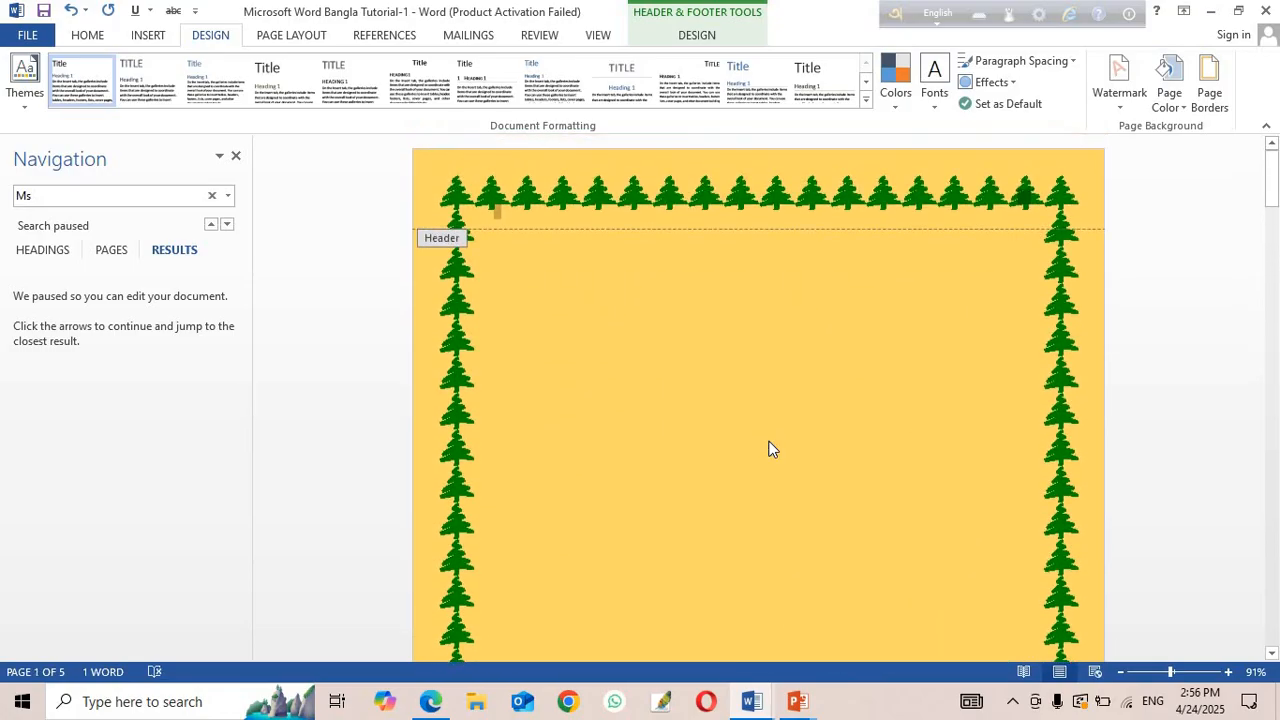
scroll(769, 450, "down", 2)
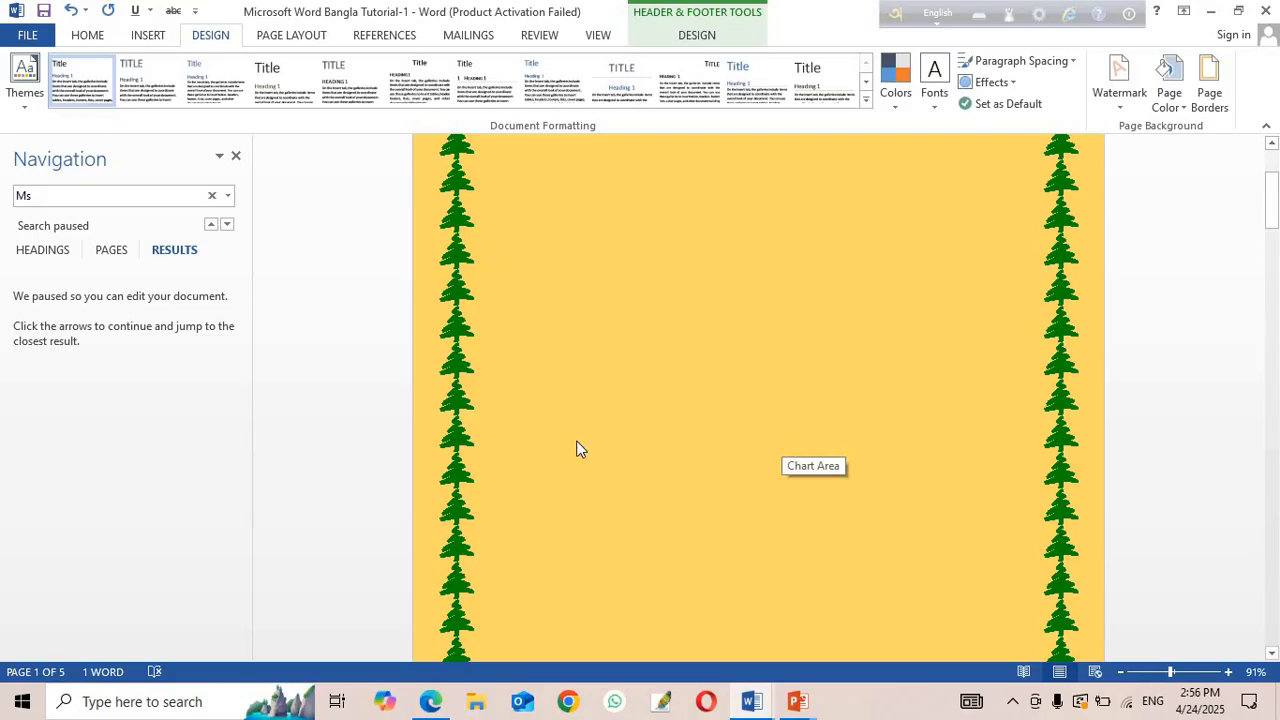
Show the Page Layout options and look over the Margins presets.
left_click(288, 36)
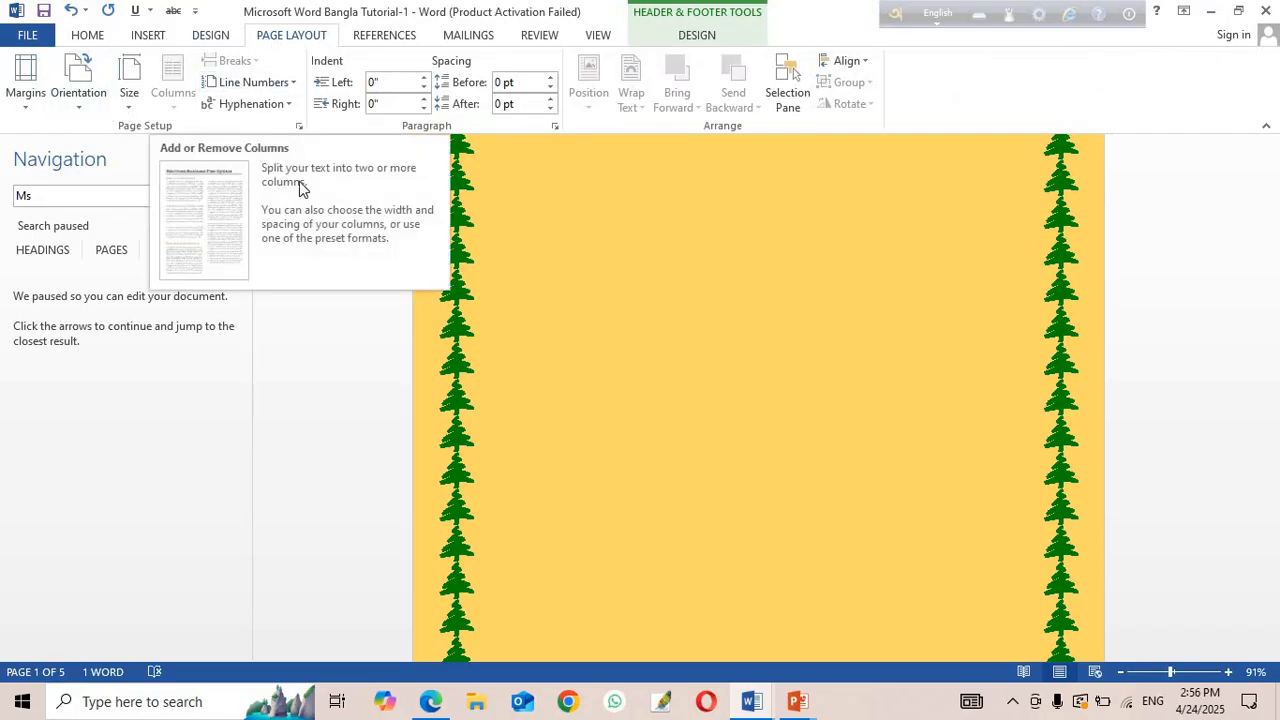
scroll(566, 397, "up", 4)
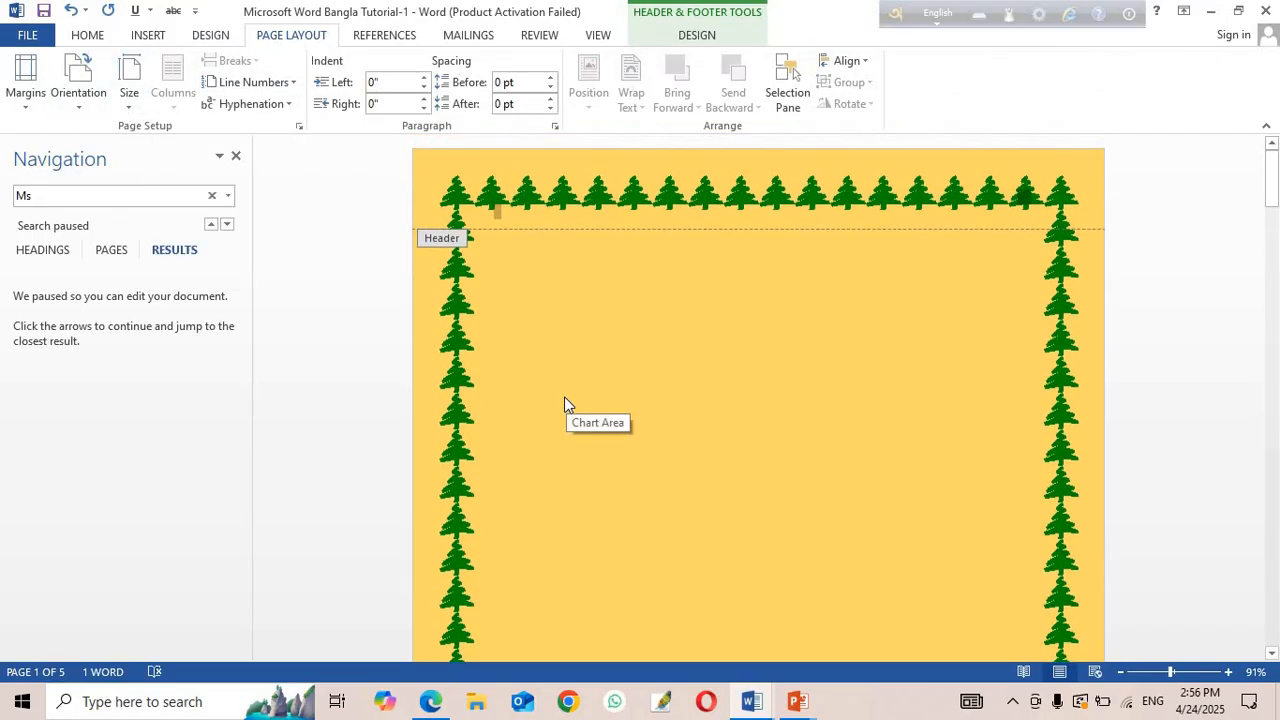
scroll(564, 396, "down", 4)
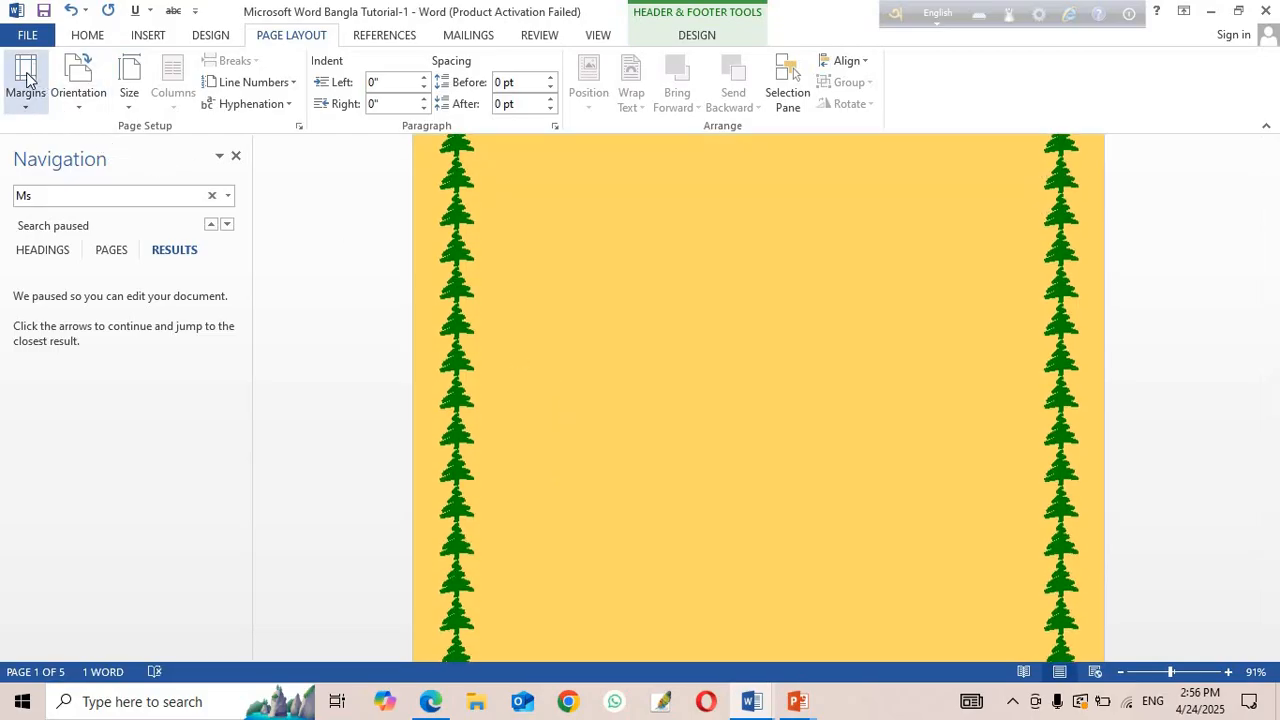
left_click(27, 104)
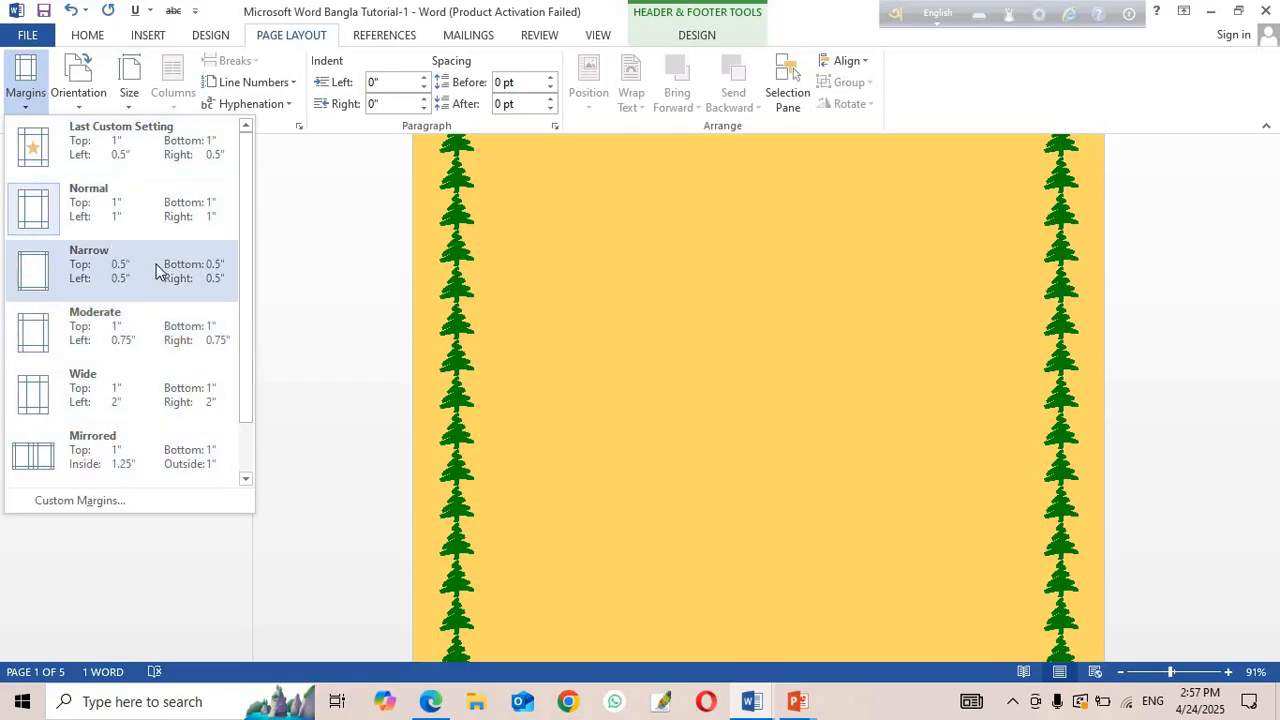
Switch the pages to Landscape orientation, then return them to Portrait.
left_click(80, 106)
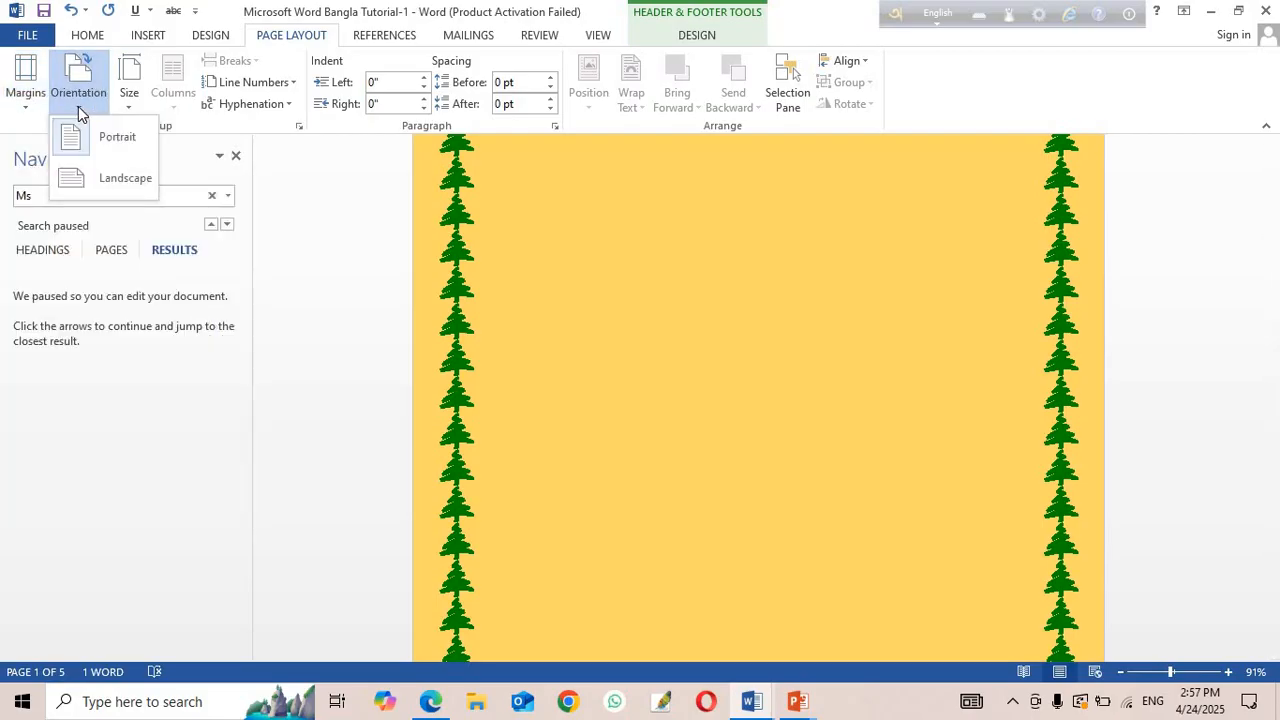
left_click(119, 180)
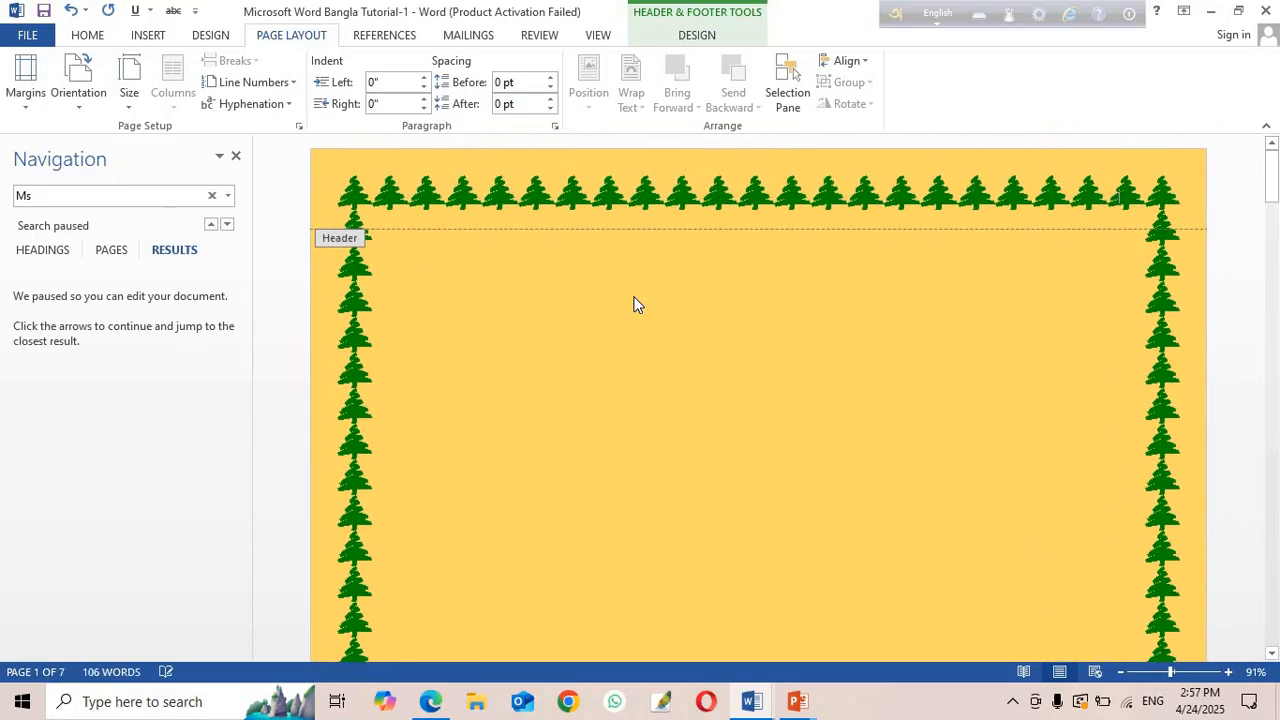
scroll(800, 368, "down", 5)
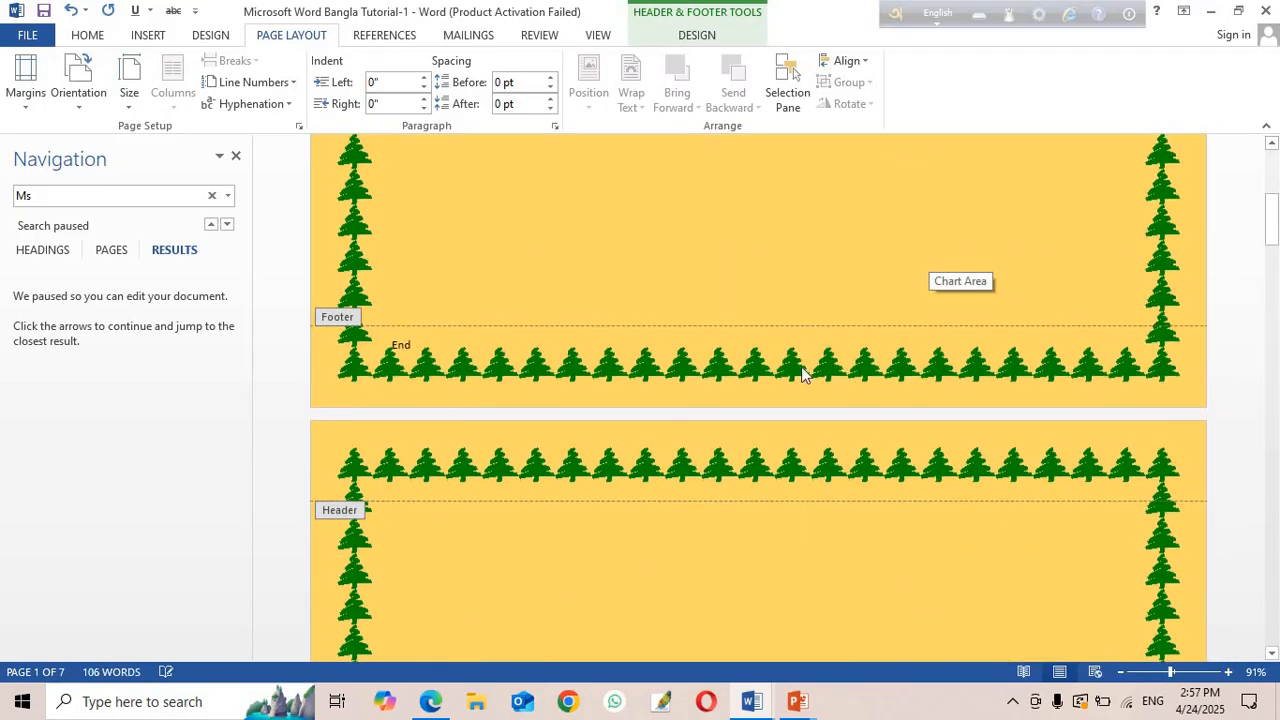
scroll(806, 366, "up", 5)
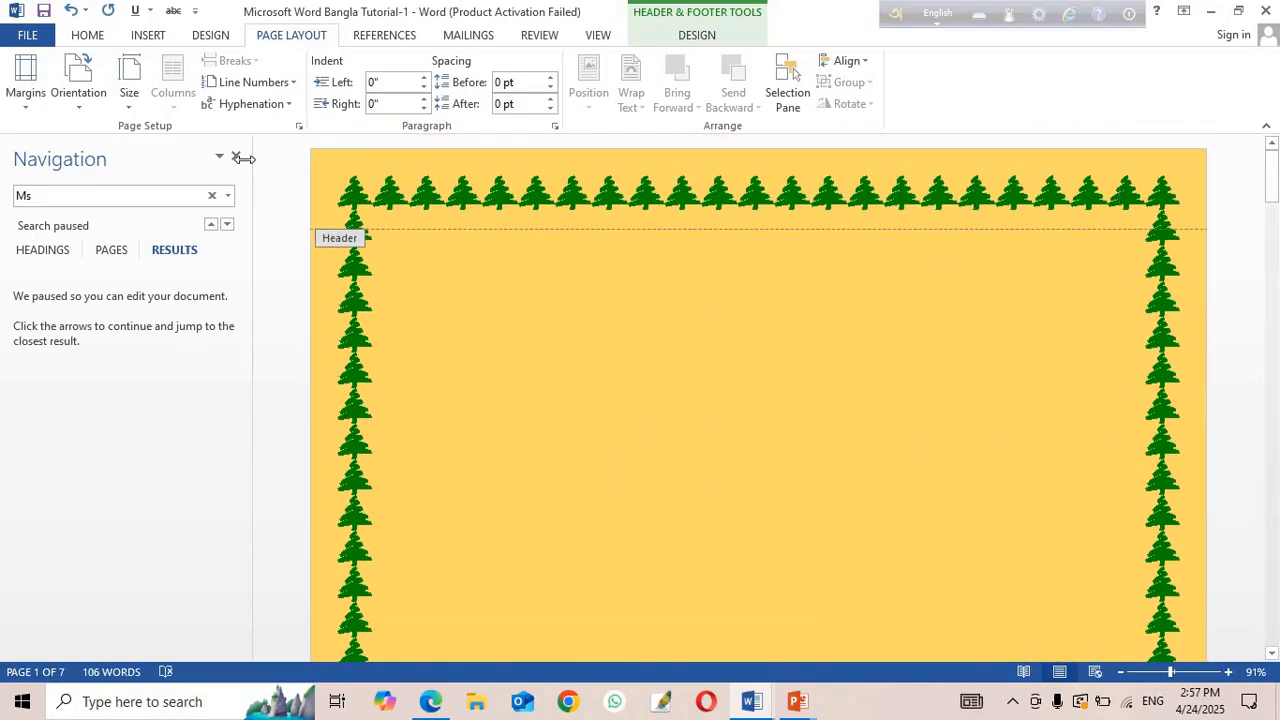
left_click(83, 110)
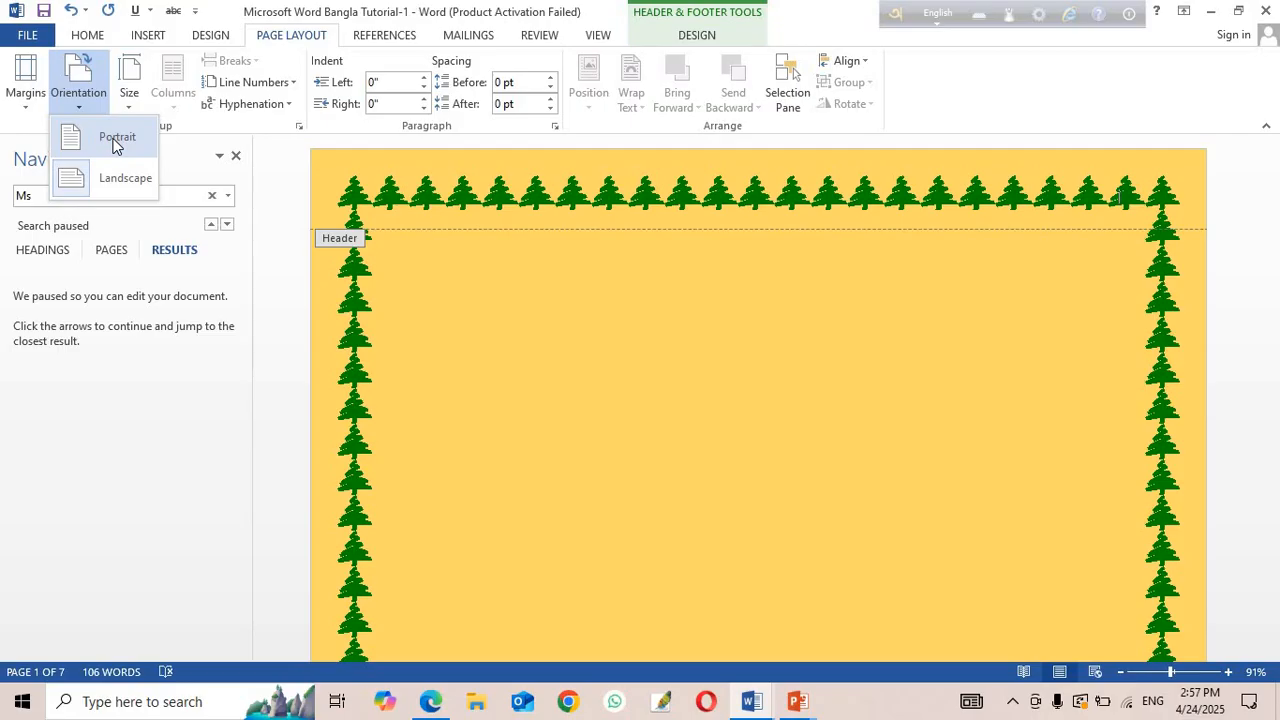
left_click(115, 140)
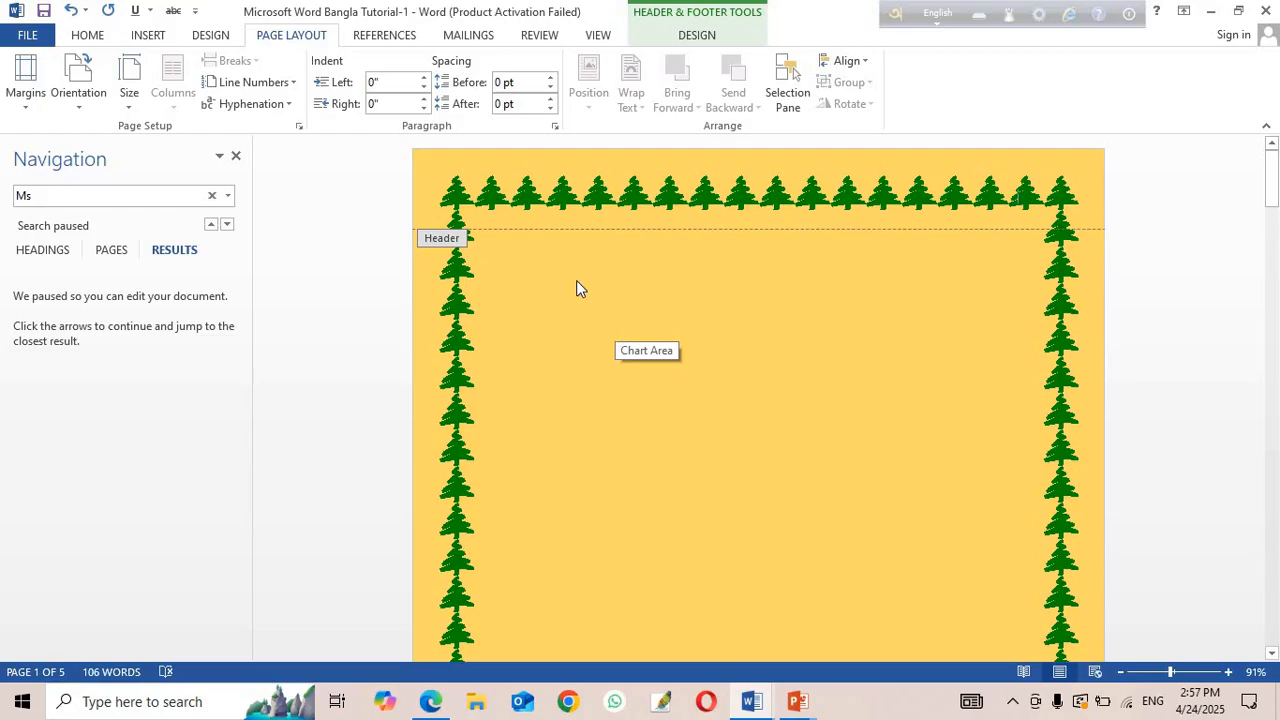
left_click(128, 110)
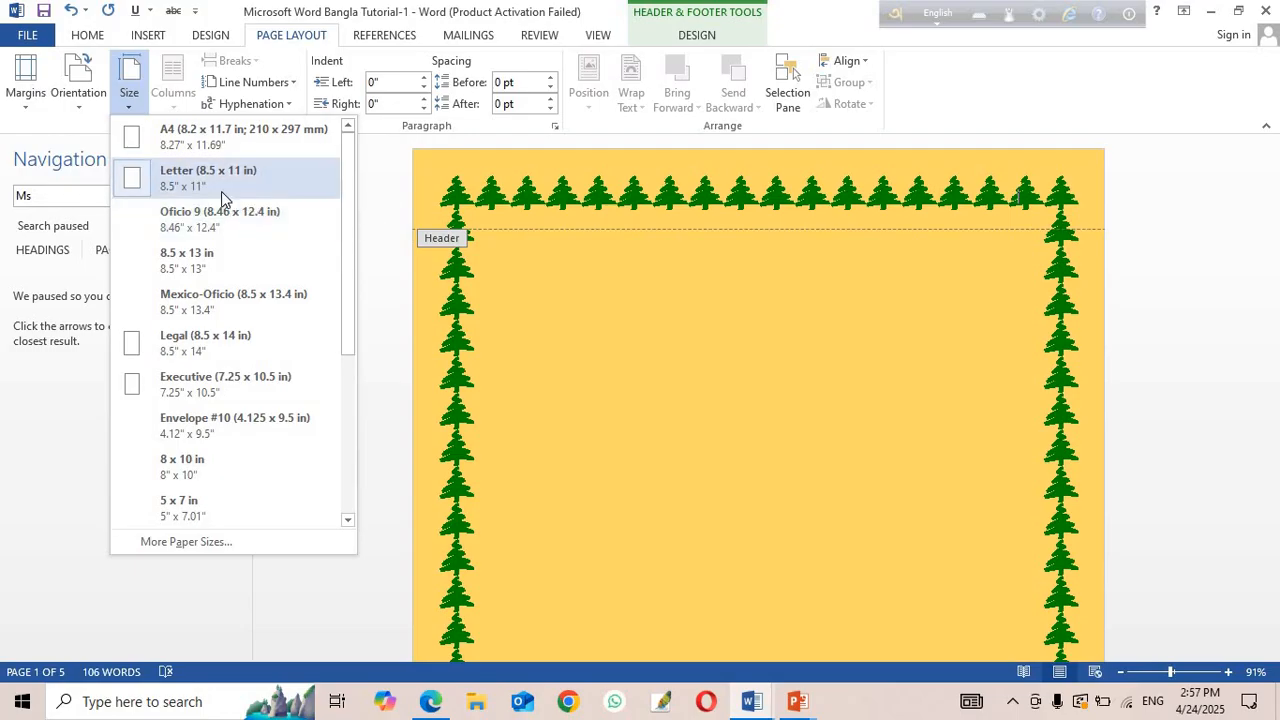
left_click(652, 277)
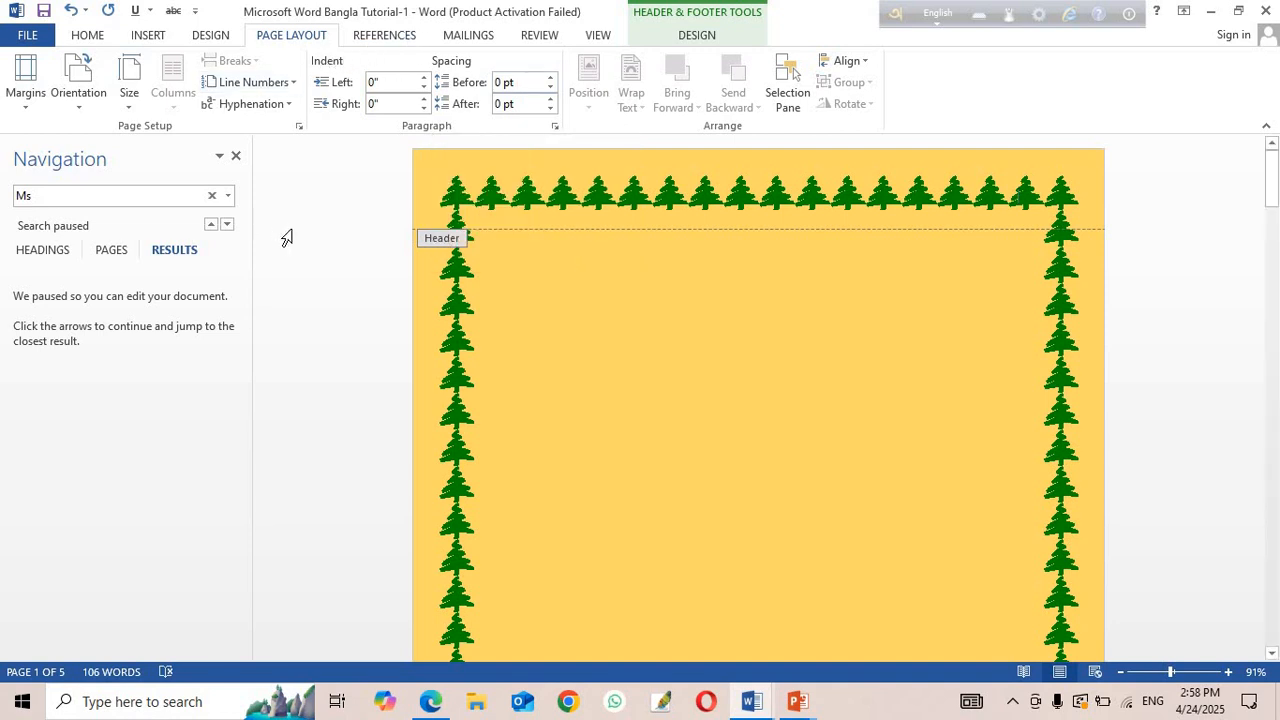
Scroll through the tree-bordered pages, then bring up the References tab's table of contents, footnote and citation tools.
scroll(670, 553, "down", 15)
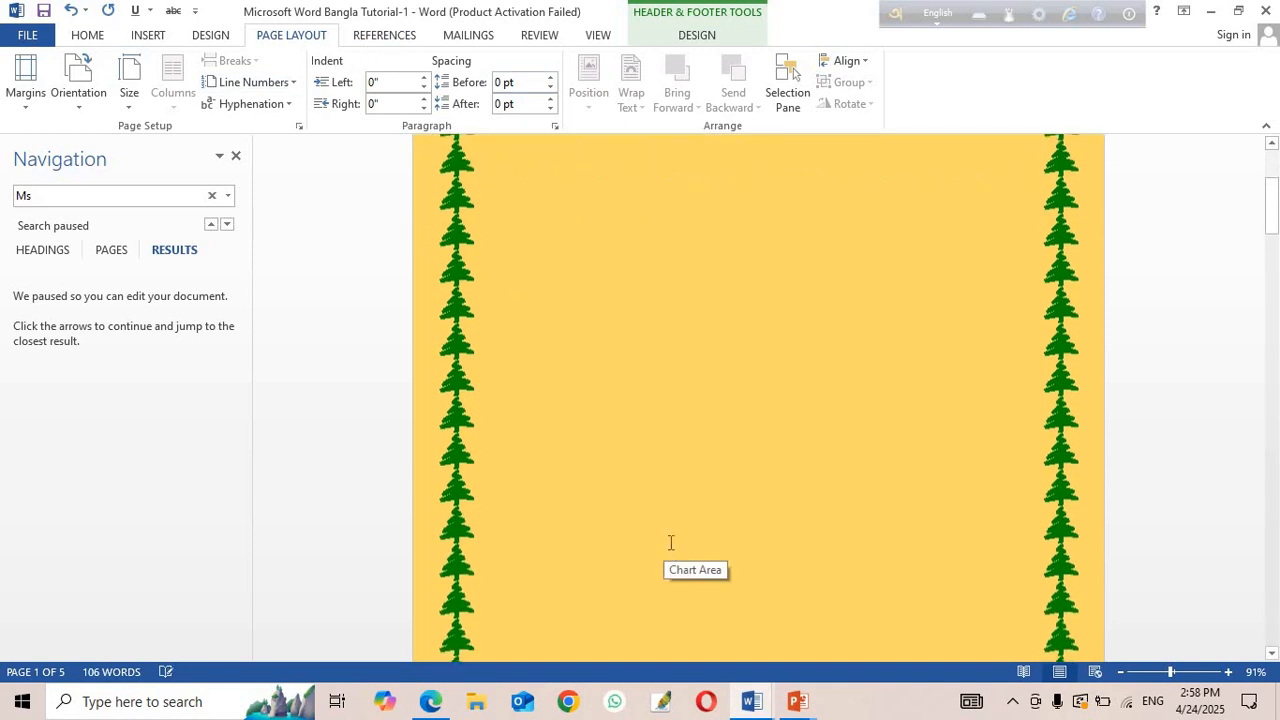
scroll(680, 548, "down", 15)
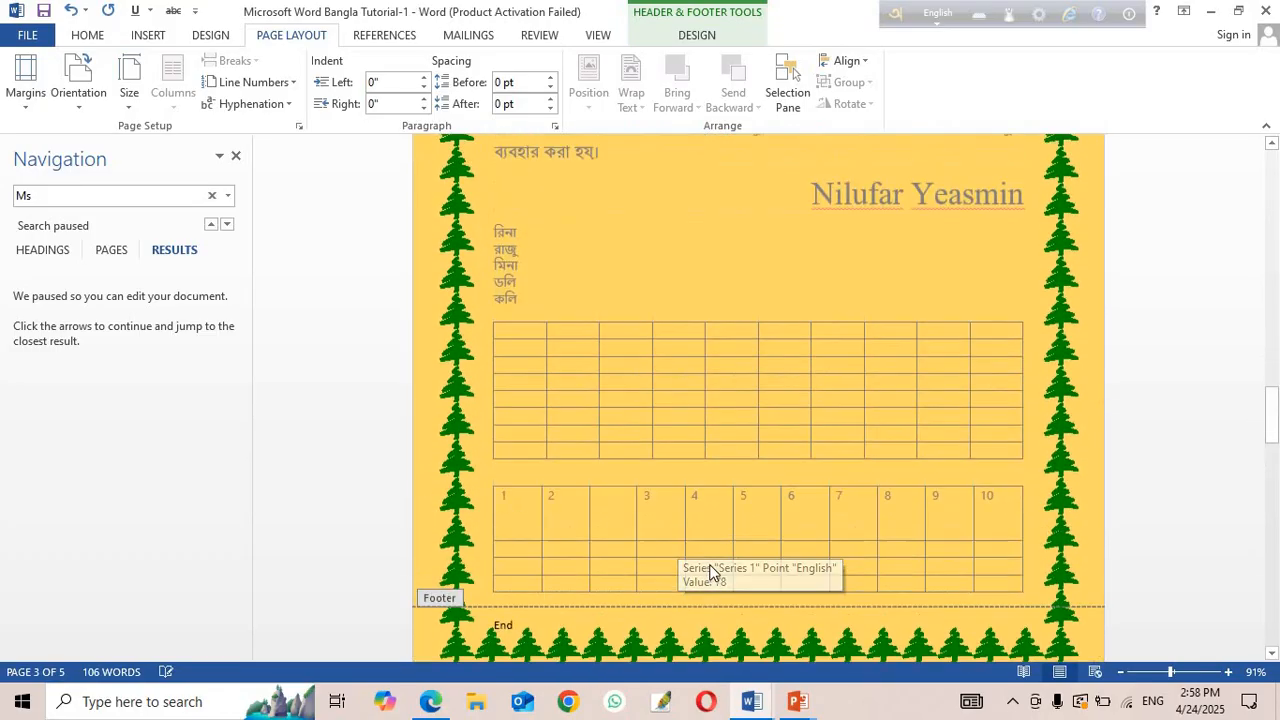
scroll(712, 565, "up", 8)
scroll(724, 577, "down", 1)
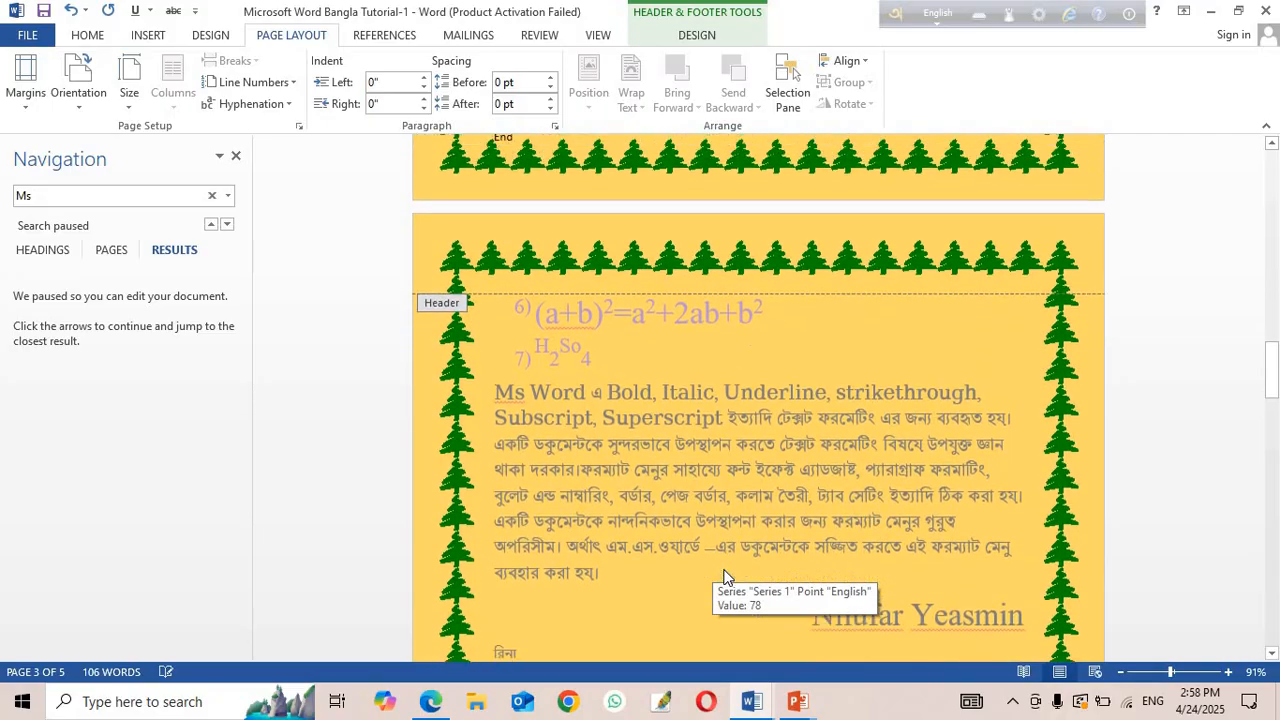
scroll(720, 580, "up", 6)
scroll(699, 441, "down", 2)
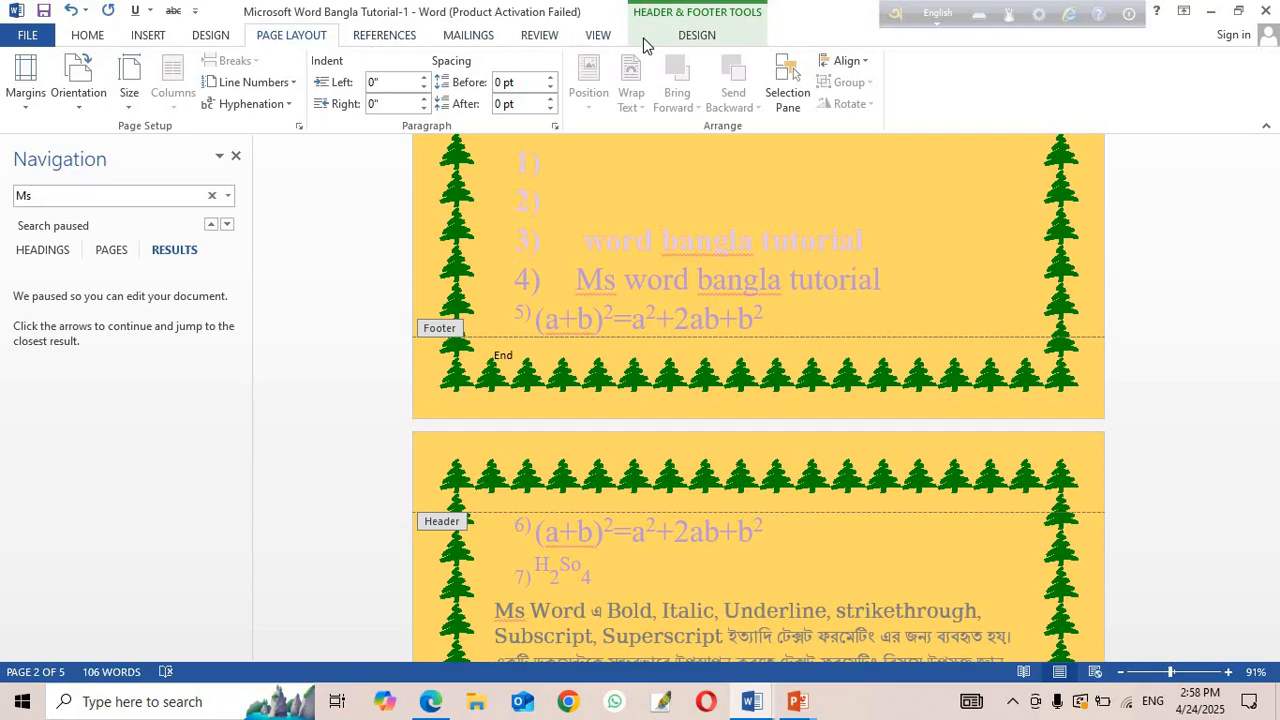
left_click(398, 35)
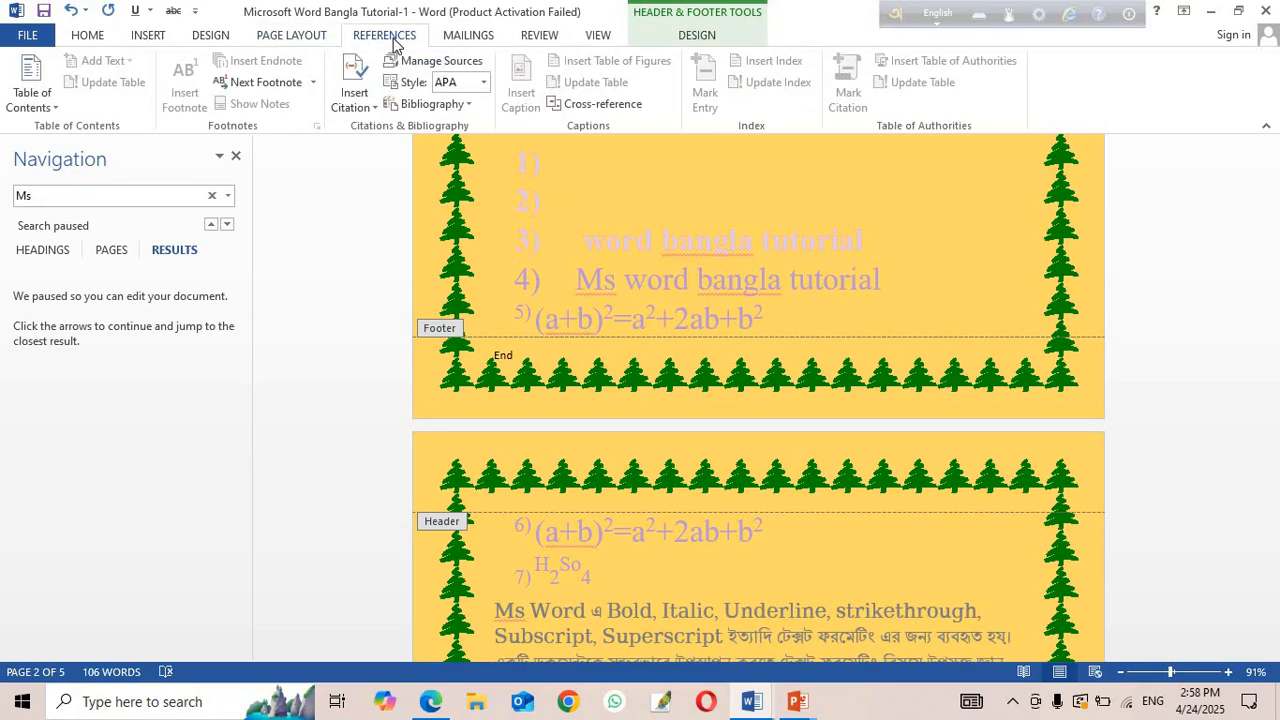